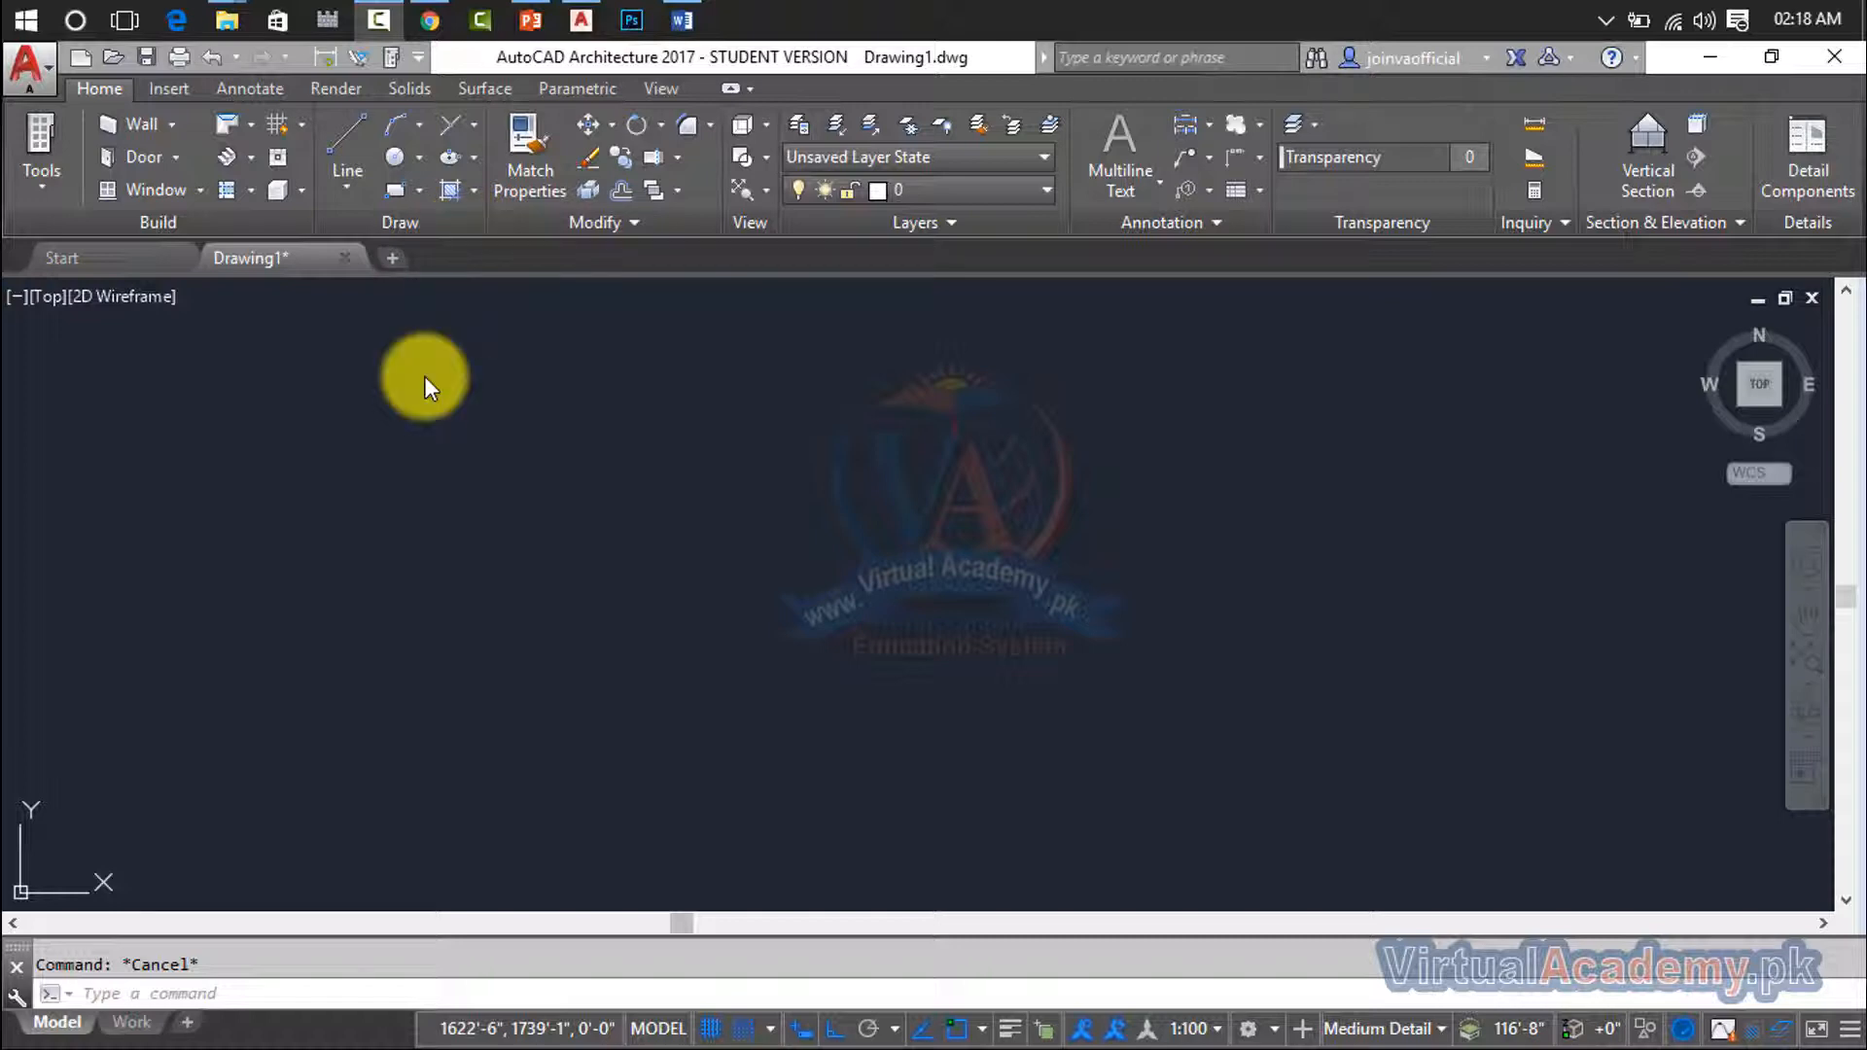
- Show the classic menu bar above the ribbon, and hide it again
click(418, 58)
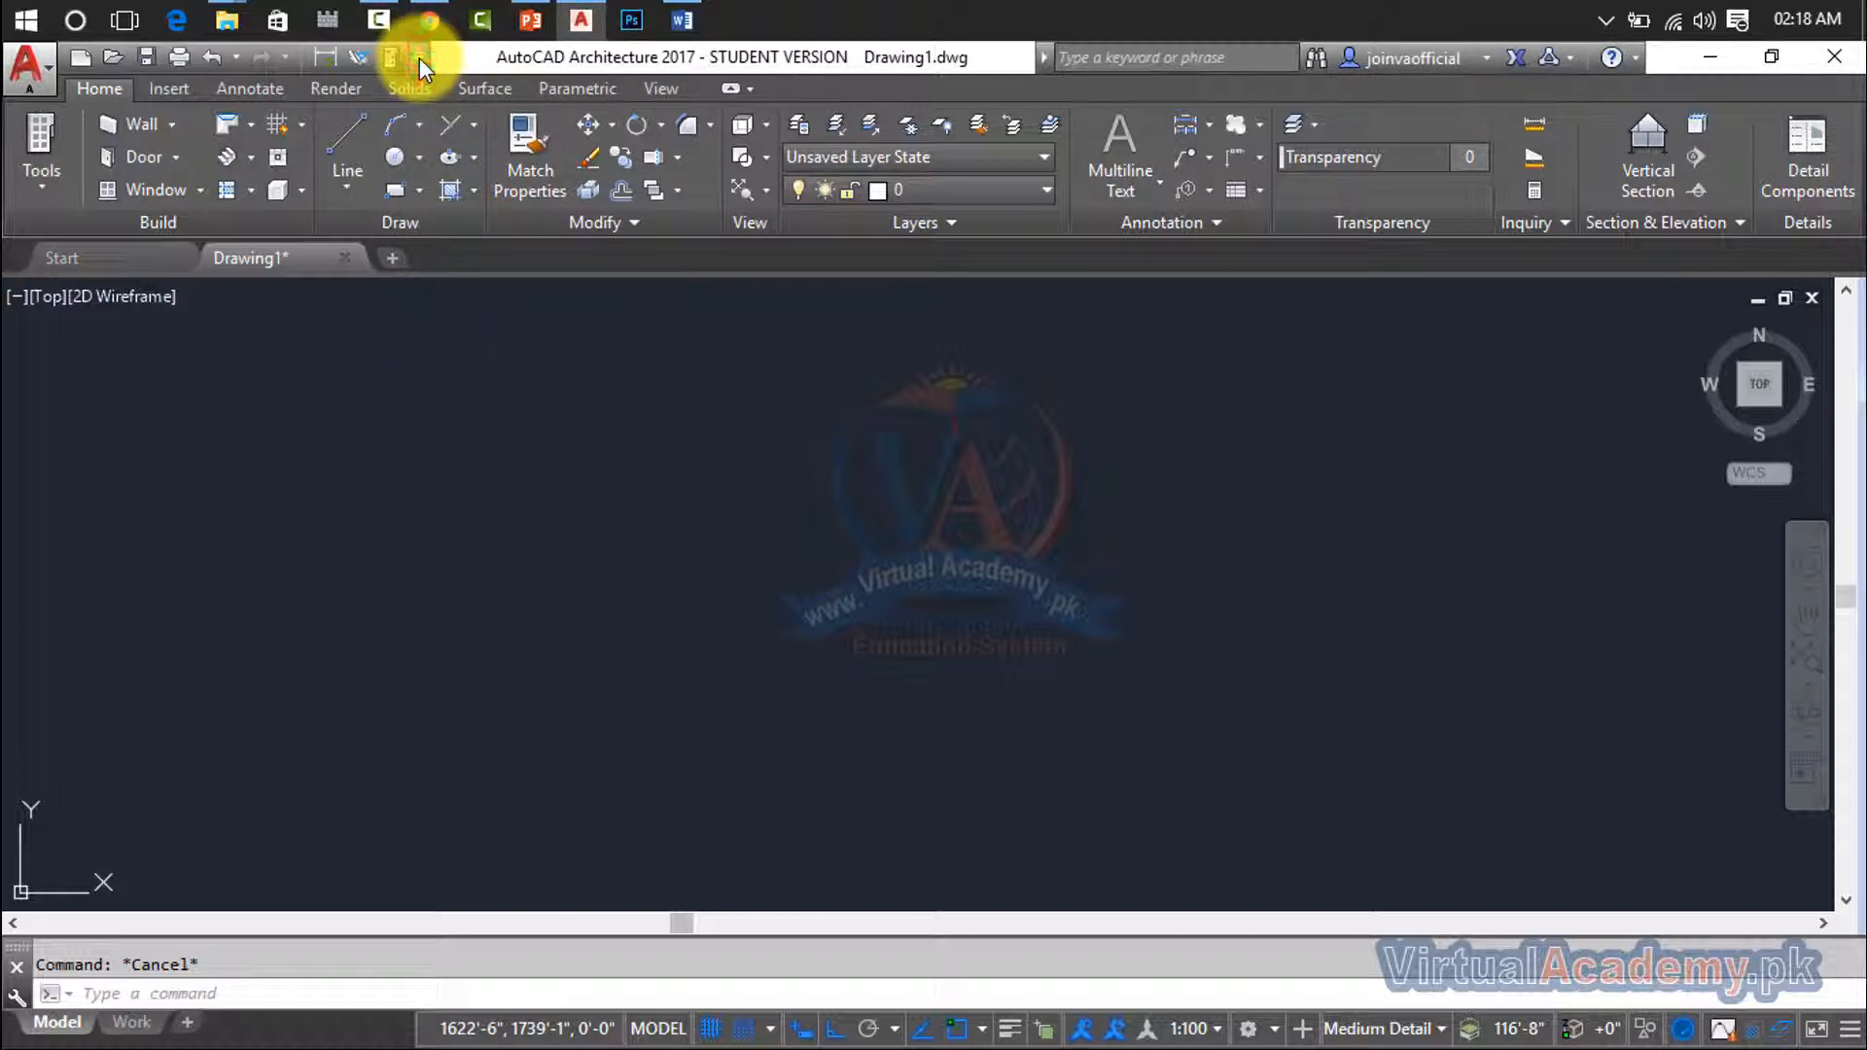
click(418, 56)
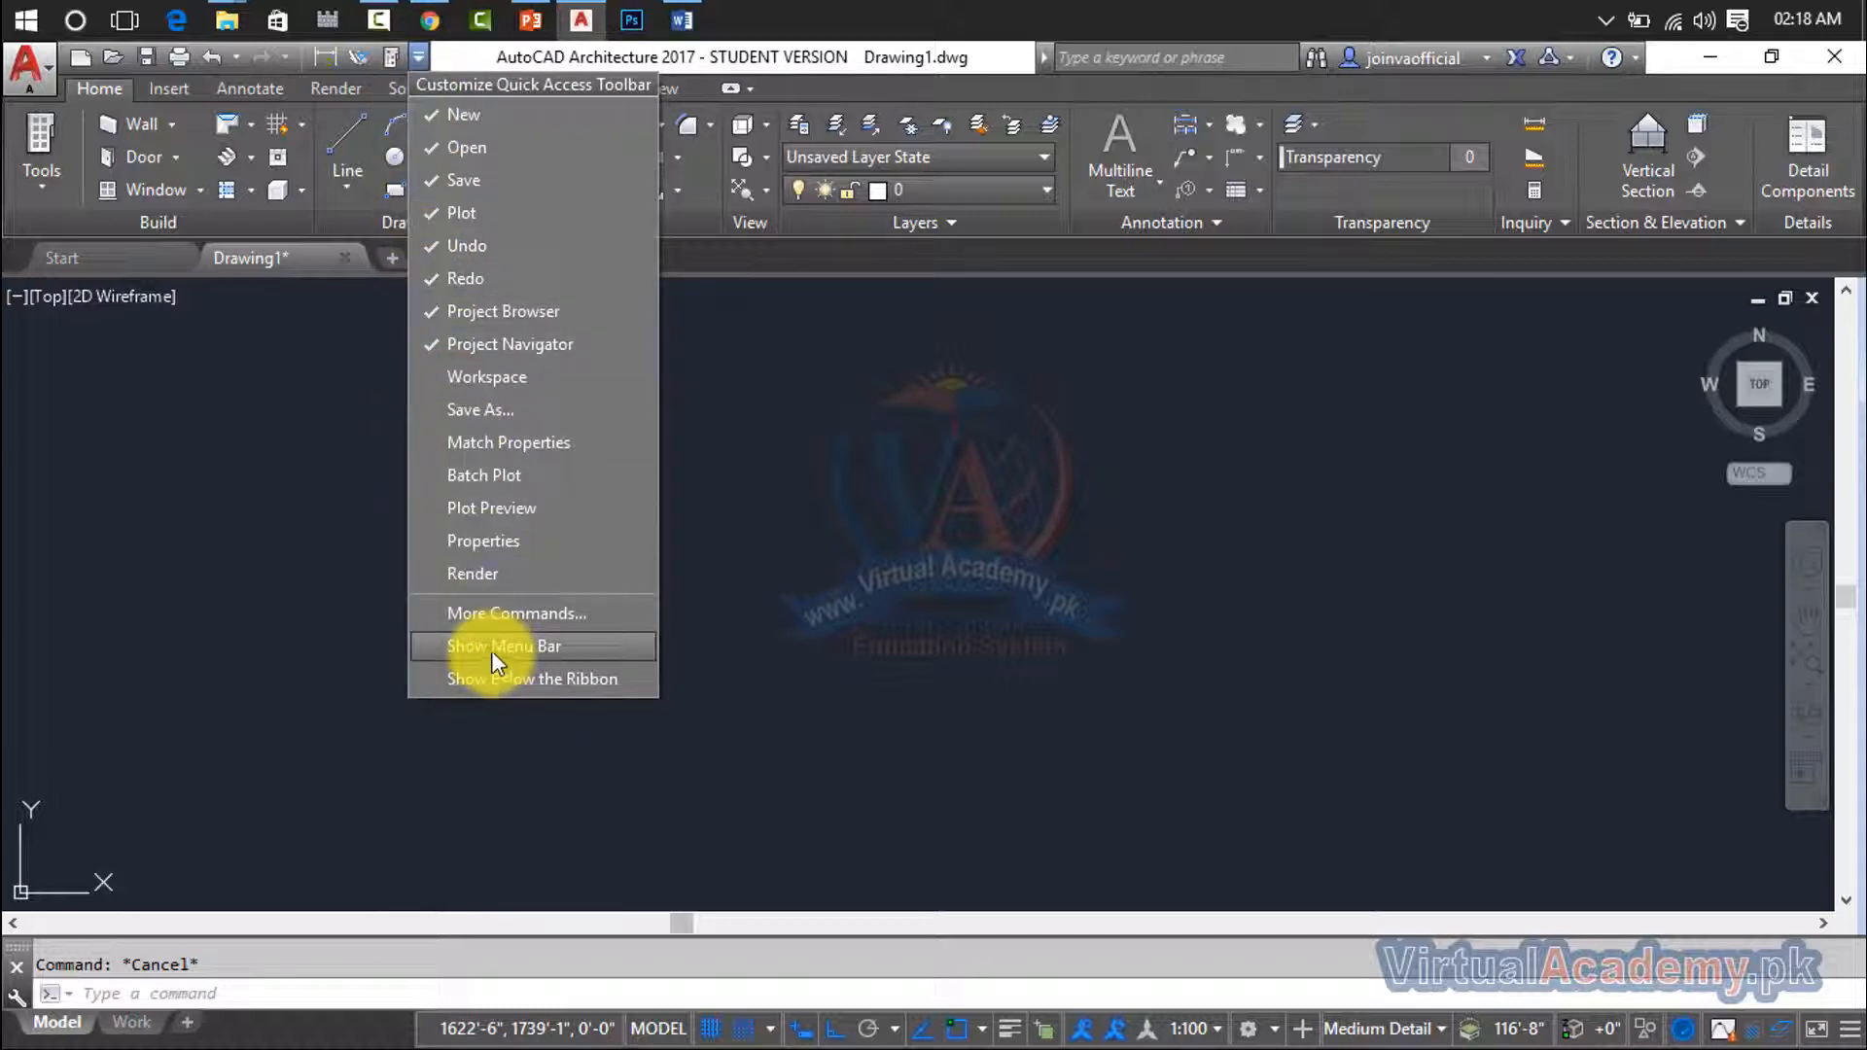
click(521, 643)
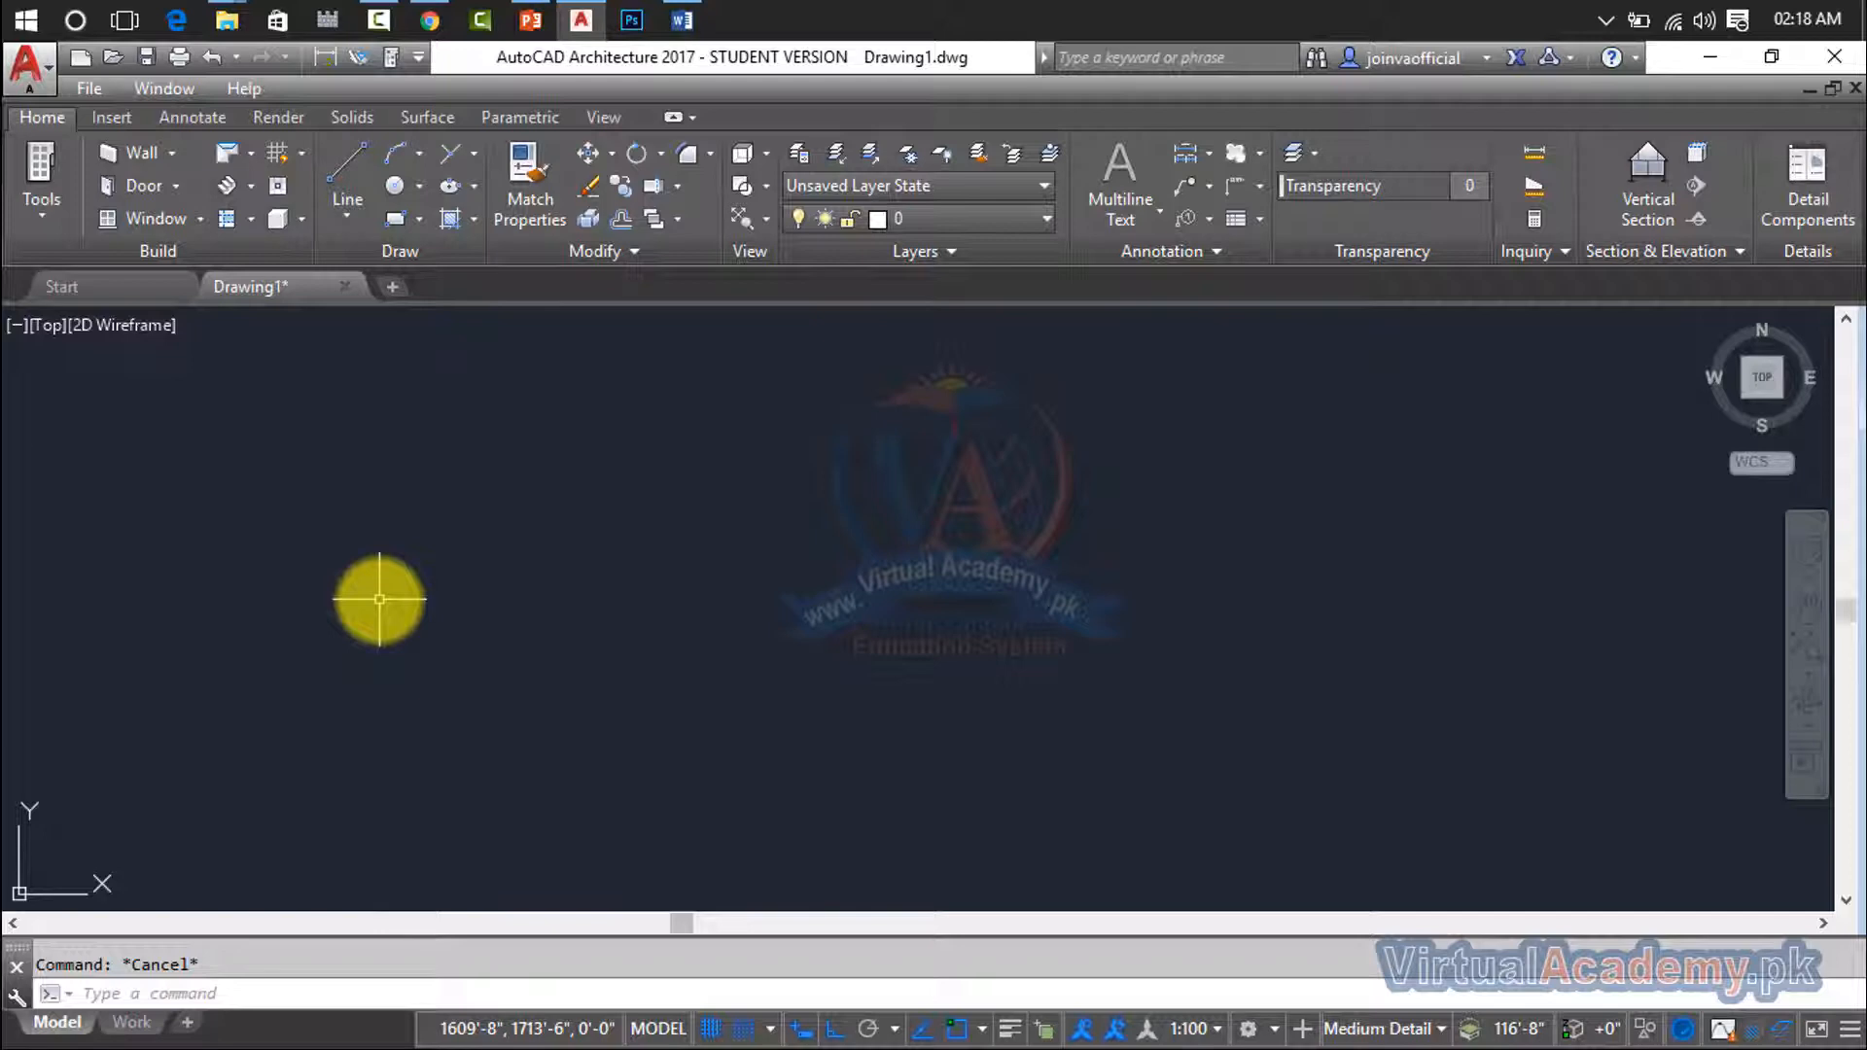
right_click(365, 91)
click(407, 112)
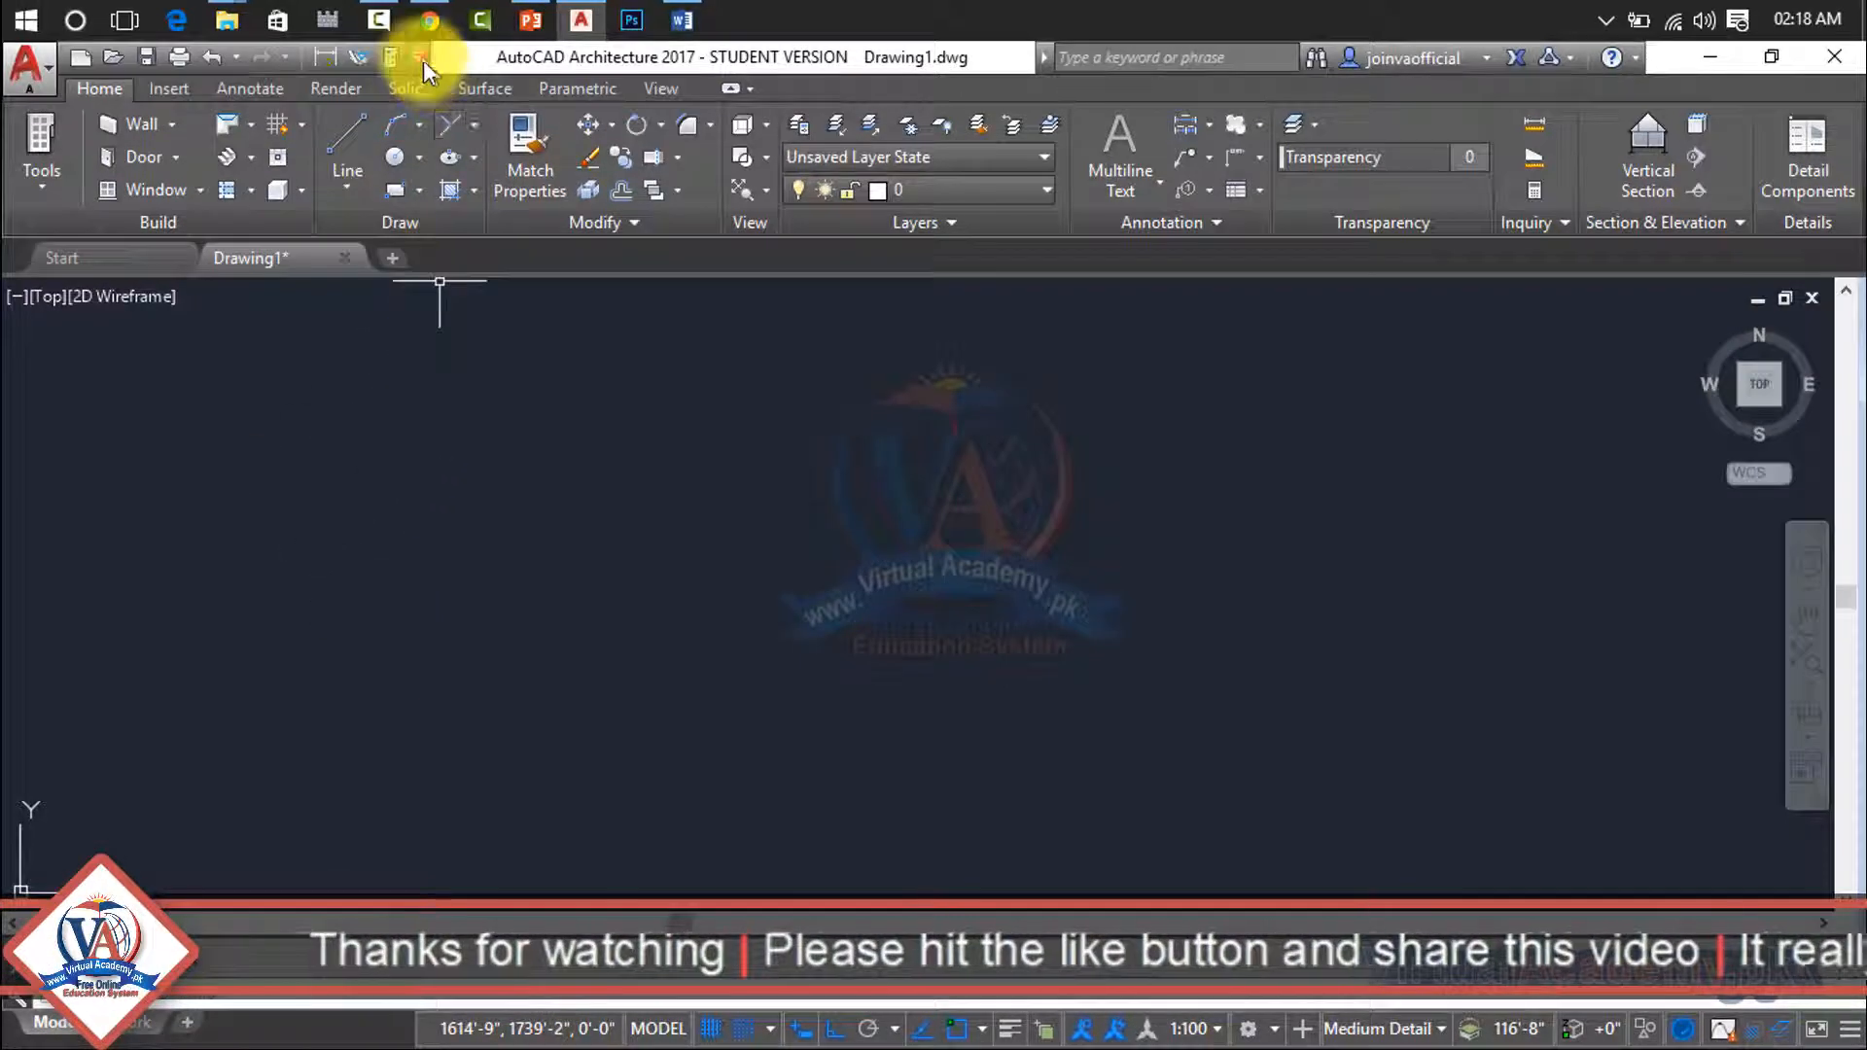
- Bring up the Customize User Interface command list and filter it to the Format category
click(420, 57)
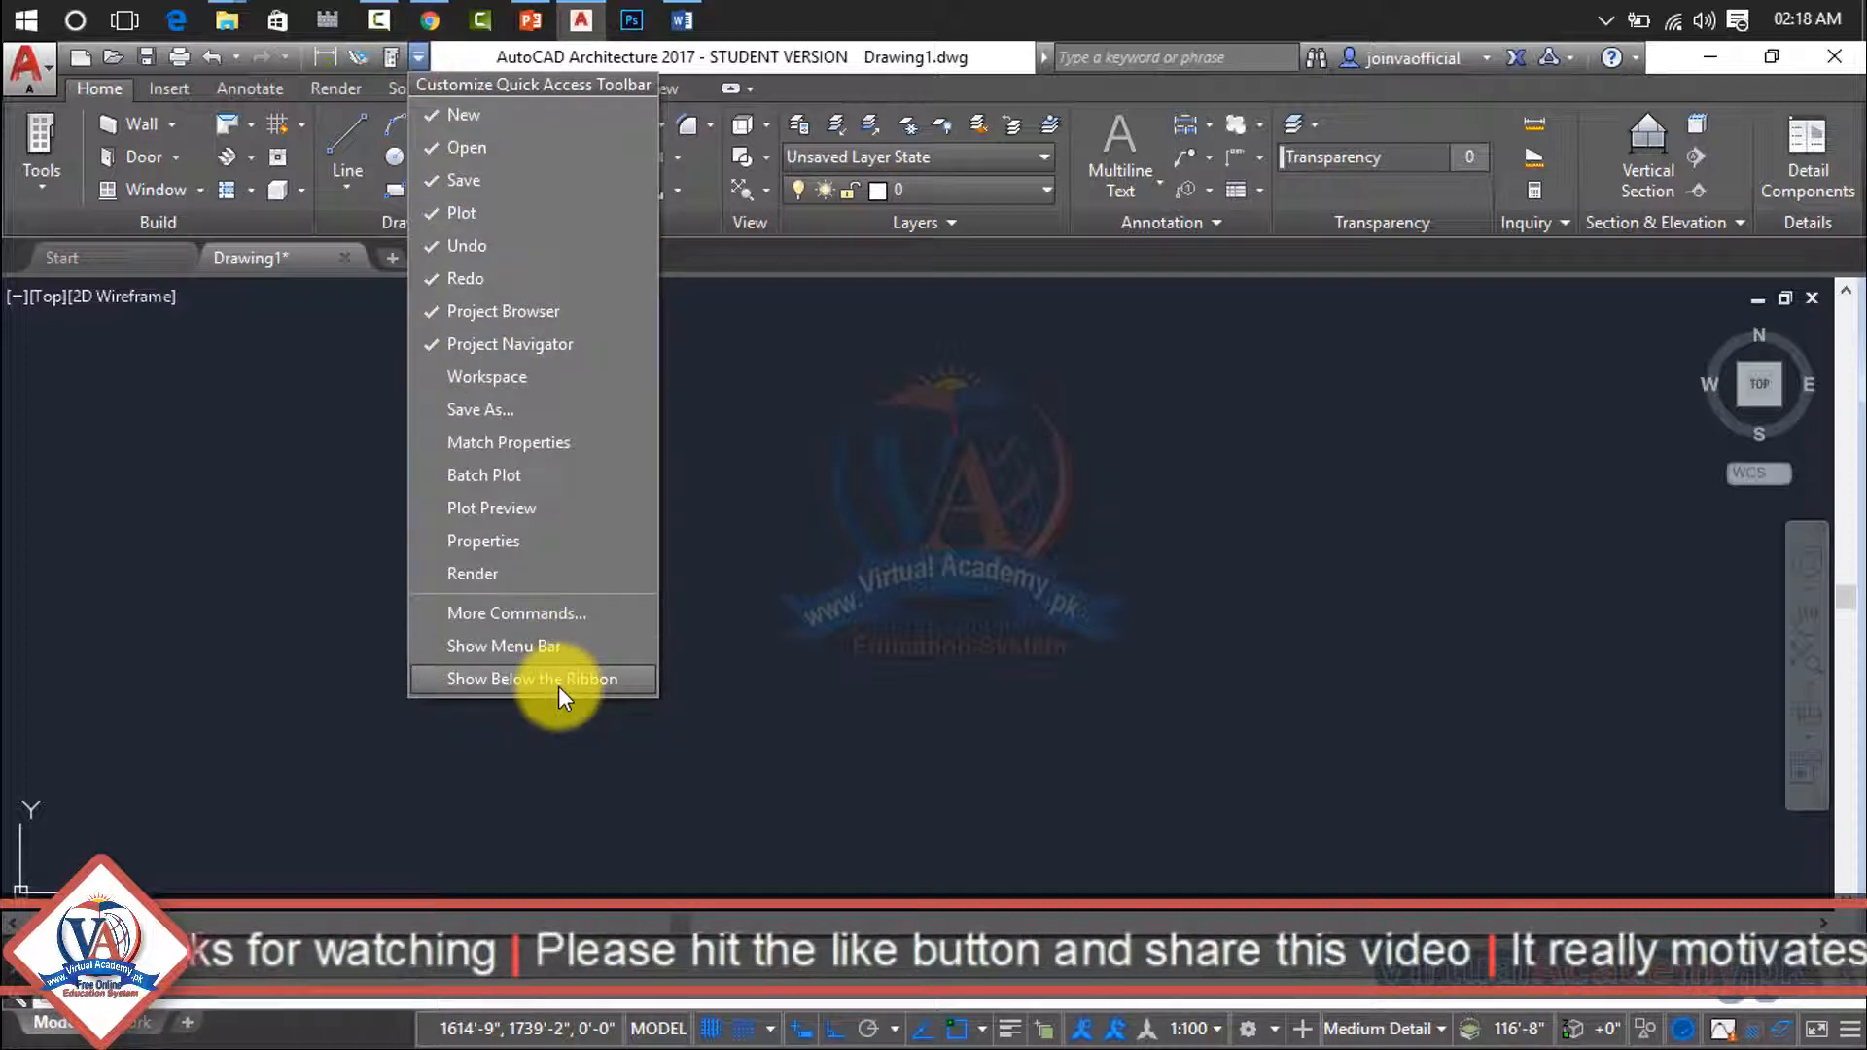
click(504, 616)
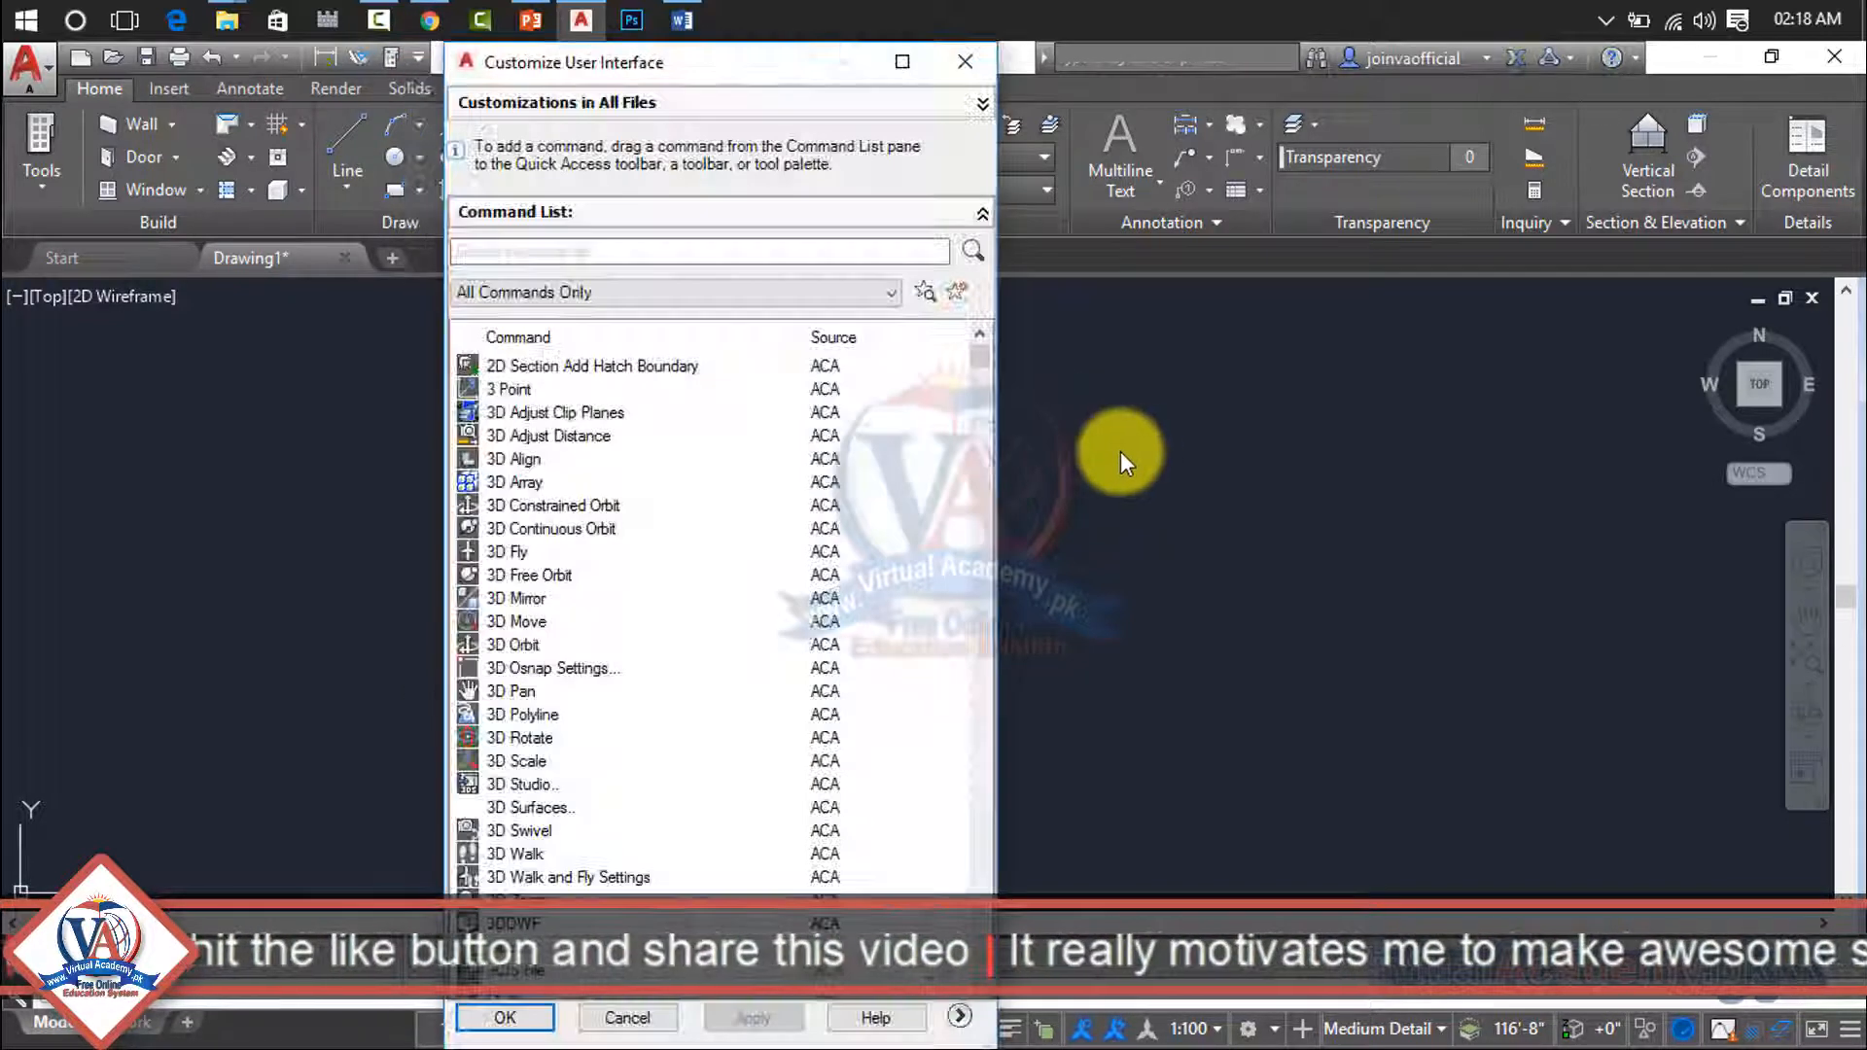
click(579, 292)
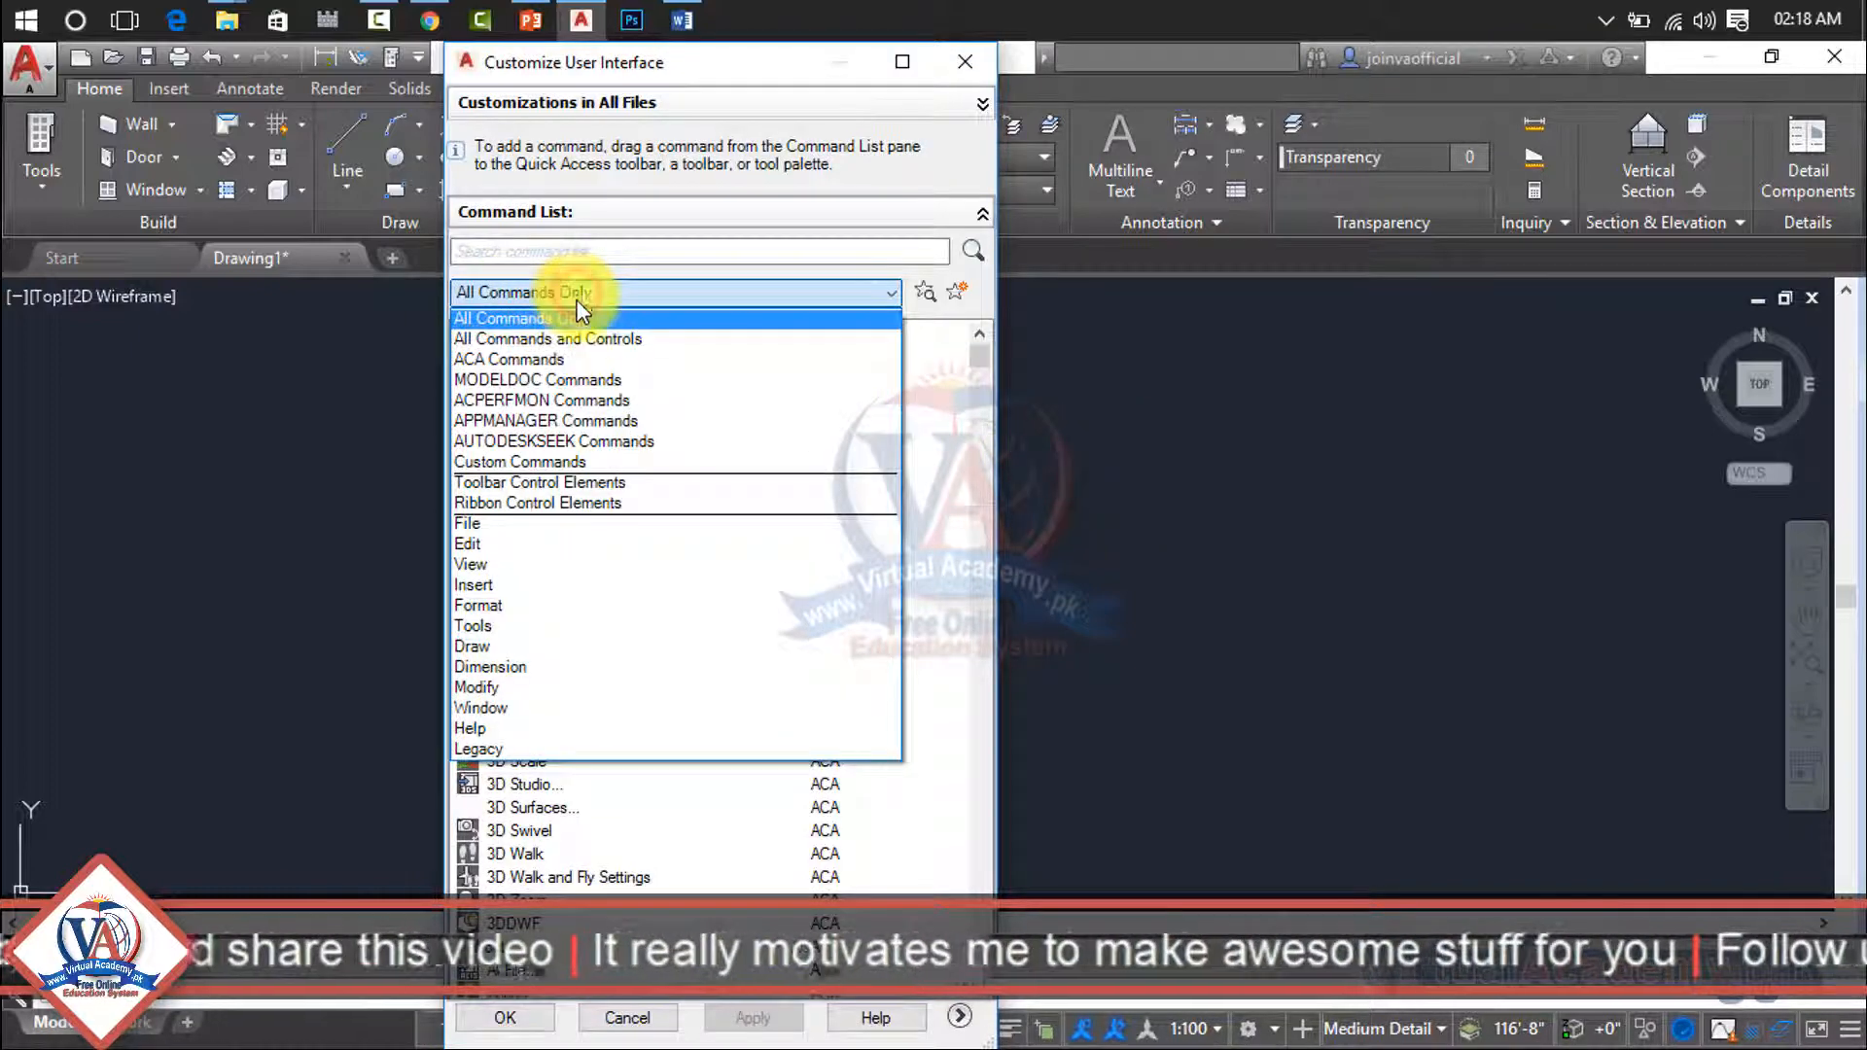
click(562, 604)
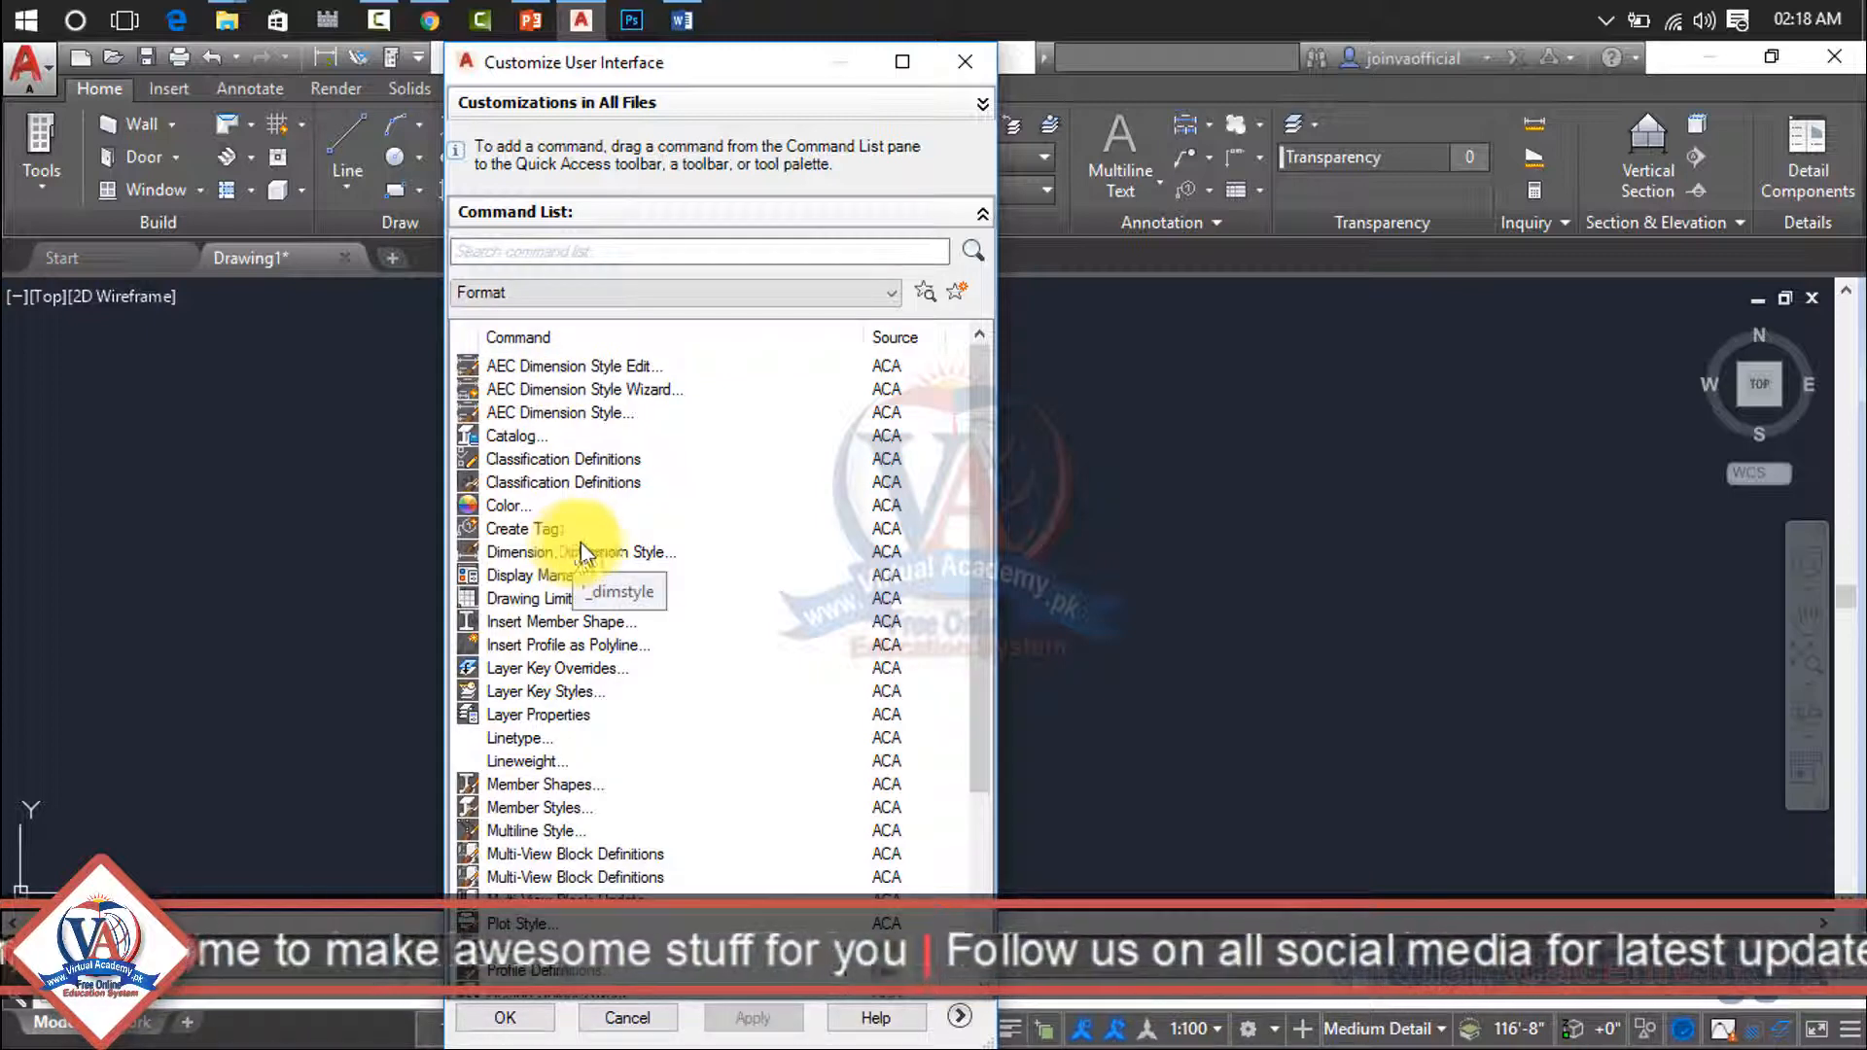
- Examine the Format commands, highlighting Point Style, Linetype, Lineweight, Color and Multiline Style in the command list
drag(575, 553, 704, 611)
scroll(703, 599, down, 4)
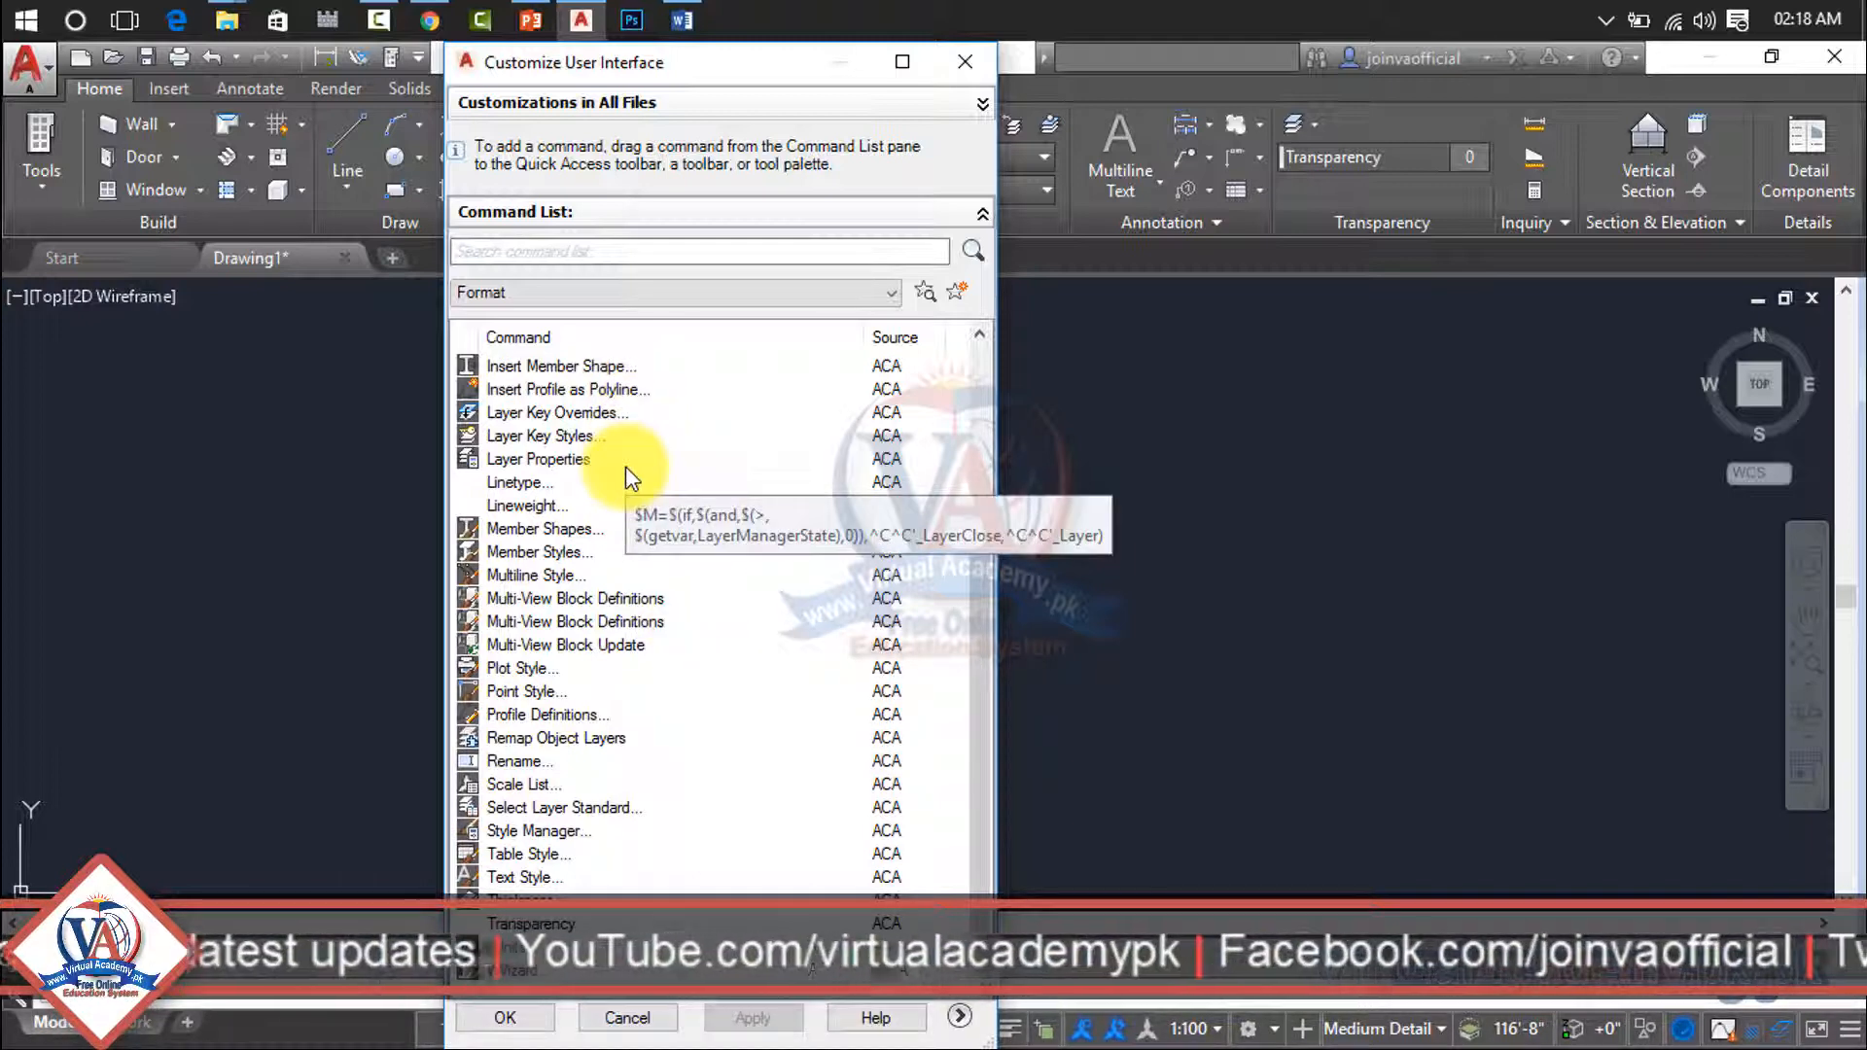
click(521, 691)
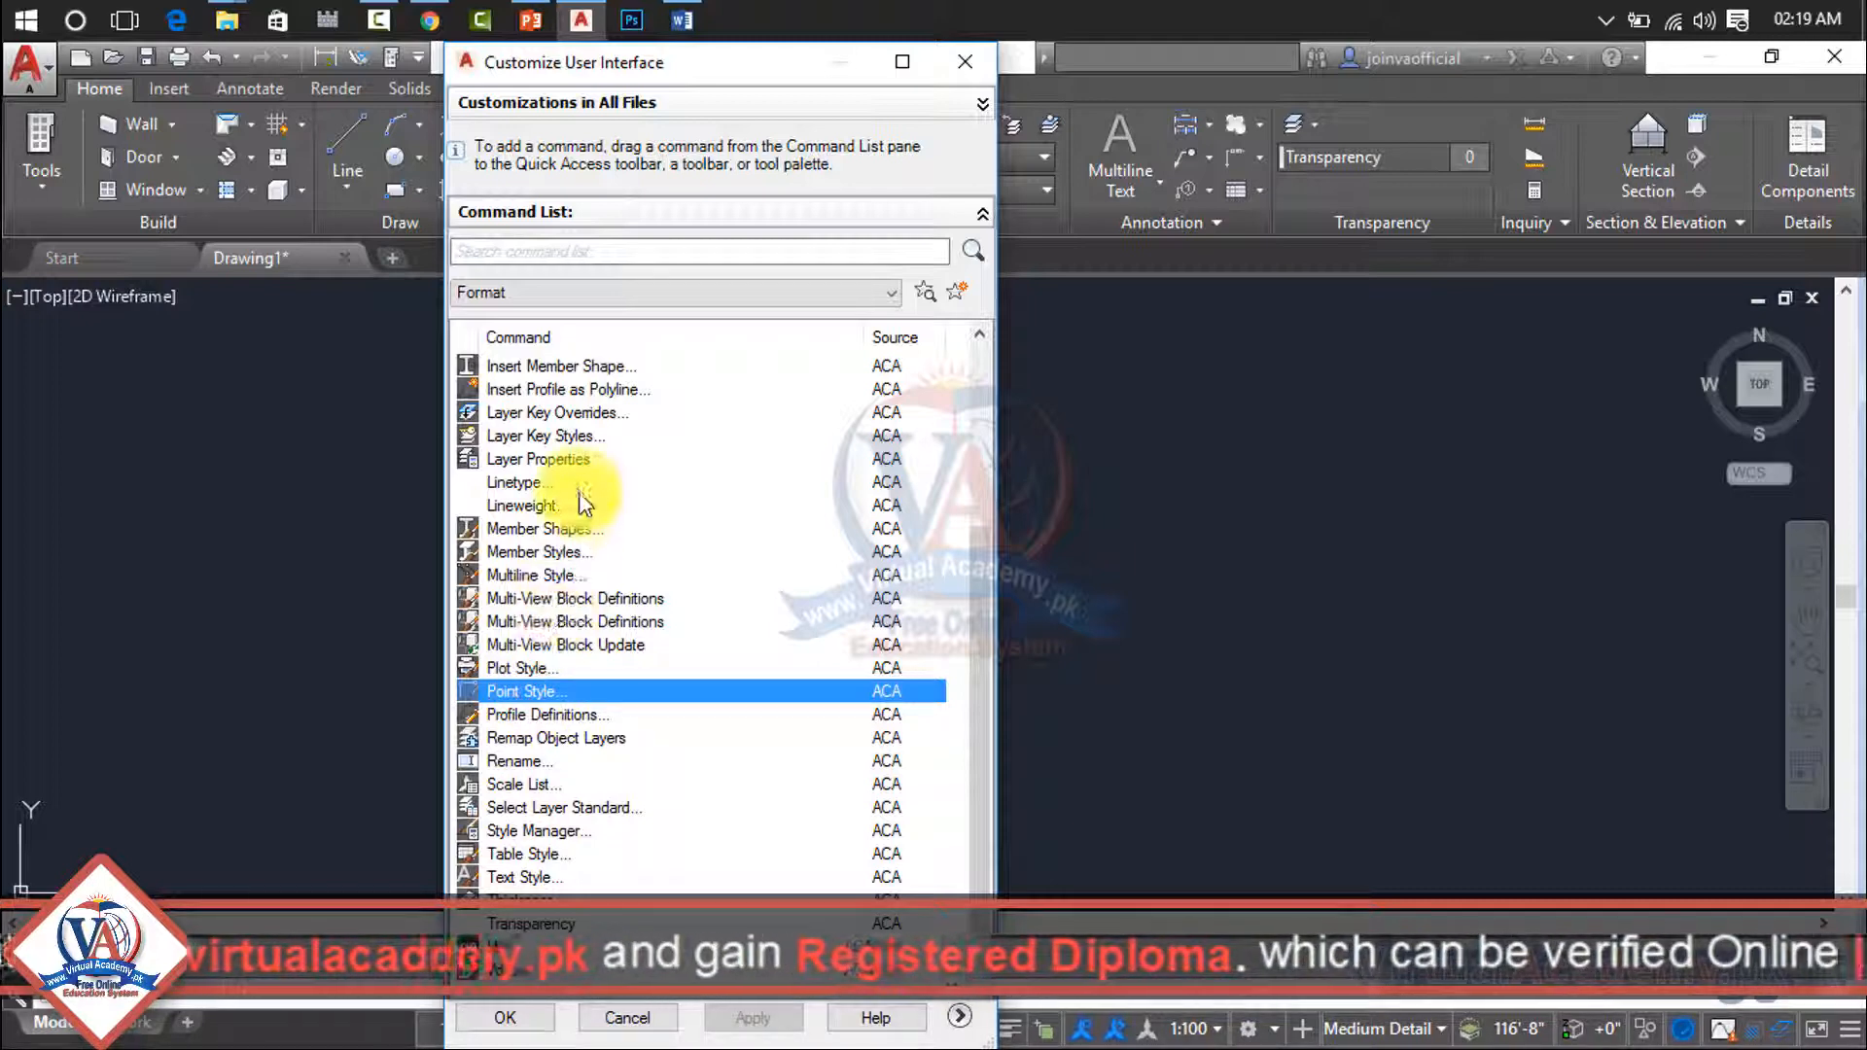
click(533, 484)
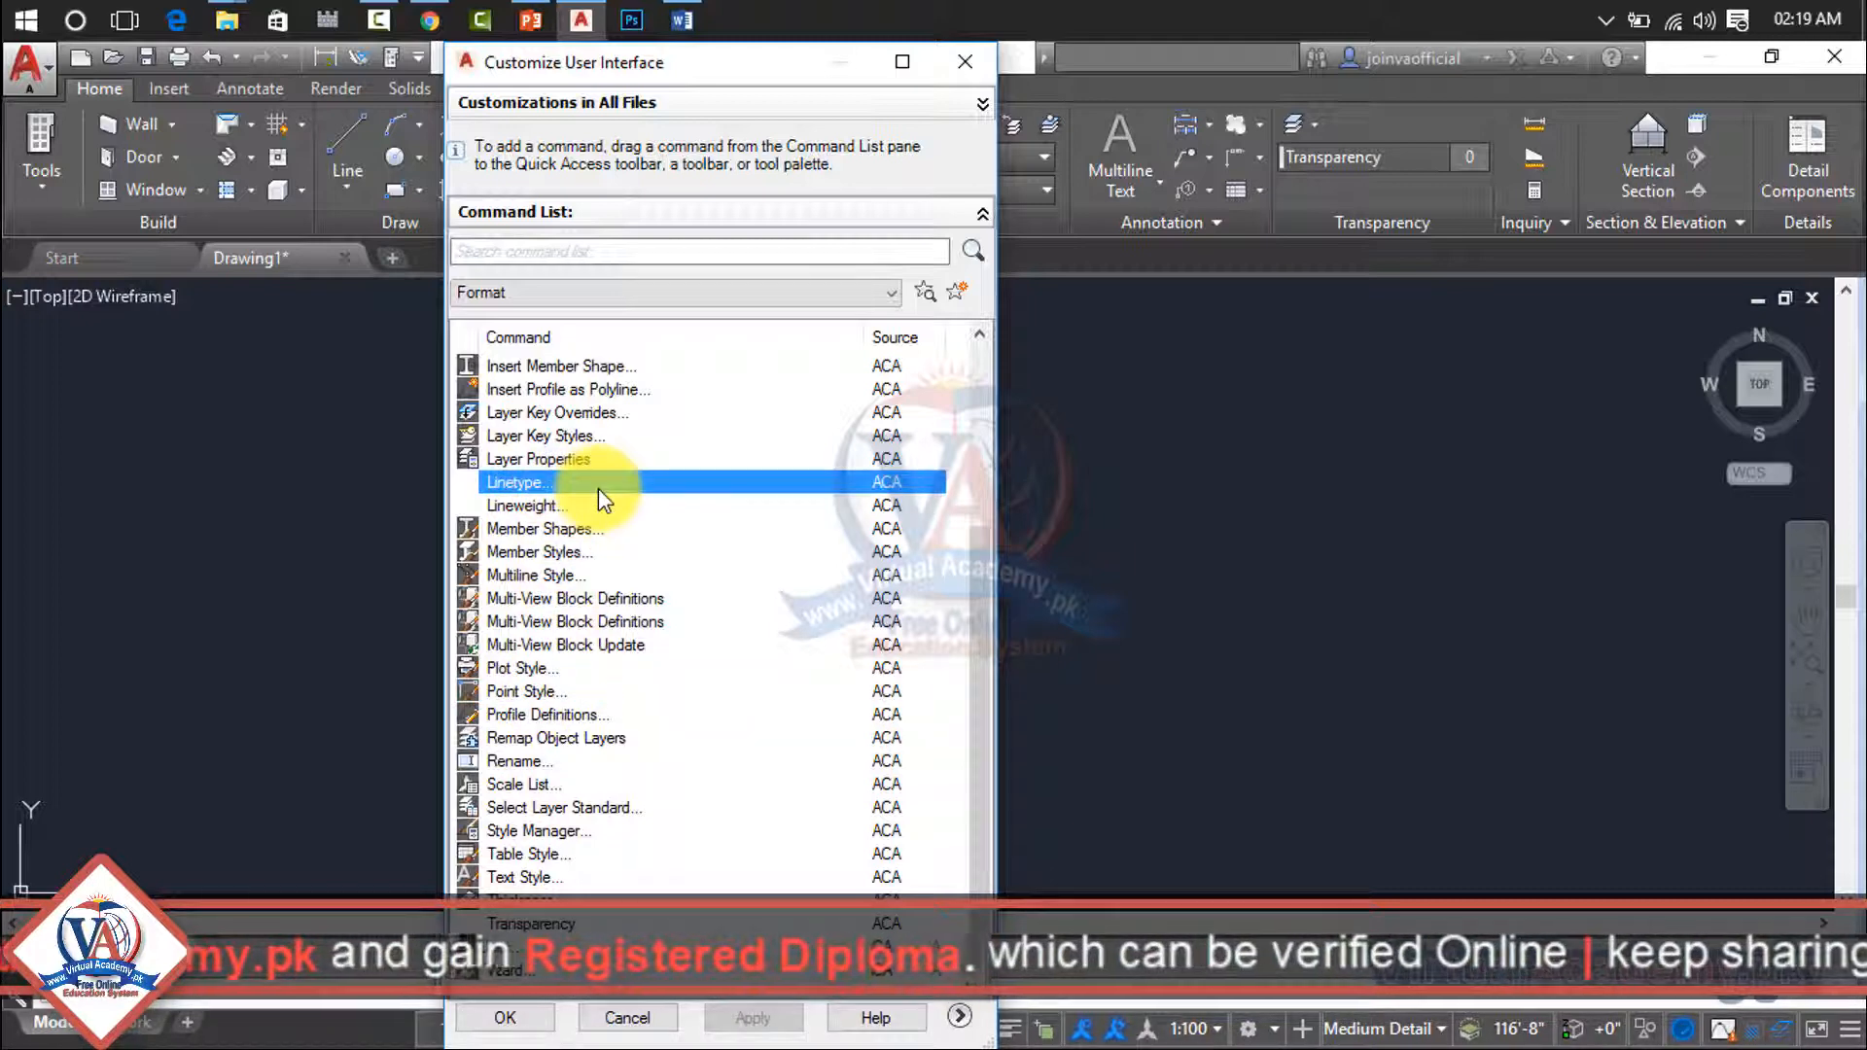
click(531, 508)
scroll(583, 496, up, 2)
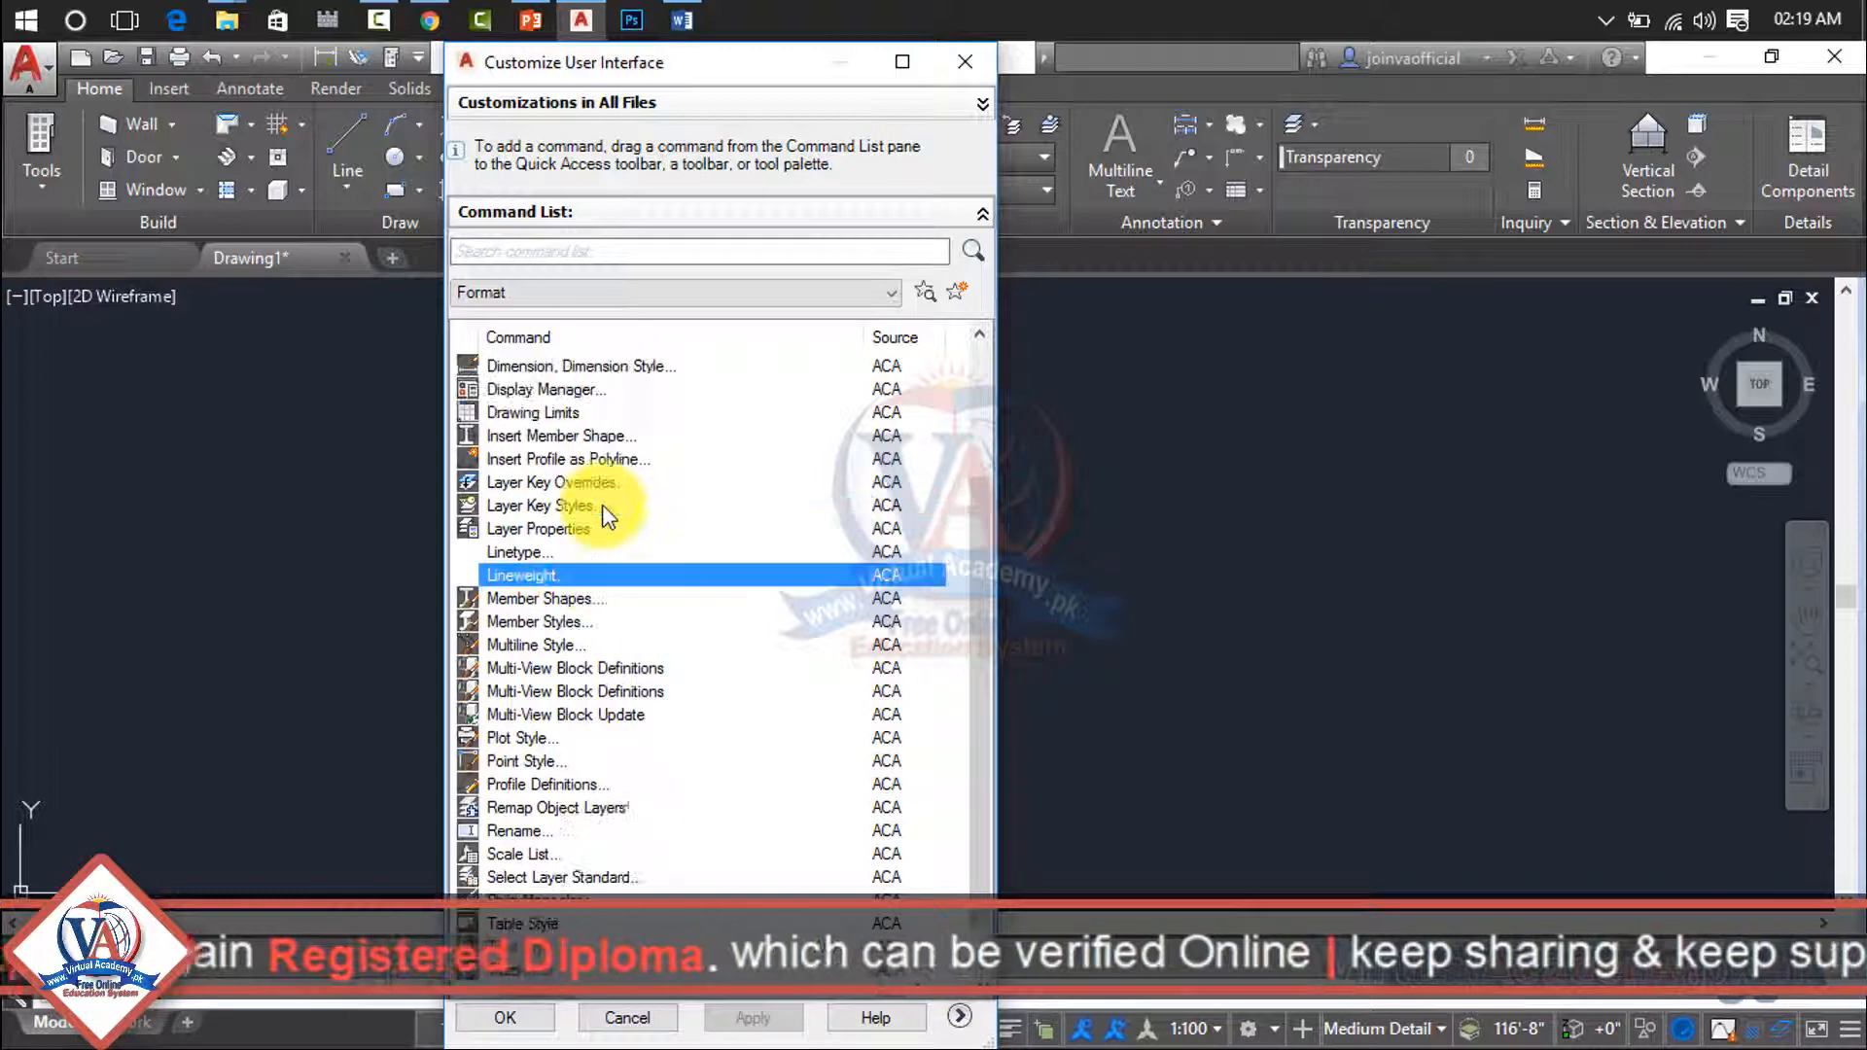
click(498, 389)
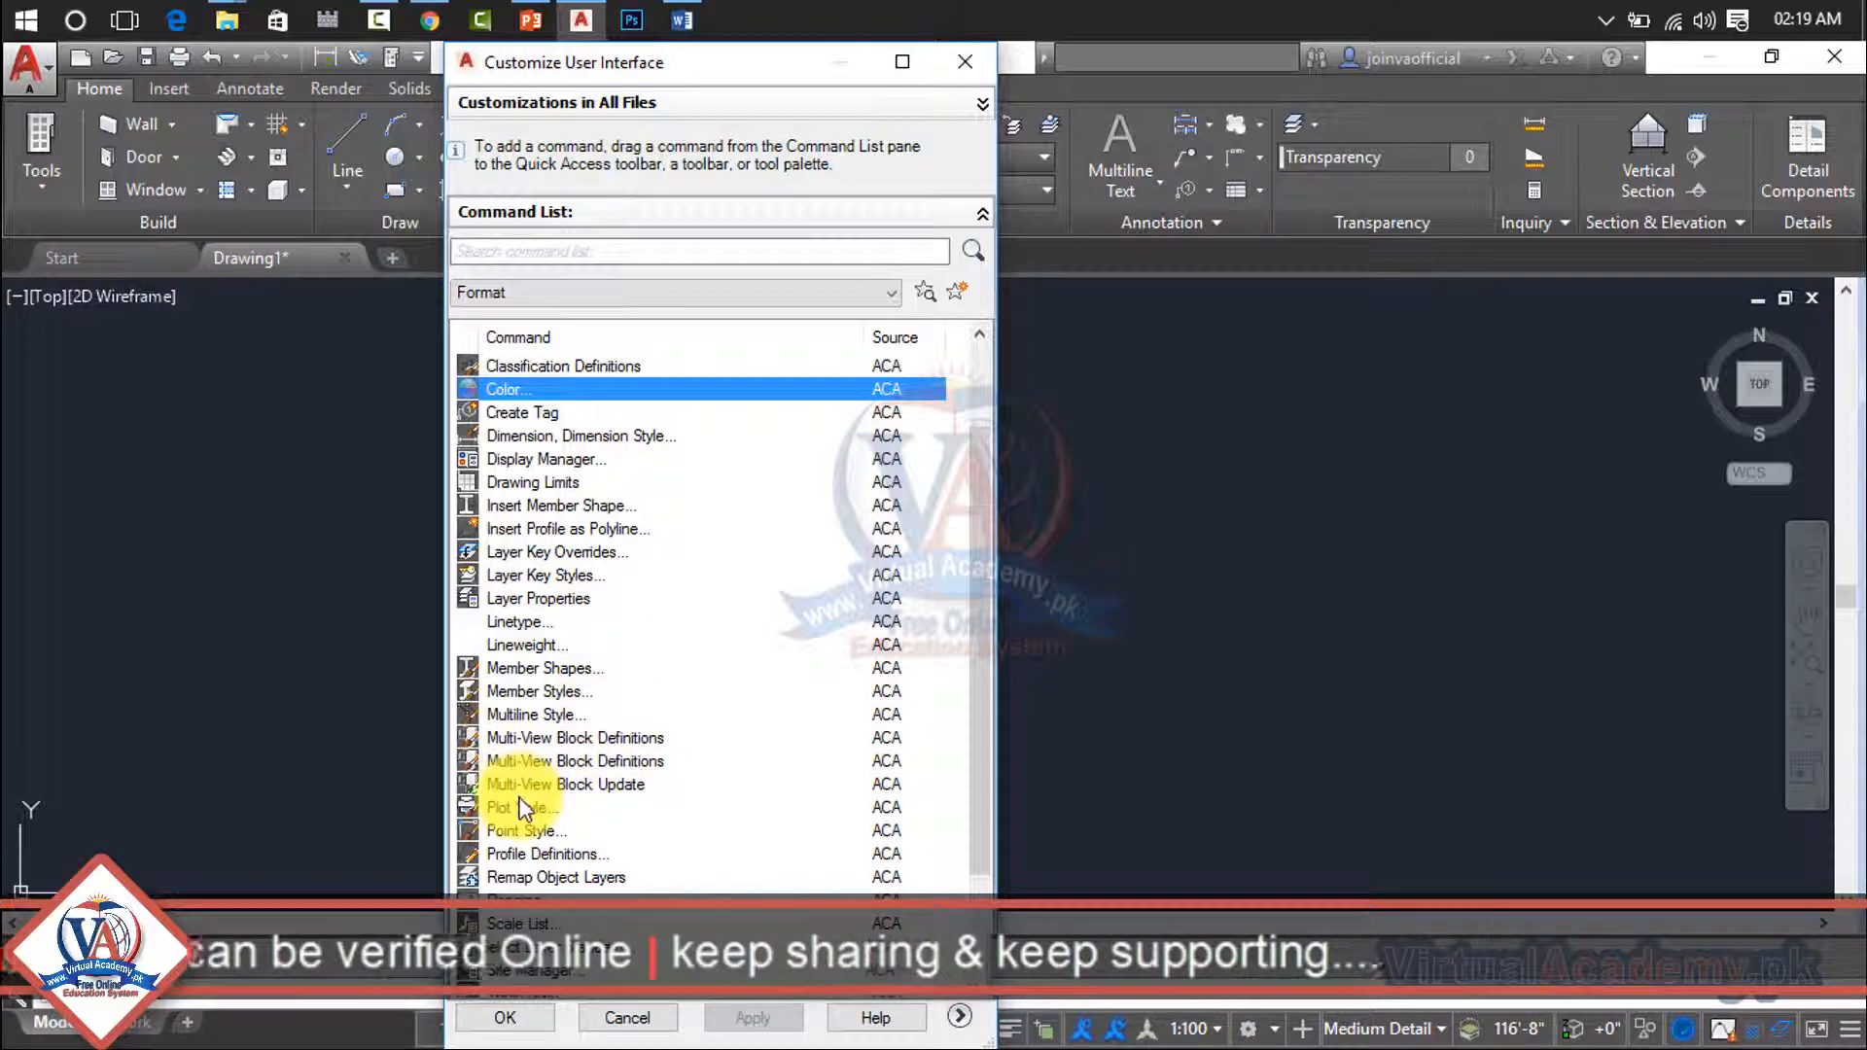
click(518, 717)
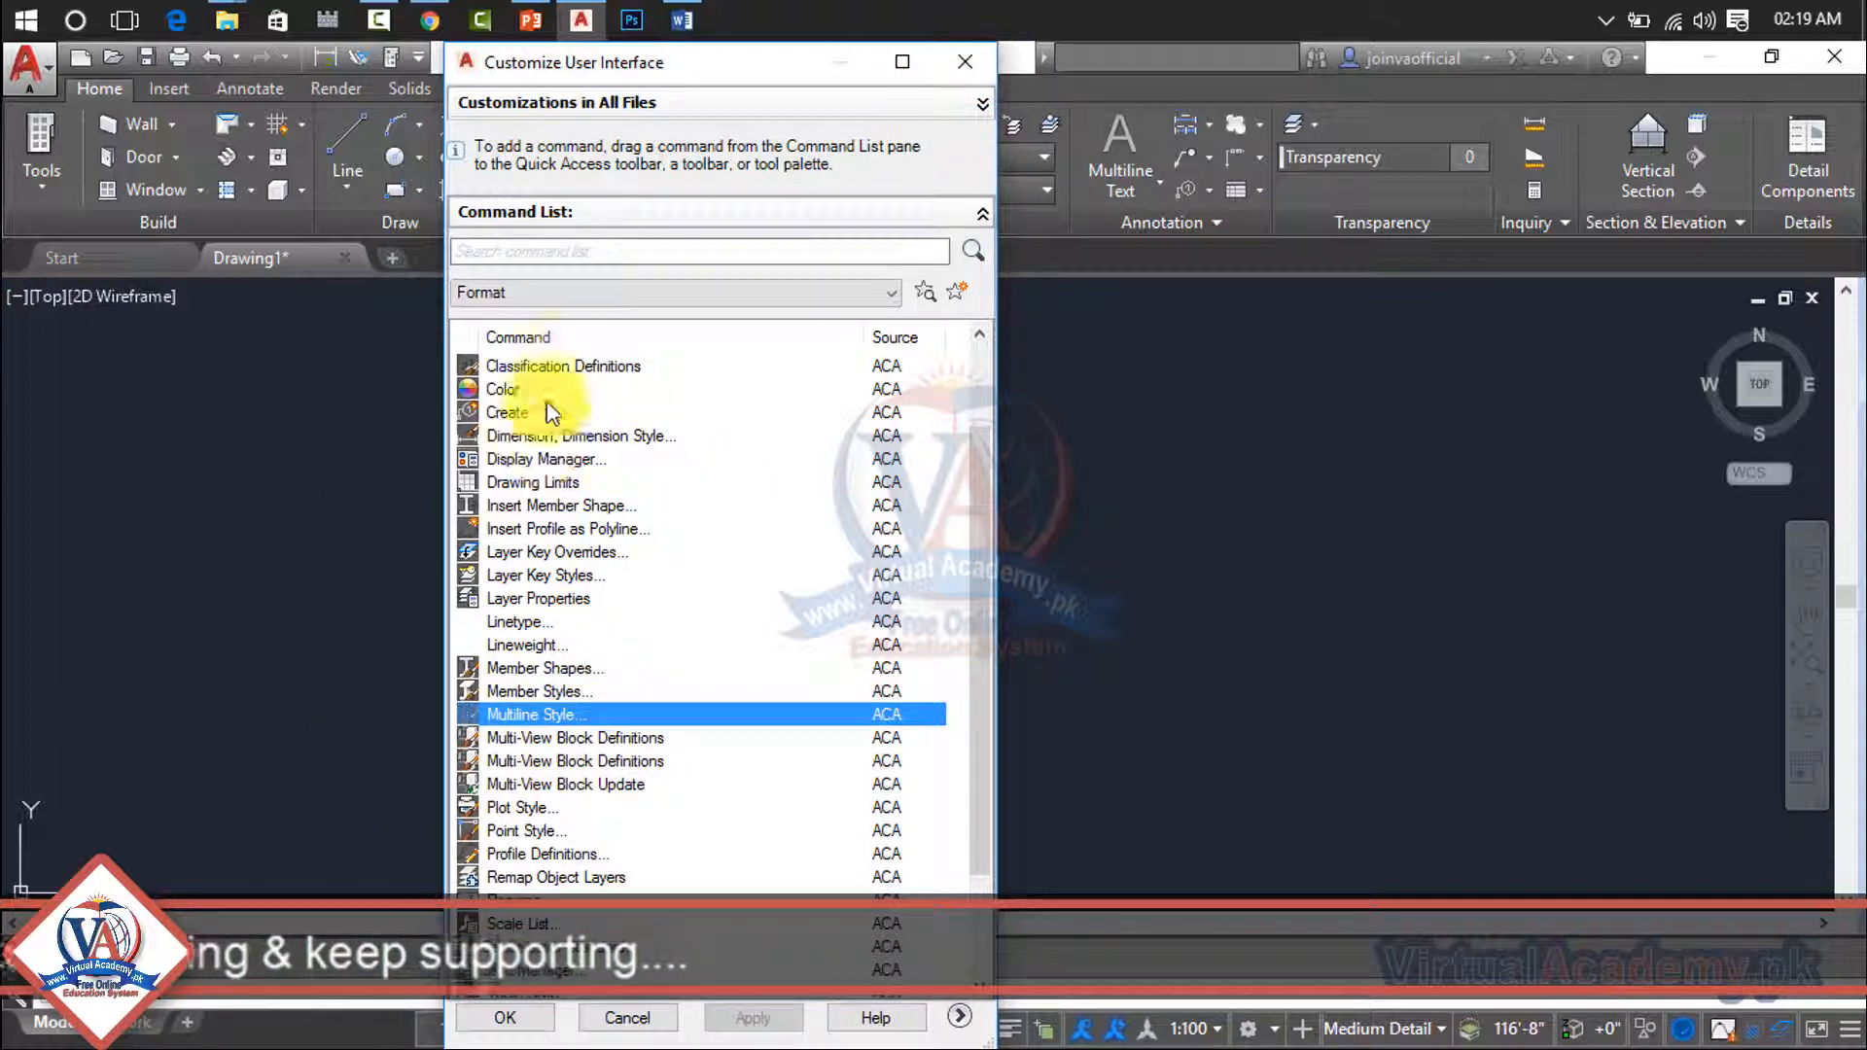
- Review the Text Style, Dimension Style and Drawing Limits entries among the Format commands, and close the customization dialog
scroll(545, 771, down, 2)
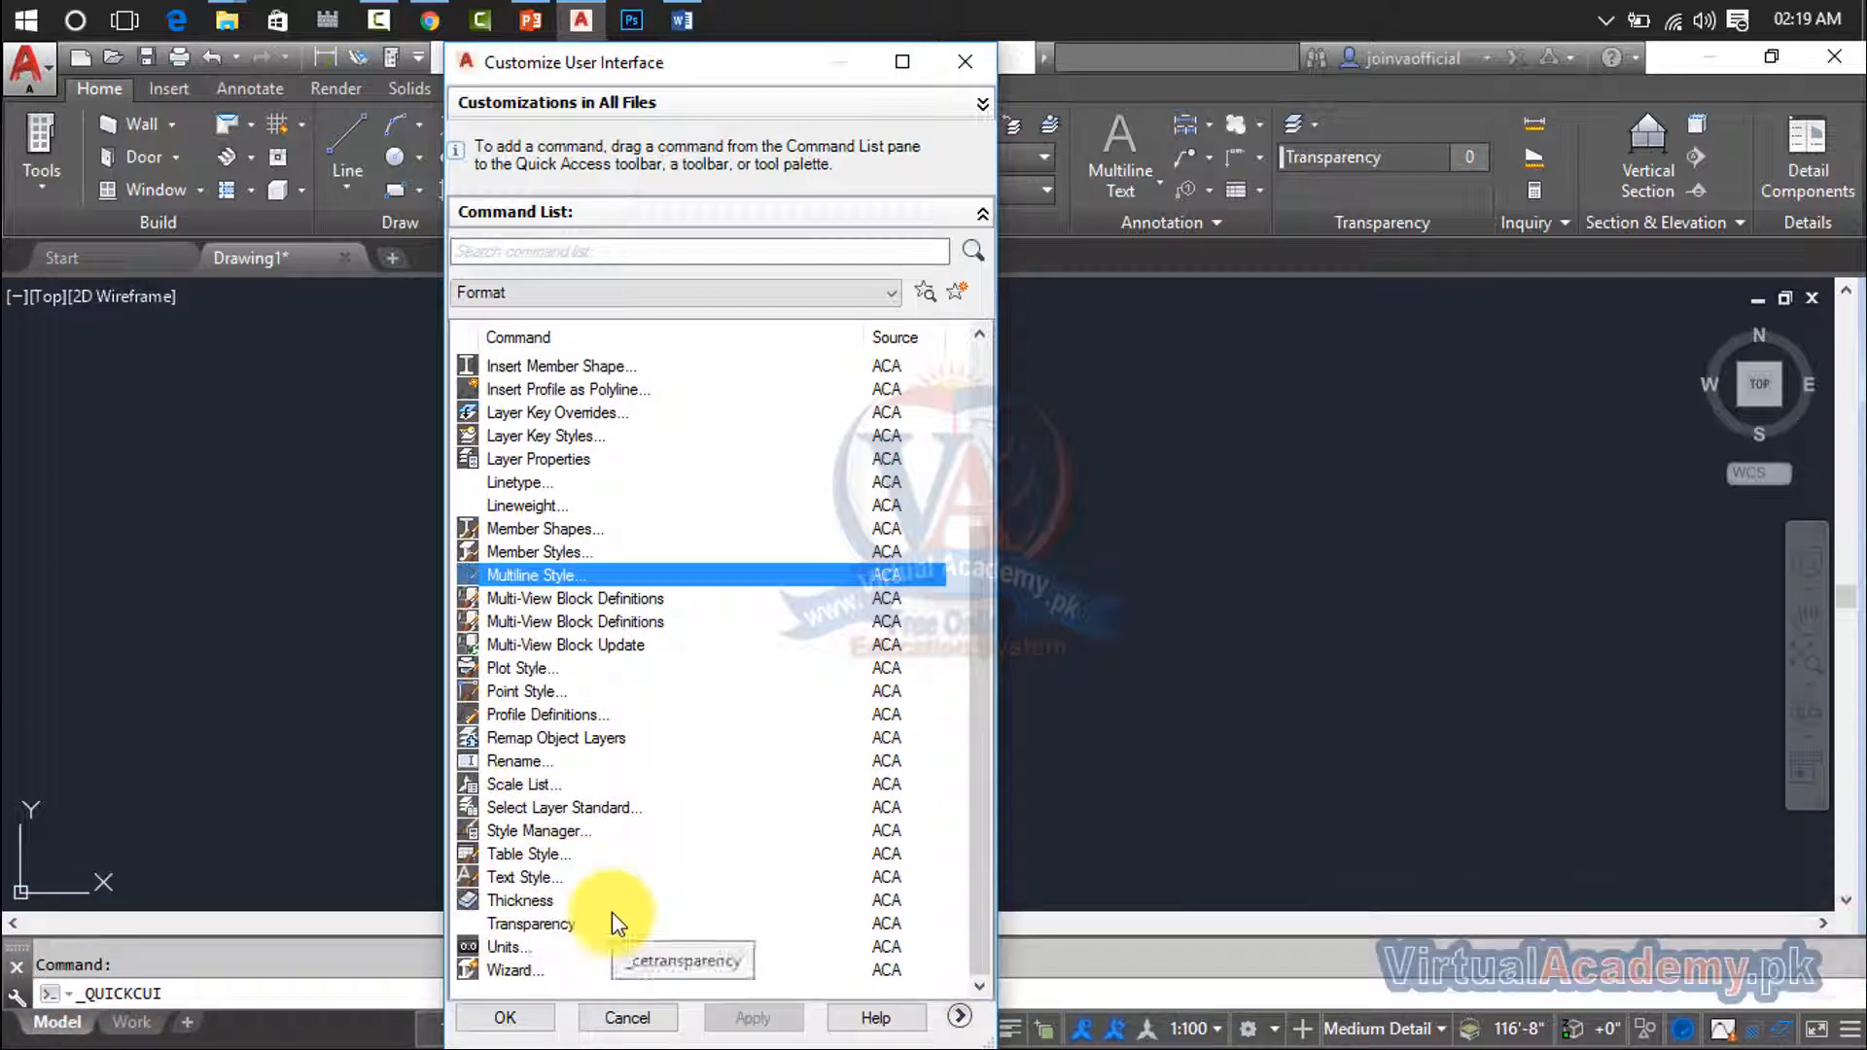
click(516, 878)
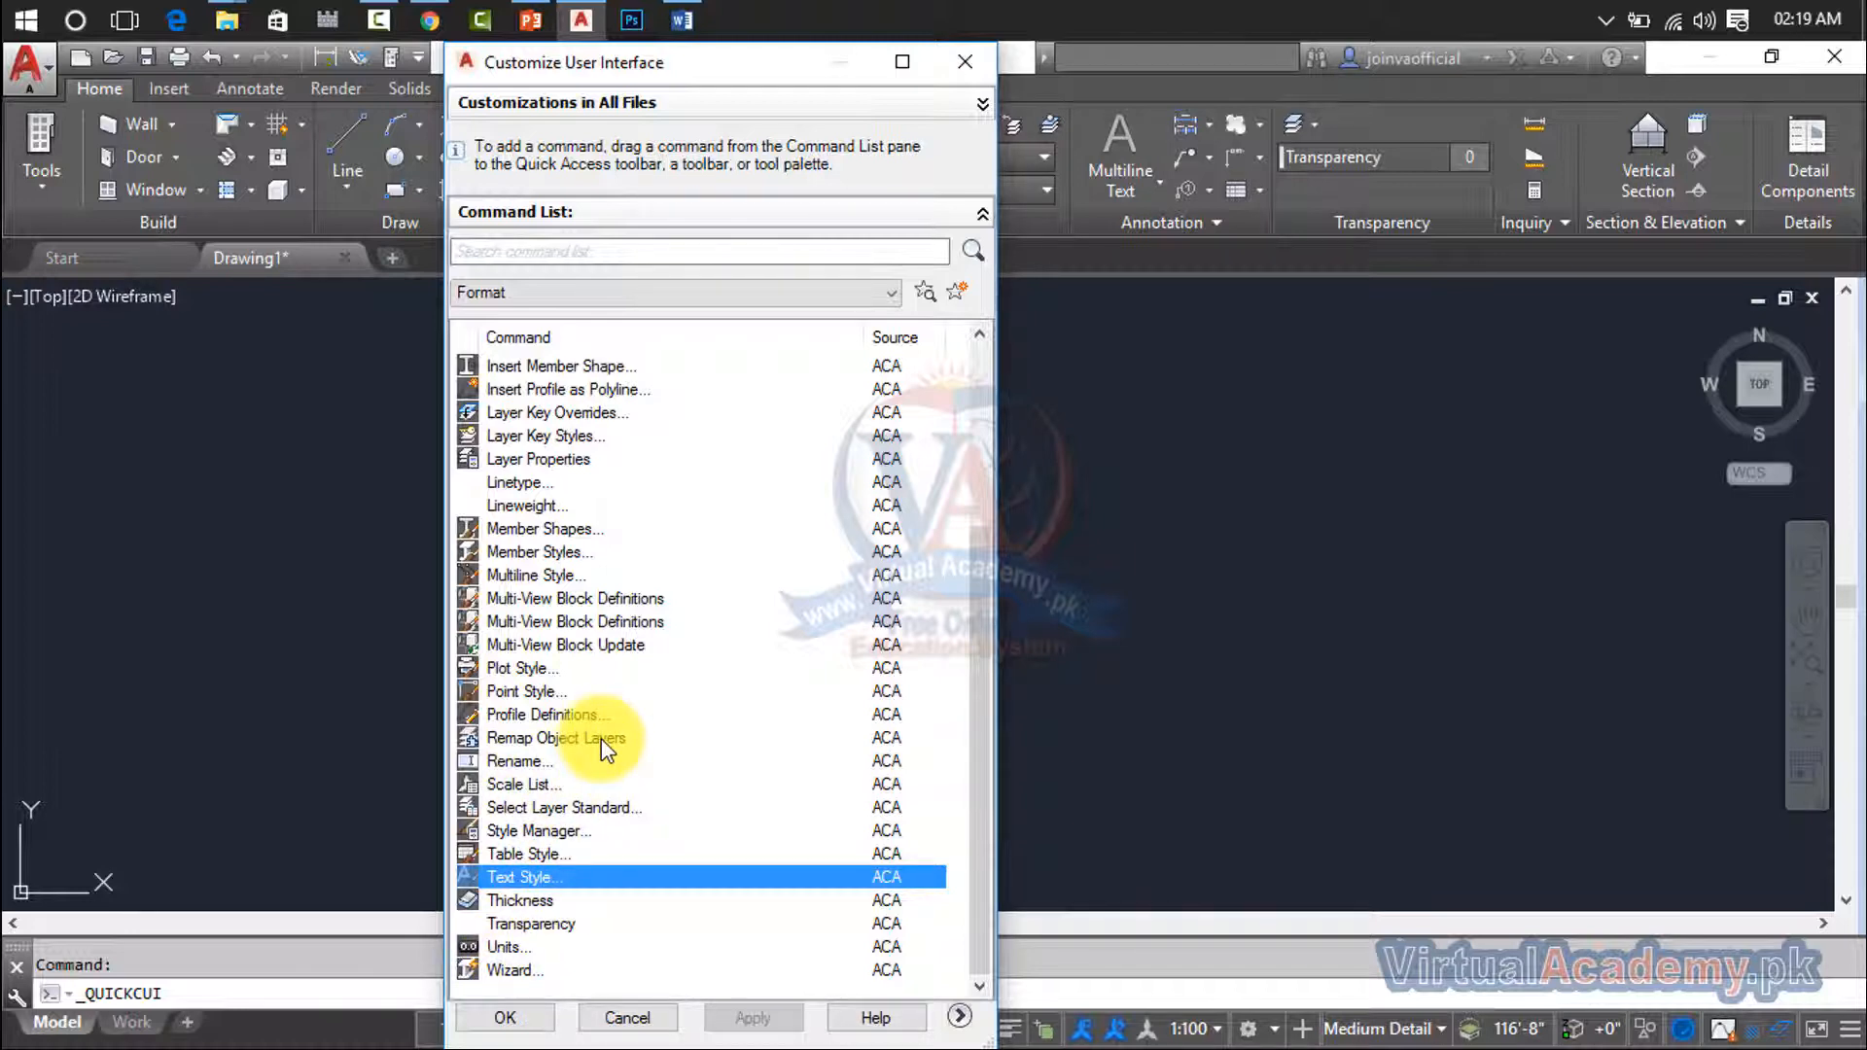
scroll(601, 738, up, 1)
scroll(601, 738, up, 2)
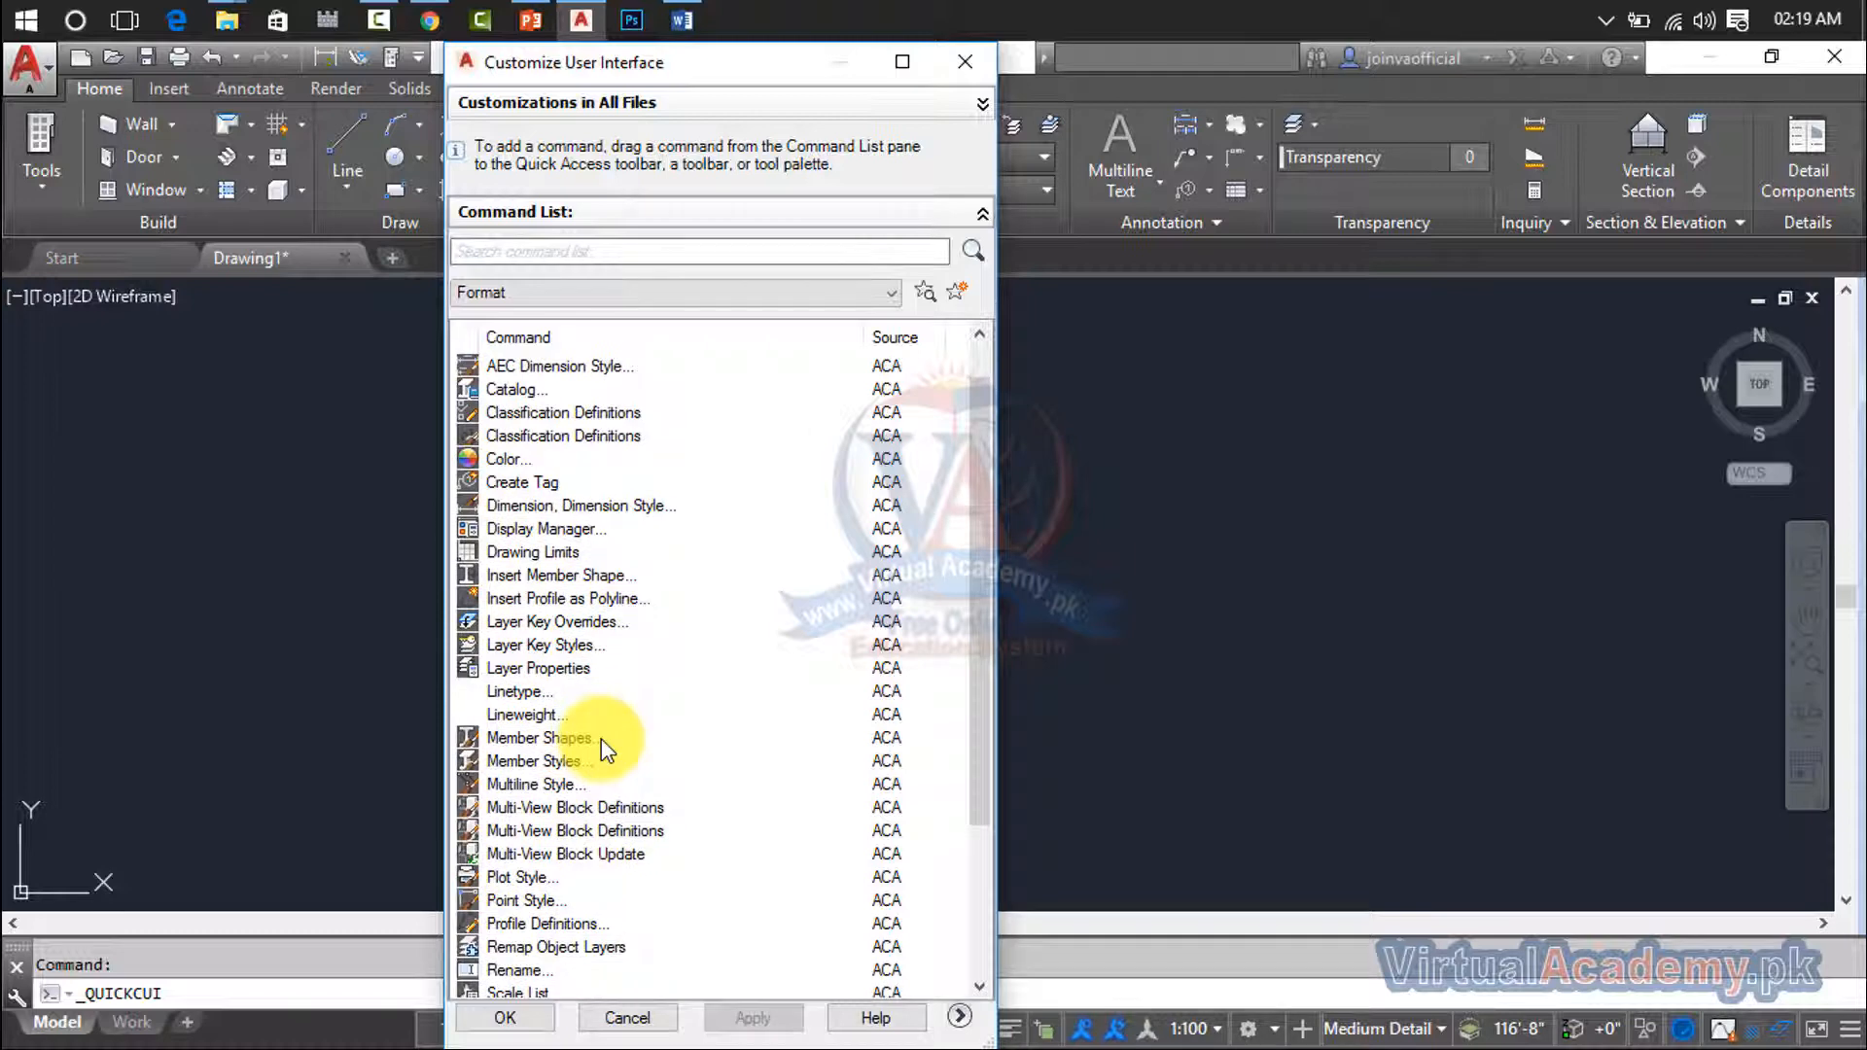
scroll(601, 738, up, 1)
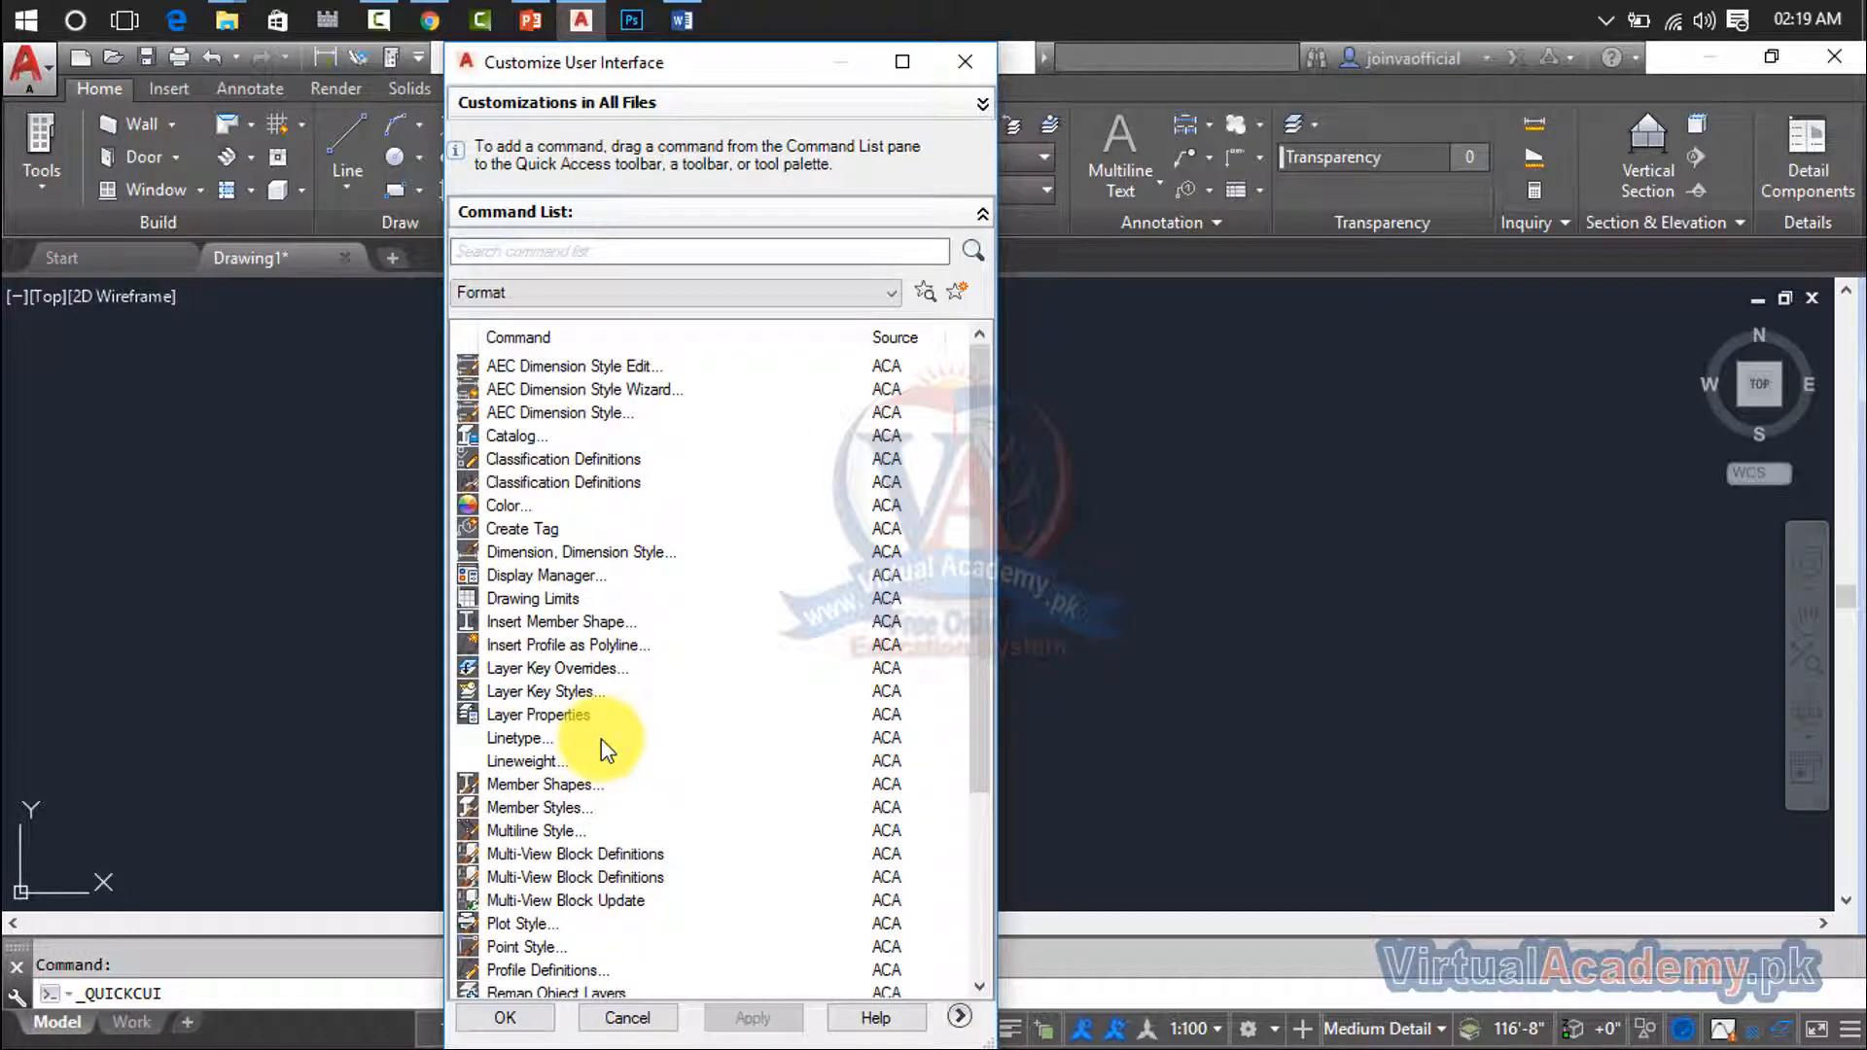
click(521, 551)
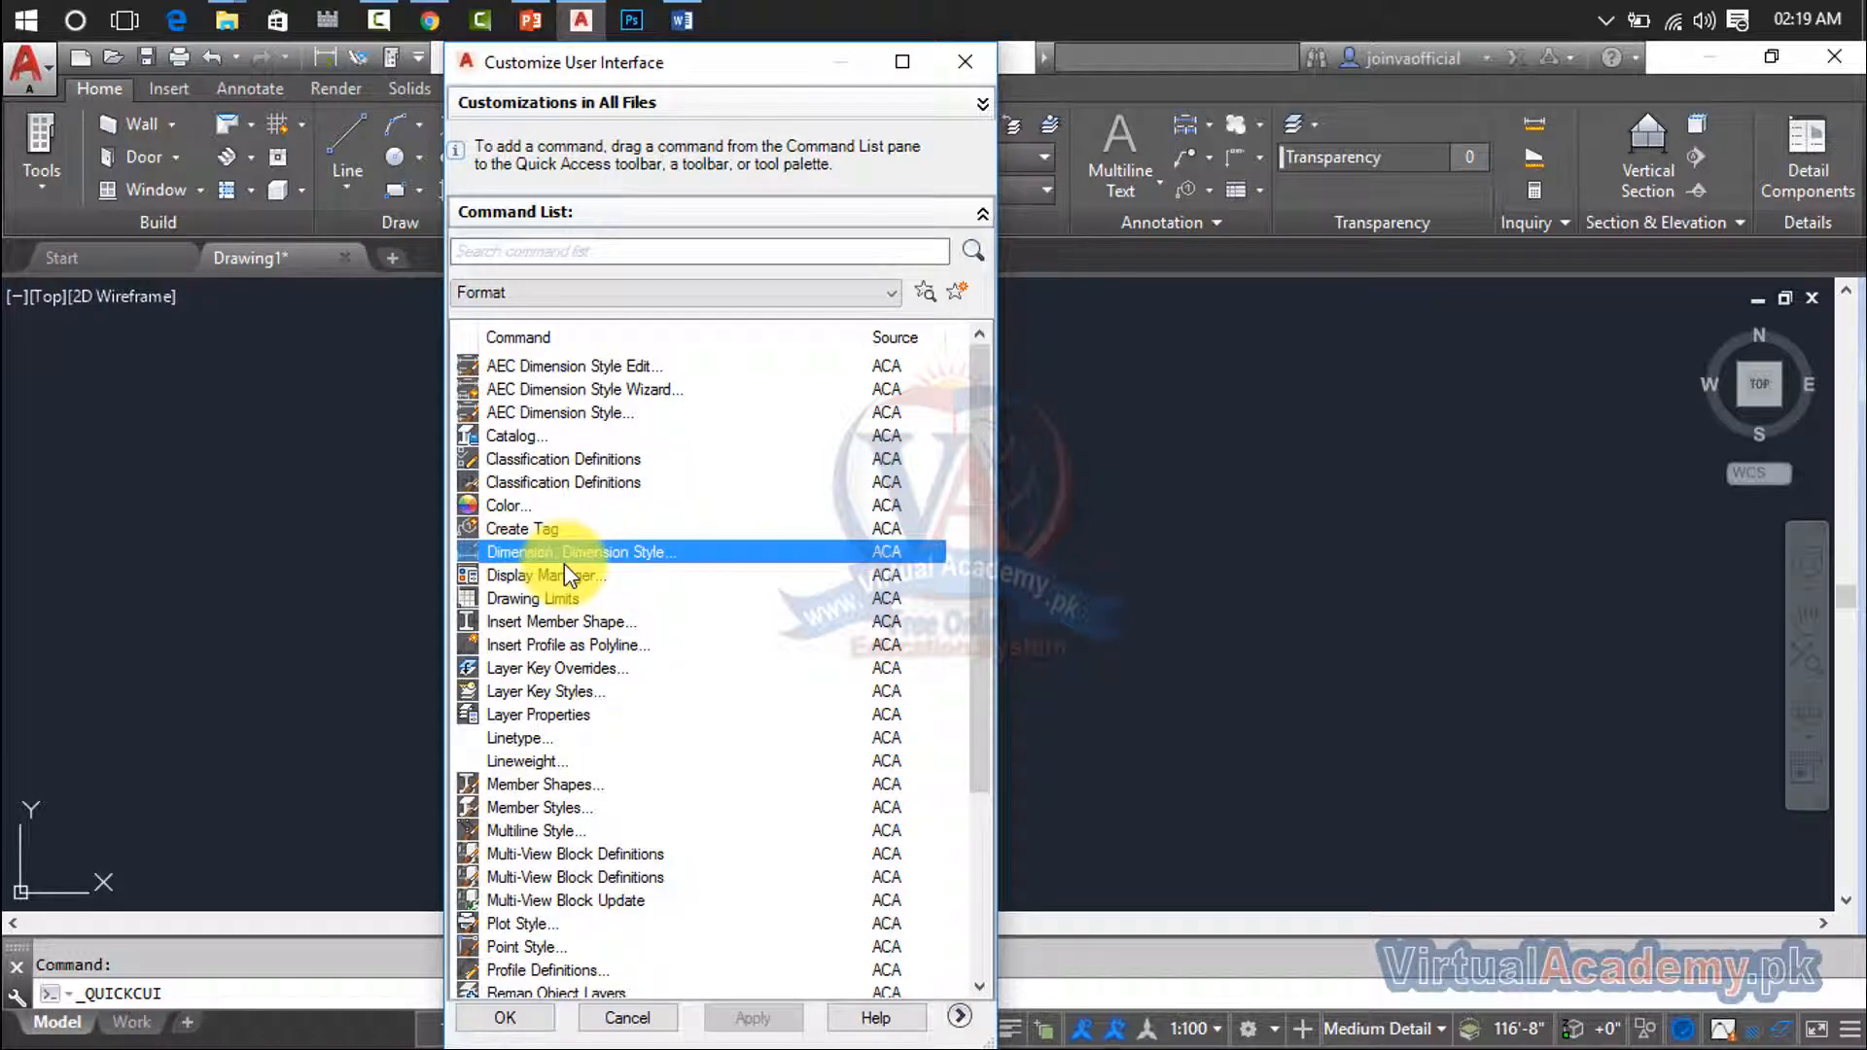
click(559, 599)
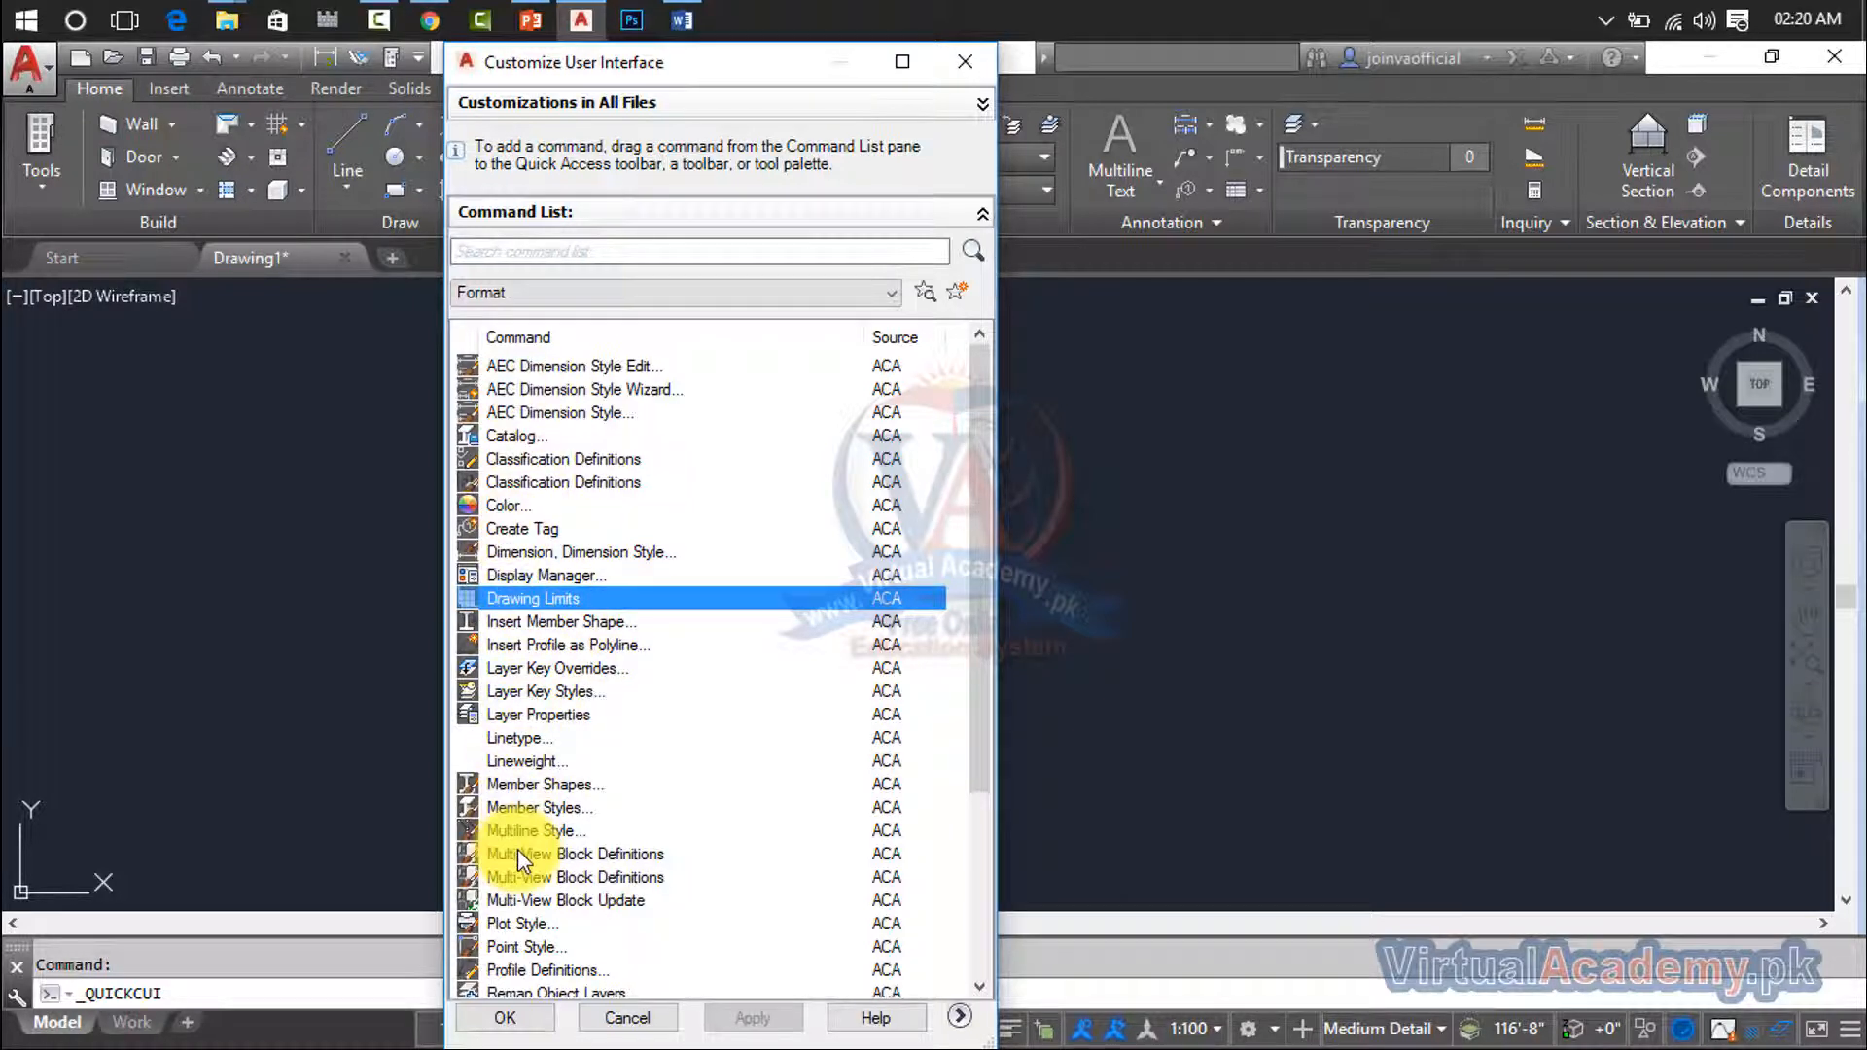
click(961, 62)
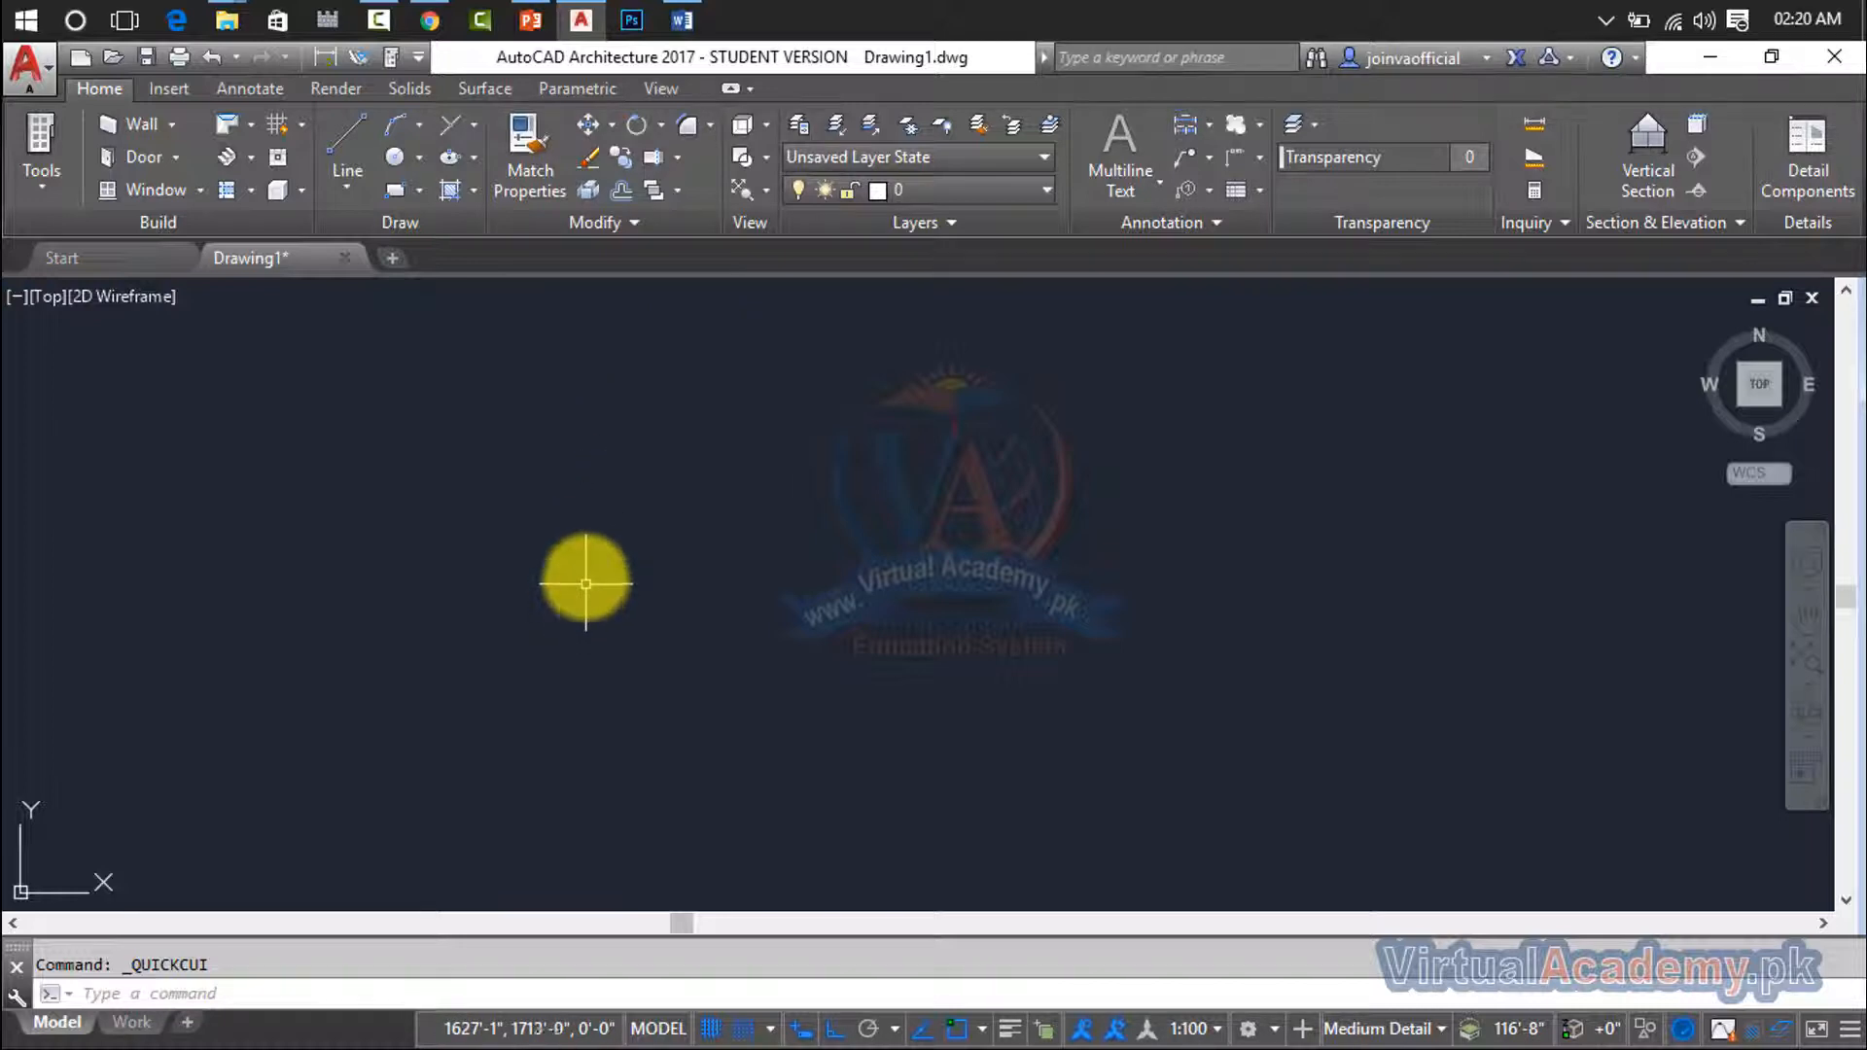
- Draw a horizontal line 100' long across the empty drawing area
text(l)
key(Return)
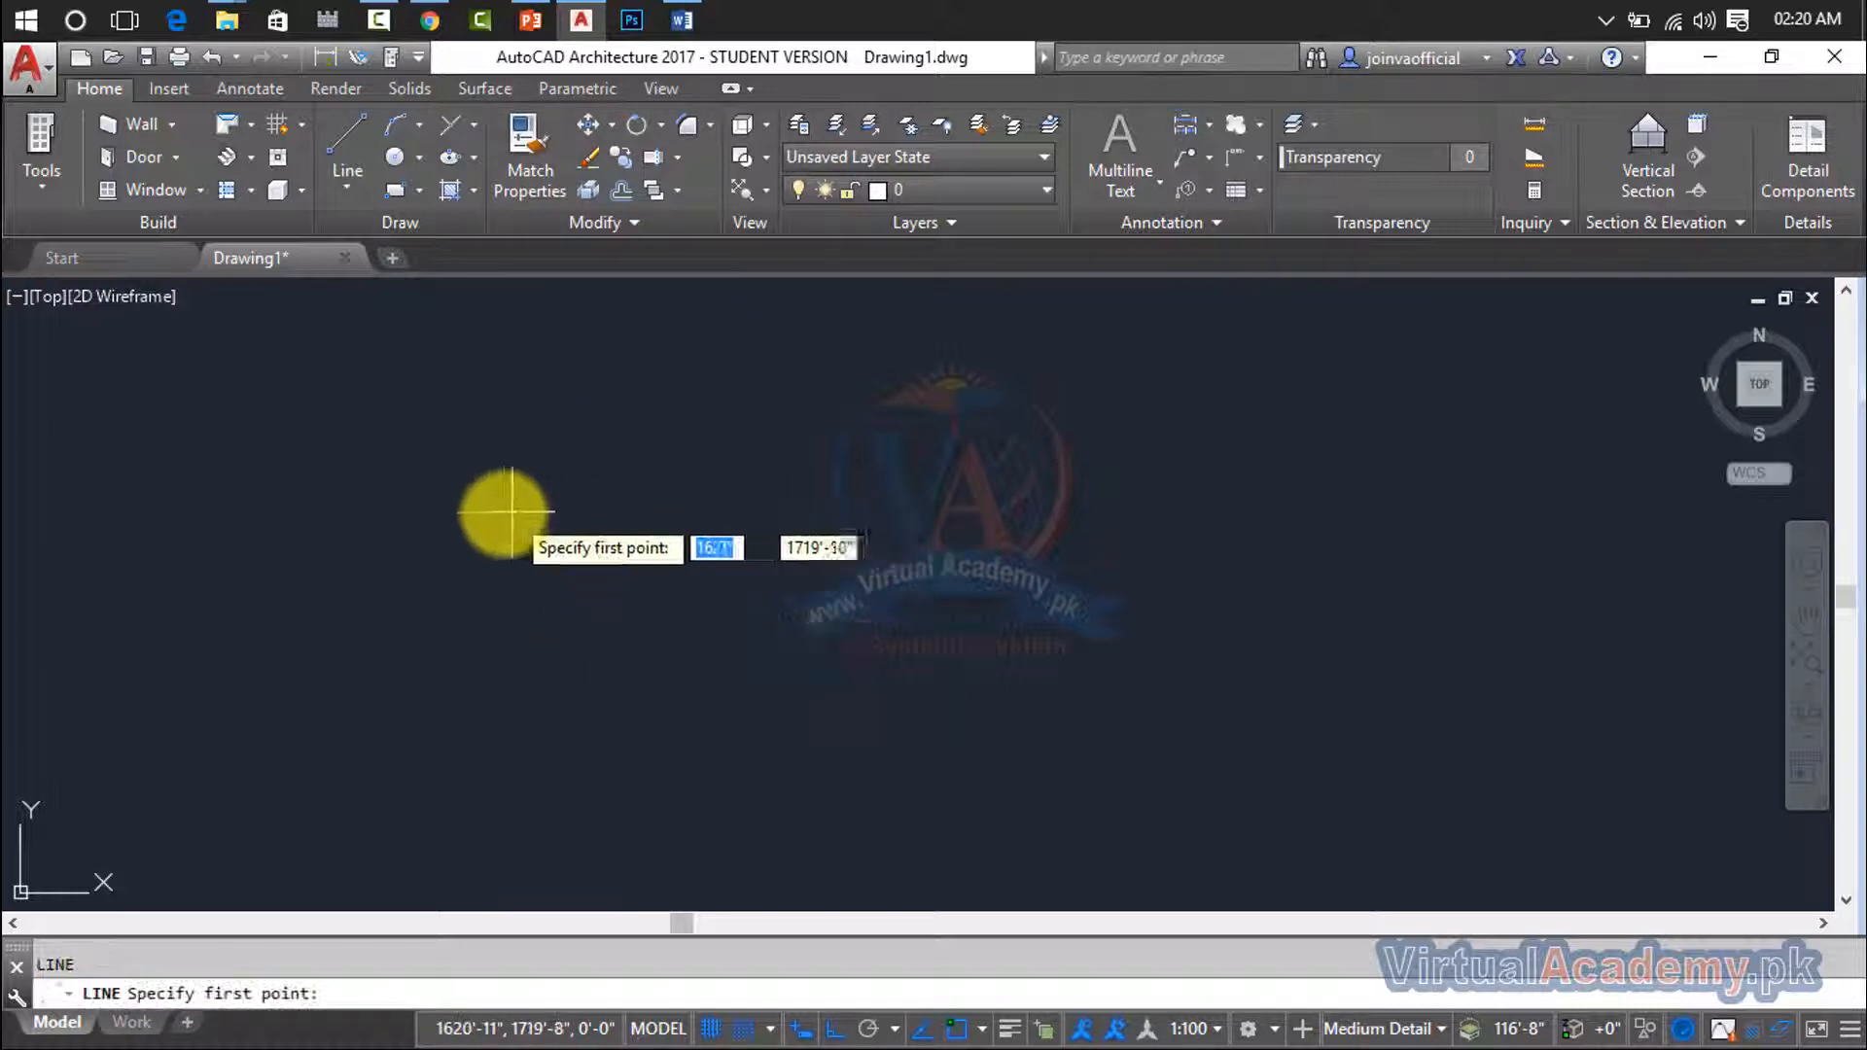
click(504, 512)
text(1)
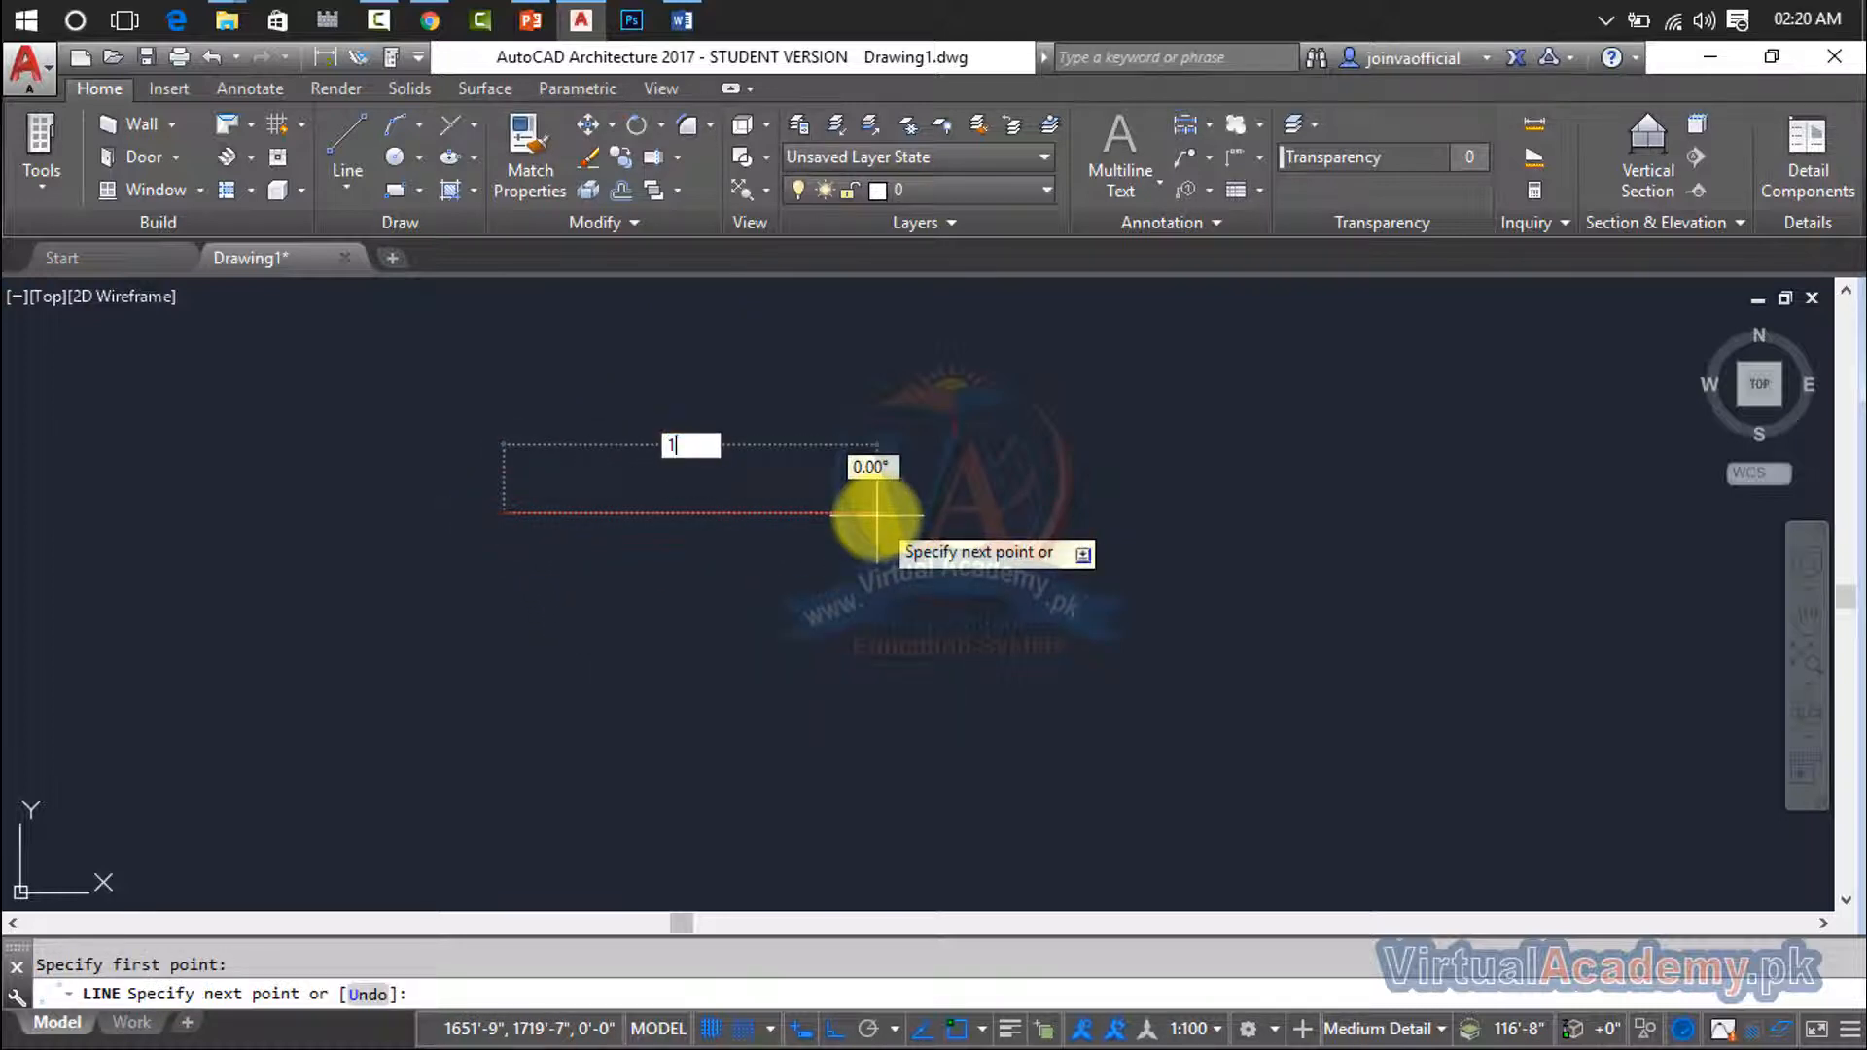
text(00')
key(Return)
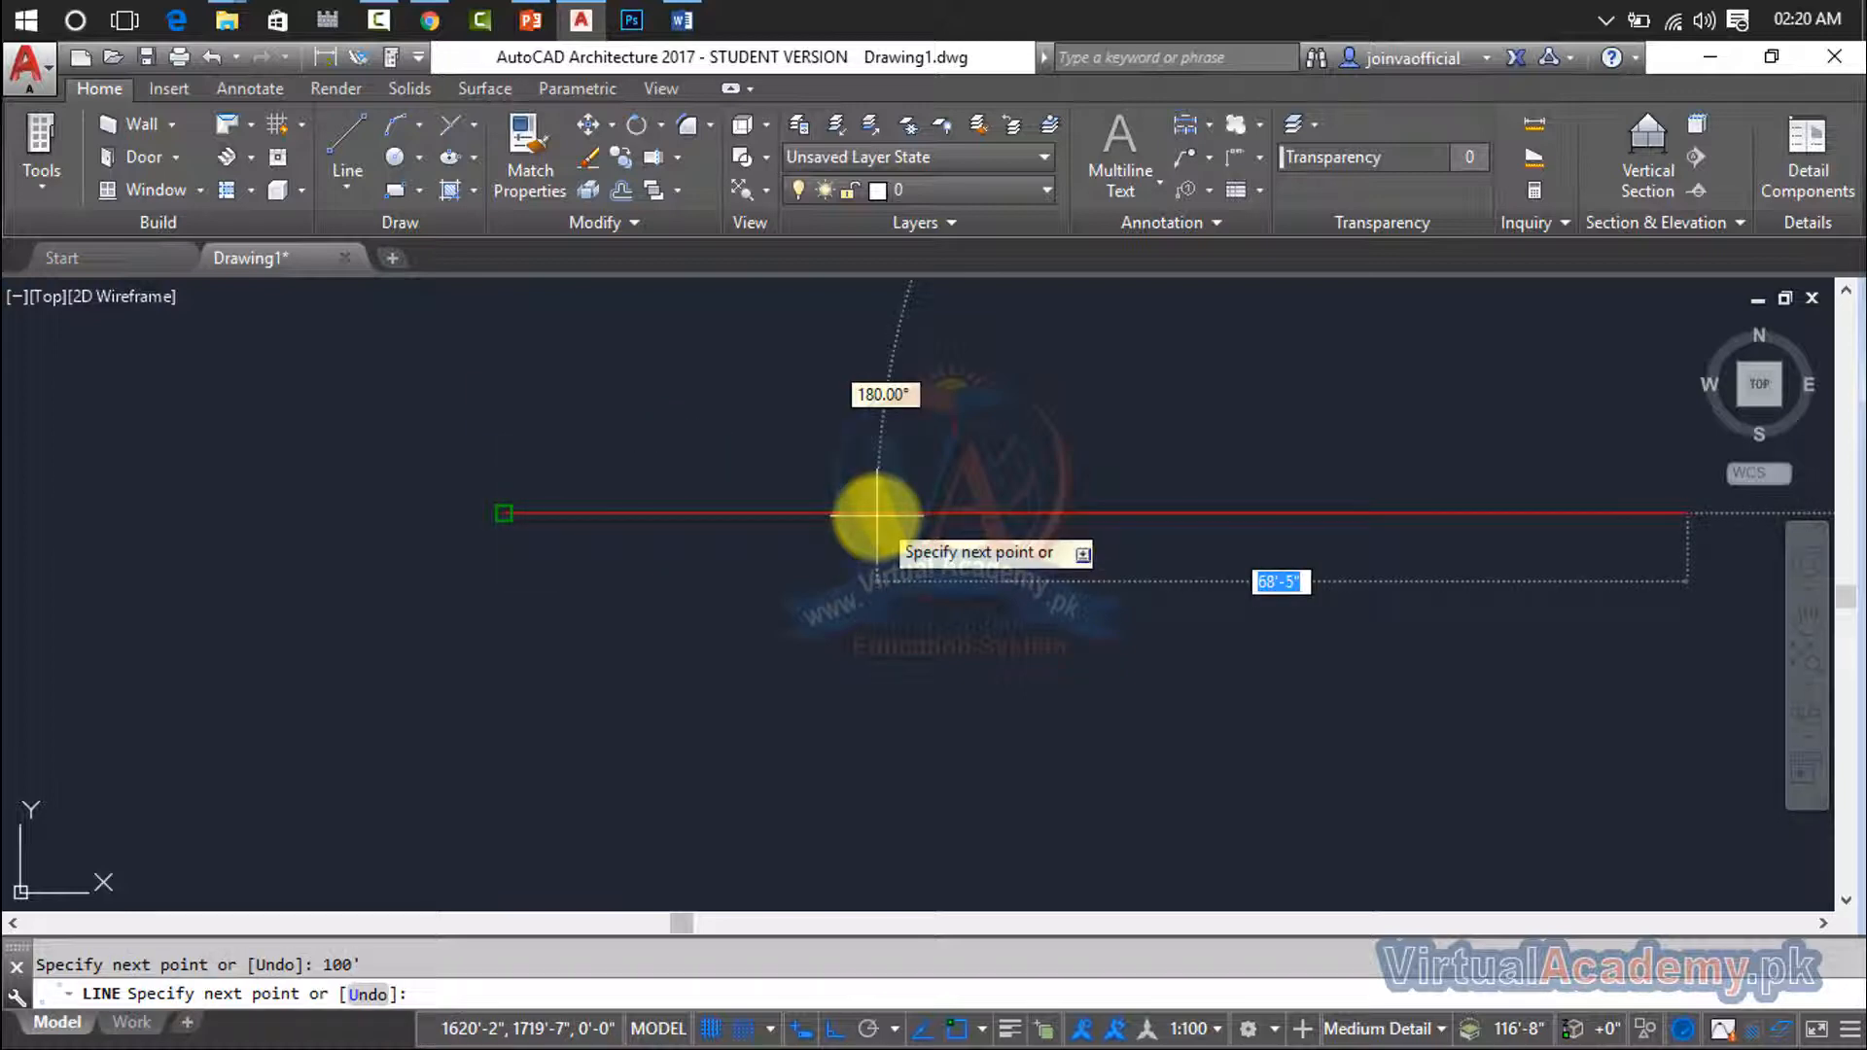
key(Escape)
- Set the current drawing color to yellow-orange from the index color palette using the COLOR command
middle_drag(888, 487, 801, 521)
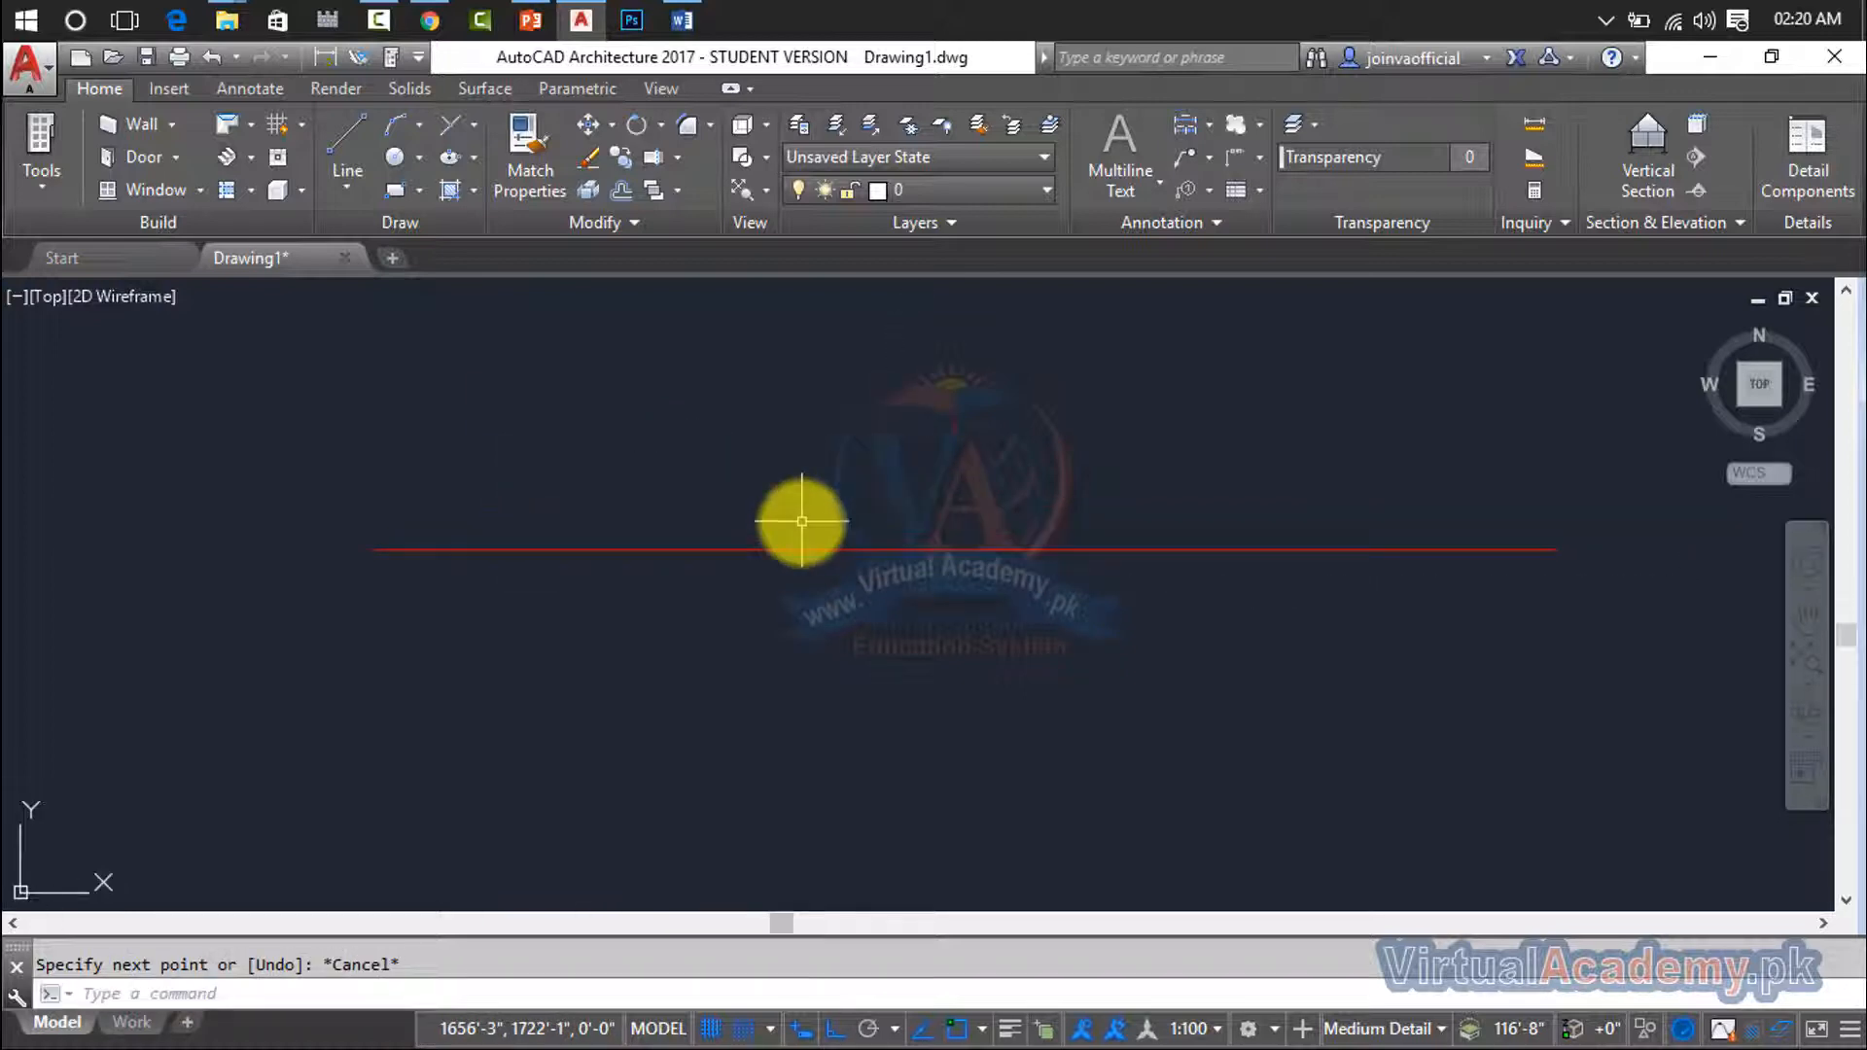
scroll(943, 550, up, 2)
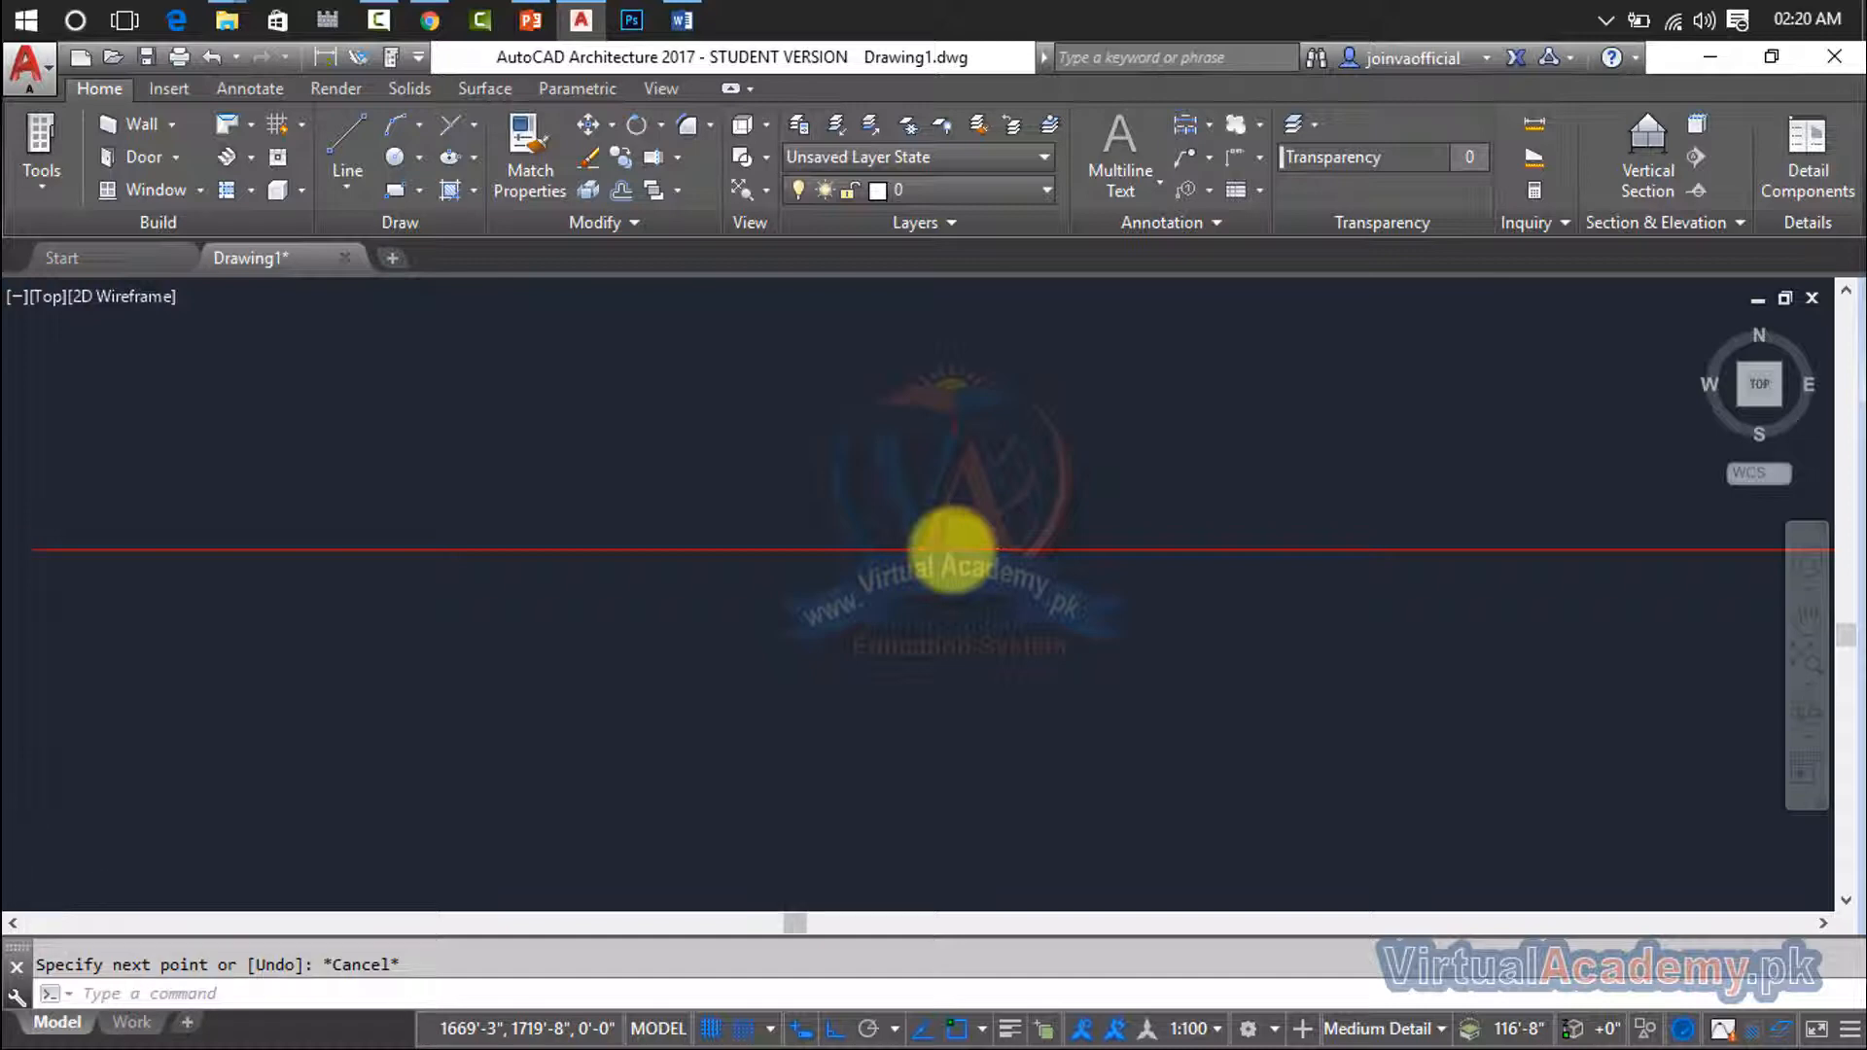
scroll(953, 547, down, 2)
middle_drag(950, 546, 855, 534)
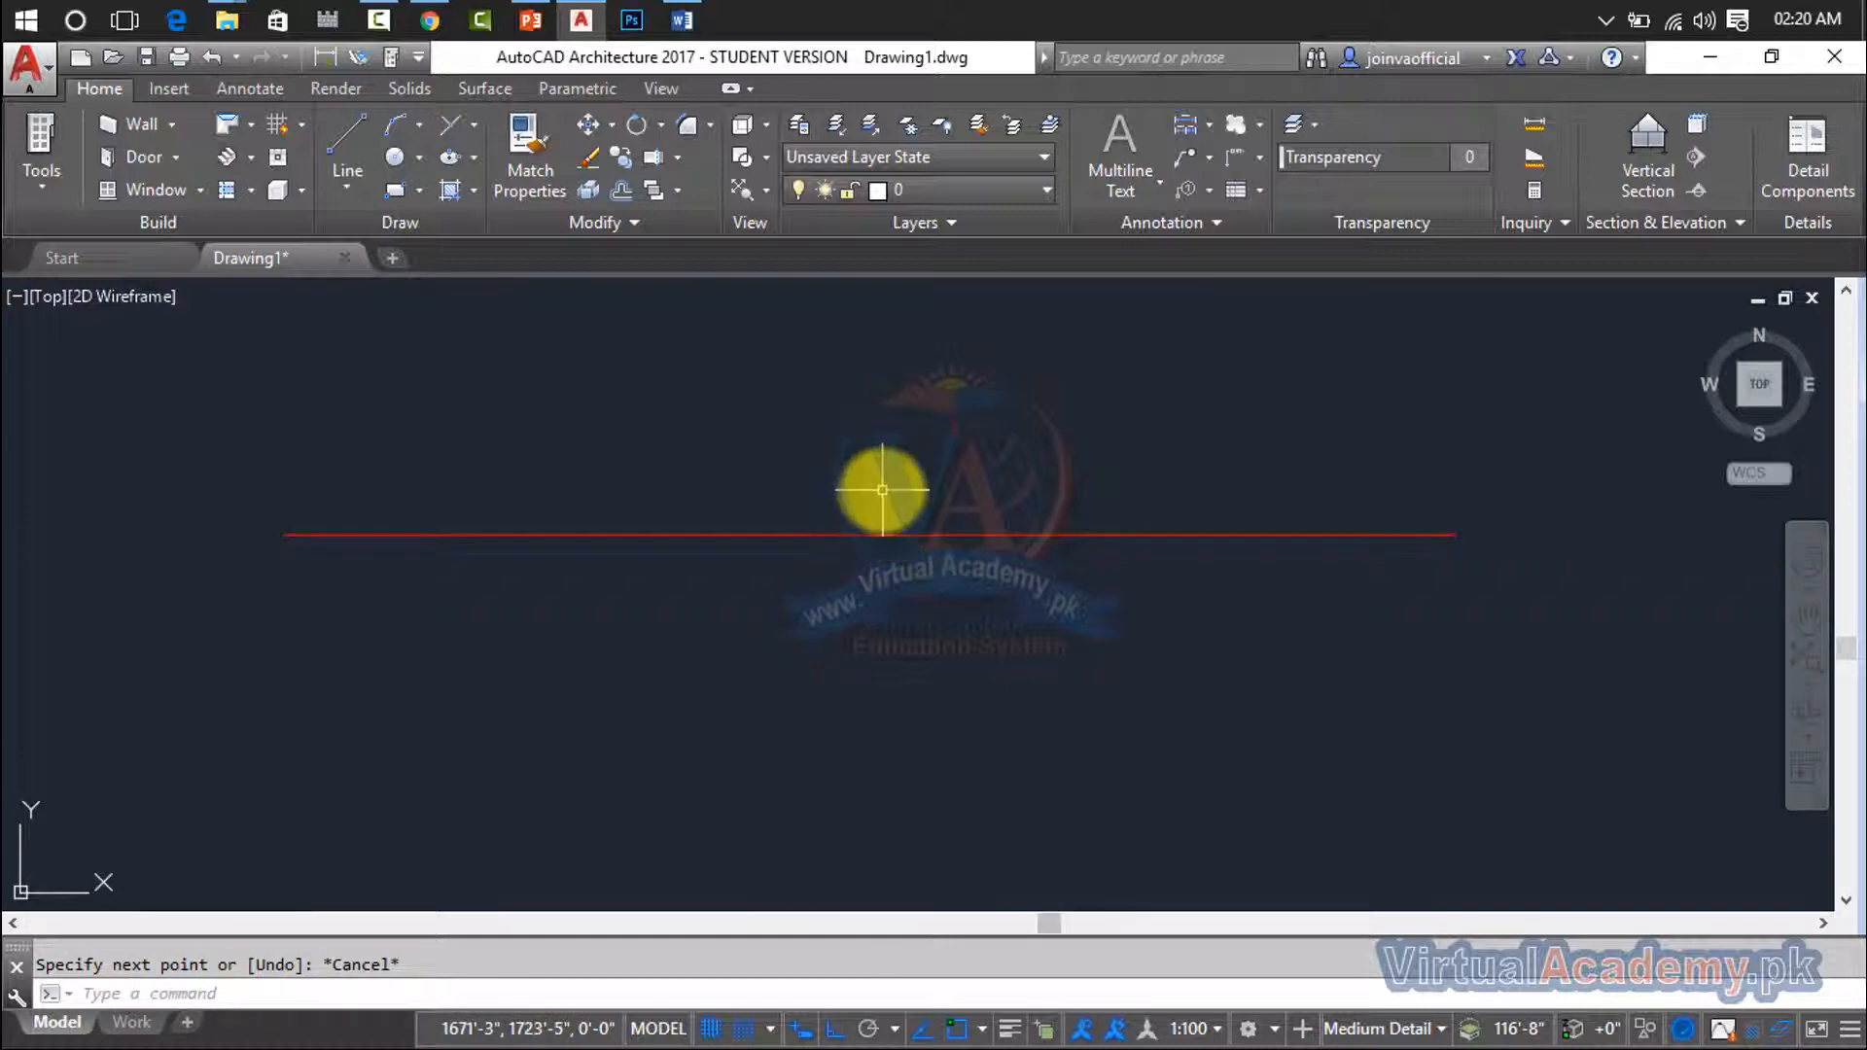
text(c)
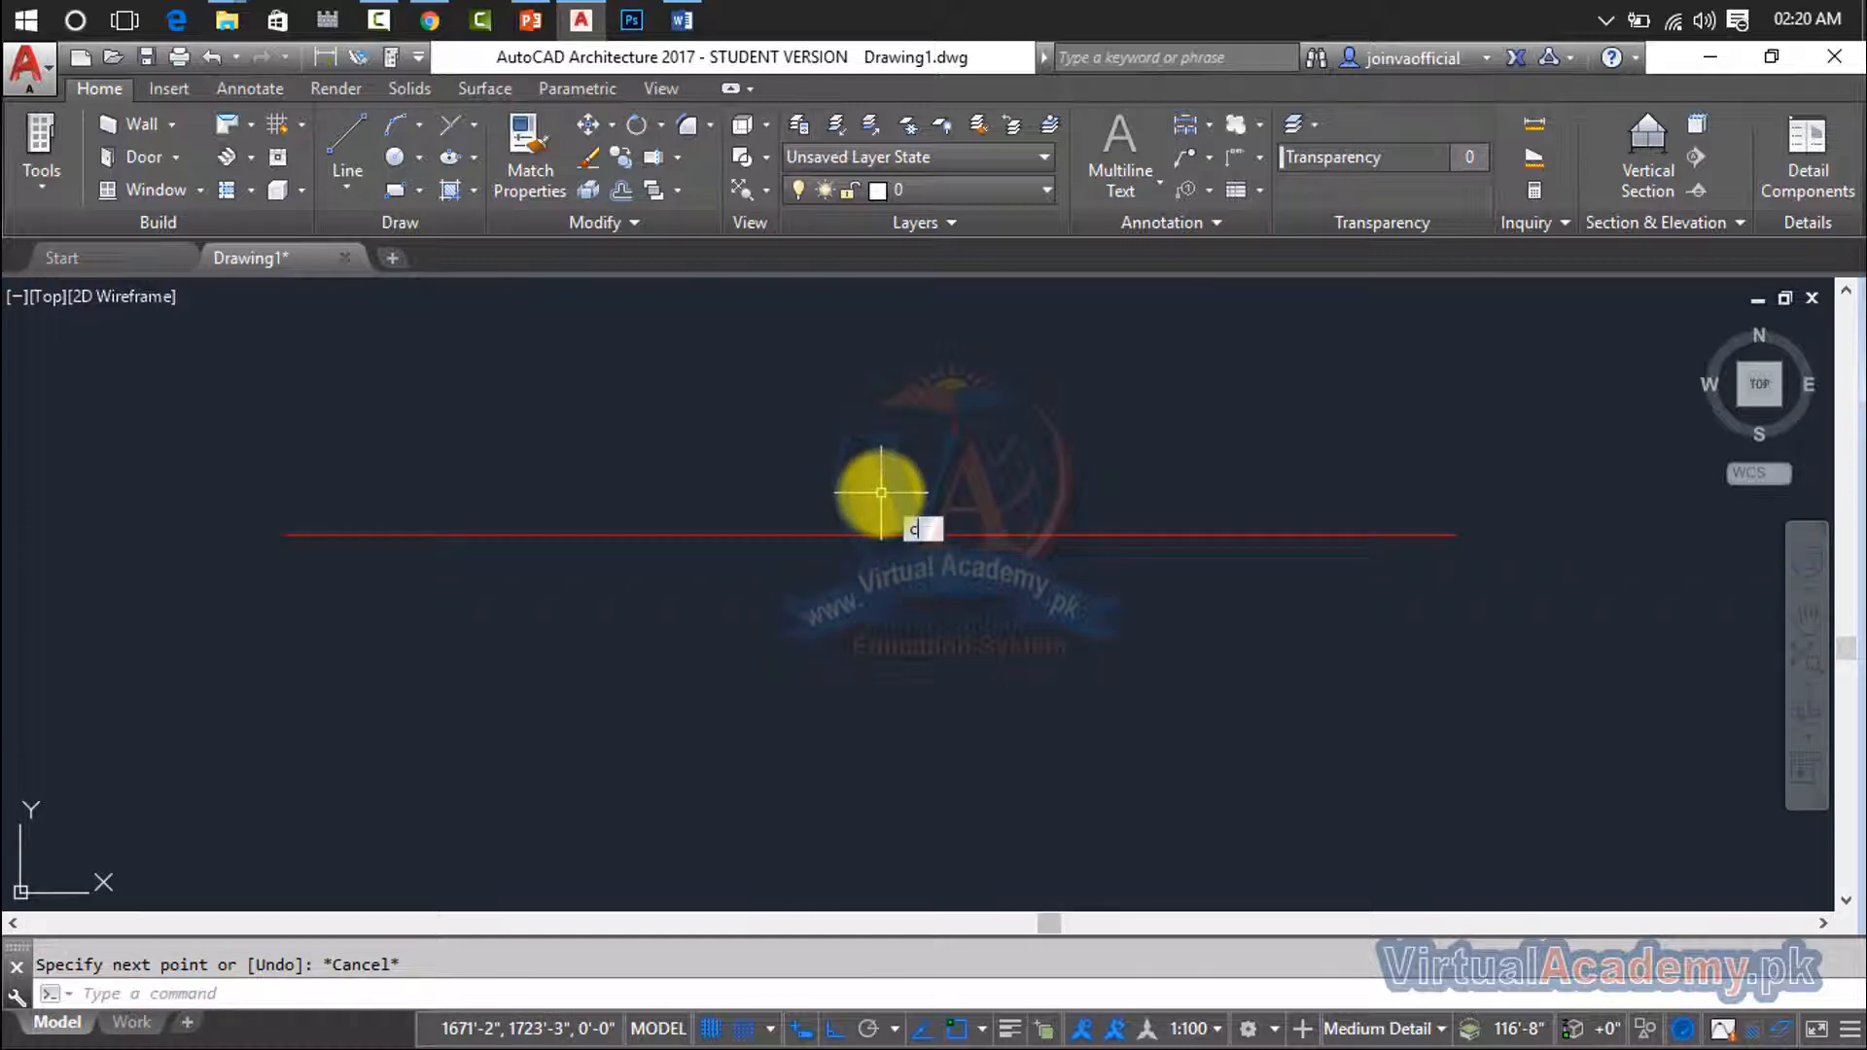
text(ol)
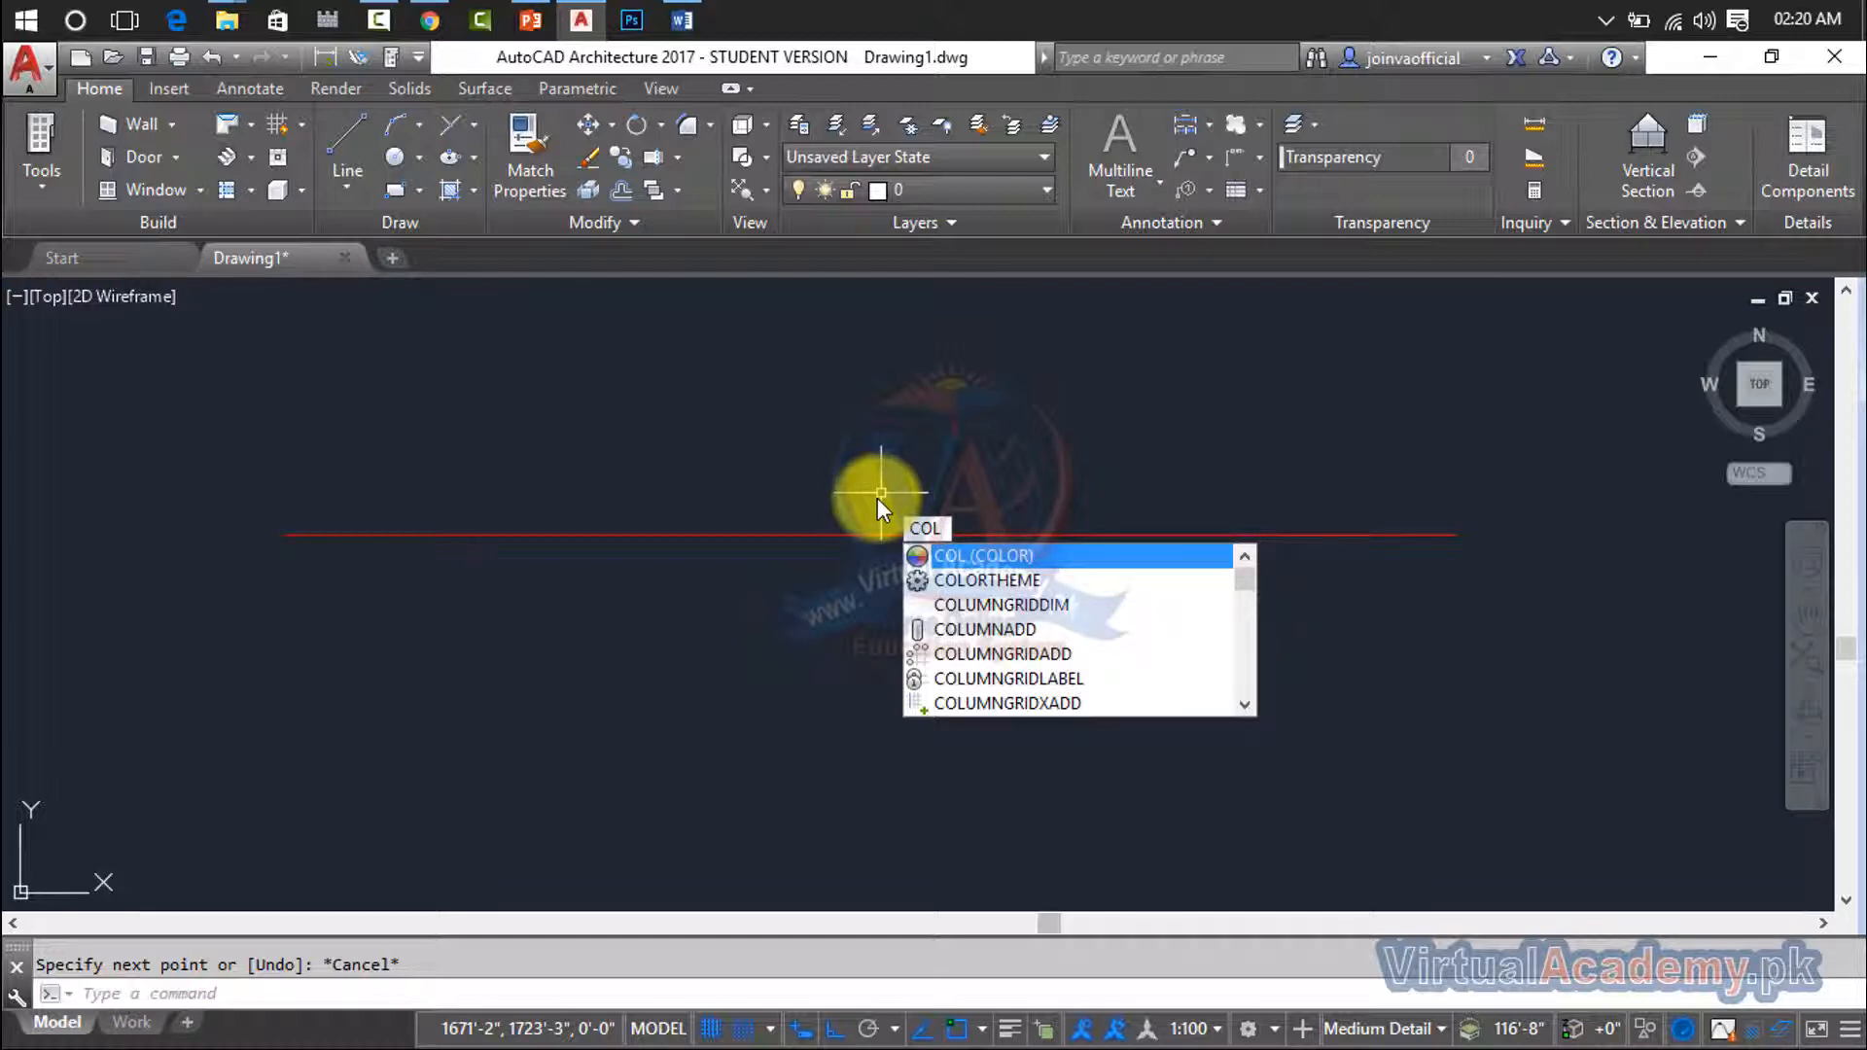
key(Return)
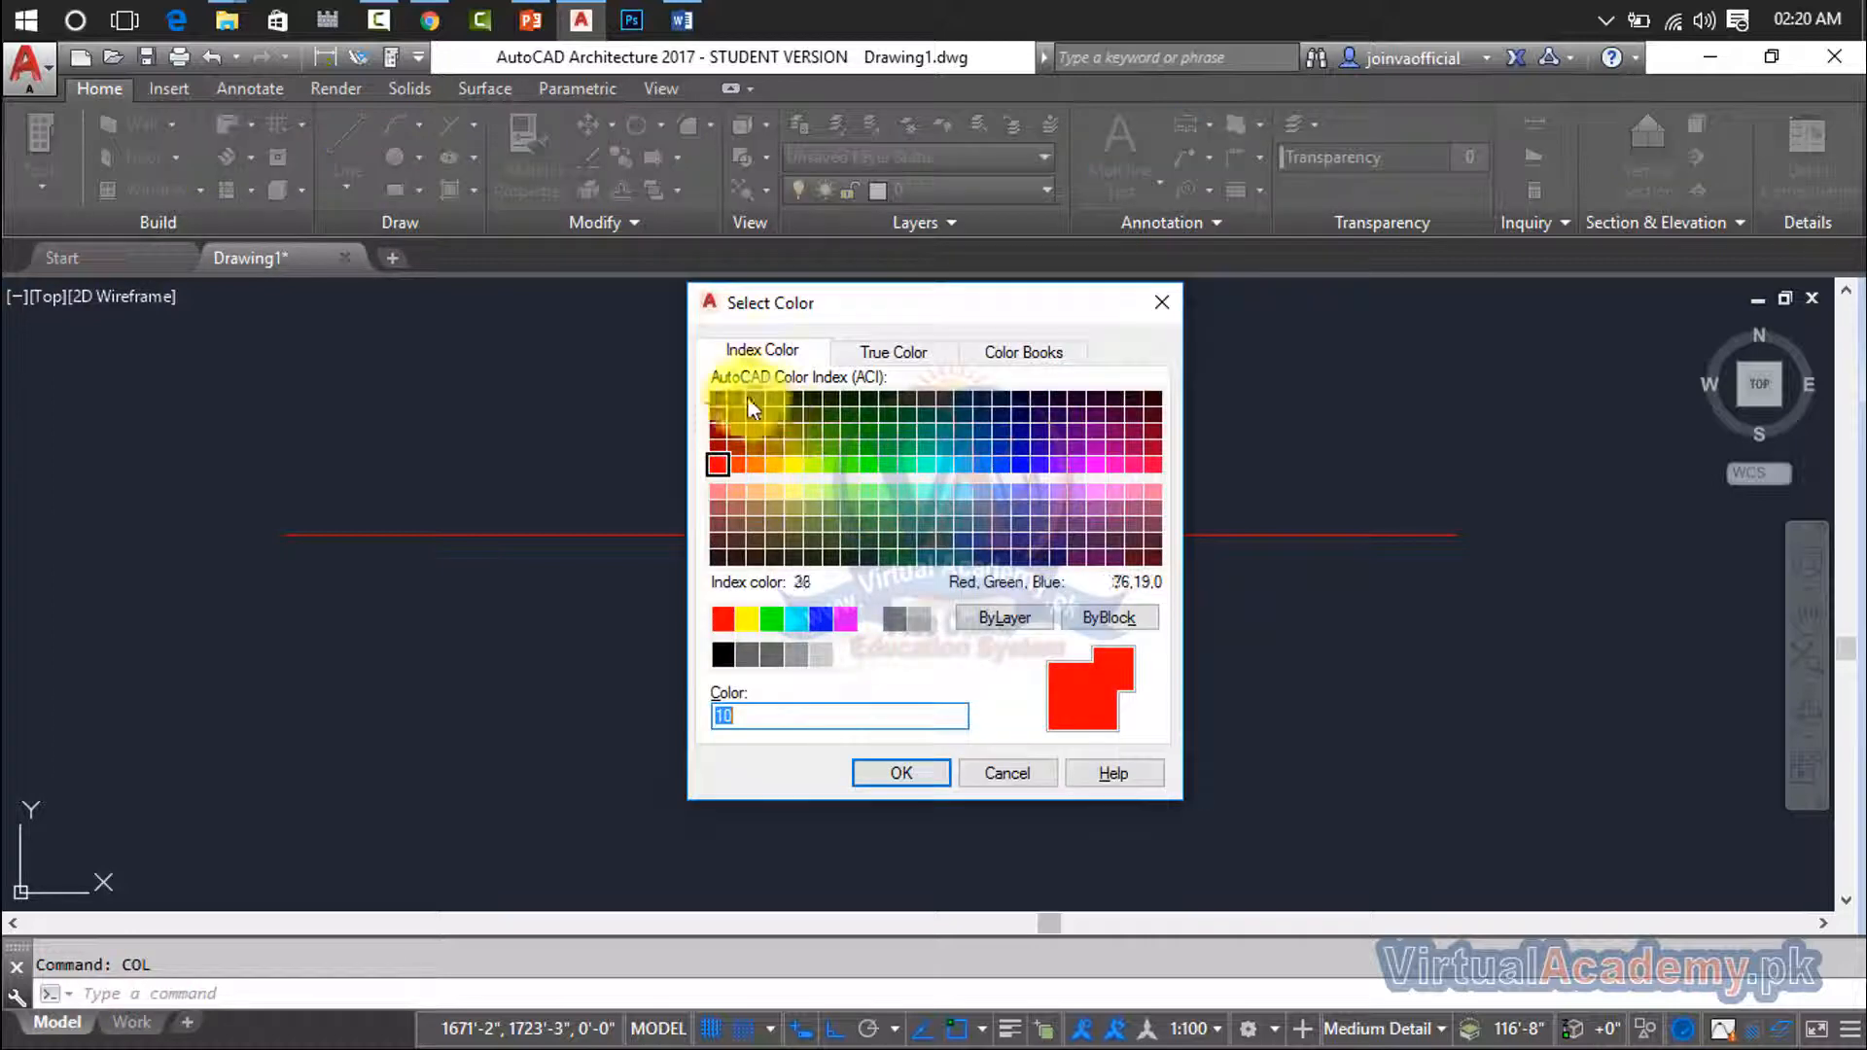
click(775, 464)
click(901, 773)
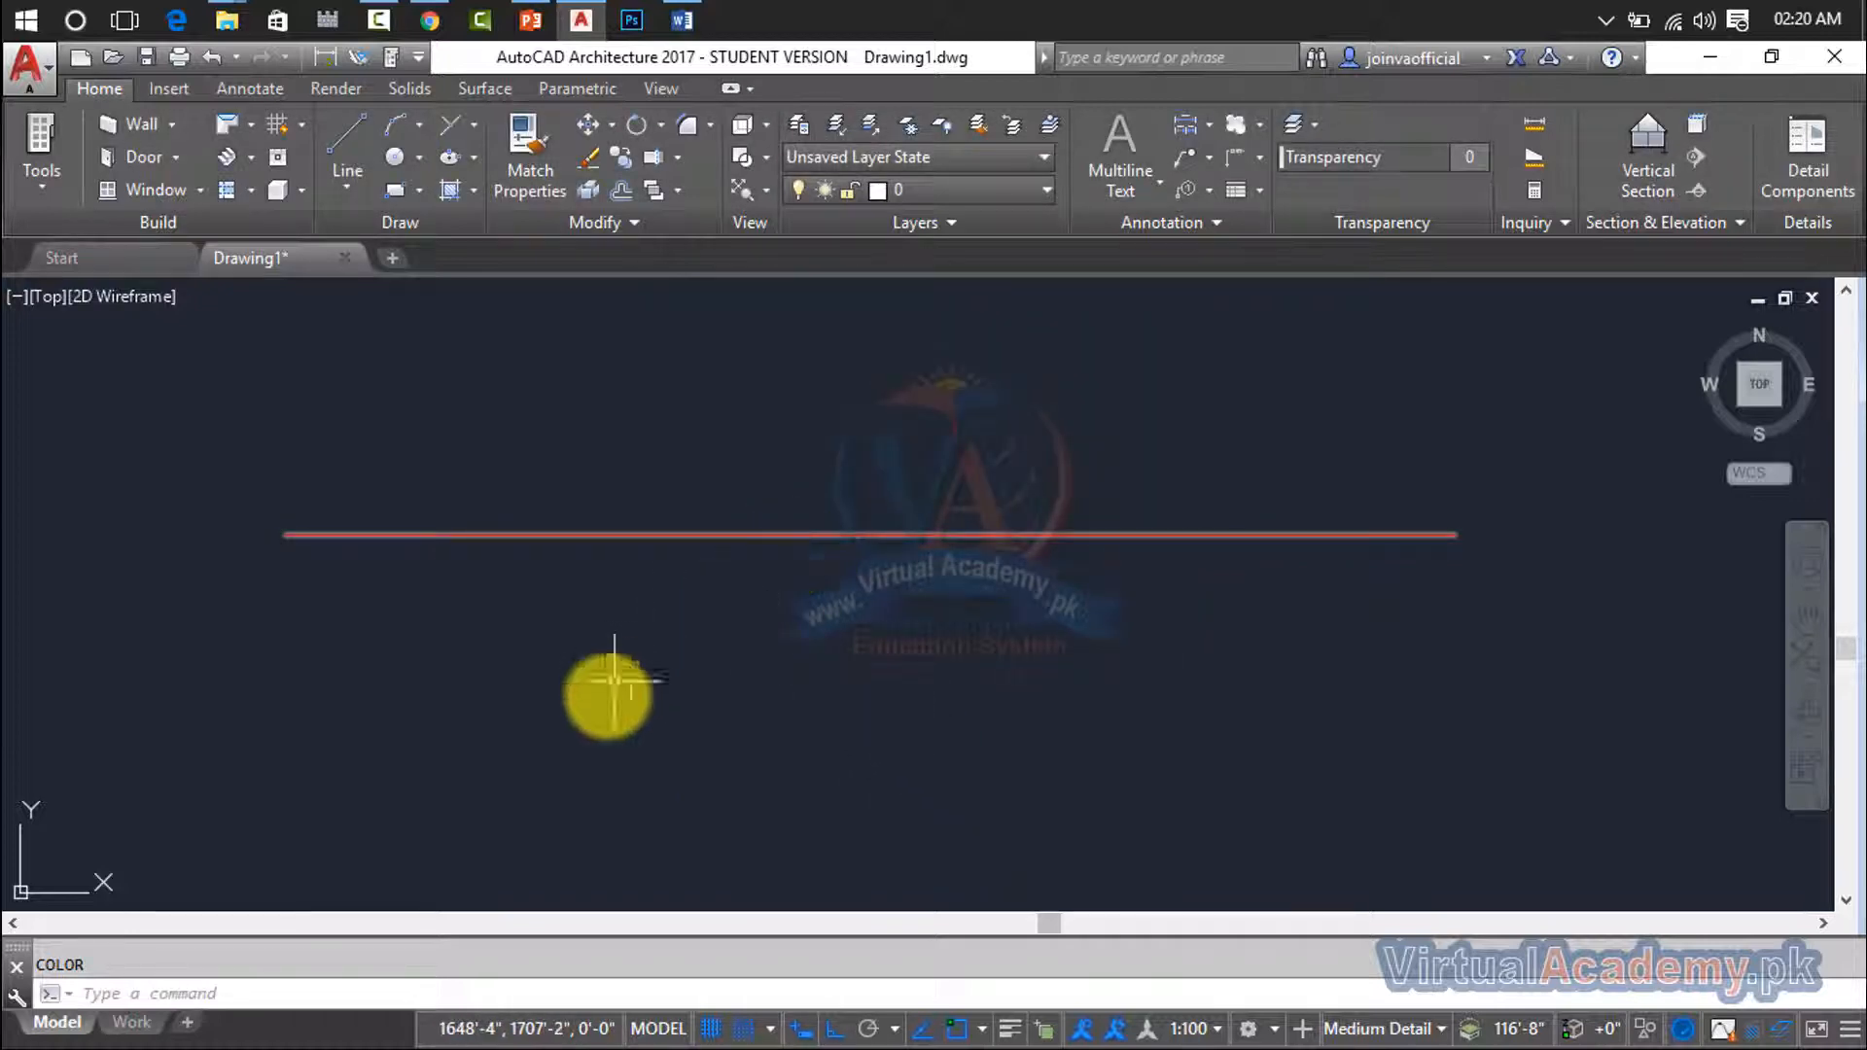
- Draw a second horizontal line below the red one, about as long as it, in the current color
text(l)
key(Return)
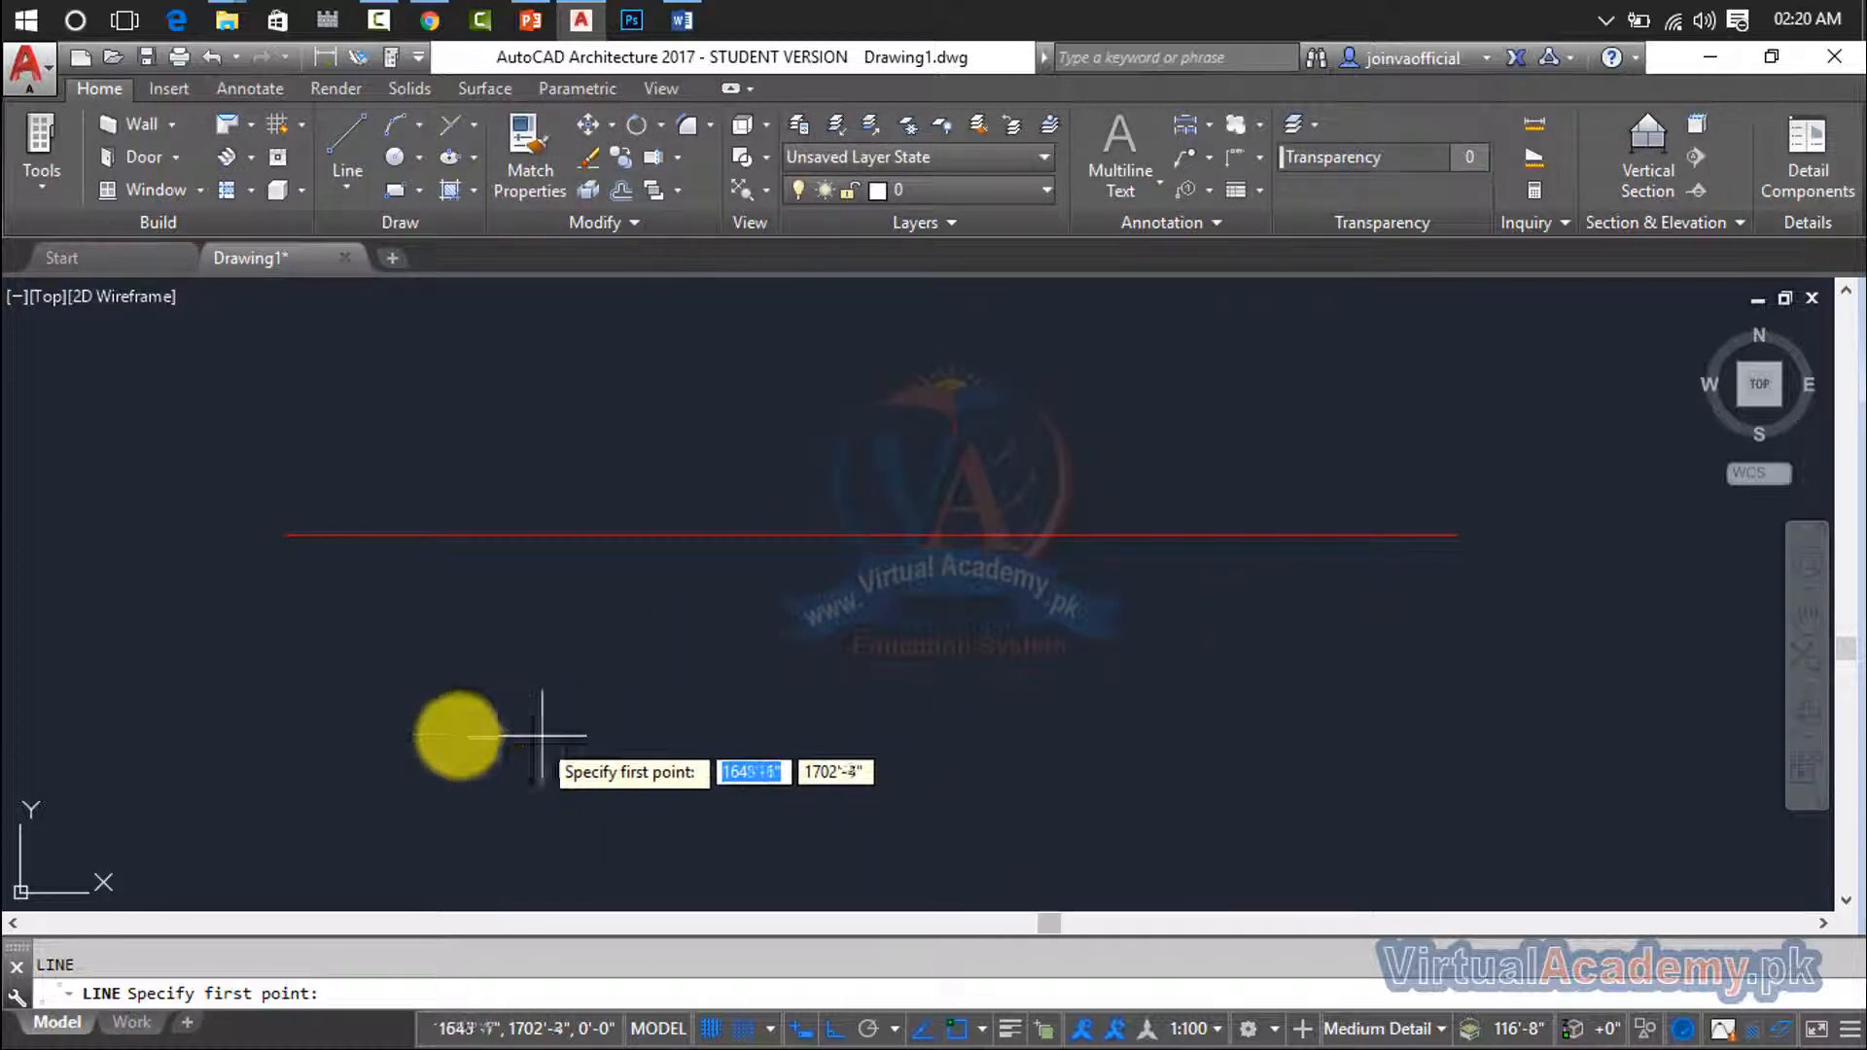
click(241, 685)
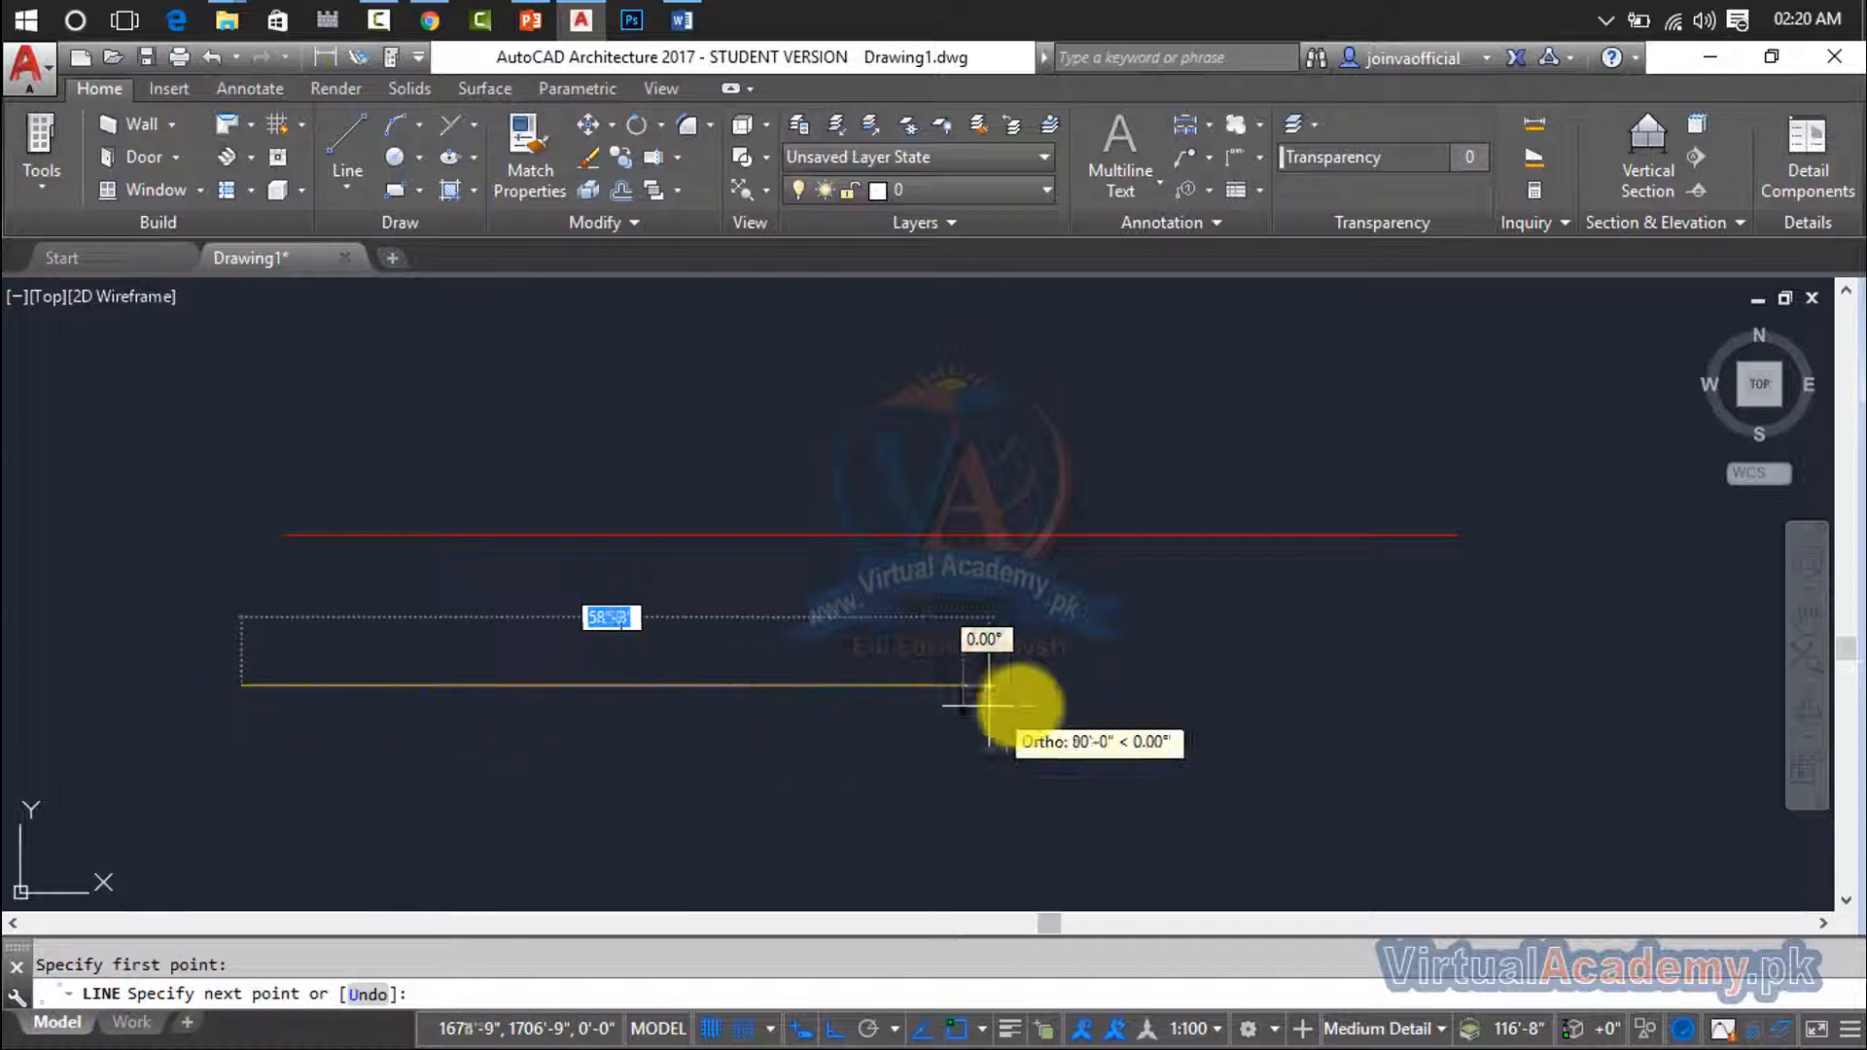
click(1408, 693)
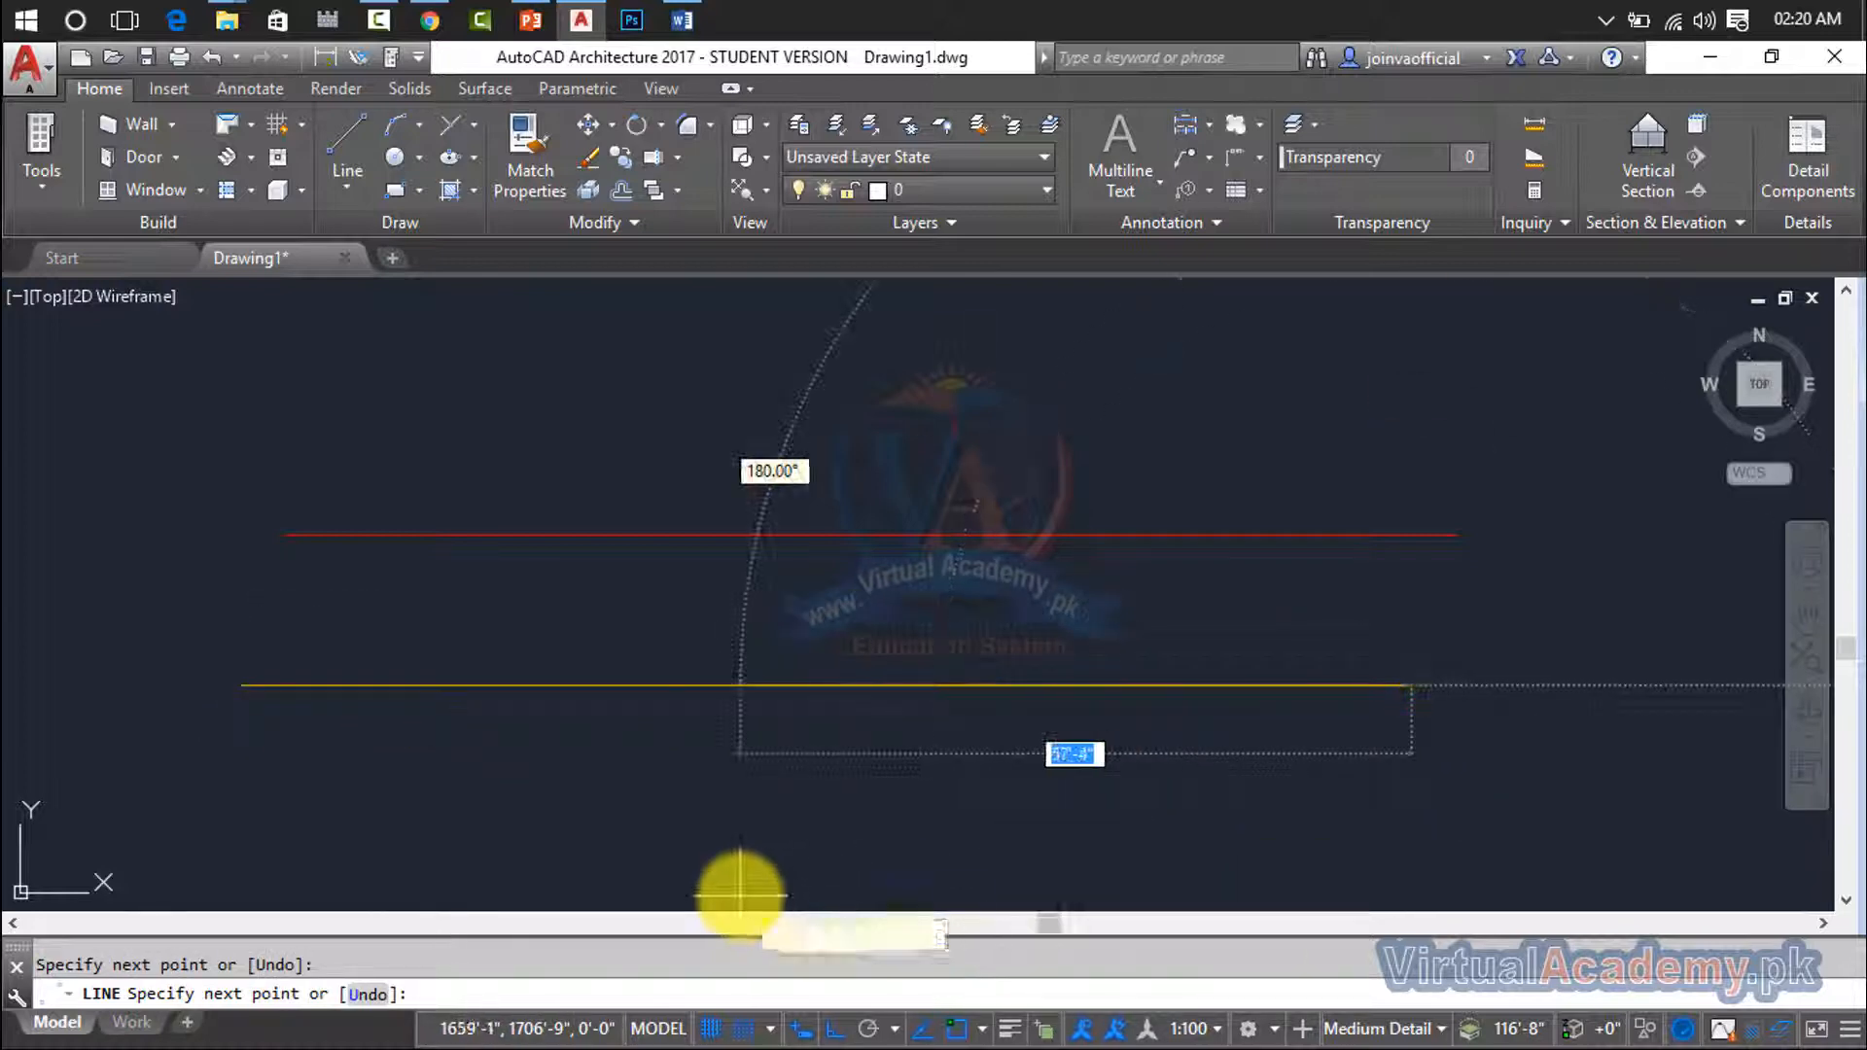
key(Return)
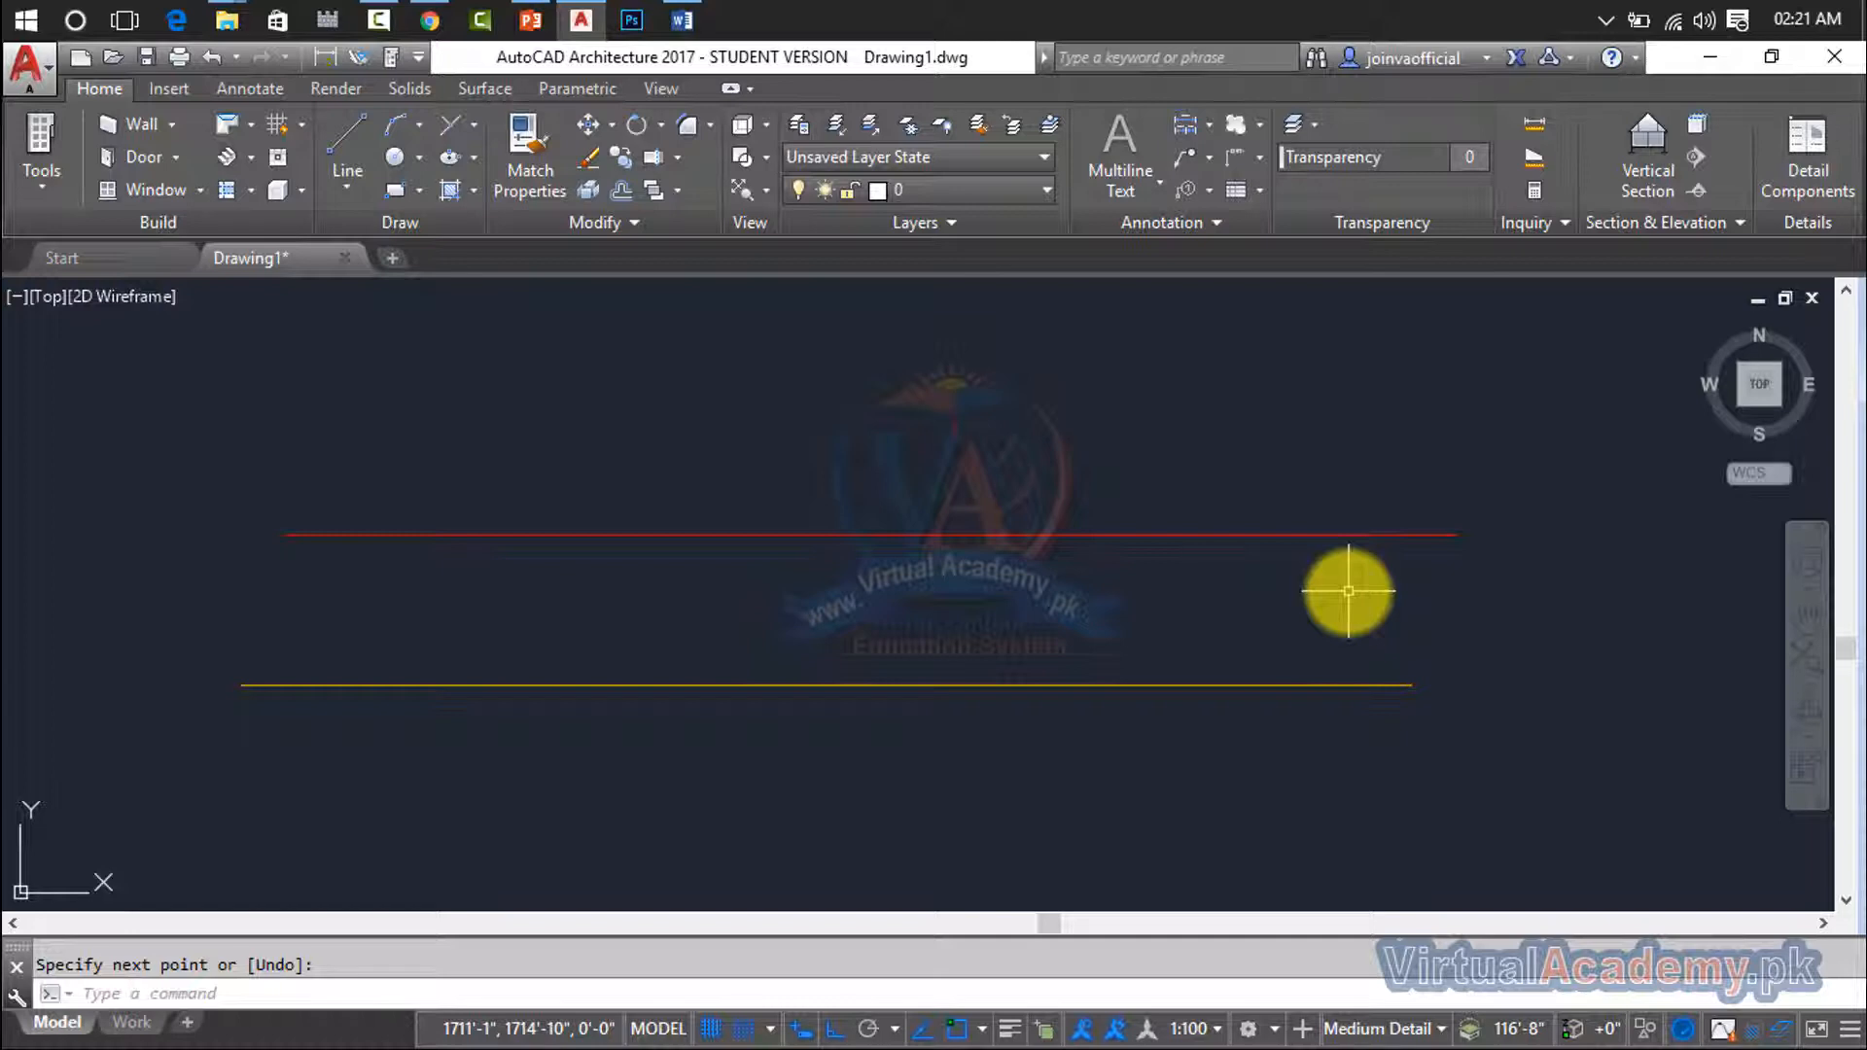
- Set the current drawing color to ByLayer using the COLOR command
text(COL)
key(Return)
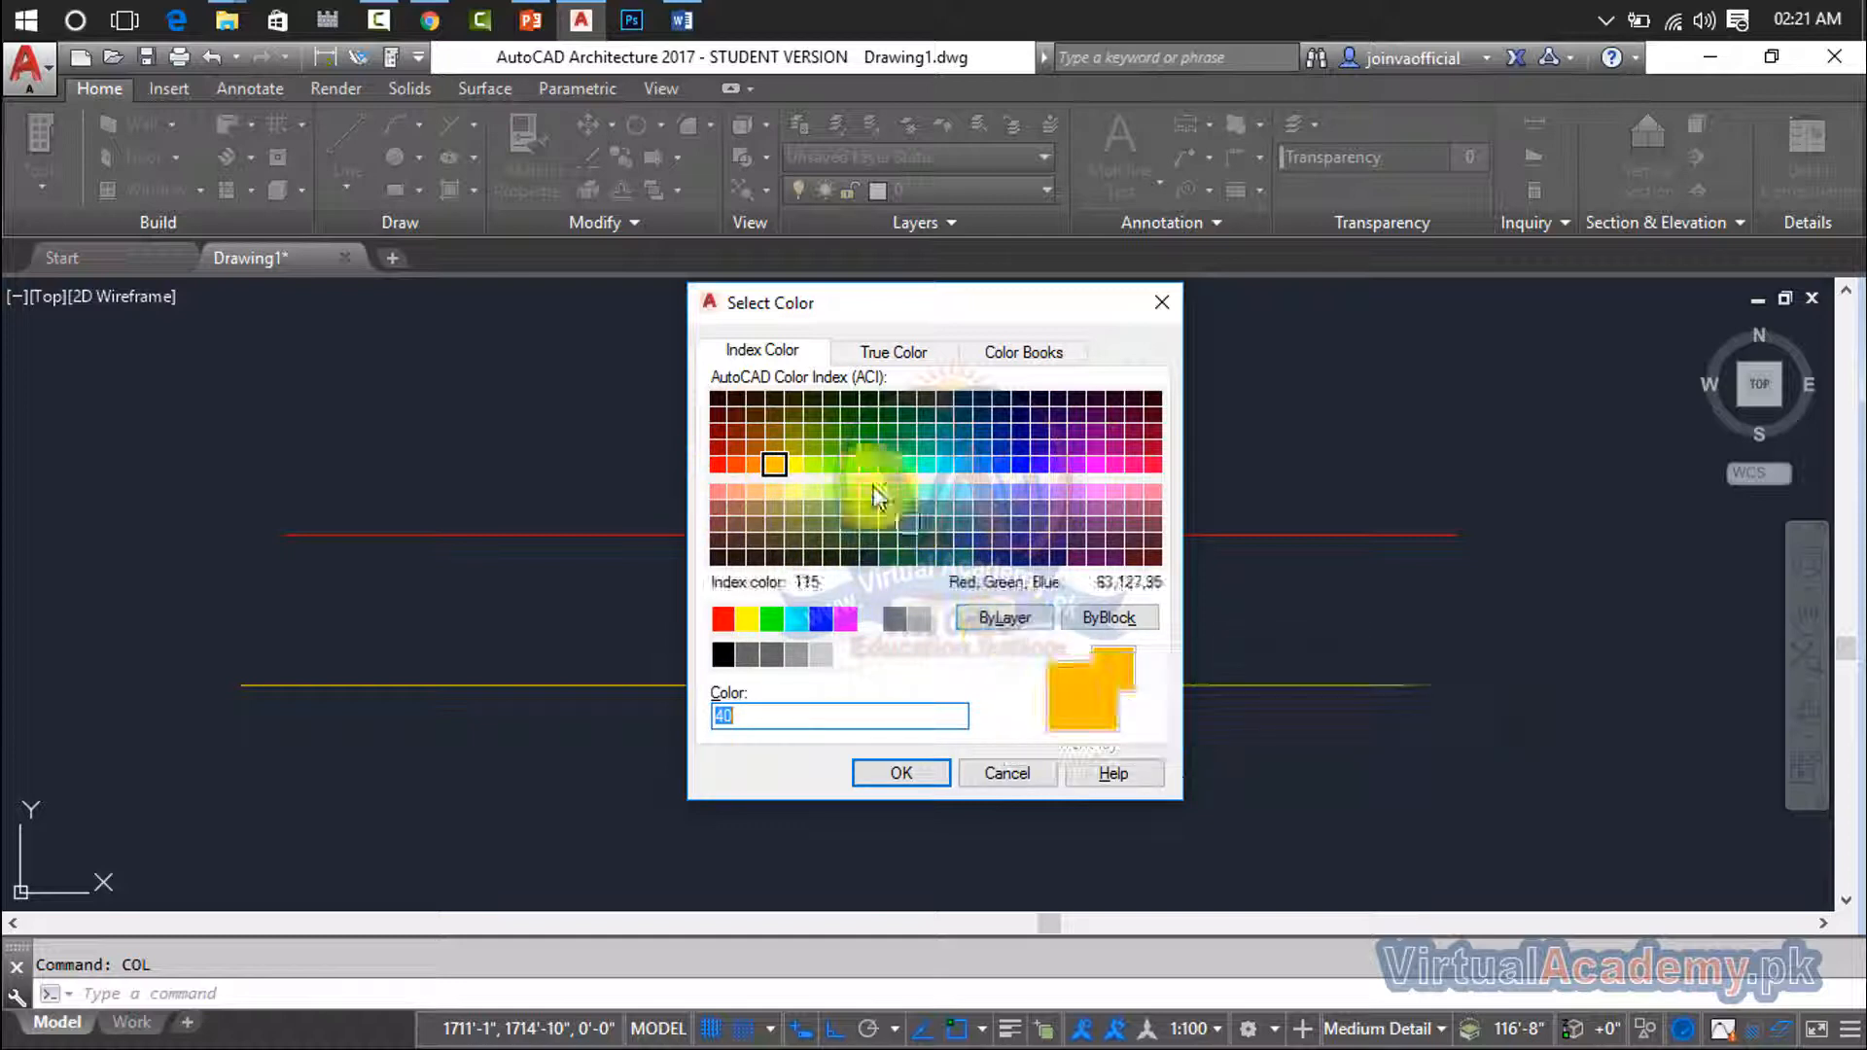
click(878, 352)
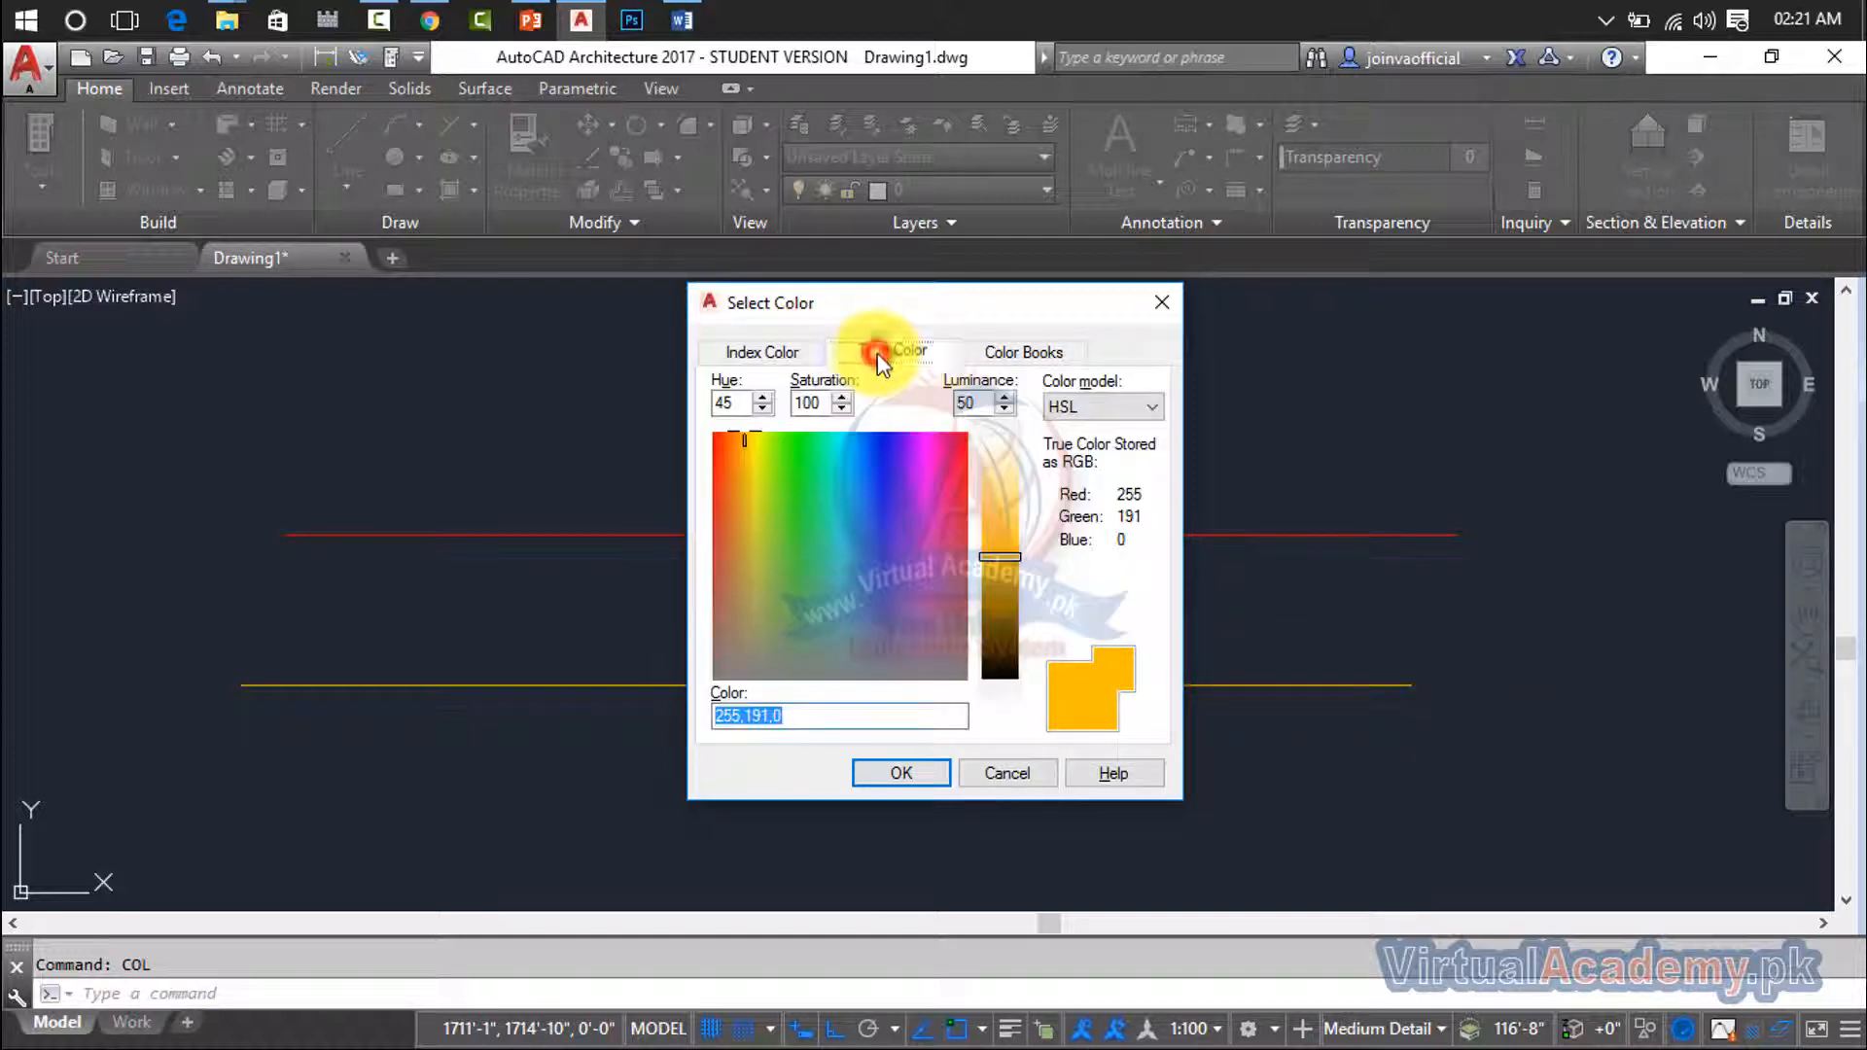
click(1001, 352)
click(761, 352)
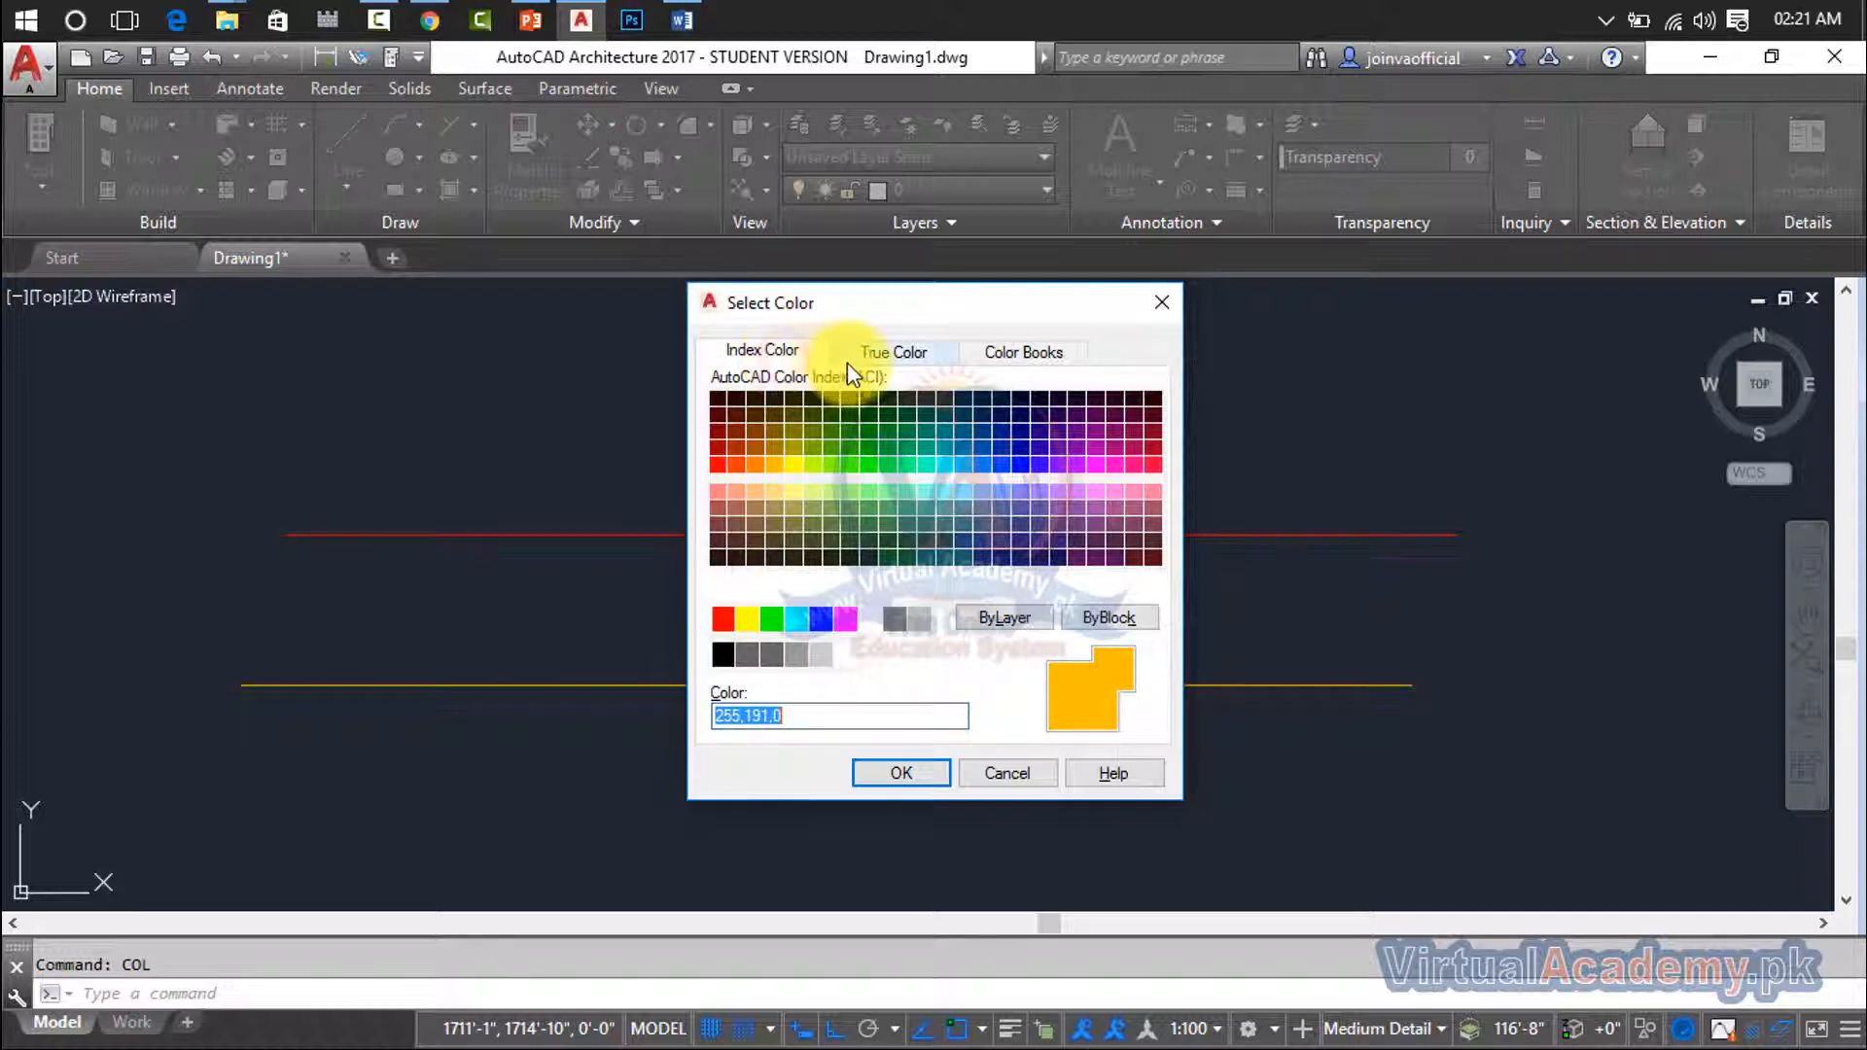
click(1003, 618)
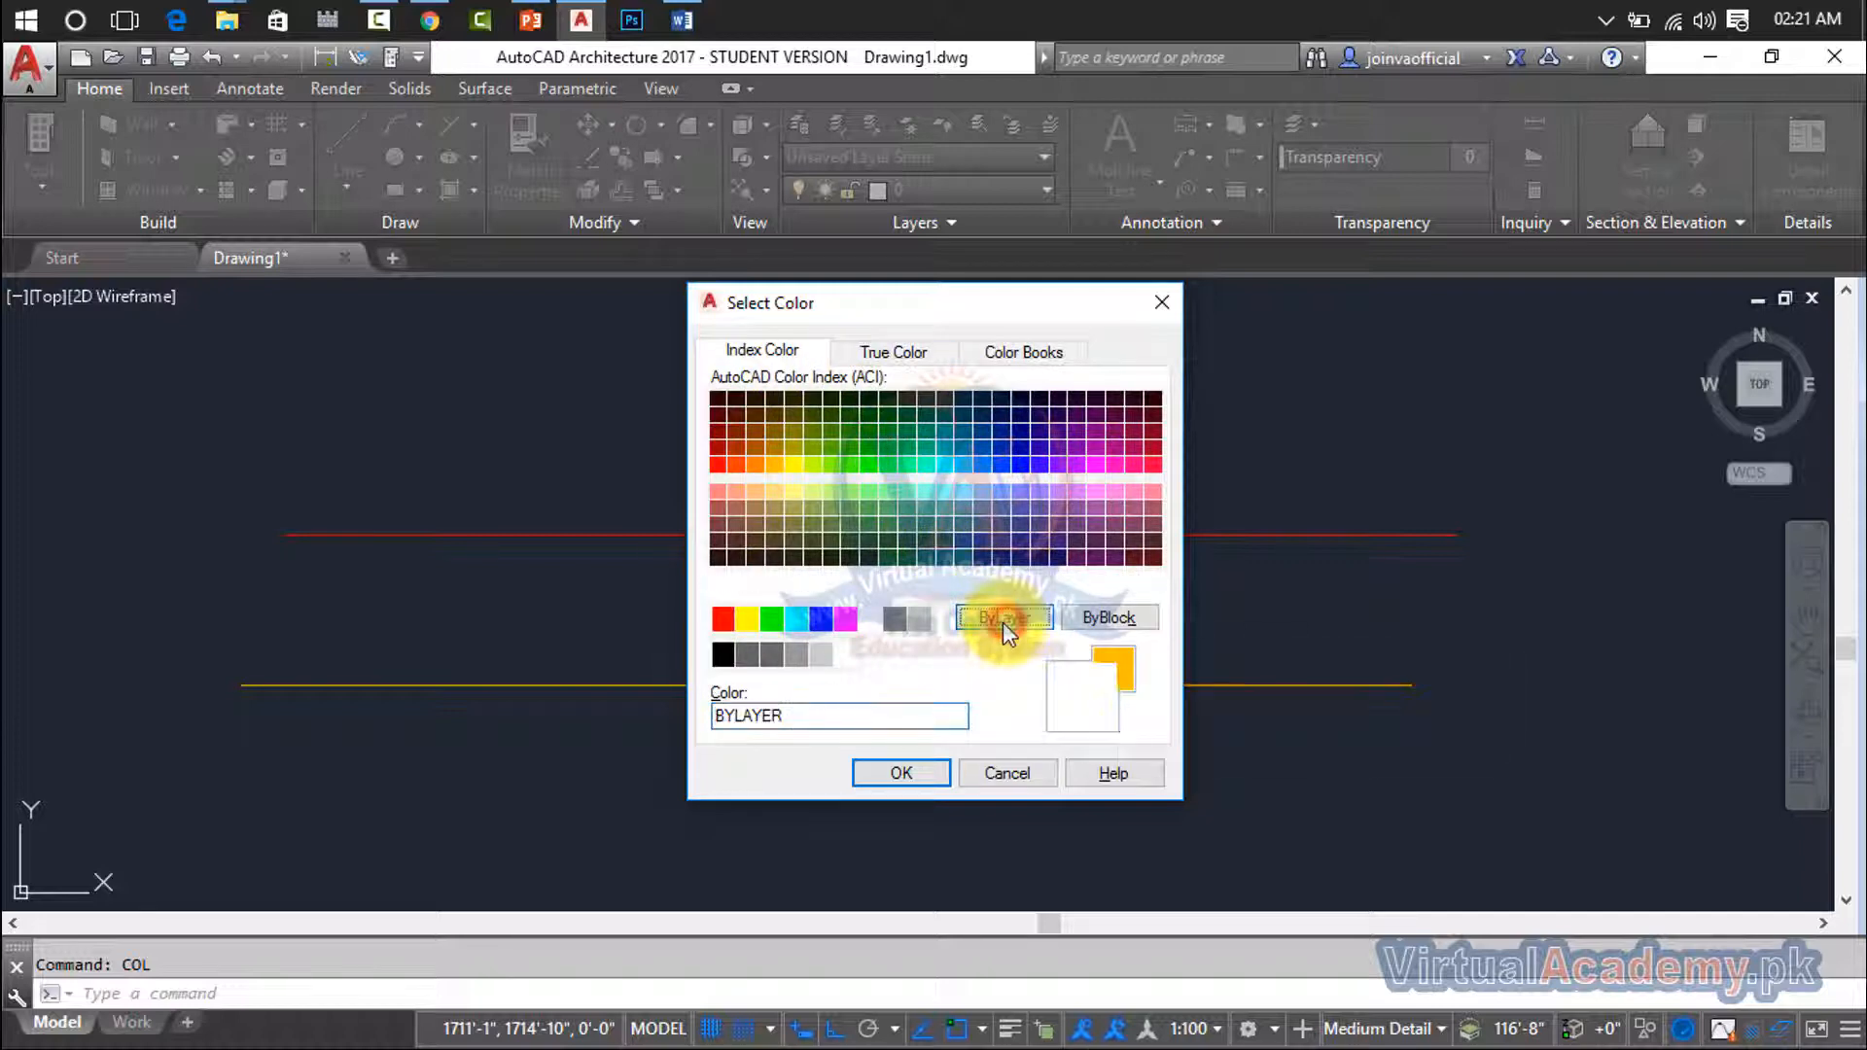
click(918, 772)
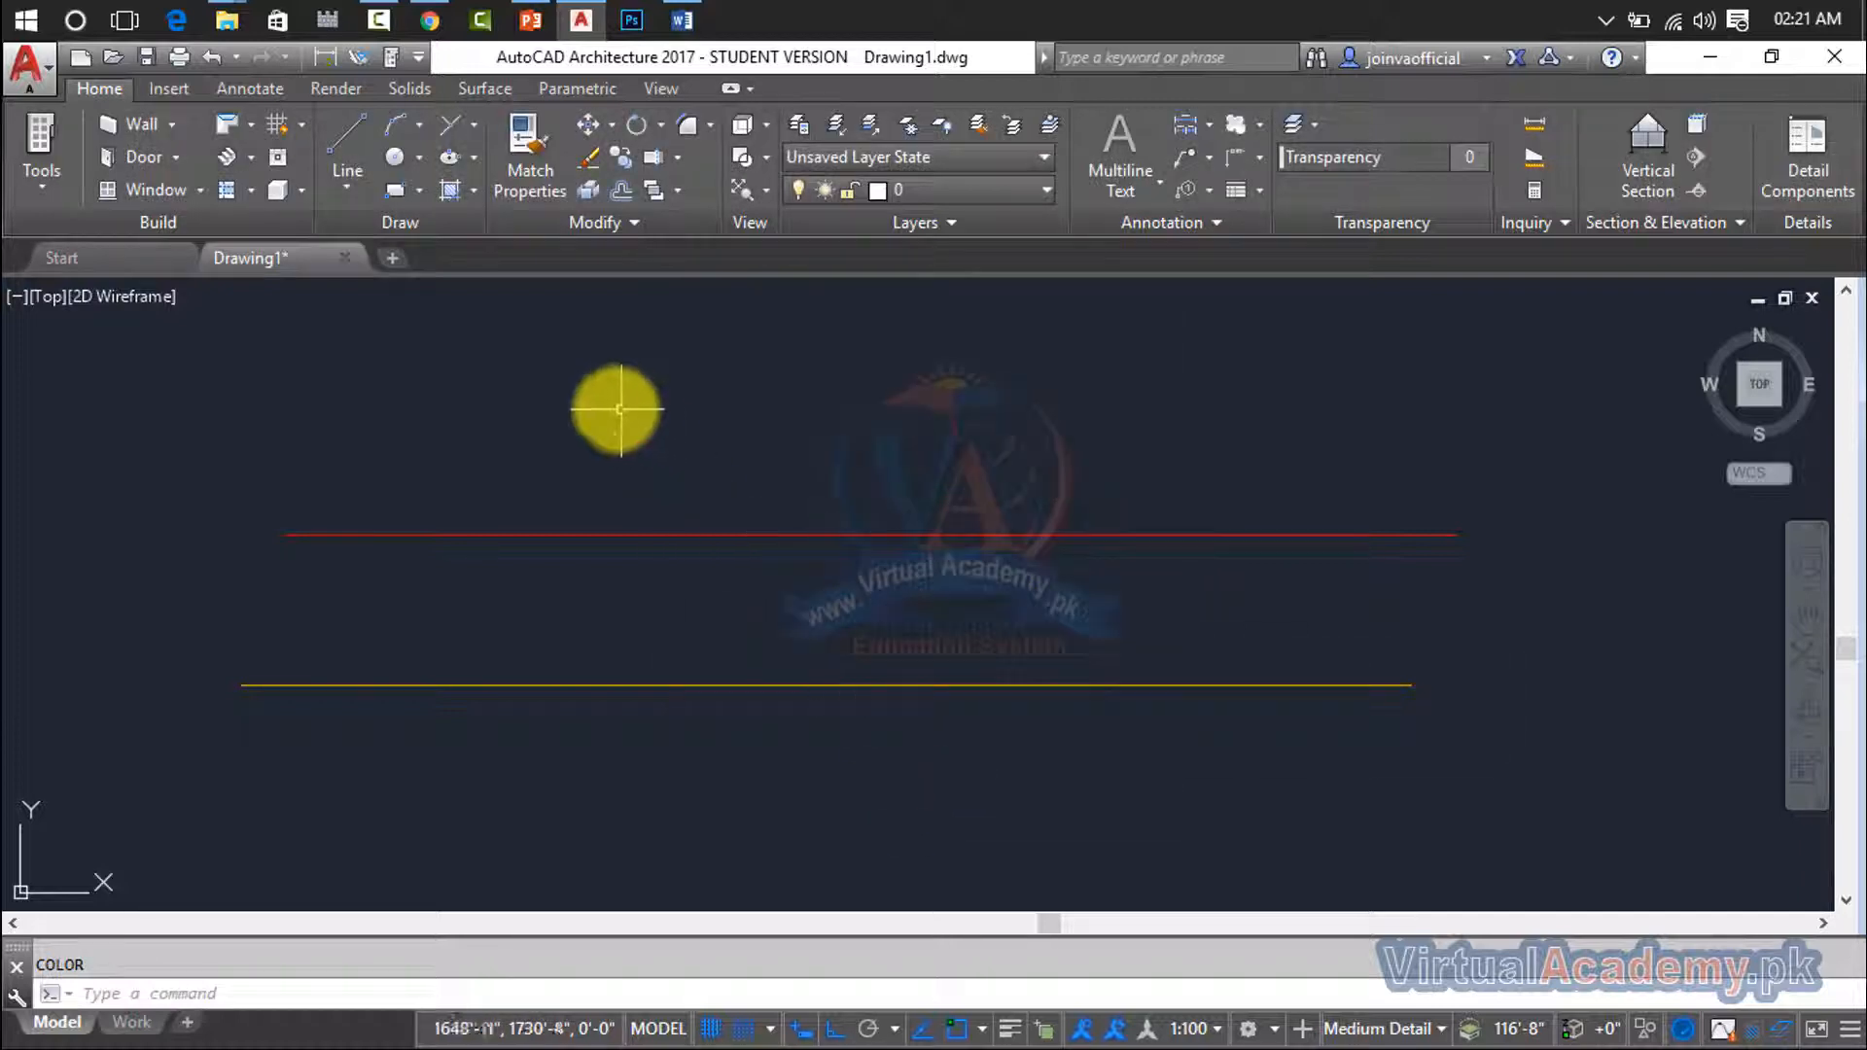
- Draw a shorter horizontal line above the red line in the current color
key(Return)
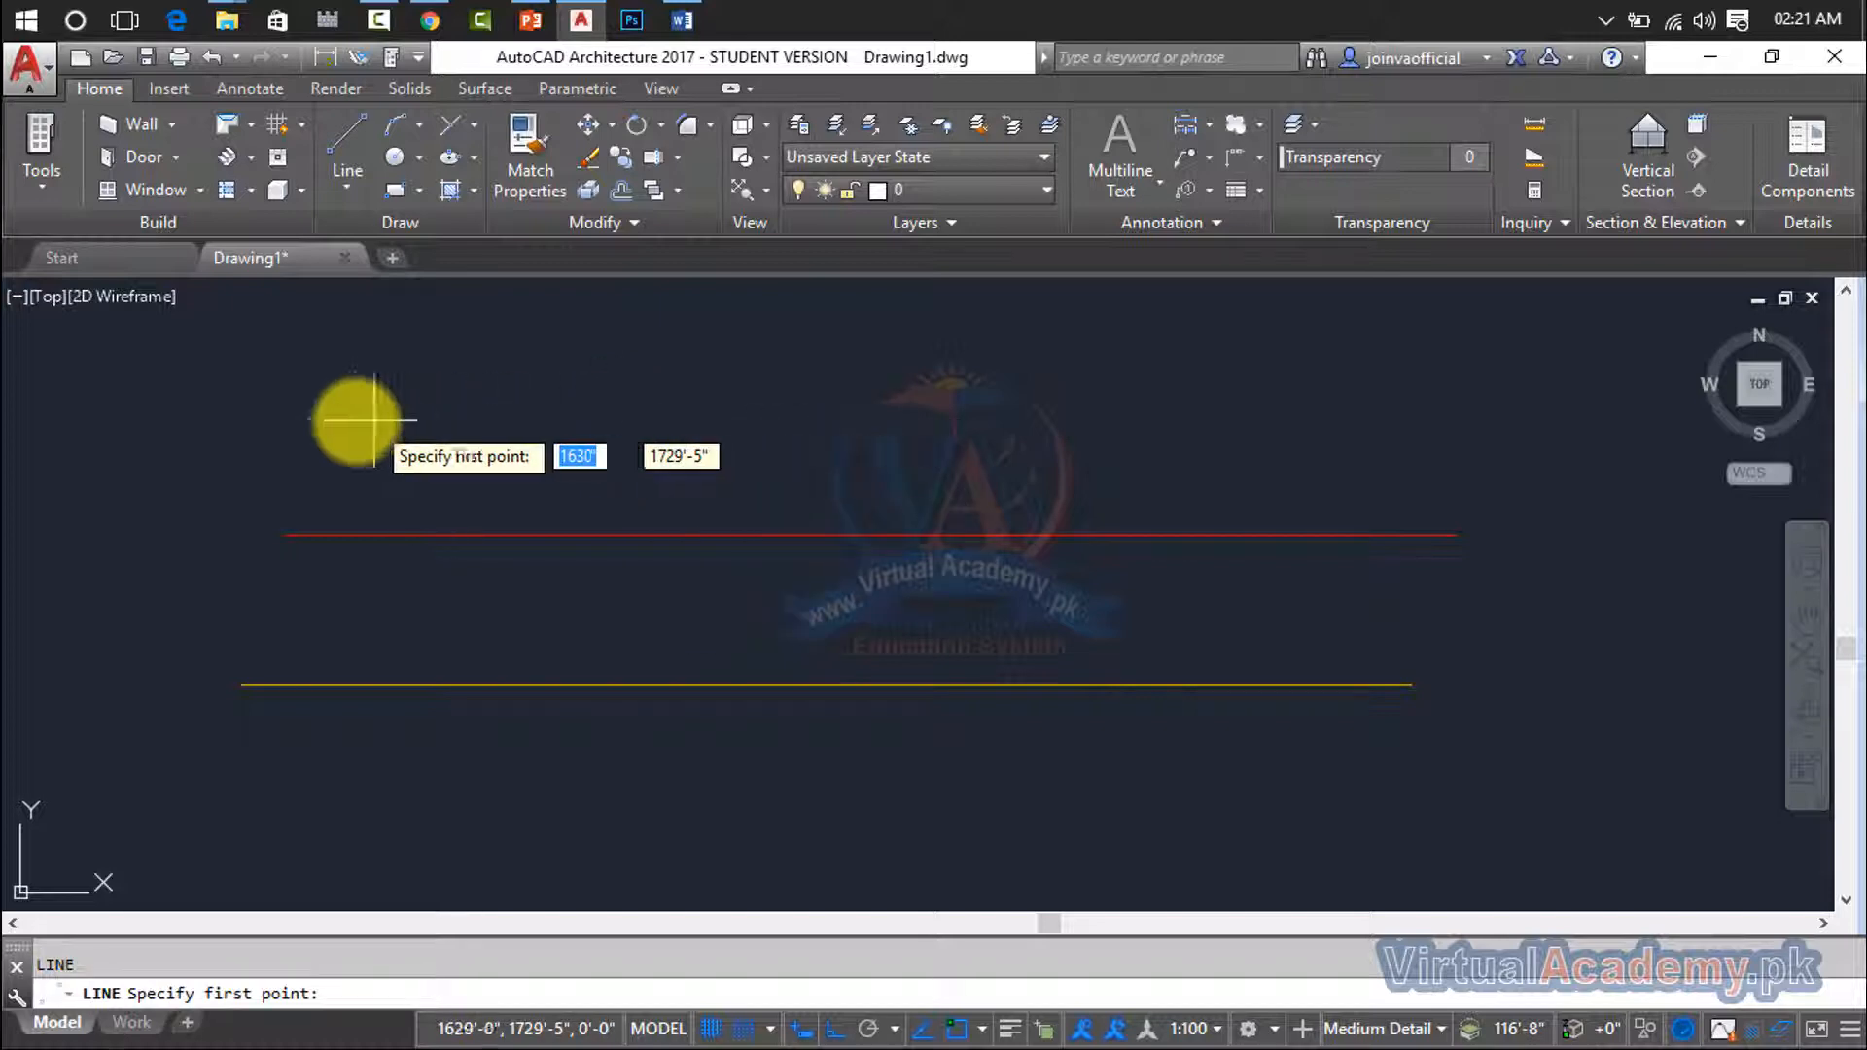
click(355, 419)
click(906, 422)
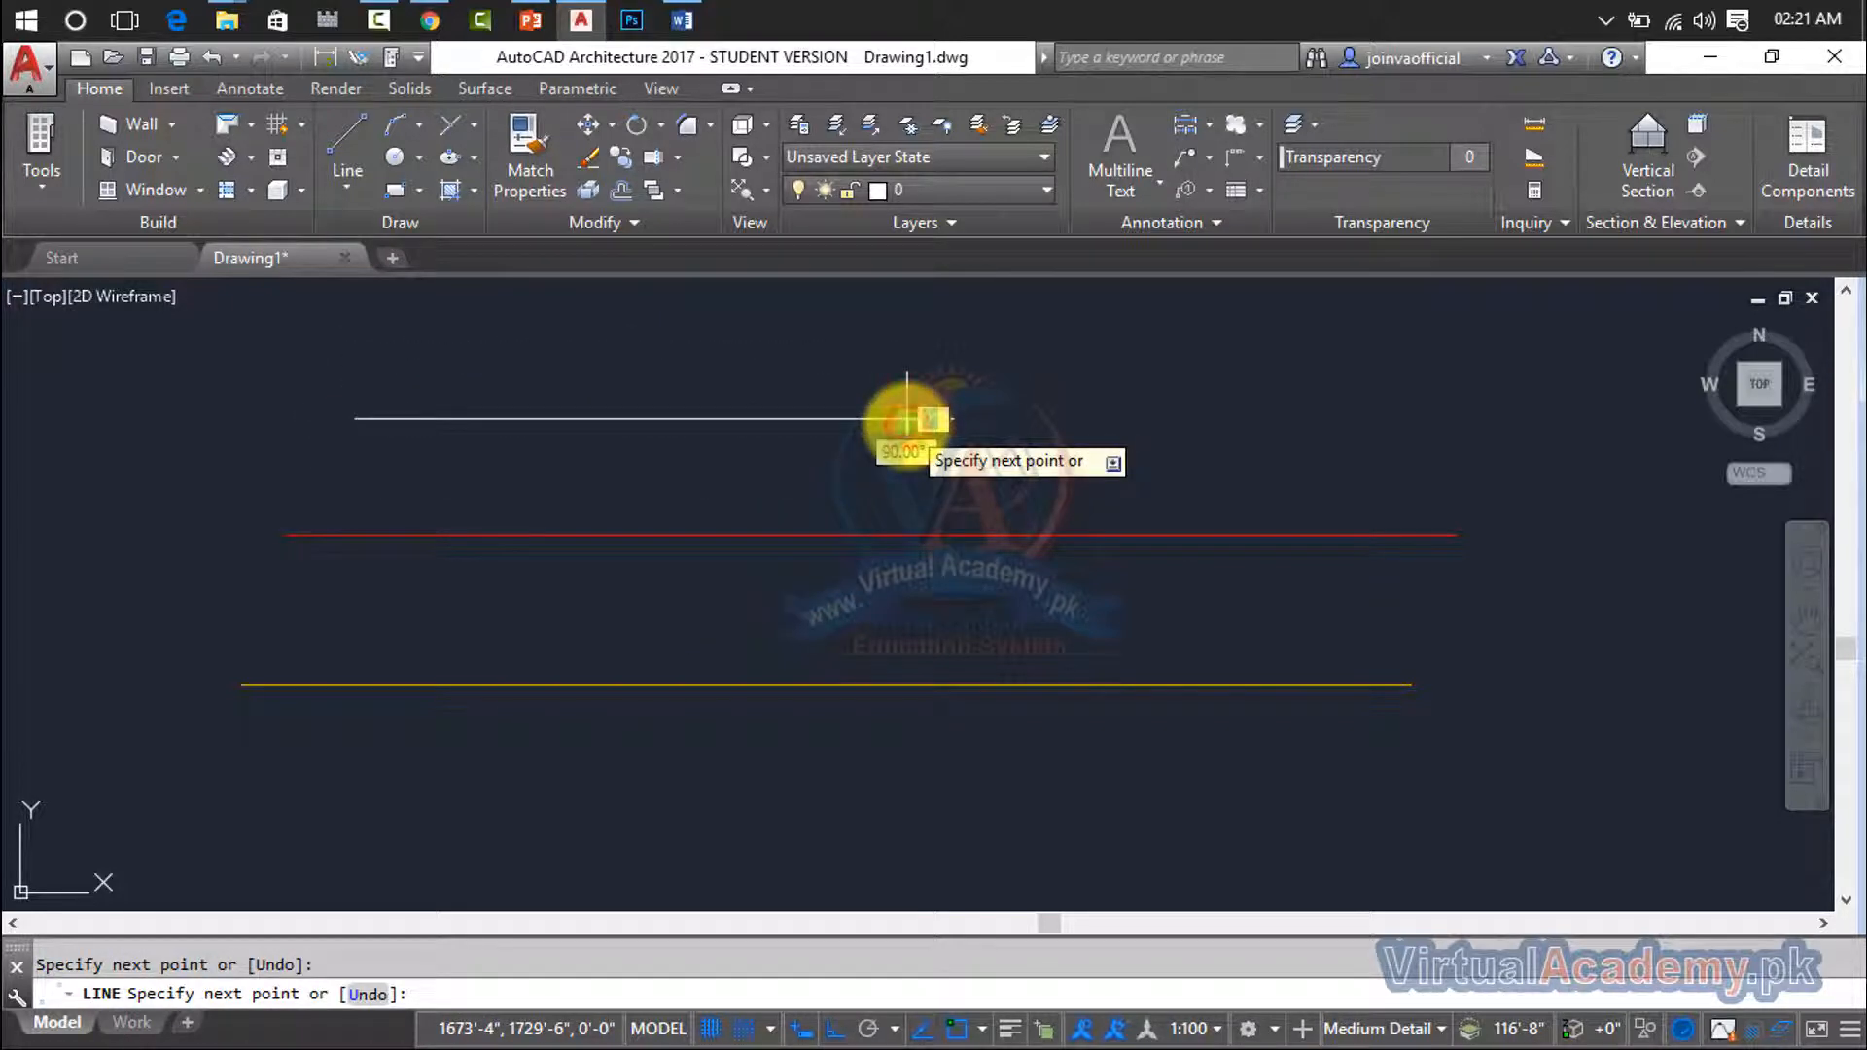
key(Escape)
- Erase all three horizontal lines from the drawing area
click(1318, 363)
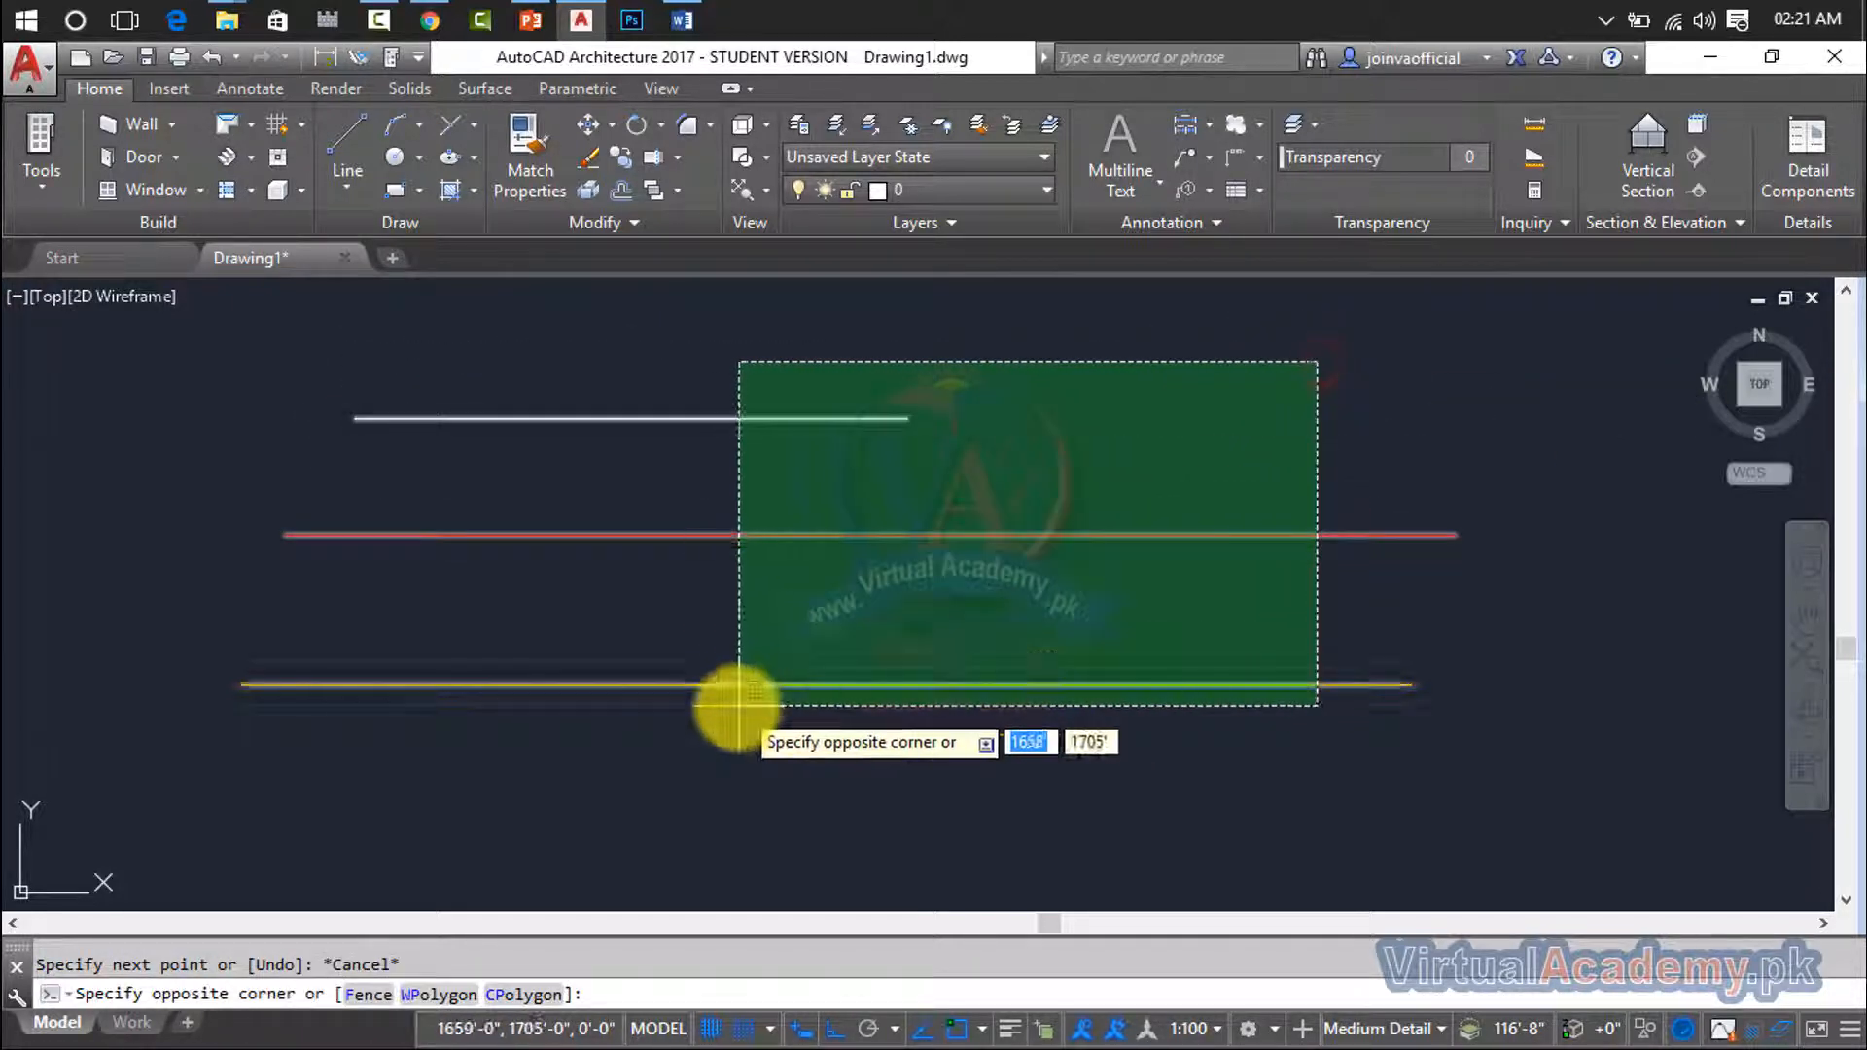
click(738, 692)
key(Delete)
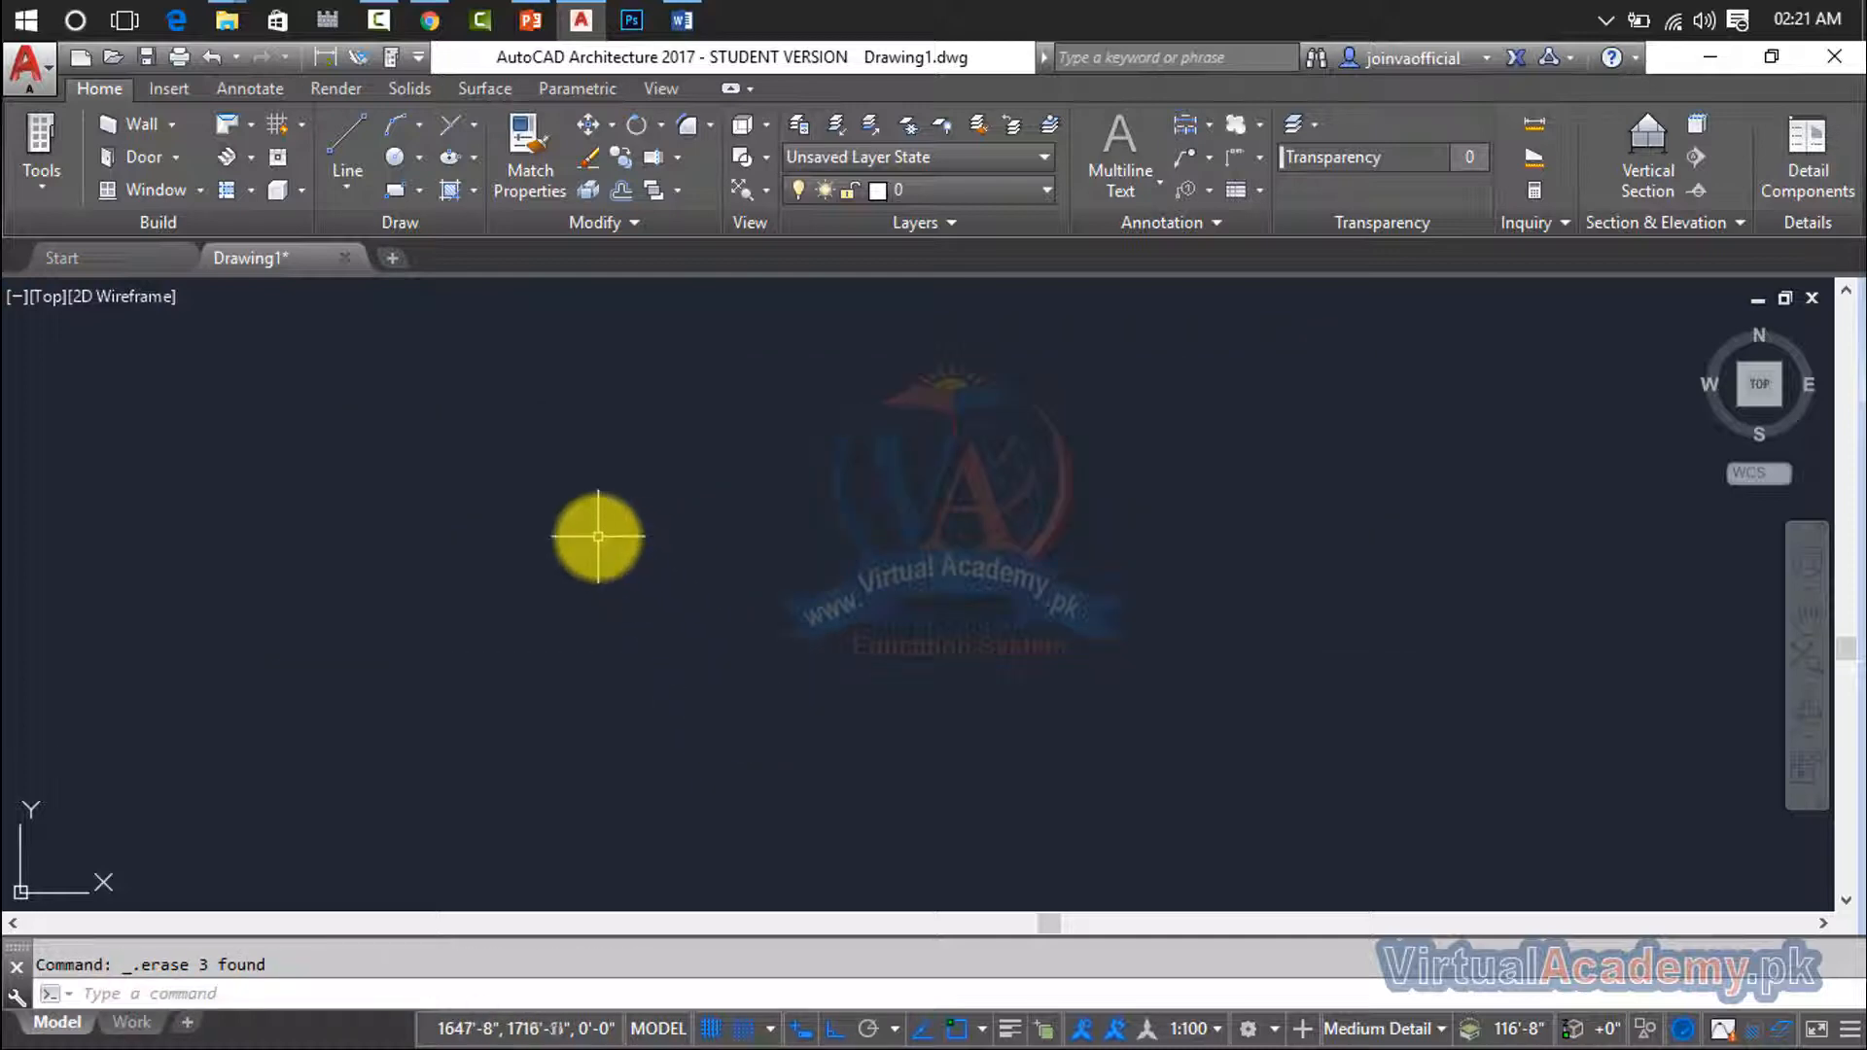
- Draw a horizontal line across the upper part of the empty drawing area
text(l)
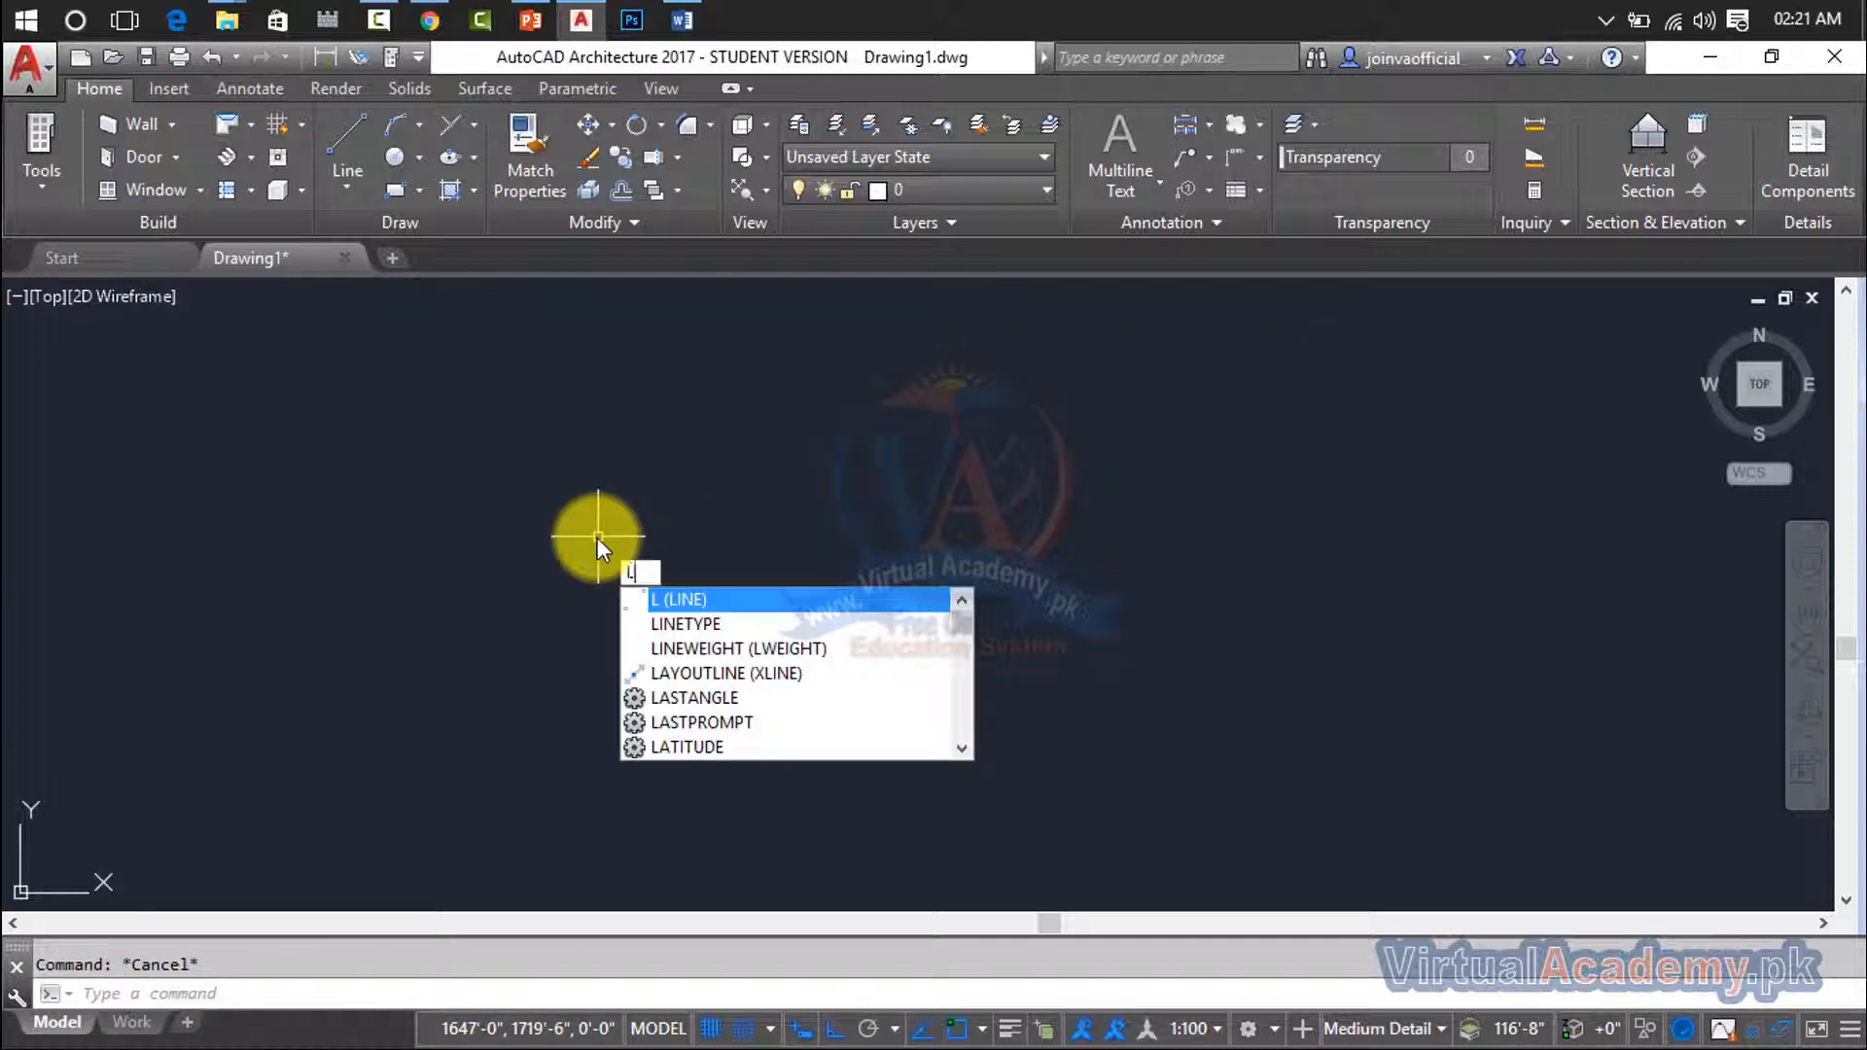
key(Return)
click(450, 416)
click(1048, 428)
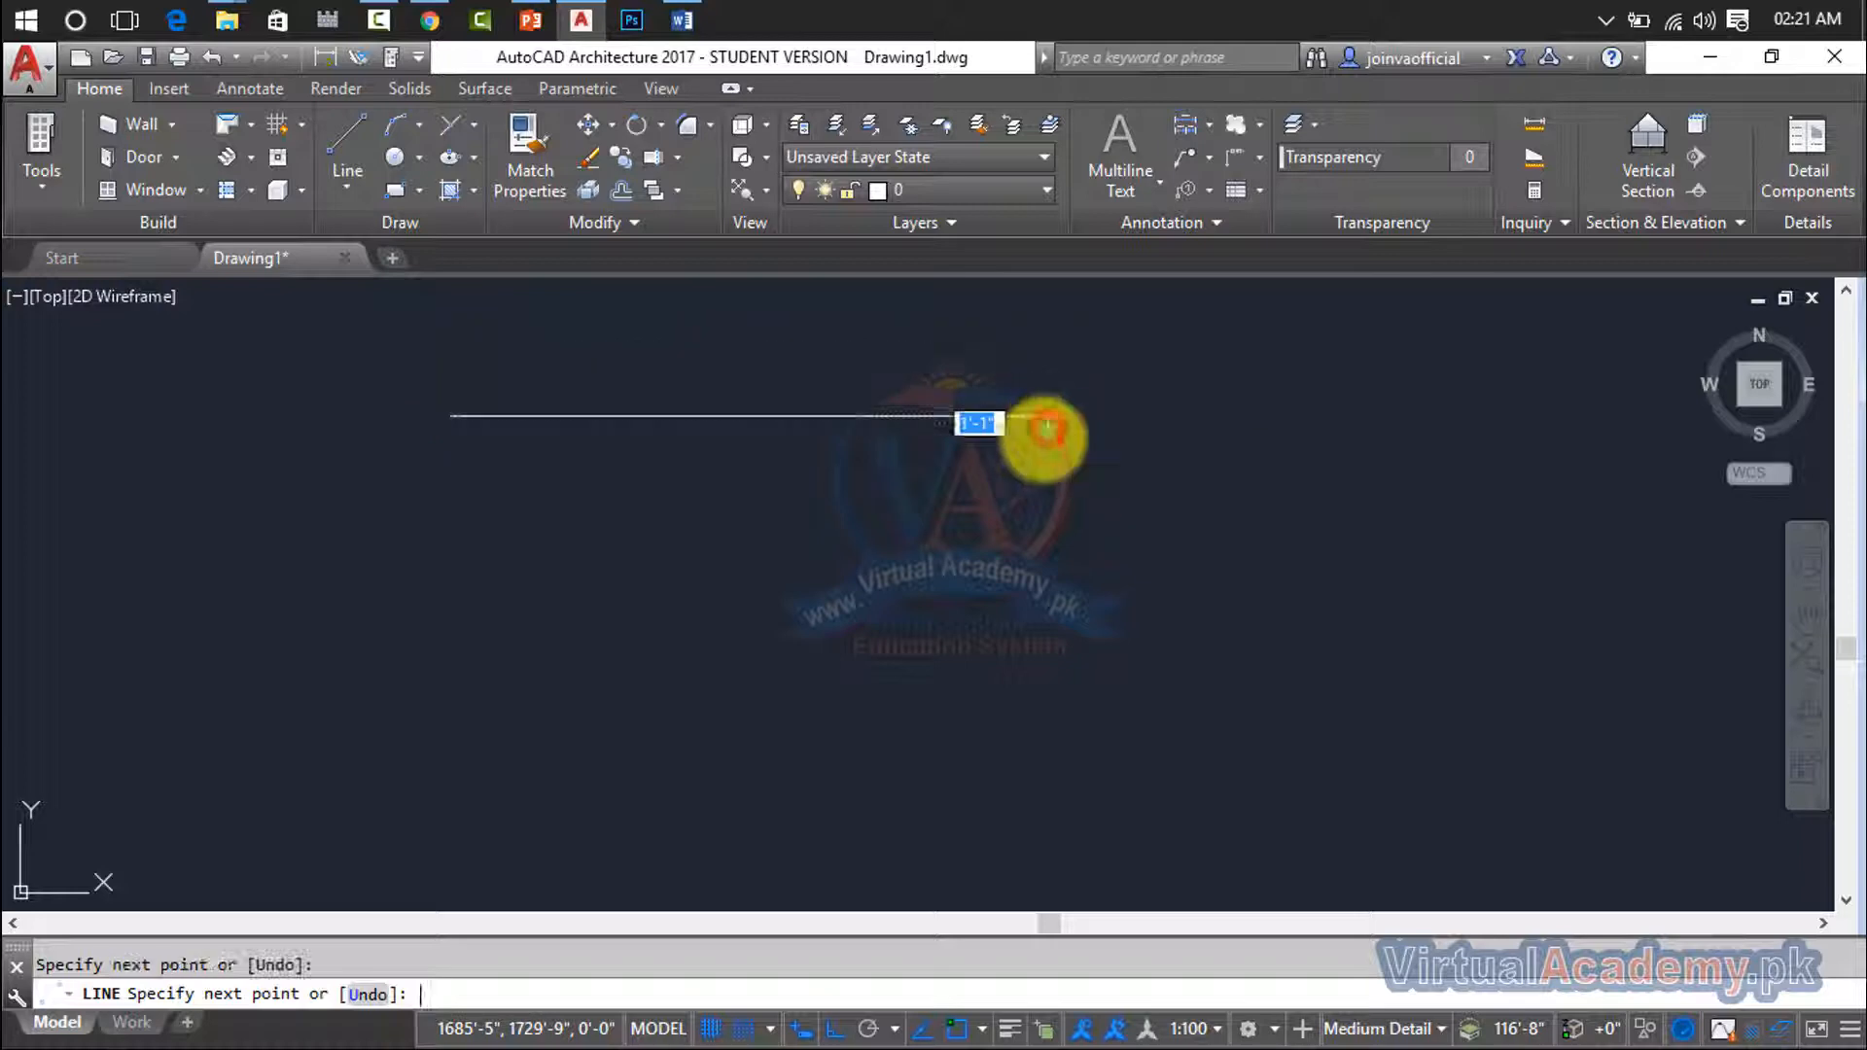
key(Return)
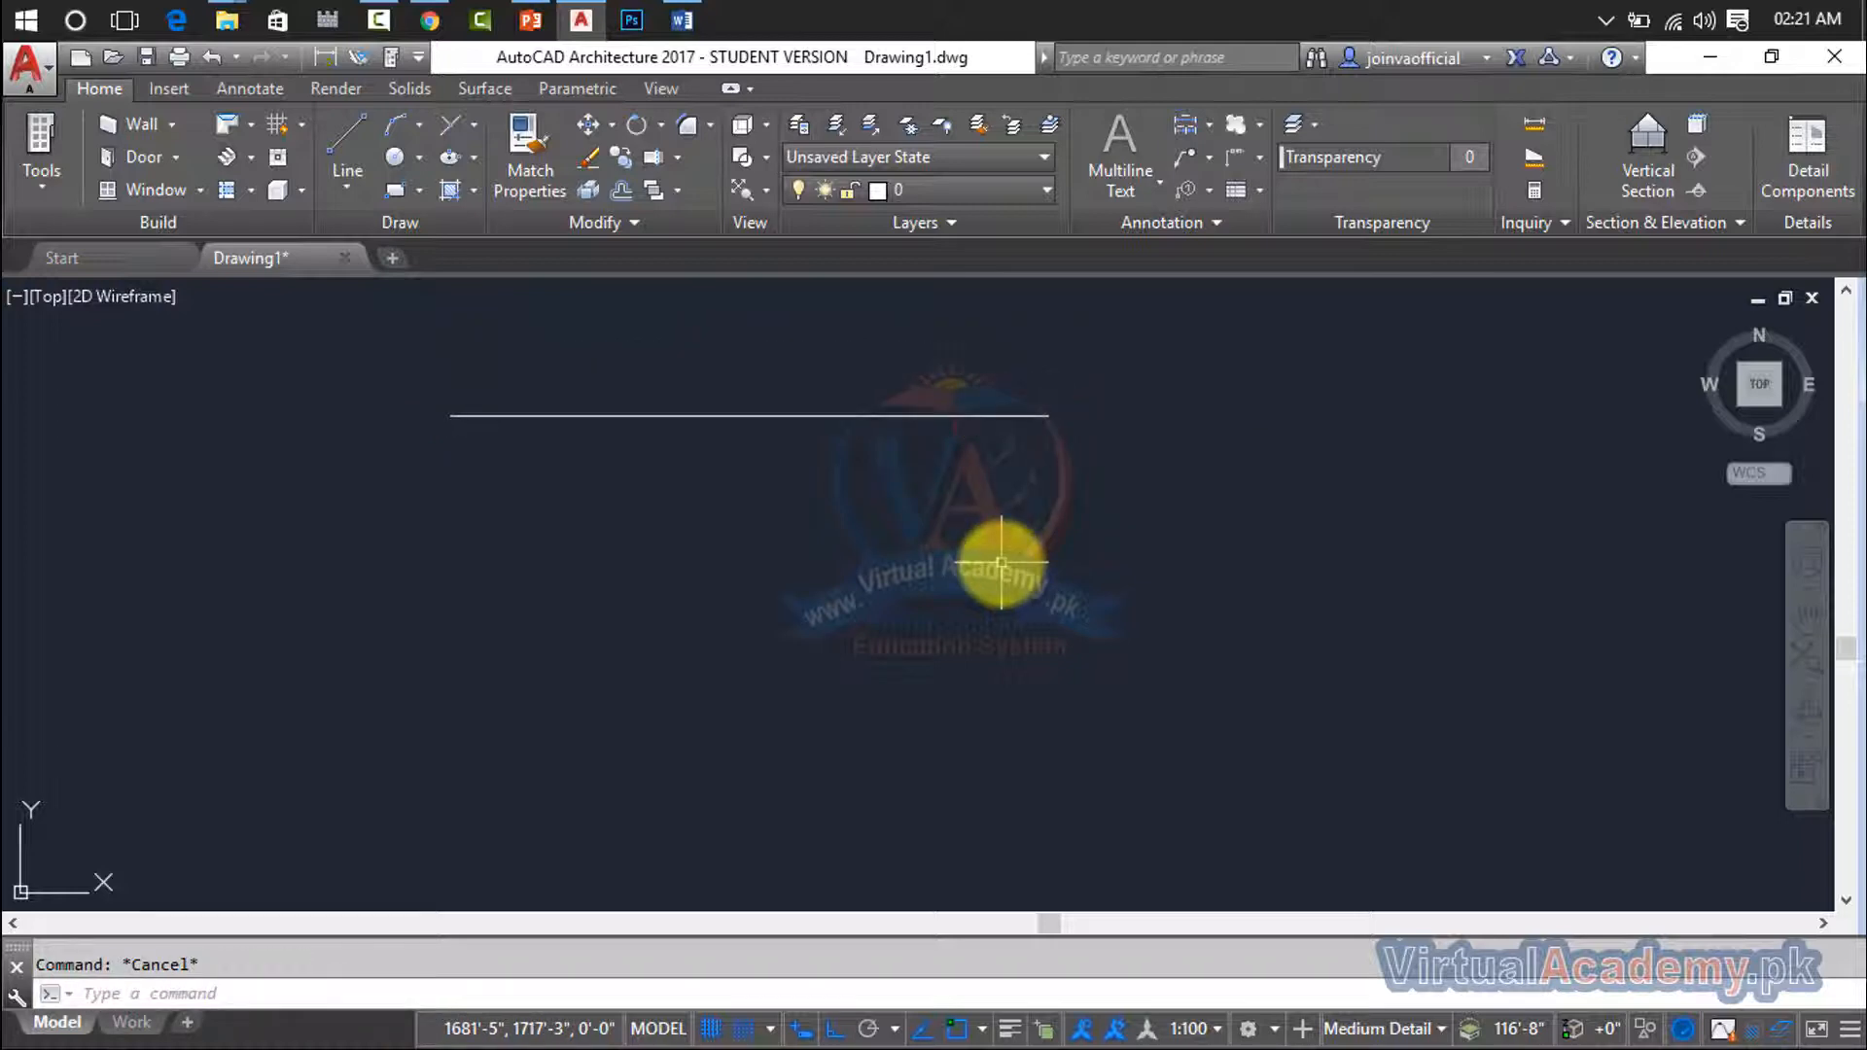
- Set the current lineweight to 0.70 mm using the LWEIGHT command
text(lw)
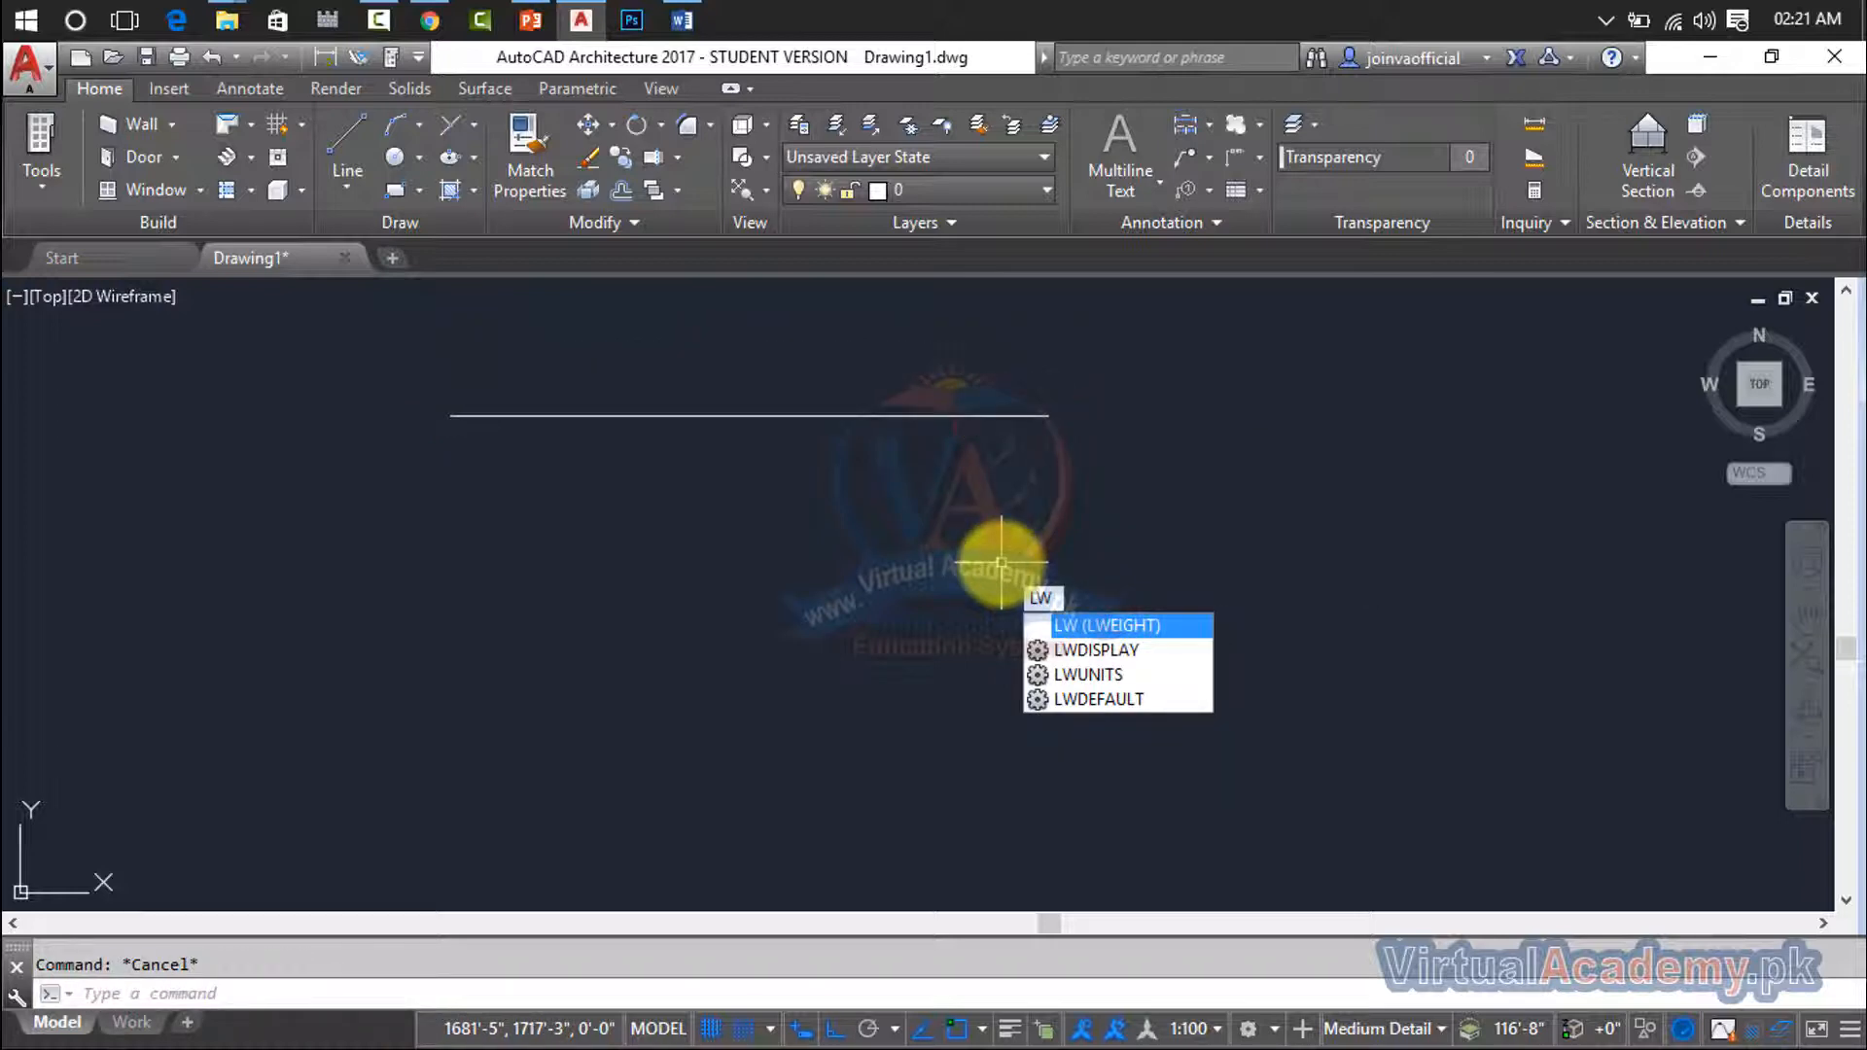
key(Return)
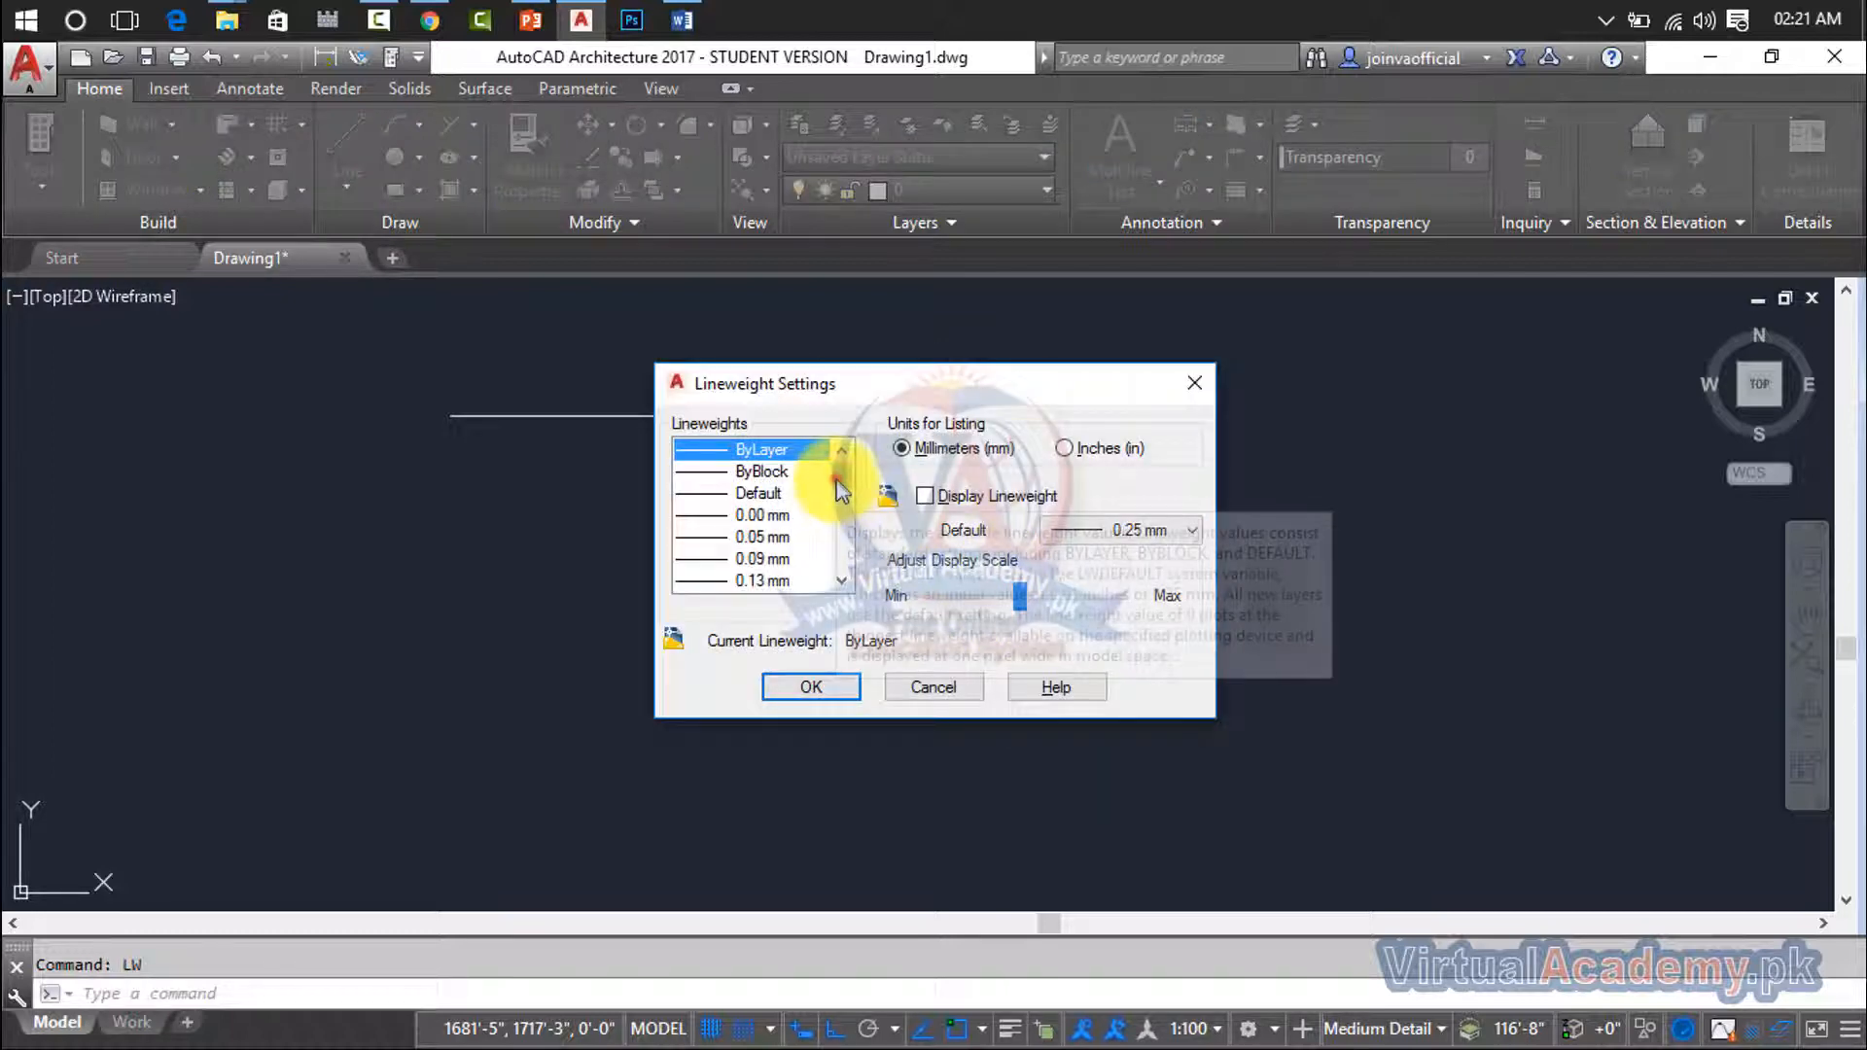
scroll(838, 515, down, 5)
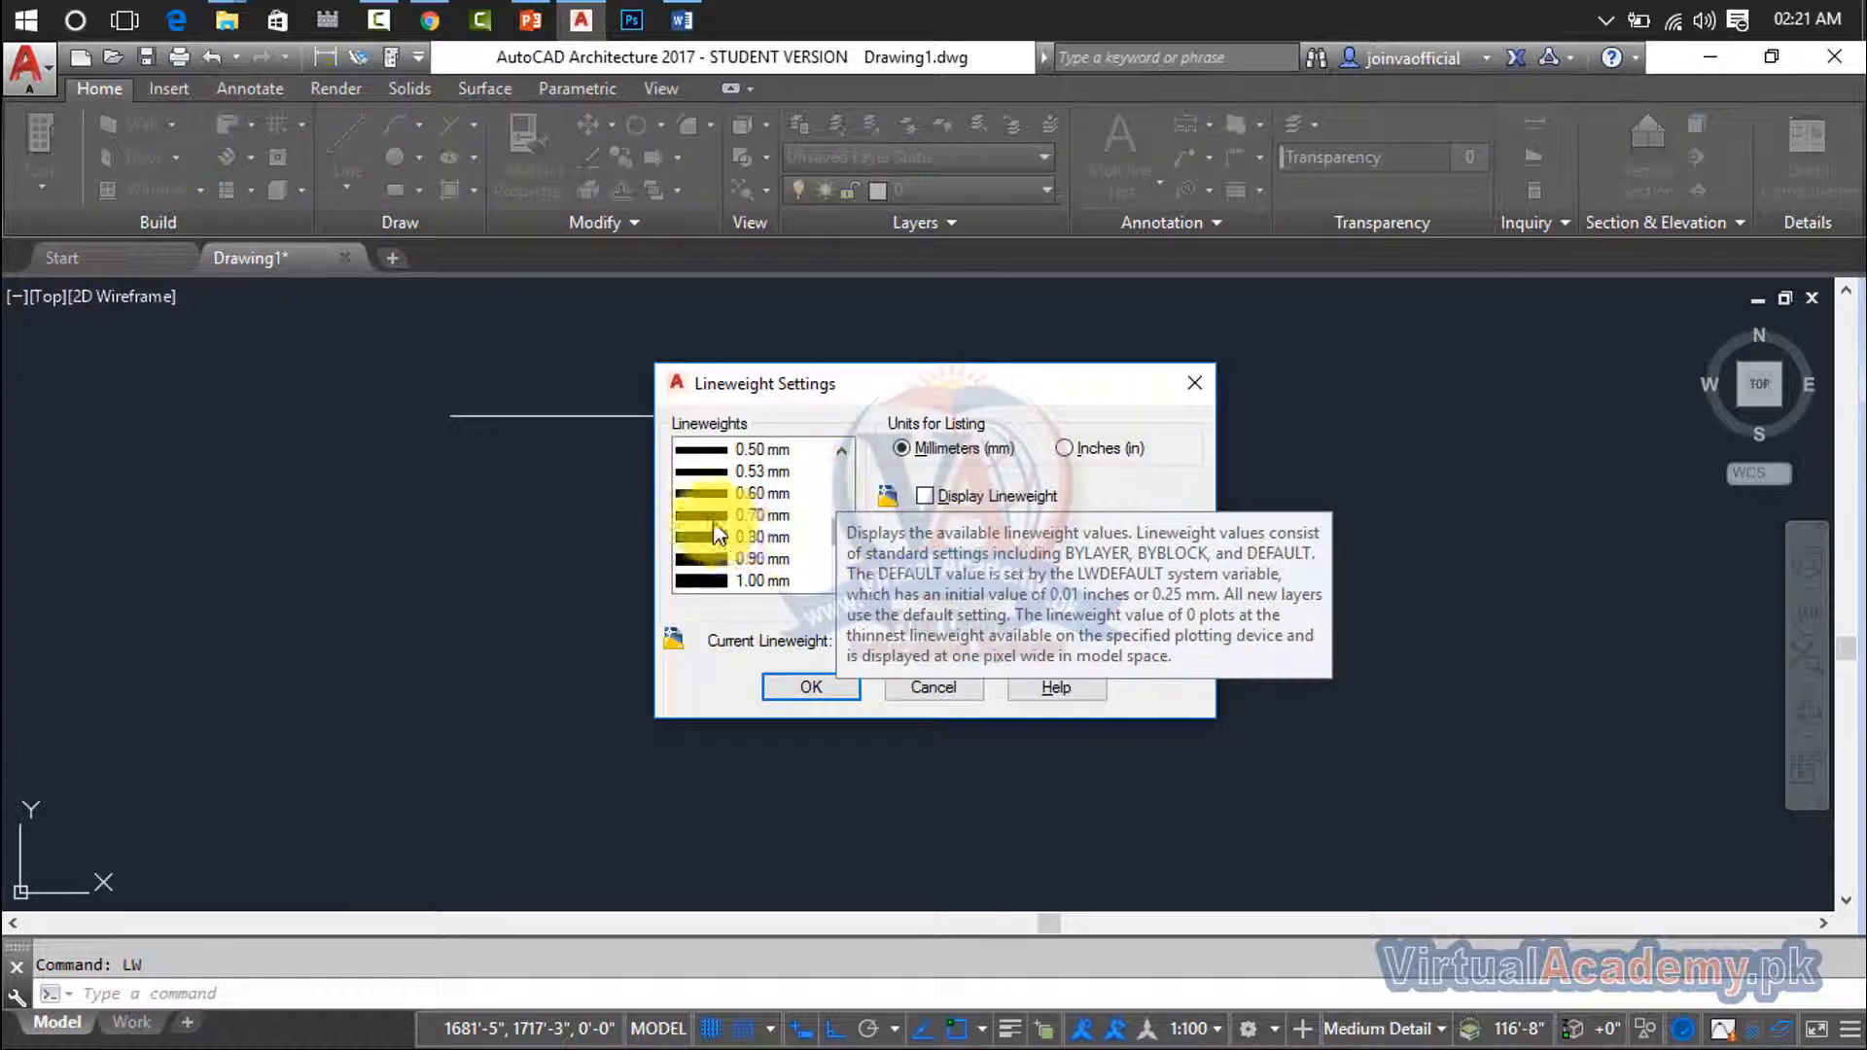
click(716, 518)
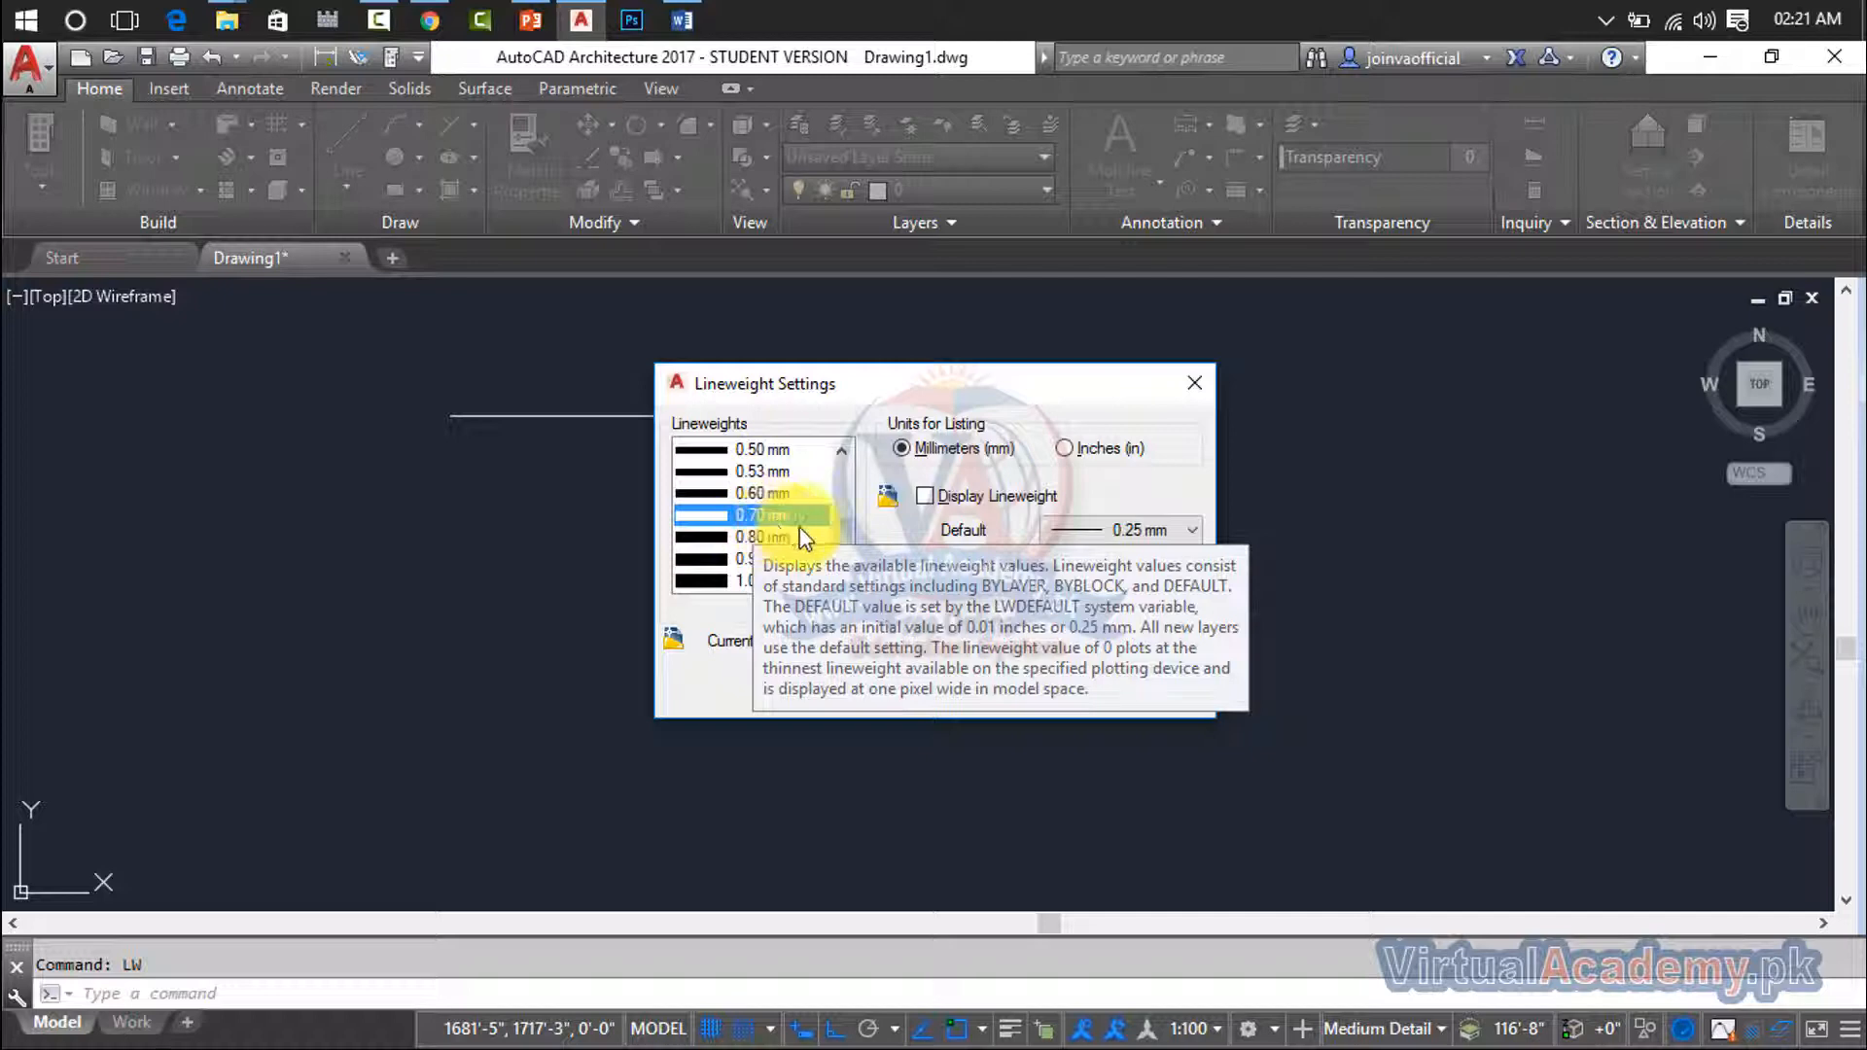
click(842, 689)
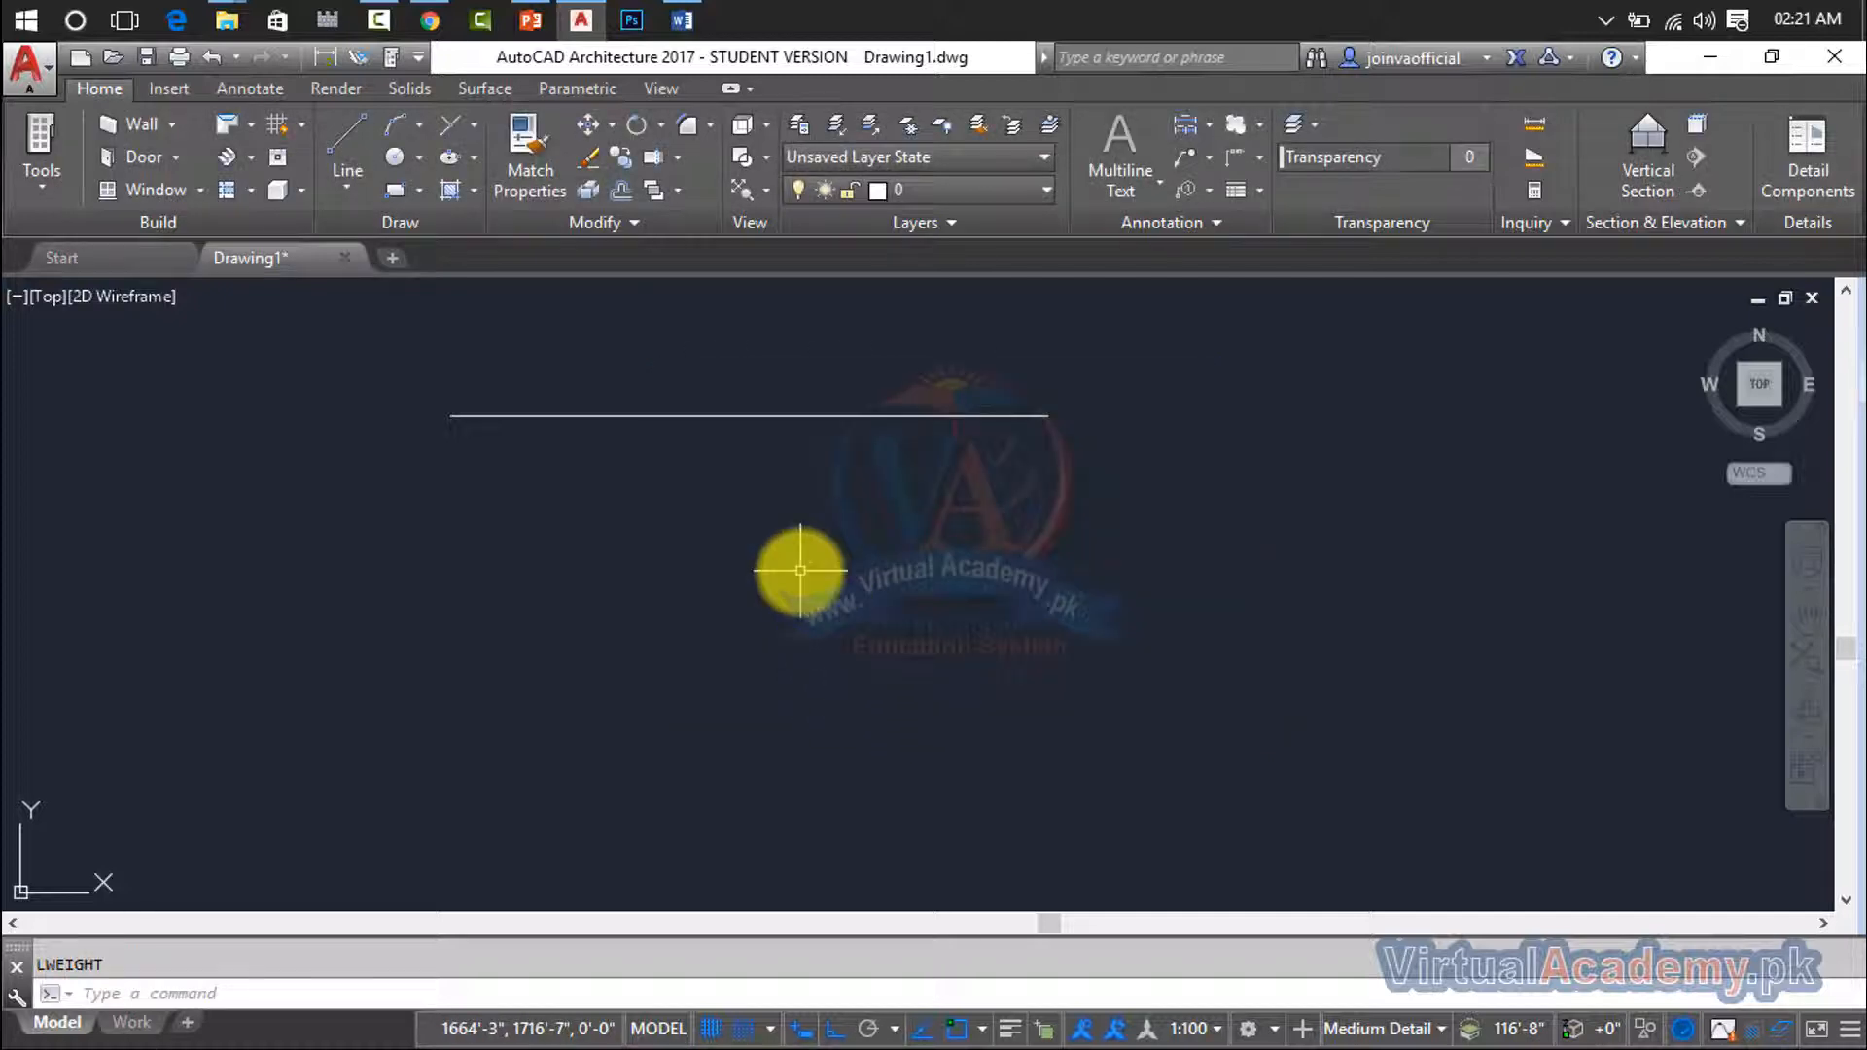
- Draw a second horizontal line below the first, about as long as it, with the current lineweight
key(Return)
click(479, 584)
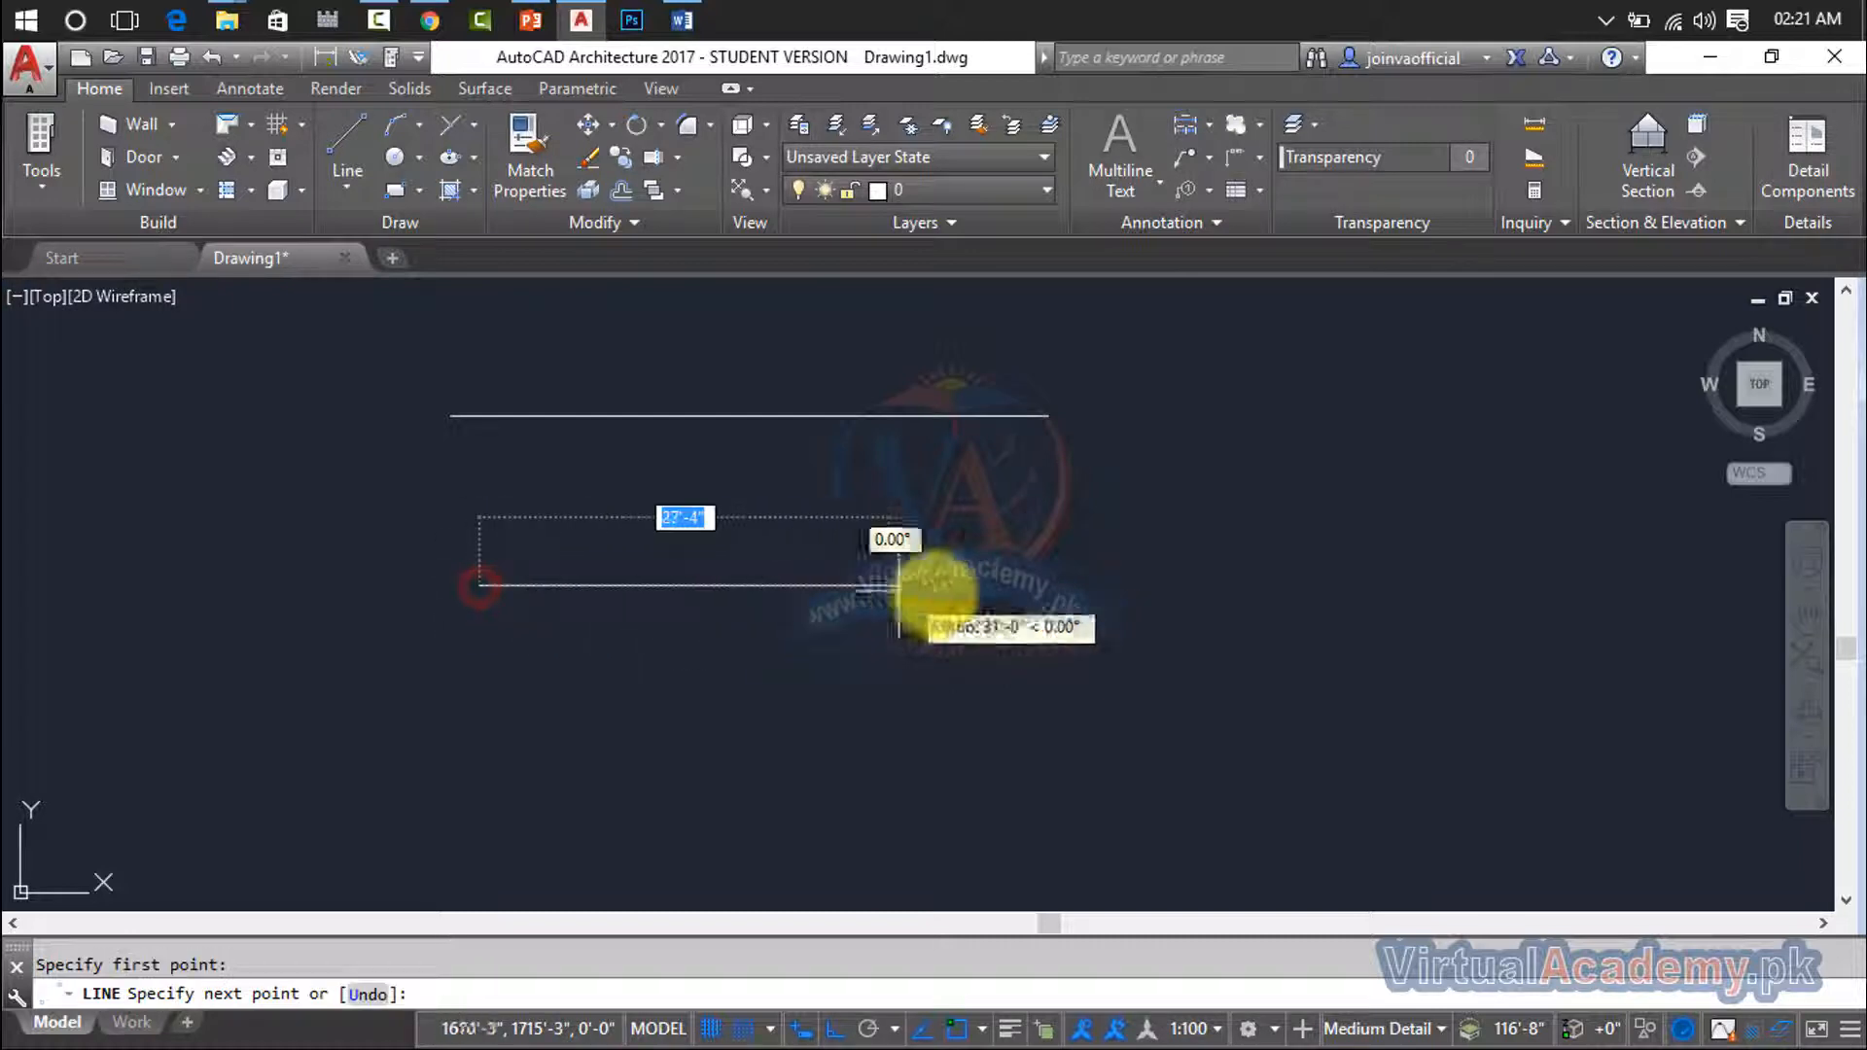
click(1047, 596)
key(Return)
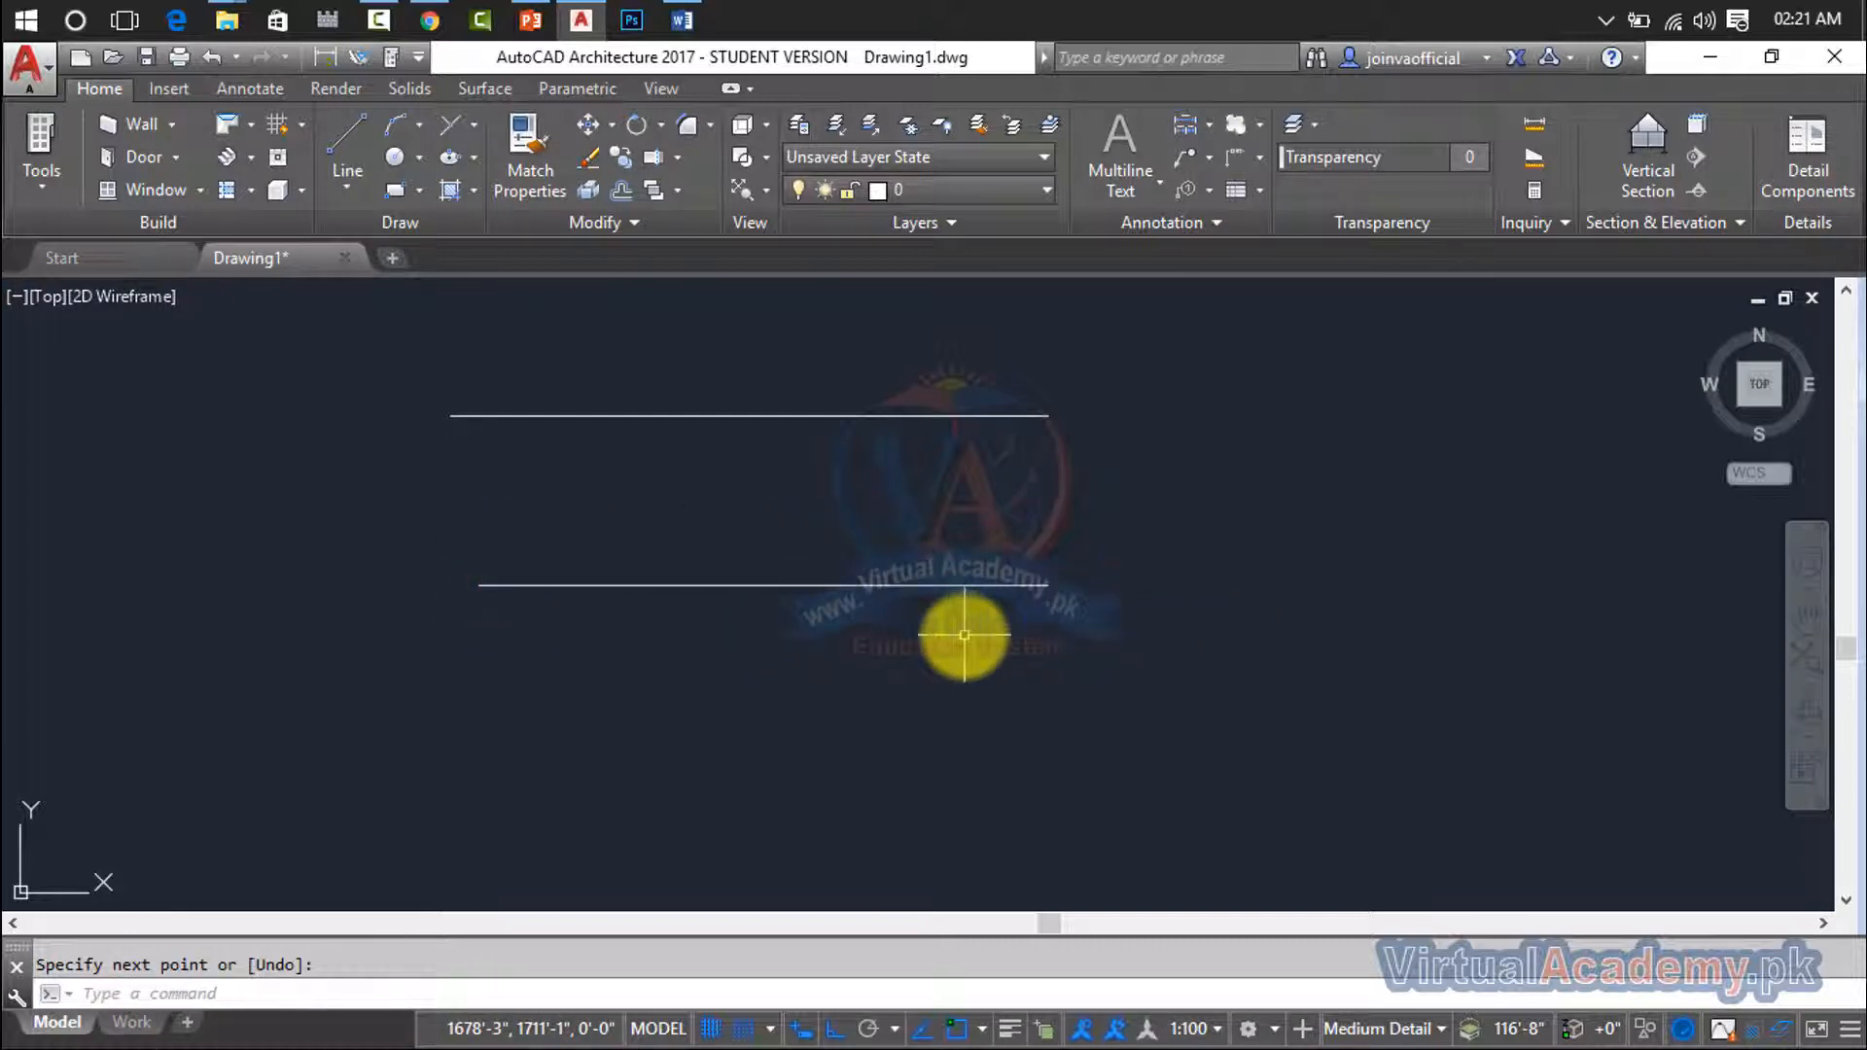
- Enable Display Lineweight in the lineweight settings to show line thickness in the drawing
text(LW)
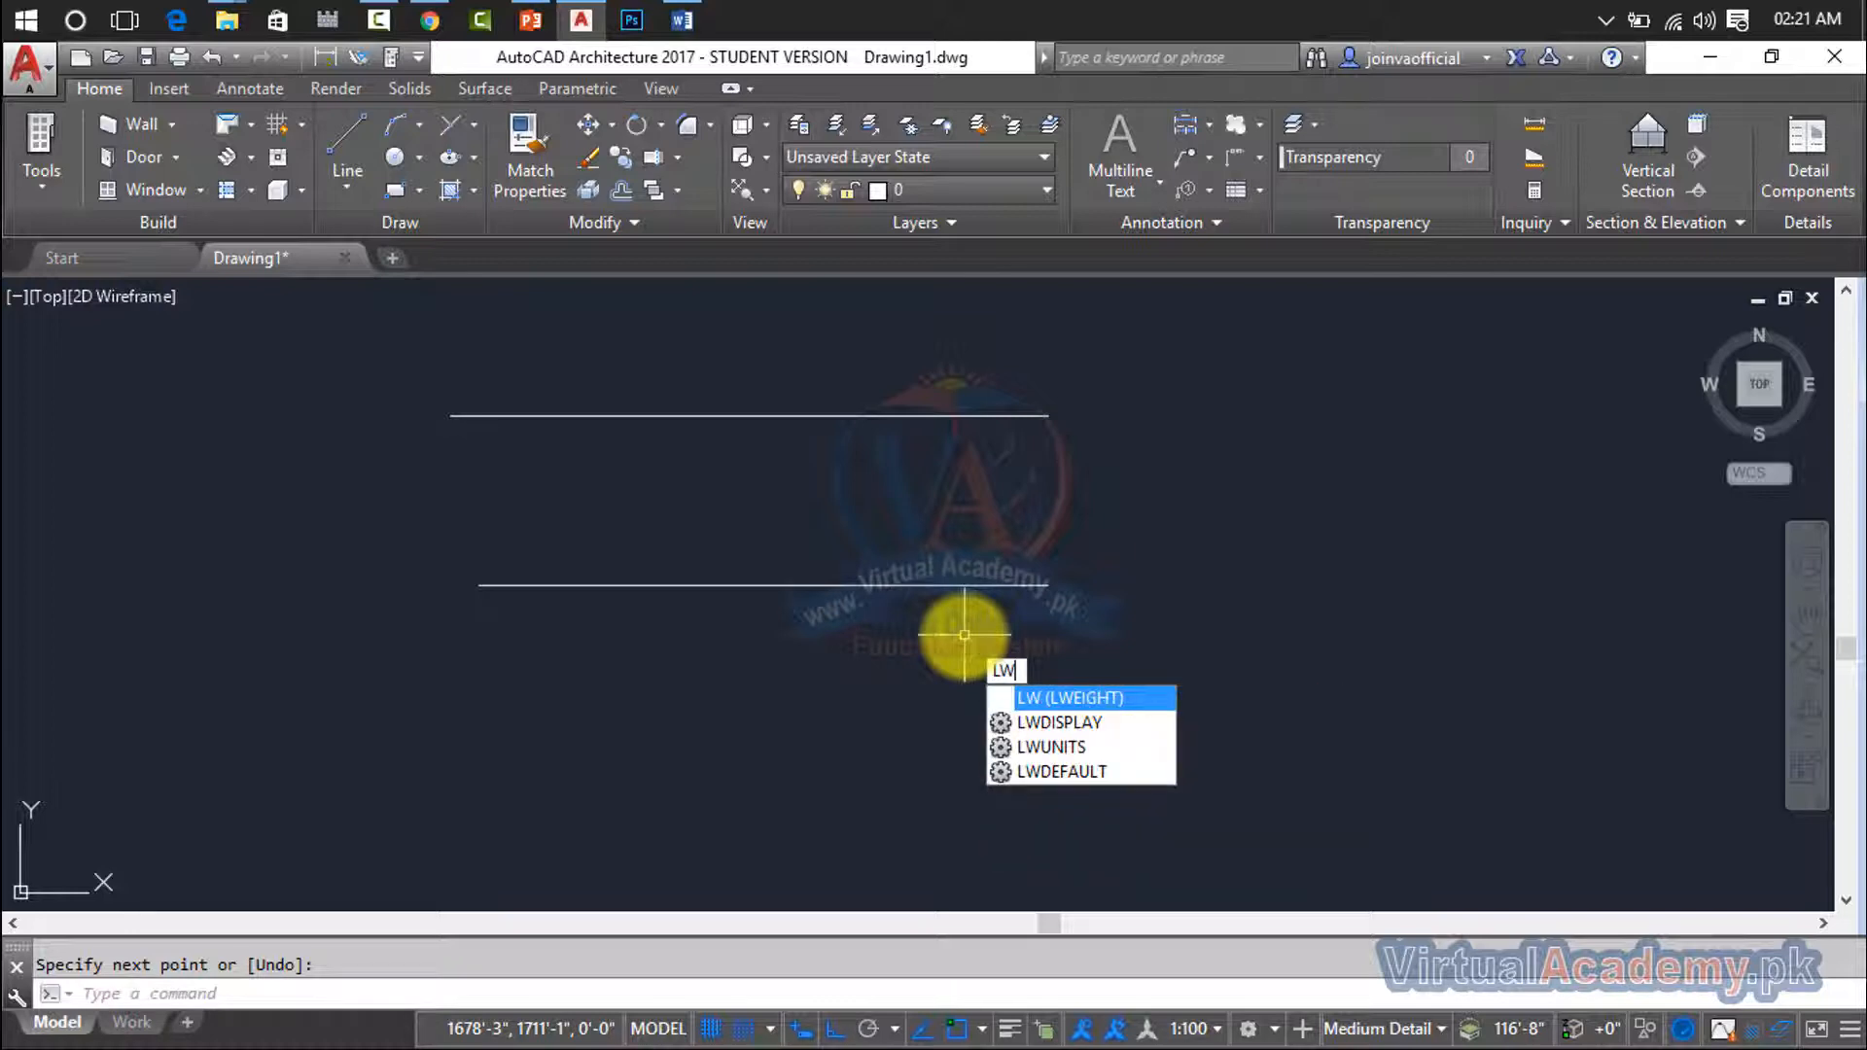
key(Return)
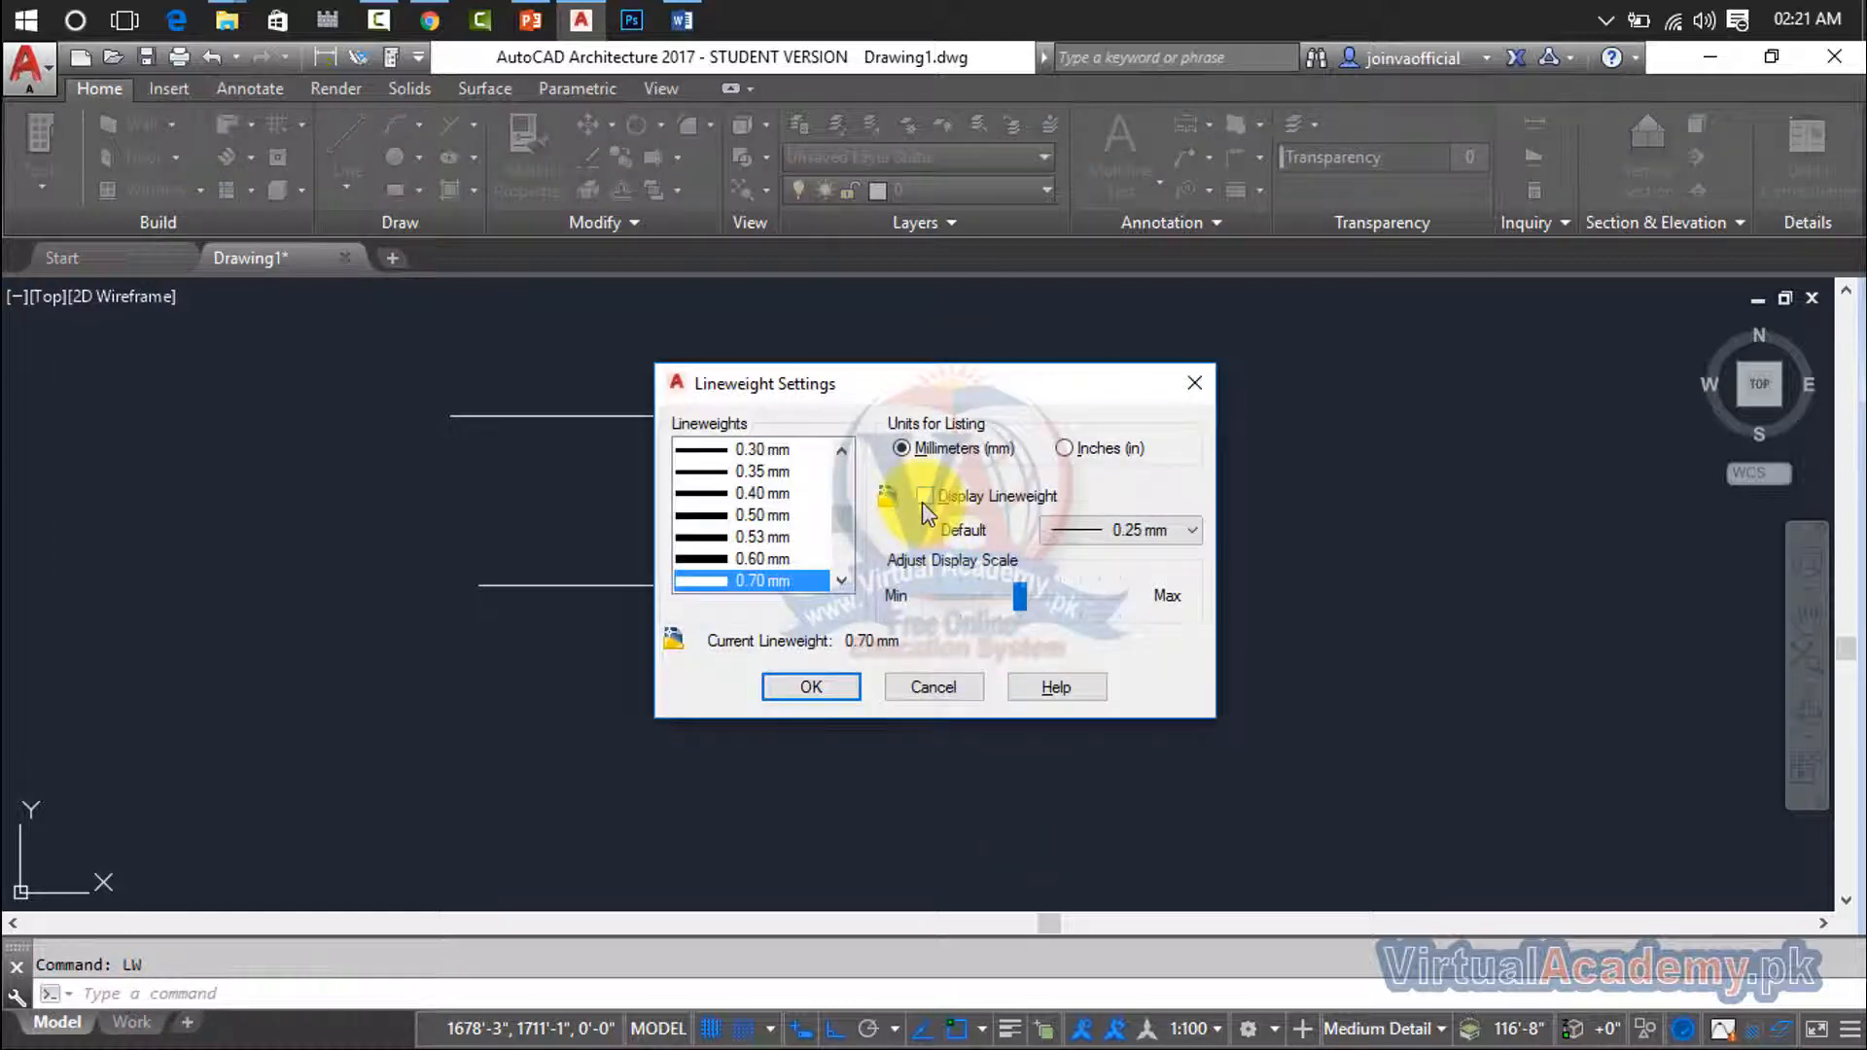
click(982, 498)
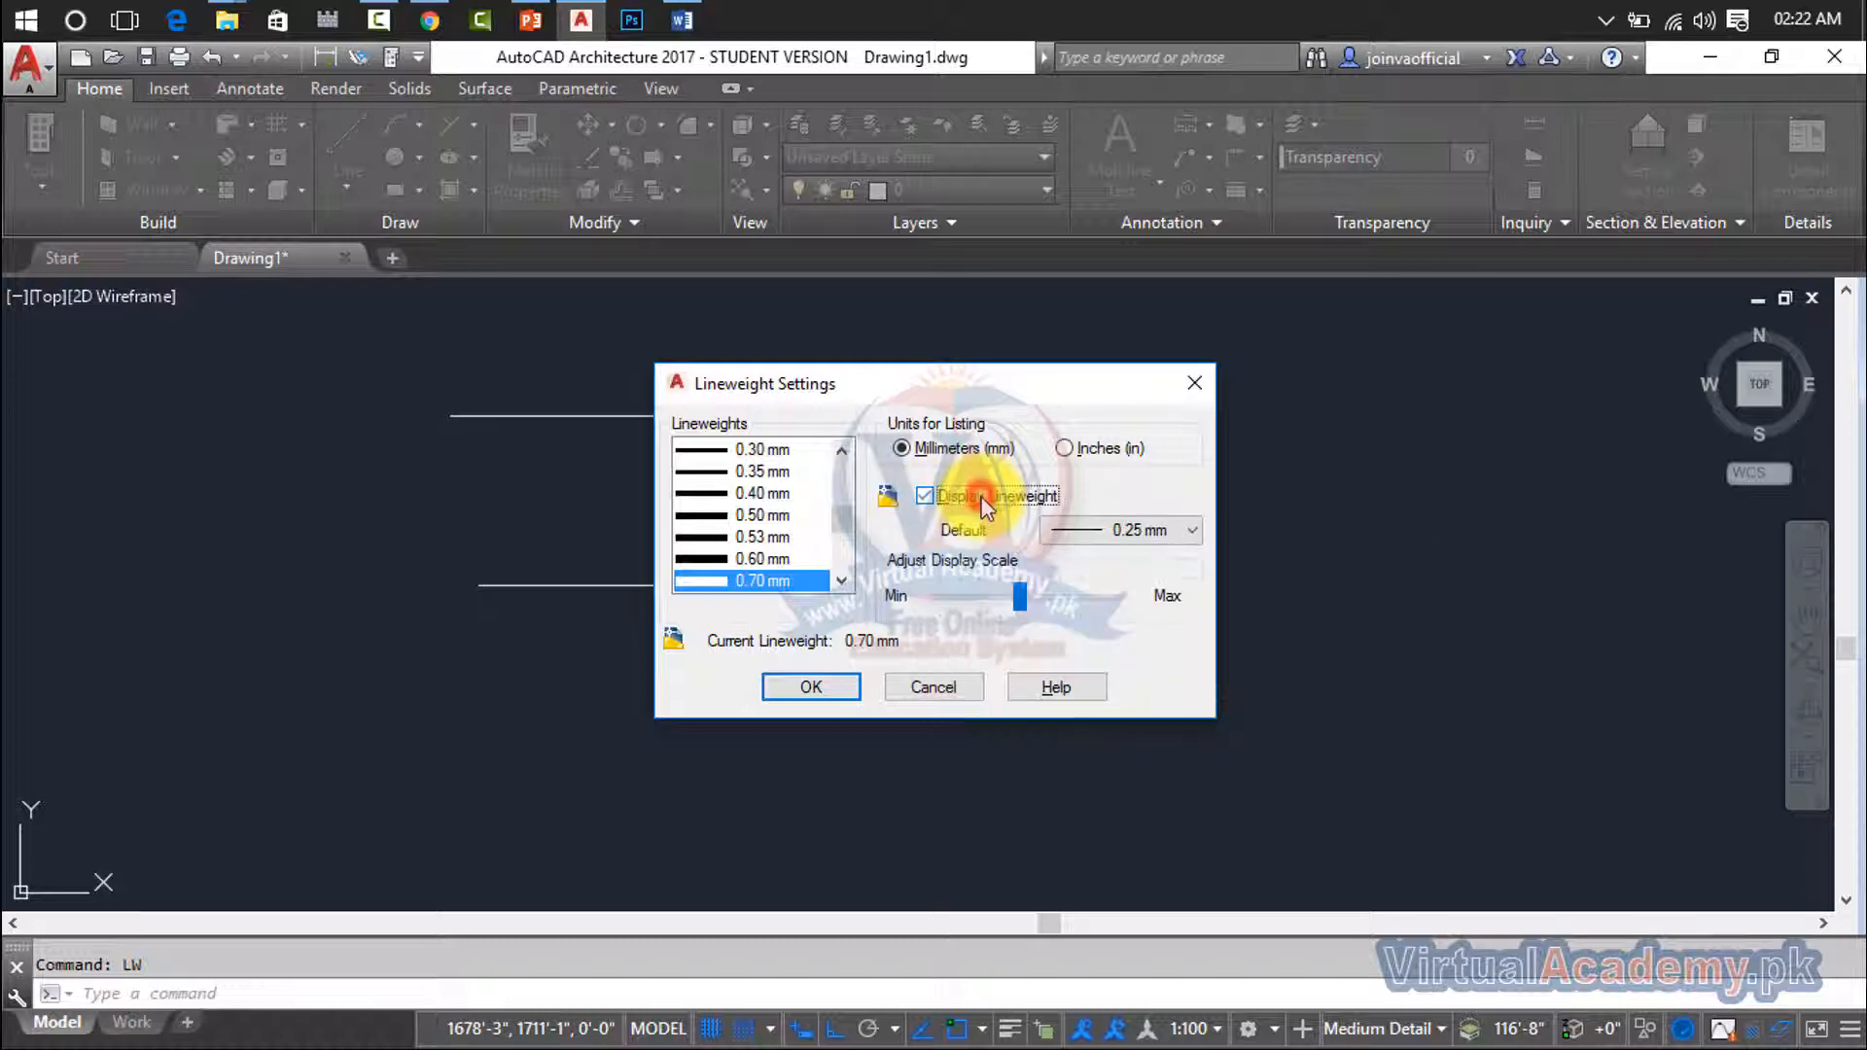
click(842, 691)
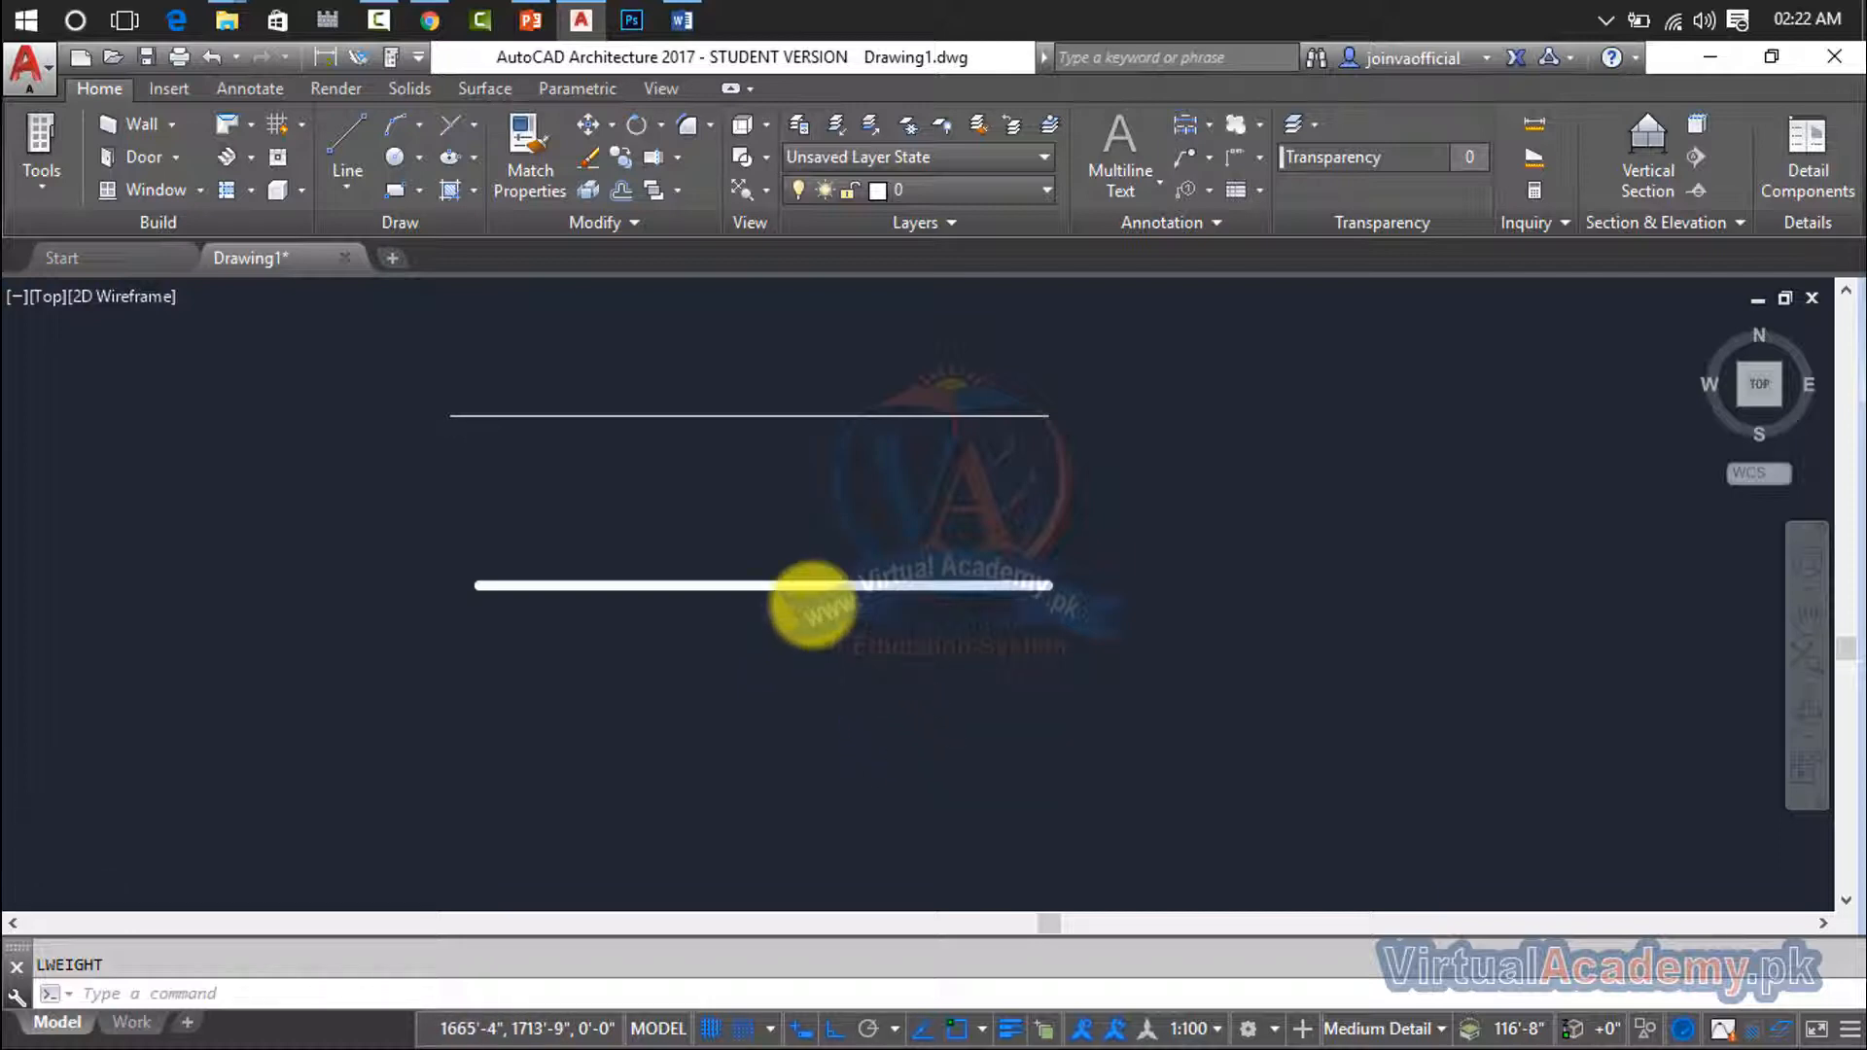
scroll(813, 604, up, 2)
scroll(813, 603, down, 2)
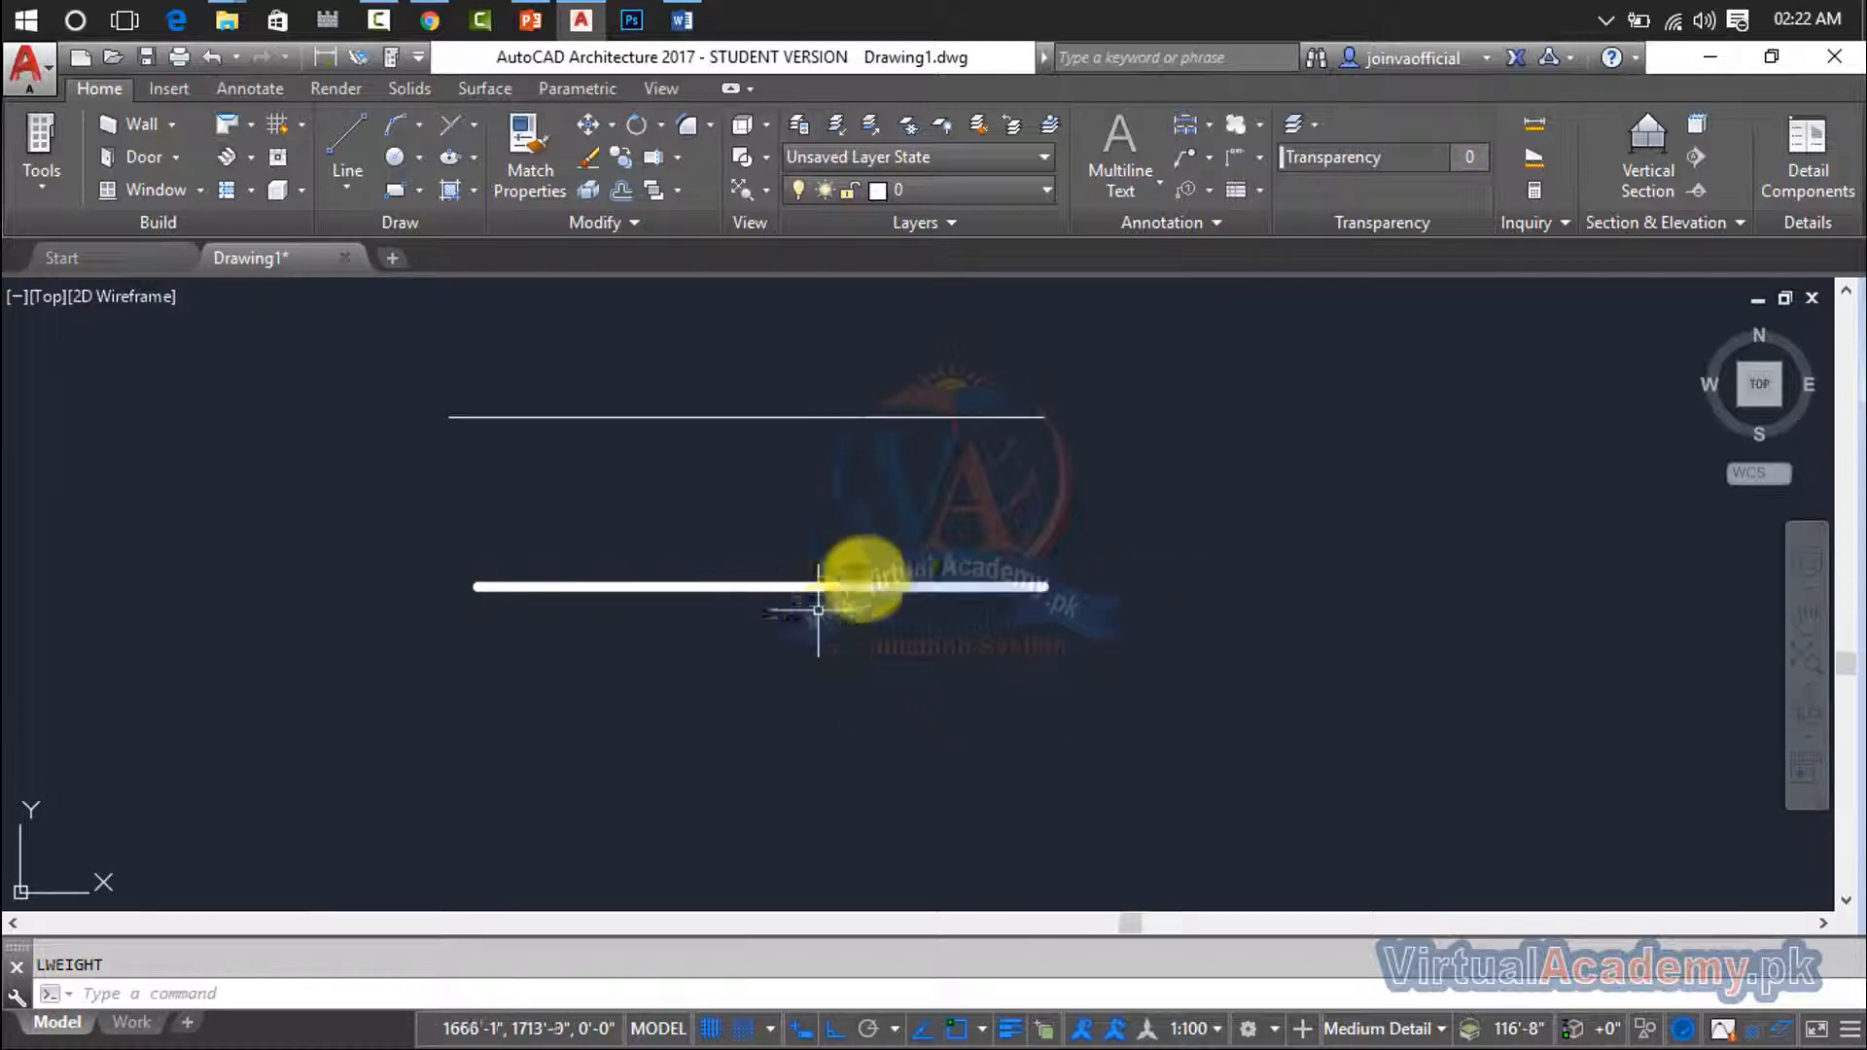
- Try to set the current lineweight to ByLayer in the lineweight settings
click(1201, 379)
click(982, 578)
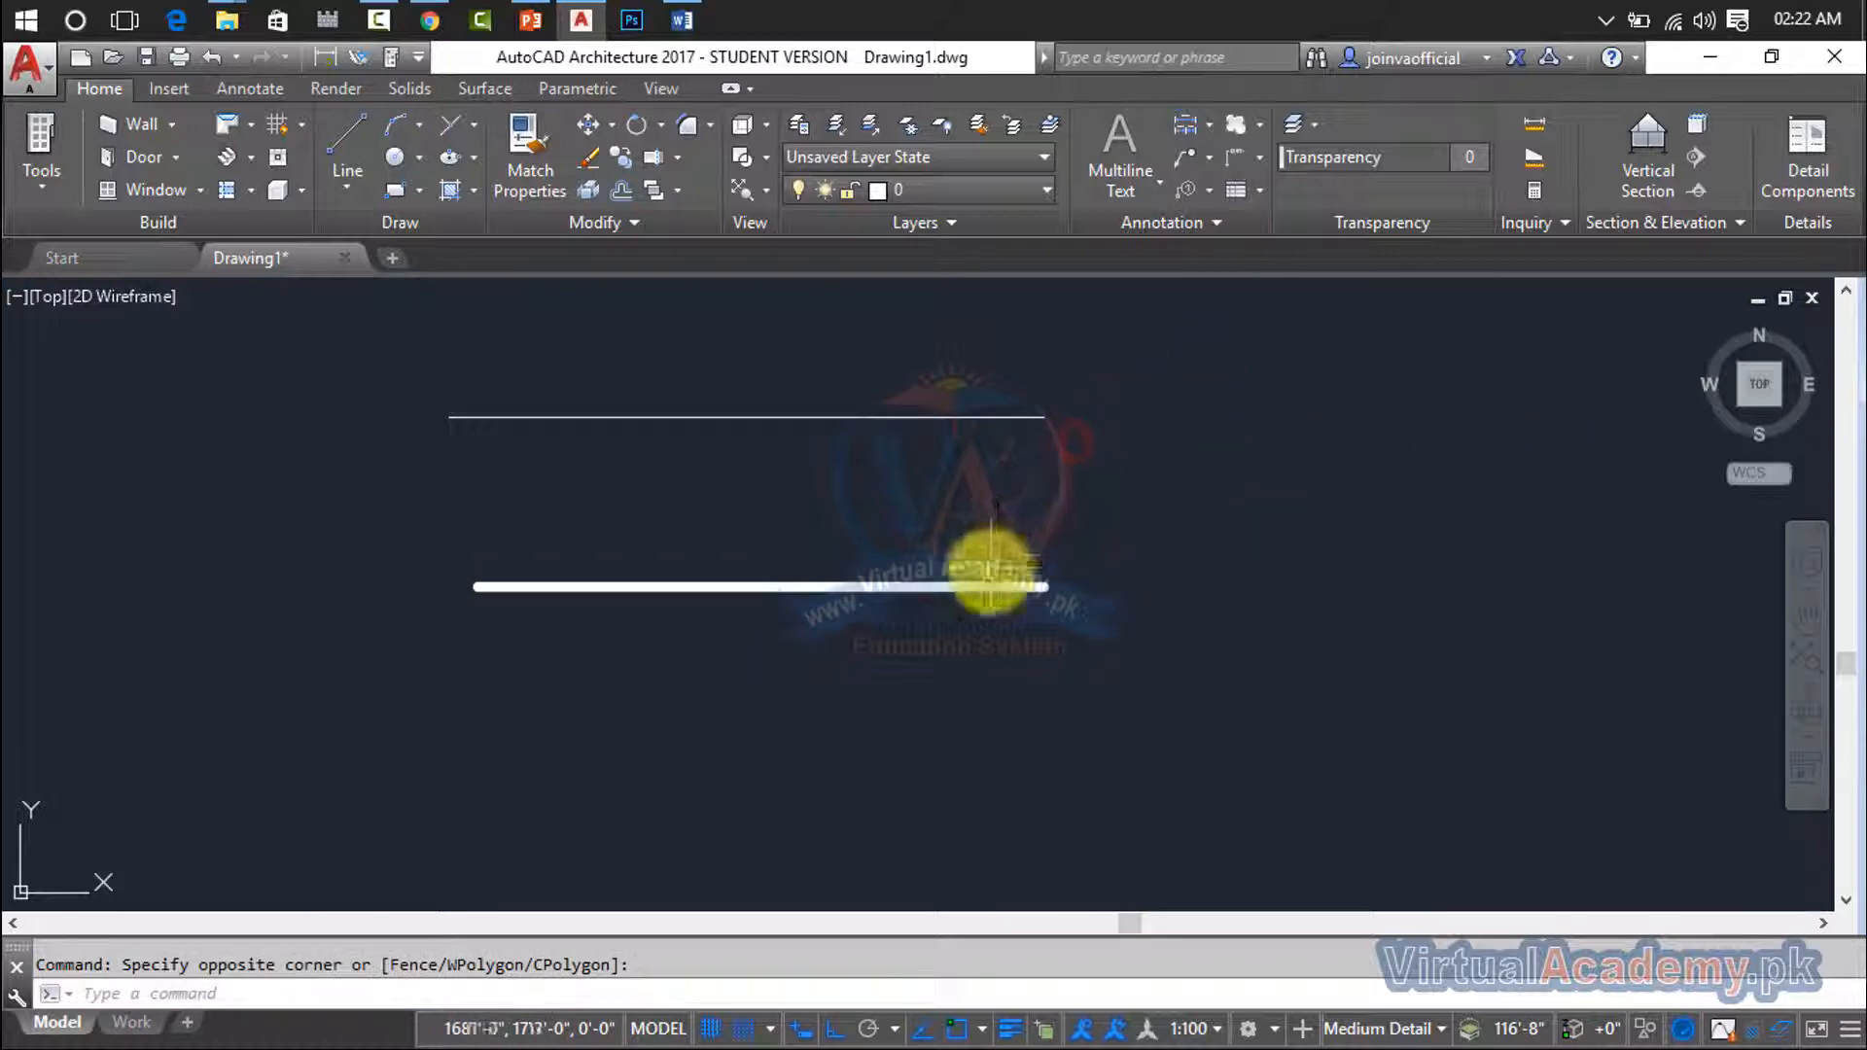
text(LW)
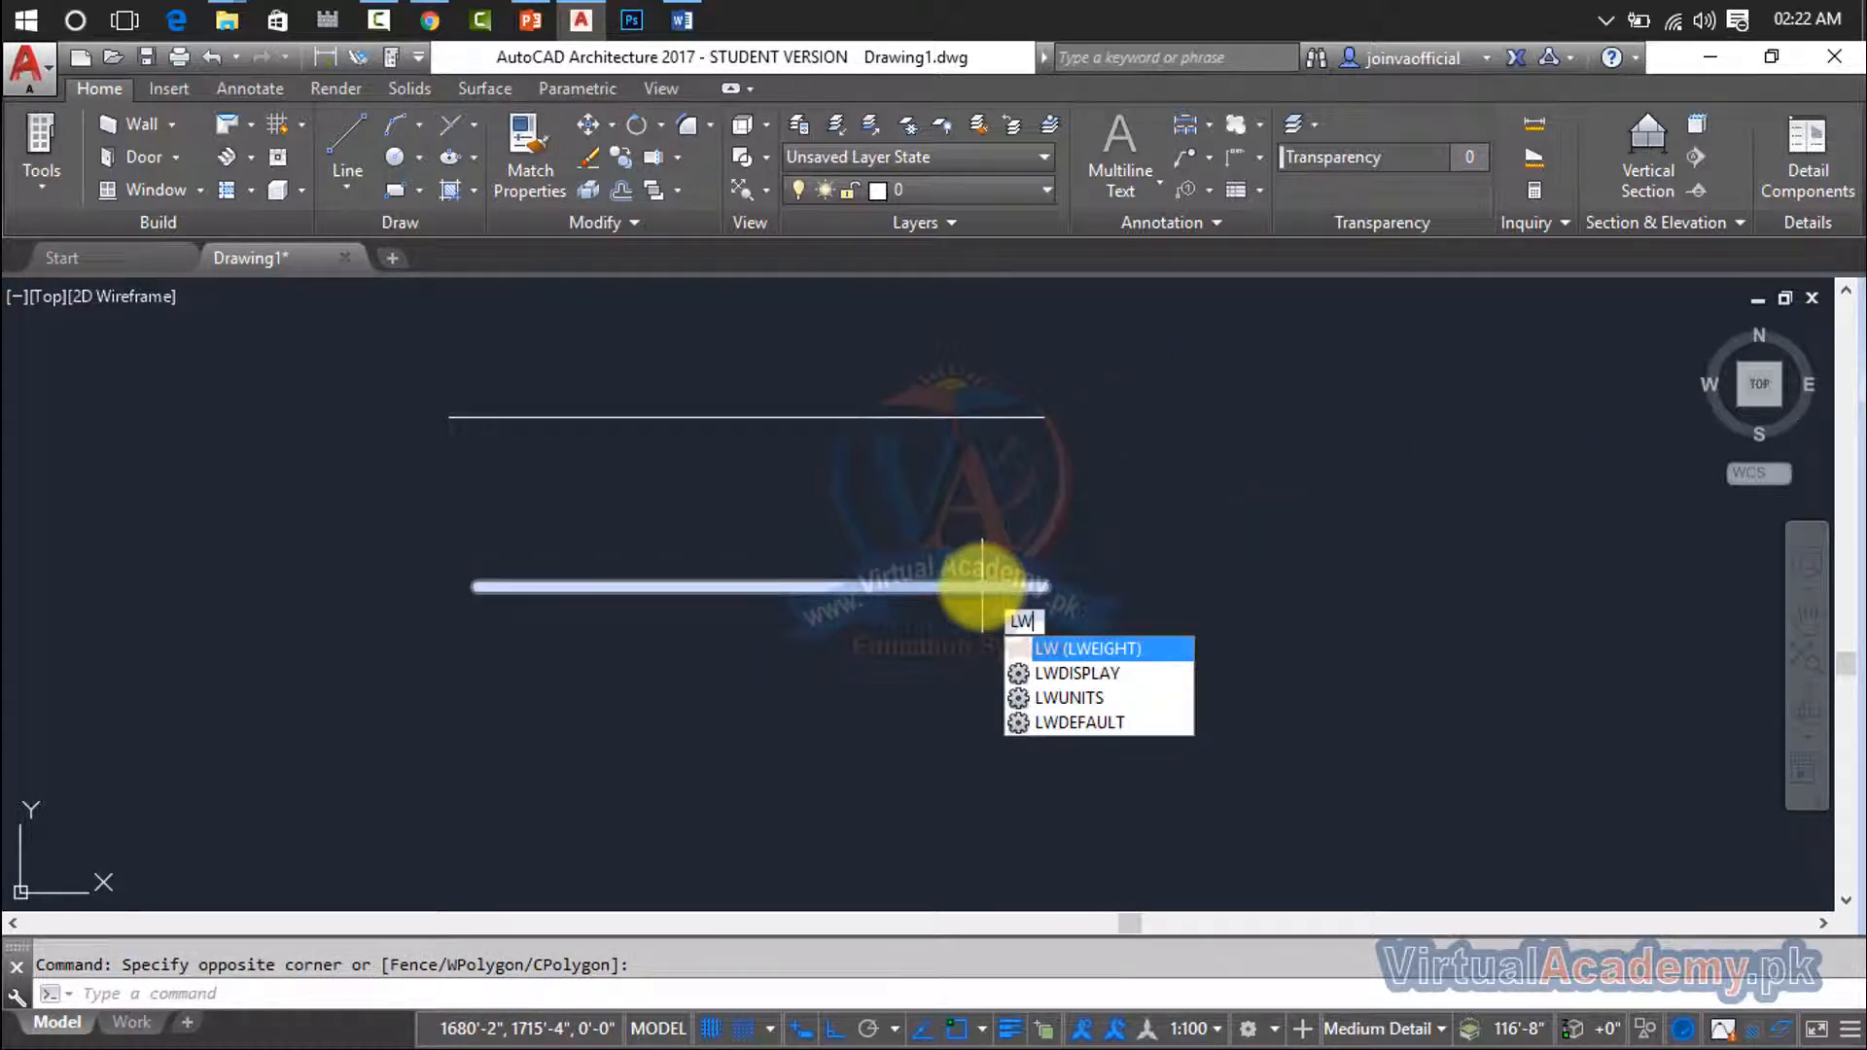
key(Return)
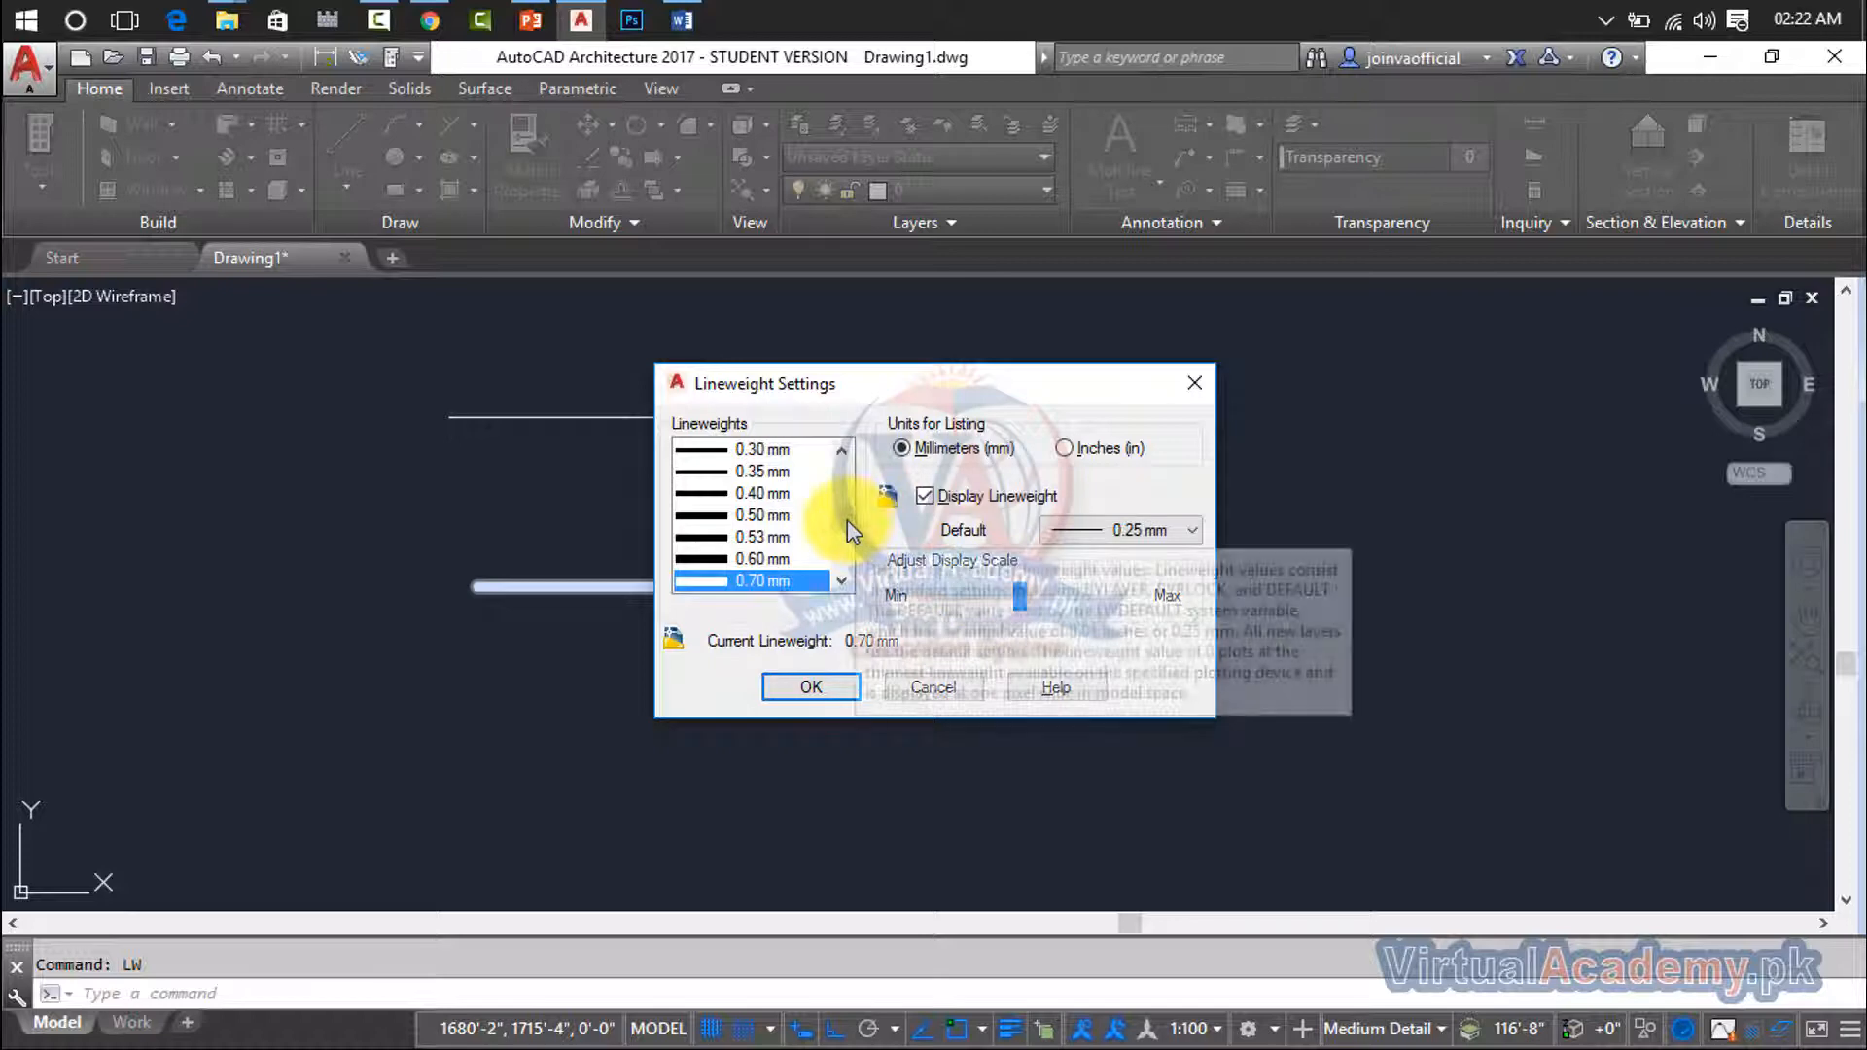
scroll(850, 481, up, 4)
click(796, 450)
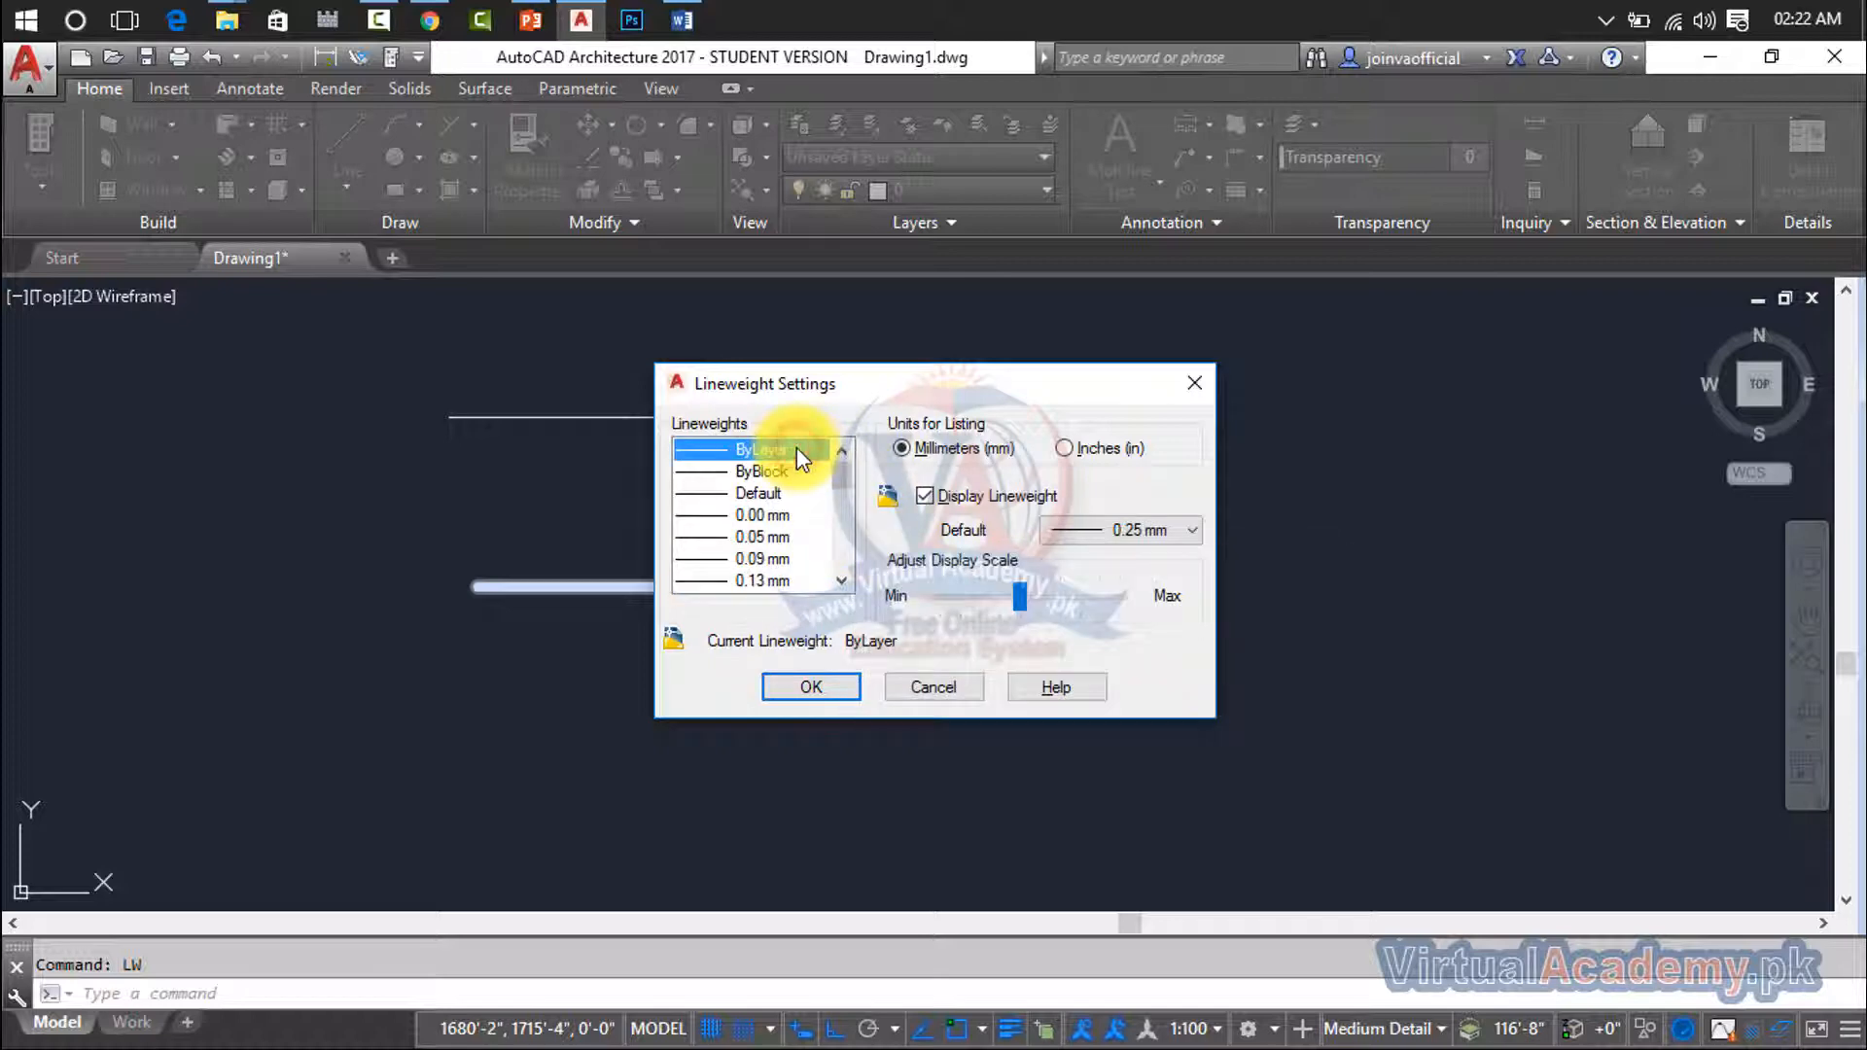
click(931, 687)
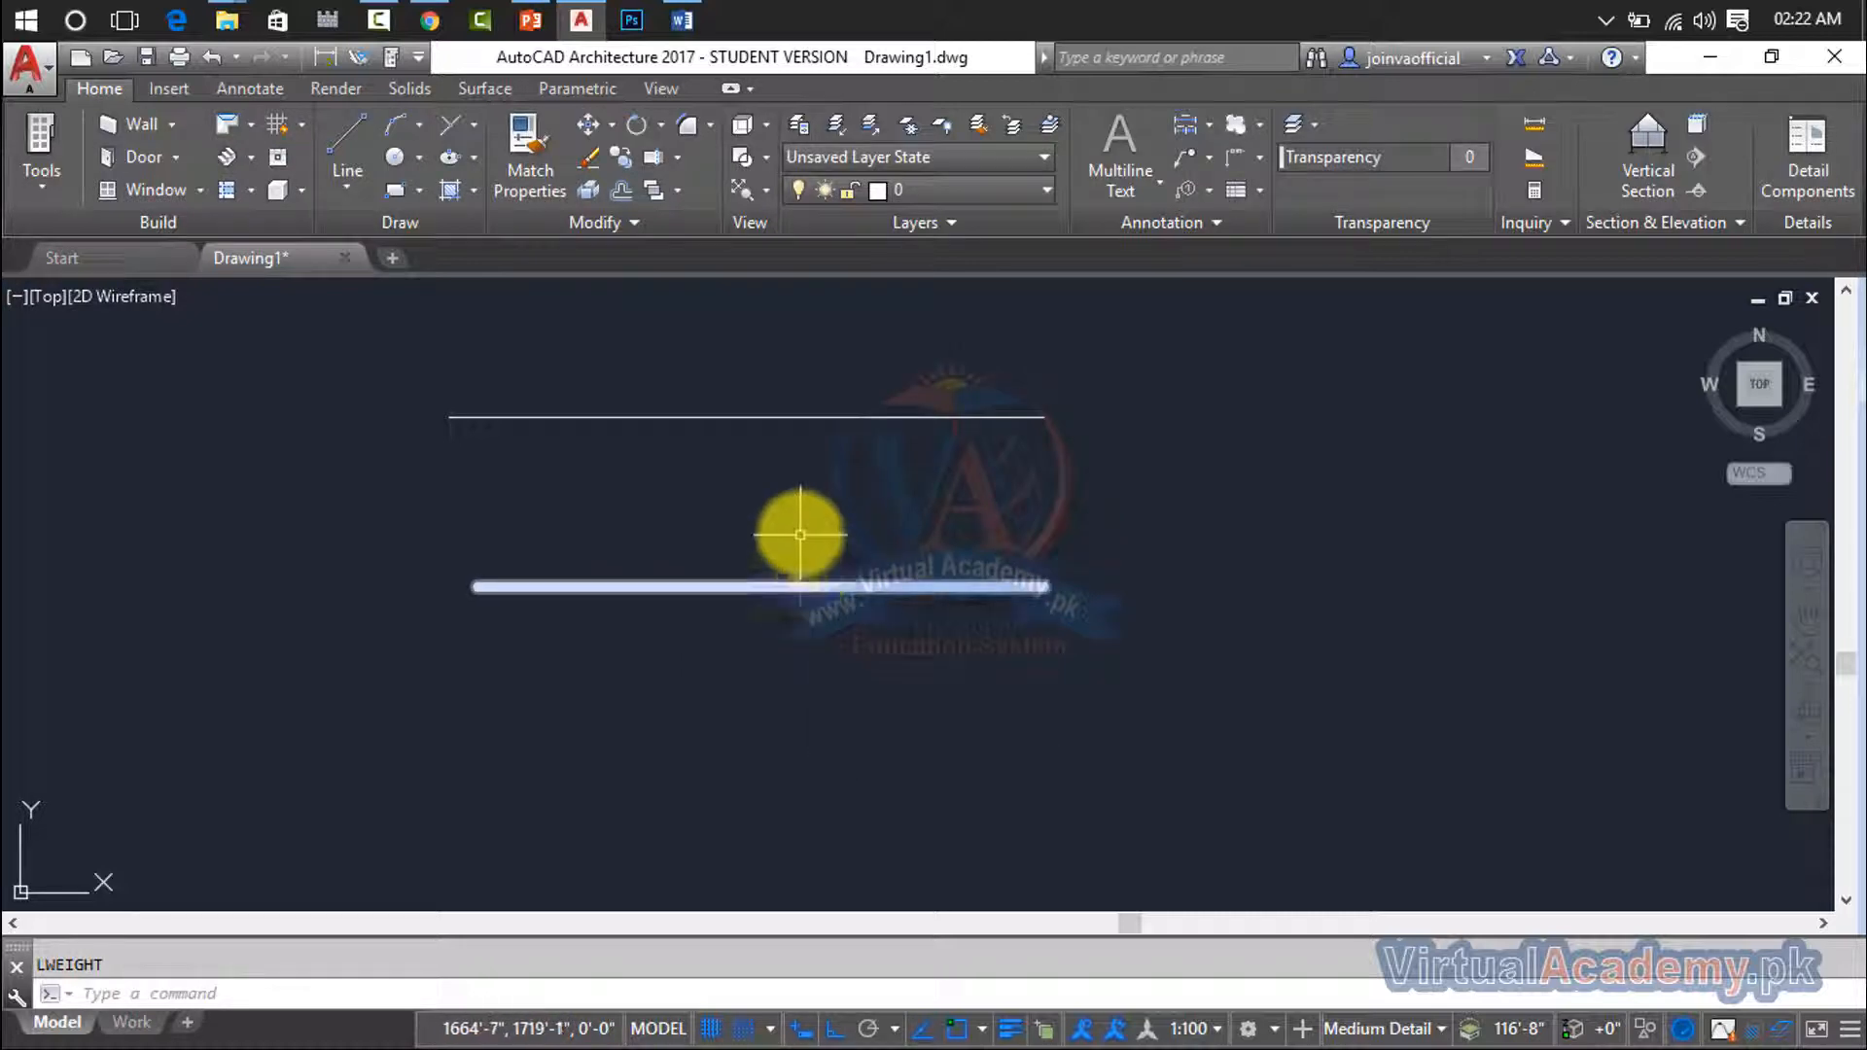
- Load the TRACKS linetype from acadiso.lin into the drawing using the LINETYPE command
text(l)
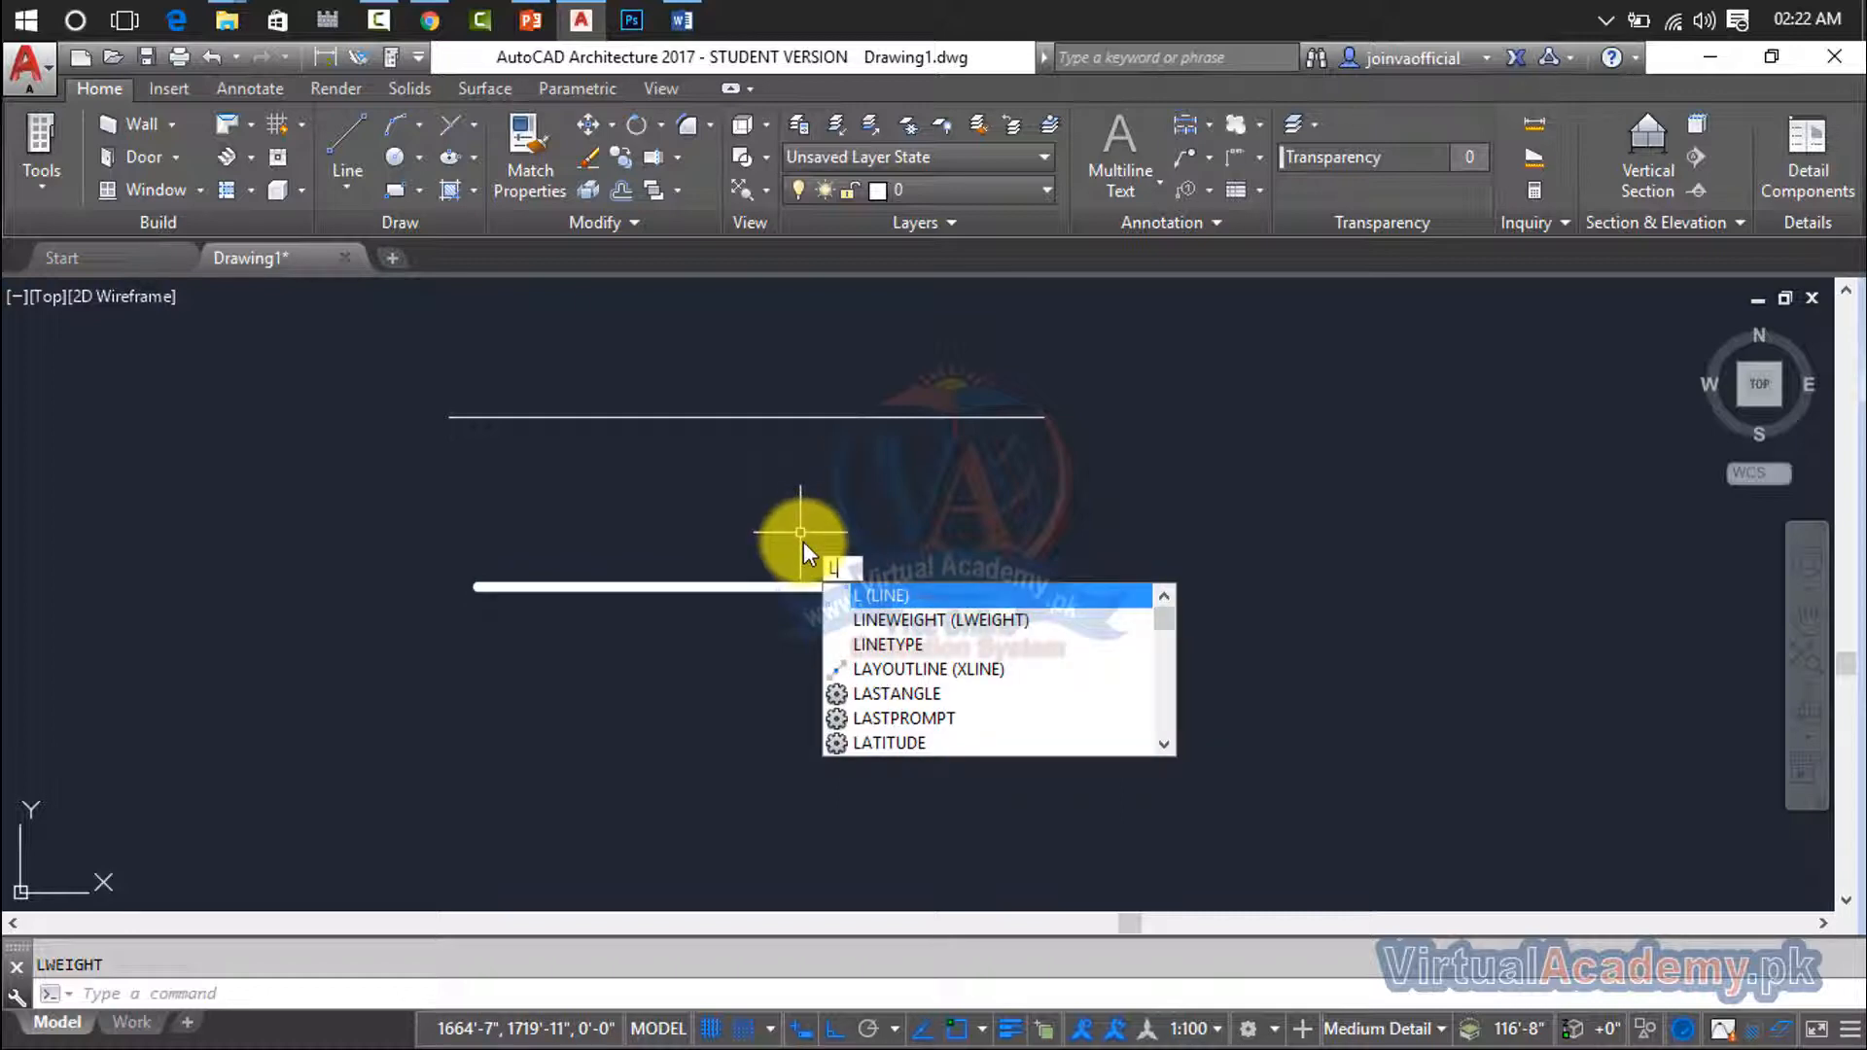
click(904, 647)
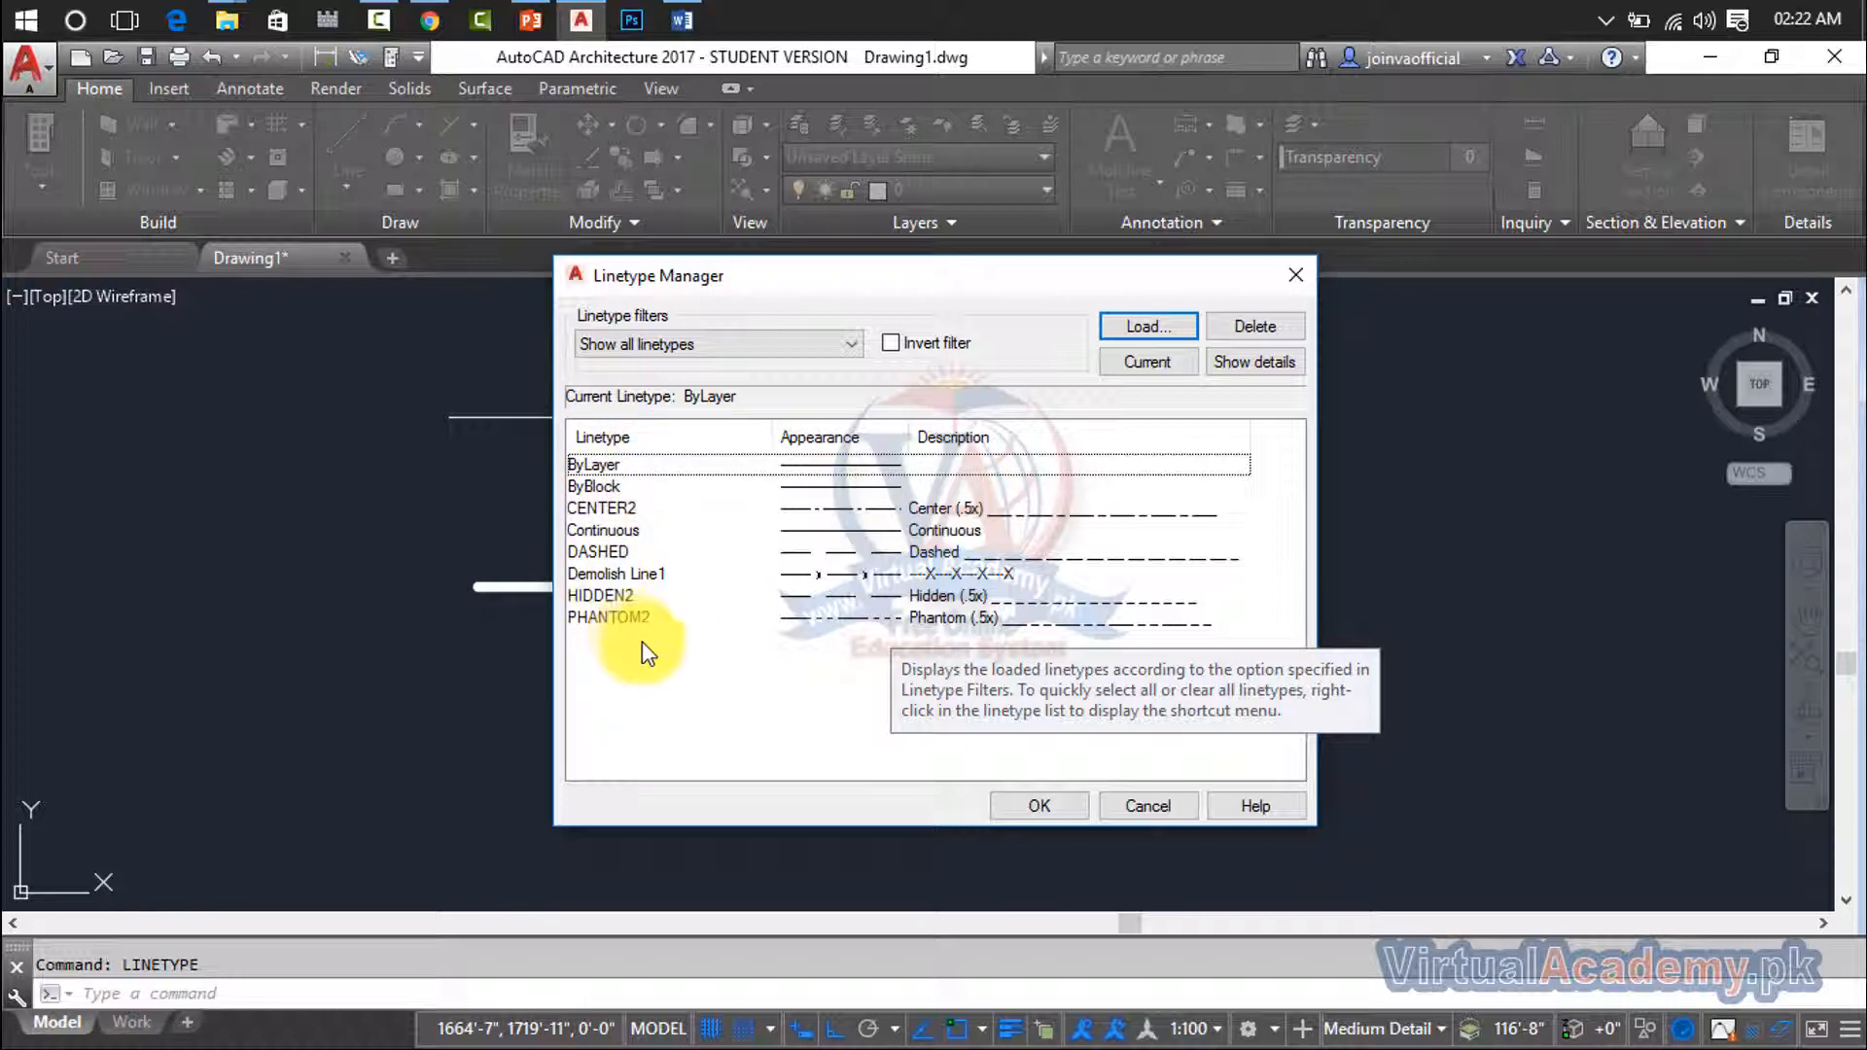
click(1152, 329)
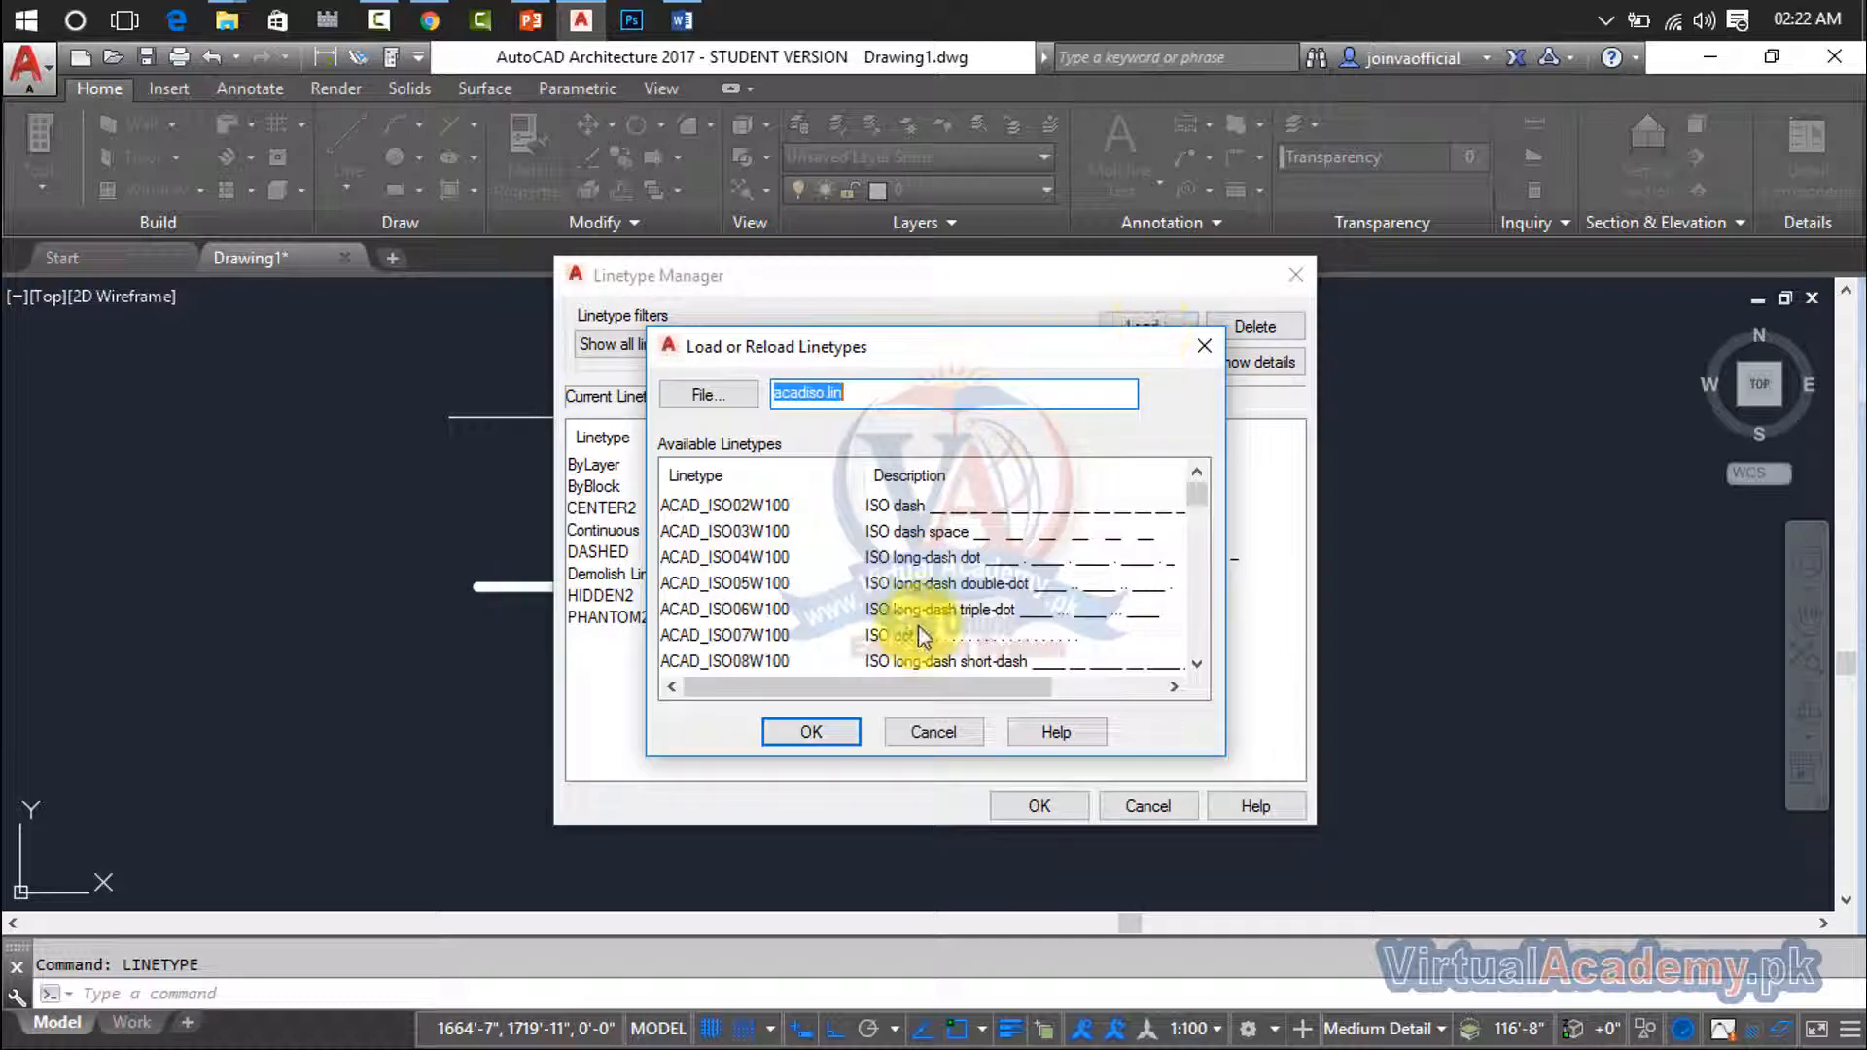
scroll(921, 637, down, 15)
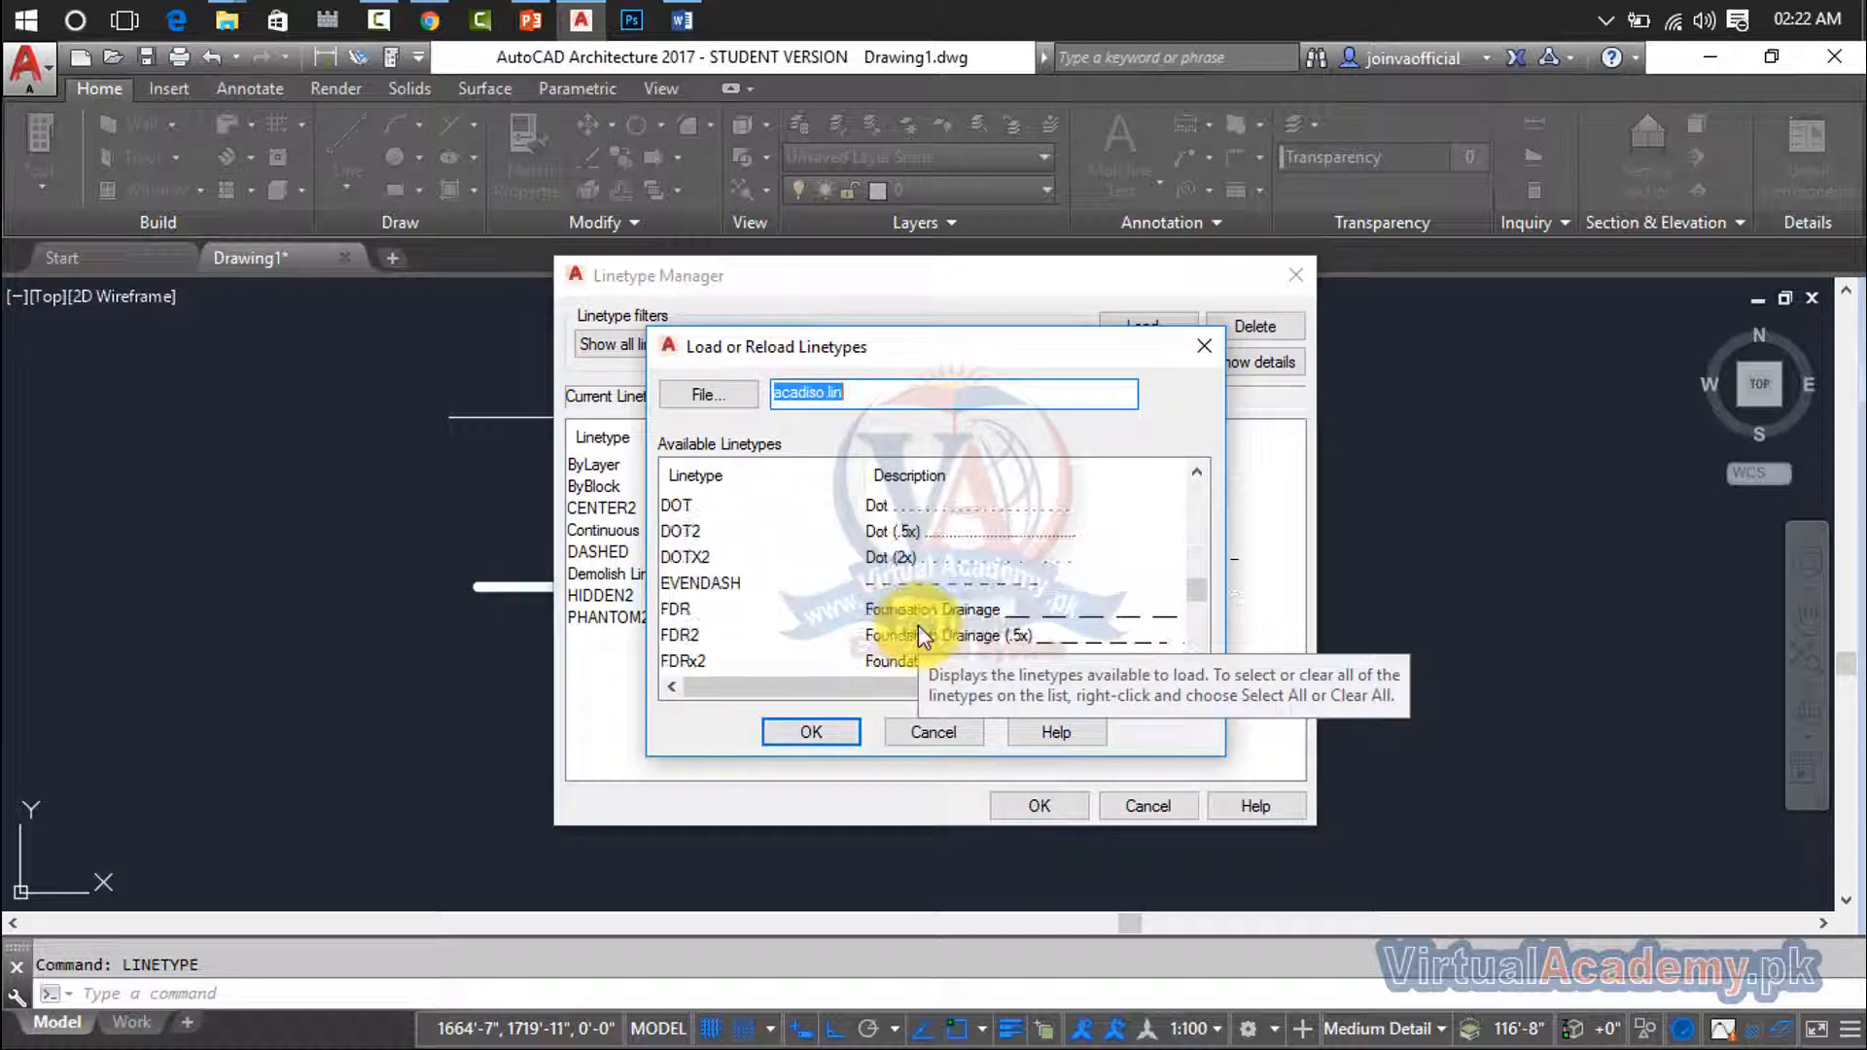
scroll(918, 626, down, 10)
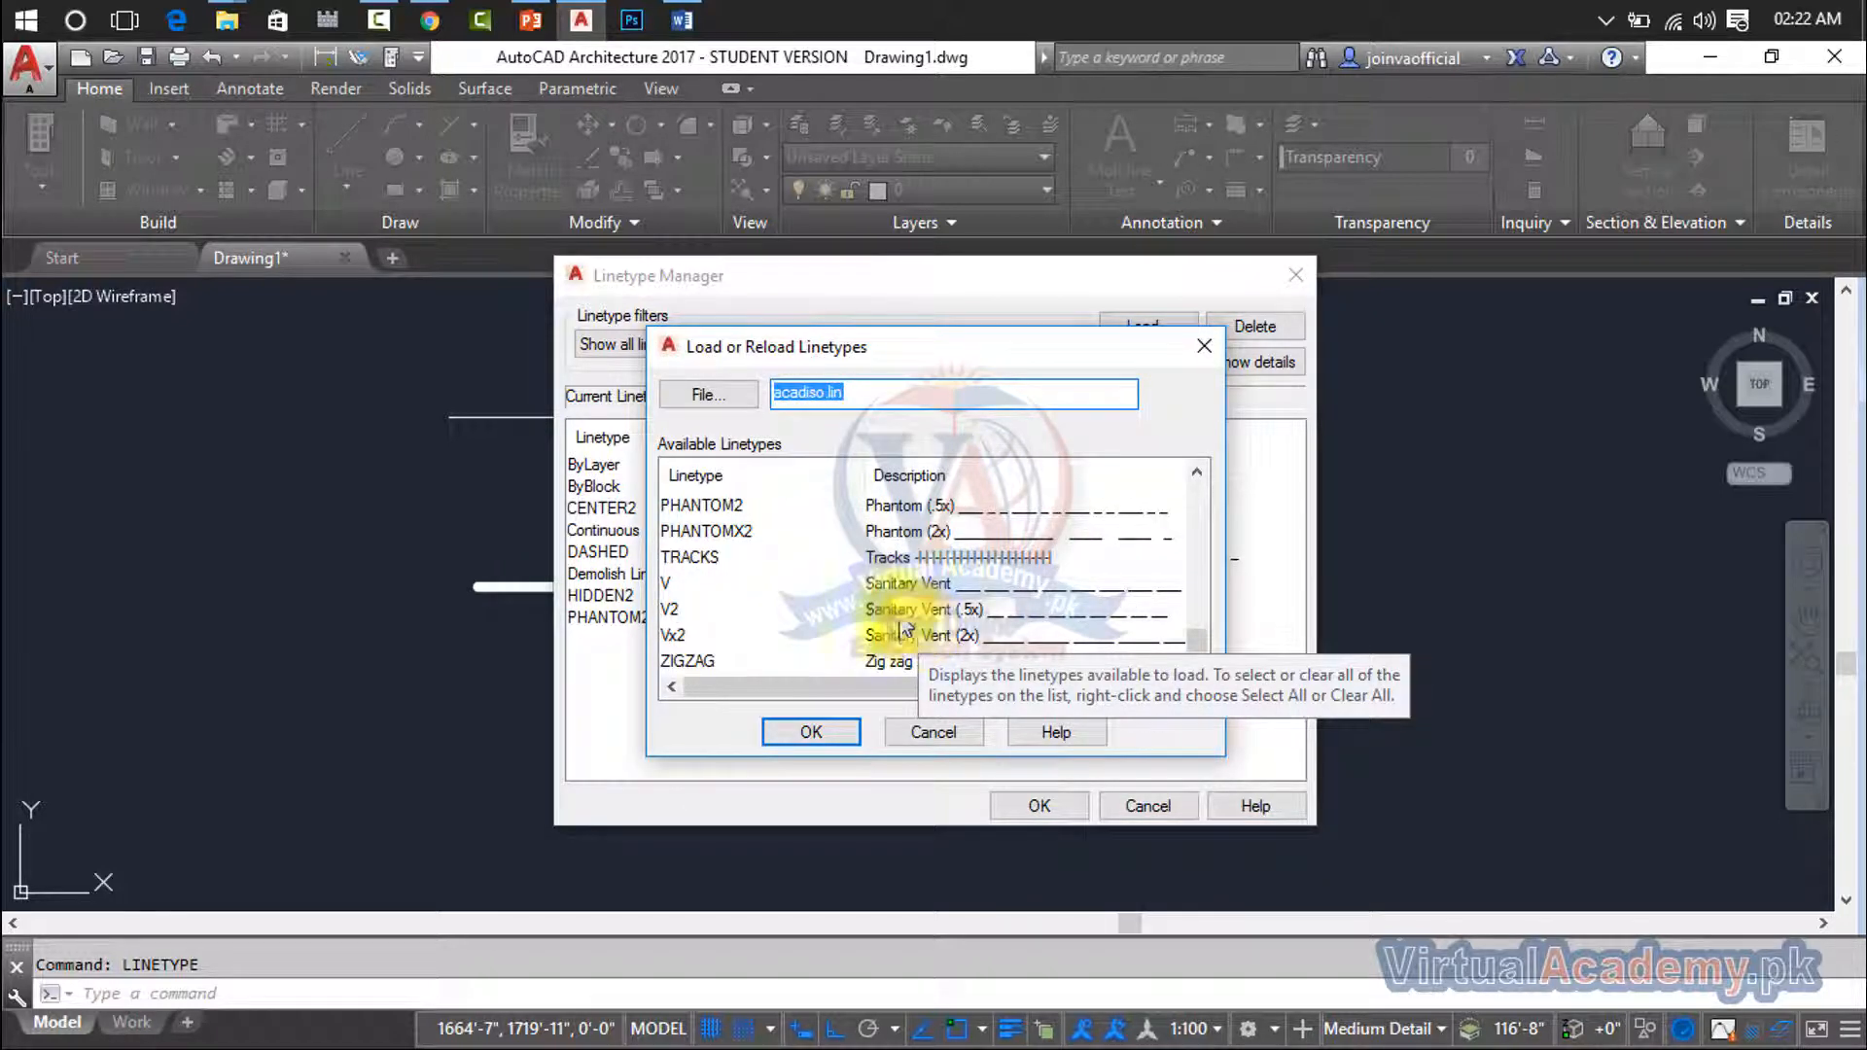
click(899, 557)
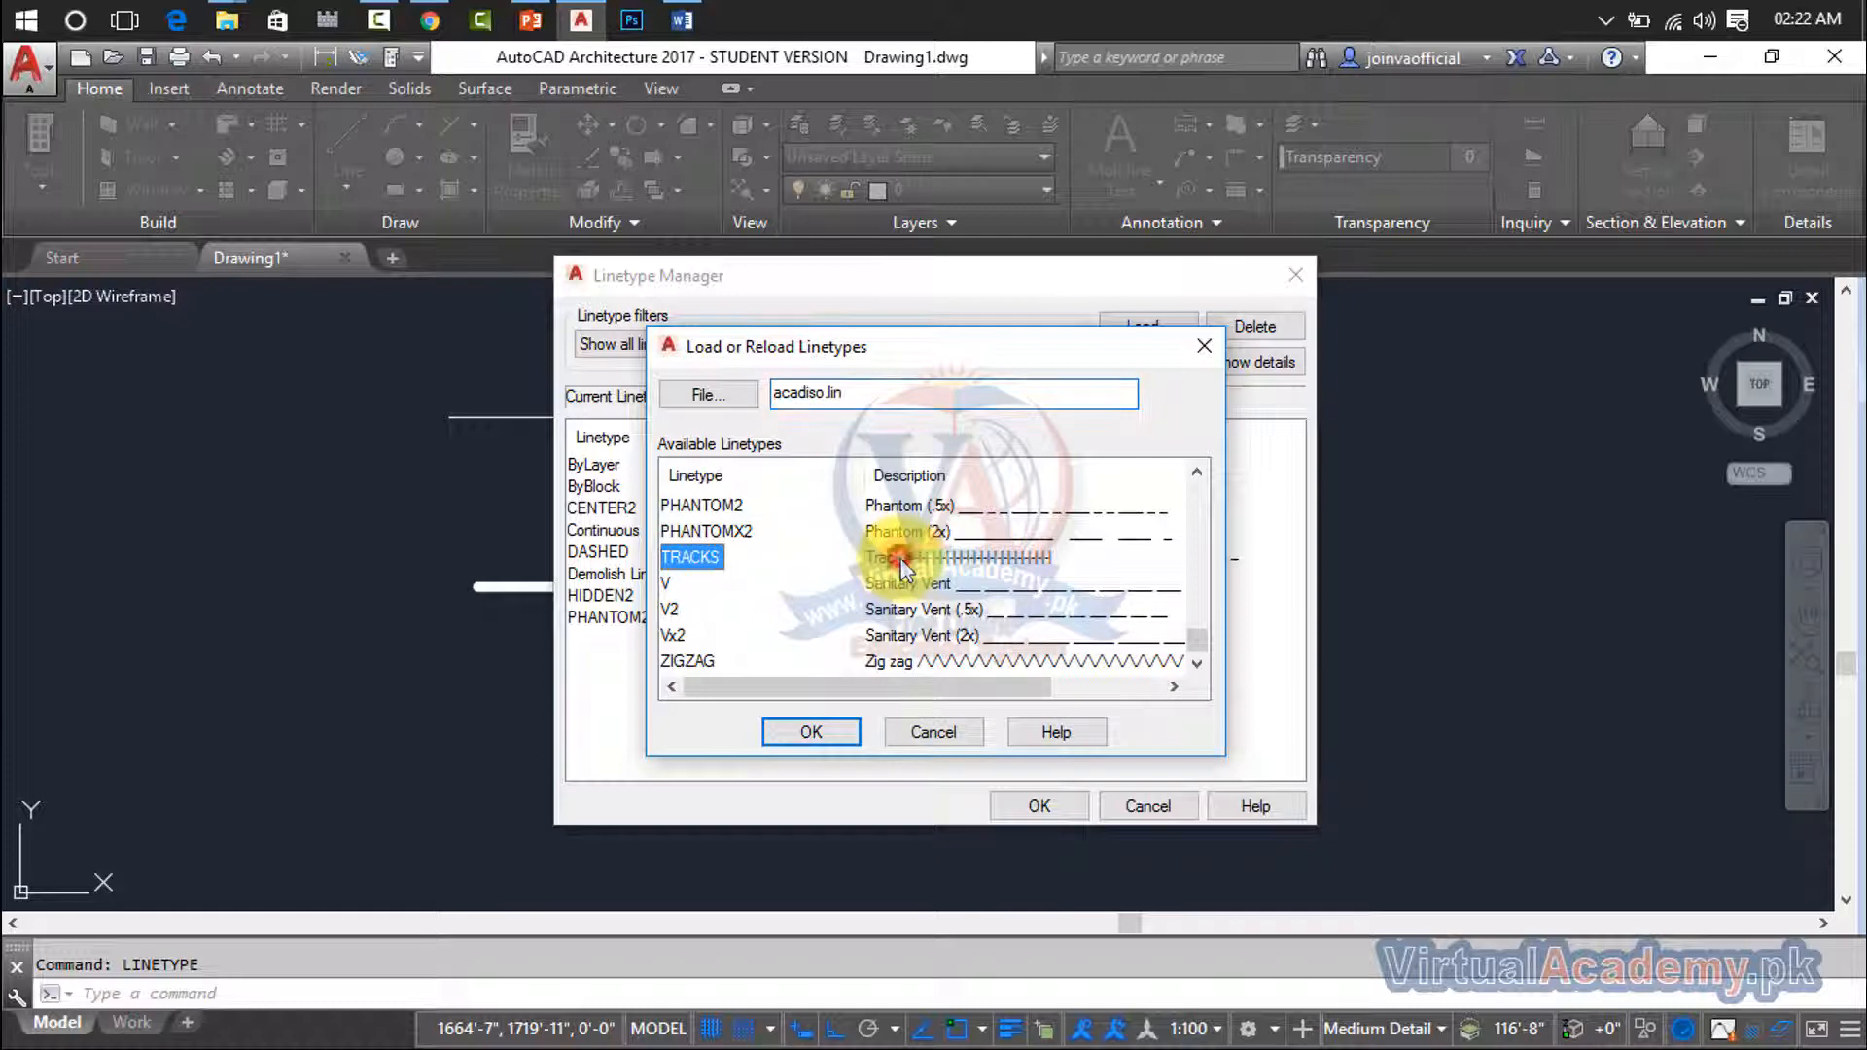
click(833, 744)
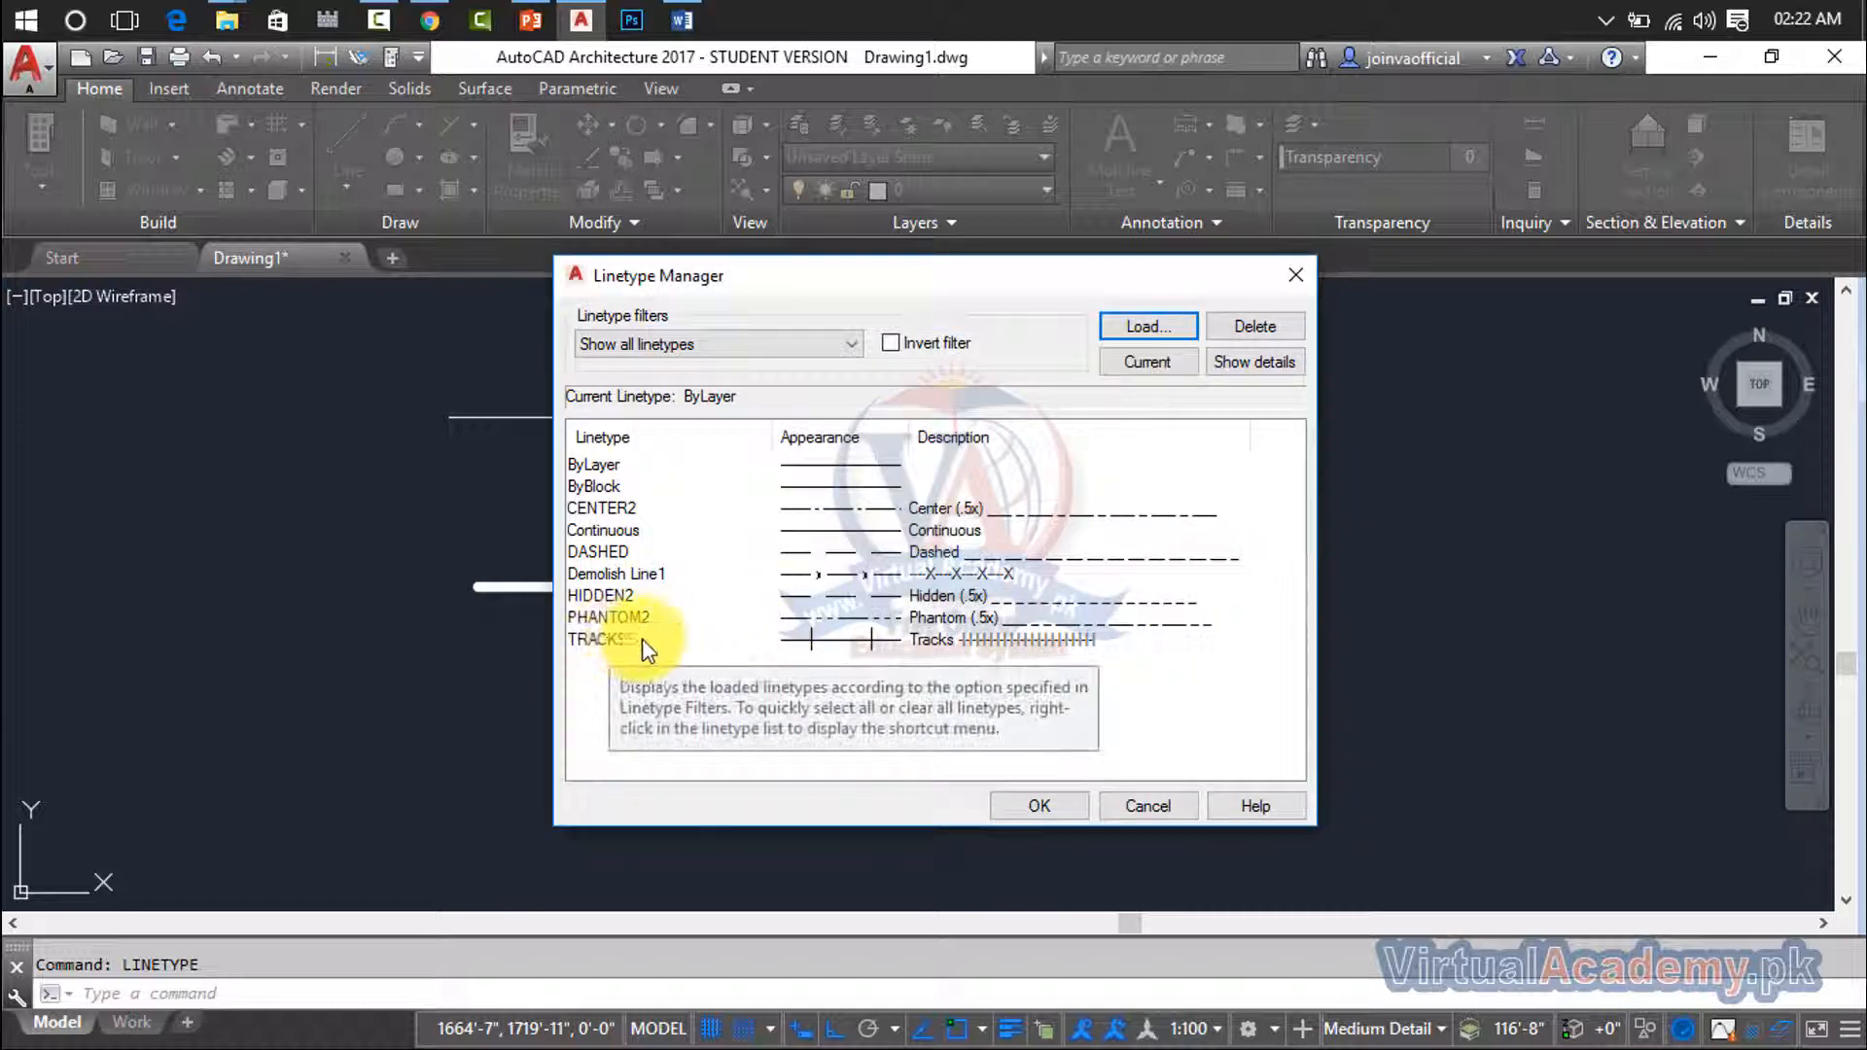
click(725, 640)
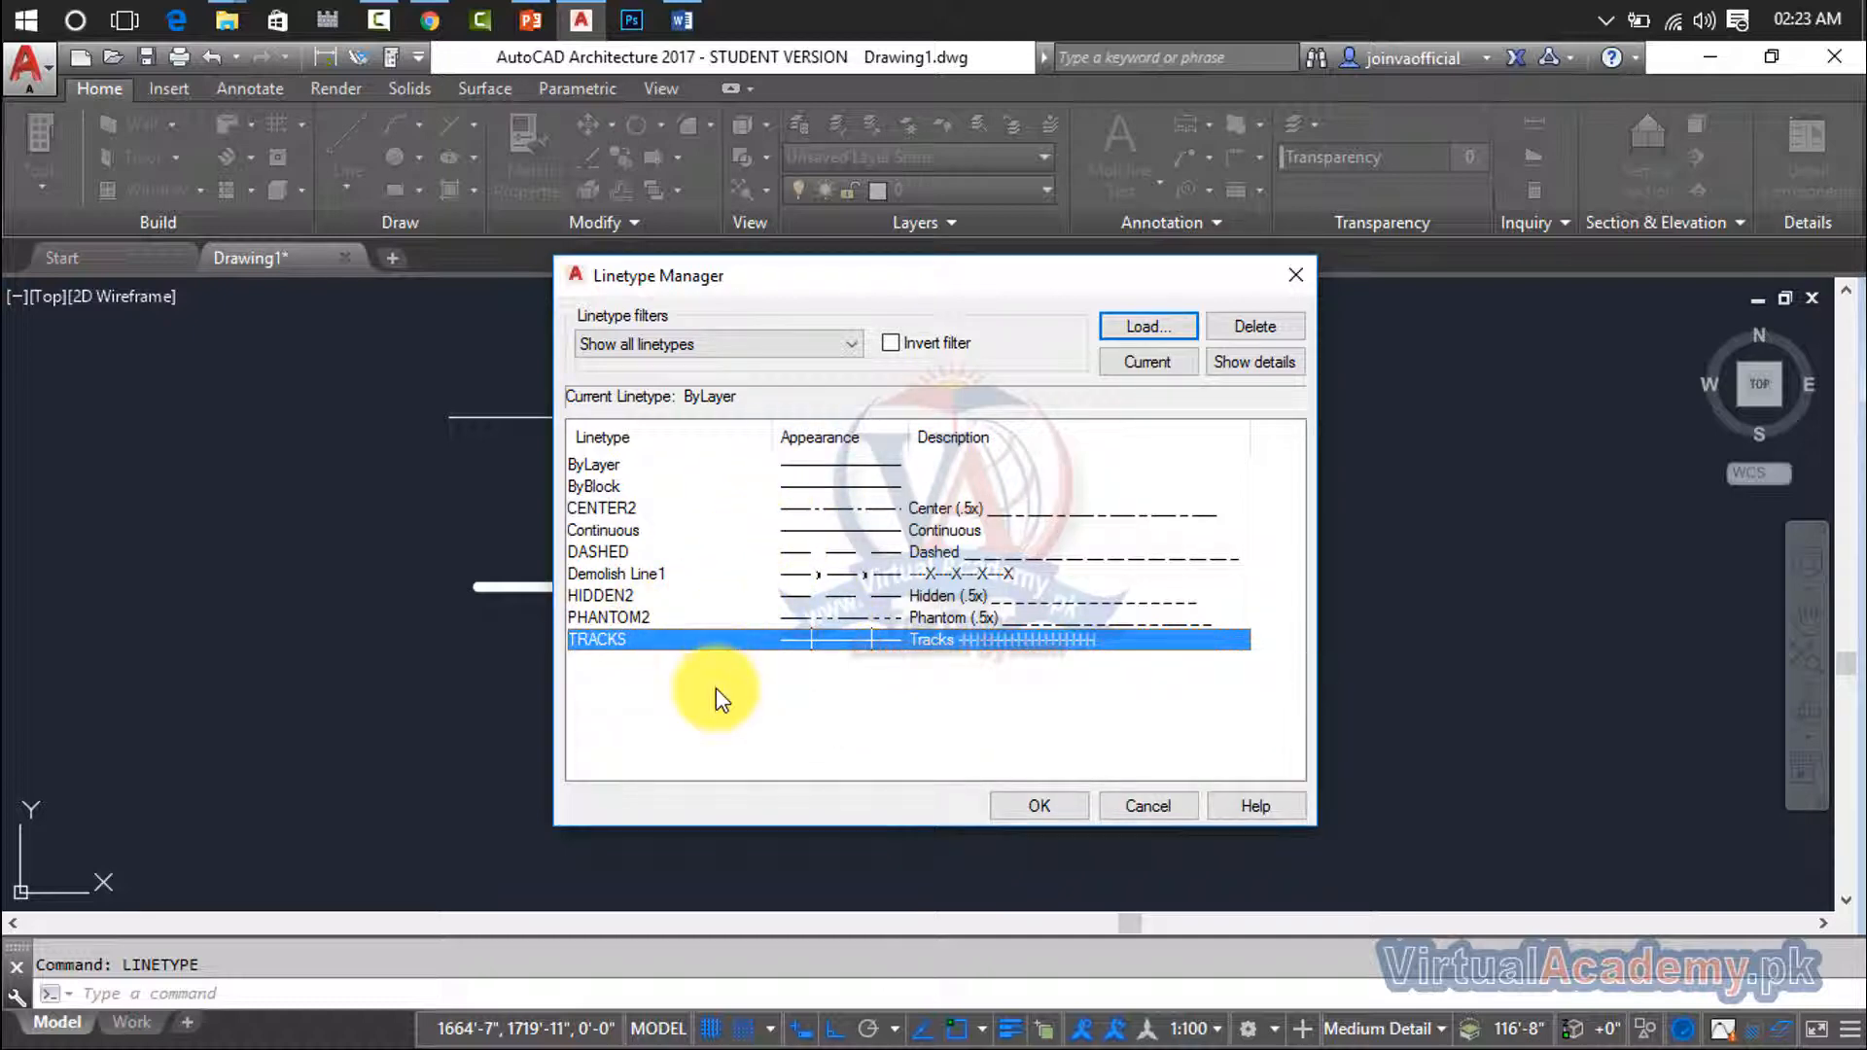
- Browse the available linetypes in acadiso.lin and load ZIGZAG into the drawing
click(1118, 324)
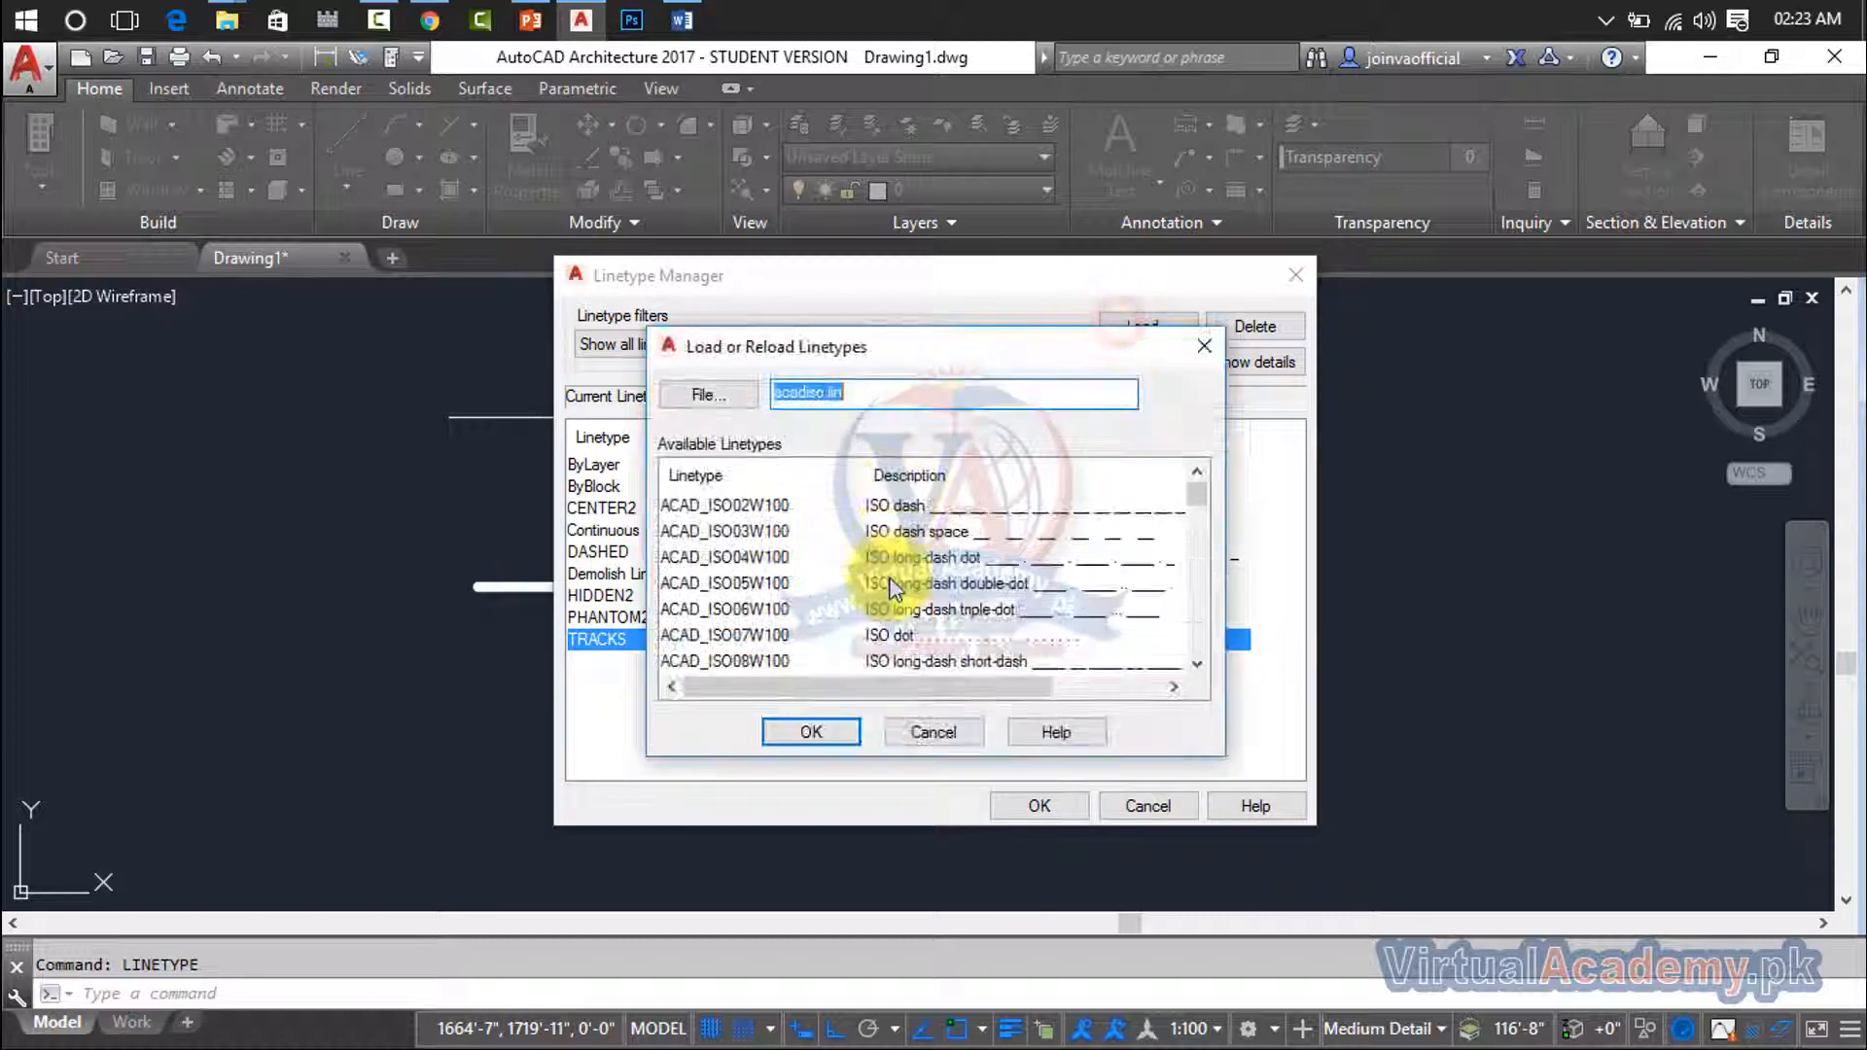
scroll(892, 588, down, 10)
scroll(892, 588, up, 1)
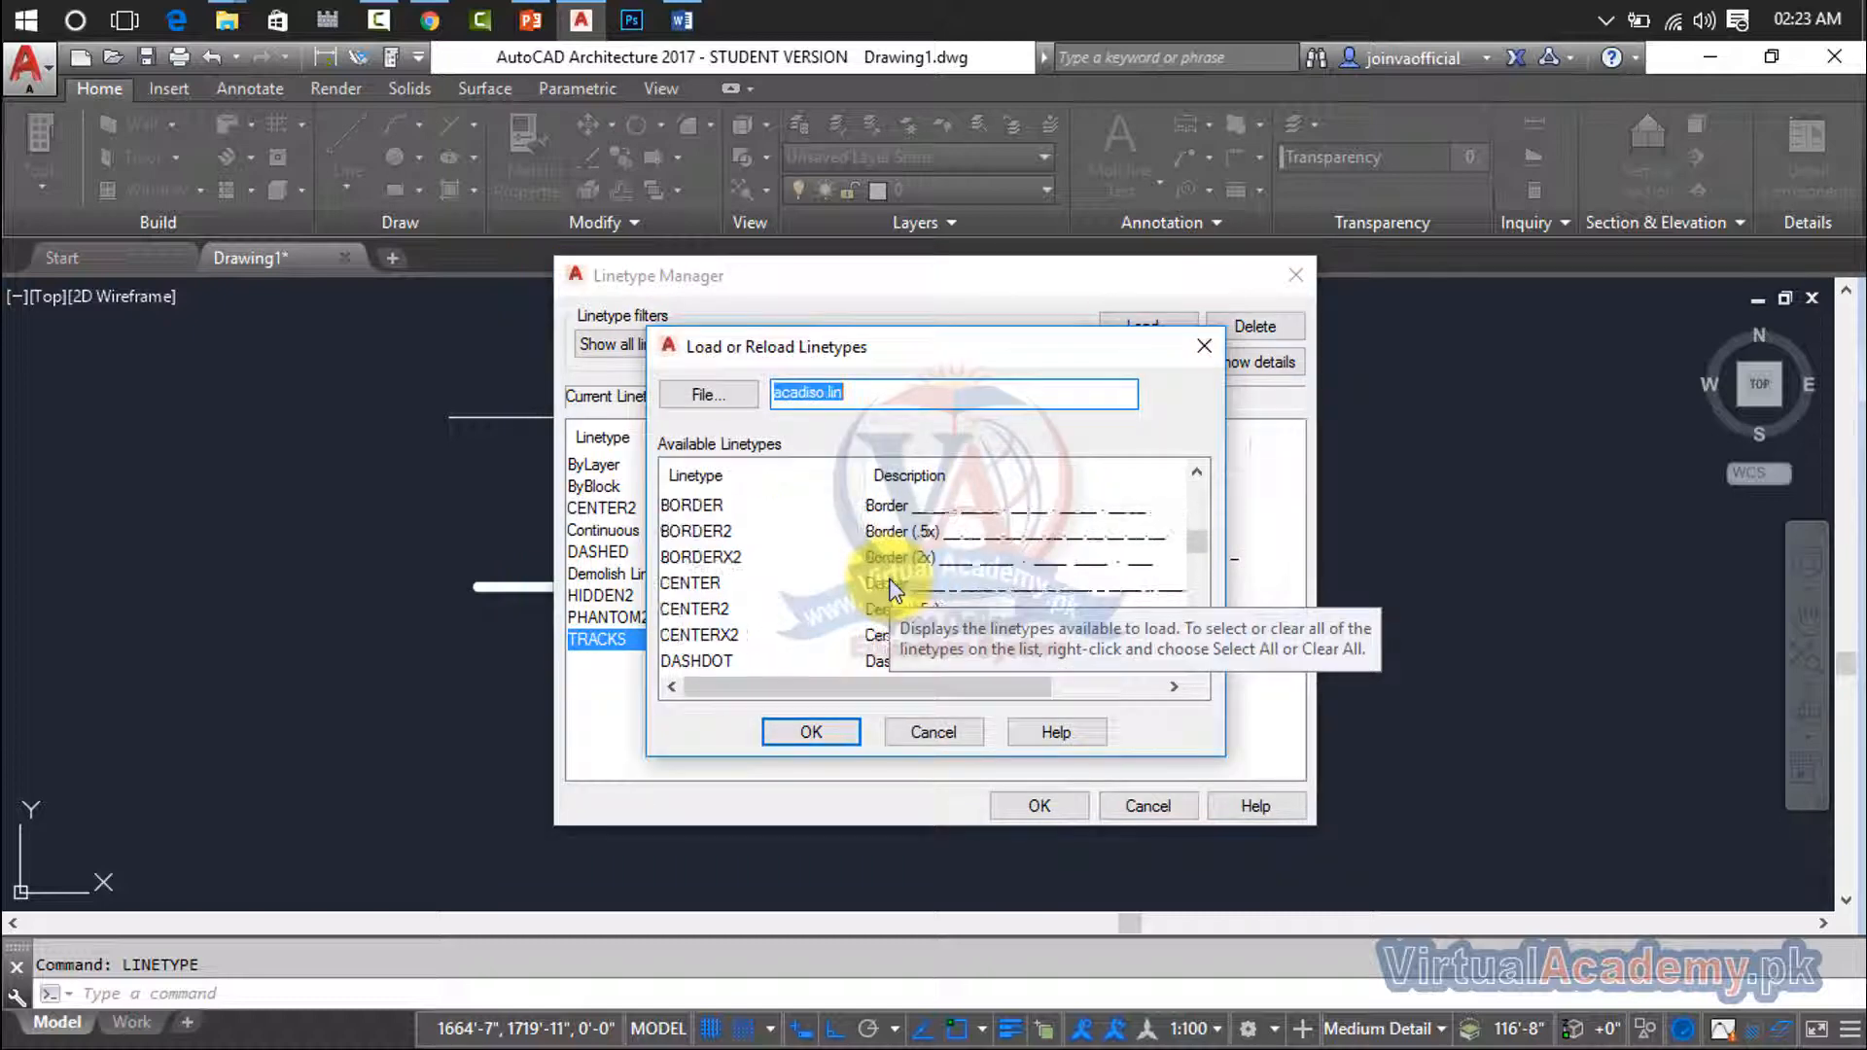
scroll(893, 588, up, 1)
scroll(893, 588, down, 2)
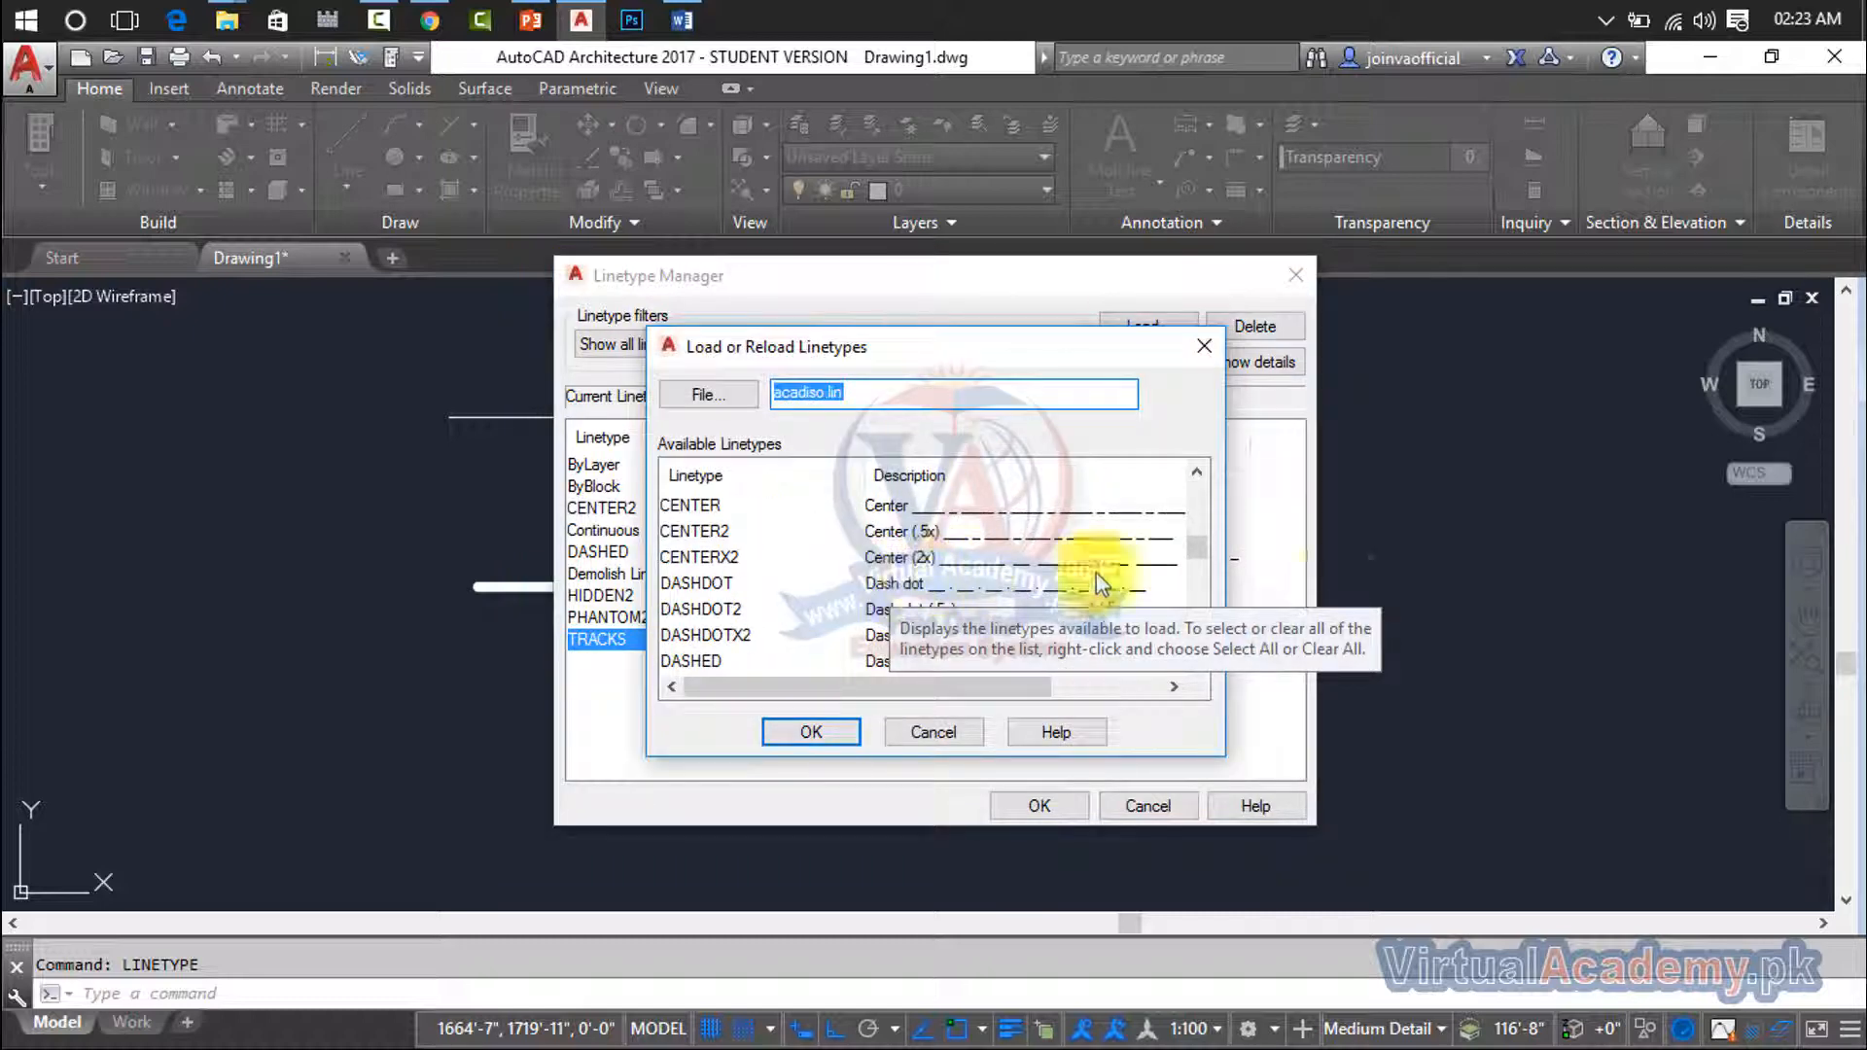
scroll(1116, 603, down, 2)
scroll(1116, 603, down, 6)
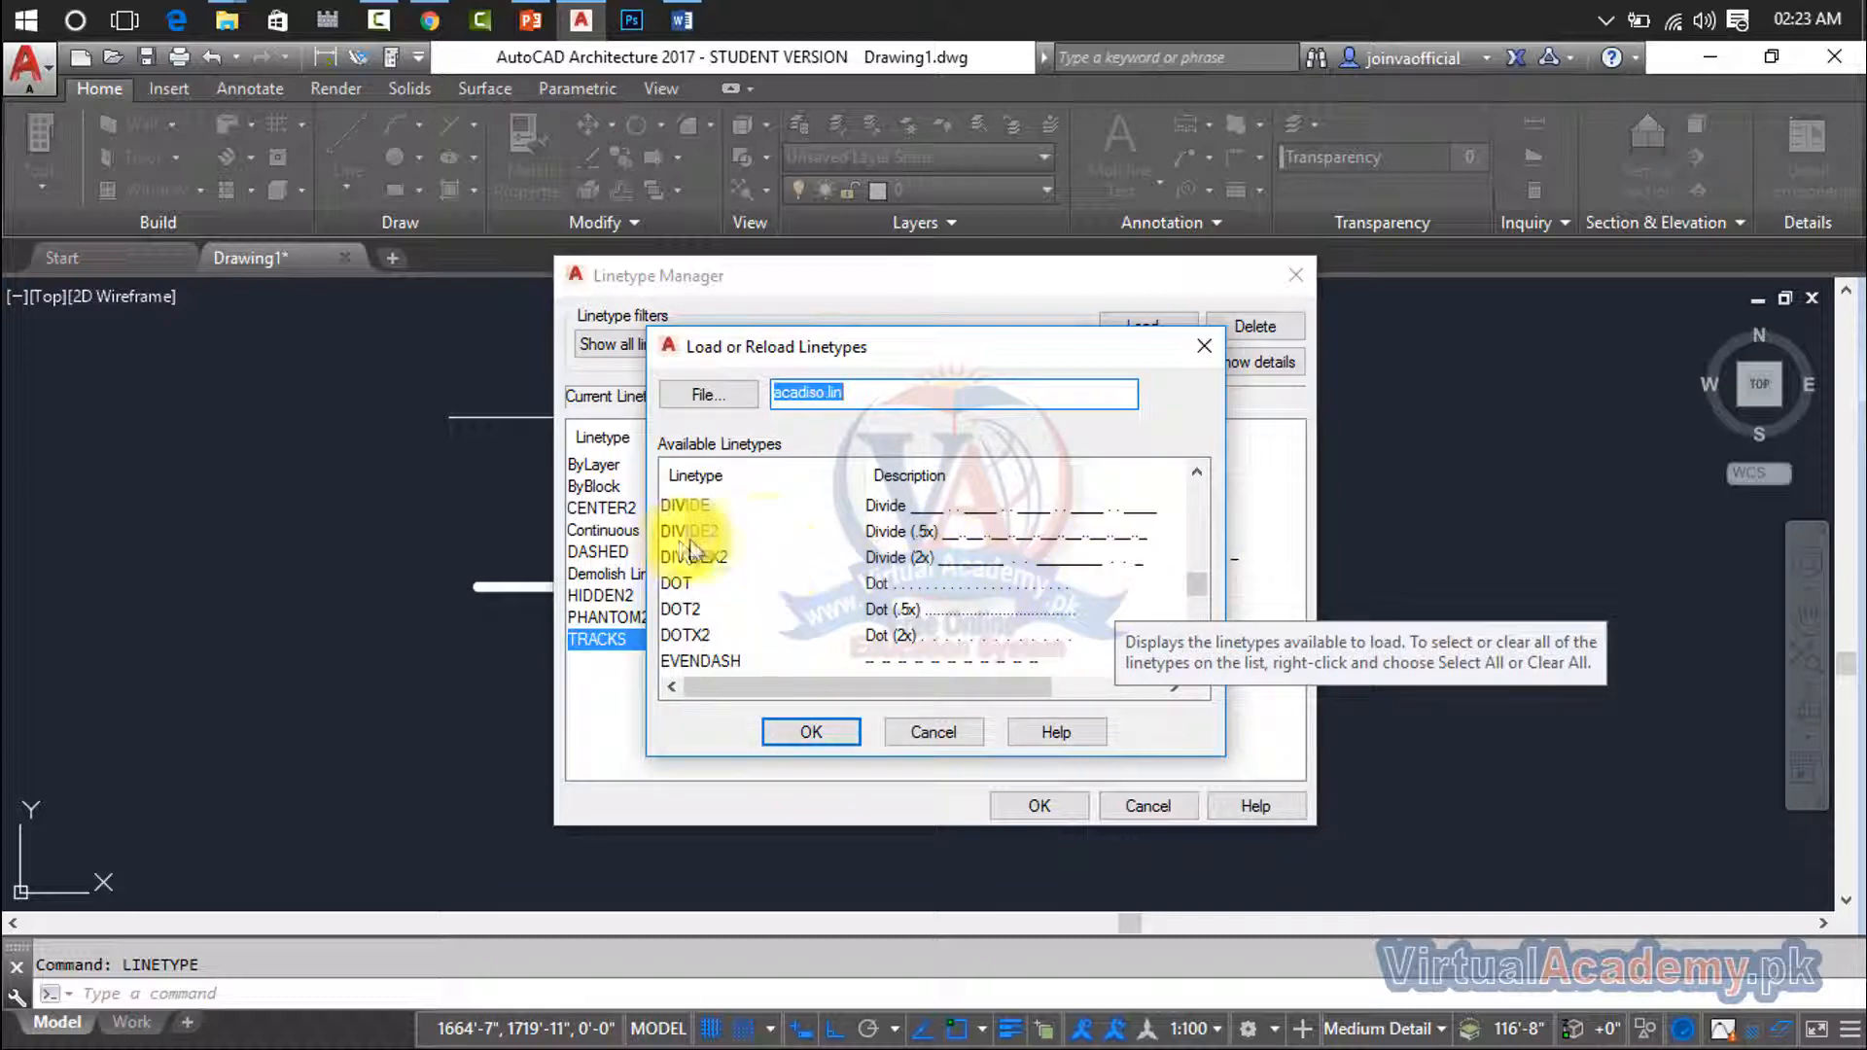
scroll(889, 542, down, 3)
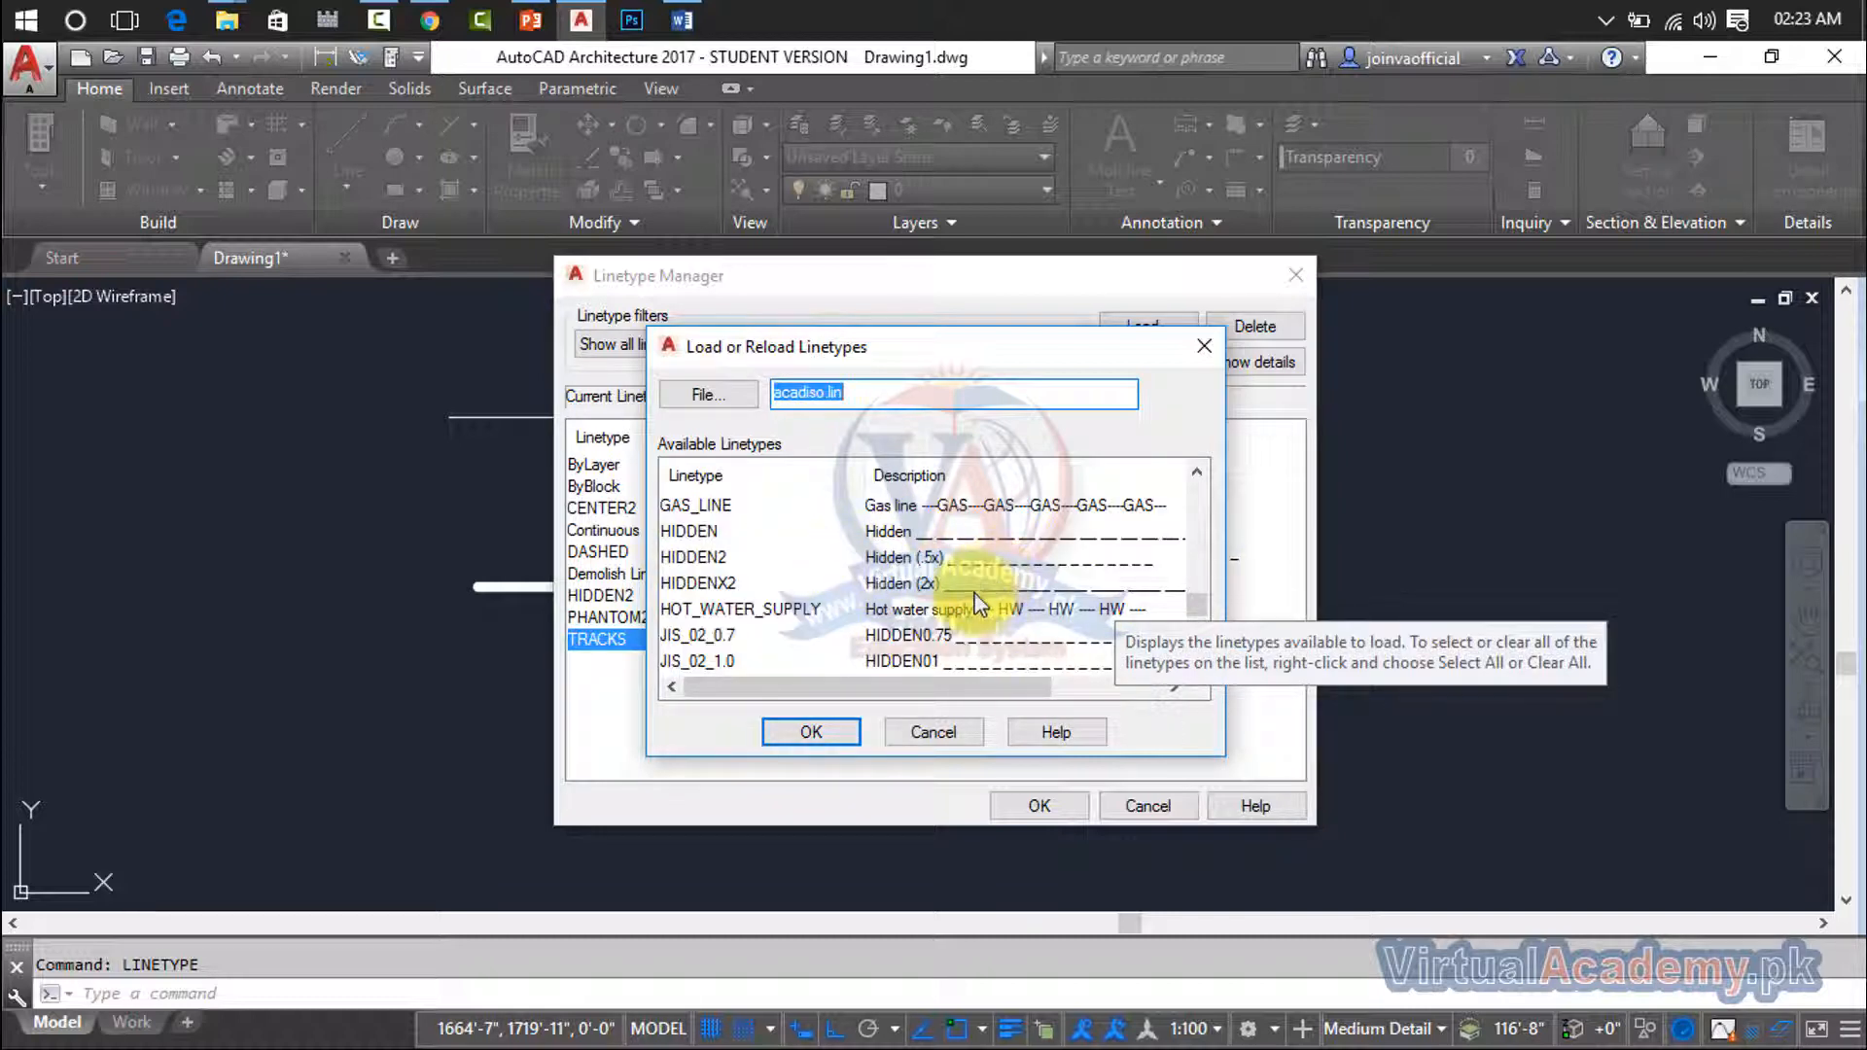
scroll(972, 601, down, 4)
scroll(977, 604, down, 3)
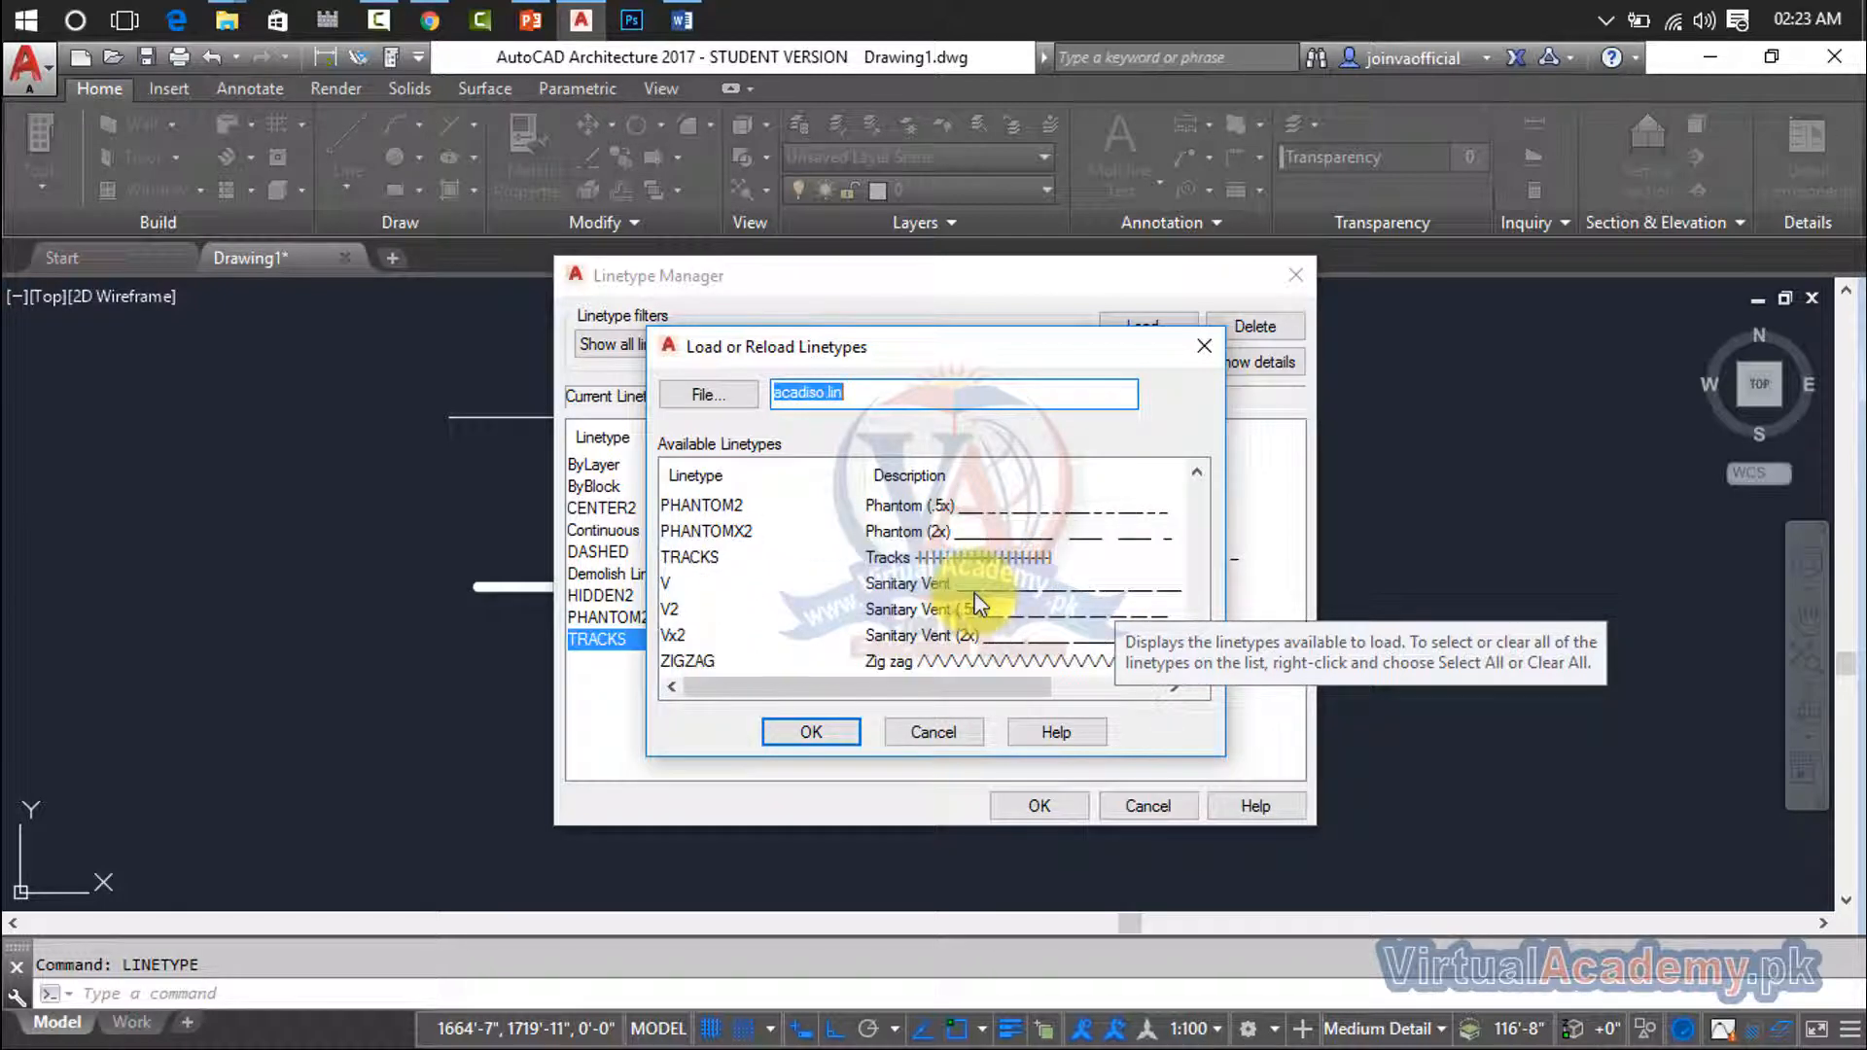
click(891, 665)
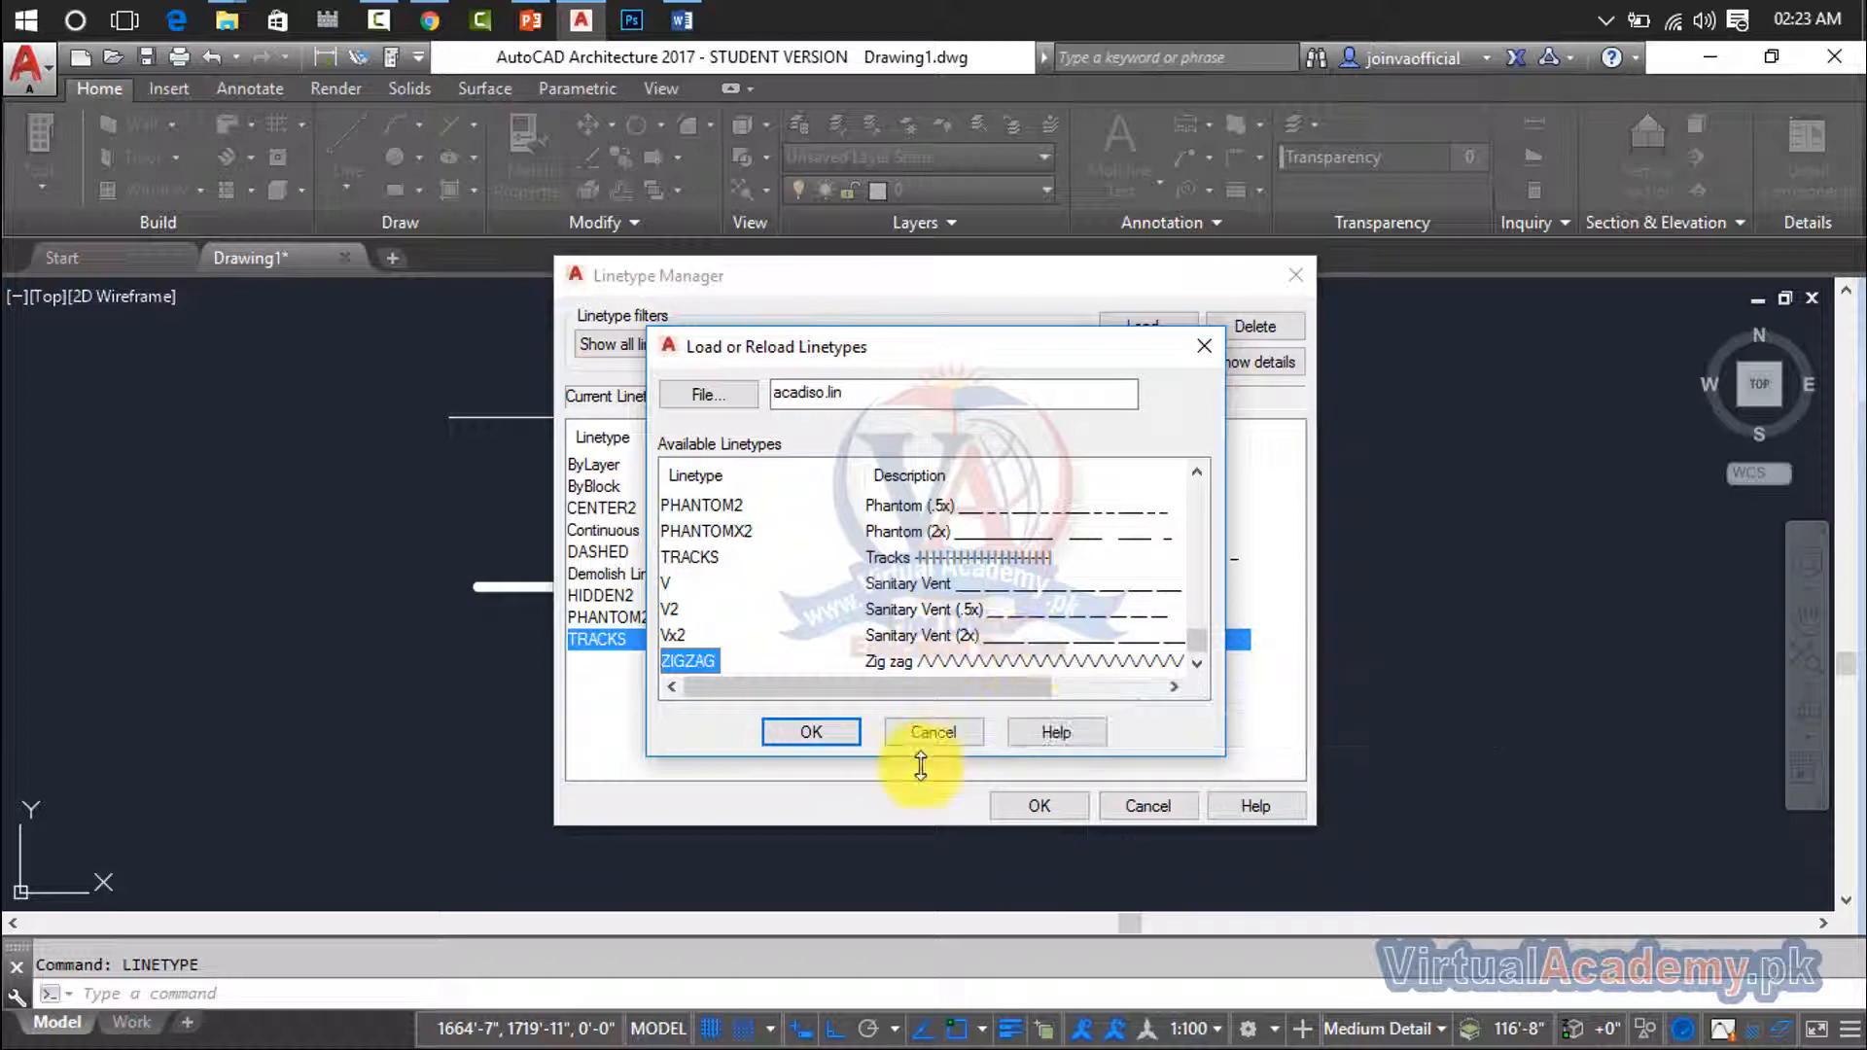
click(812, 731)
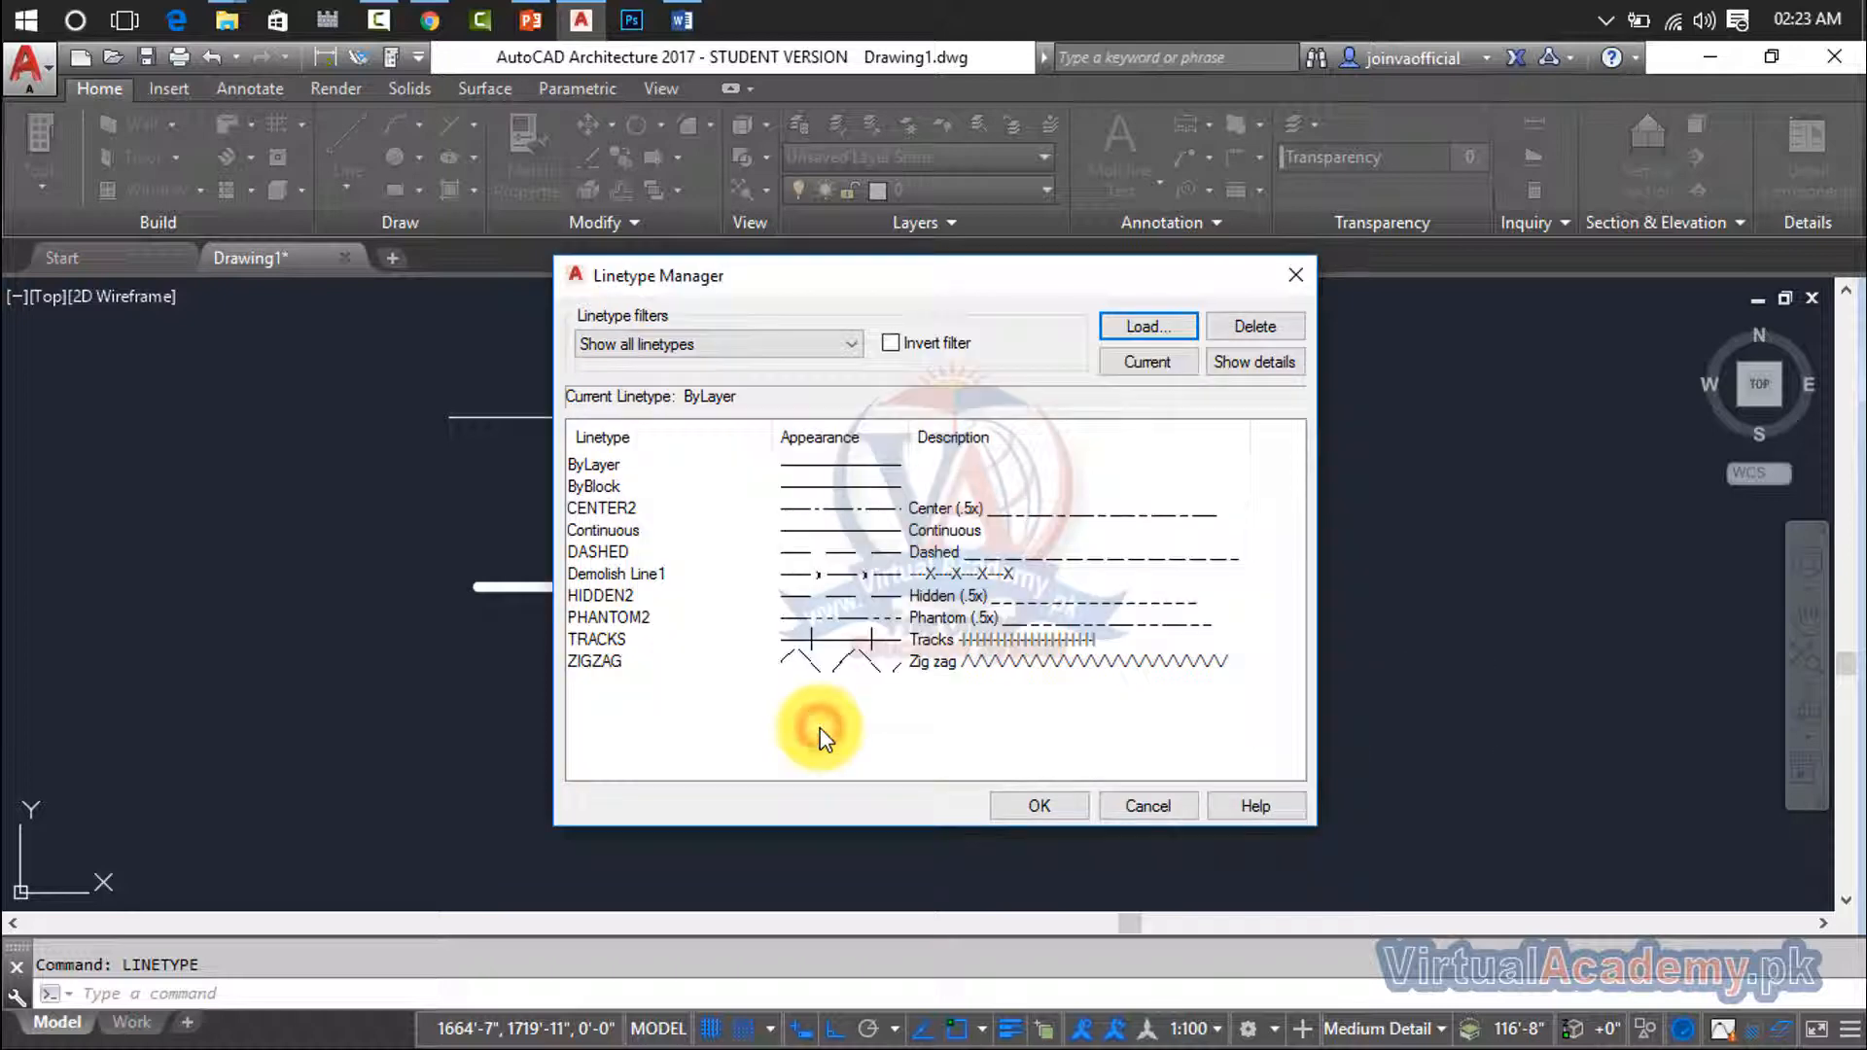
- Make ZIGZAG the current linetype and close the Linetype Manager
click(921, 662)
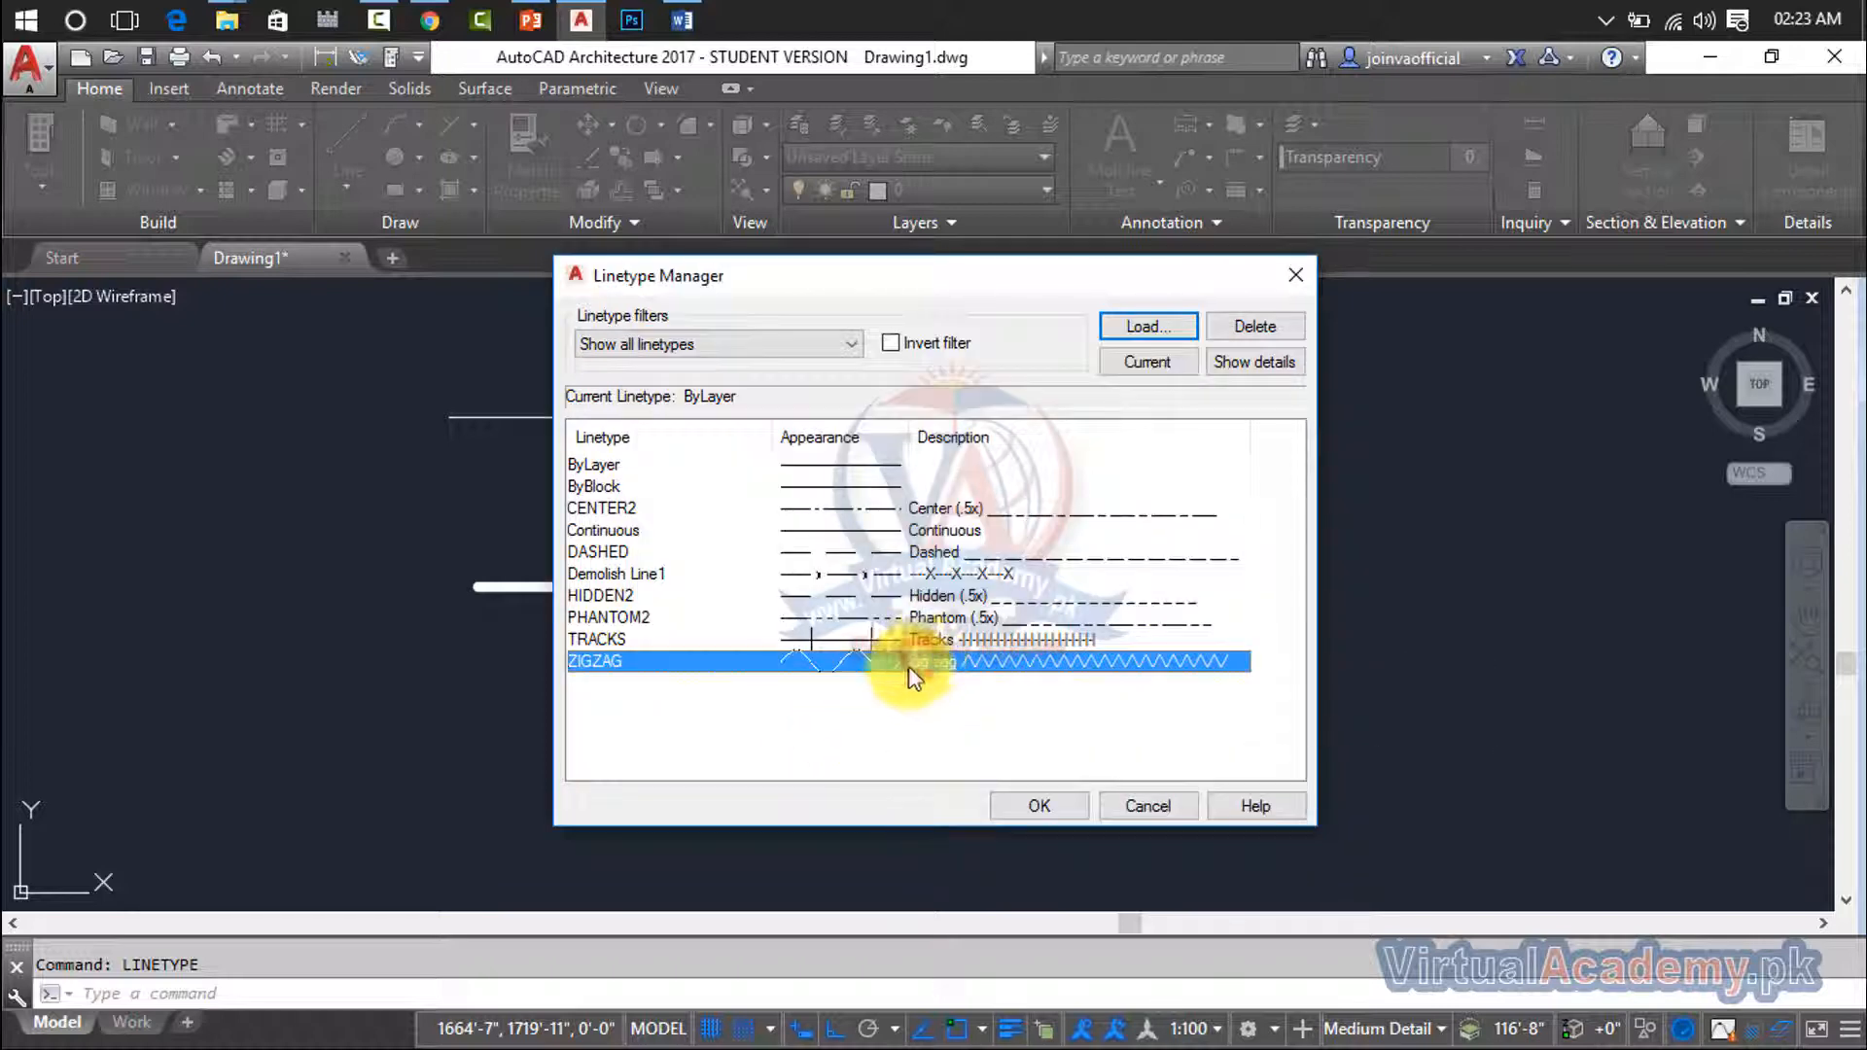
click(1142, 331)
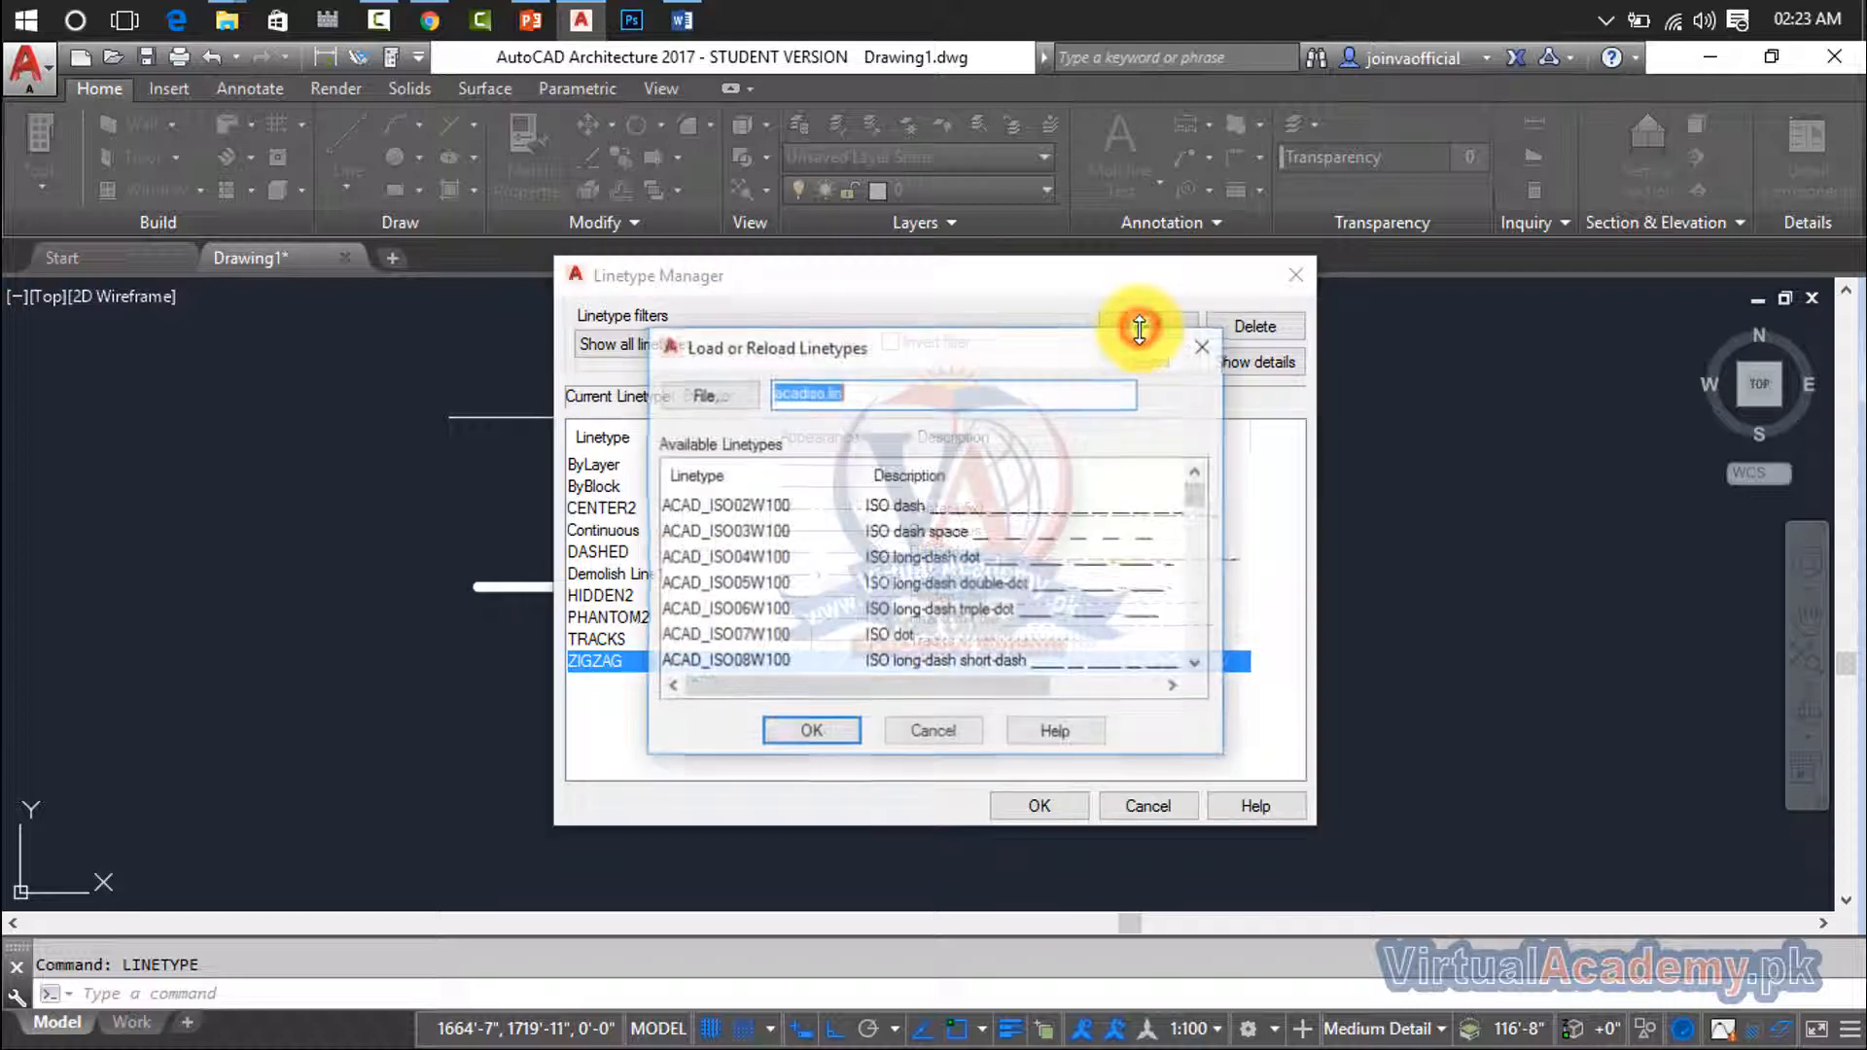
click(949, 735)
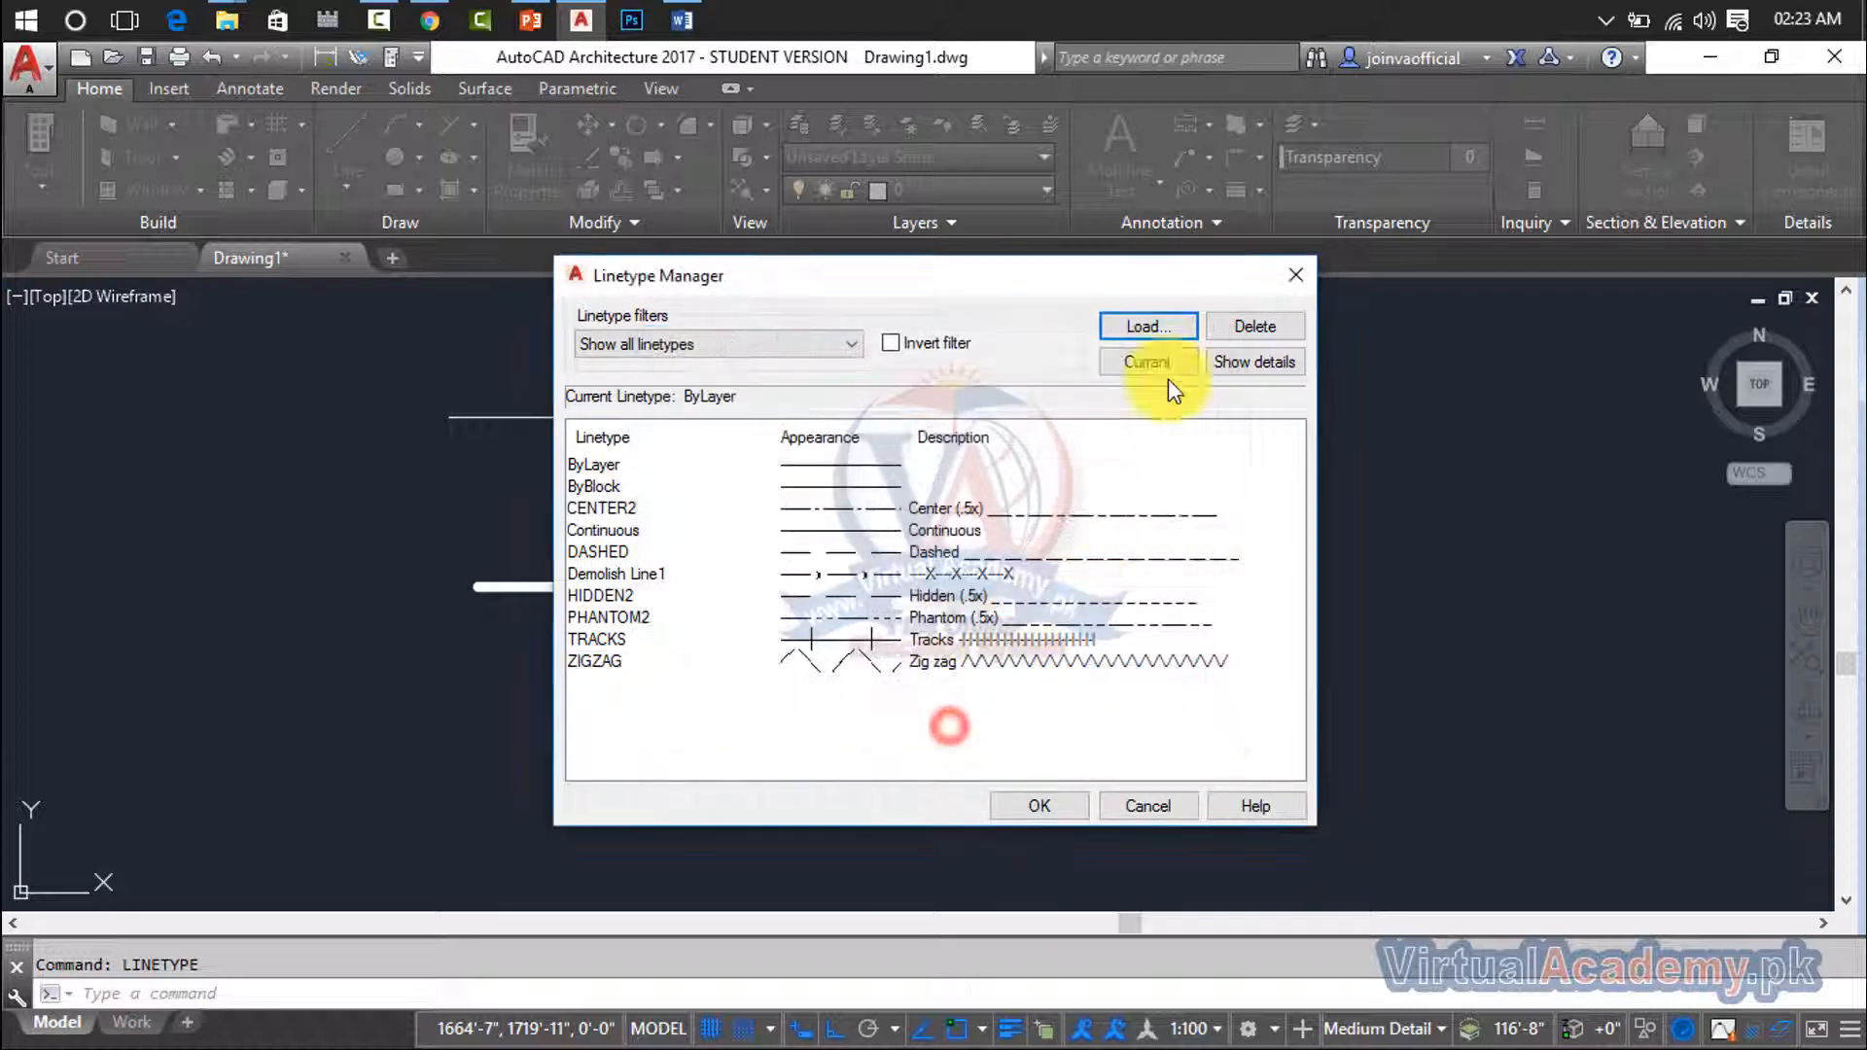
click(938, 658)
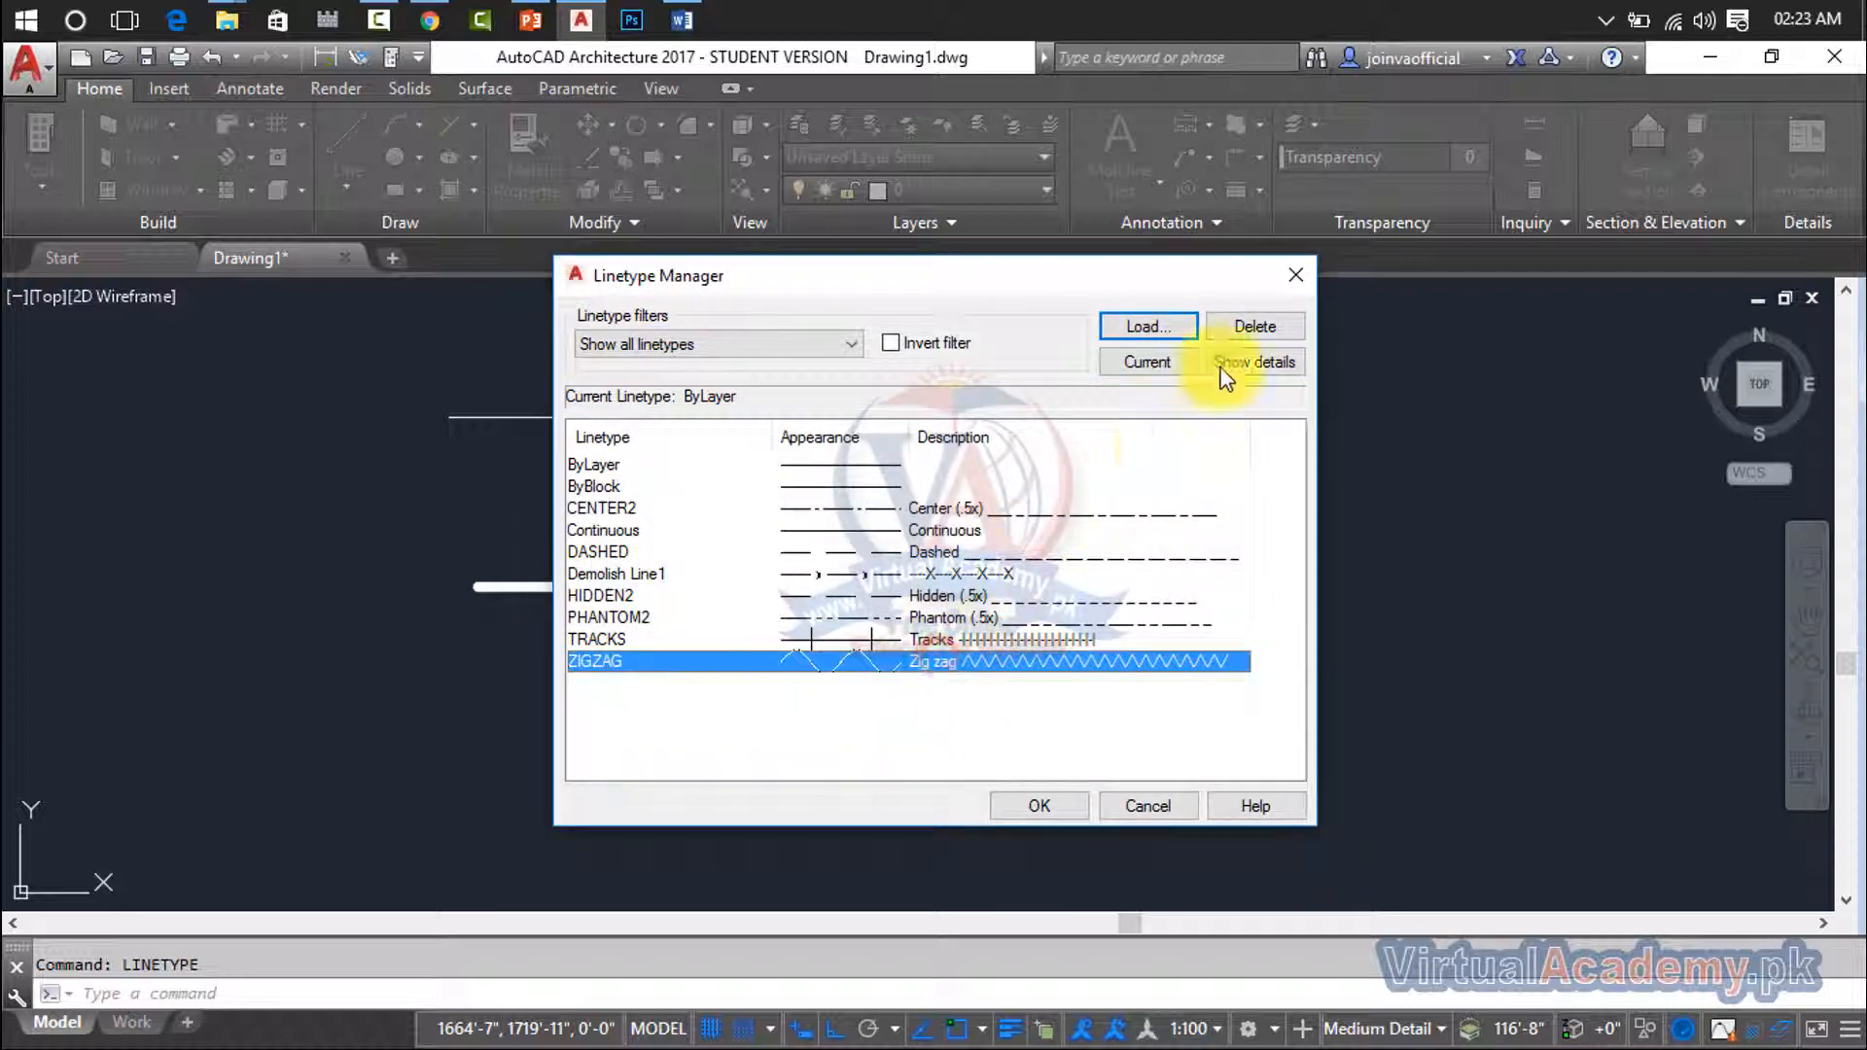
click(1170, 363)
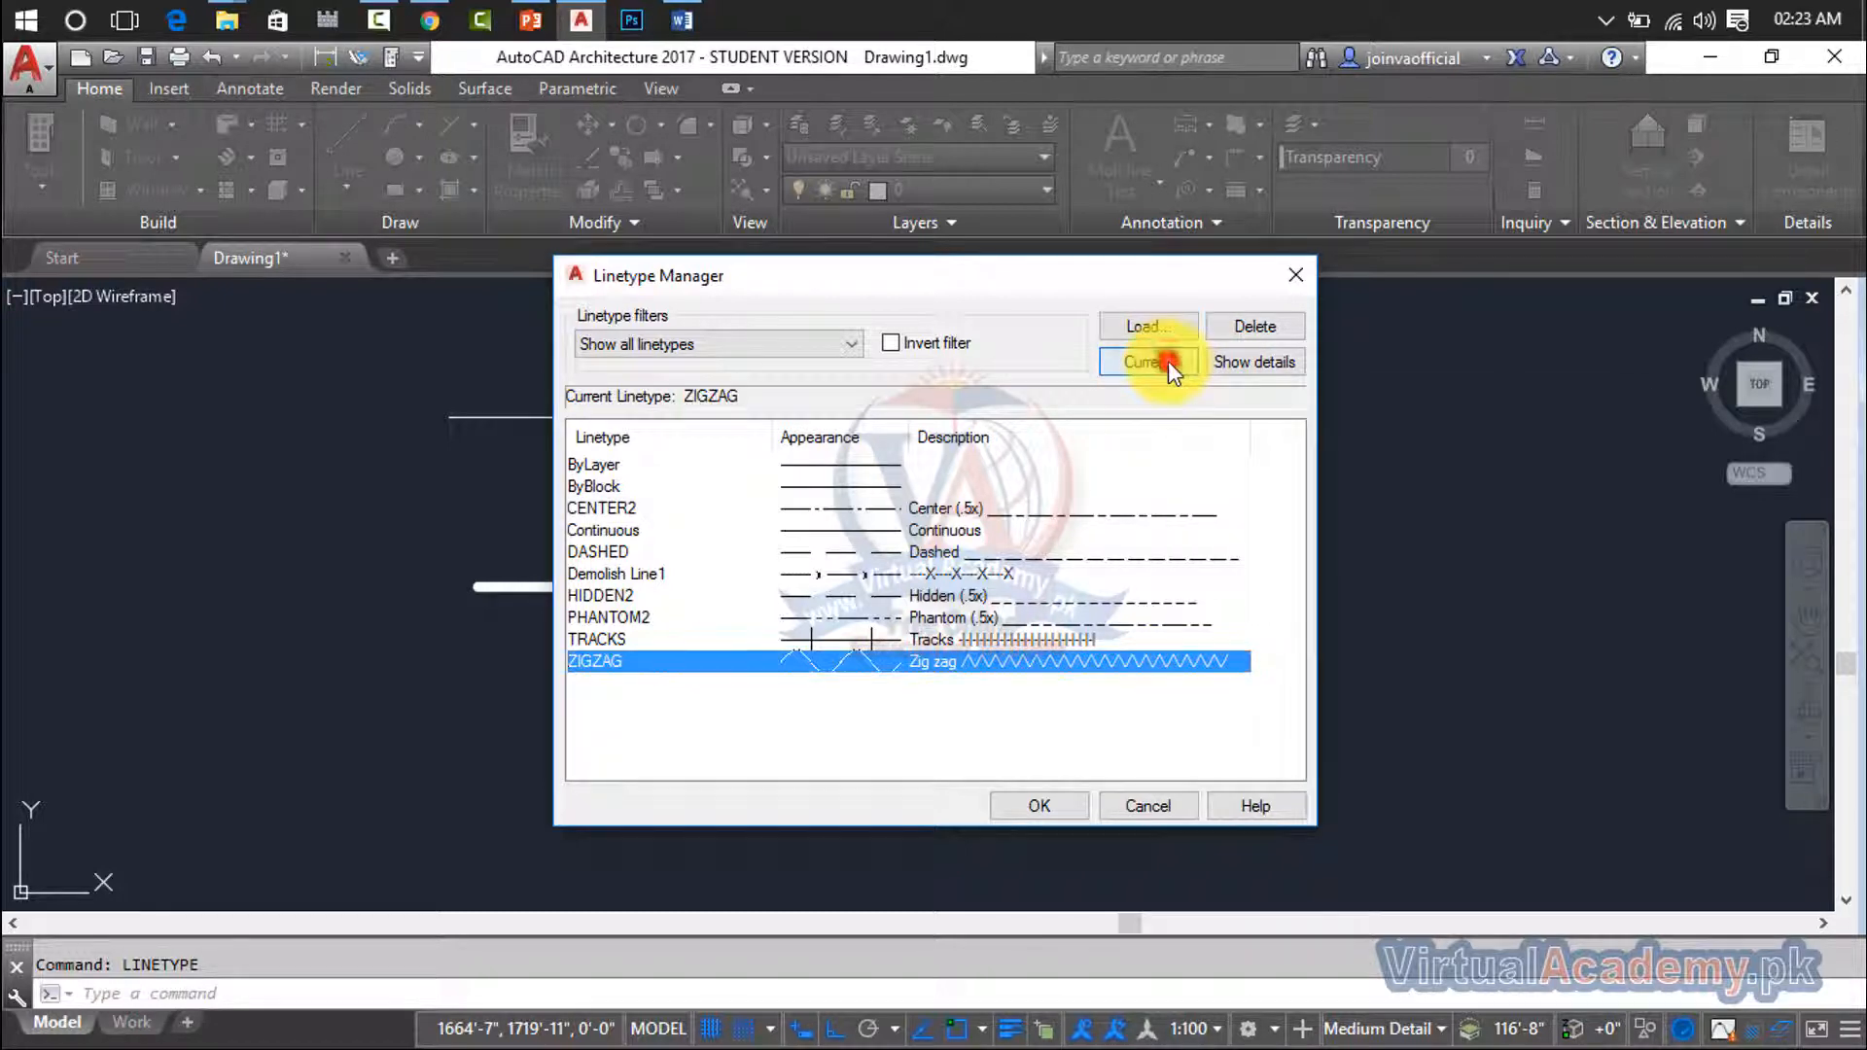
click(1059, 817)
click(1052, 815)
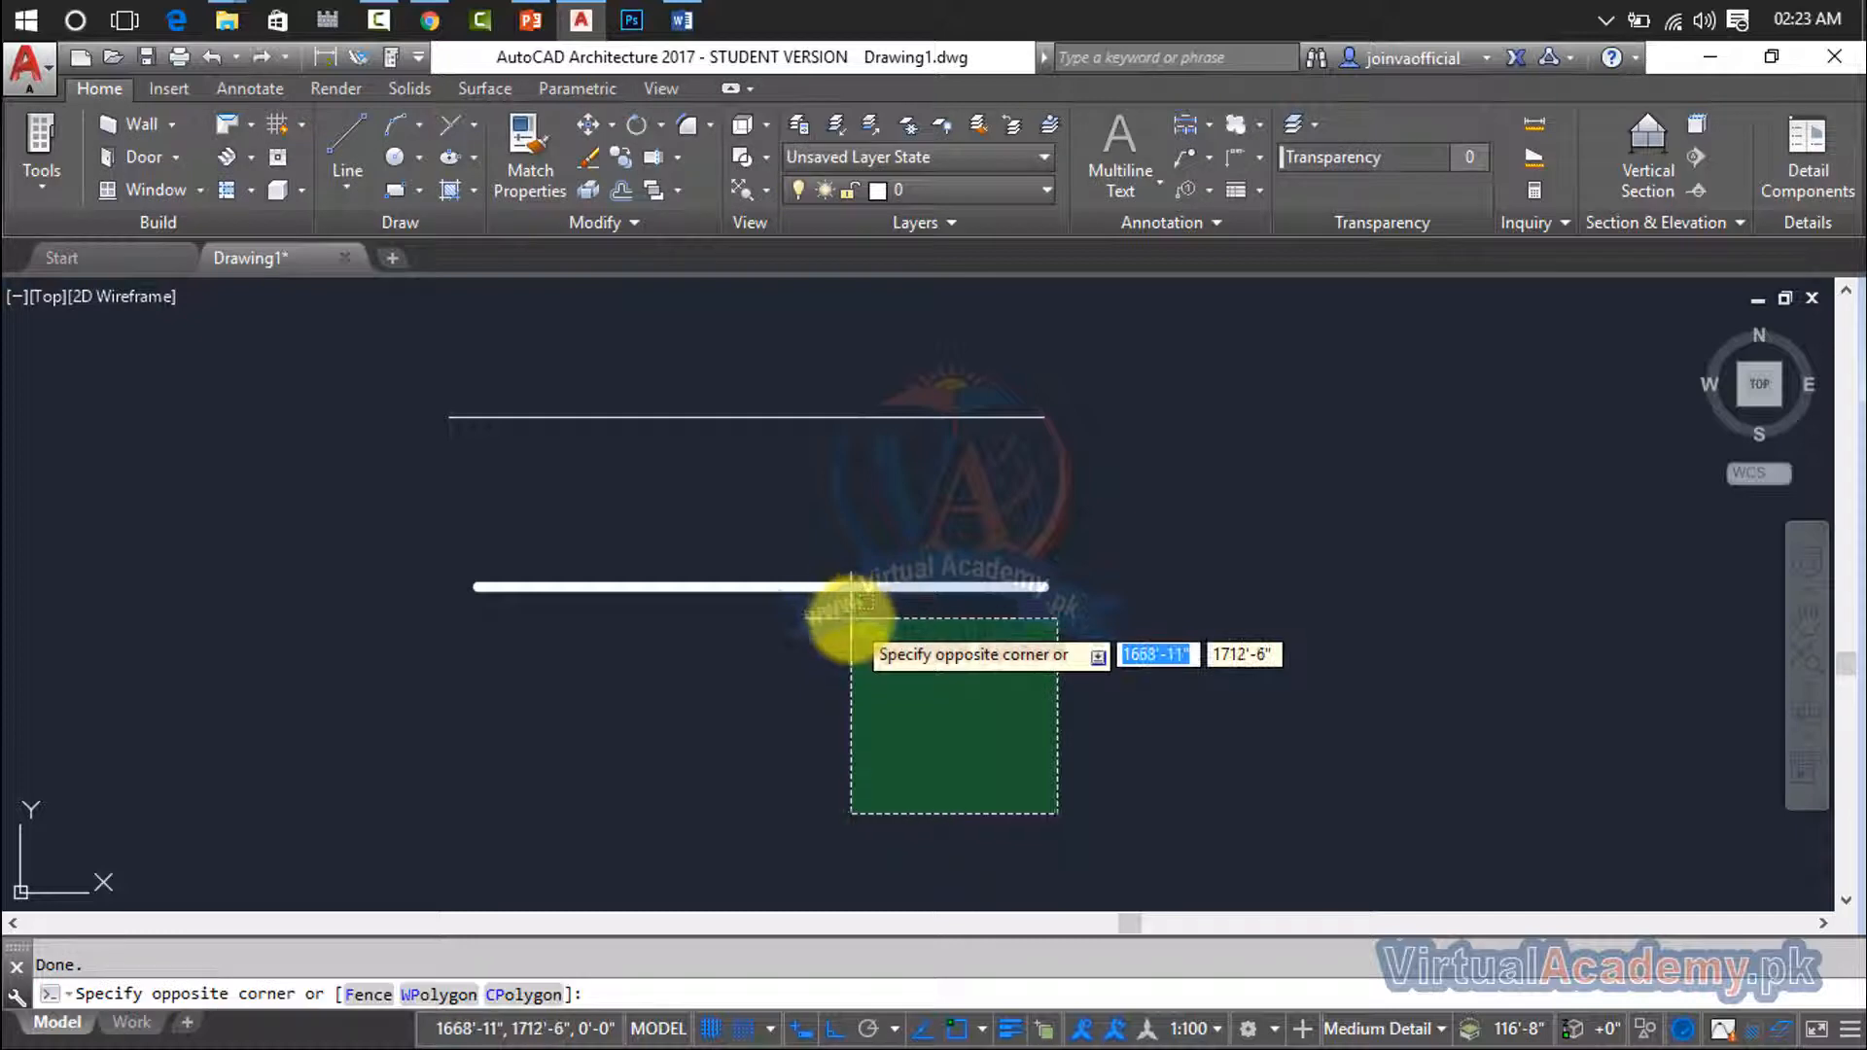
click(852, 627)
click(731, 586)
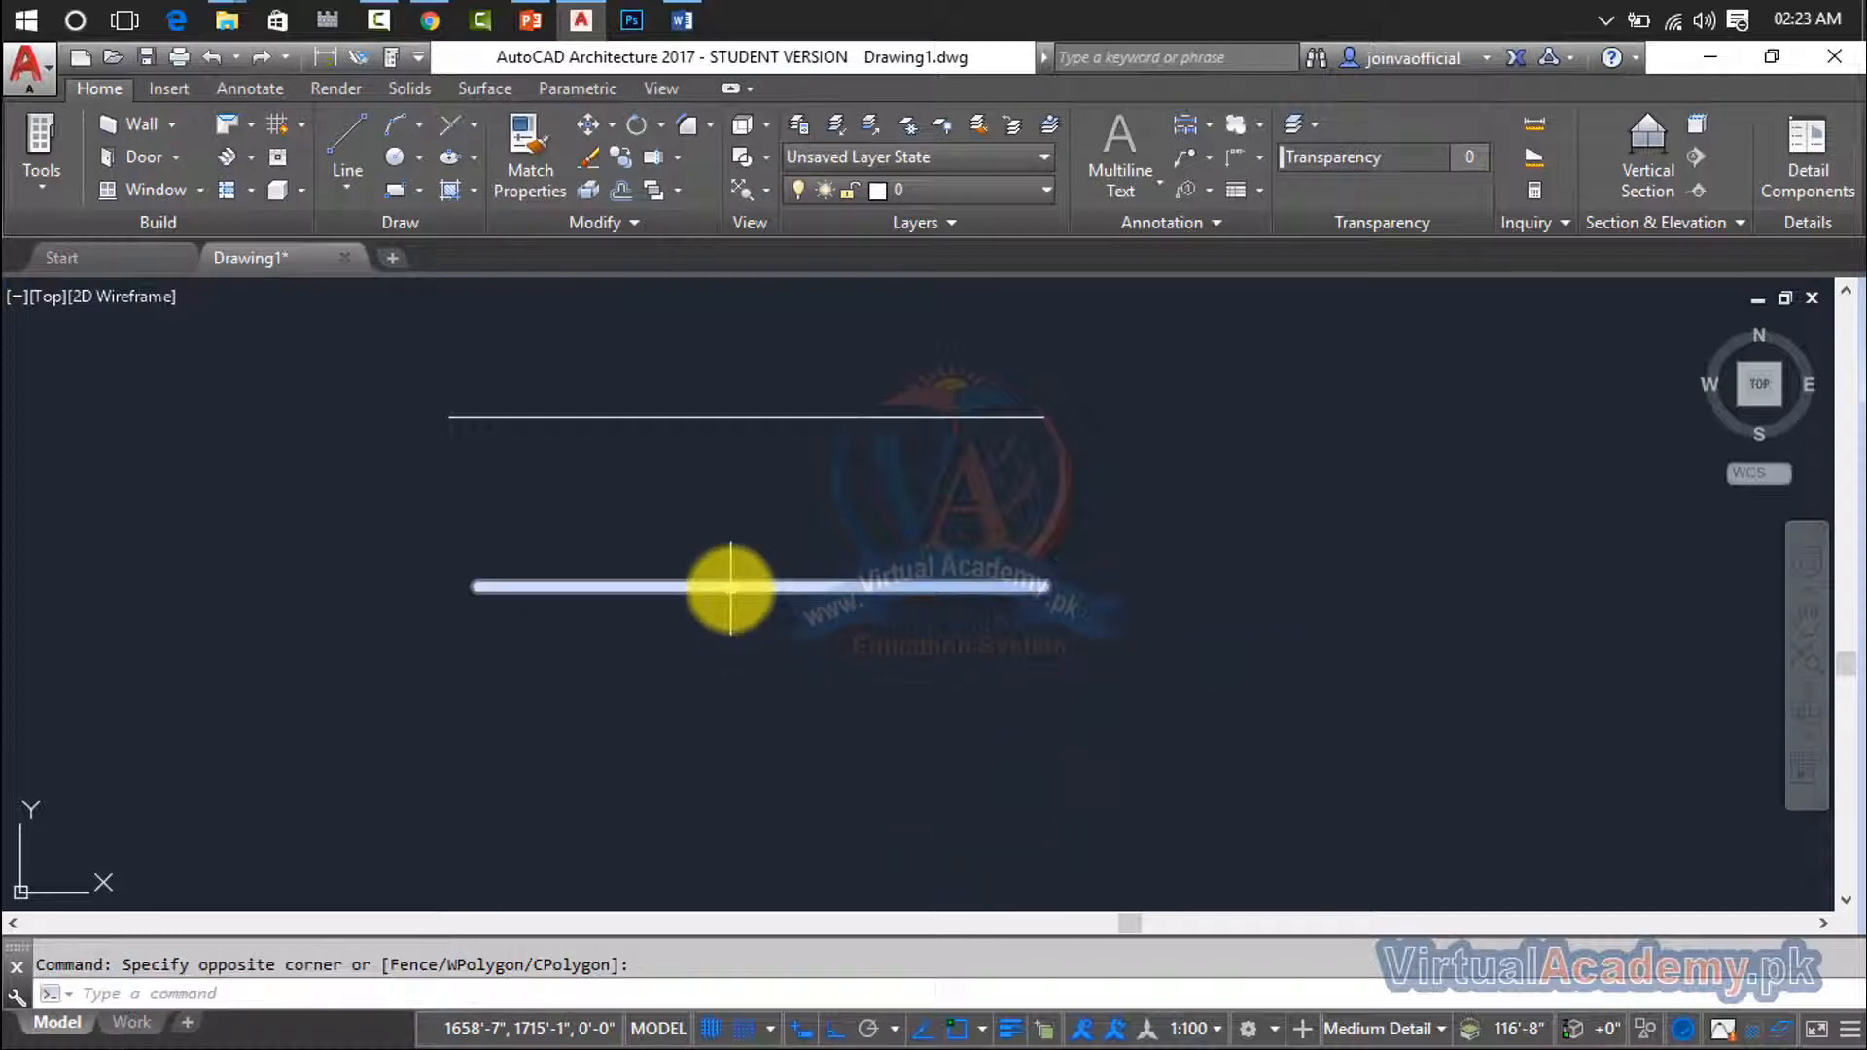
- Draw a third horizontal line about 54 feet long below the thick line, using the current linetype
key(l)
key(Return)
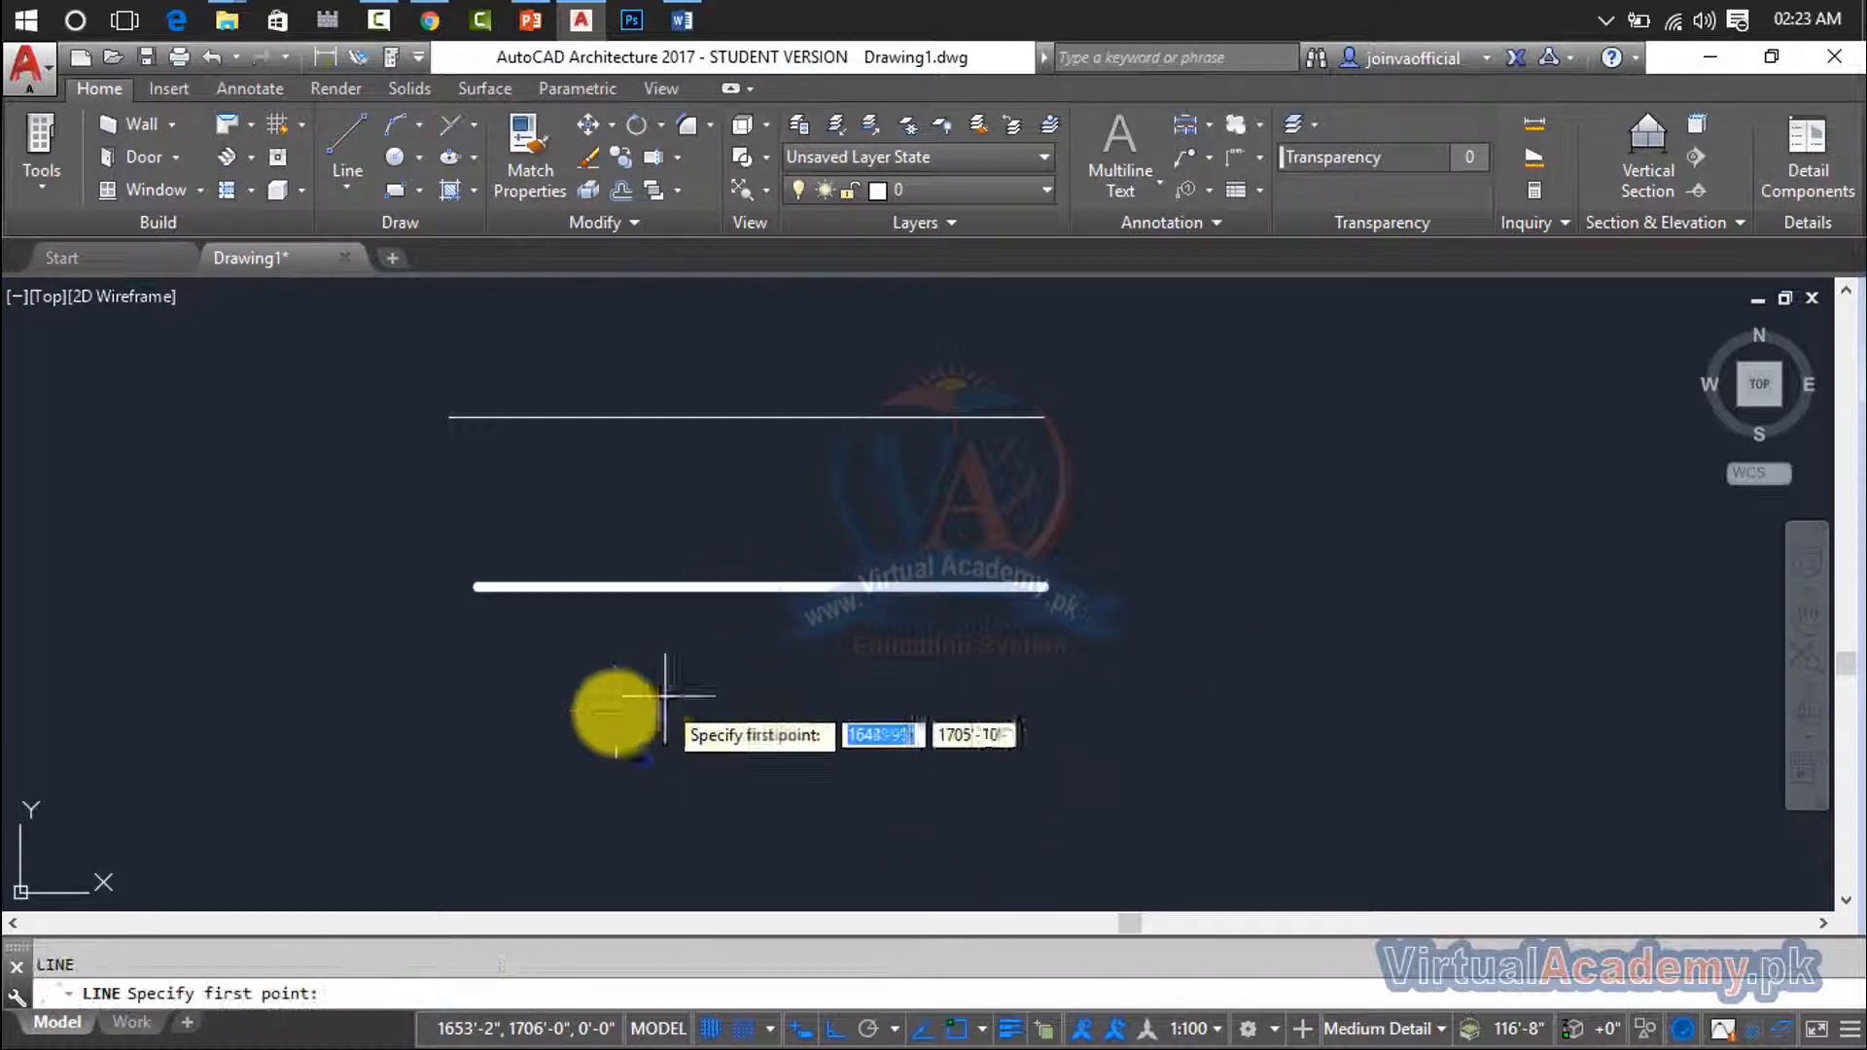
click(459, 685)
click(1086, 688)
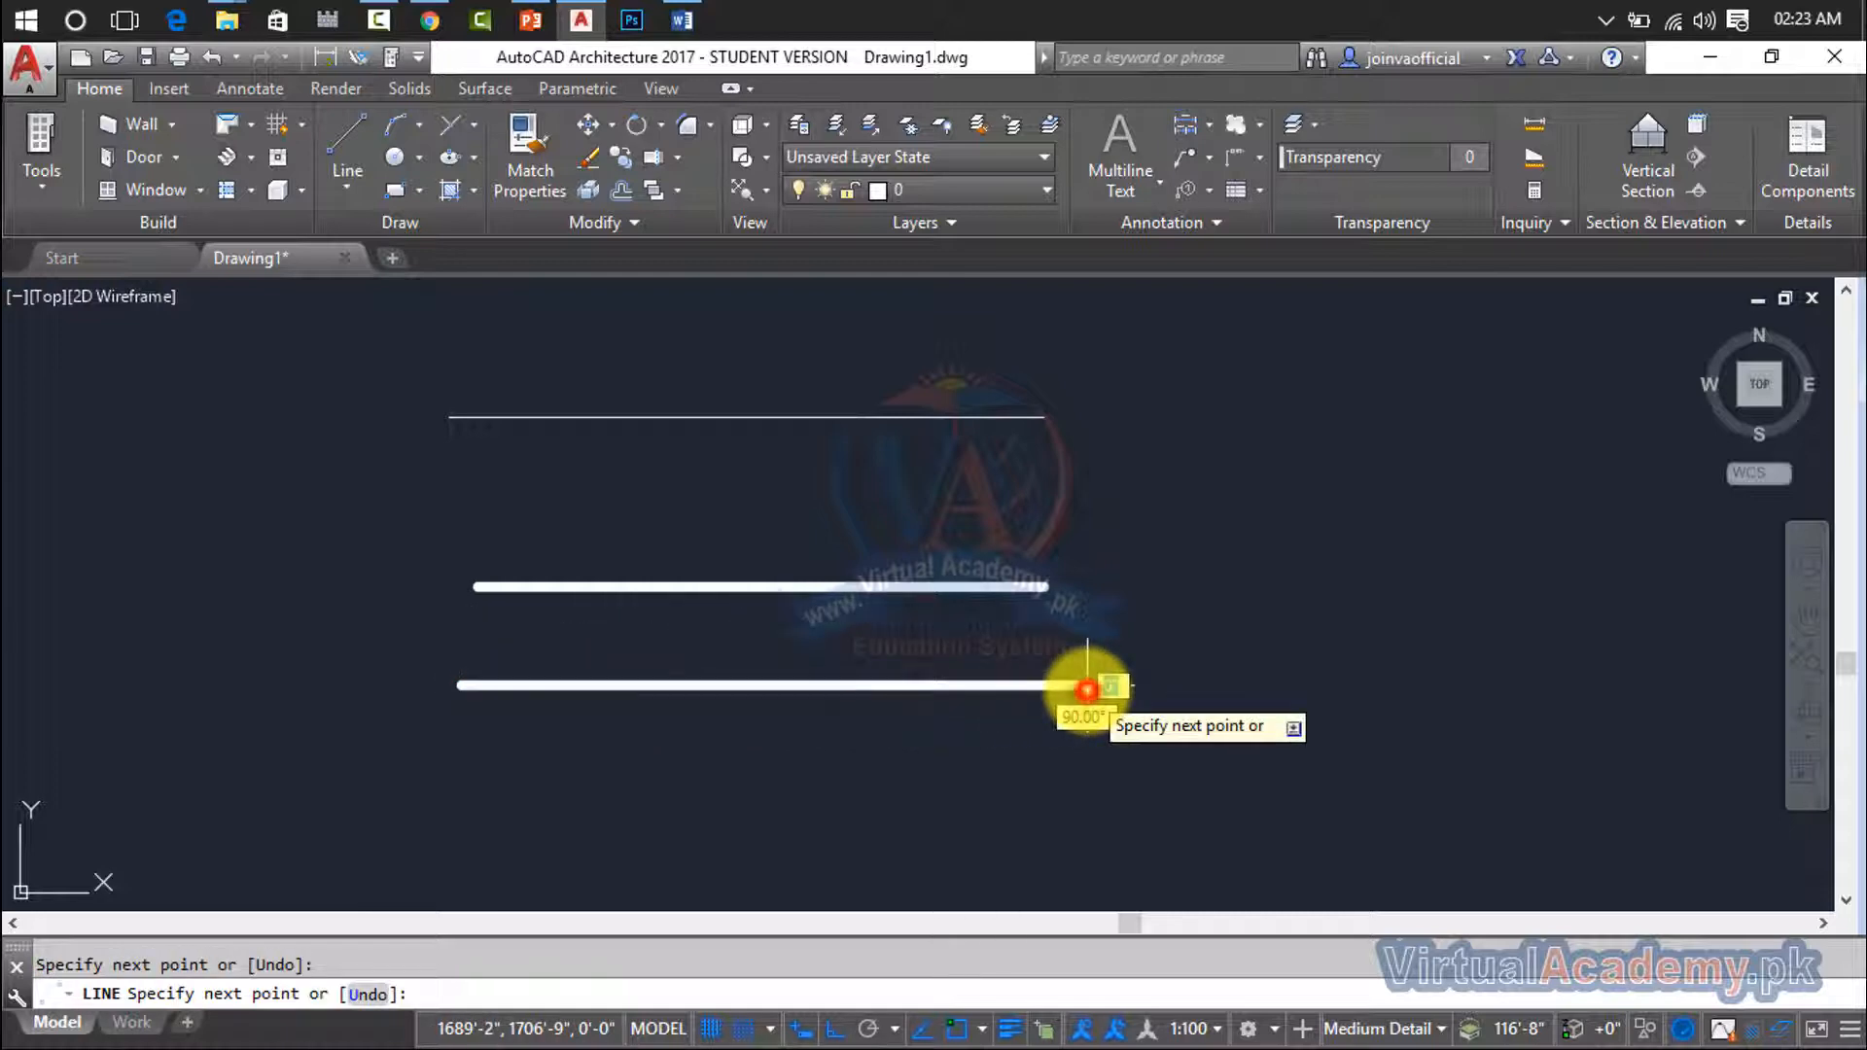
key(Return)
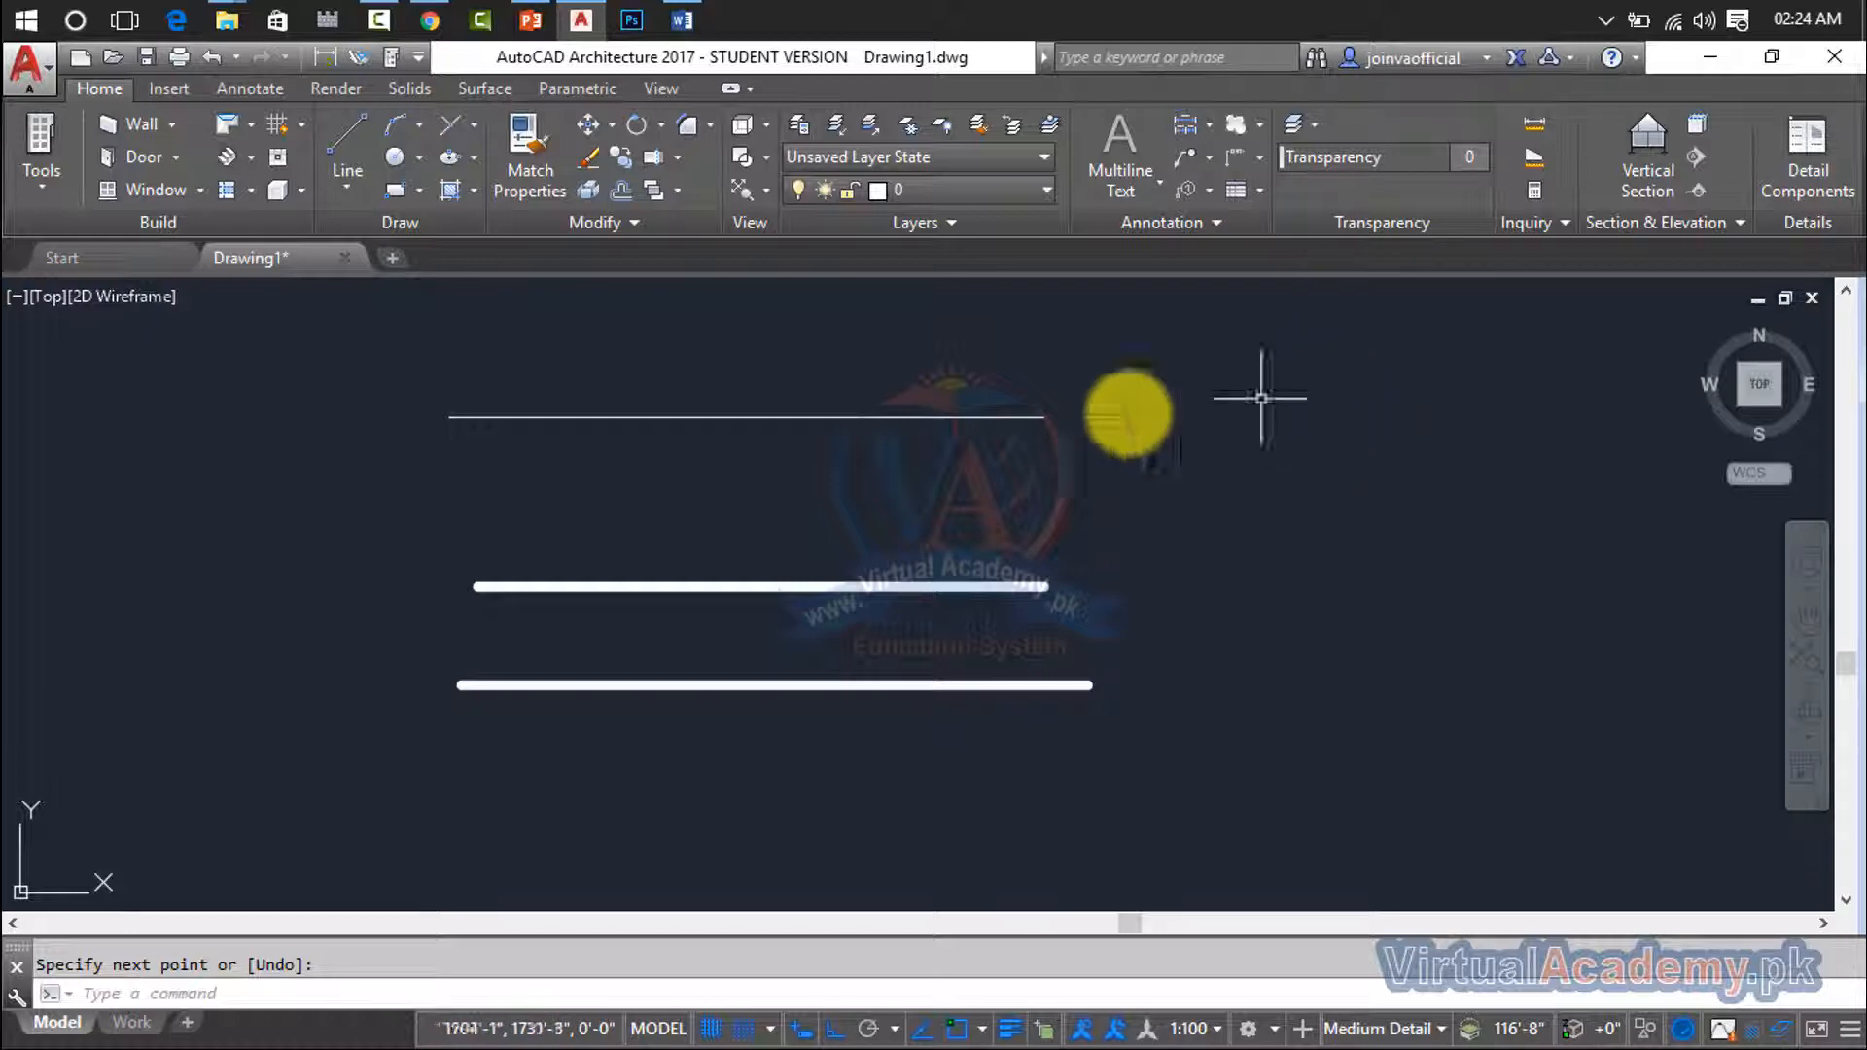
key(Escape)
- Display the properties of the lowest line and choose ZIGZAG as its linetype
click(897, 687)
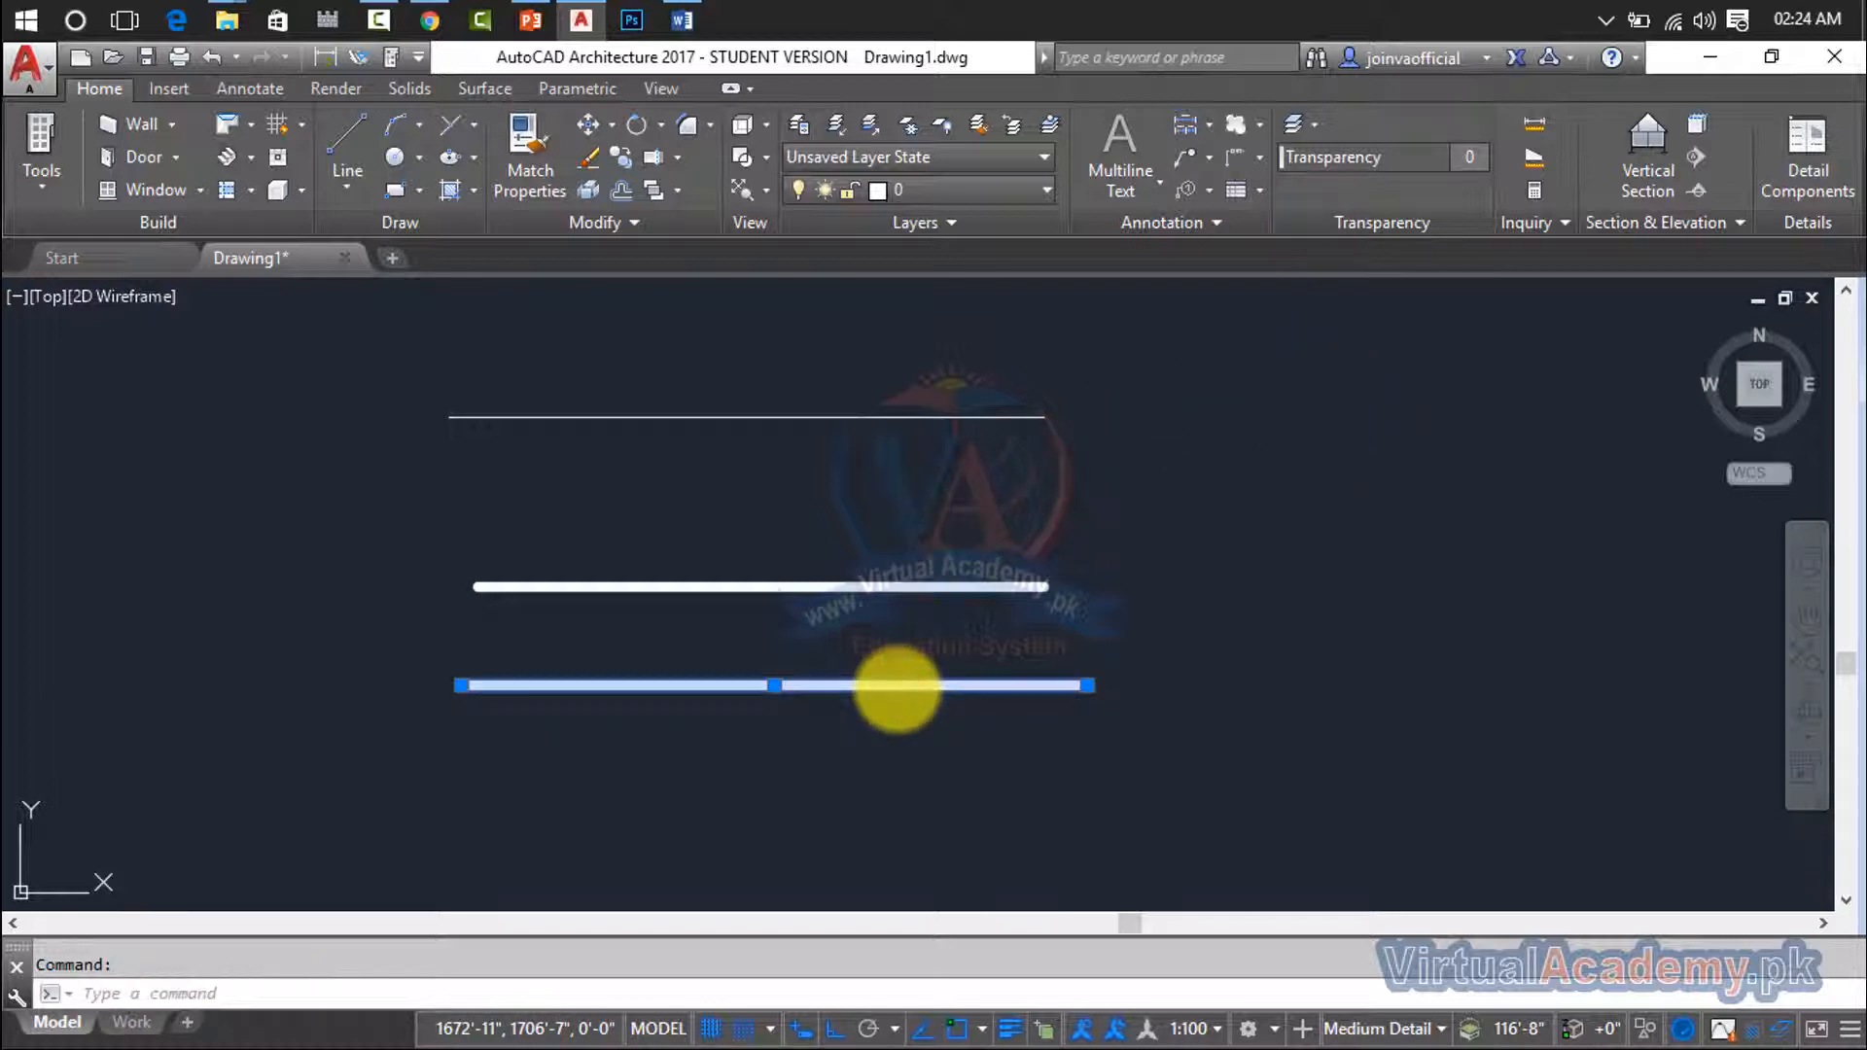
right_click(897, 687)
click(963, 671)
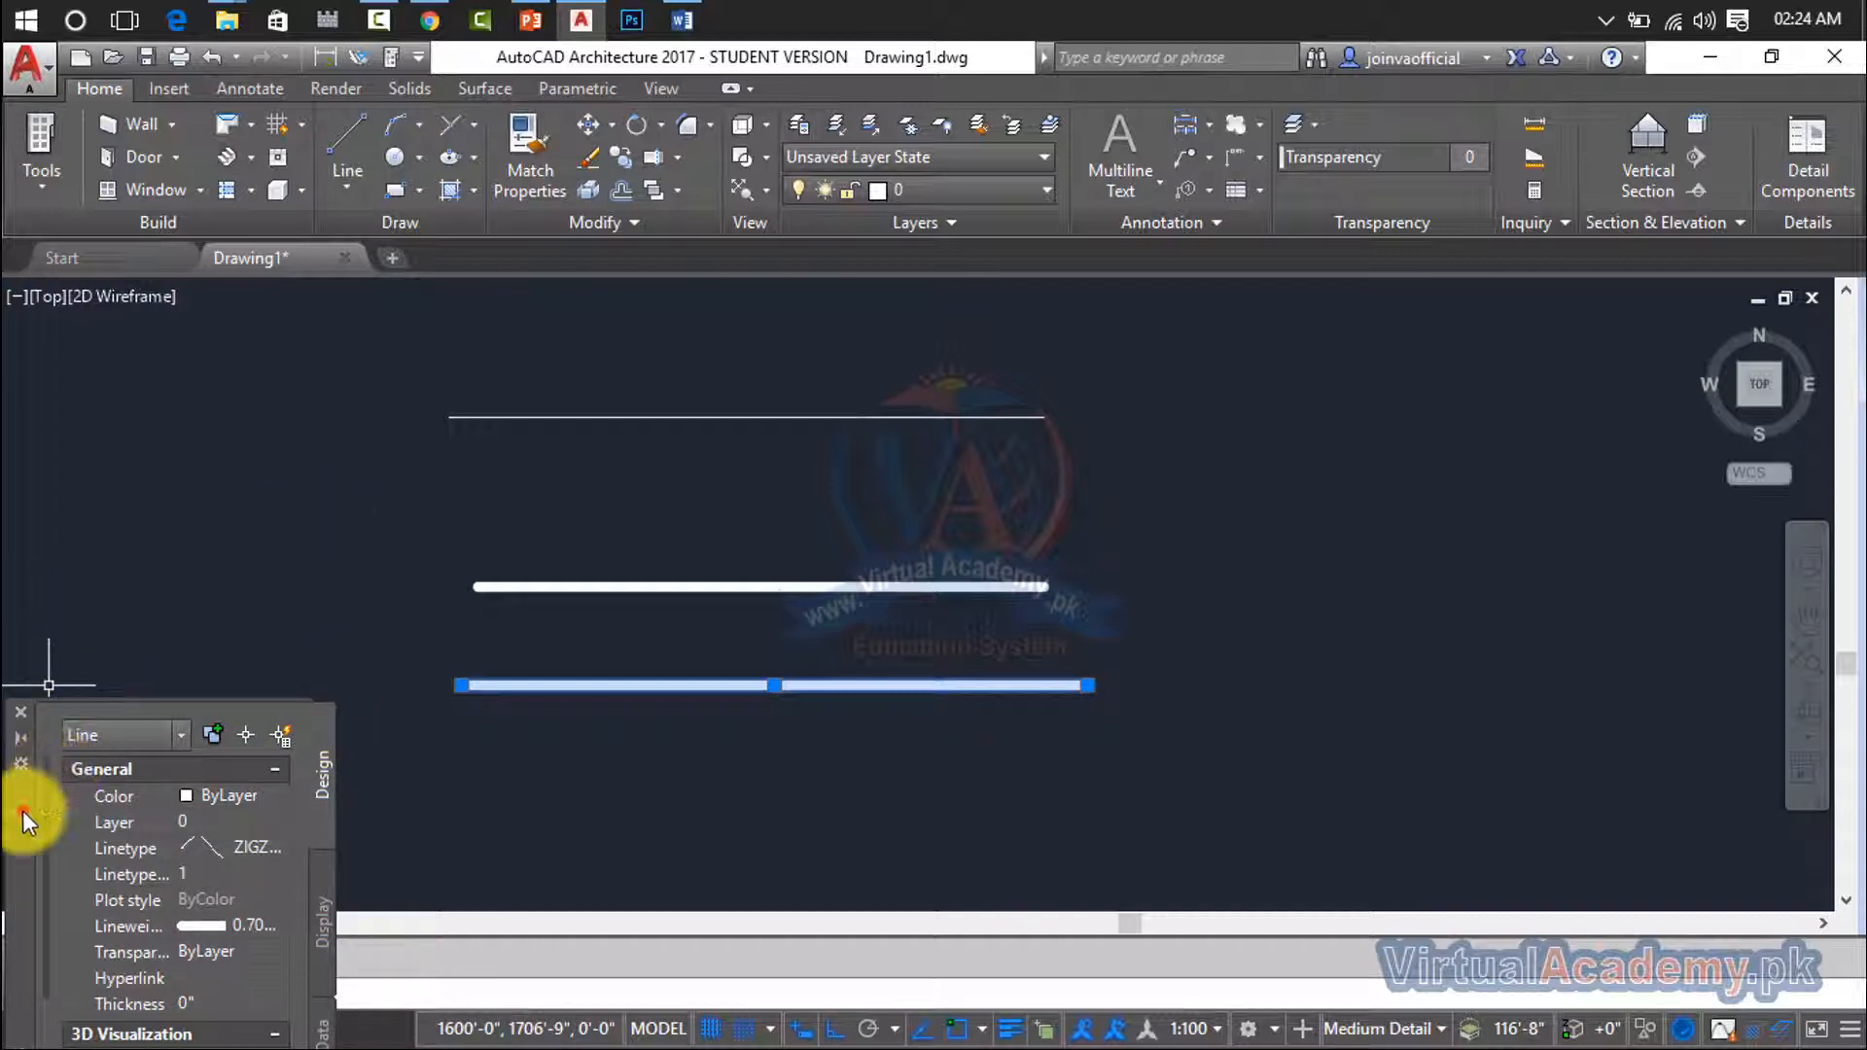
drag(22, 809, 66, 469)
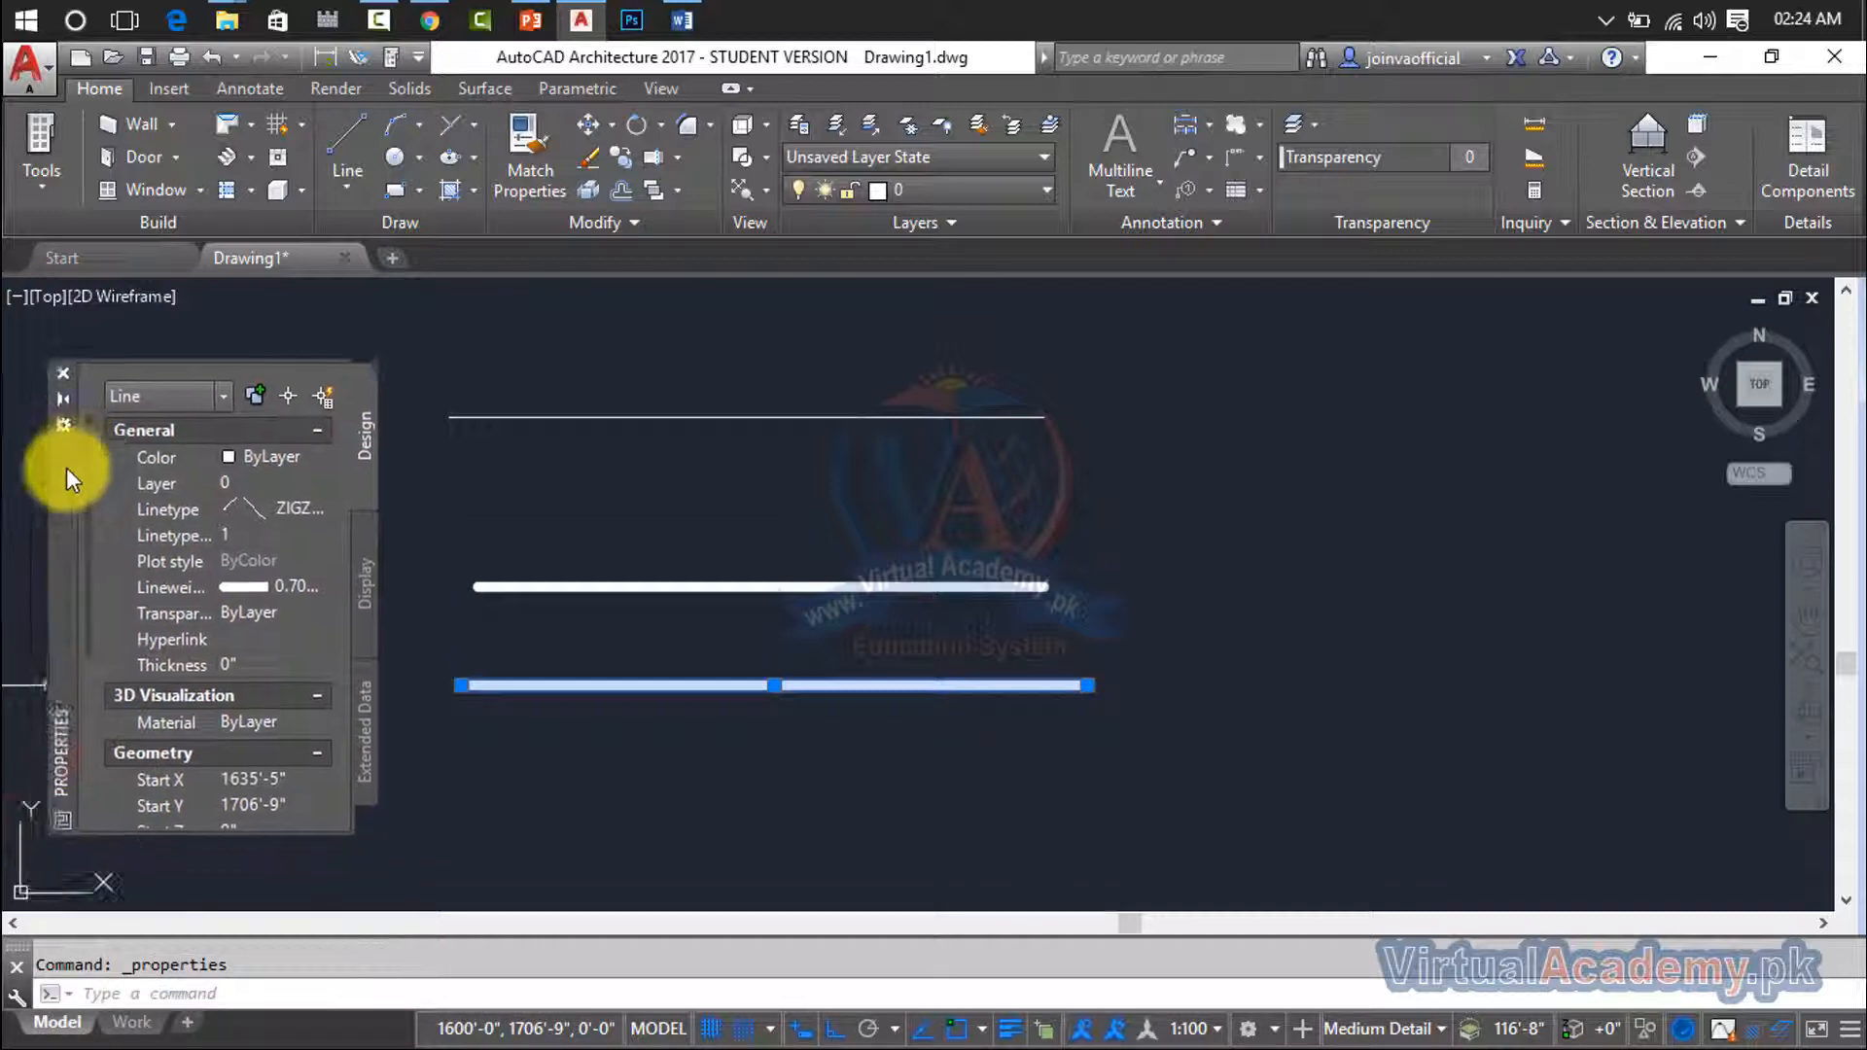
click(264, 505)
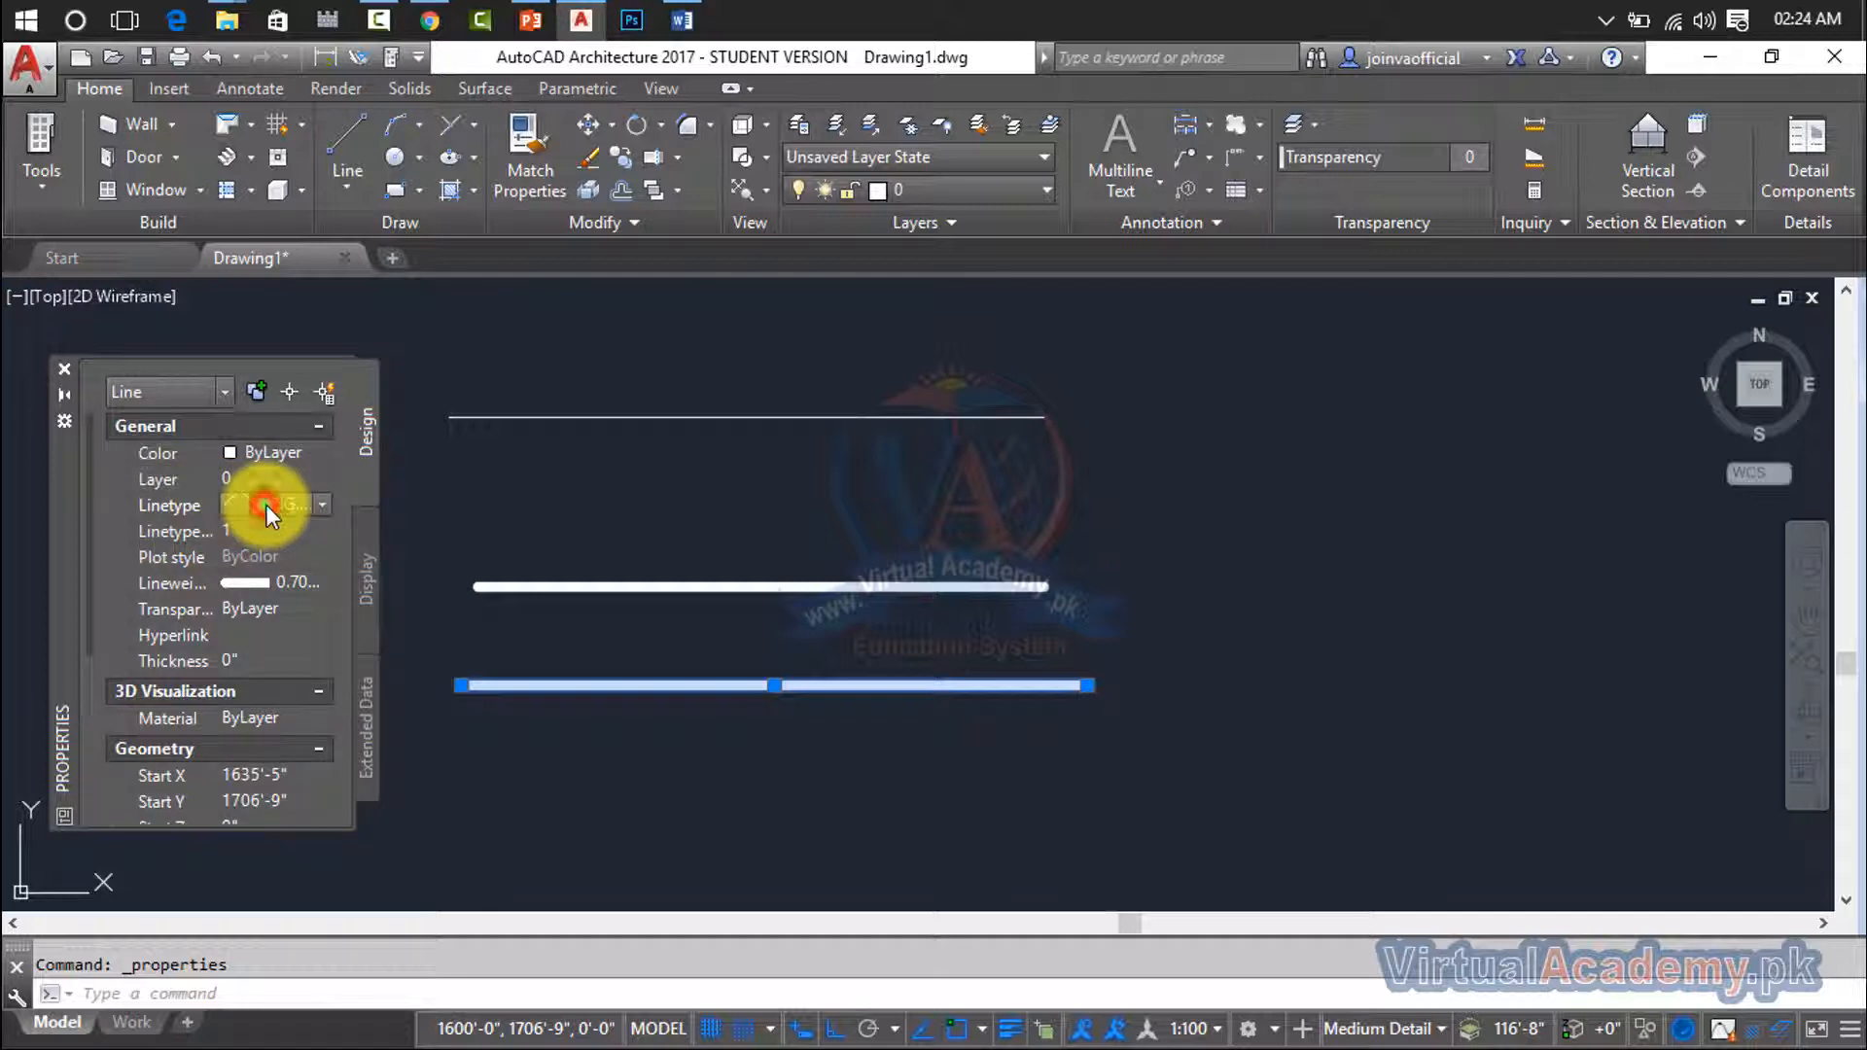
click(321, 501)
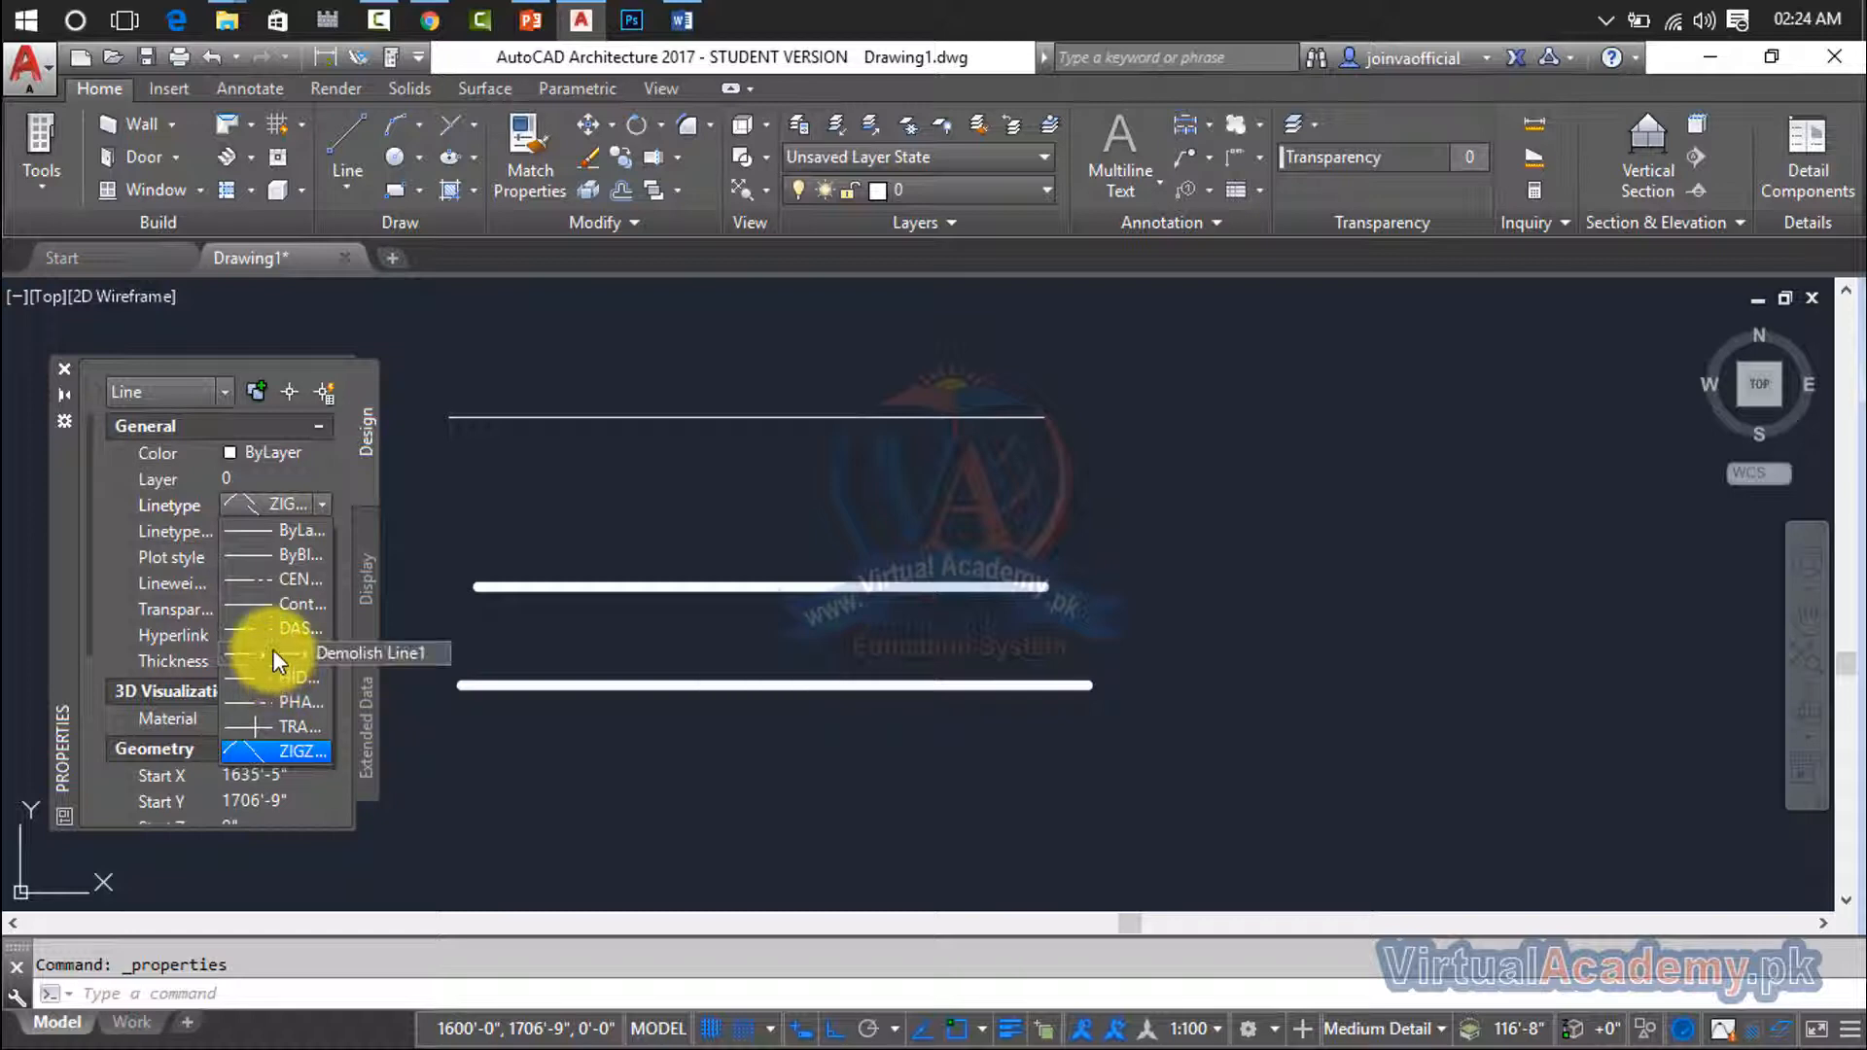
click(282, 751)
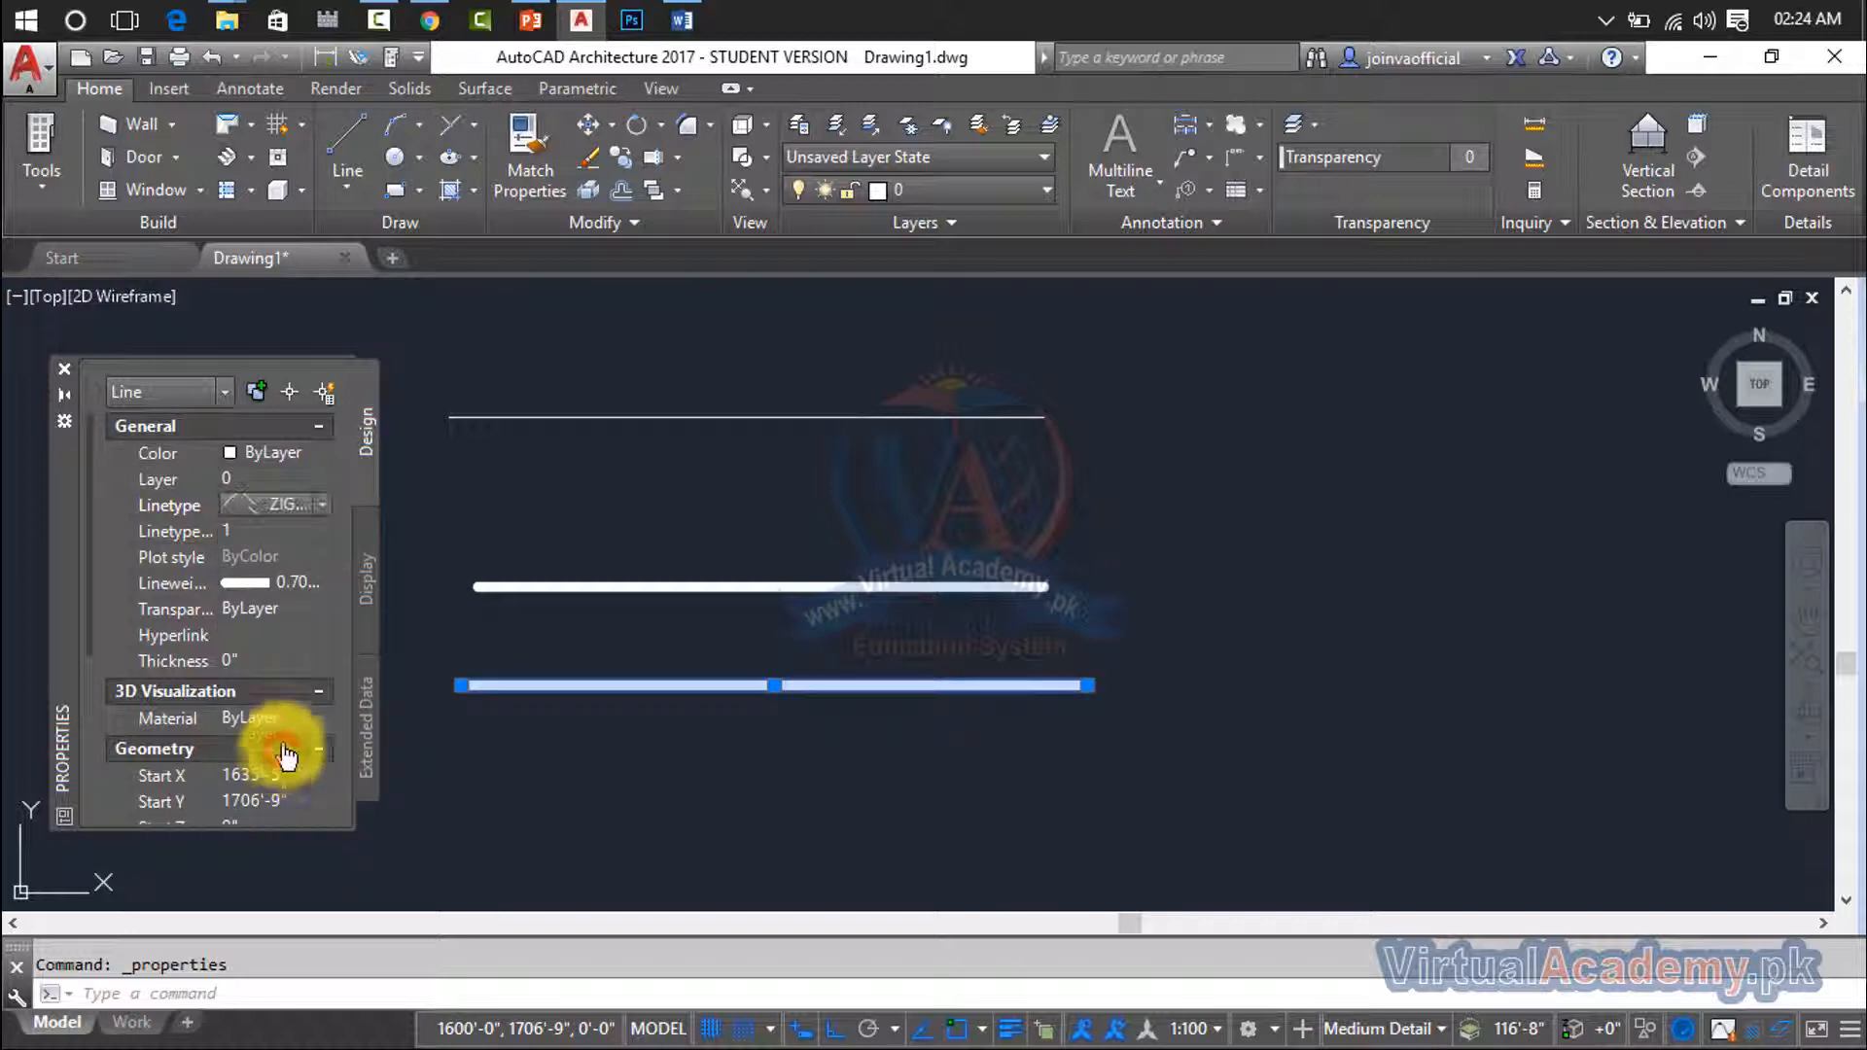
- Add the middle line to the selection and stretch its right endpoint horizontally outward to nearly double its length
click(1039, 586)
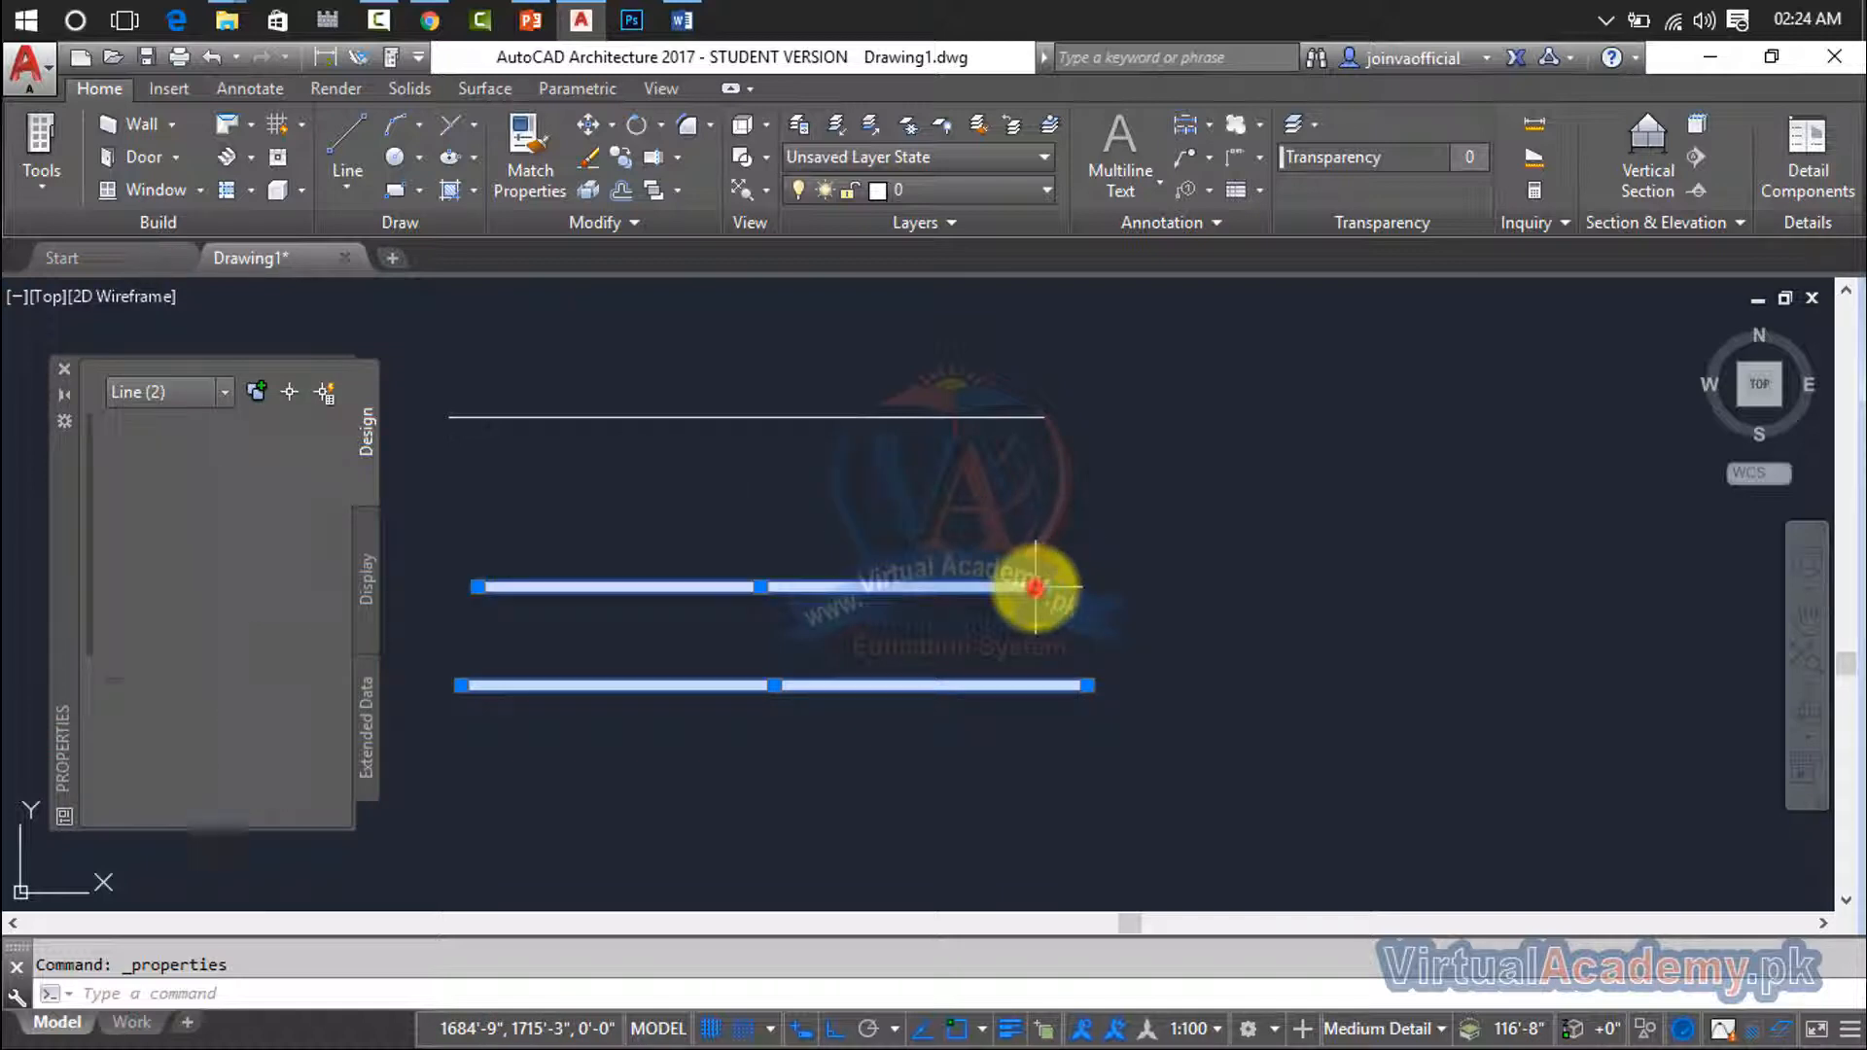
click(1044, 586)
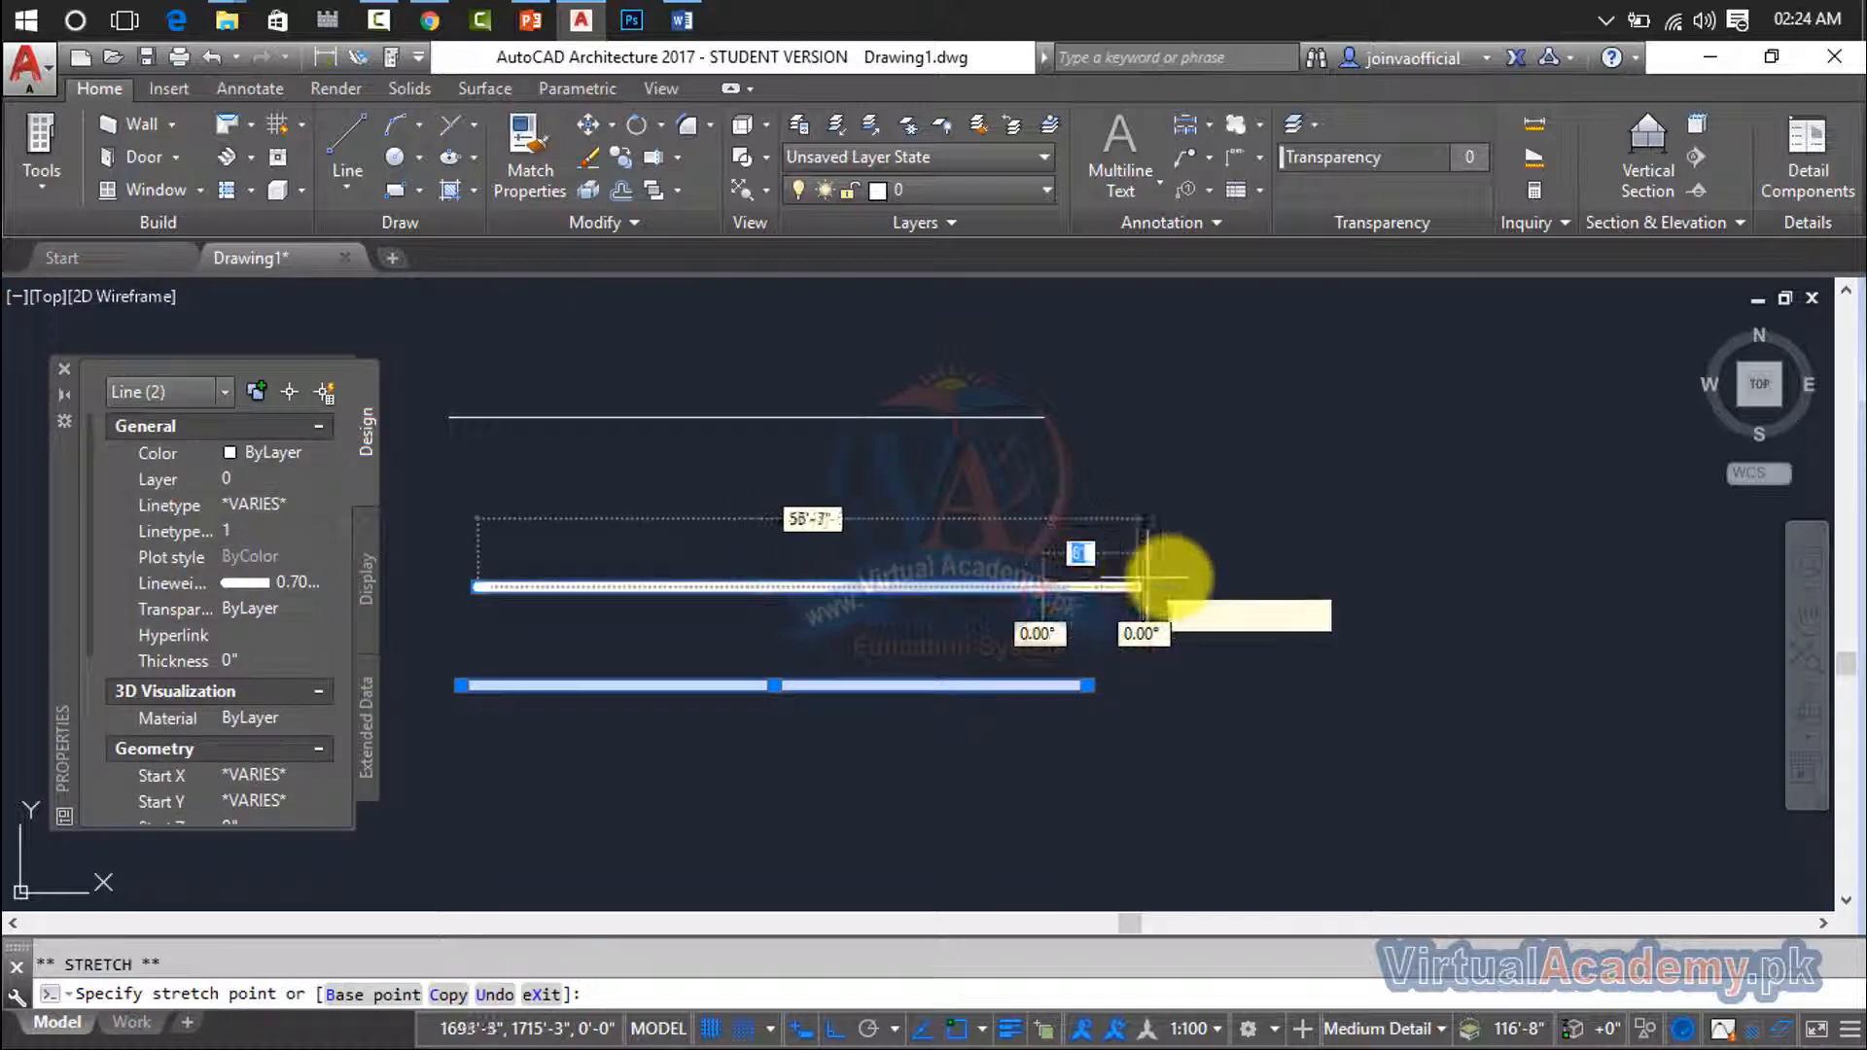
click(1573, 571)
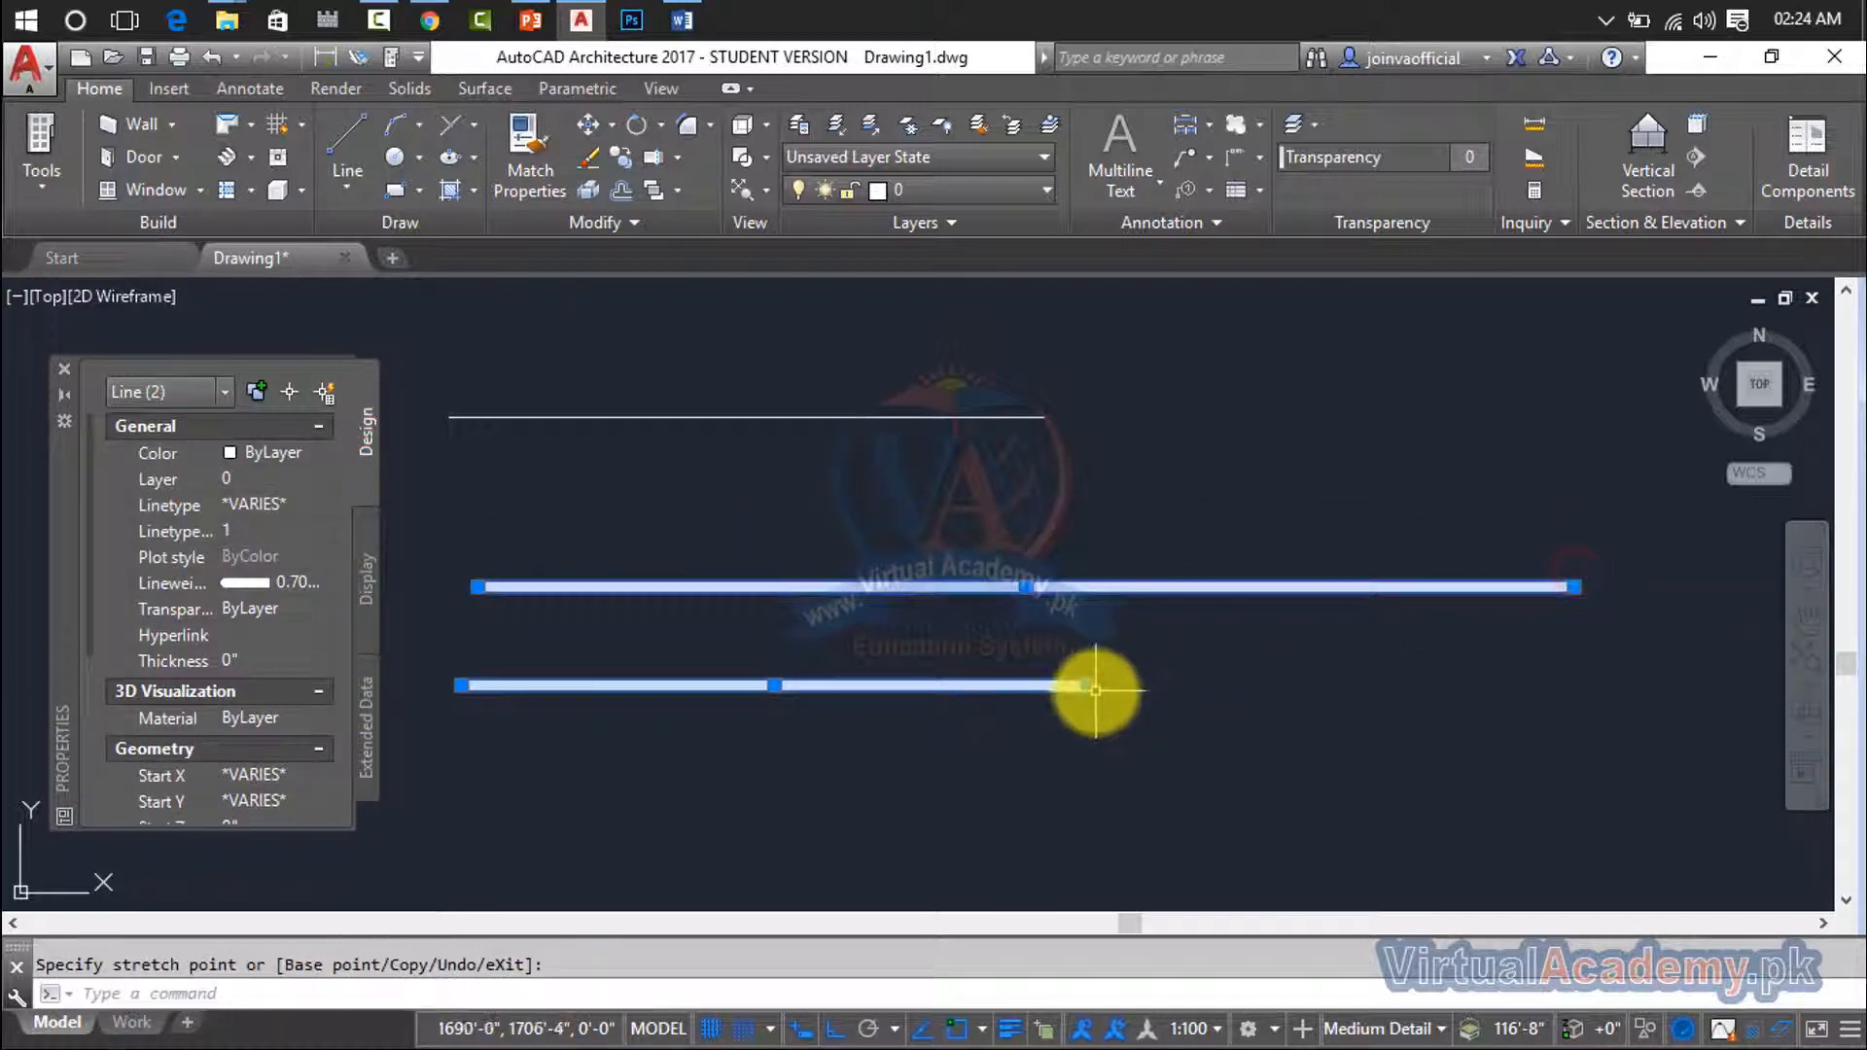
- Stretch the lowest line's right endpoint to nearly align with the middle line's, and extend the middle line to over three times its length
click(1577, 635)
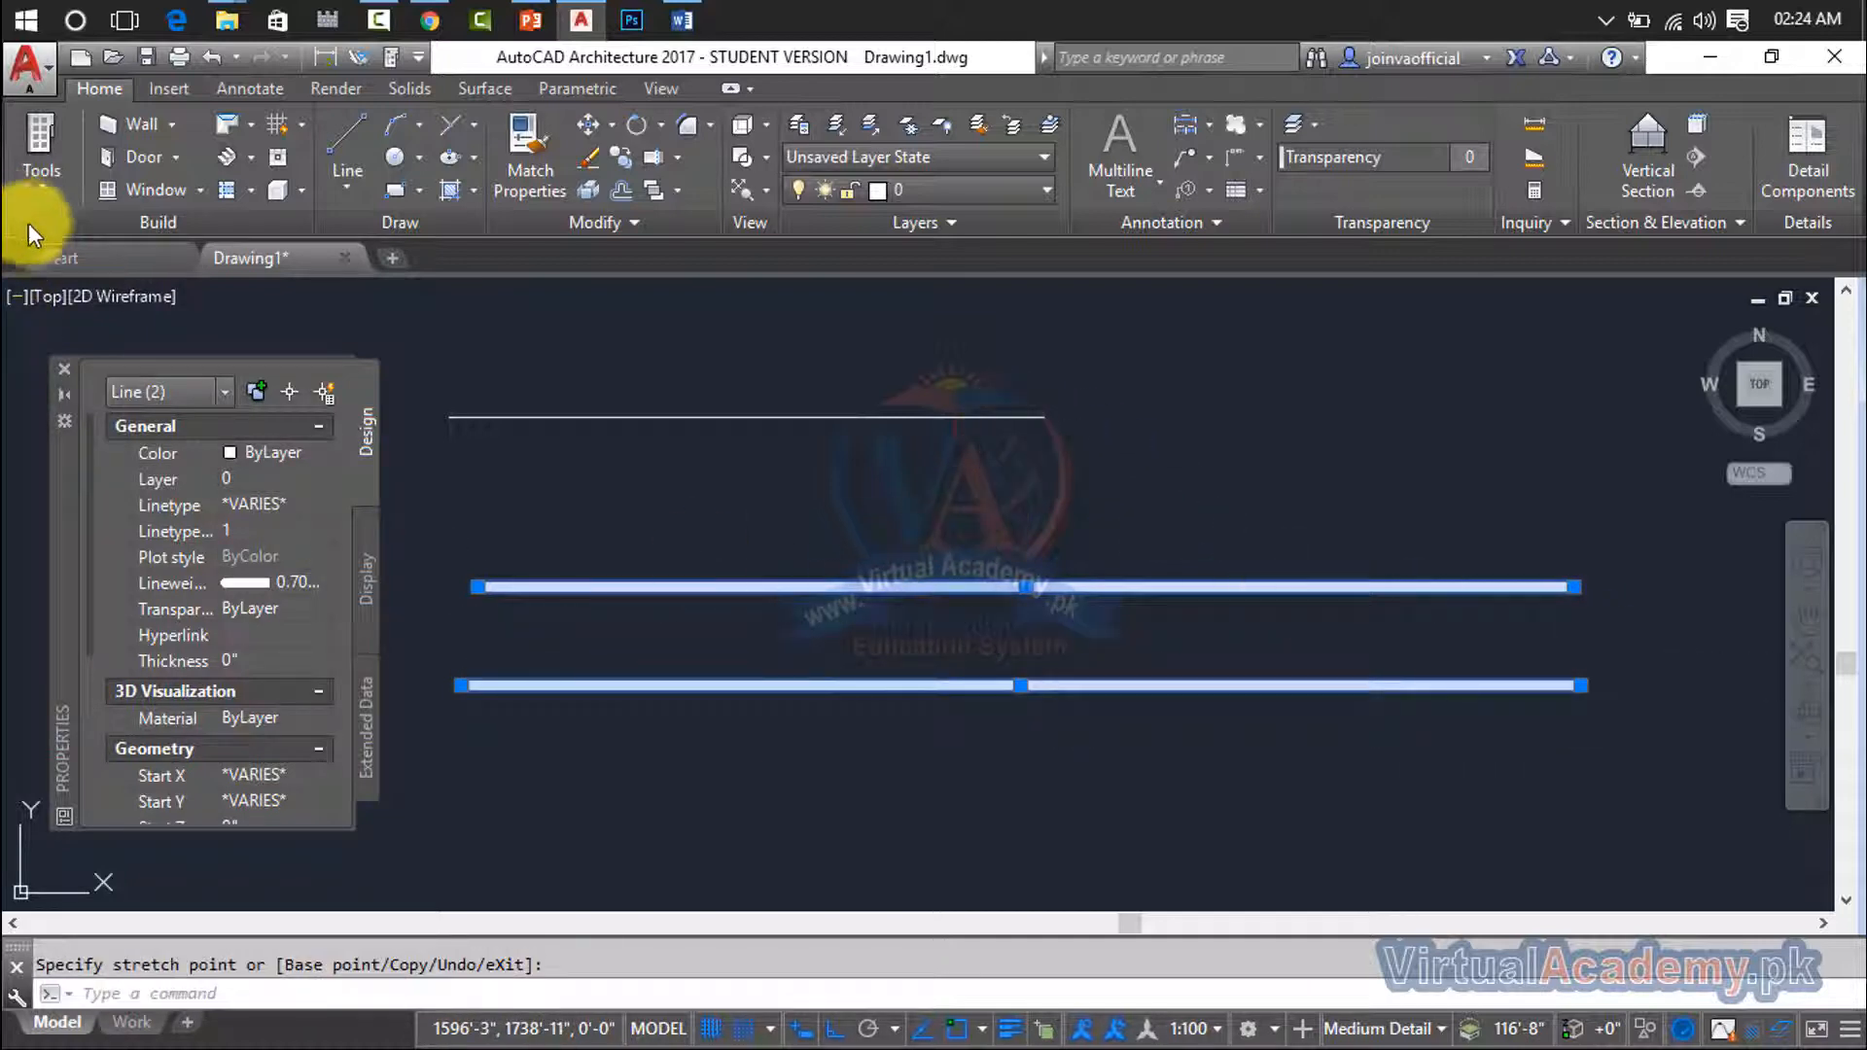
scroll(519, 777, down, 6)
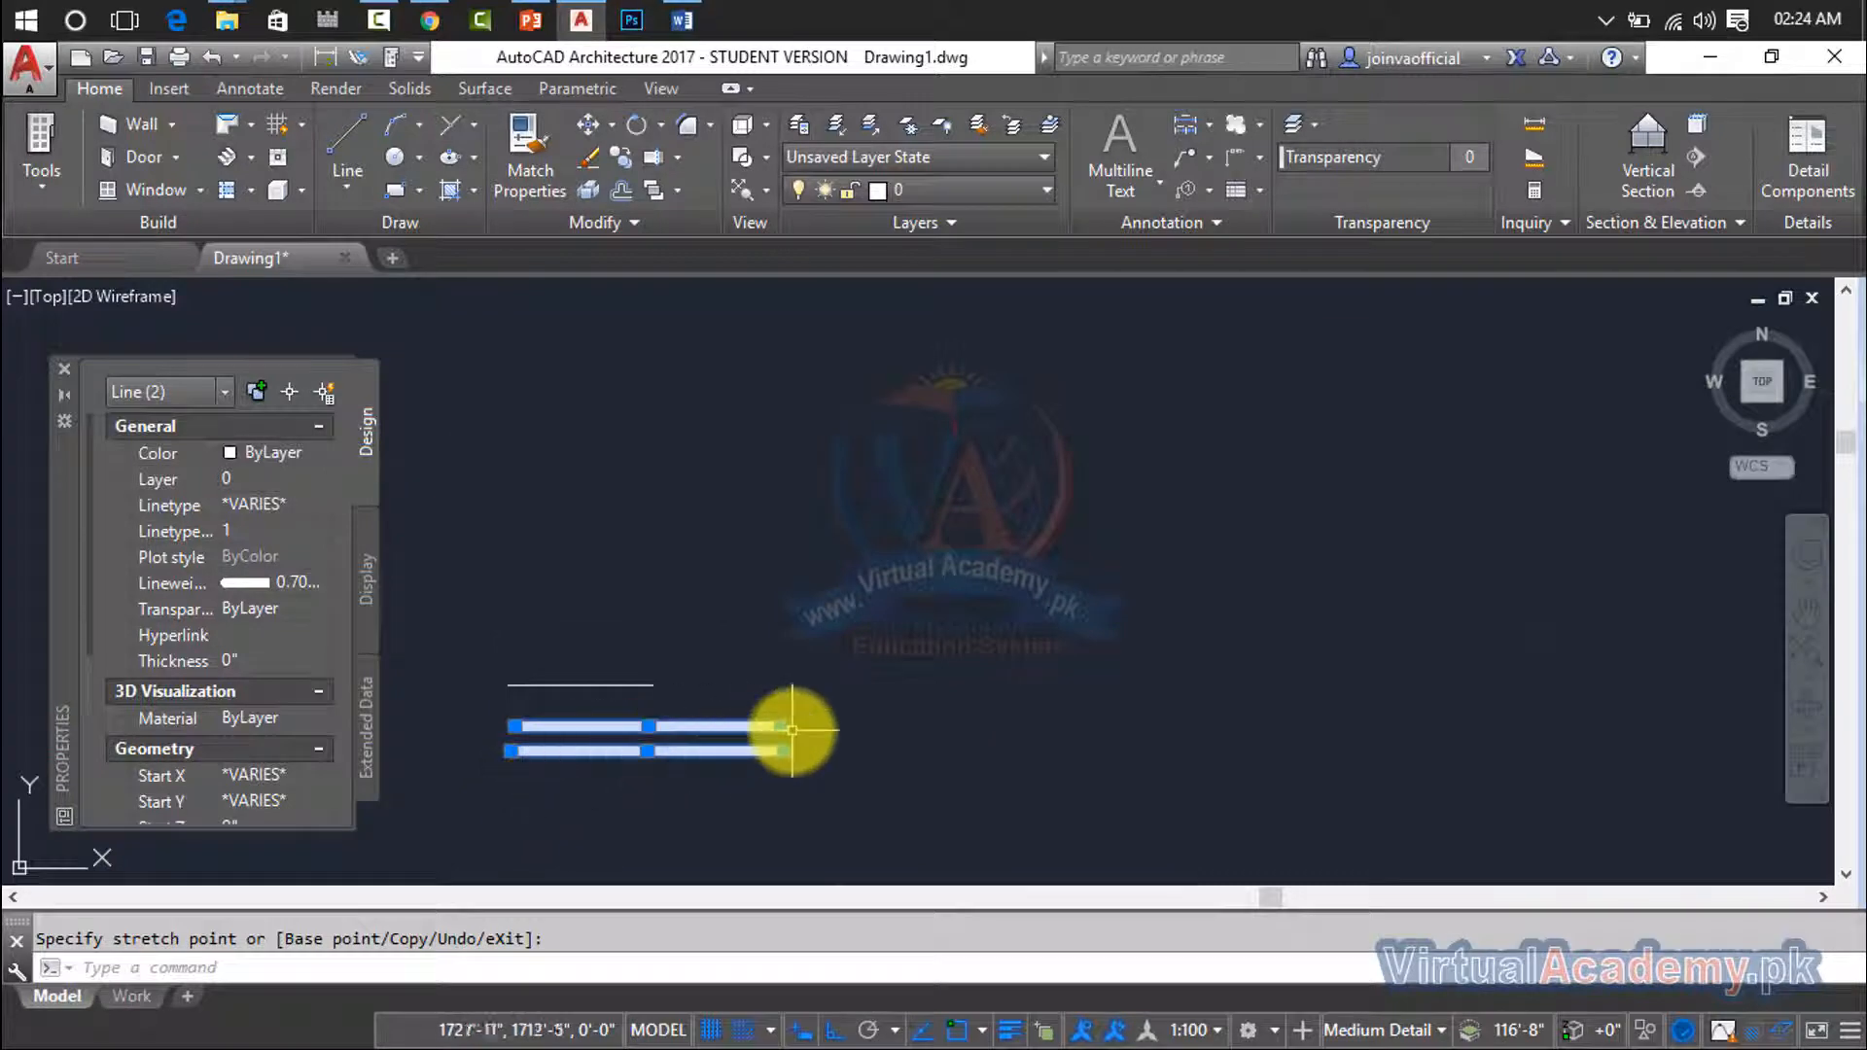
click(781, 737)
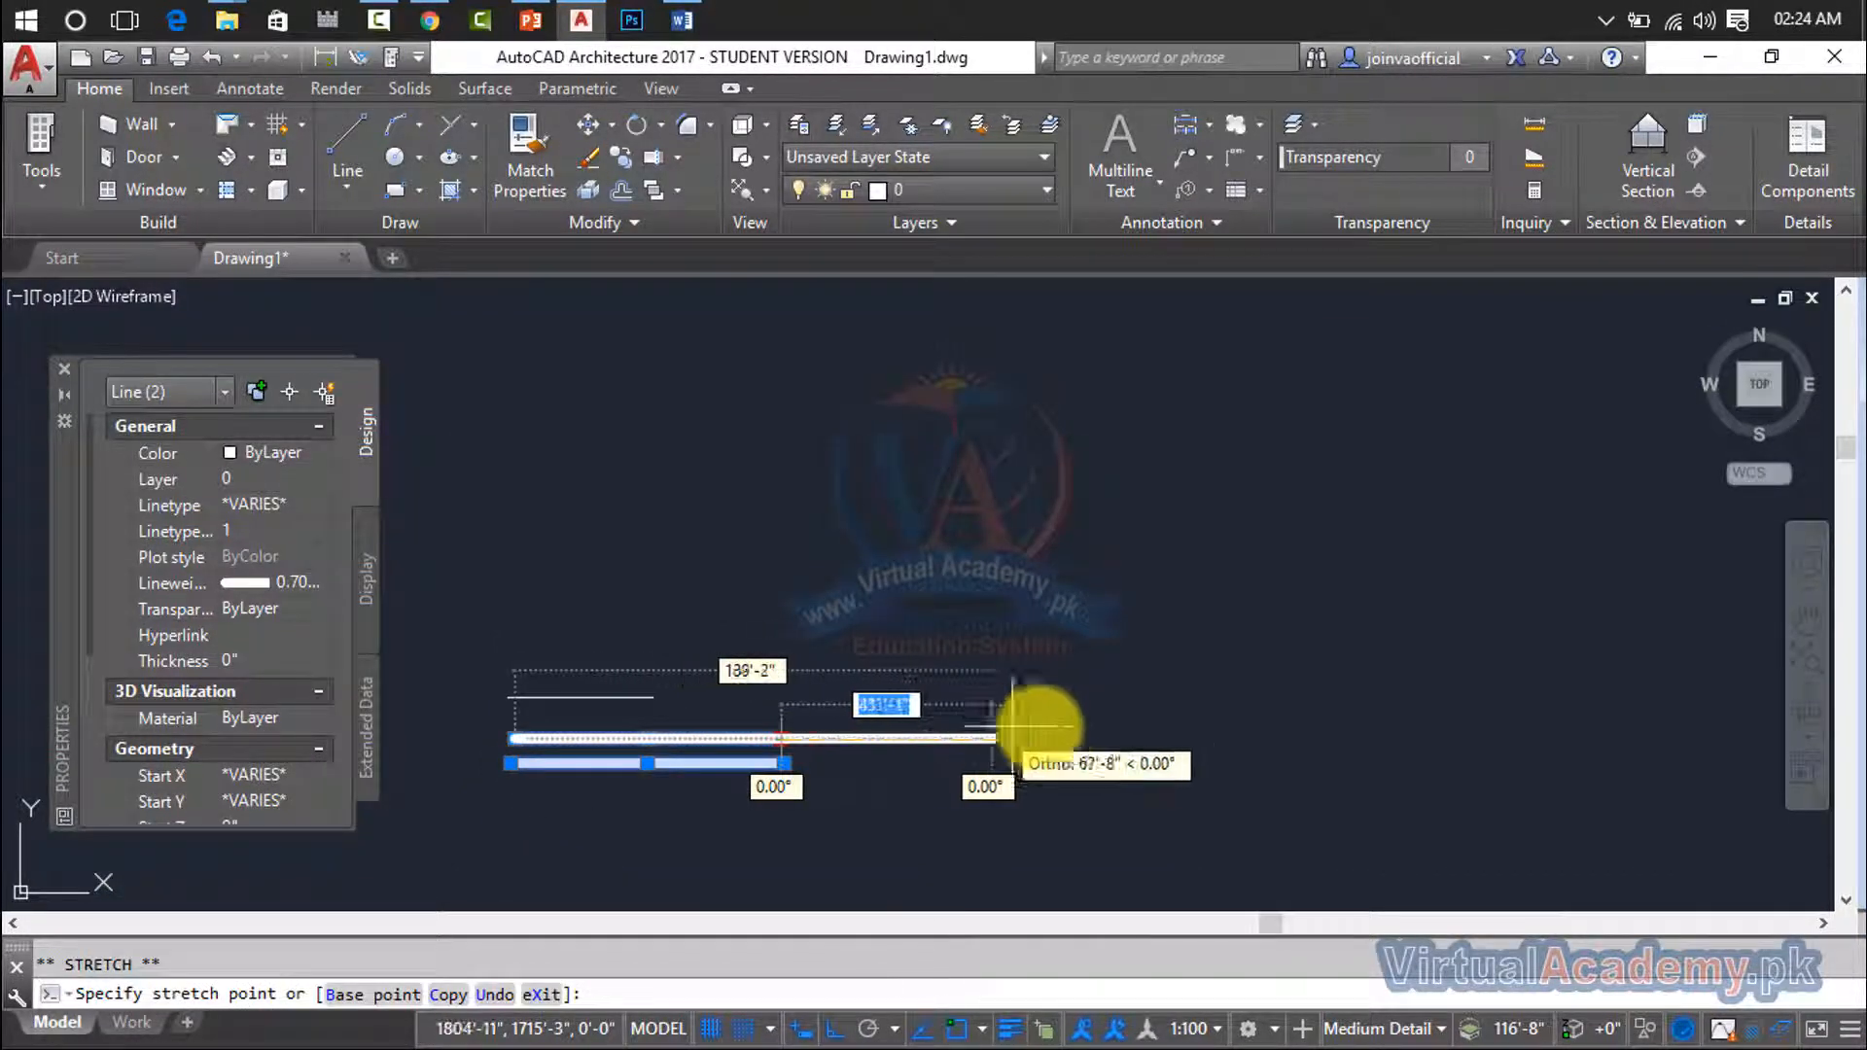
click(1443, 713)
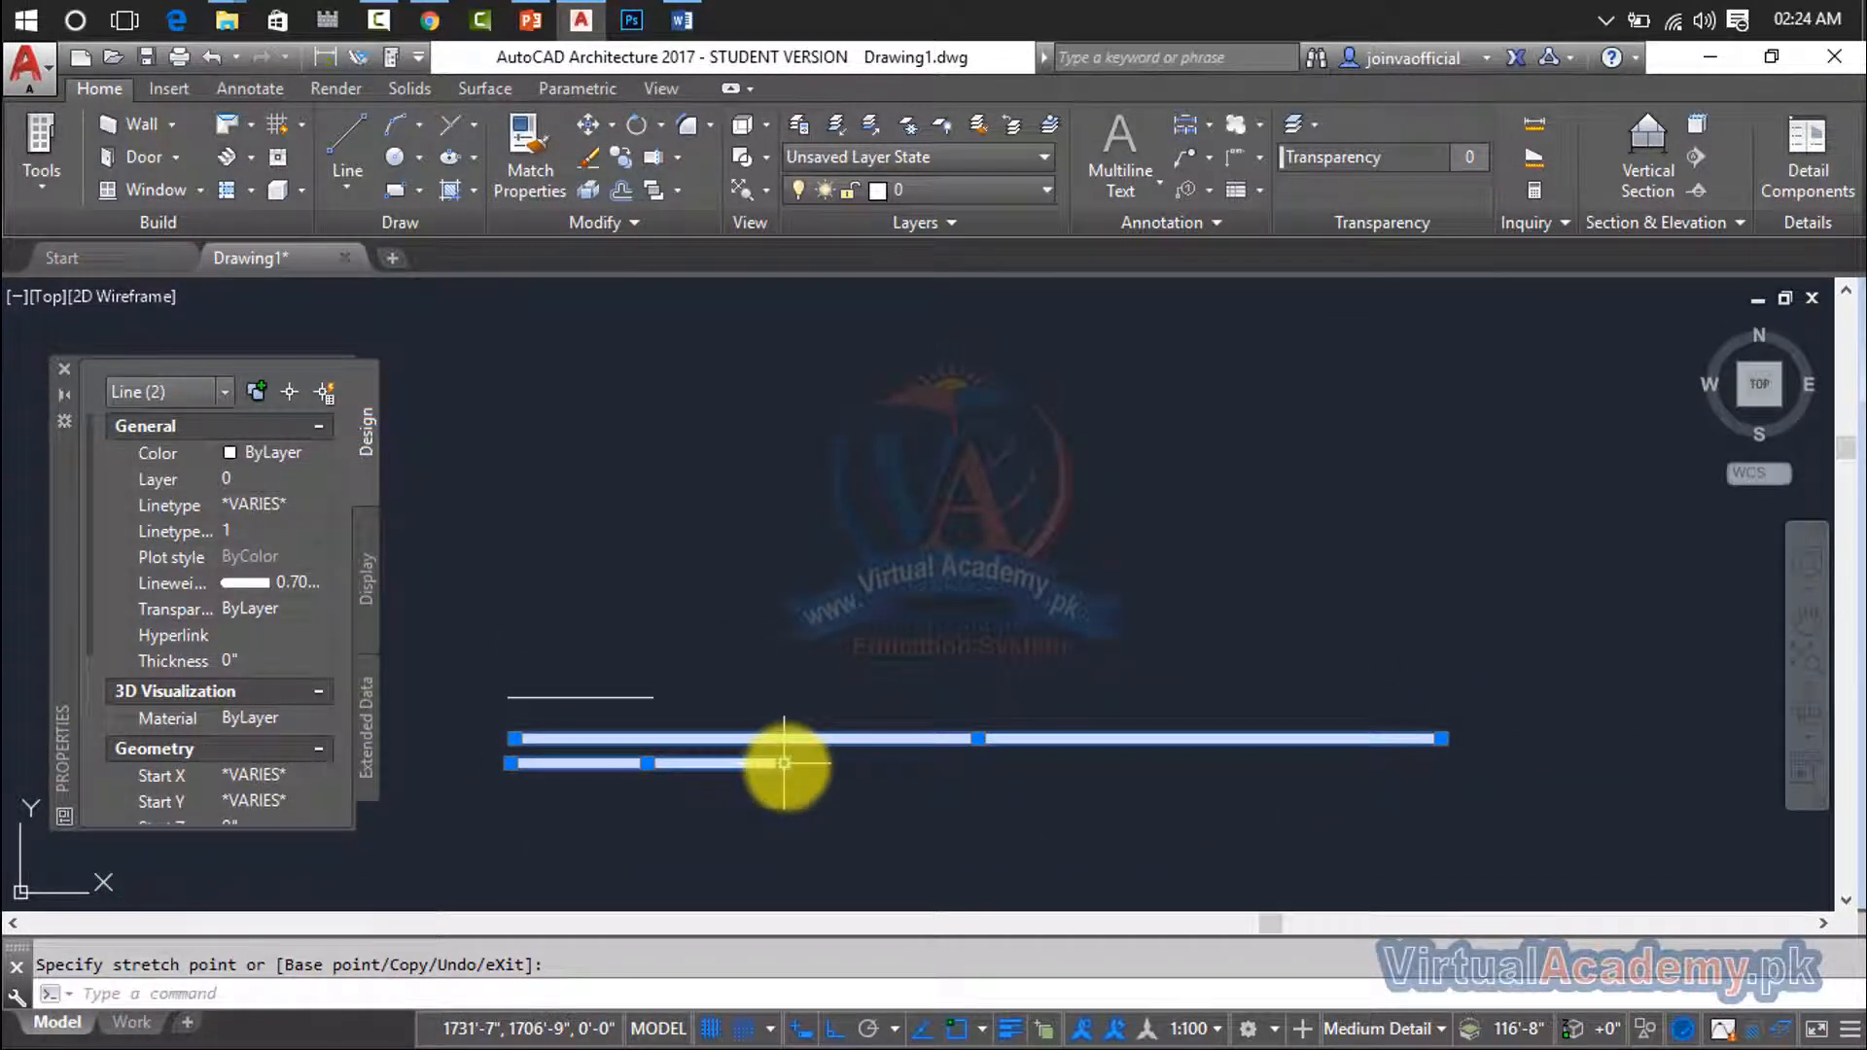
- Stretch the lowest line's right endpoint horizontally outward to about six times the middle line's length
click(783, 763)
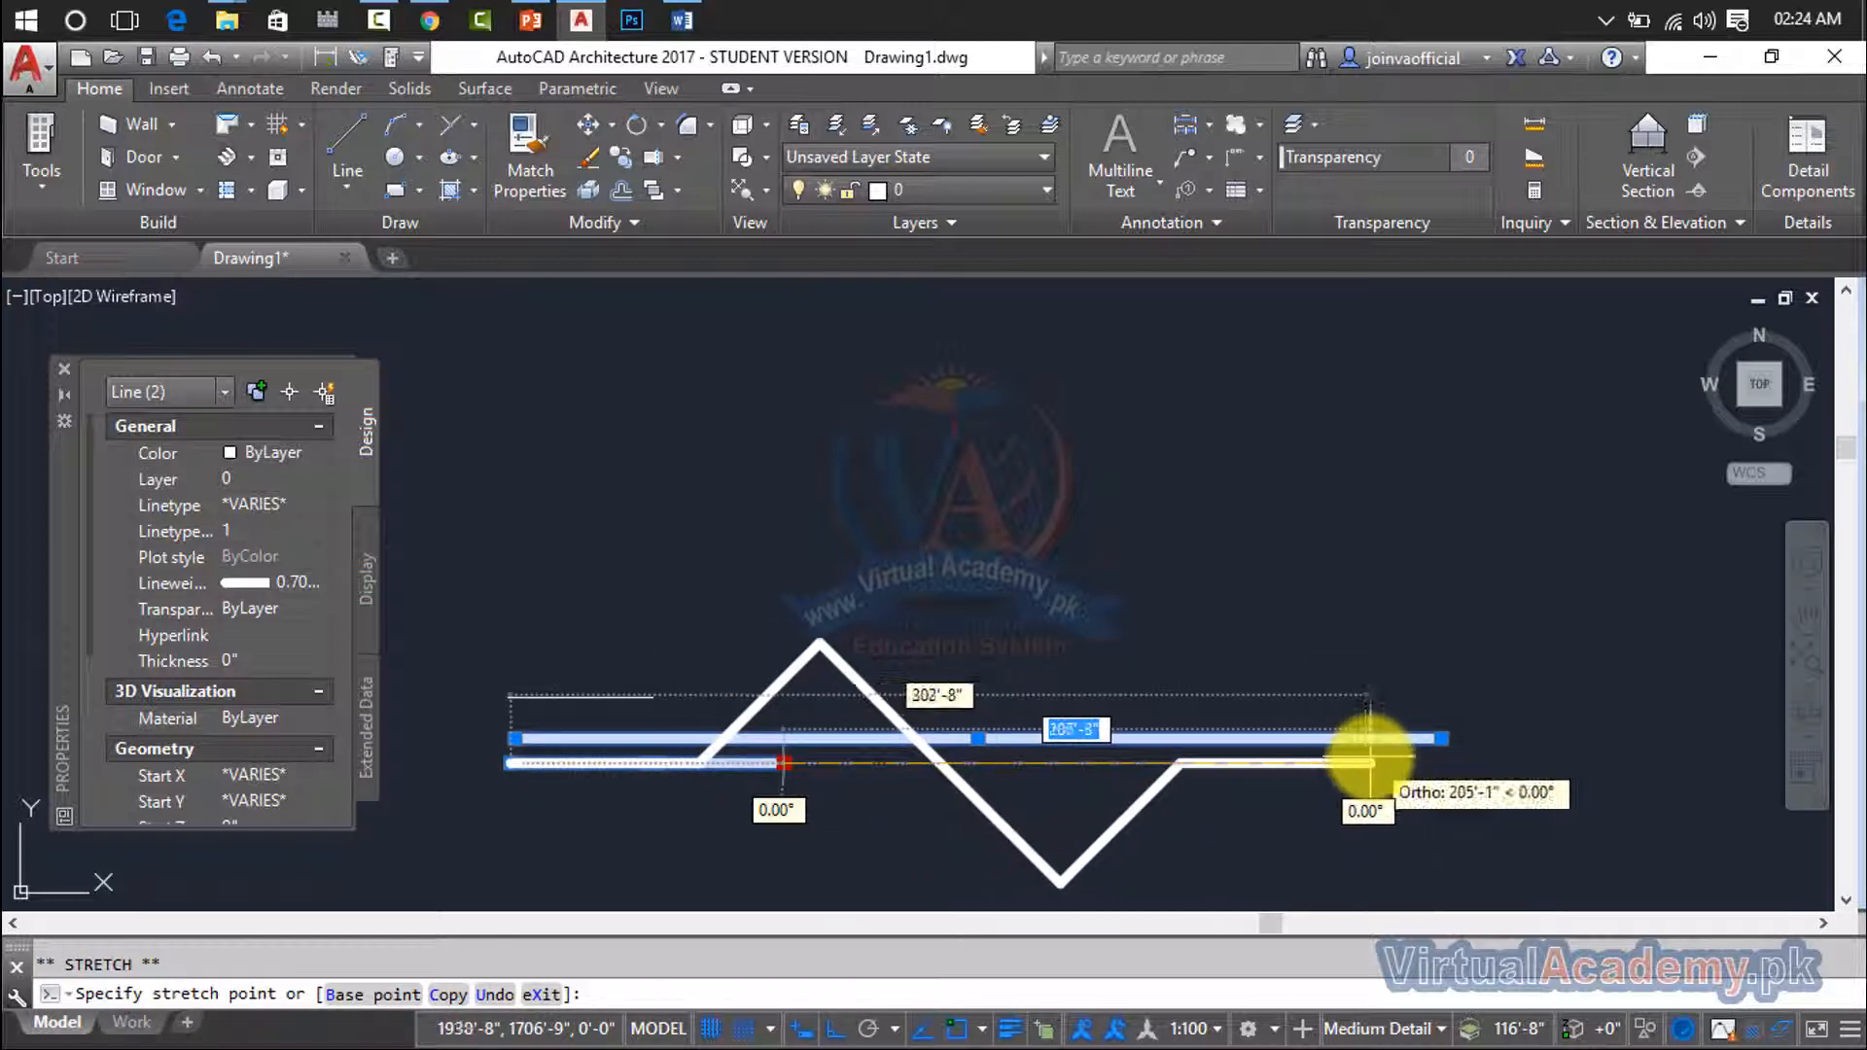
scroll(1371, 749, down, 1)
scroll(1371, 749, down, 2)
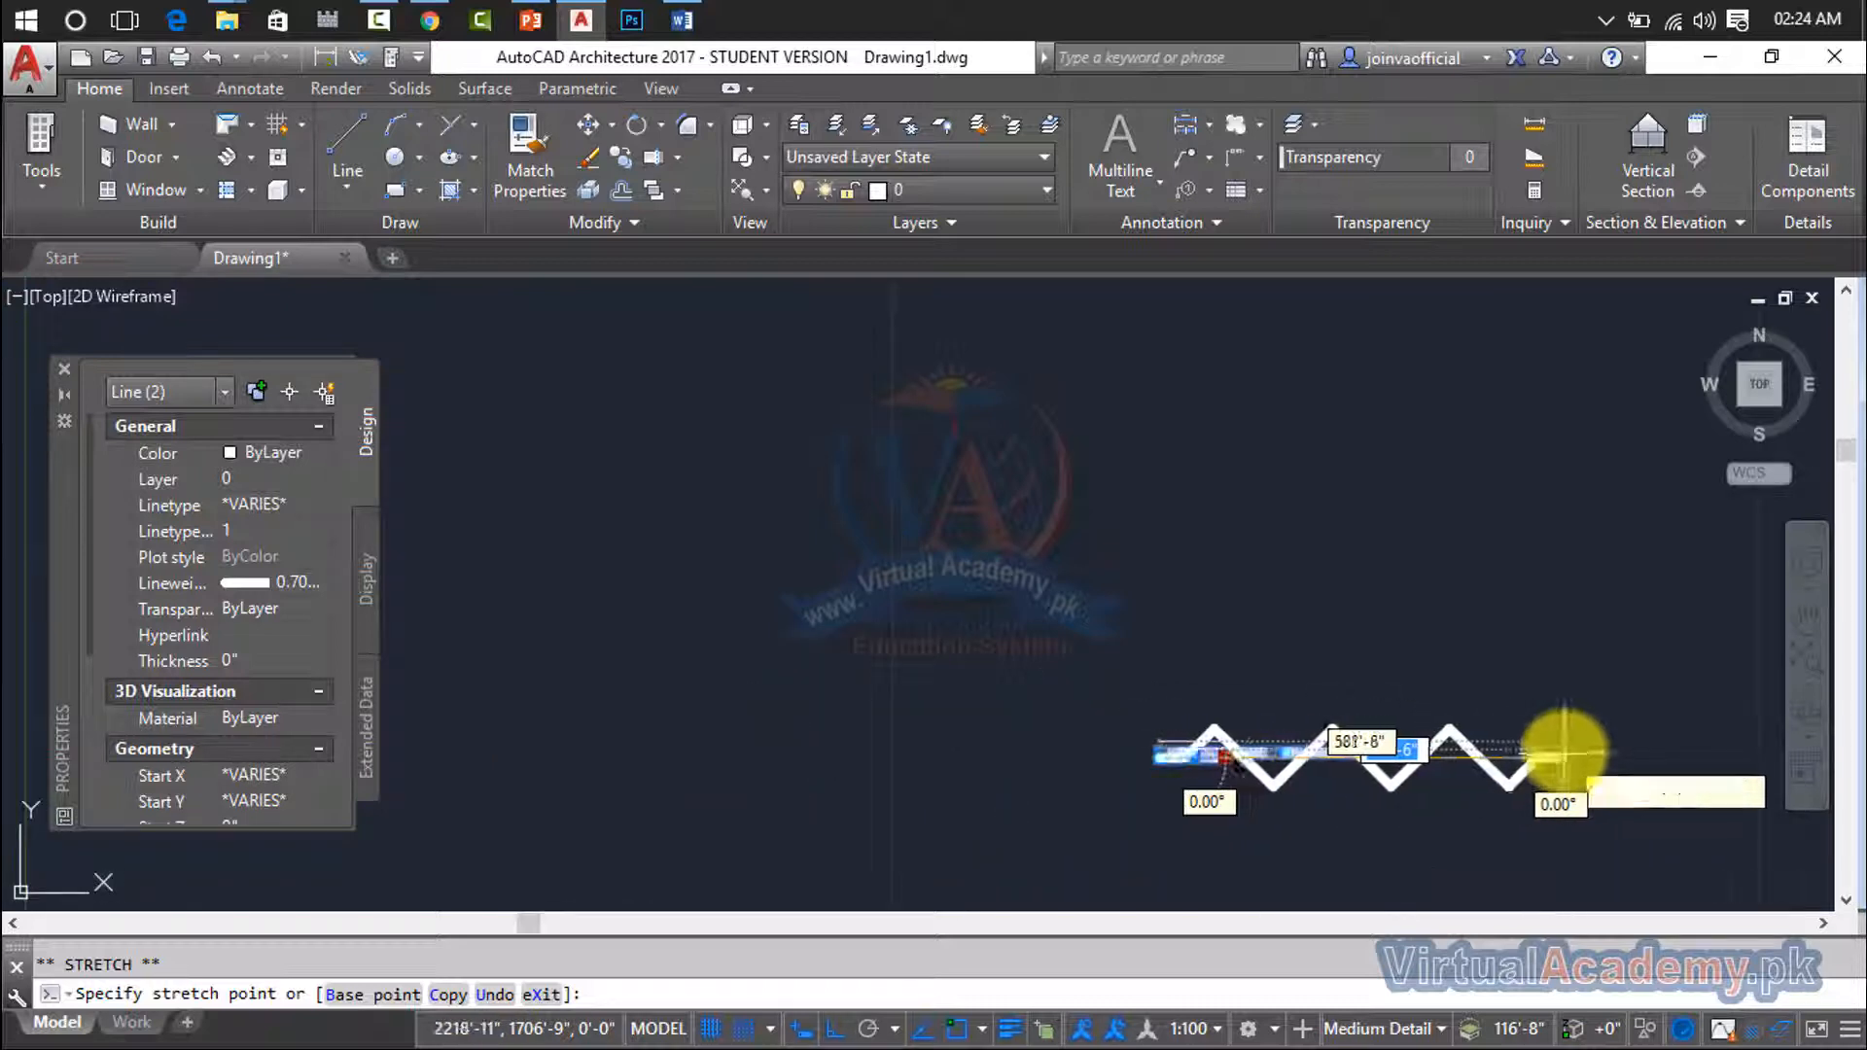
middle_drag(1444, 750, 840, 721)
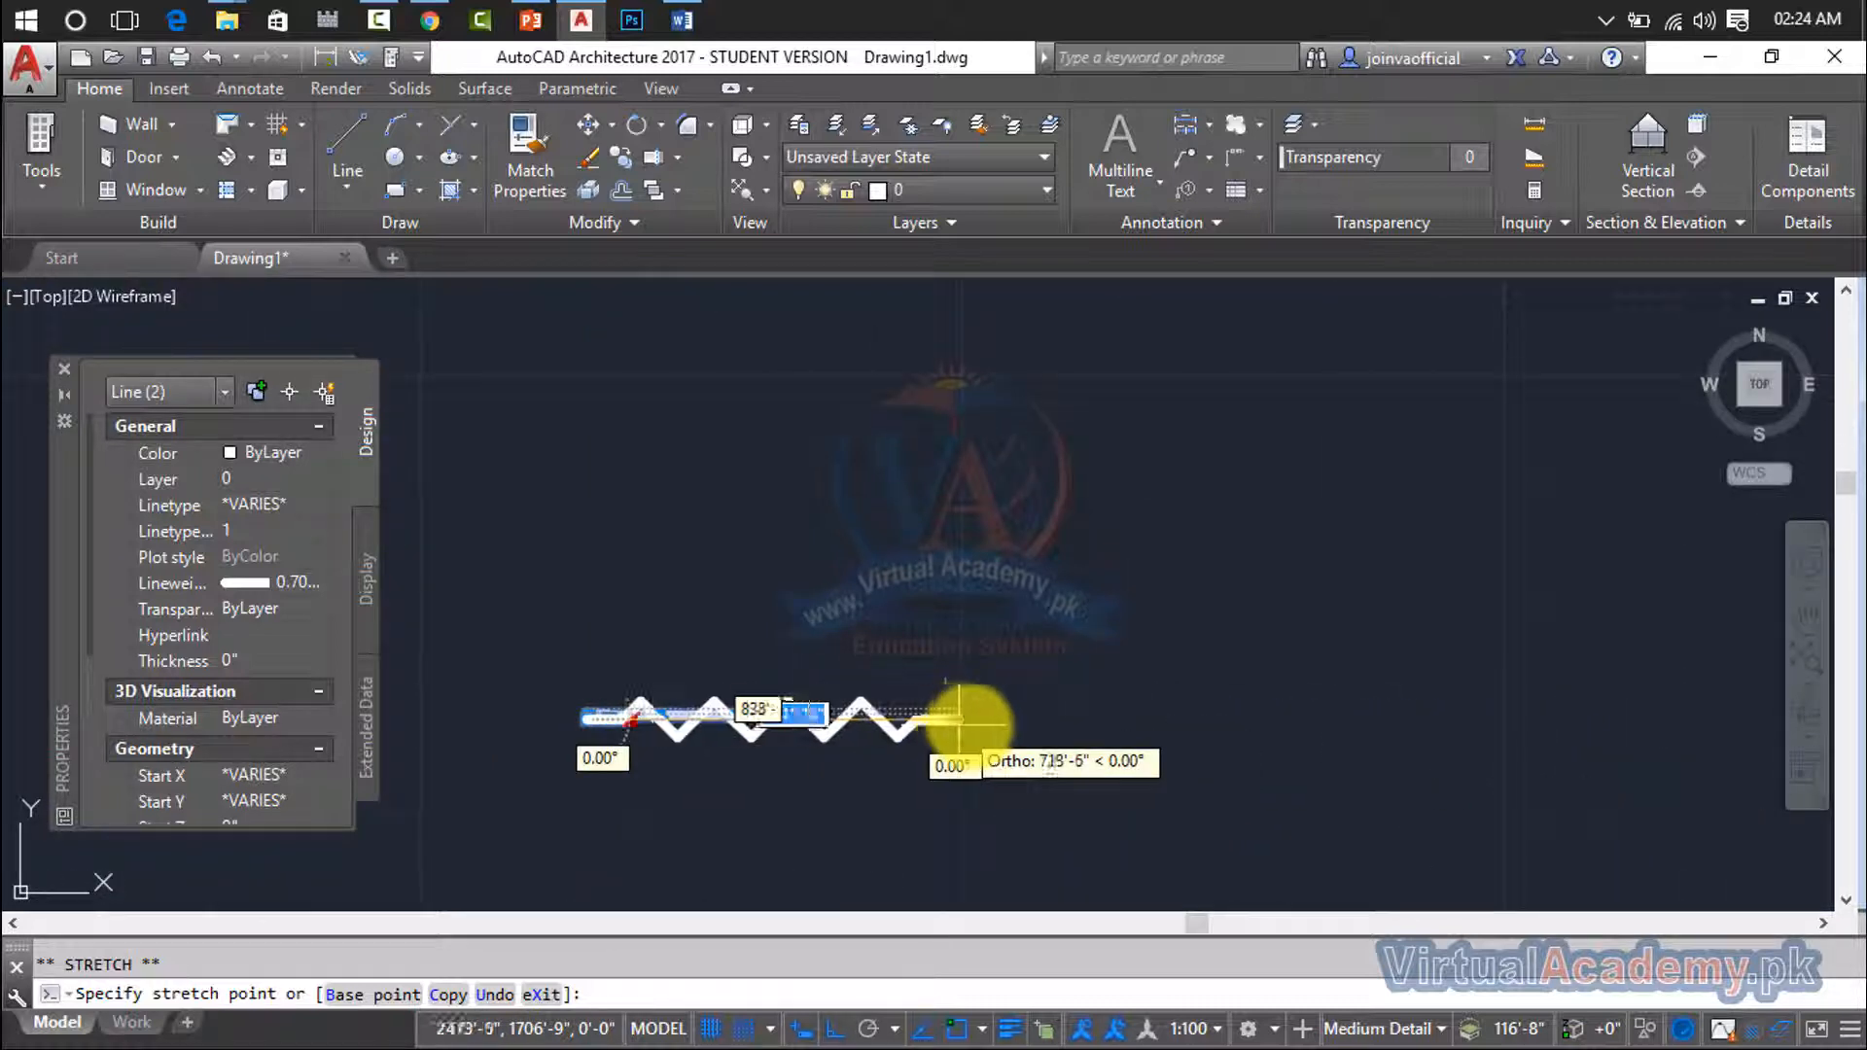
click(1466, 724)
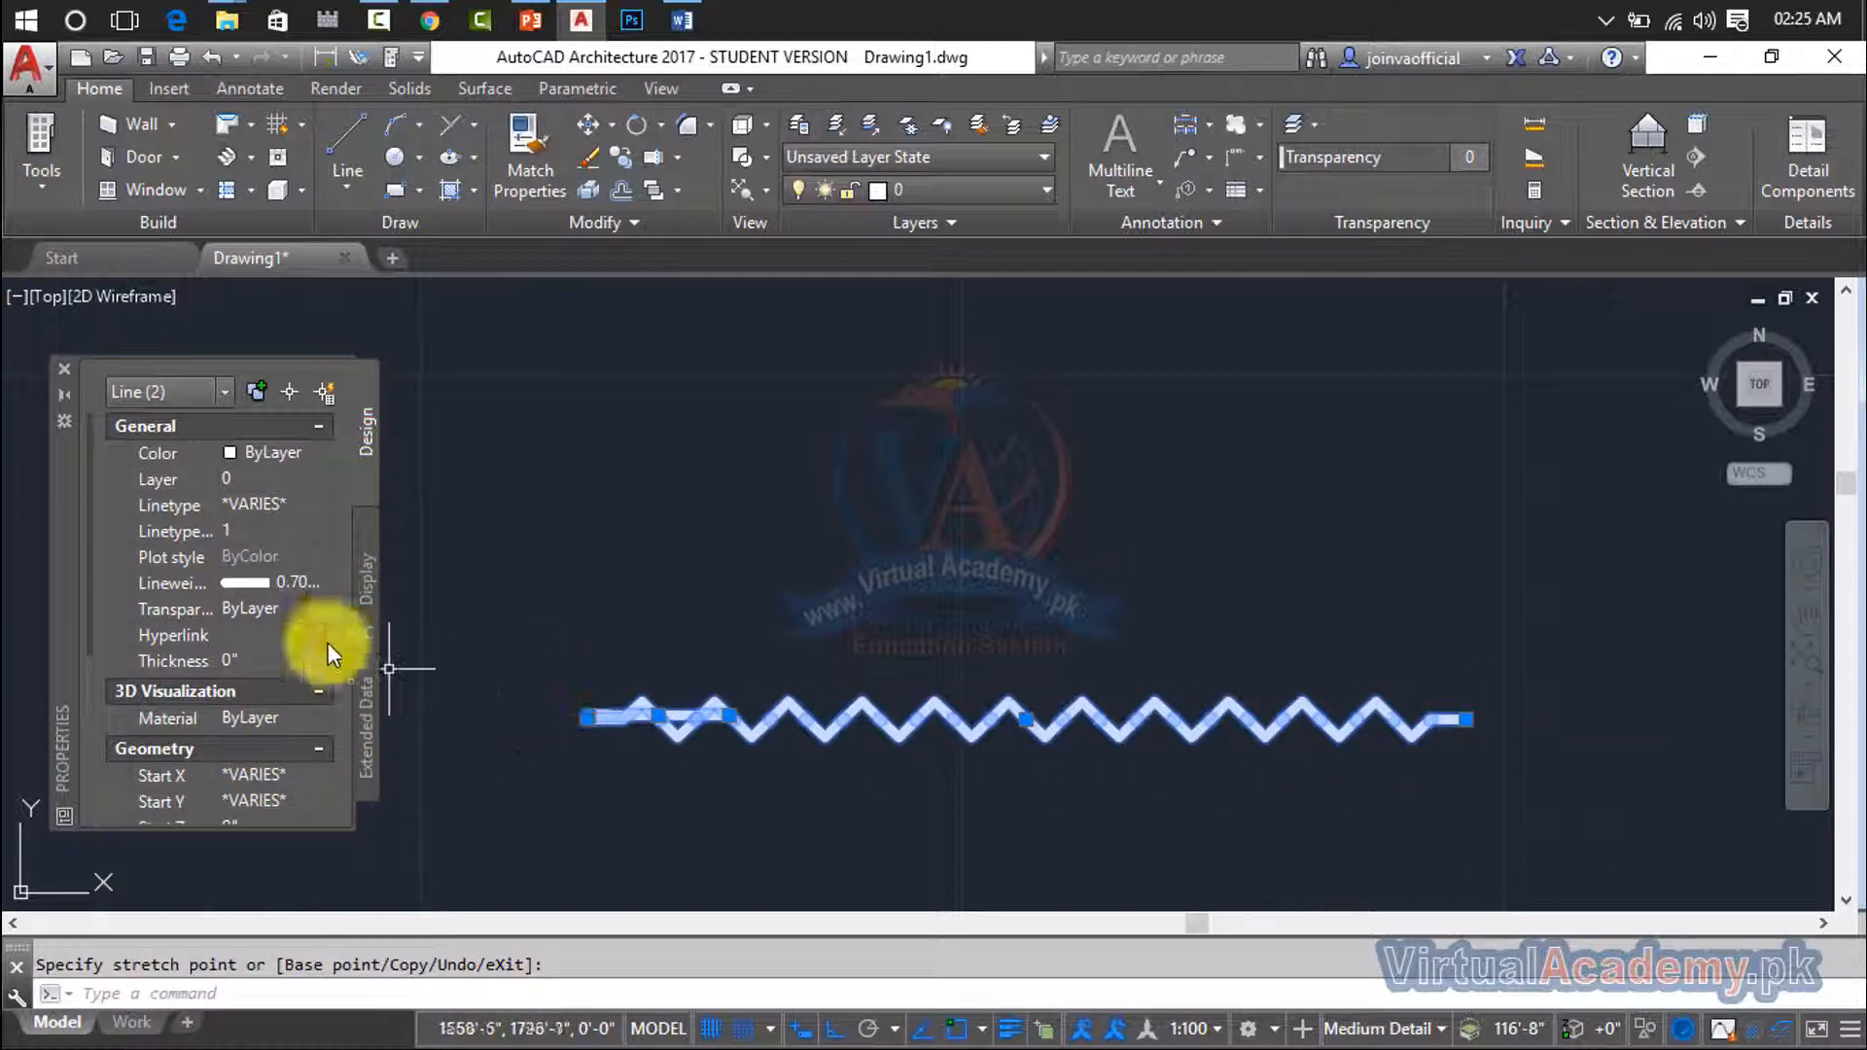
- Examine the linetype scale, geometry values and available linetypes in the properties of the two selected lines
click(262, 533)
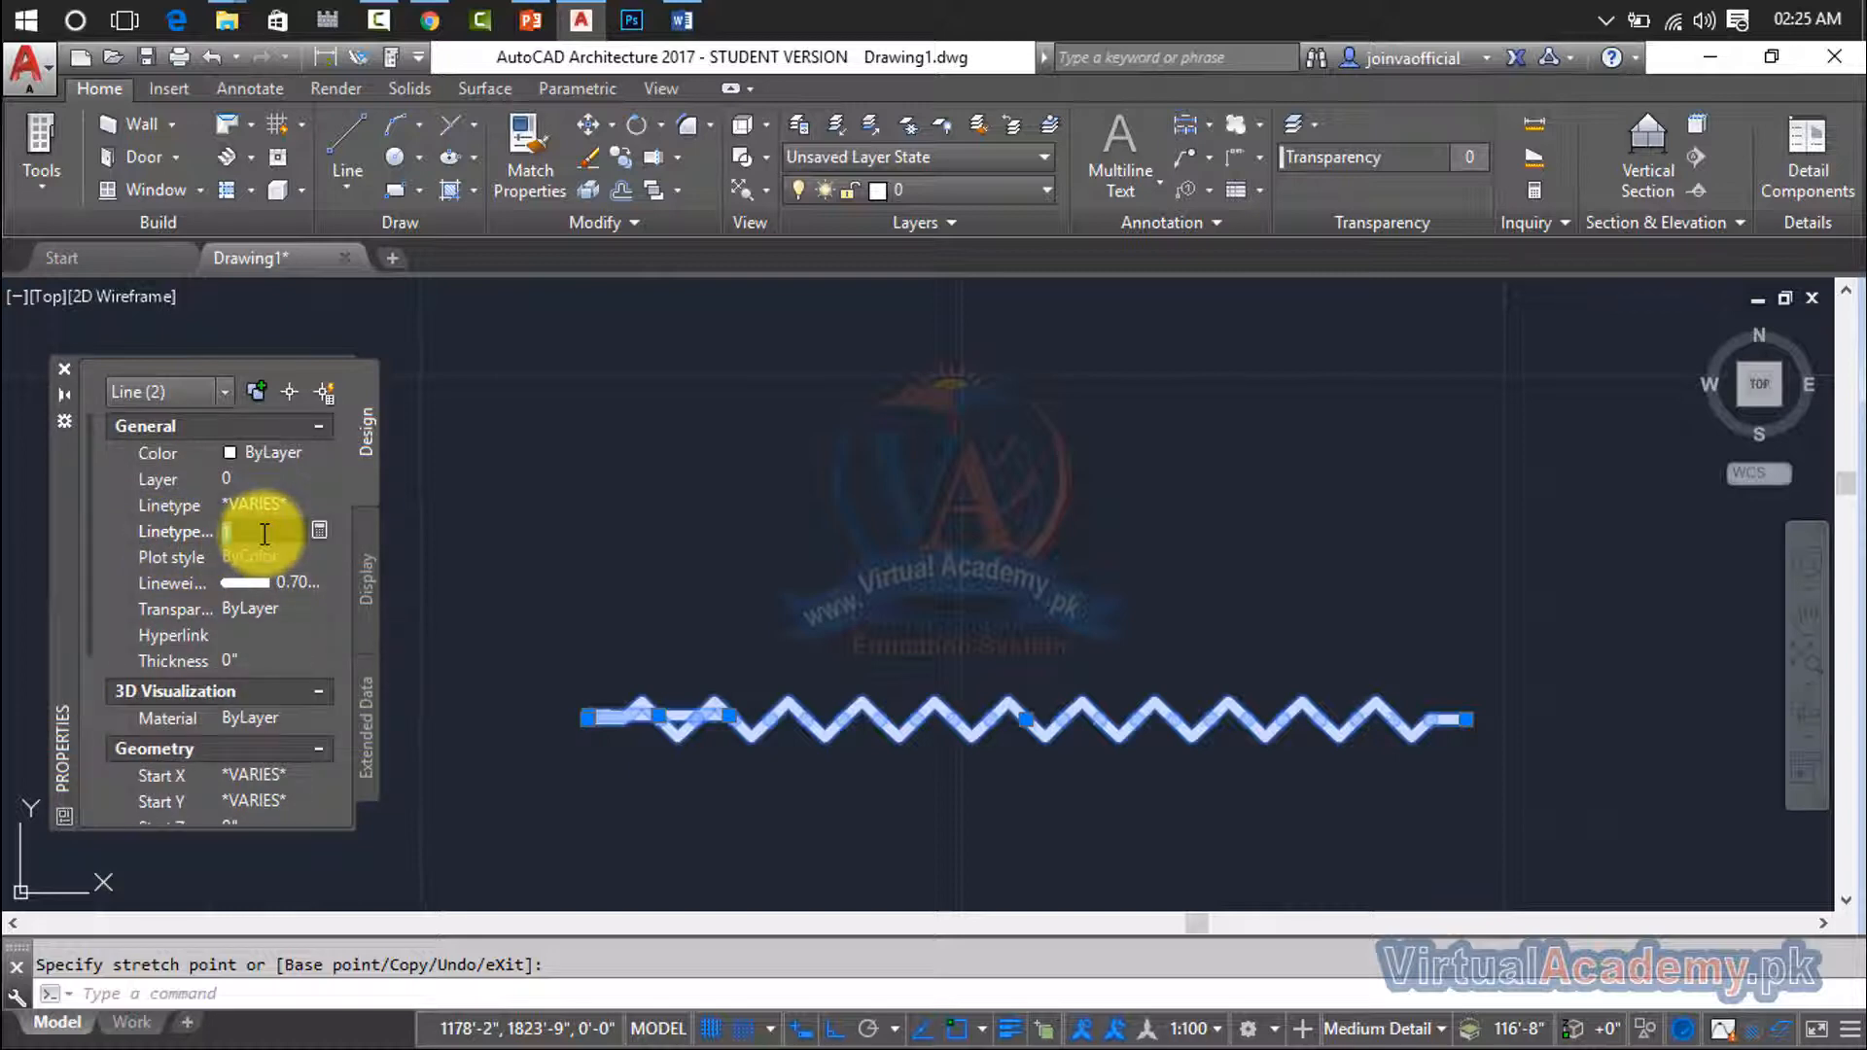
click(816, 722)
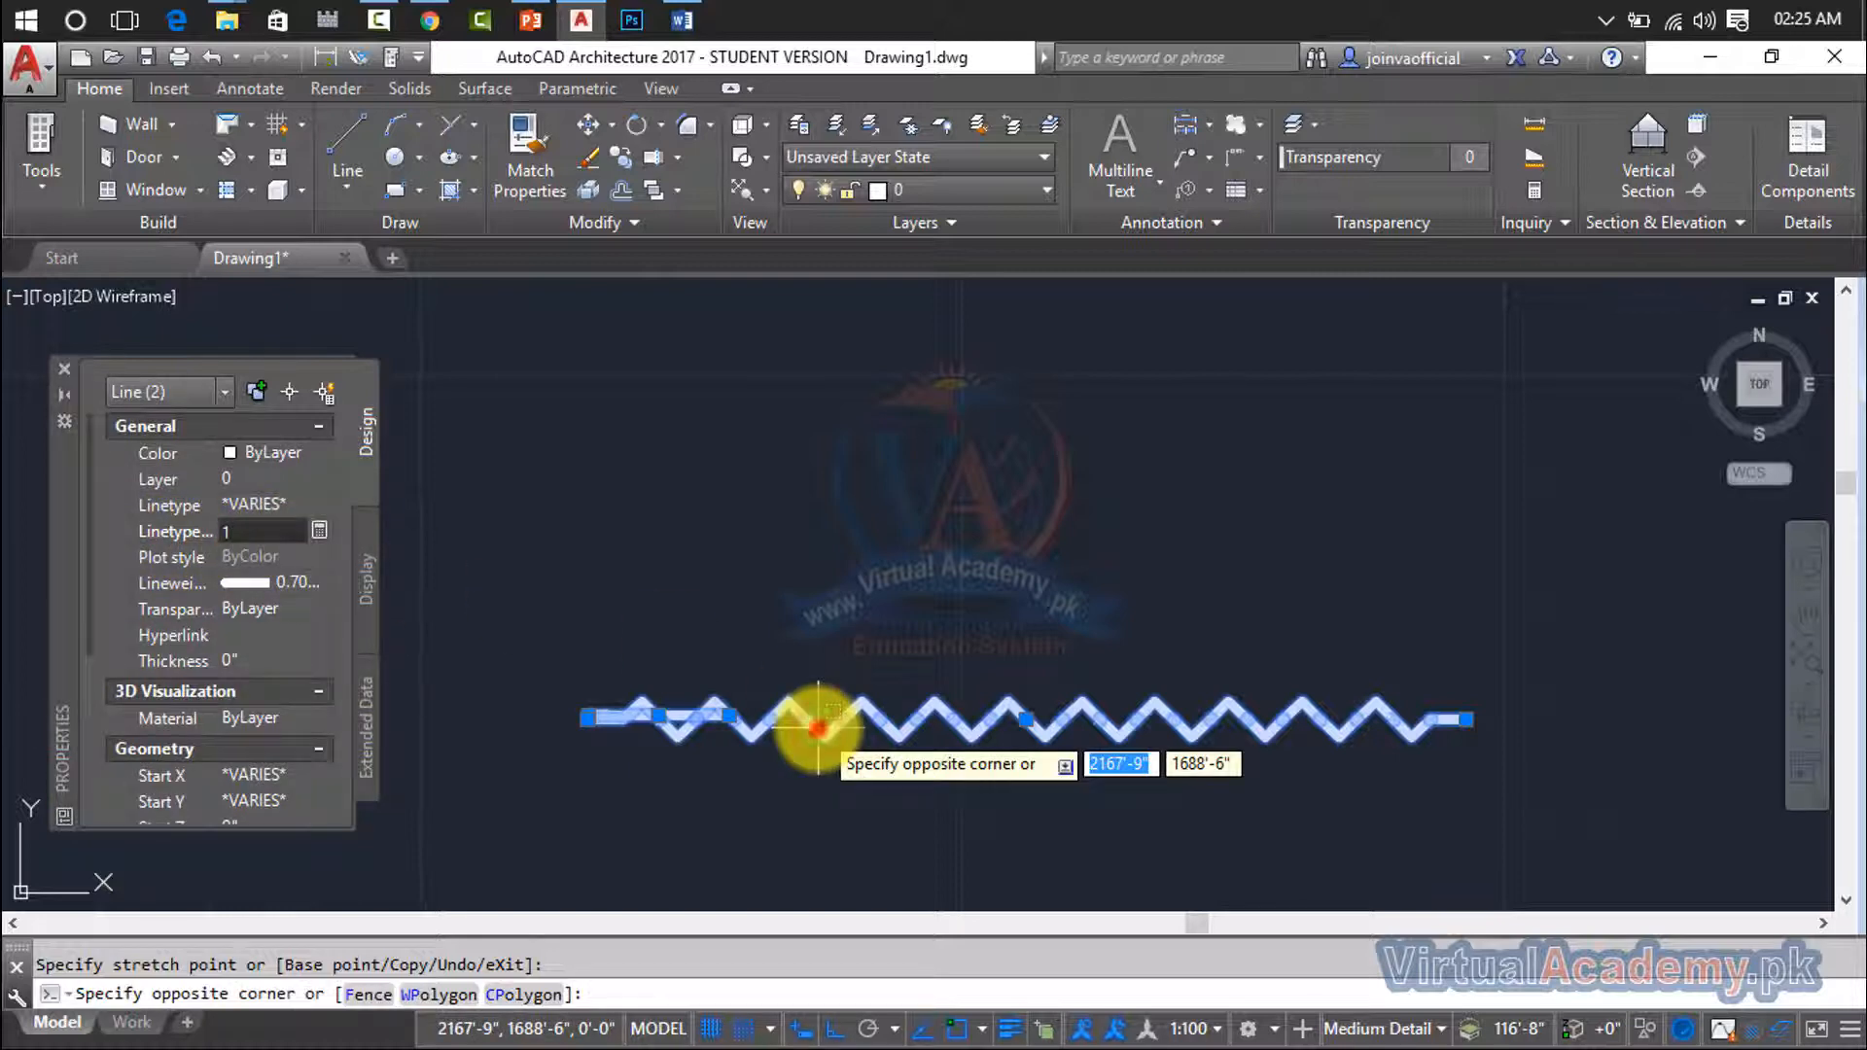
click(409, 641)
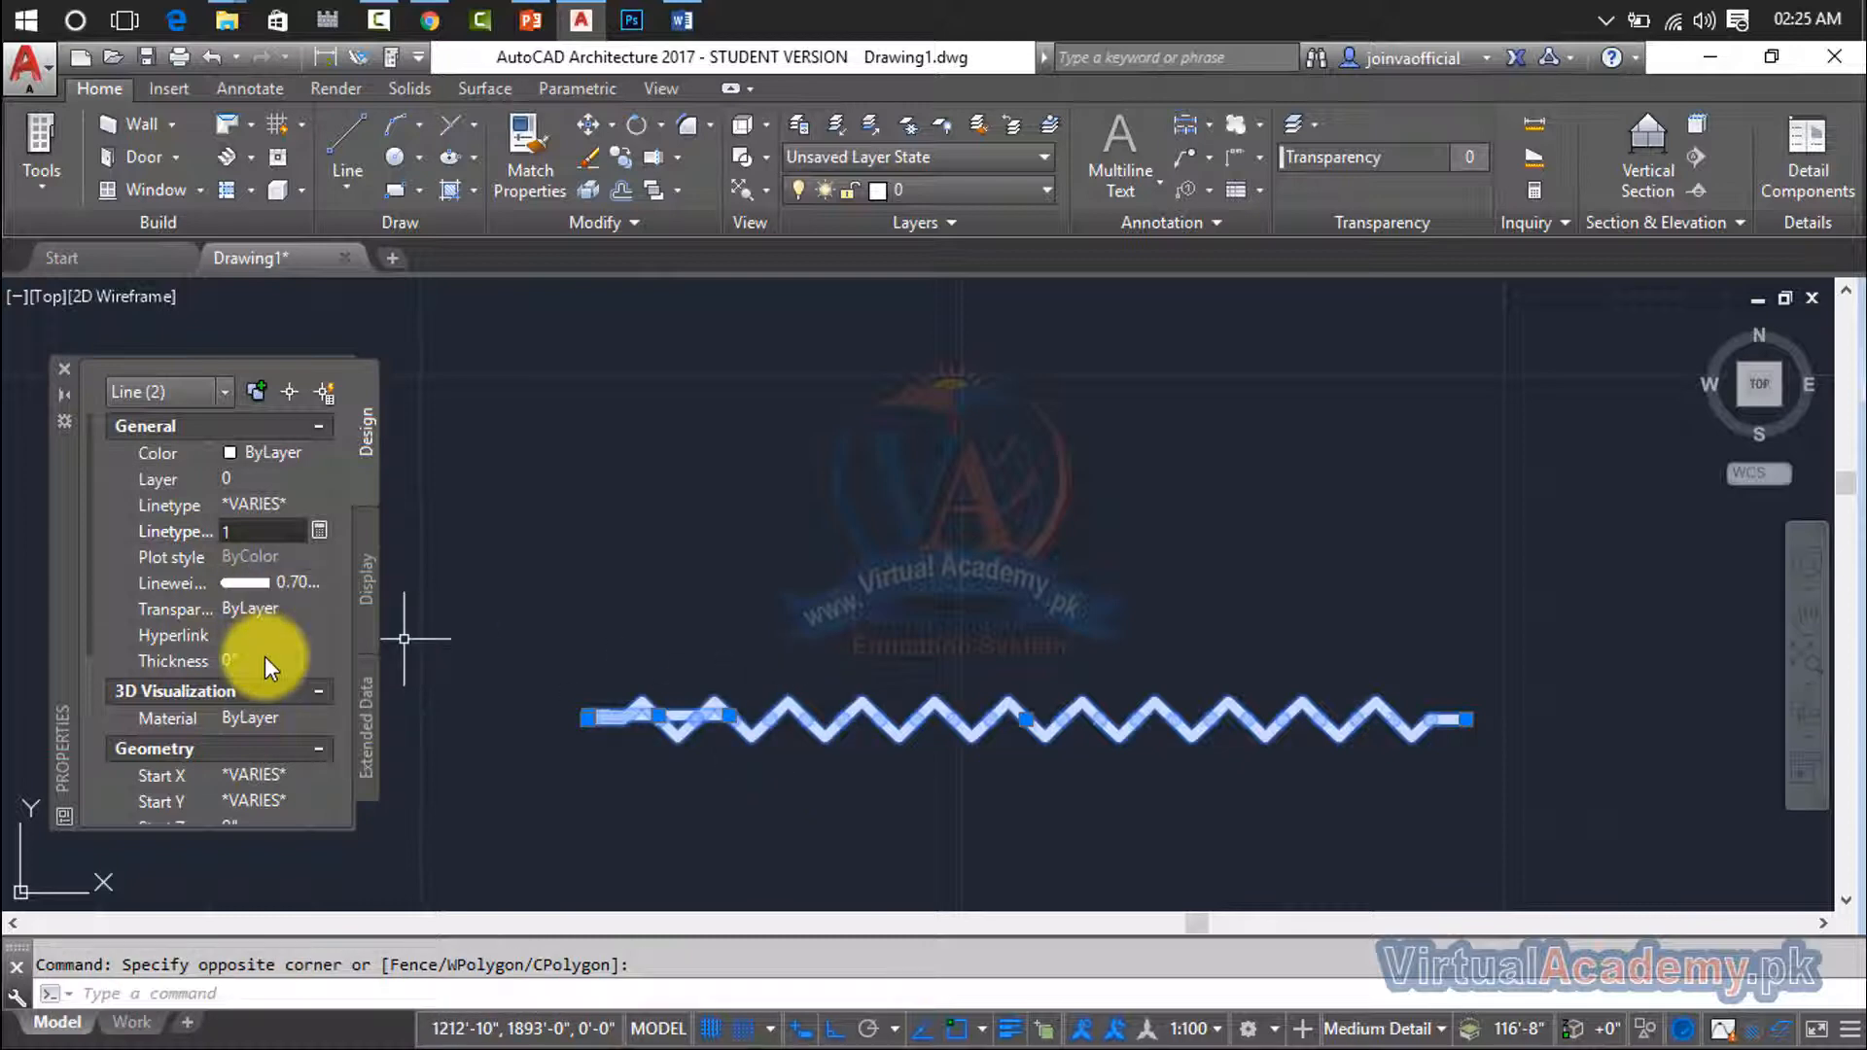
scroll(264, 656, down, 5)
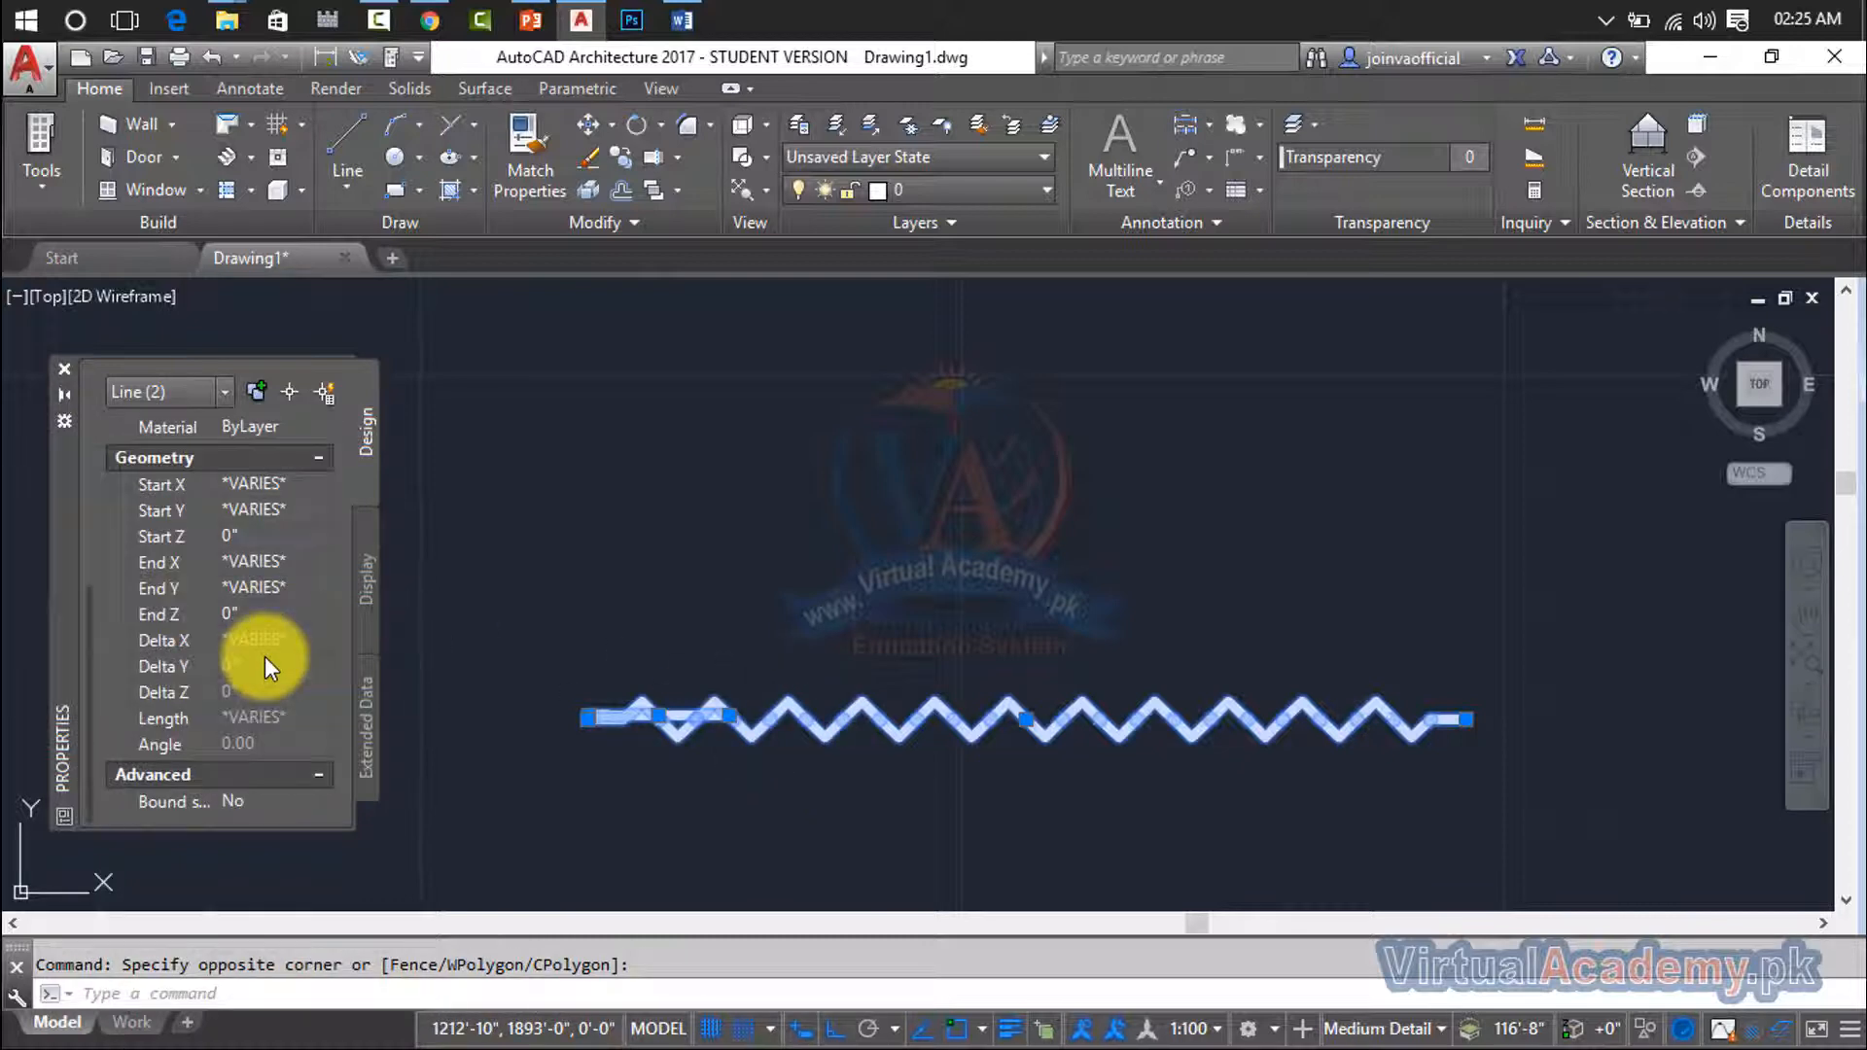
scroll(264, 657, up, 5)
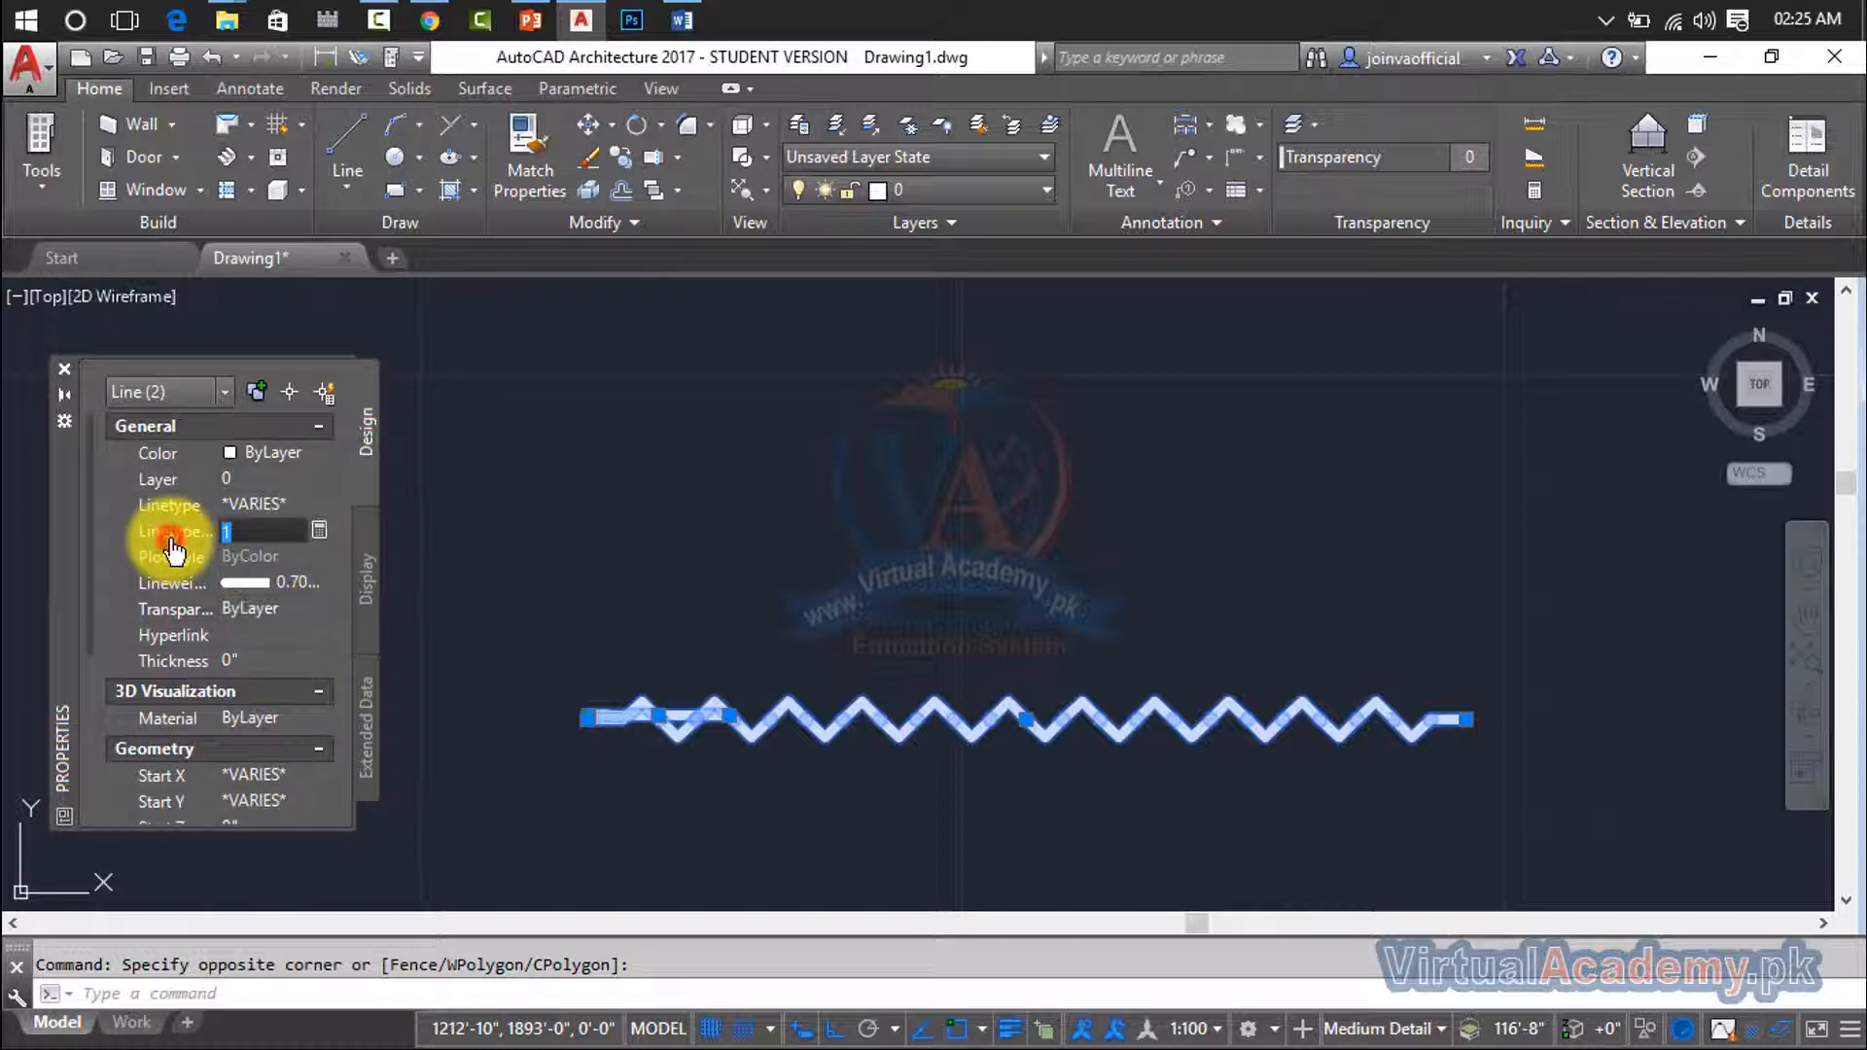
click(185, 505)
click(331, 502)
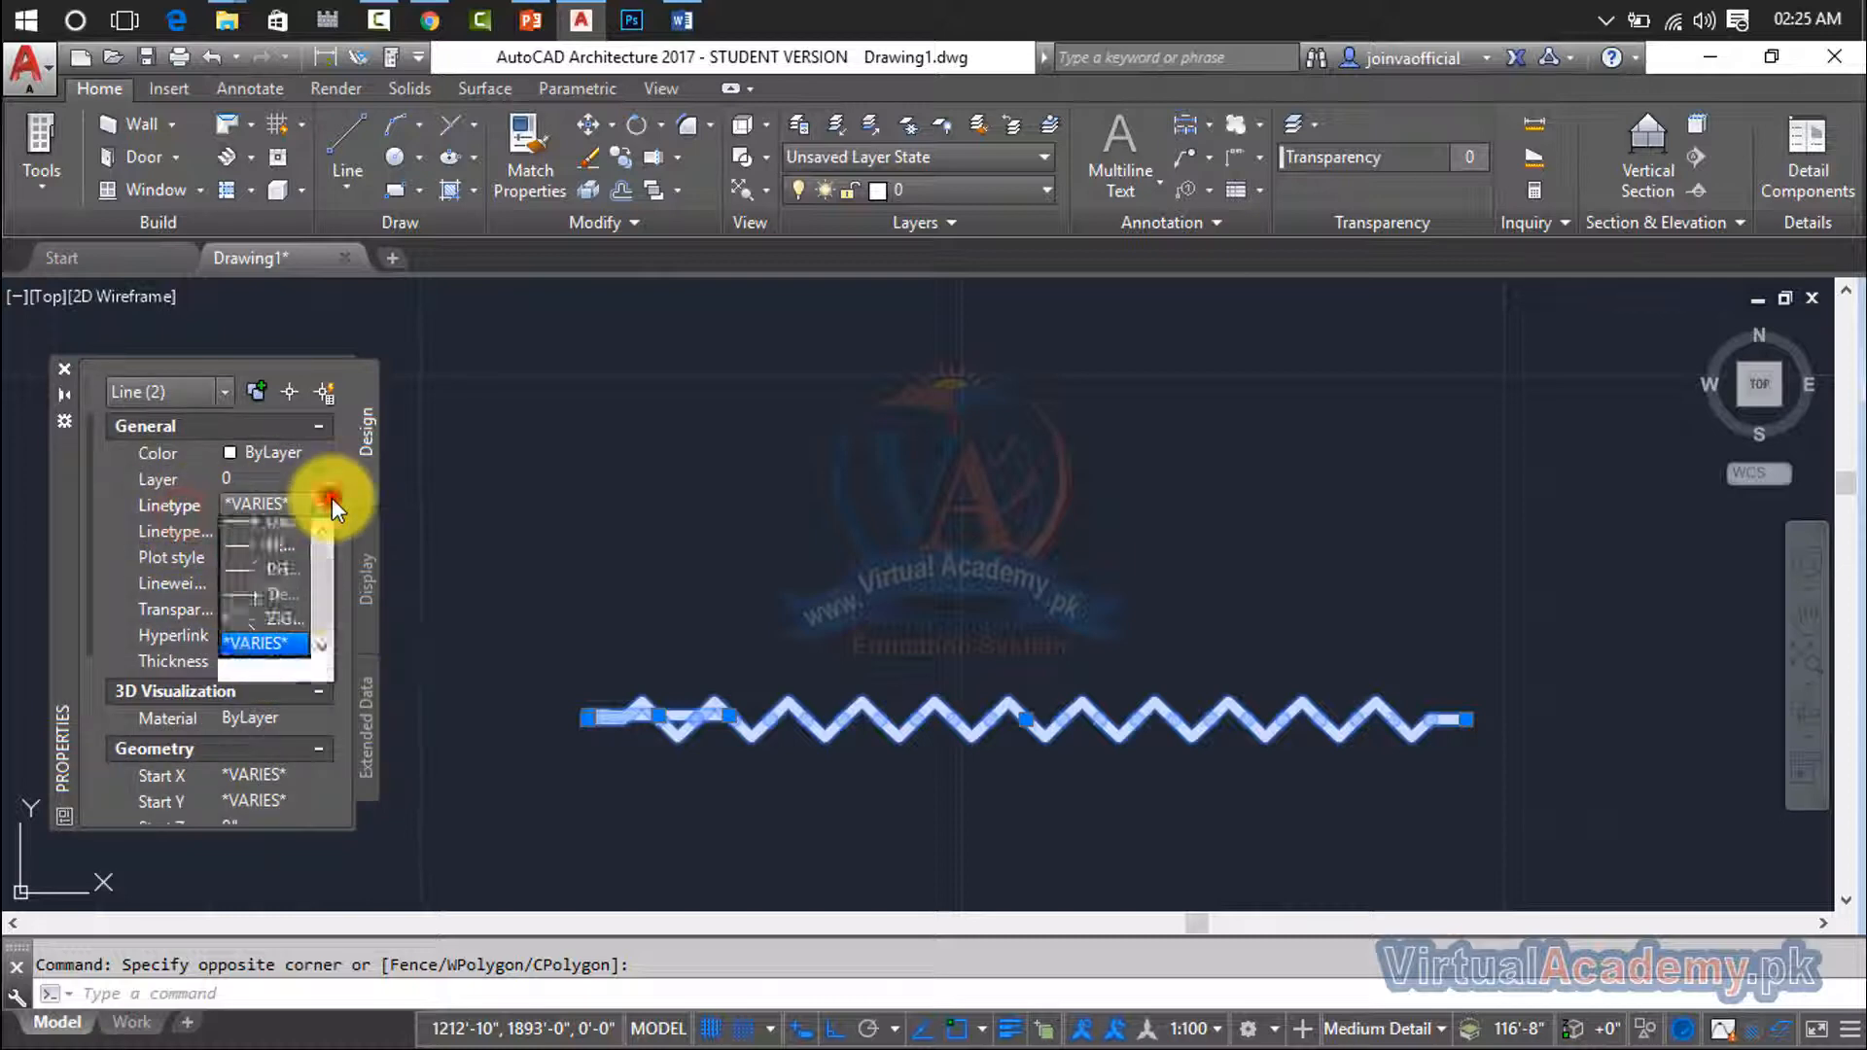
click(331, 503)
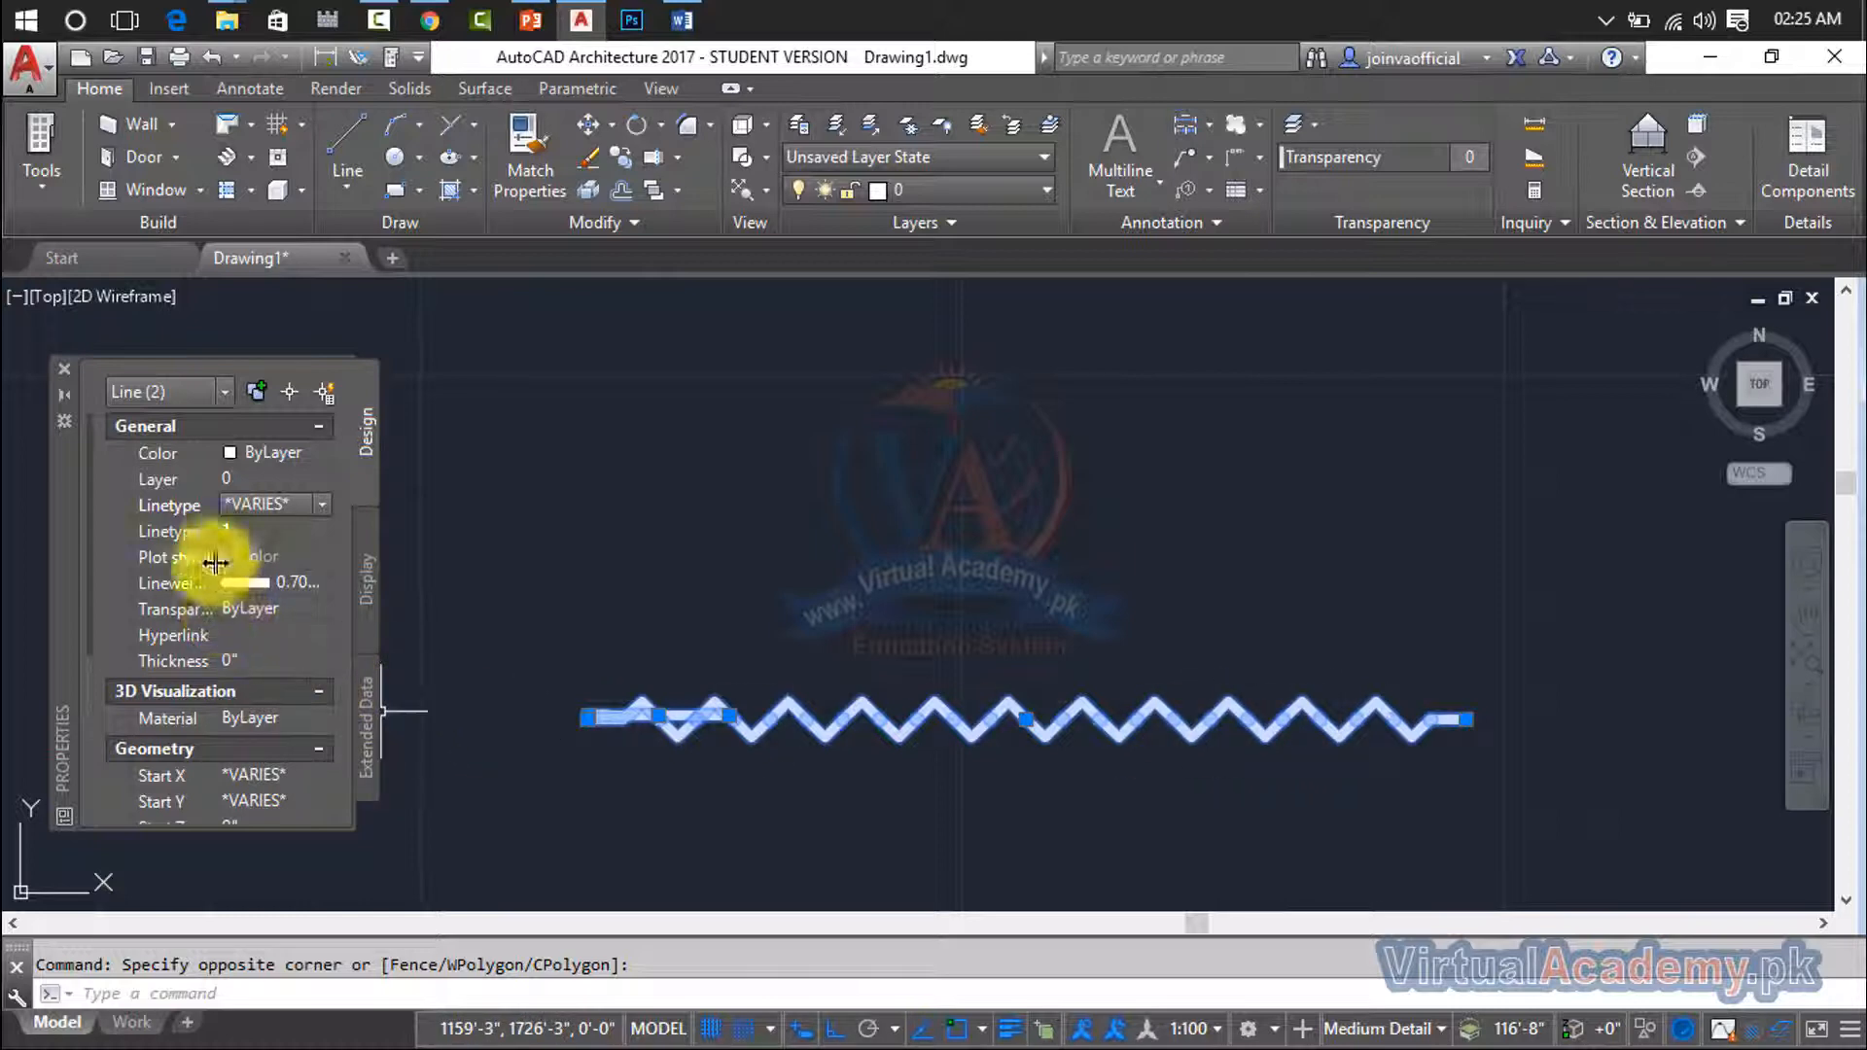
- Set the linetype scale of the two selected lines to 0.5 and reduce it further to 0.2
click(243, 532)
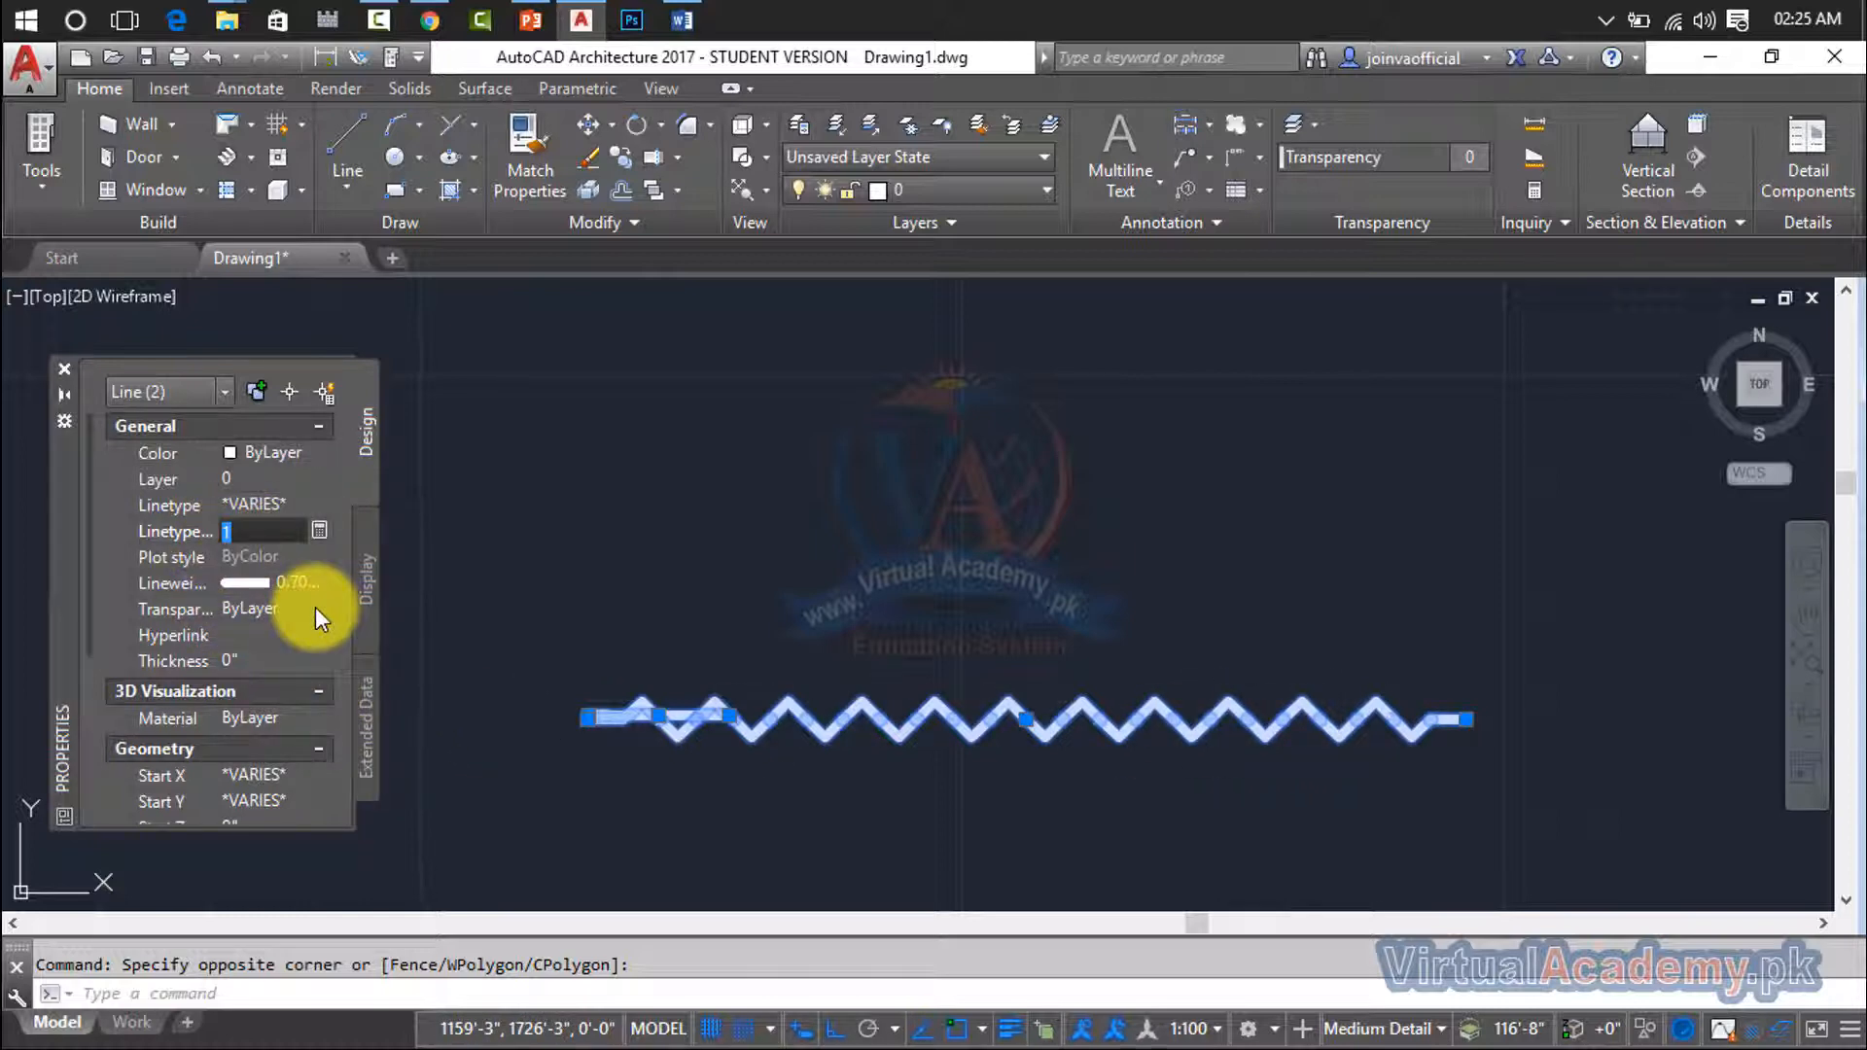
text(0.5)
key(Return)
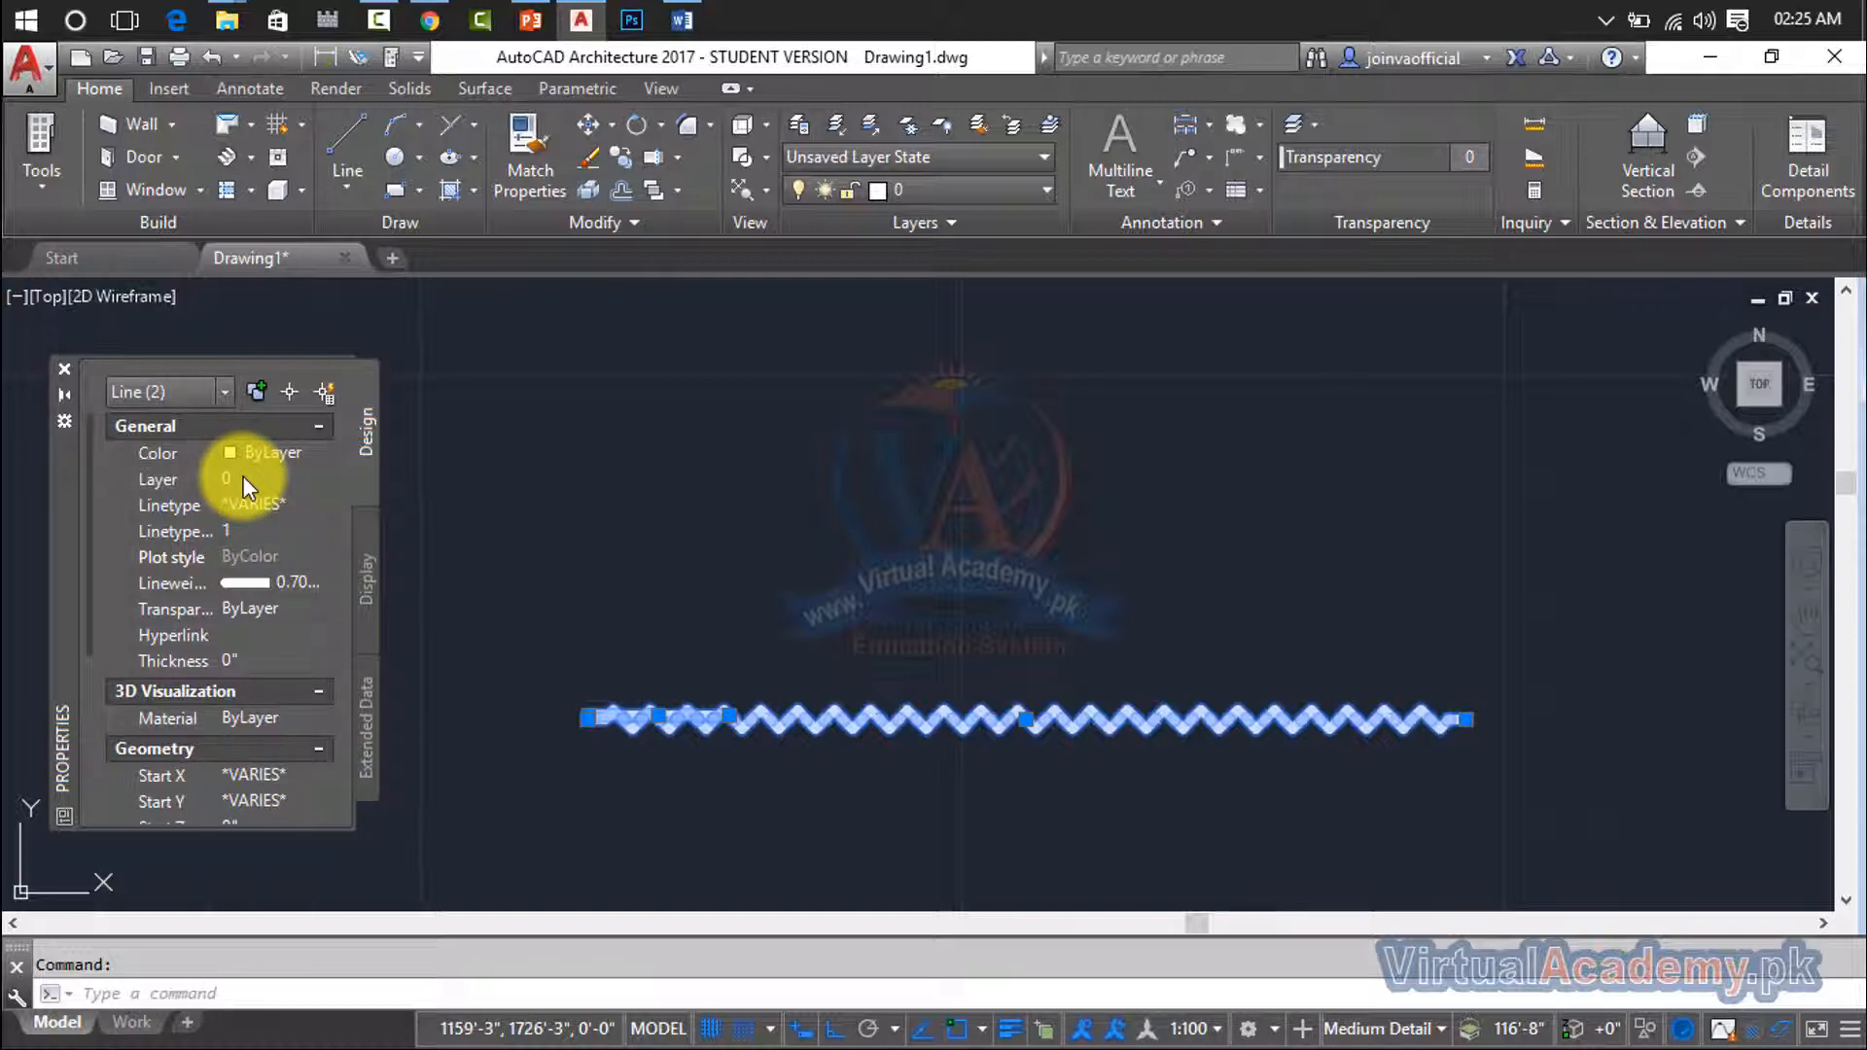
drag(252, 536, 220, 533)
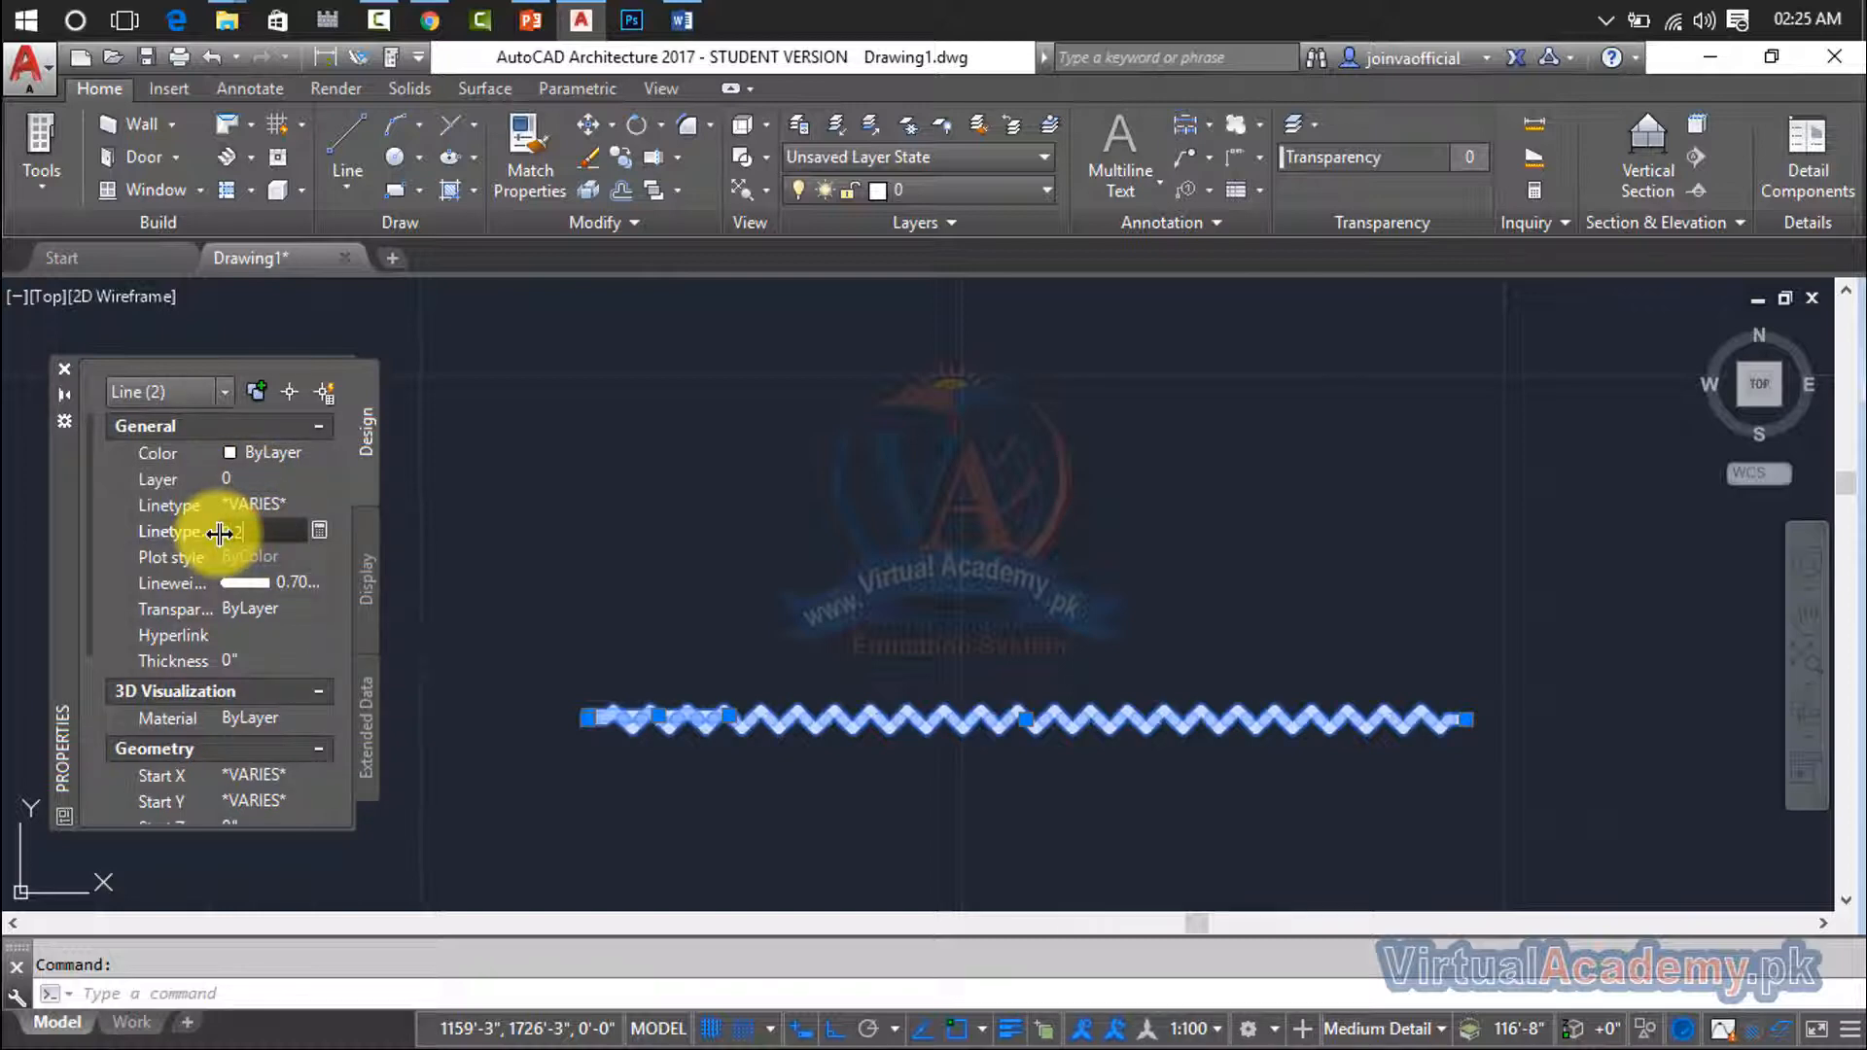
key(Return)
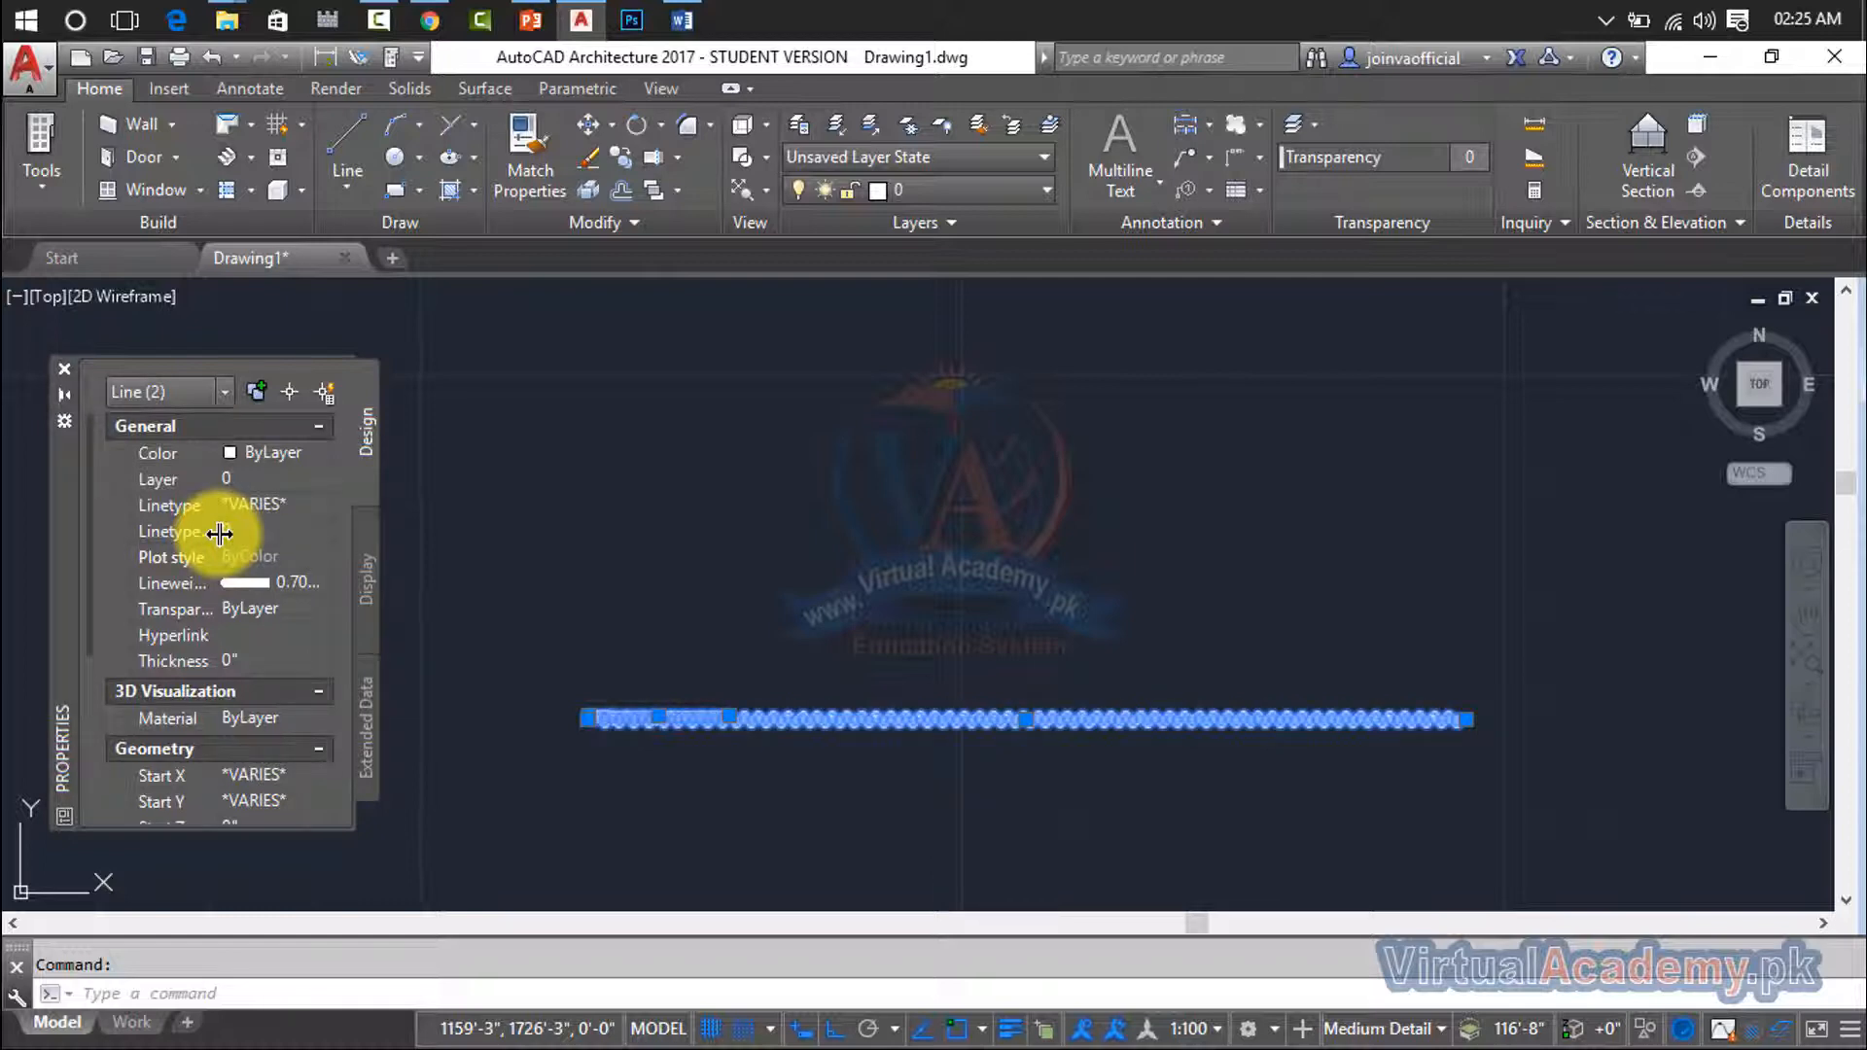
scroll(842, 693, up, 5)
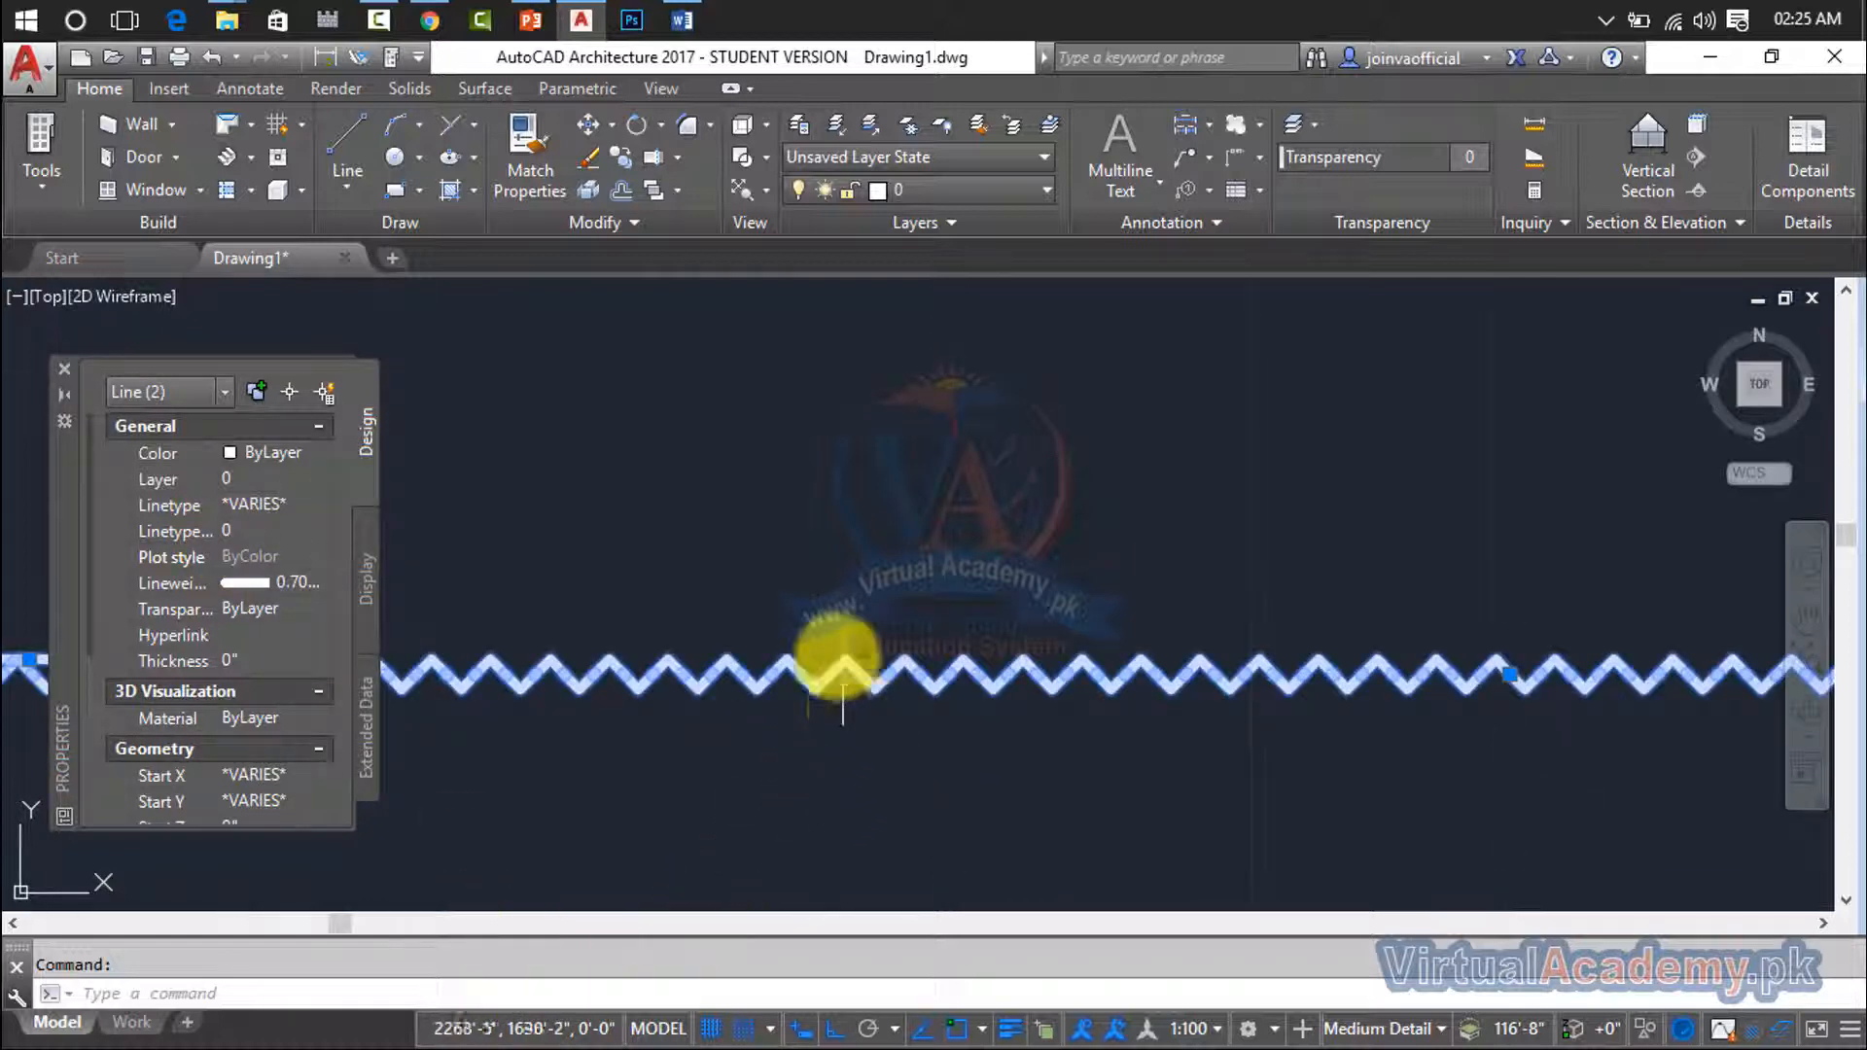
scroll(842, 693, up, 4)
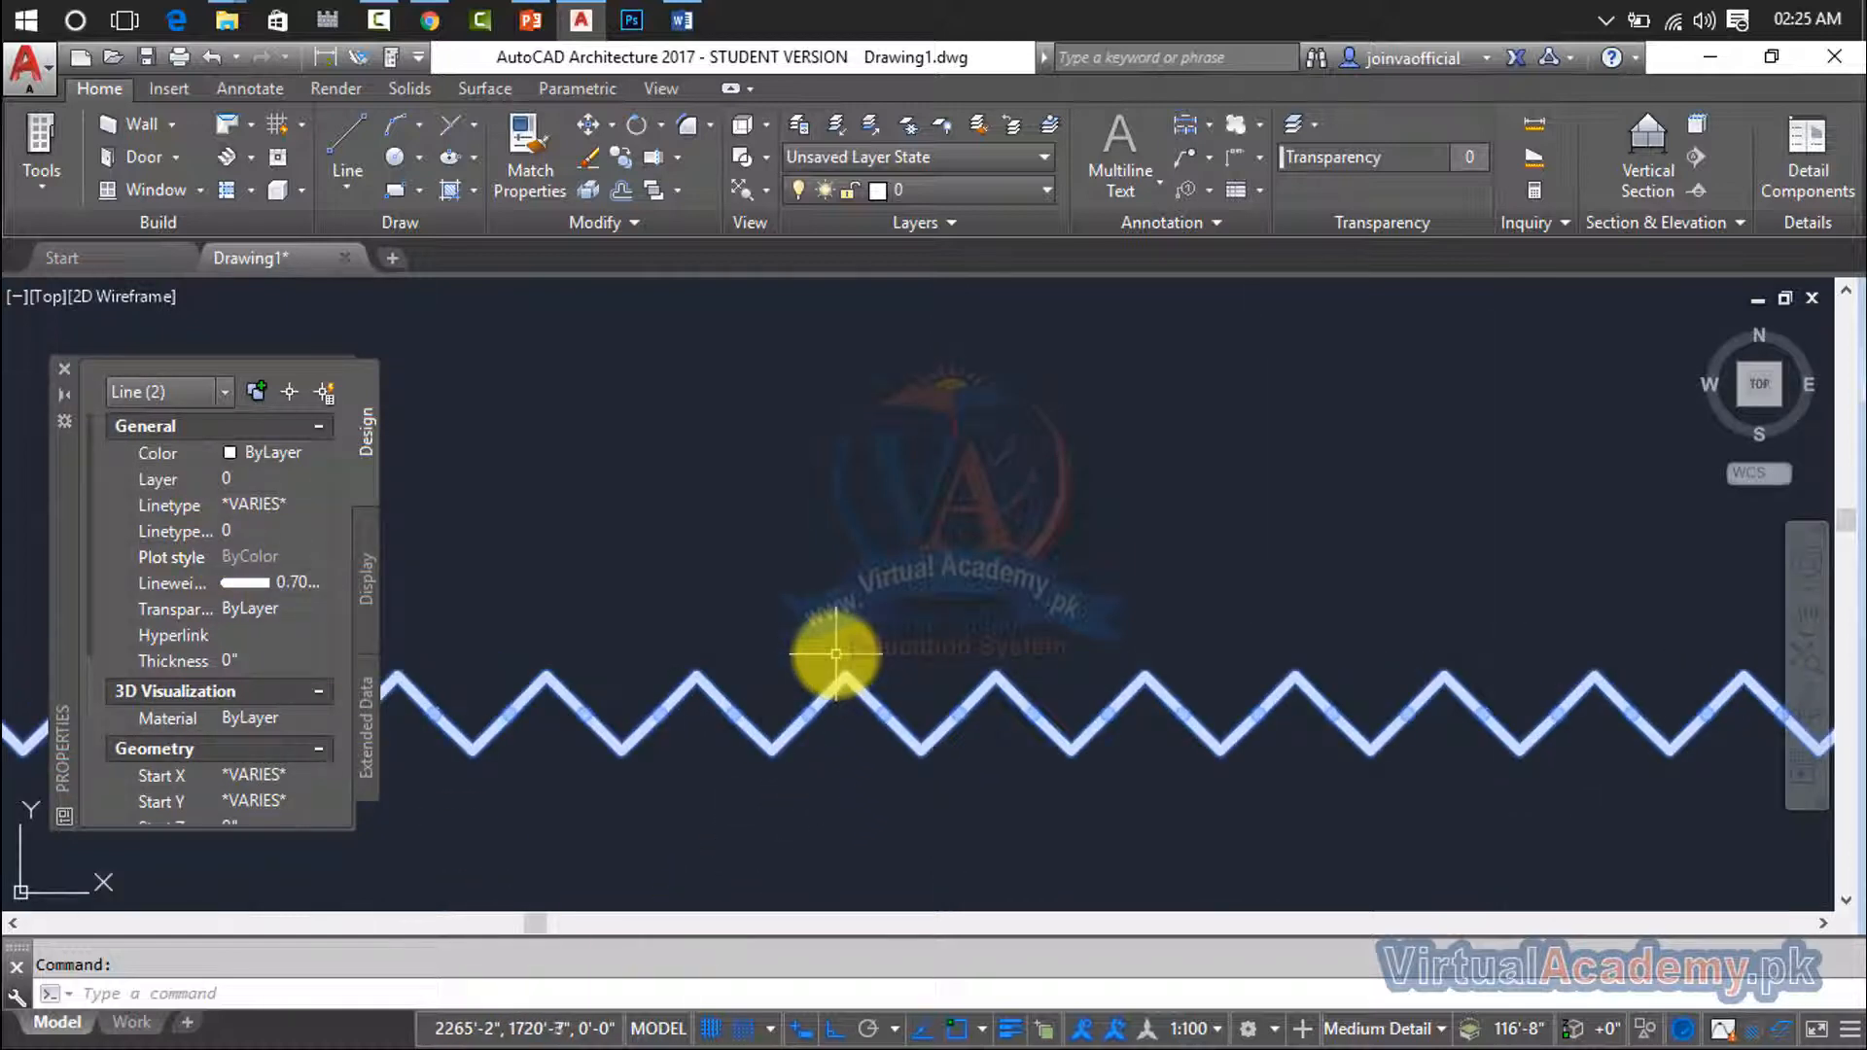
- Erase the two selected lines and the remaining thin line to empty the drawing
click(251, 533)
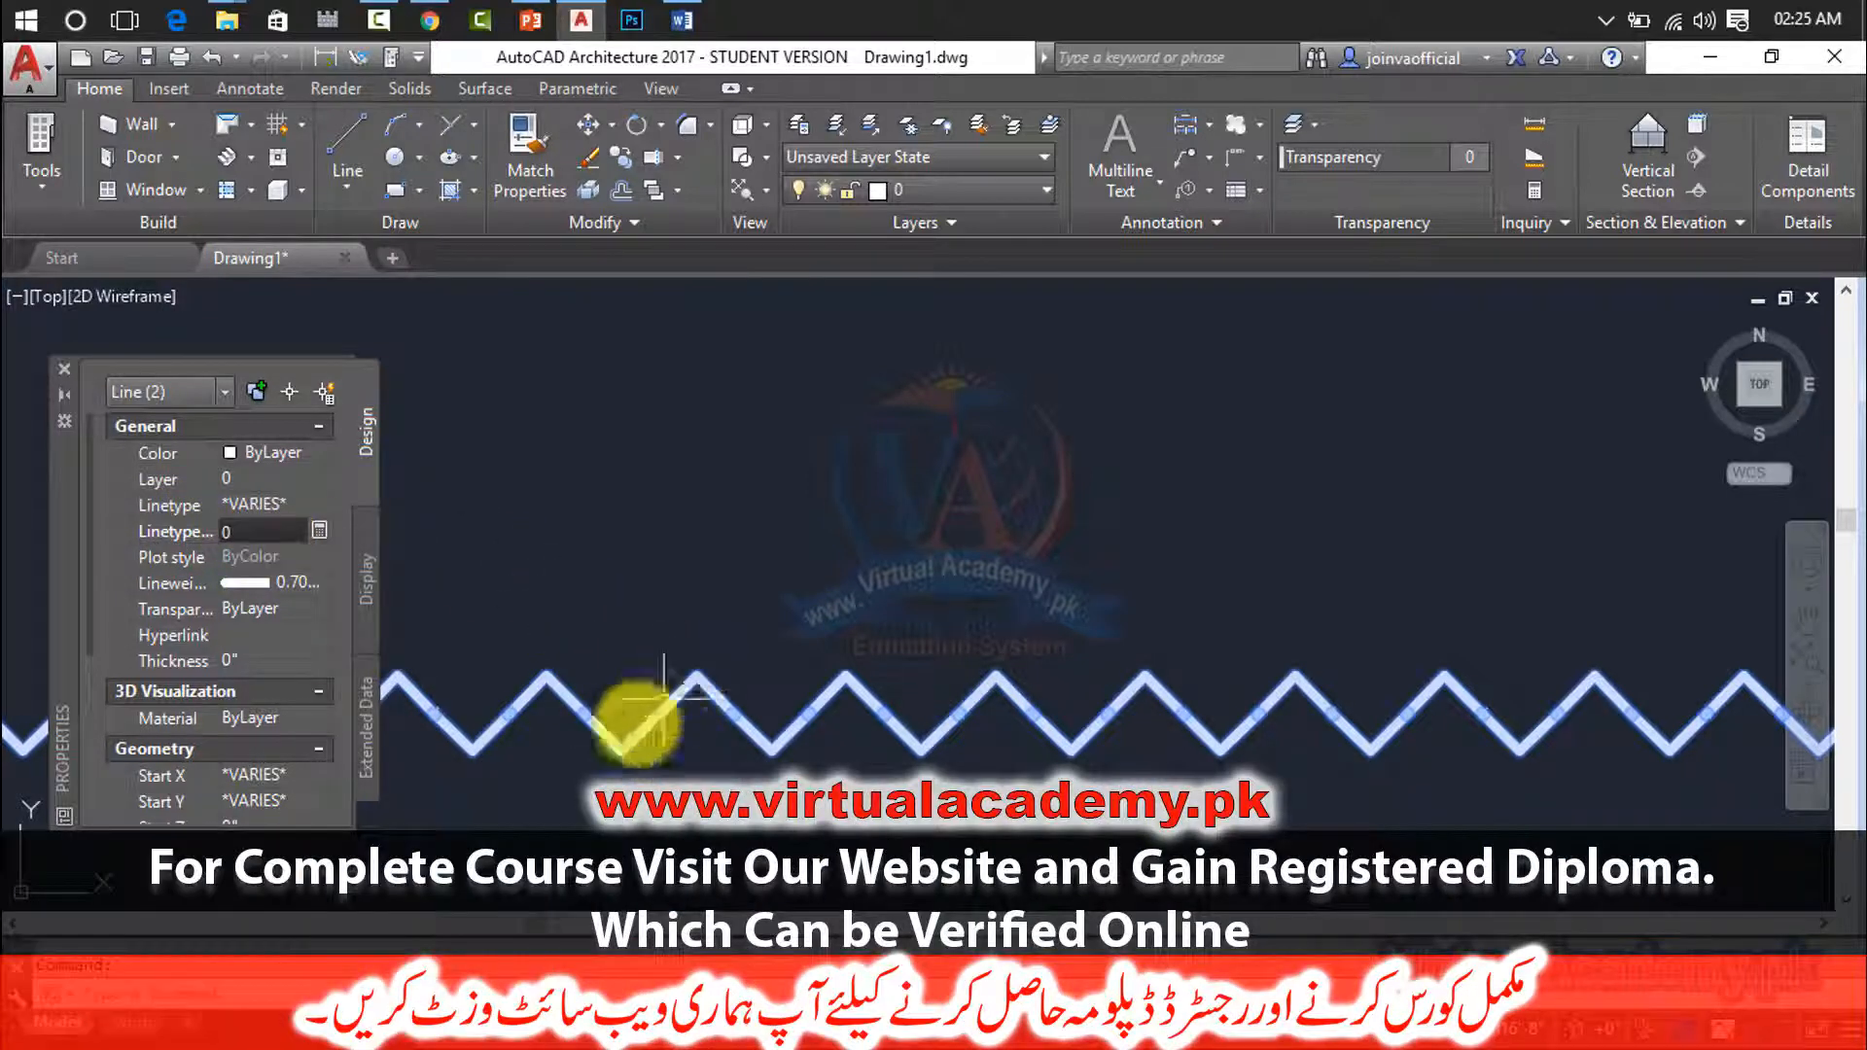
scroll(664, 692, down, 8)
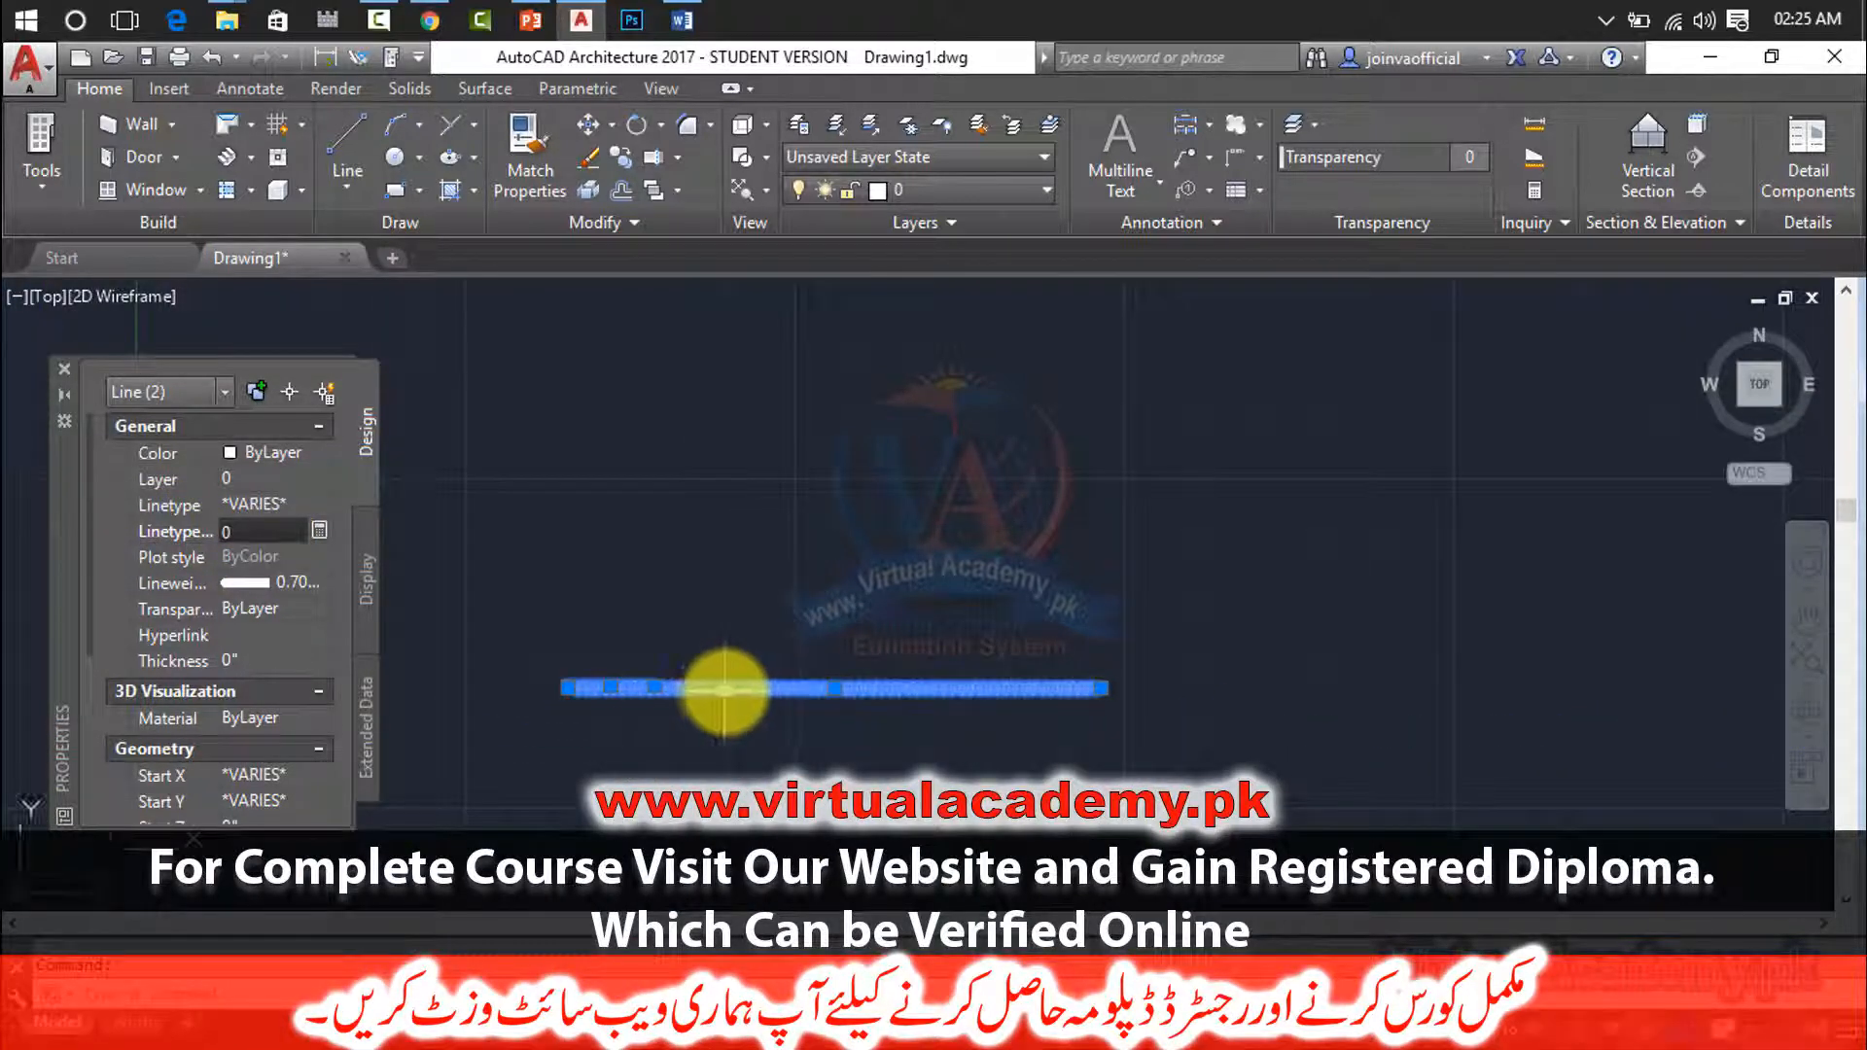
scroll(725, 690, up, 4)
click(972, 675)
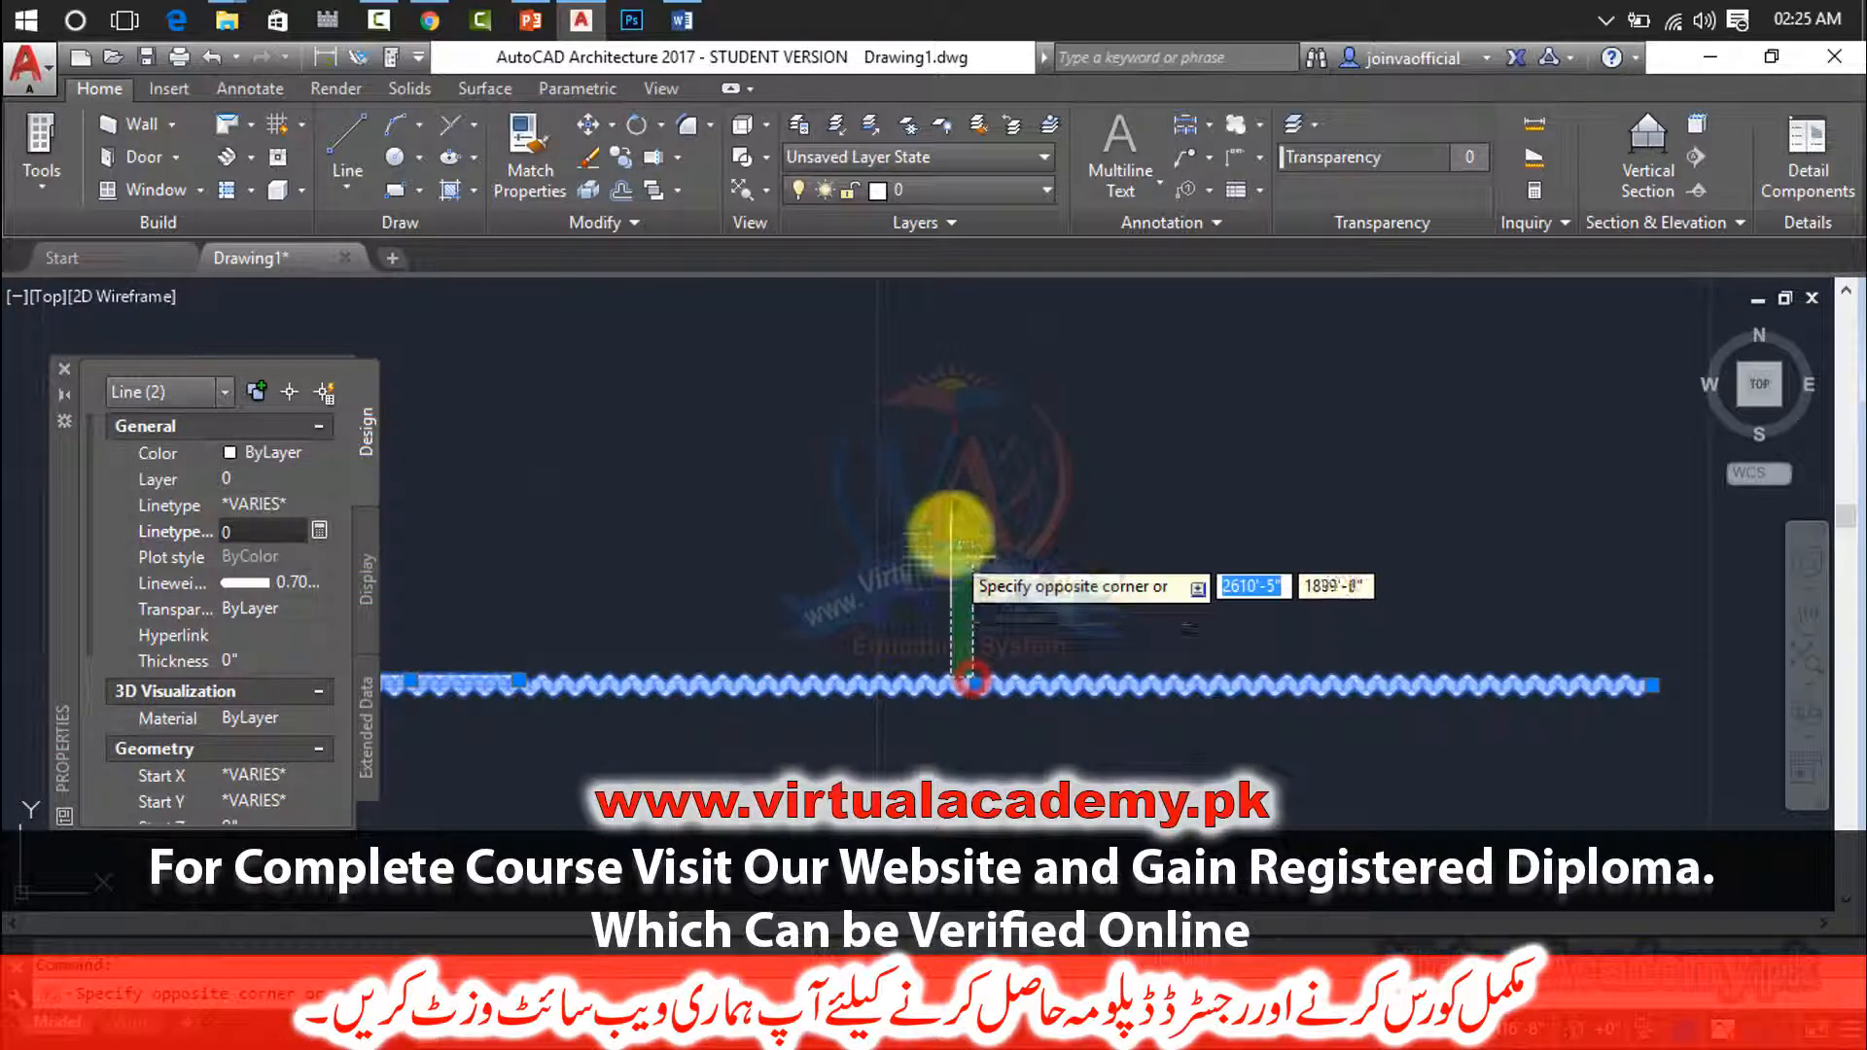
click(951, 533)
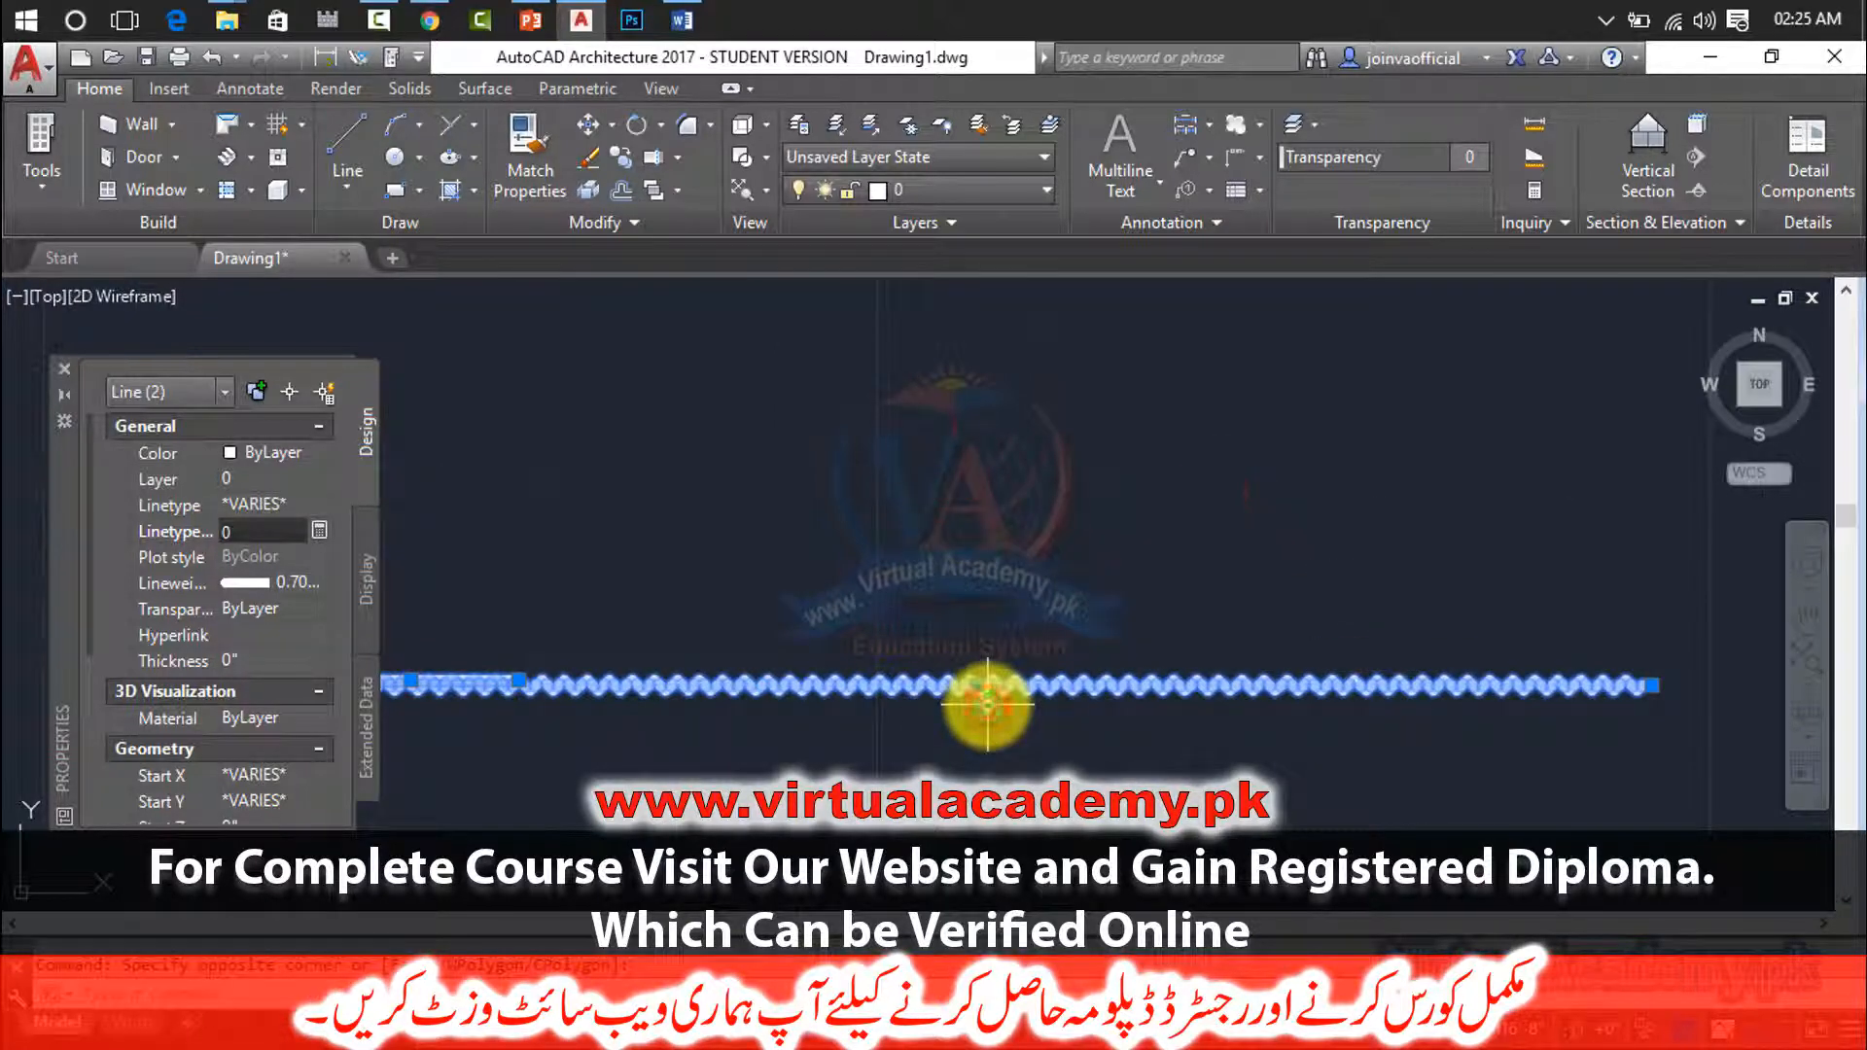
key(Delete)
click(871, 613)
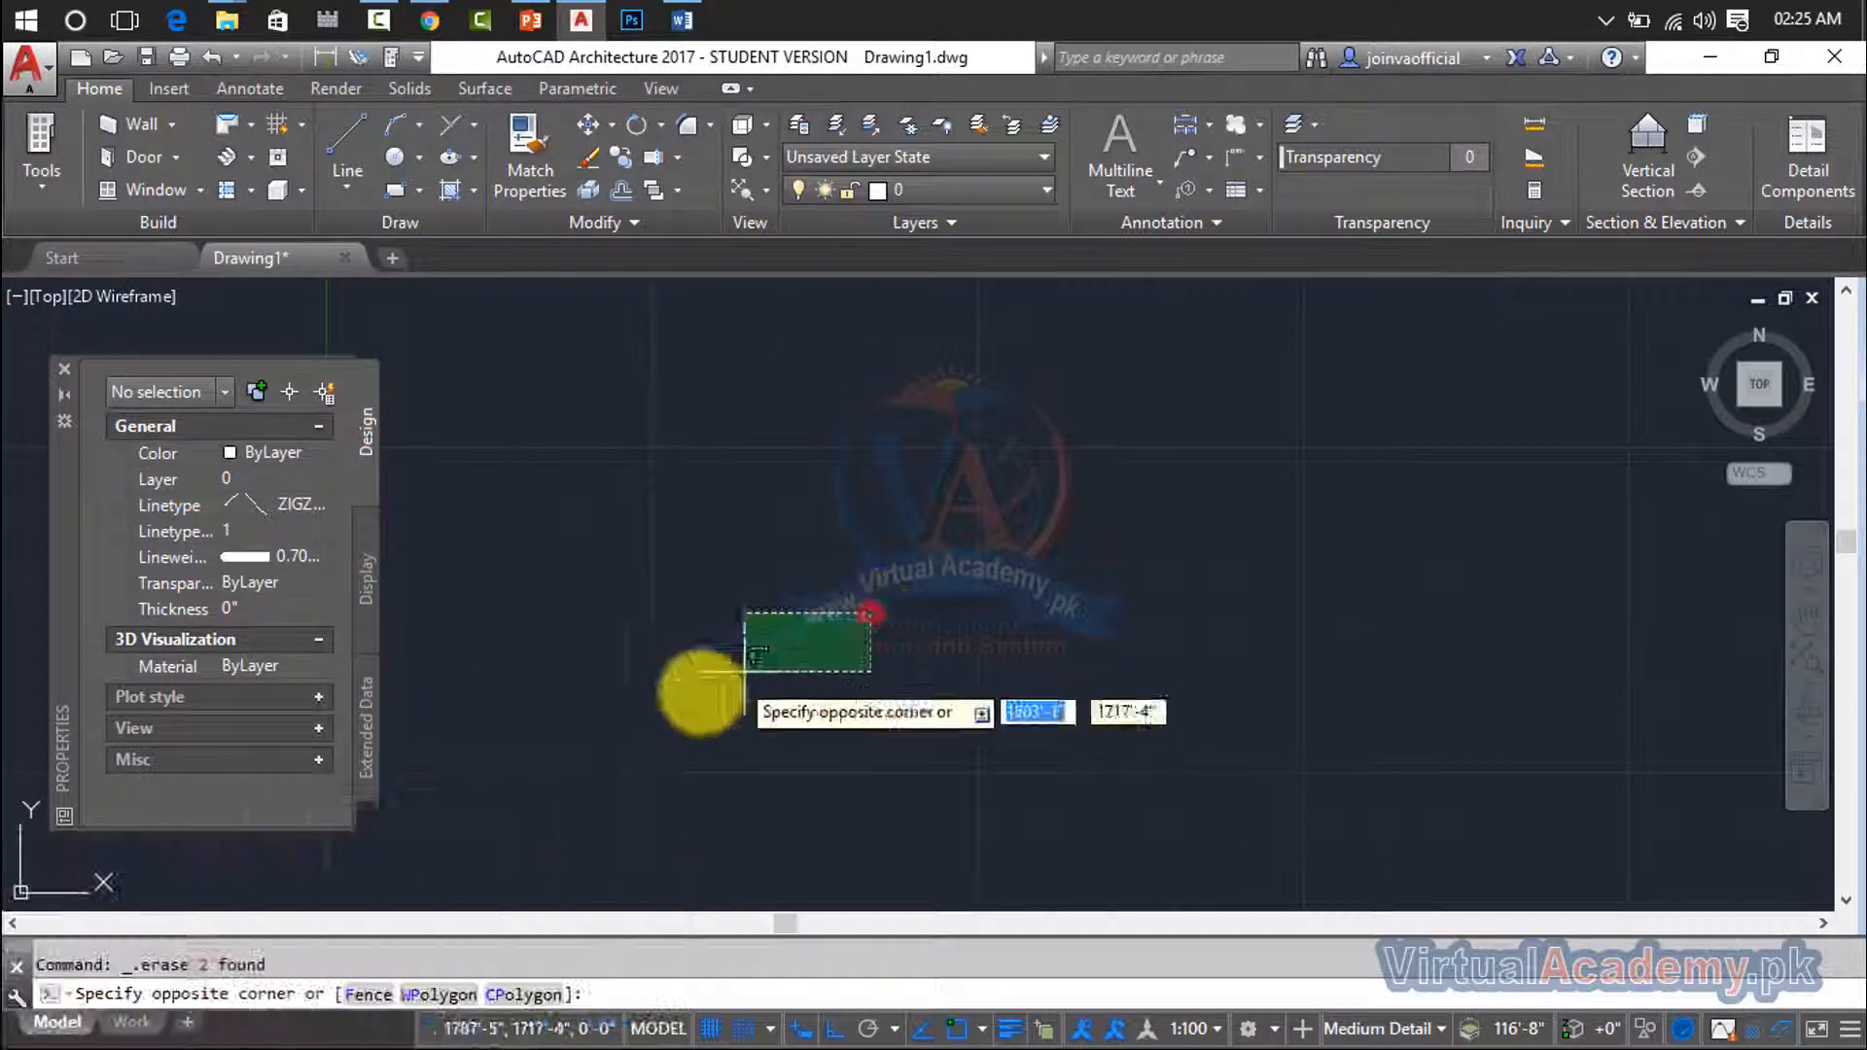
click(745, 671)
key(Delete)
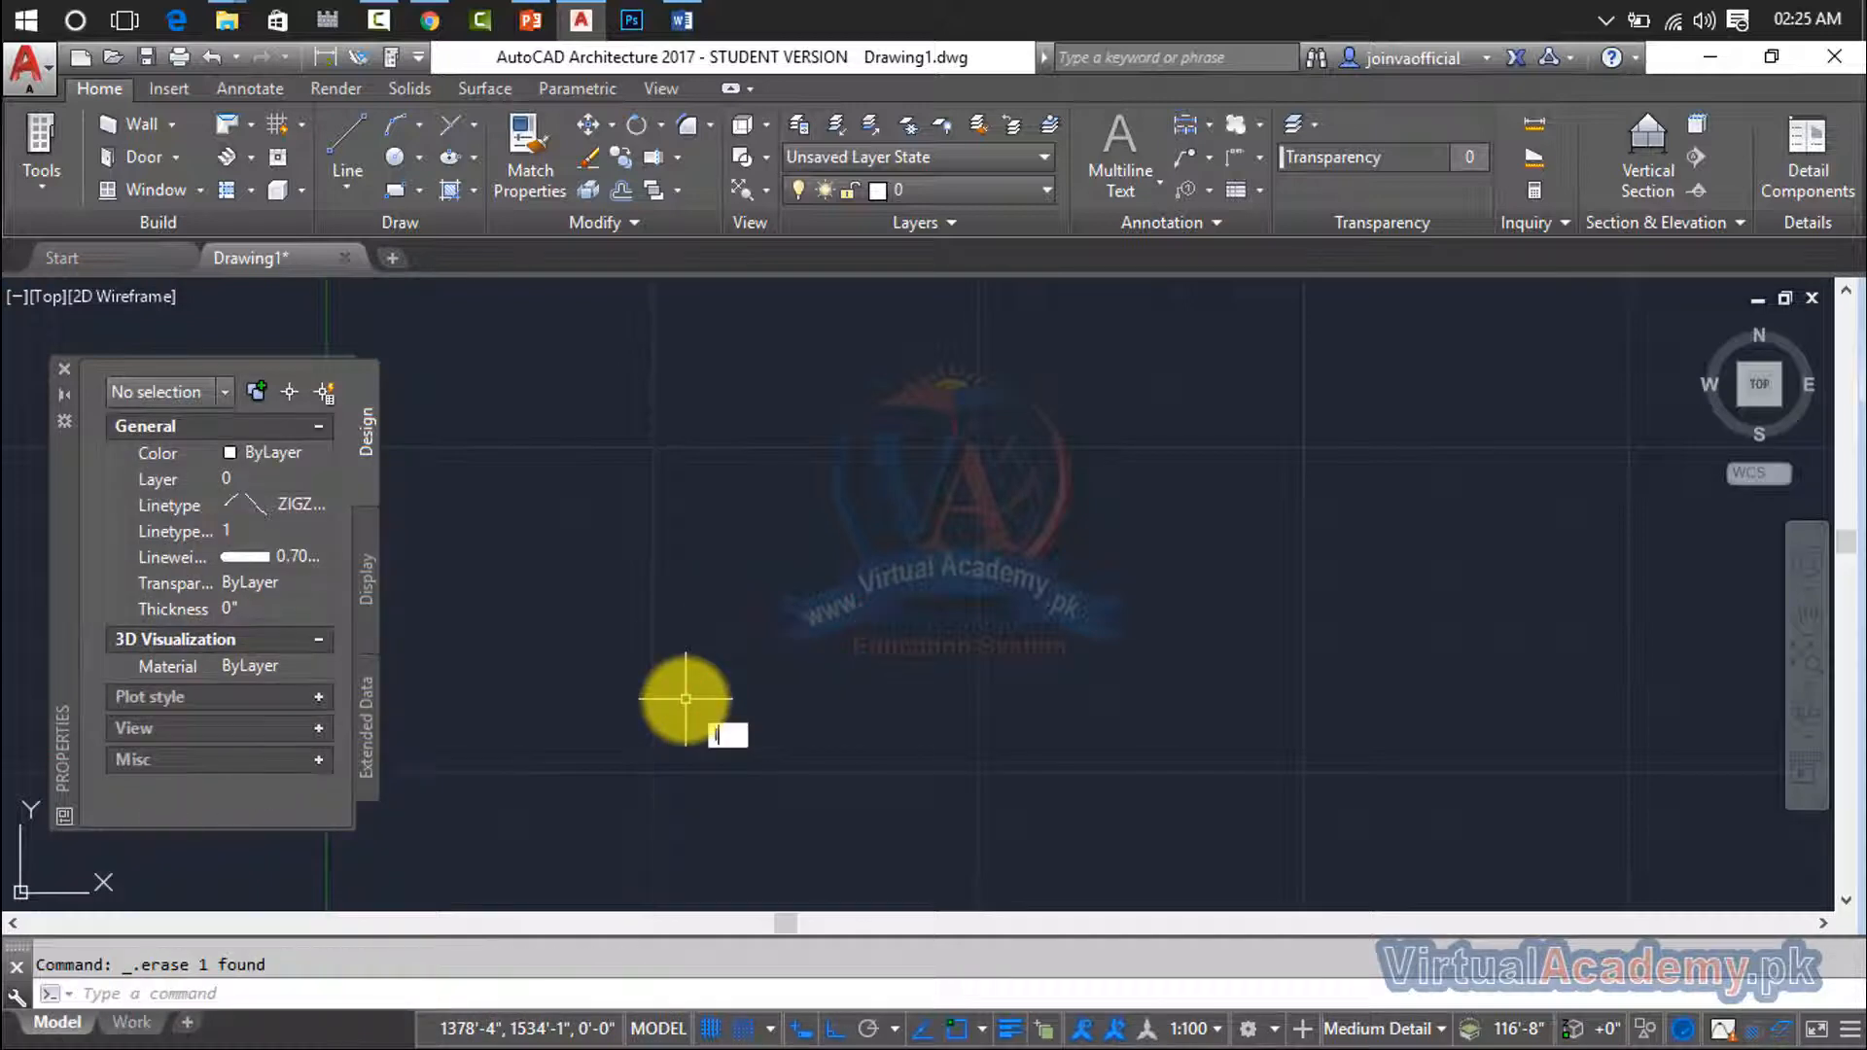
- Draw a single horizontal line about 1075 feet long with the current ZIGZAG linetype
text(l)
key(Return)
click(571, 640)
scroll(744, 641, up, 2)
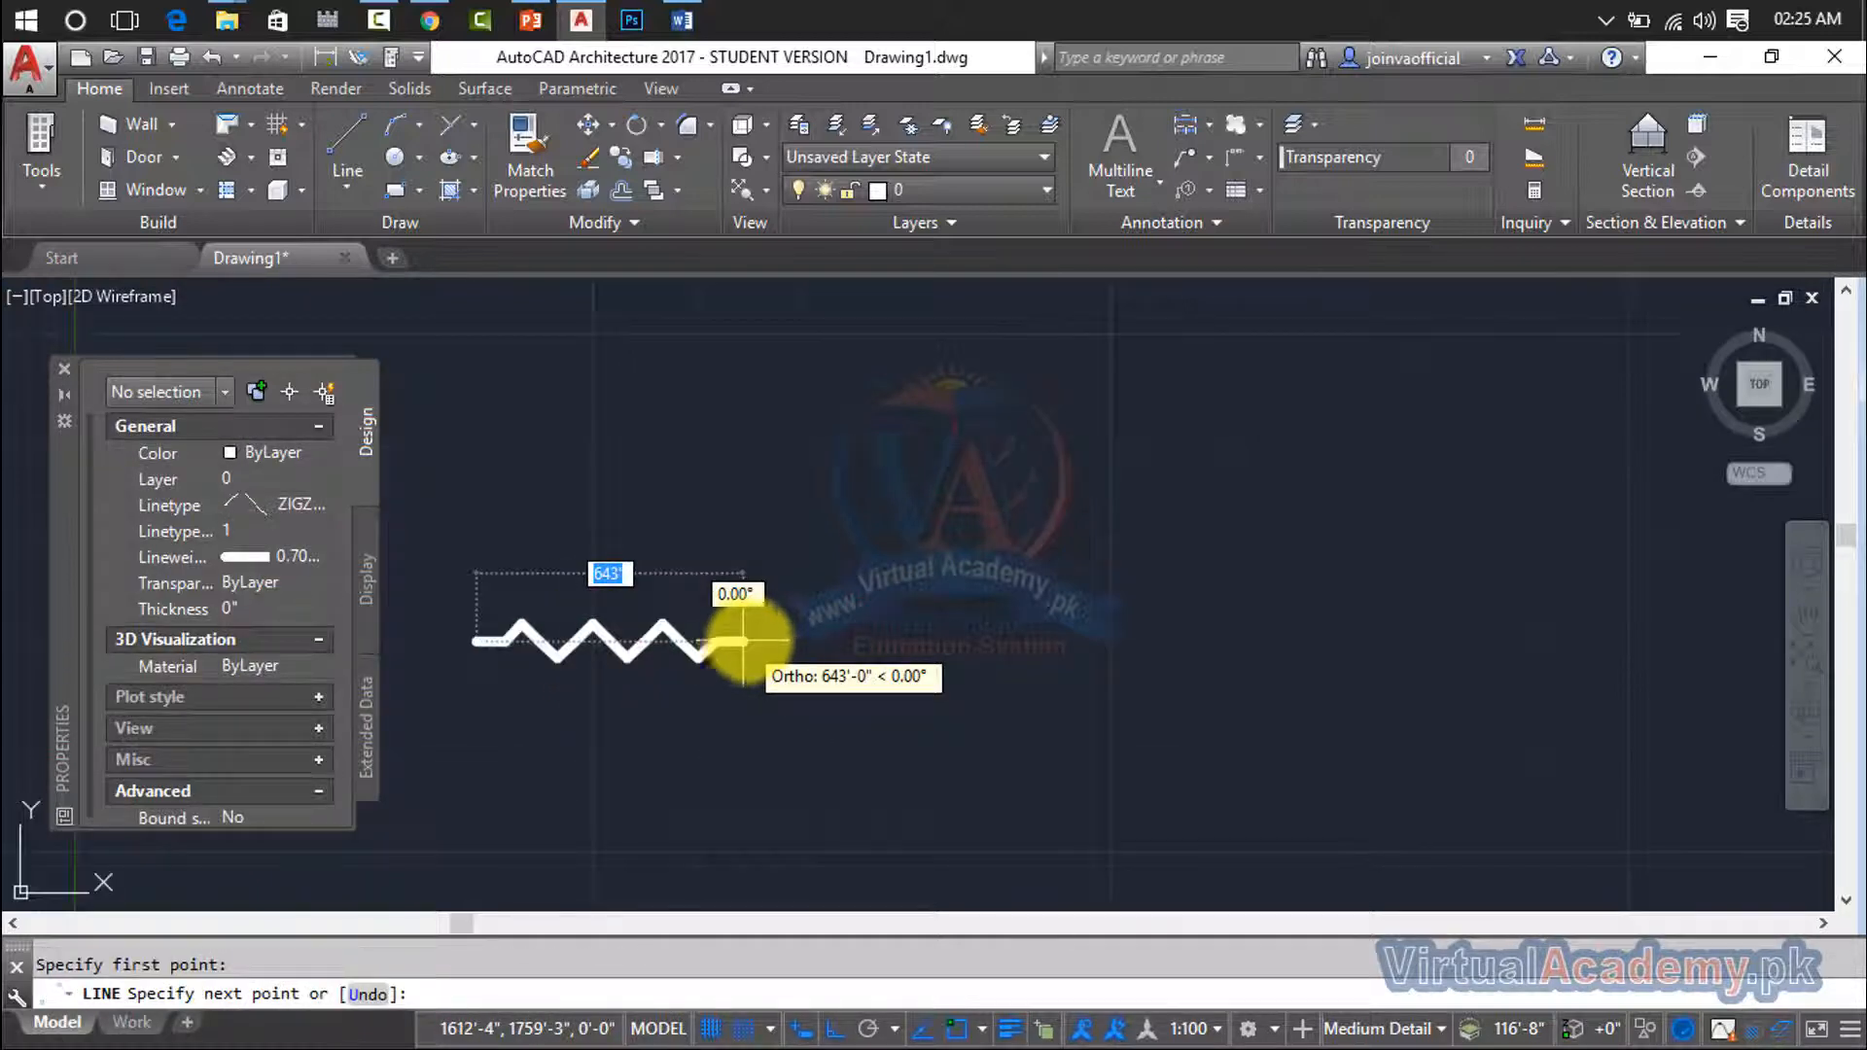
click(922, 637)
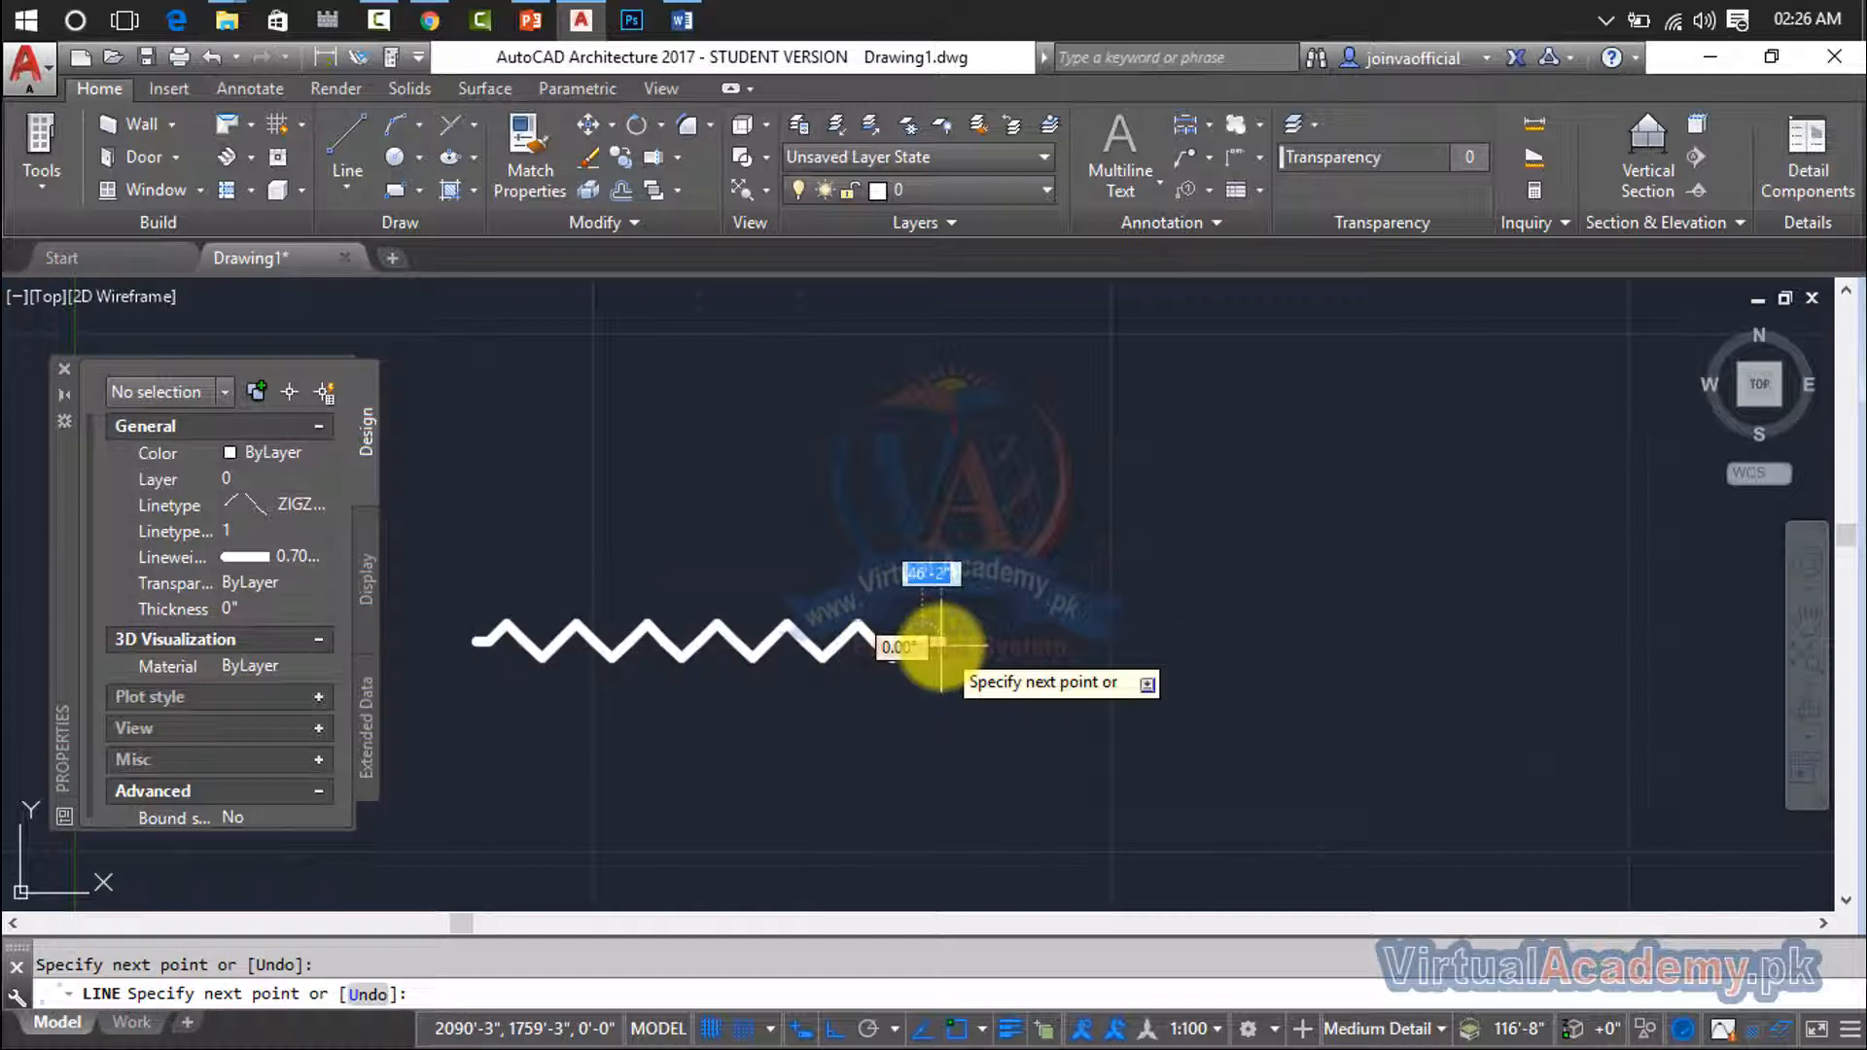
key(Return)
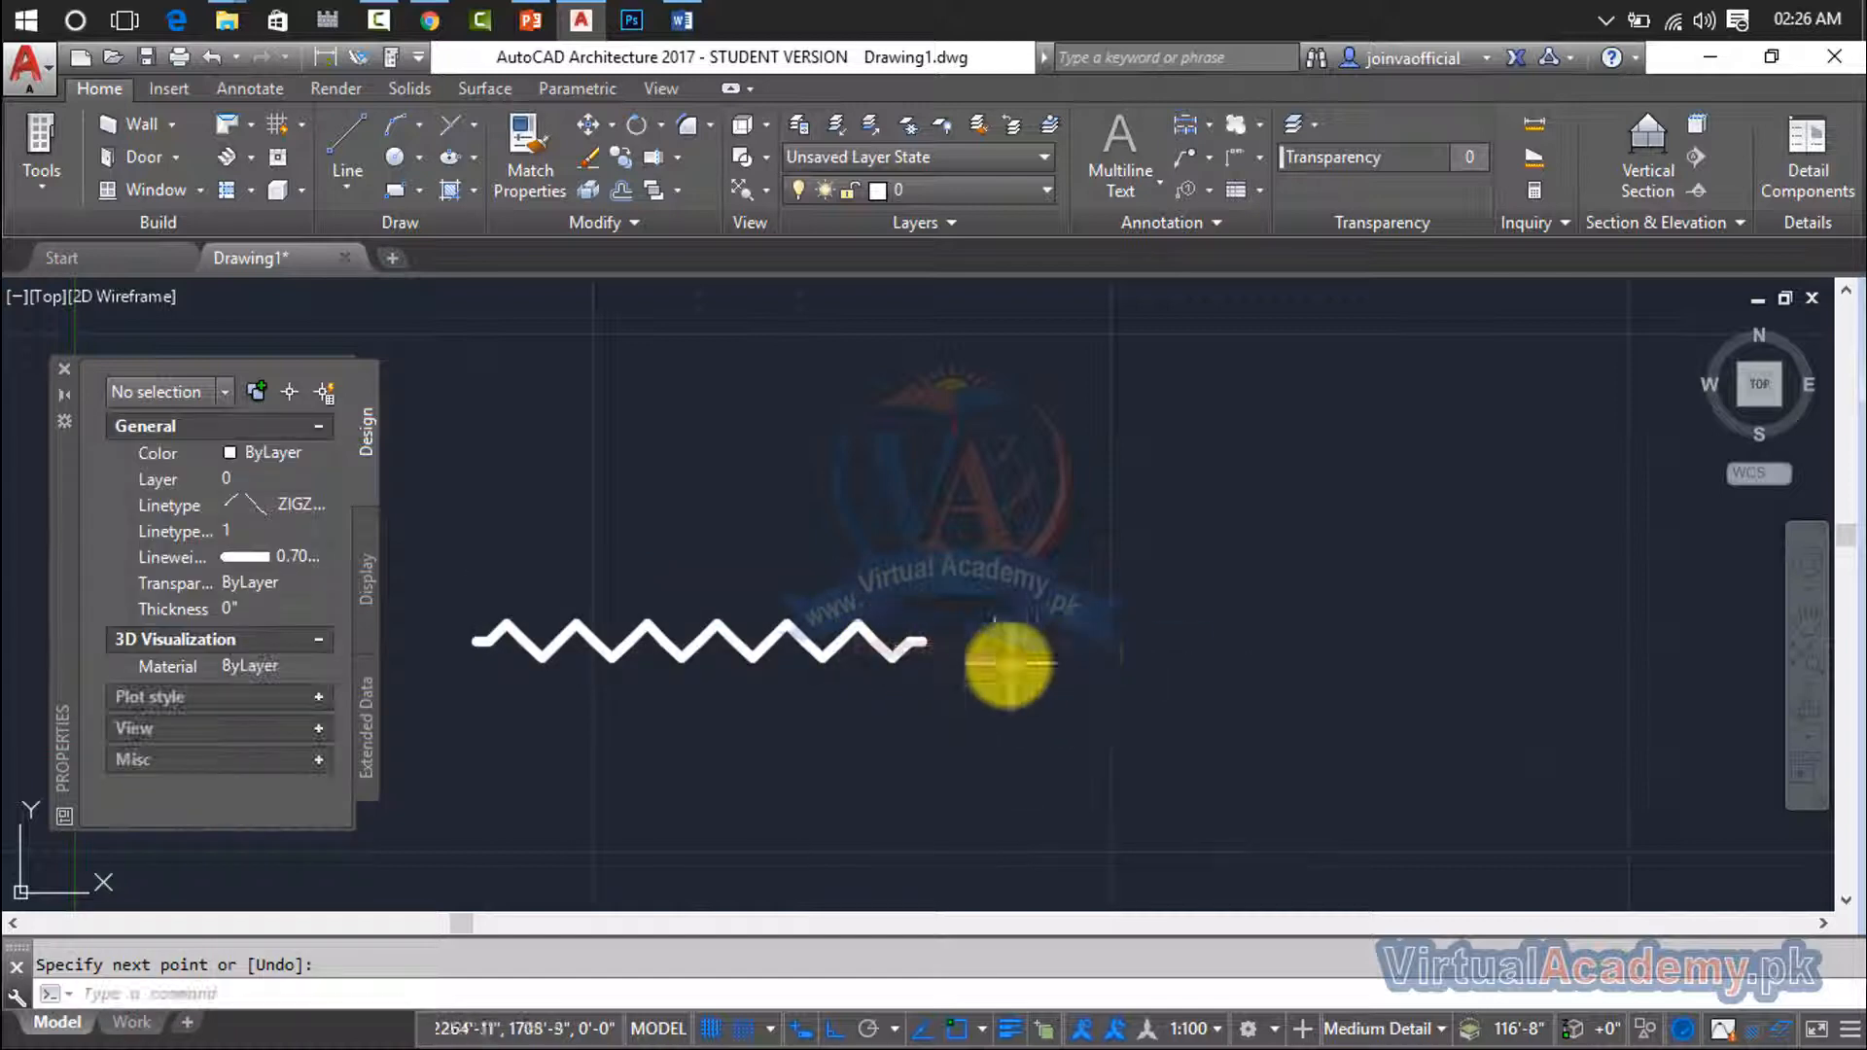
- Select the new zigzag line and change its linetype to the center linetype
click(700, 634)
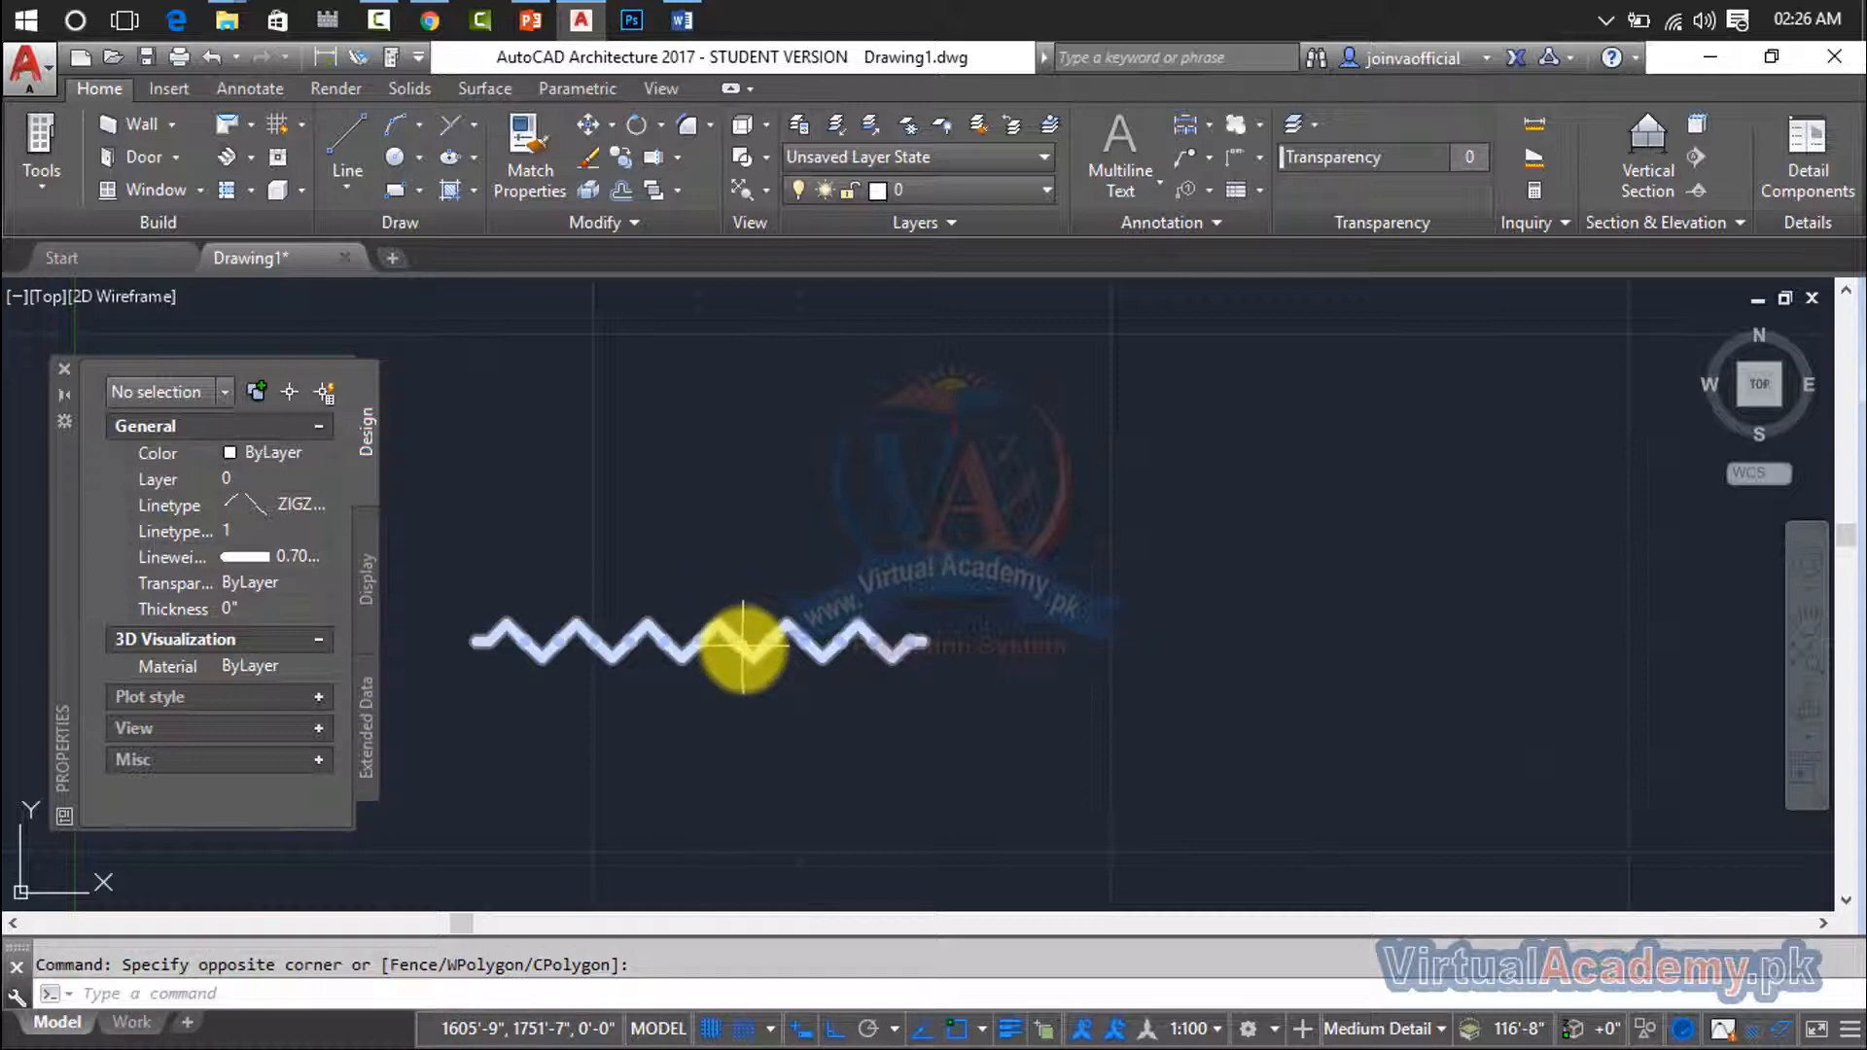
click(728, 629)
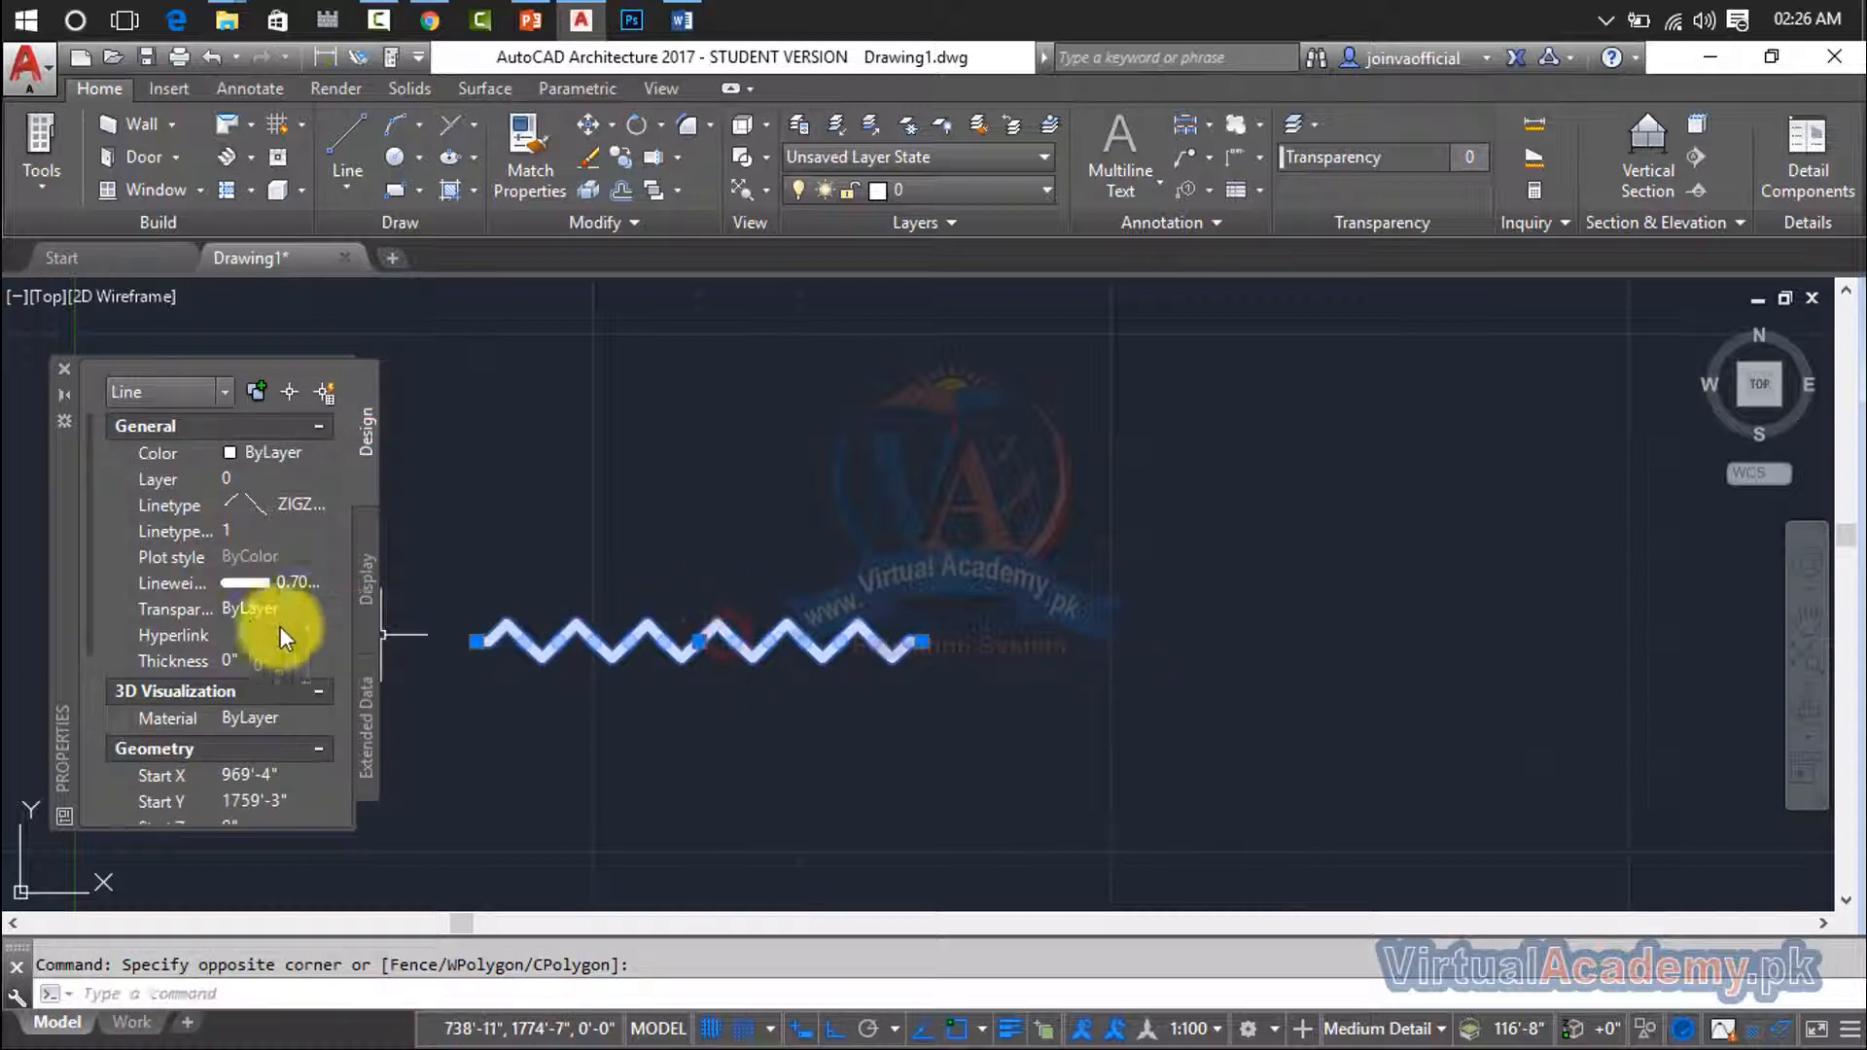
click(294, 510)
click(293, 510)
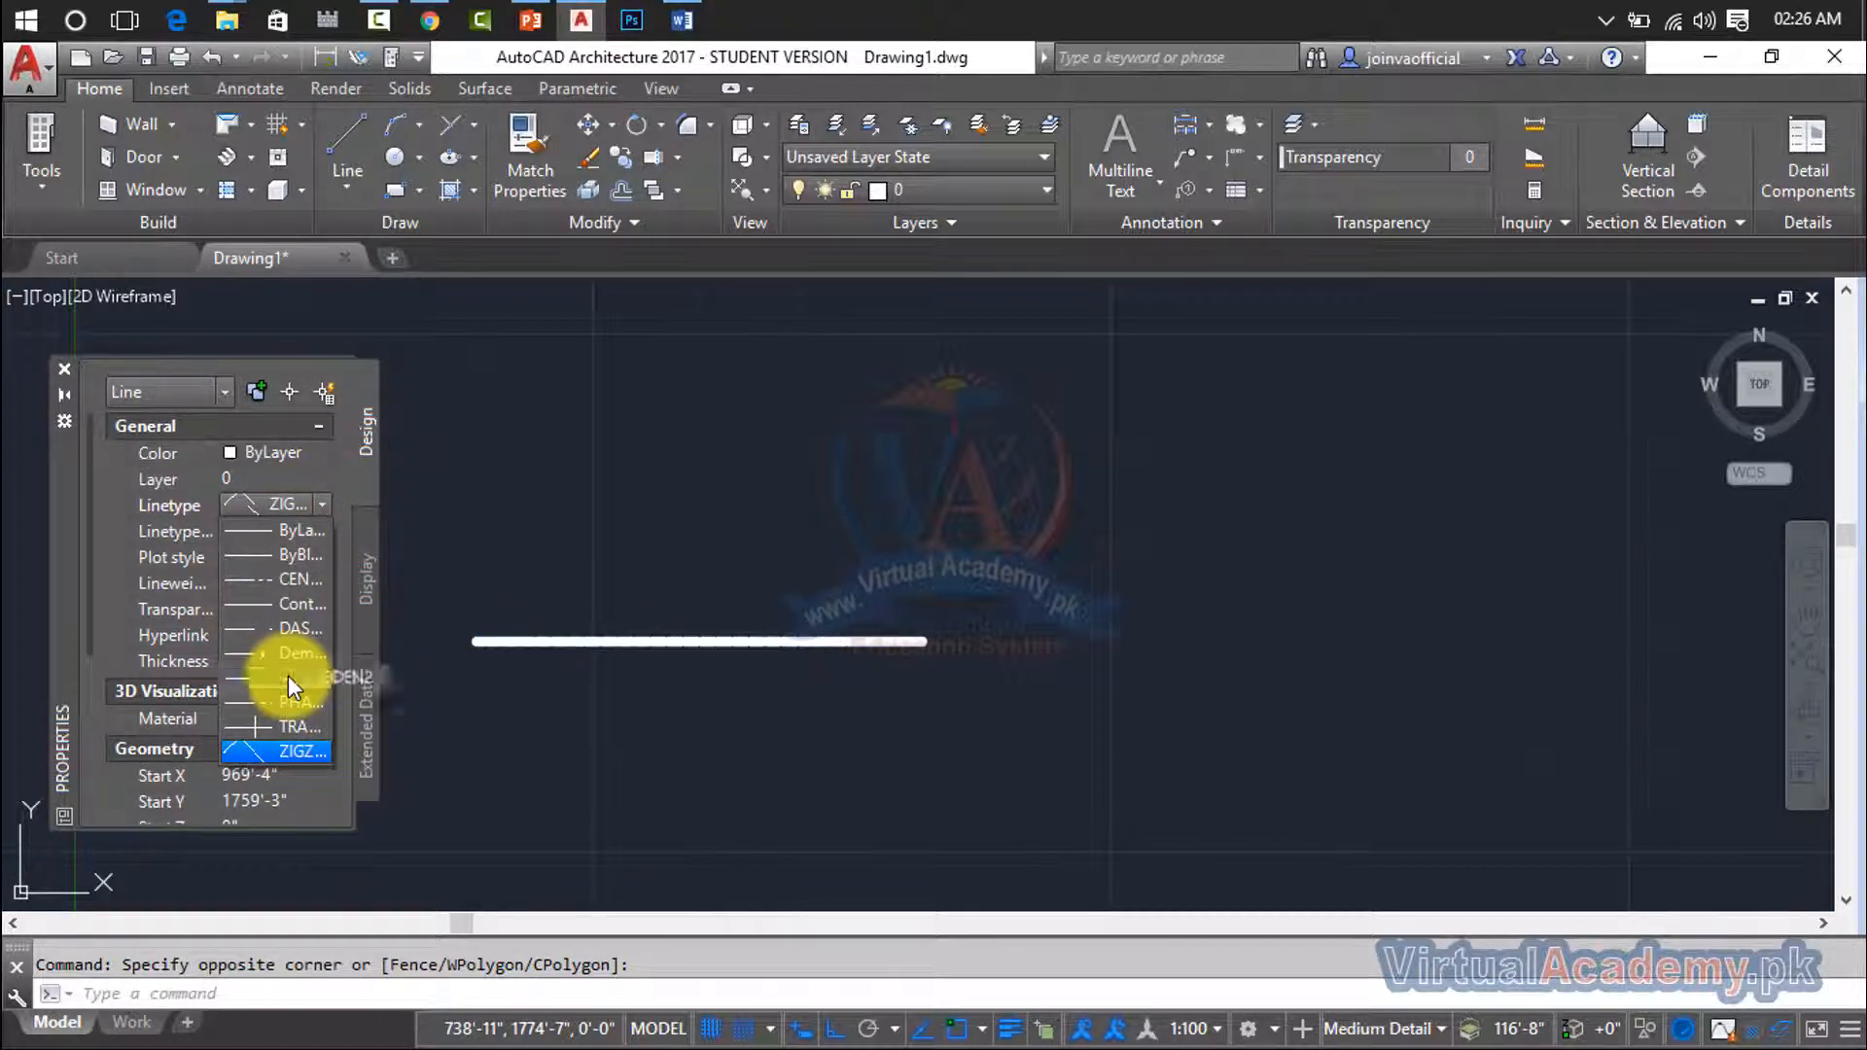
click(294, 579)
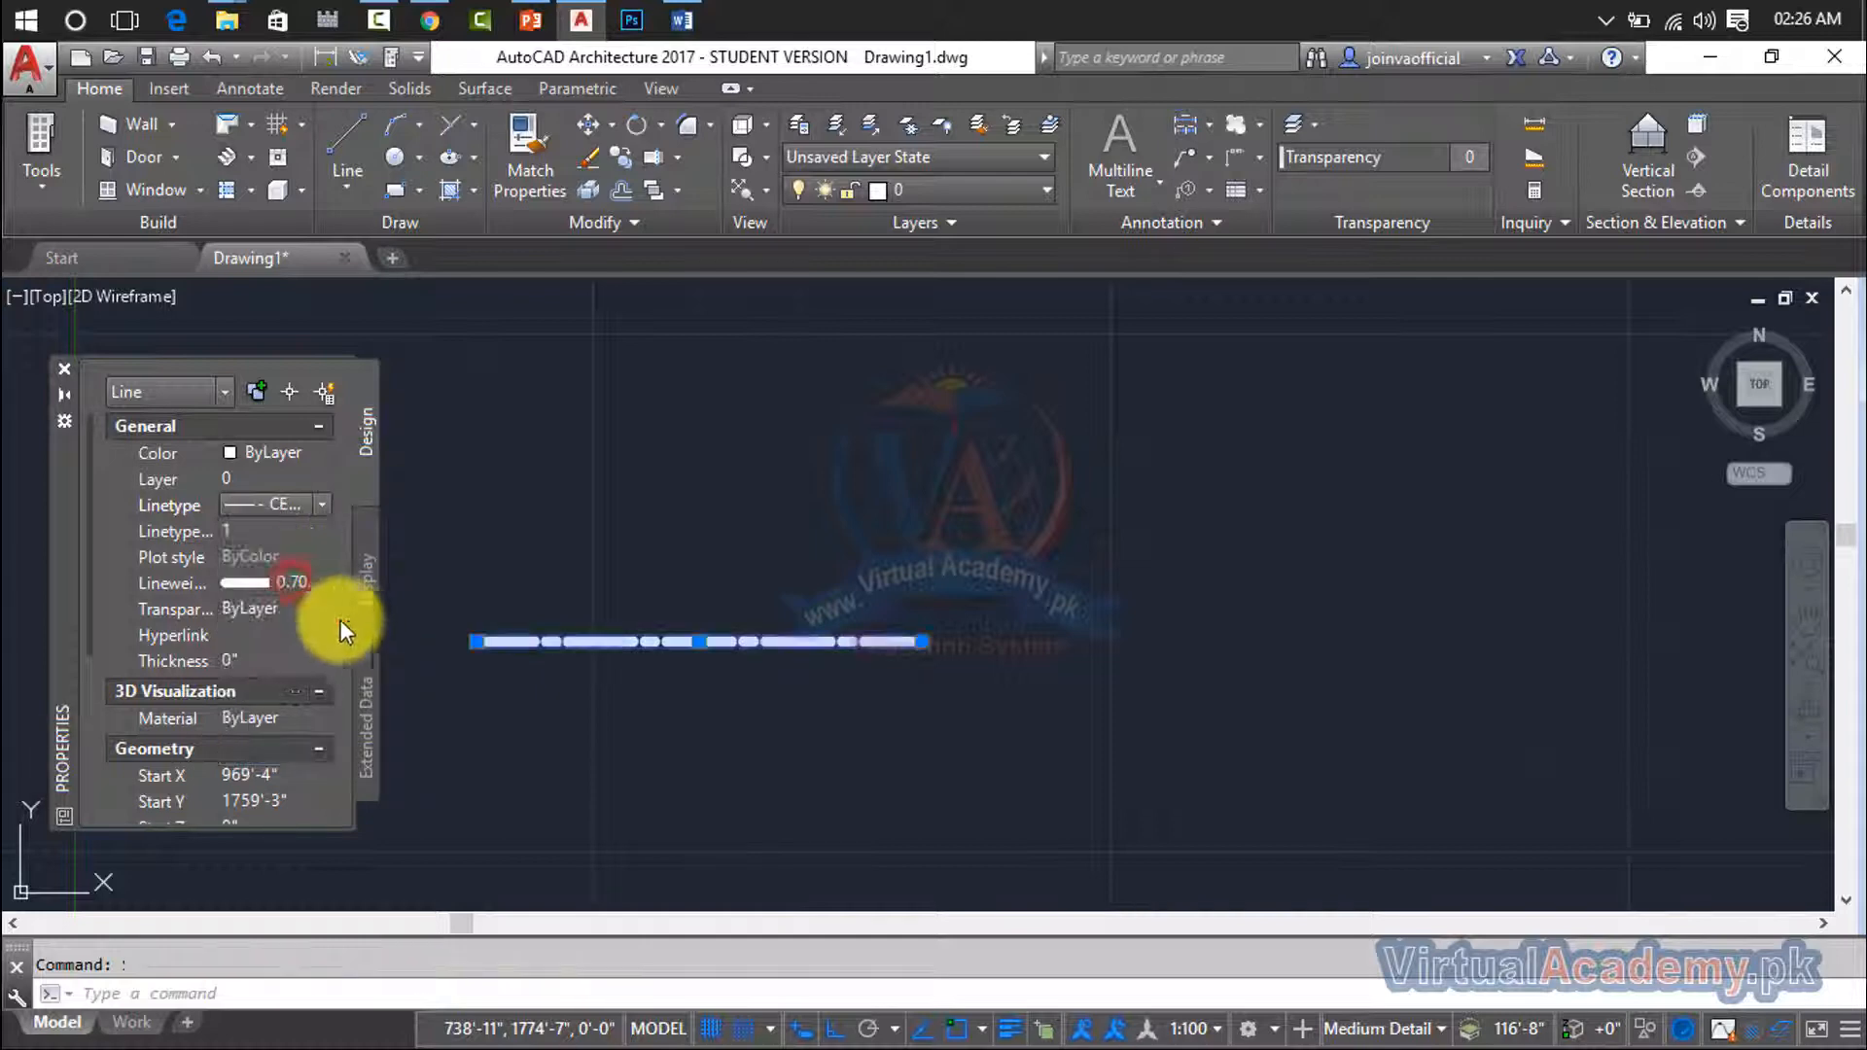
- Erase the selected center-linetype line and close the Properties palette
click(233, 533)
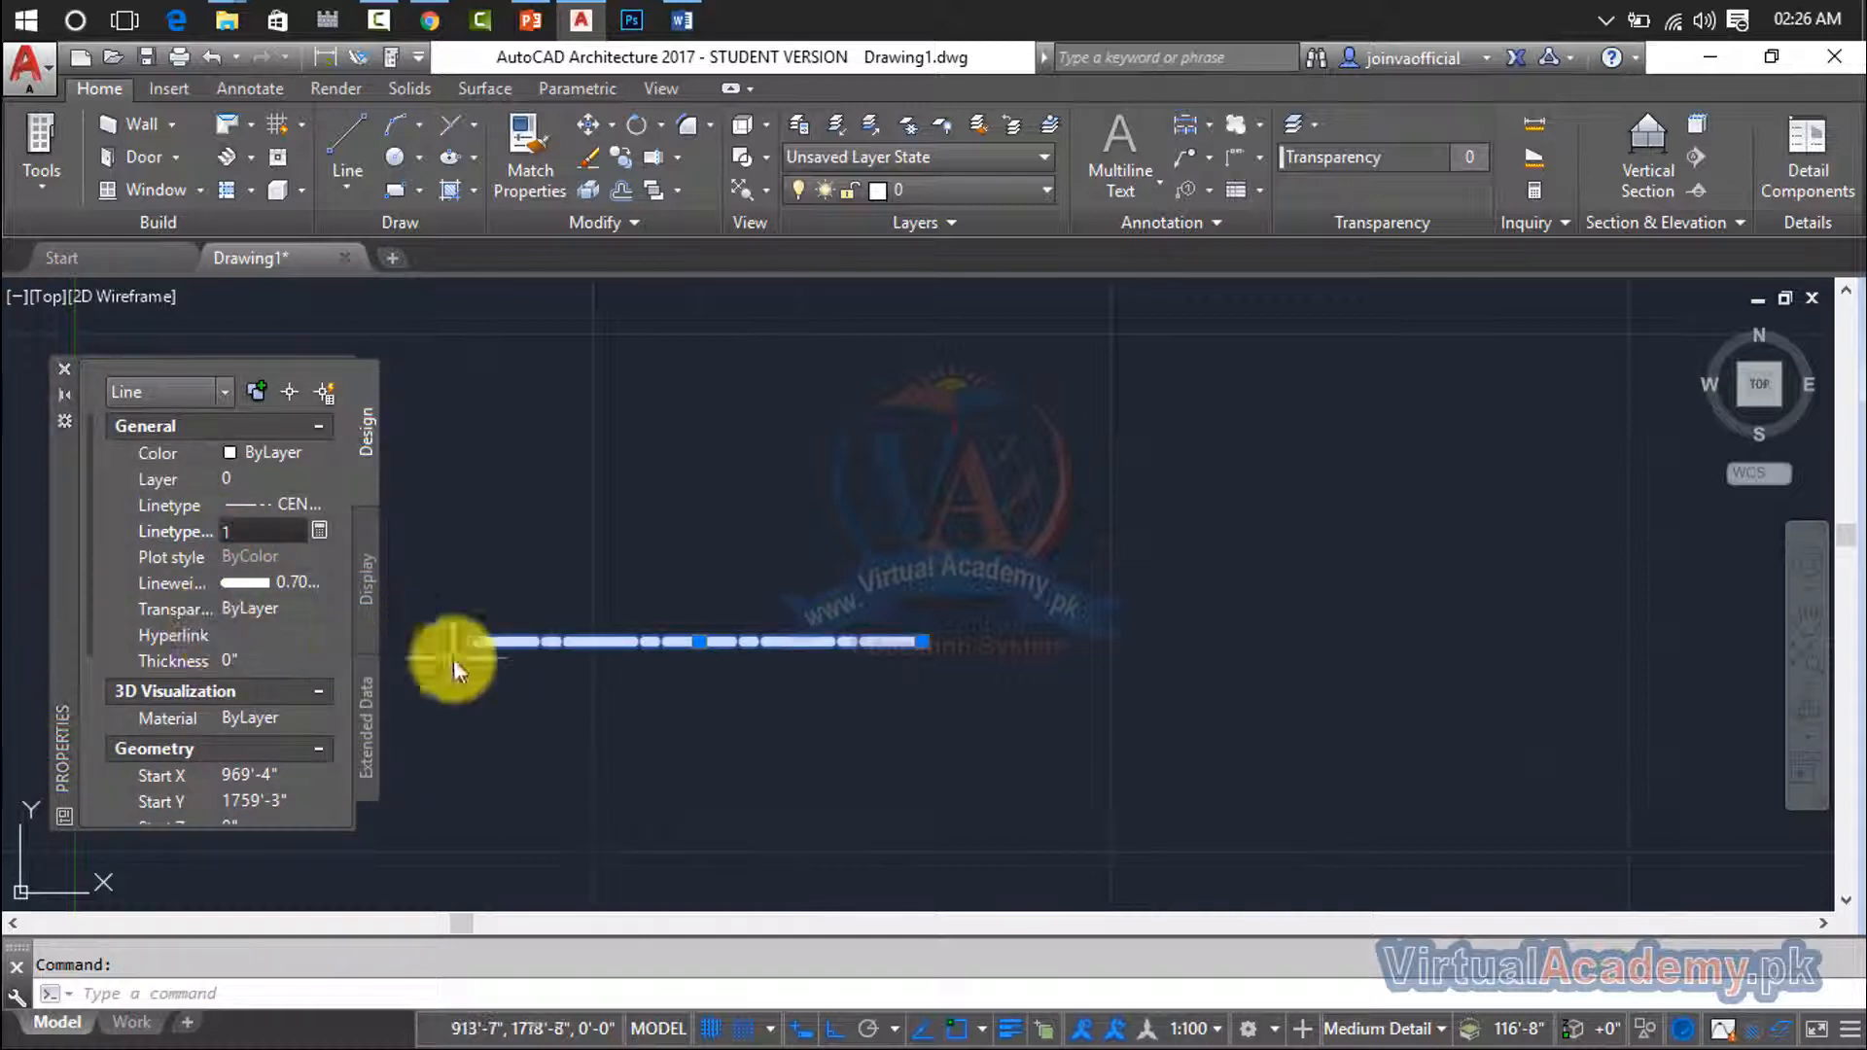
click(1220, 548)
click(443, 736)
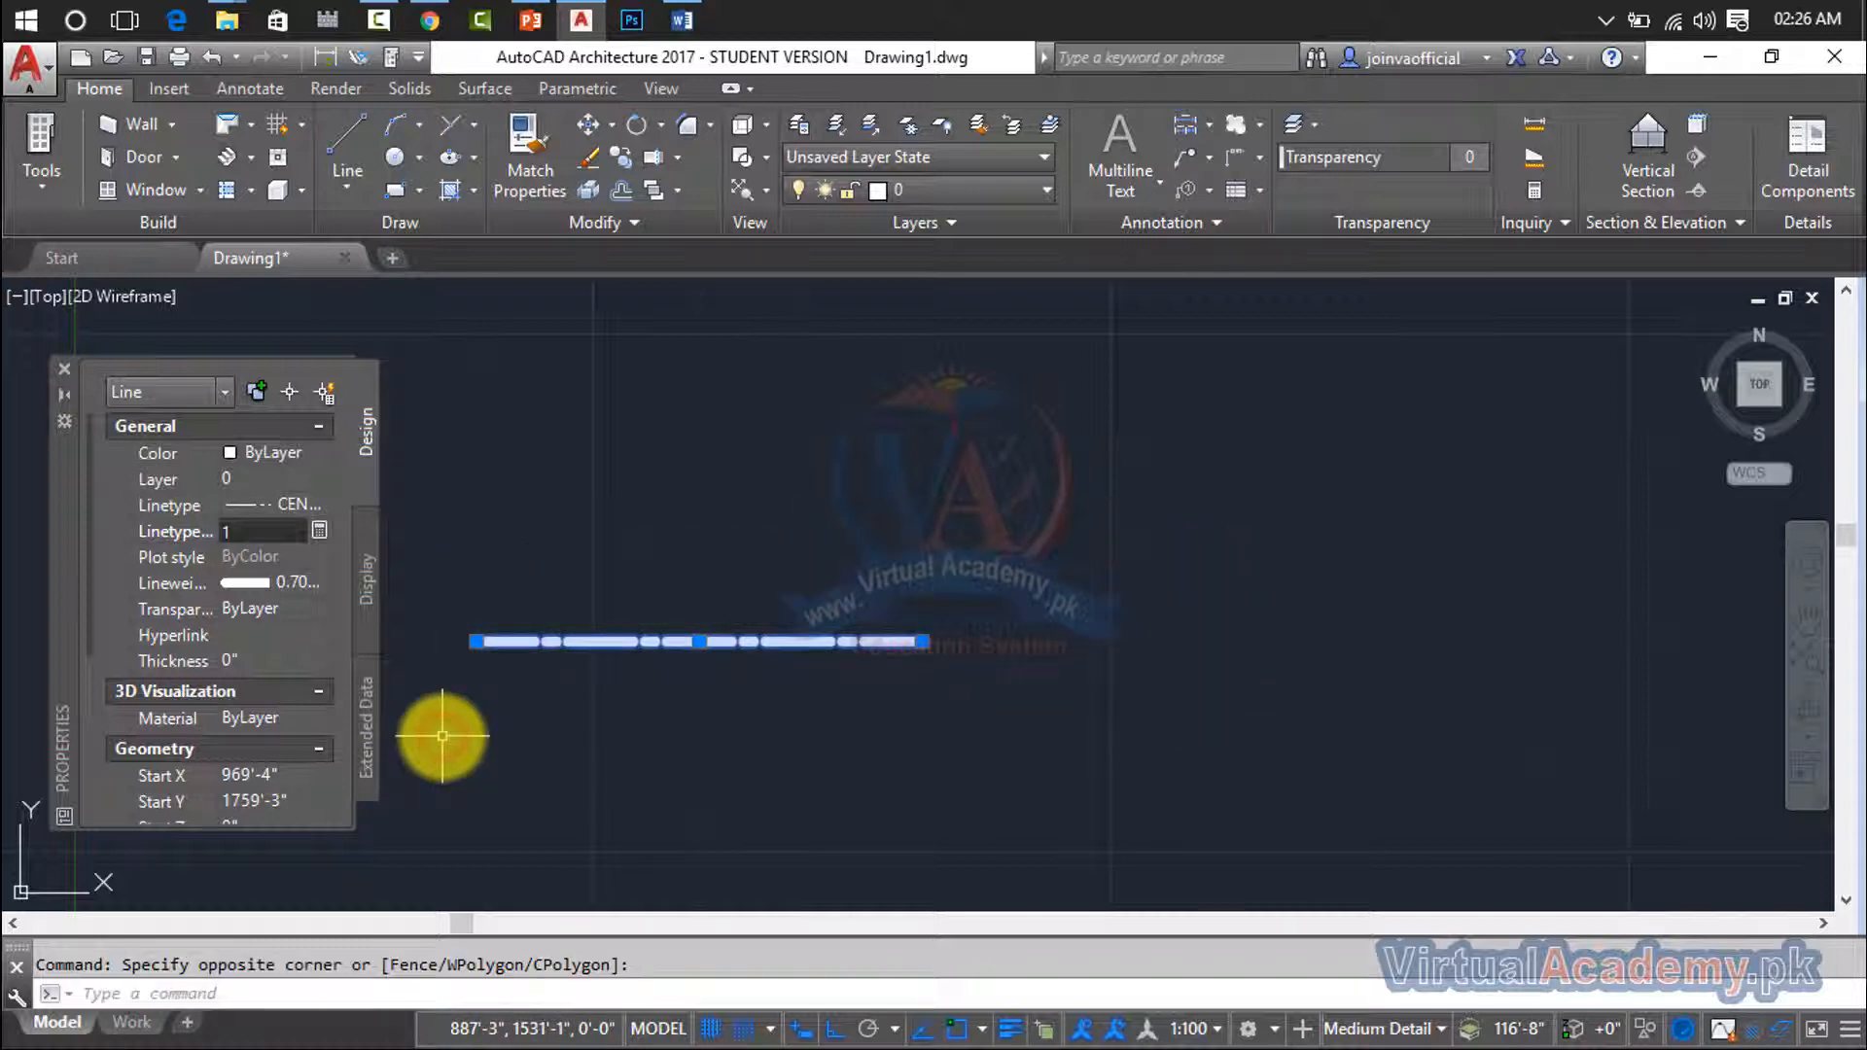
key(Delete)
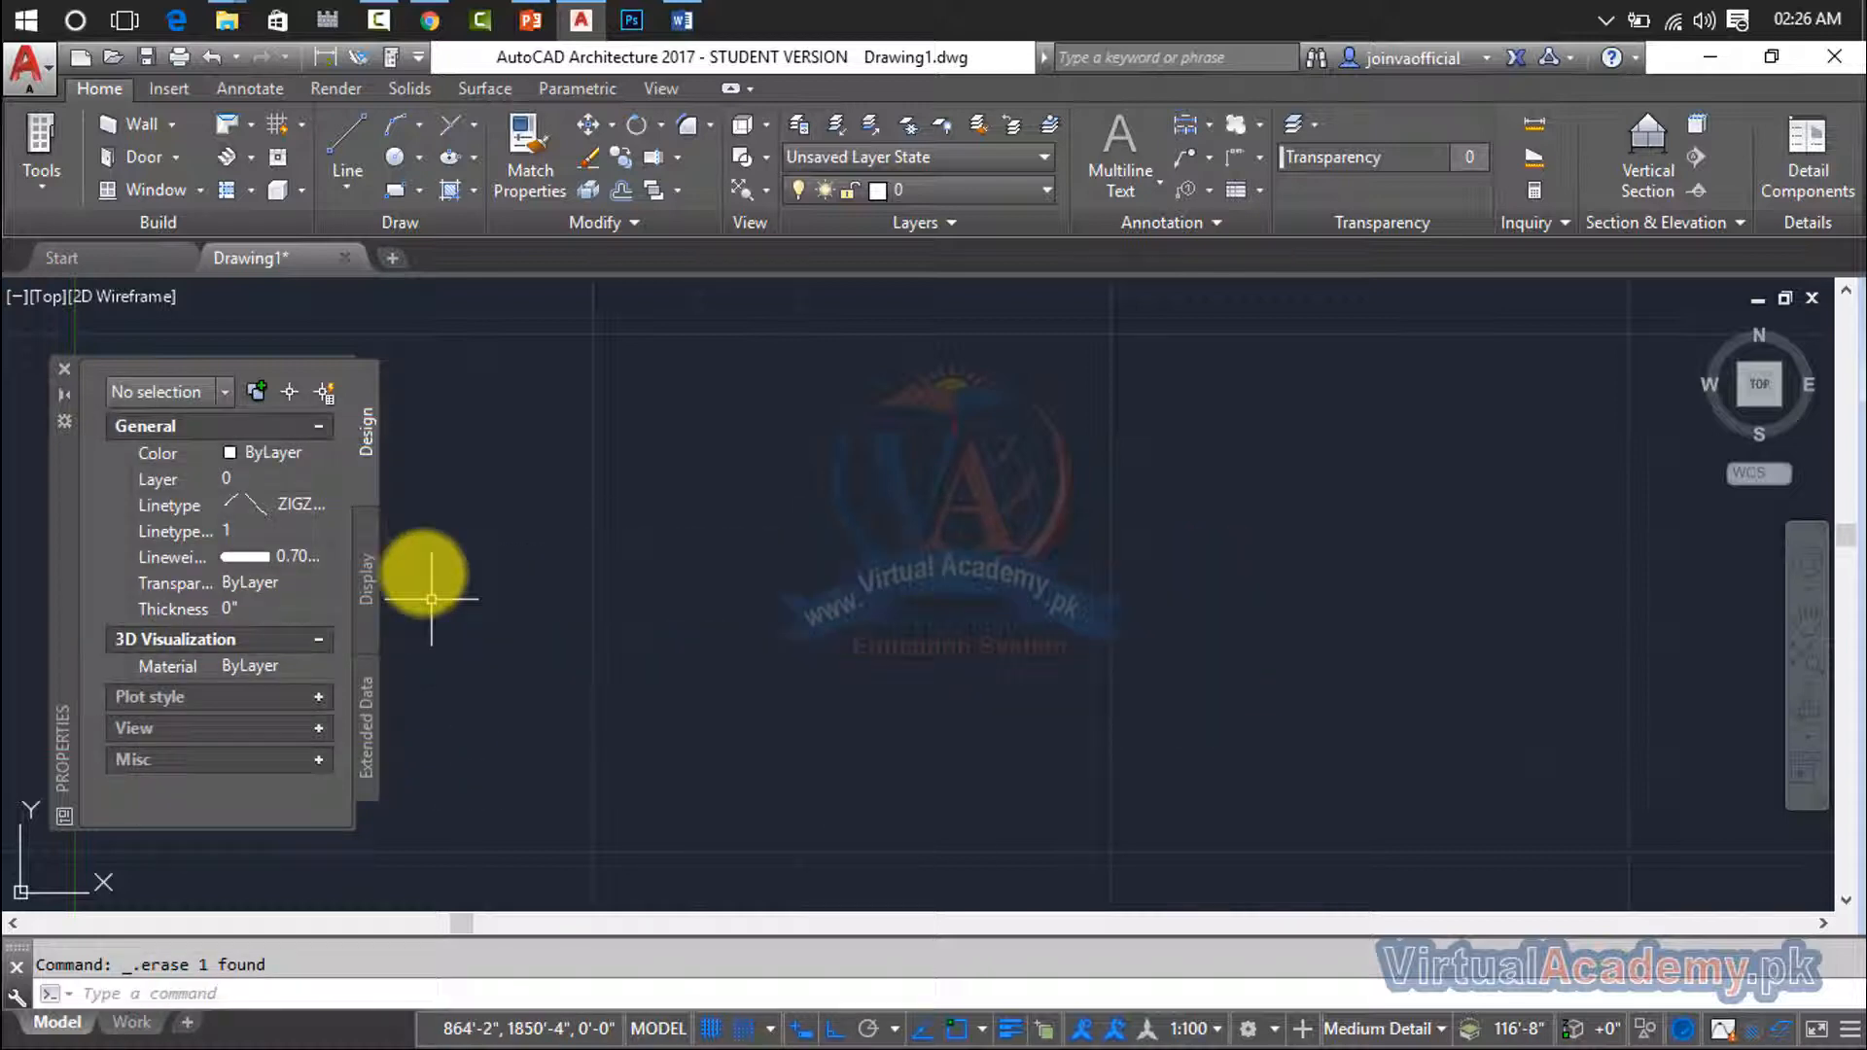
click(66, 372)
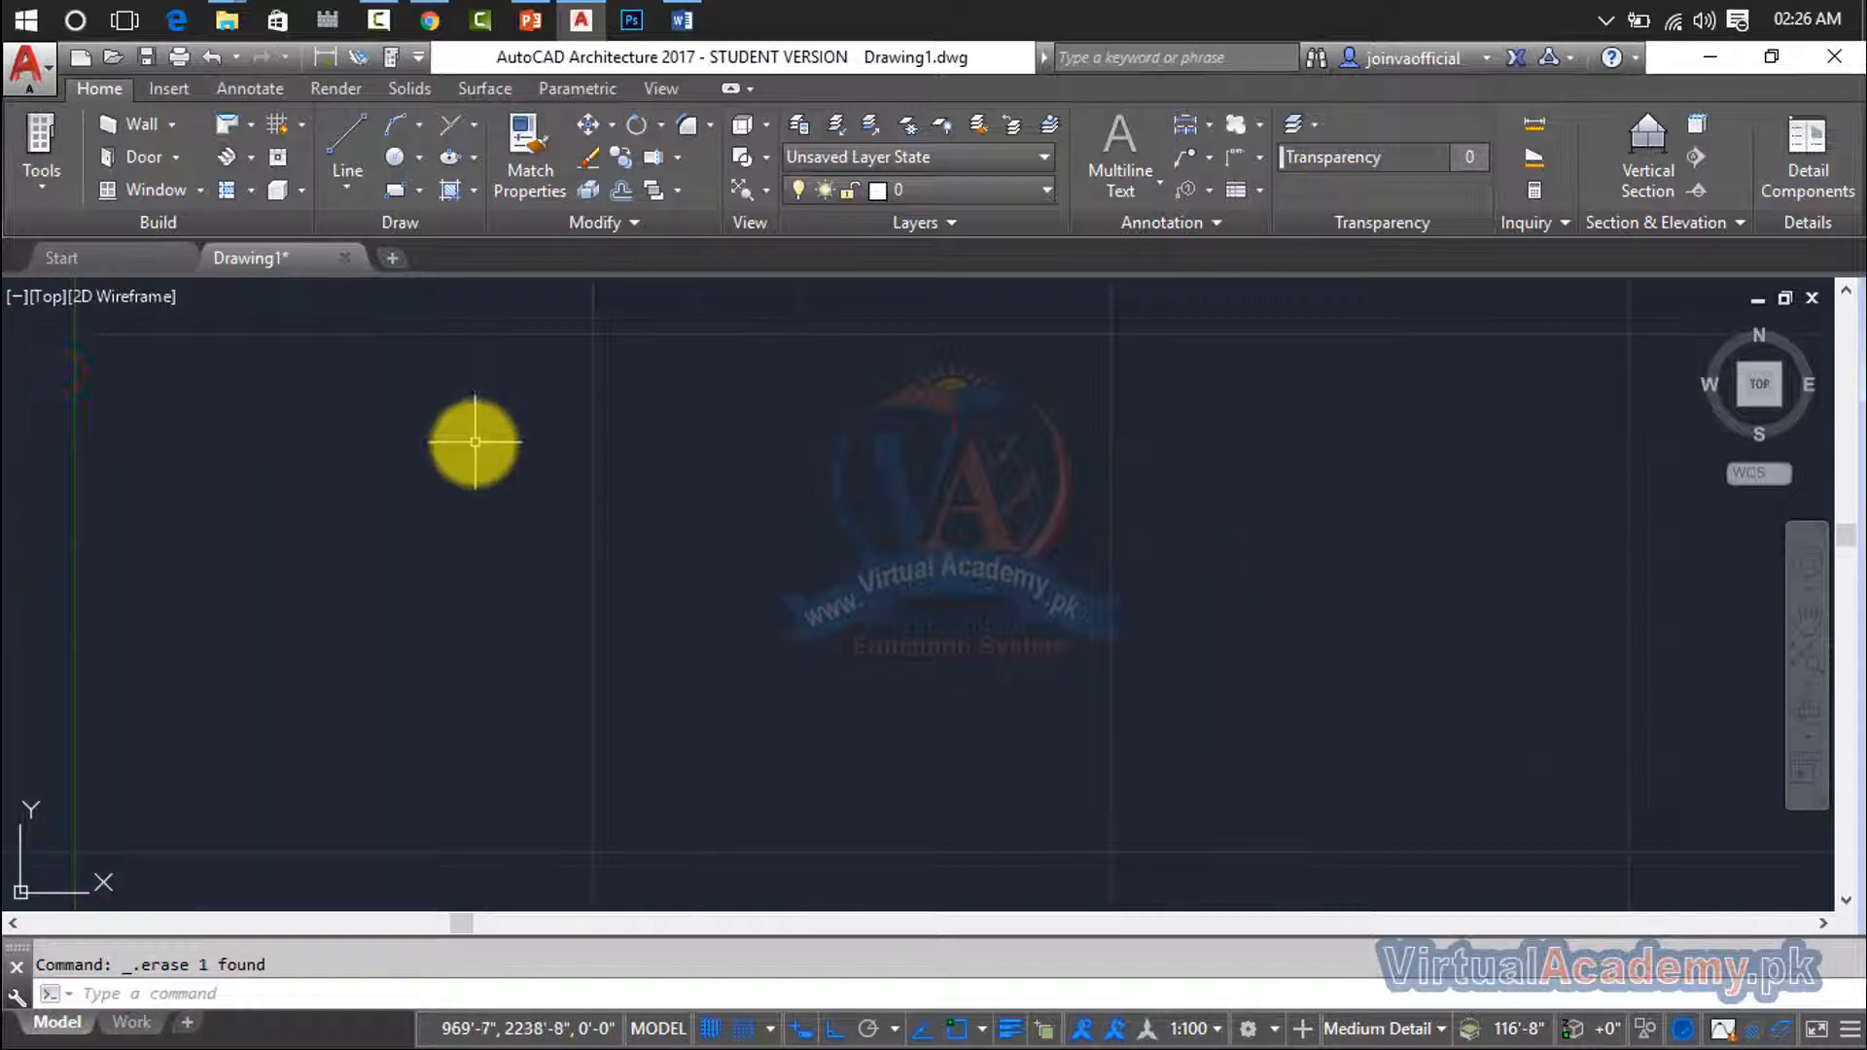
- Open the Linetype Manager and switch the current linetype from ZIGZAG to ByLayer
text(L)
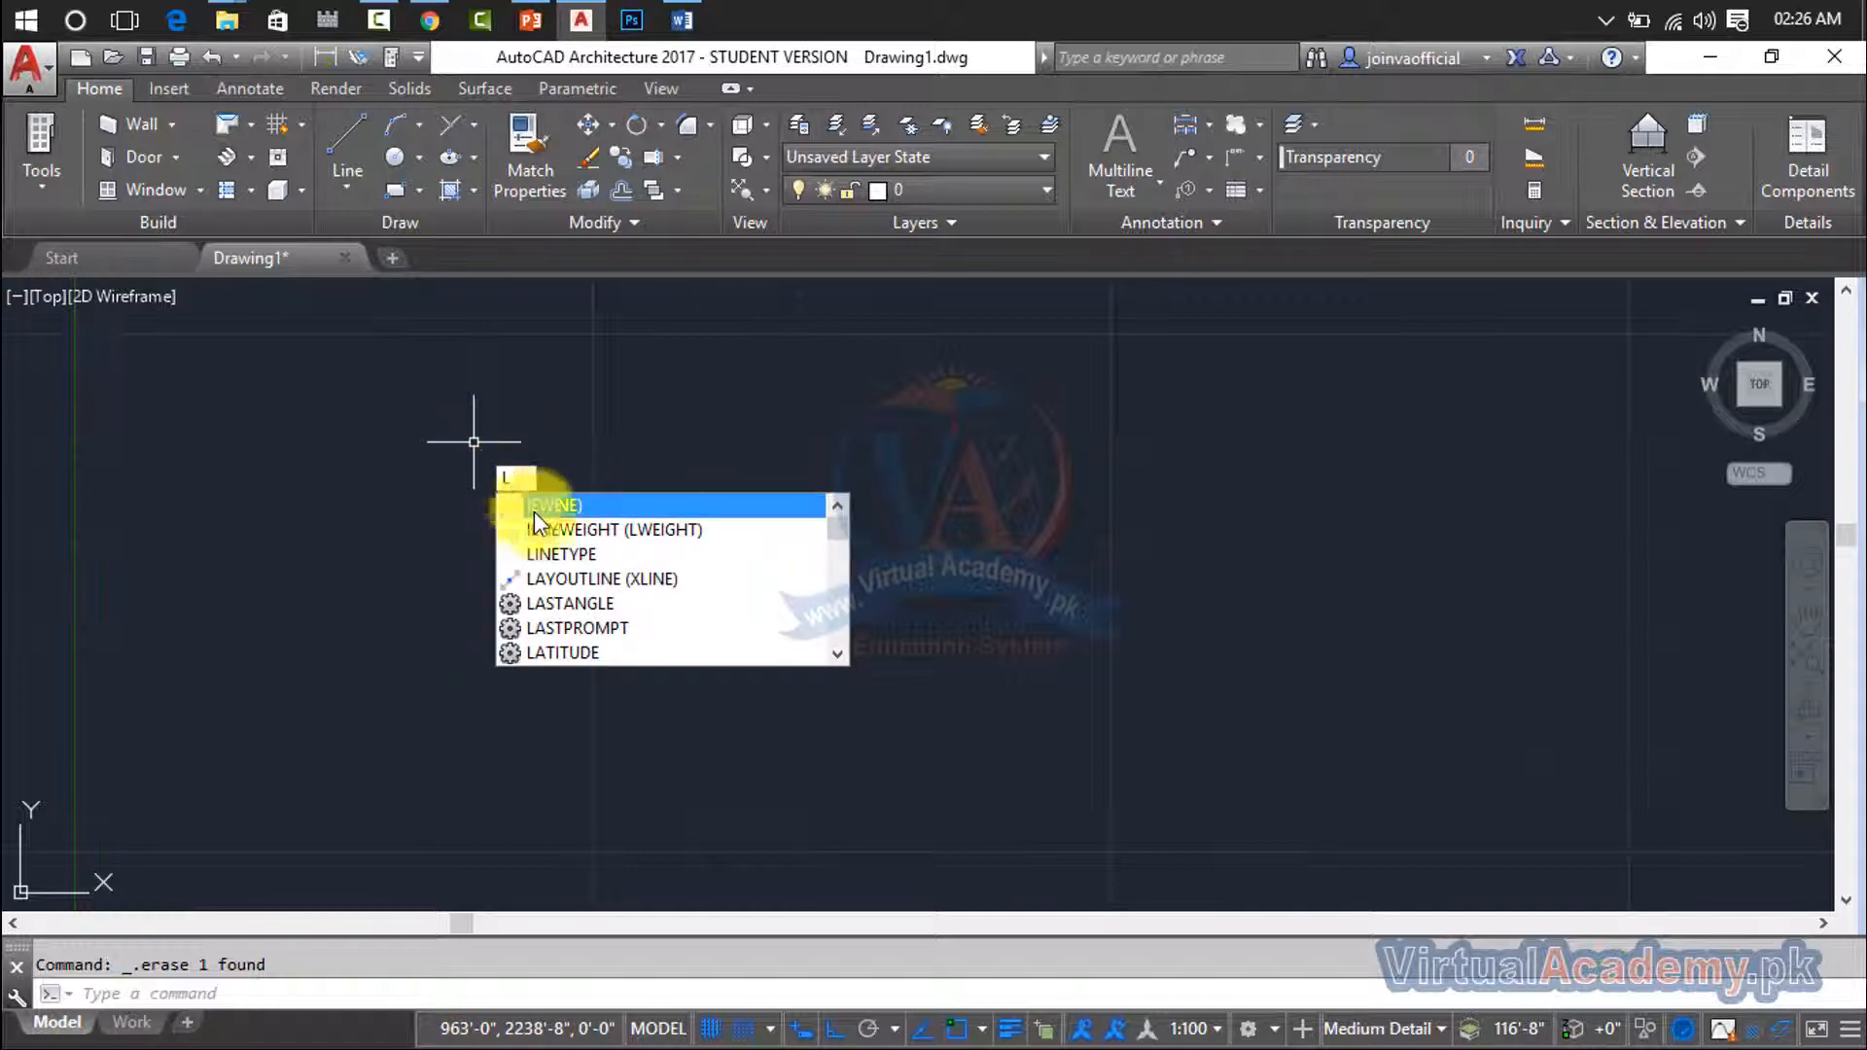
click(554, 553)
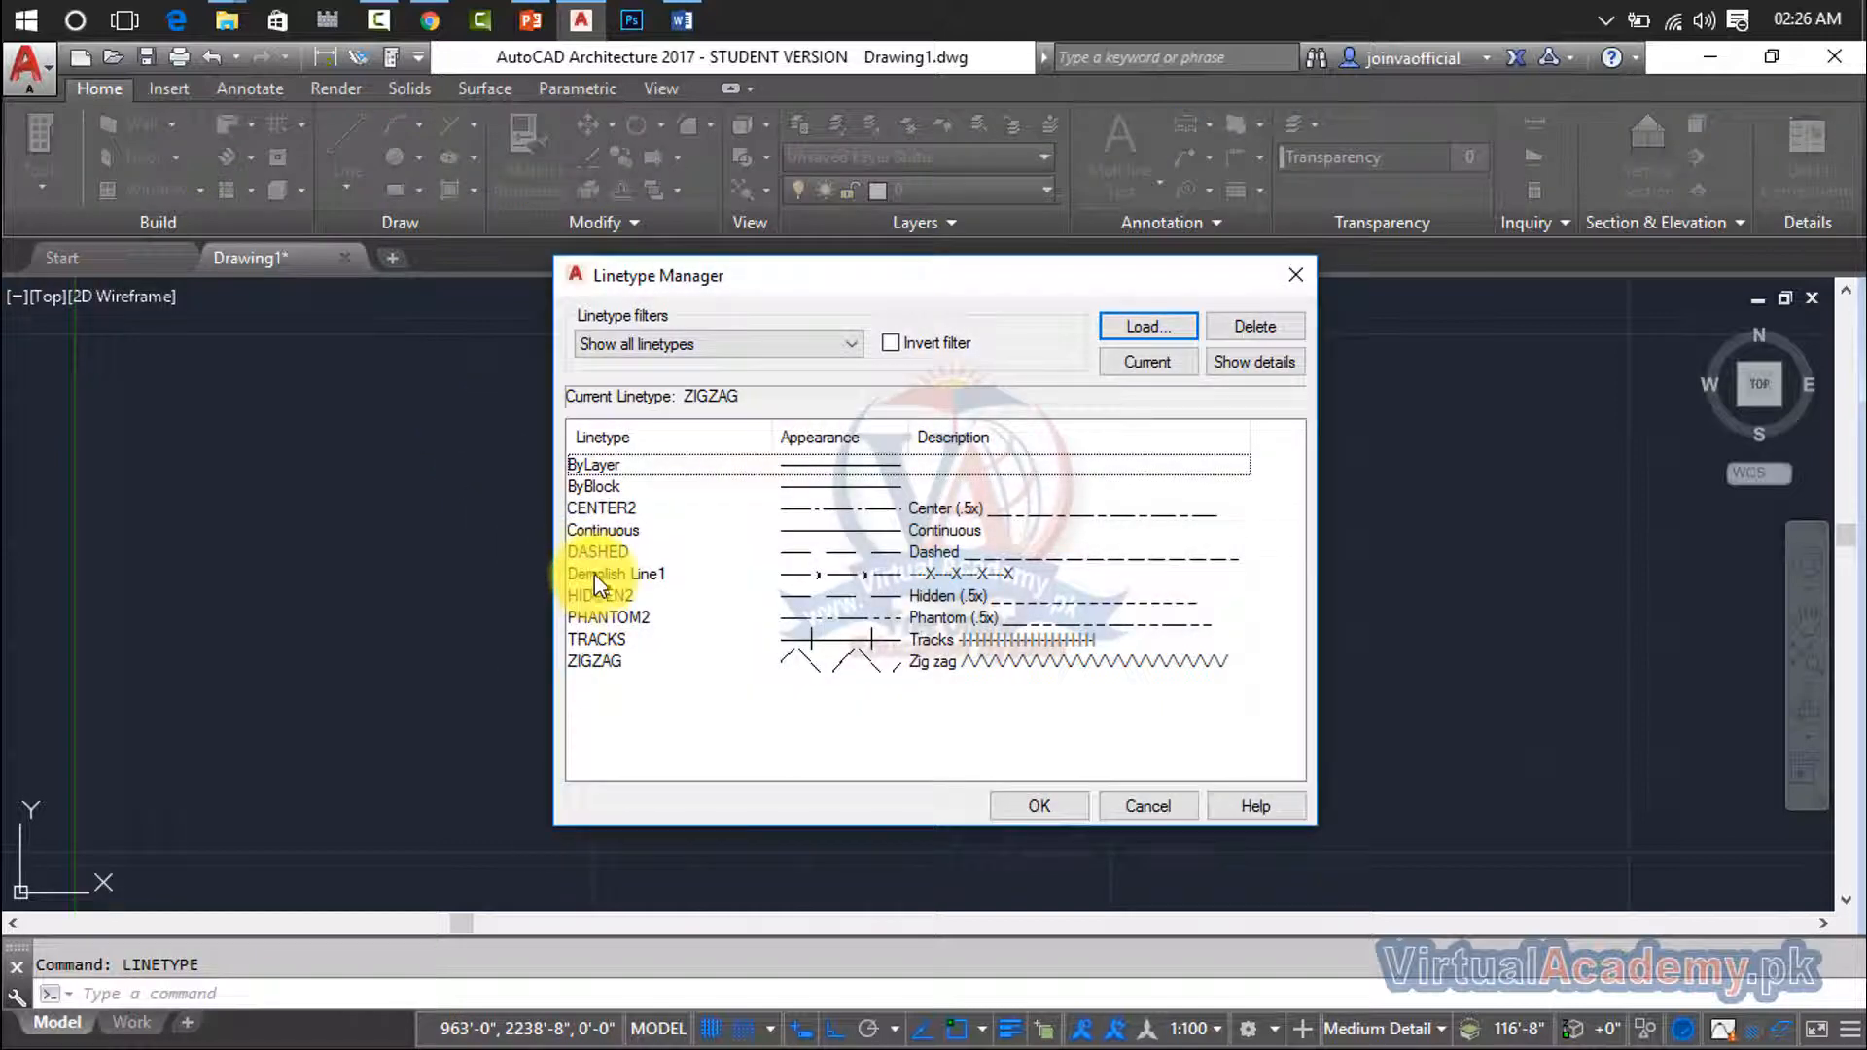
click(757, 471)
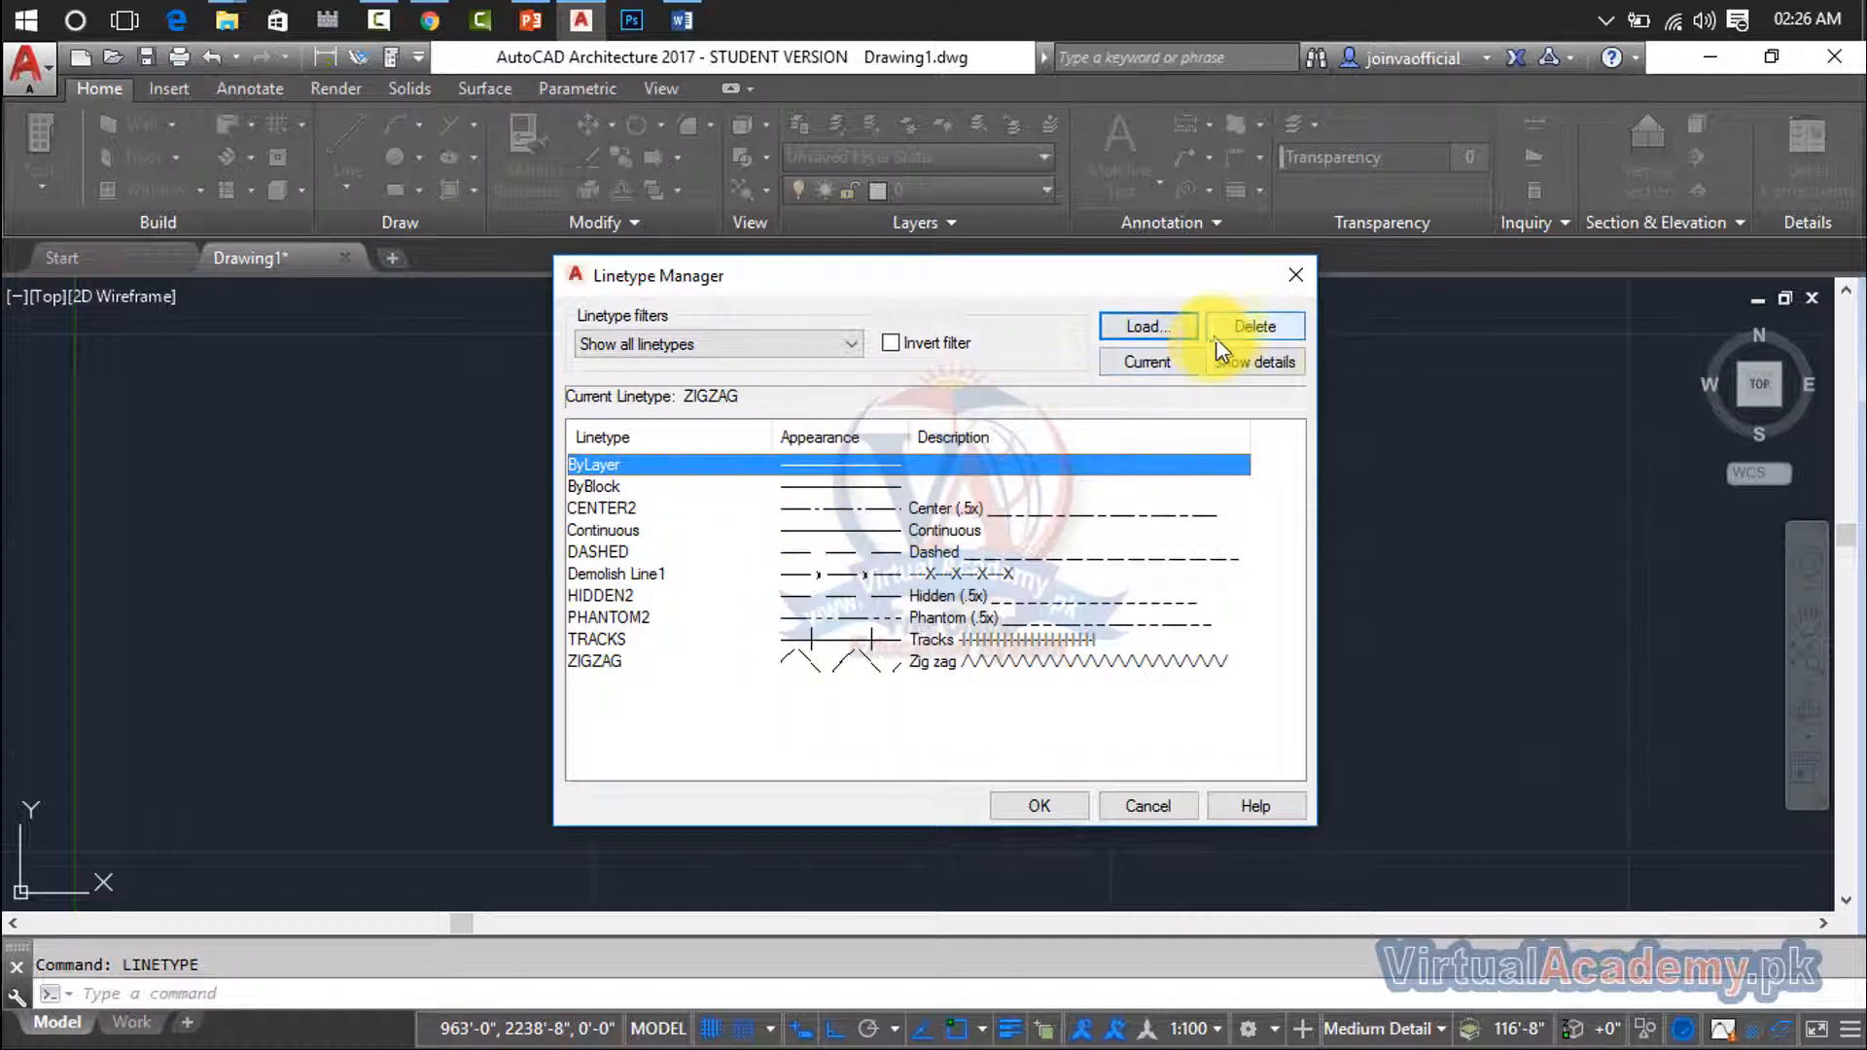
- Delete the ZIGZAG and TRACKS linetypes from the list of loaded linetypes
click(937, 661)
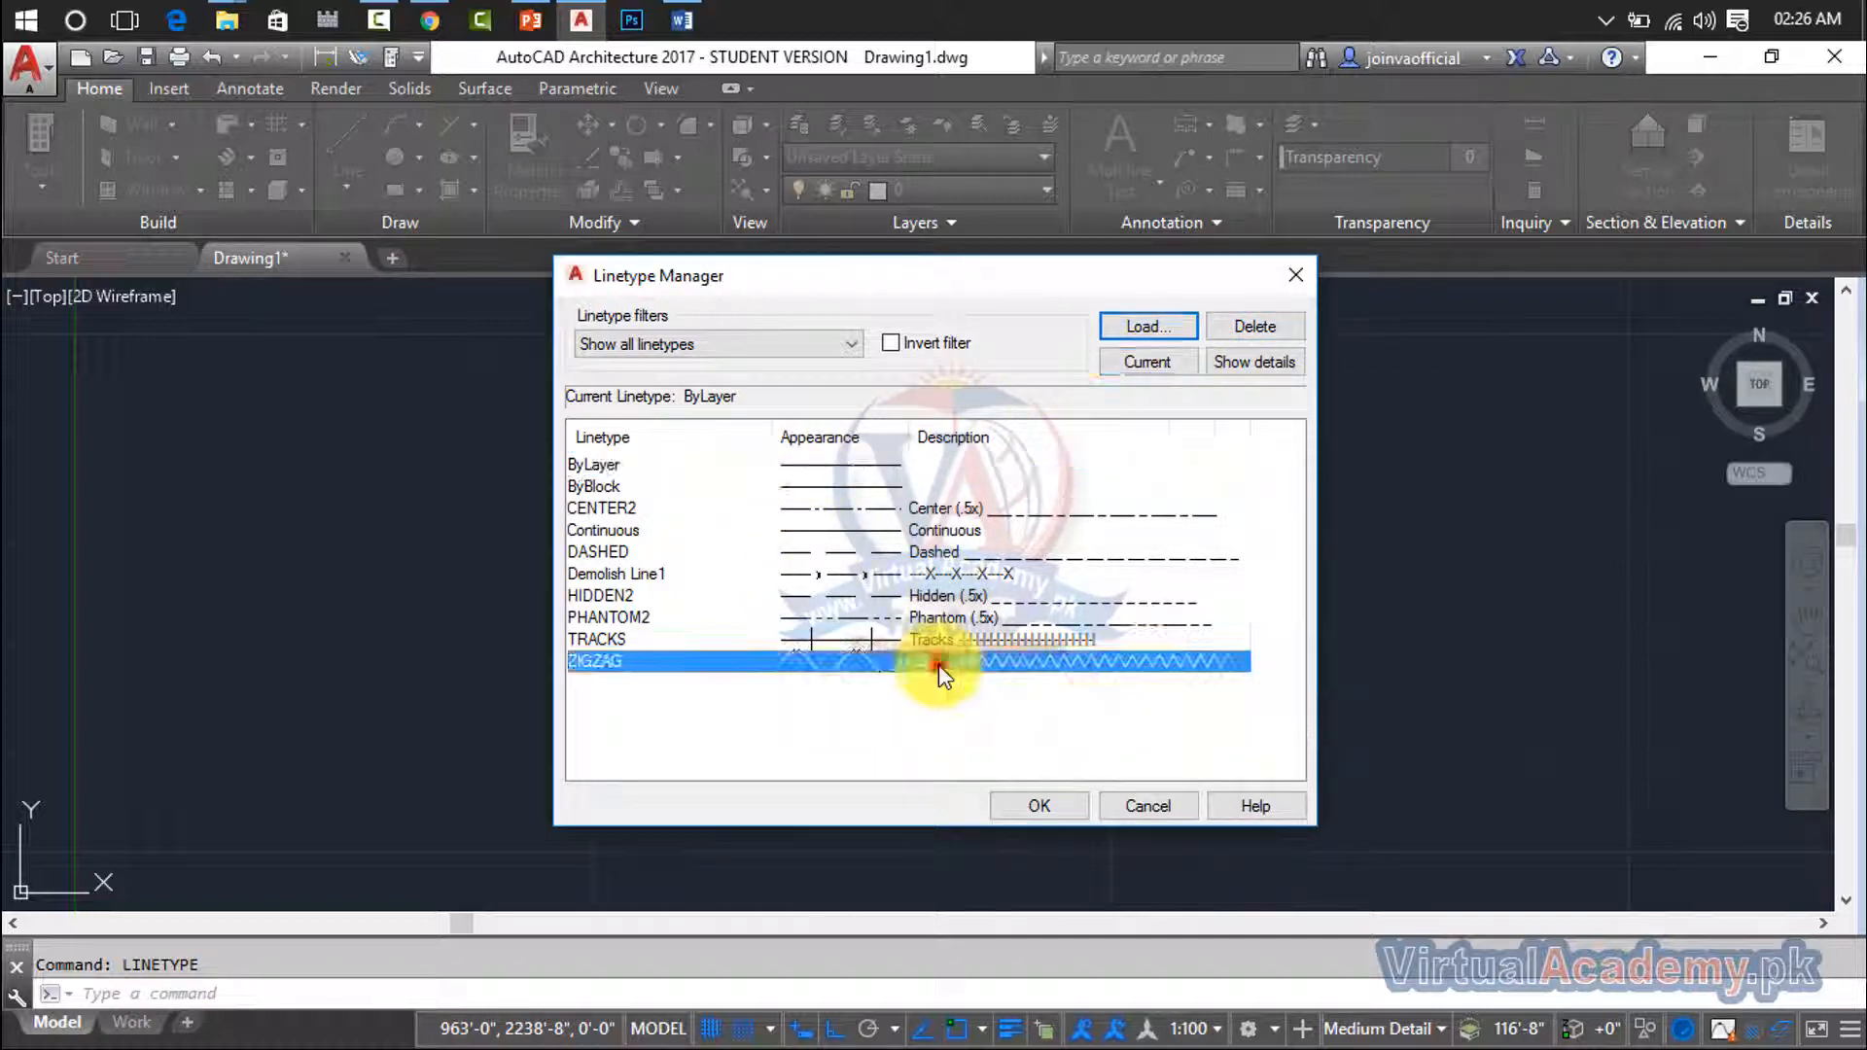
right_click(937, 663)
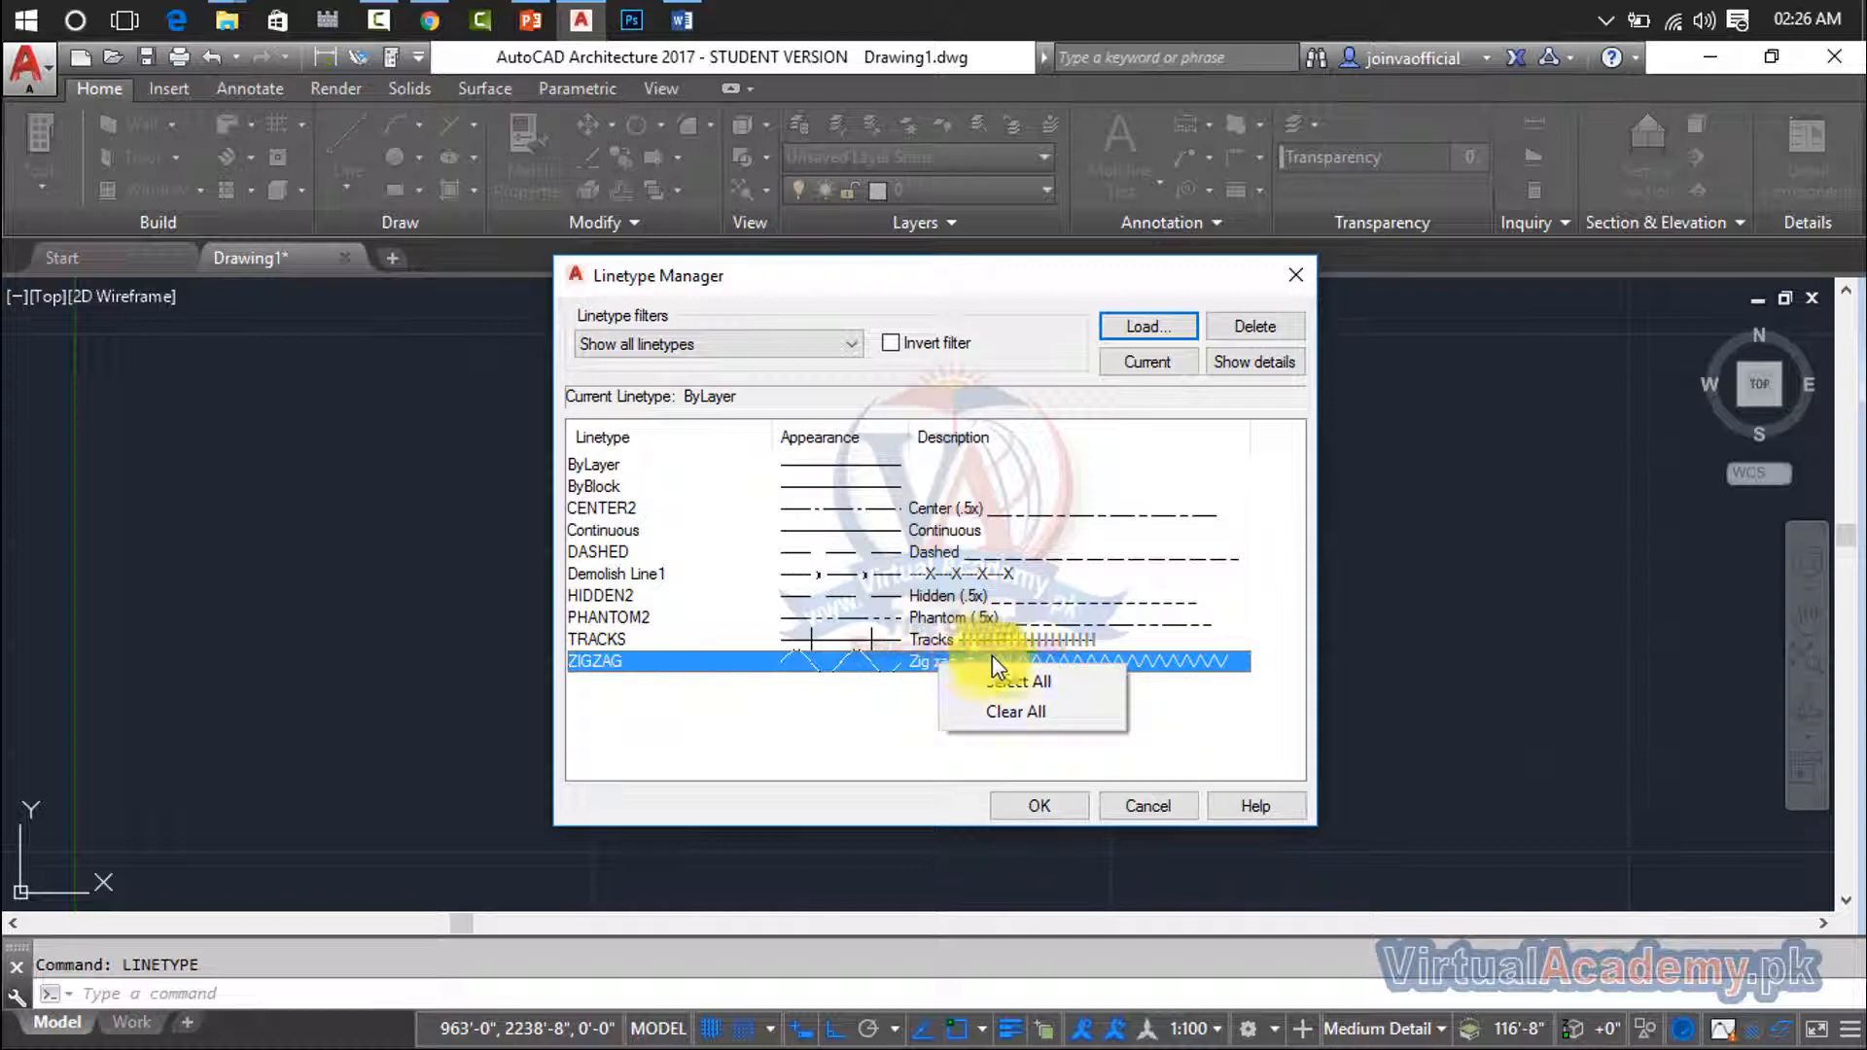
click(1035, 718)
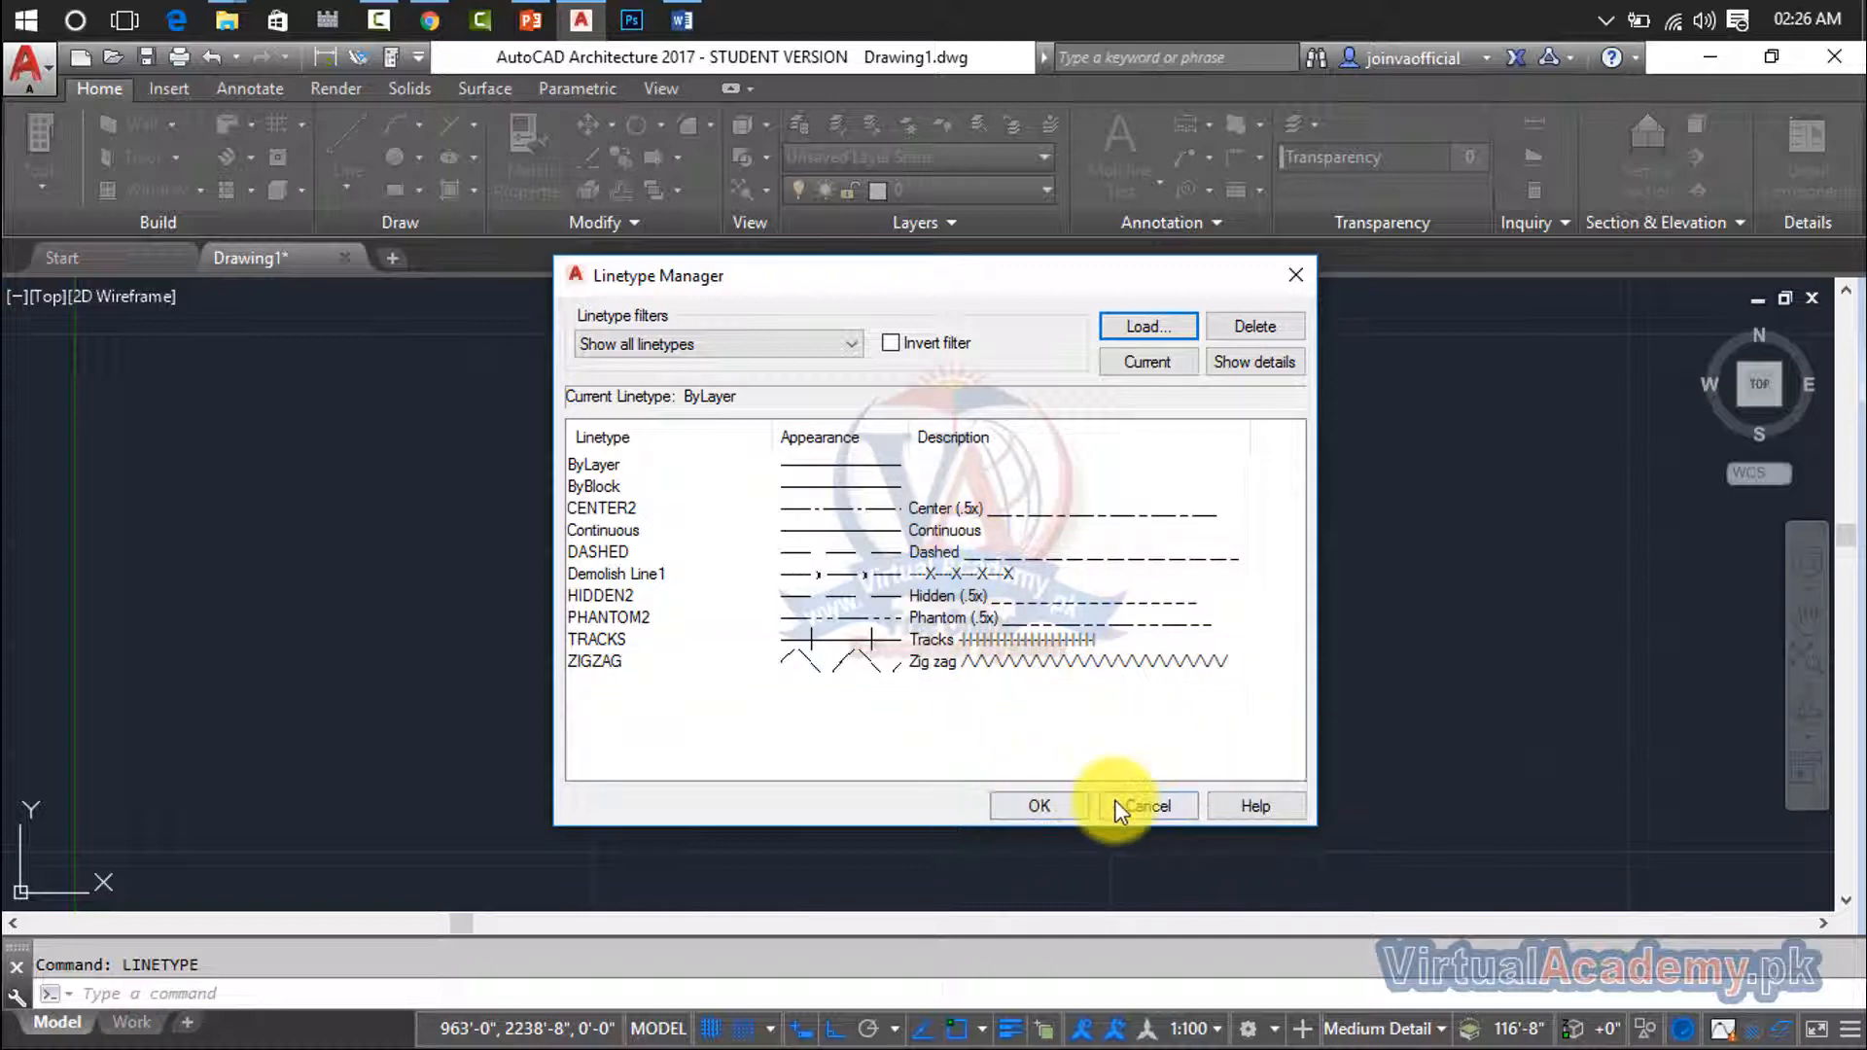
click(1054, 661)
click(1233, 328)
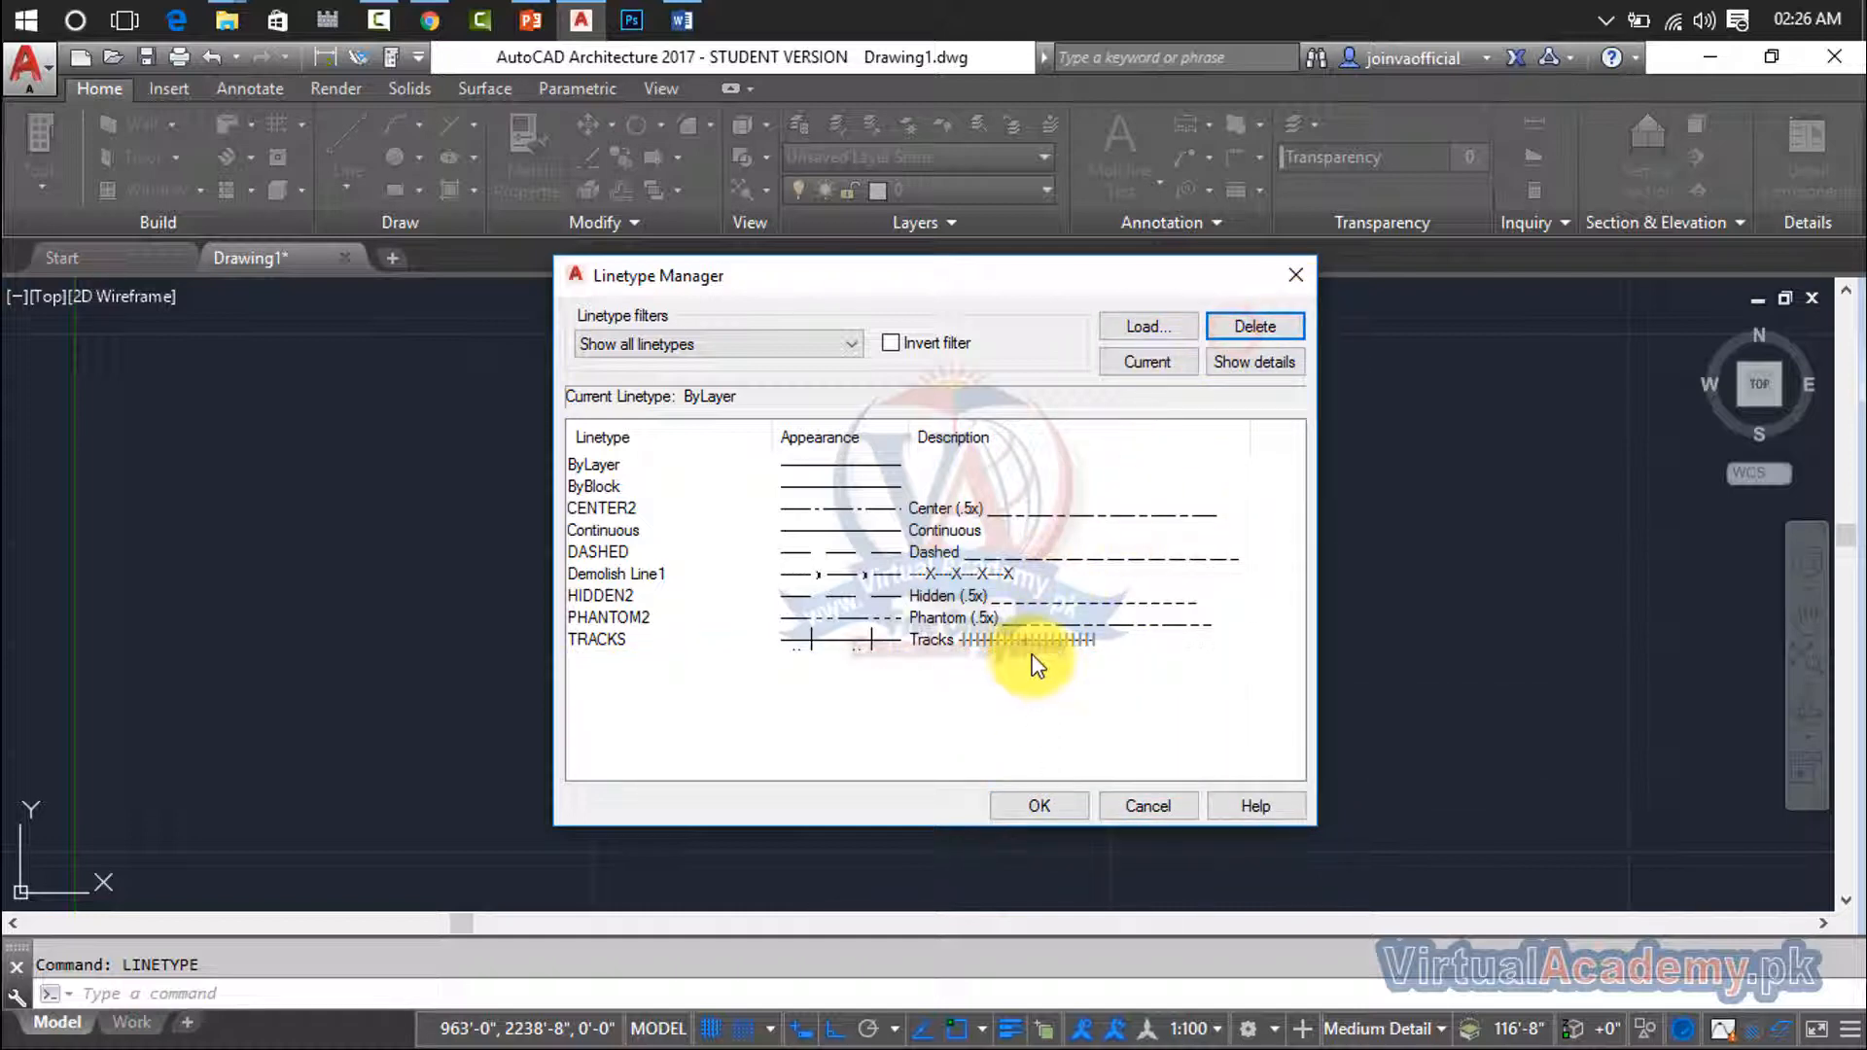
click(1031, 639)
click(1256, 326)
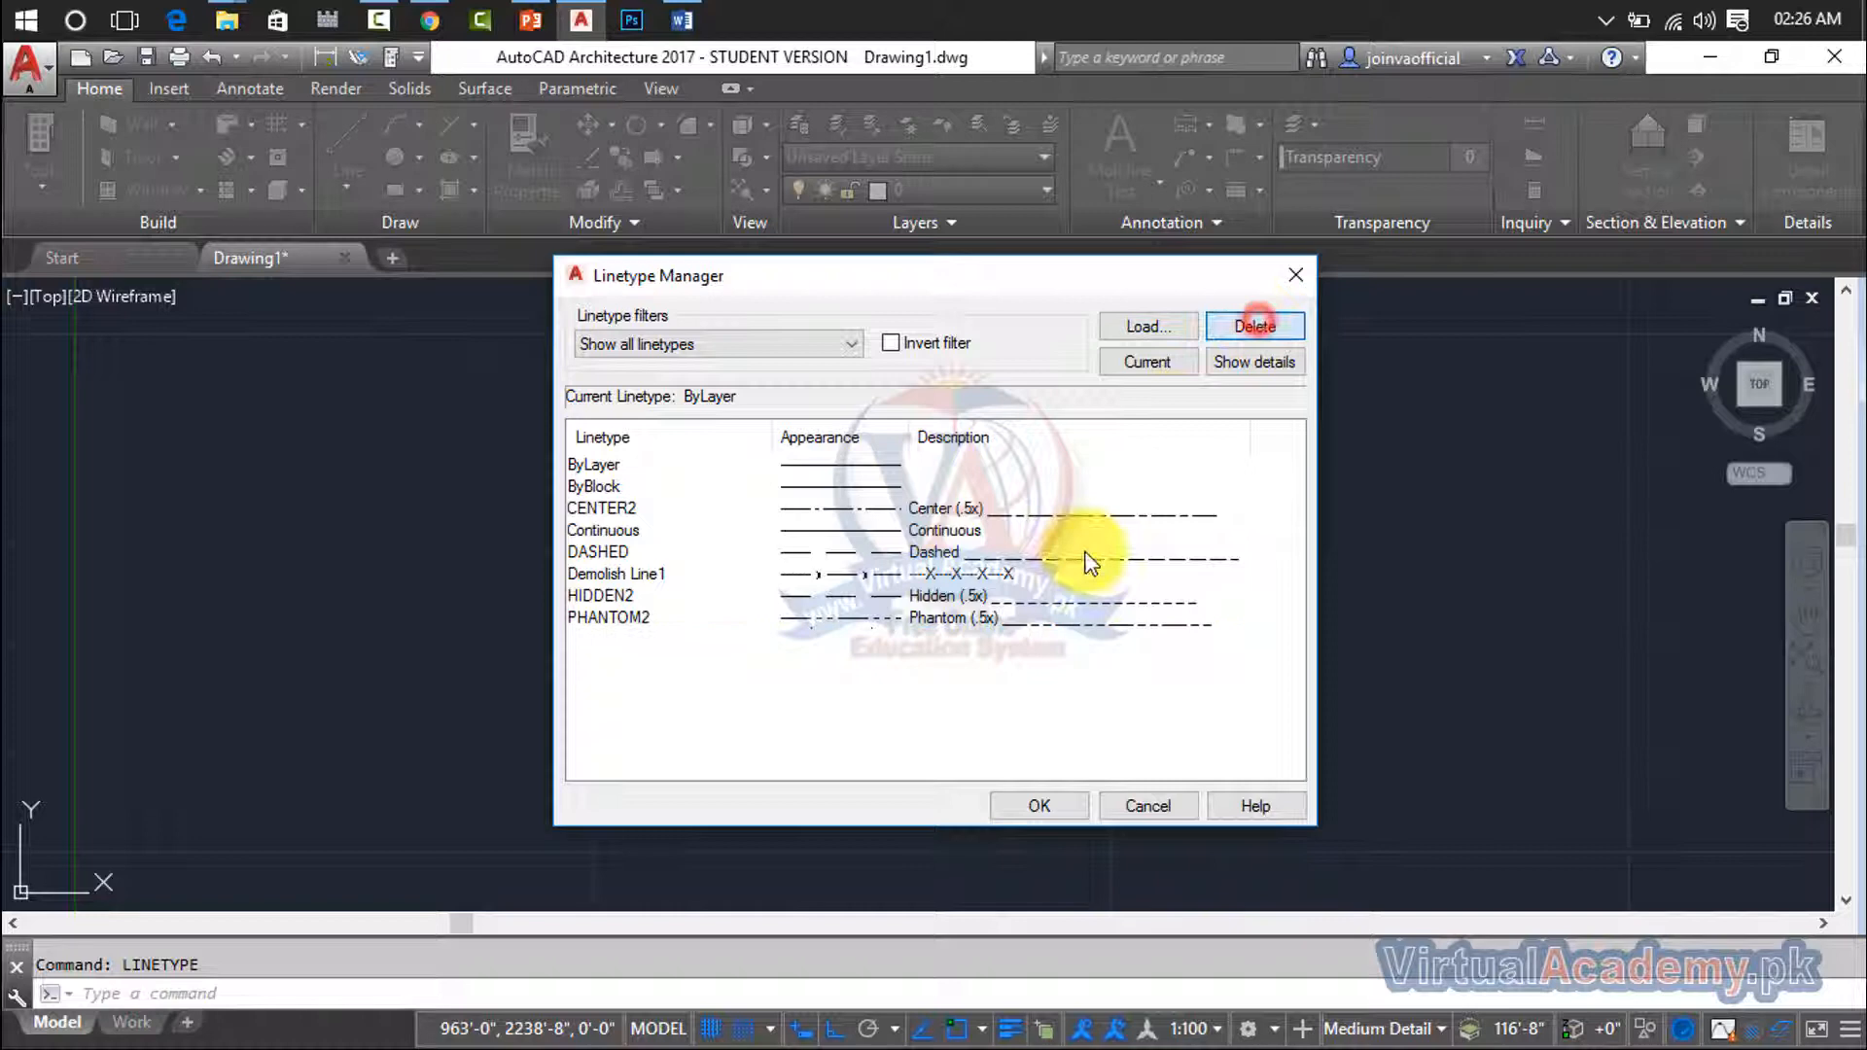
- Try to delete the PHANTOM2 linetype as well
click(1038, 618)
click(1249, 325)
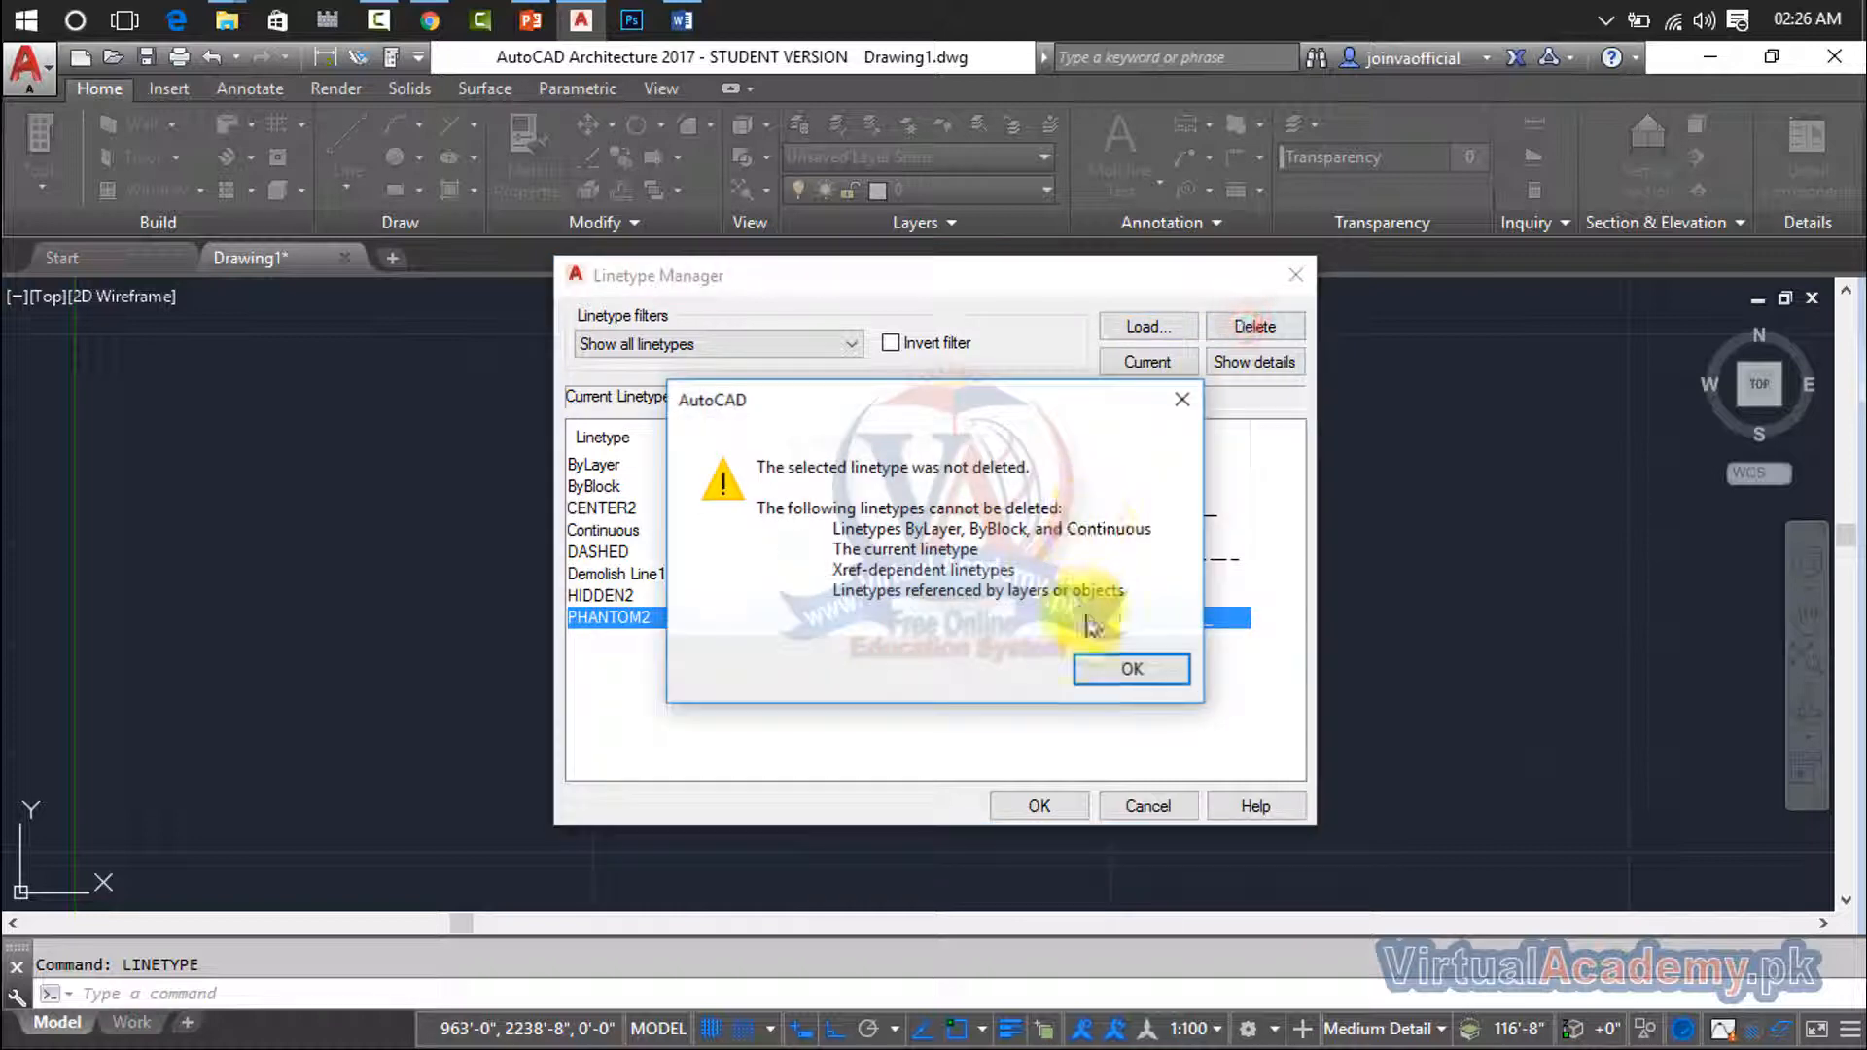
click(1193, 395)
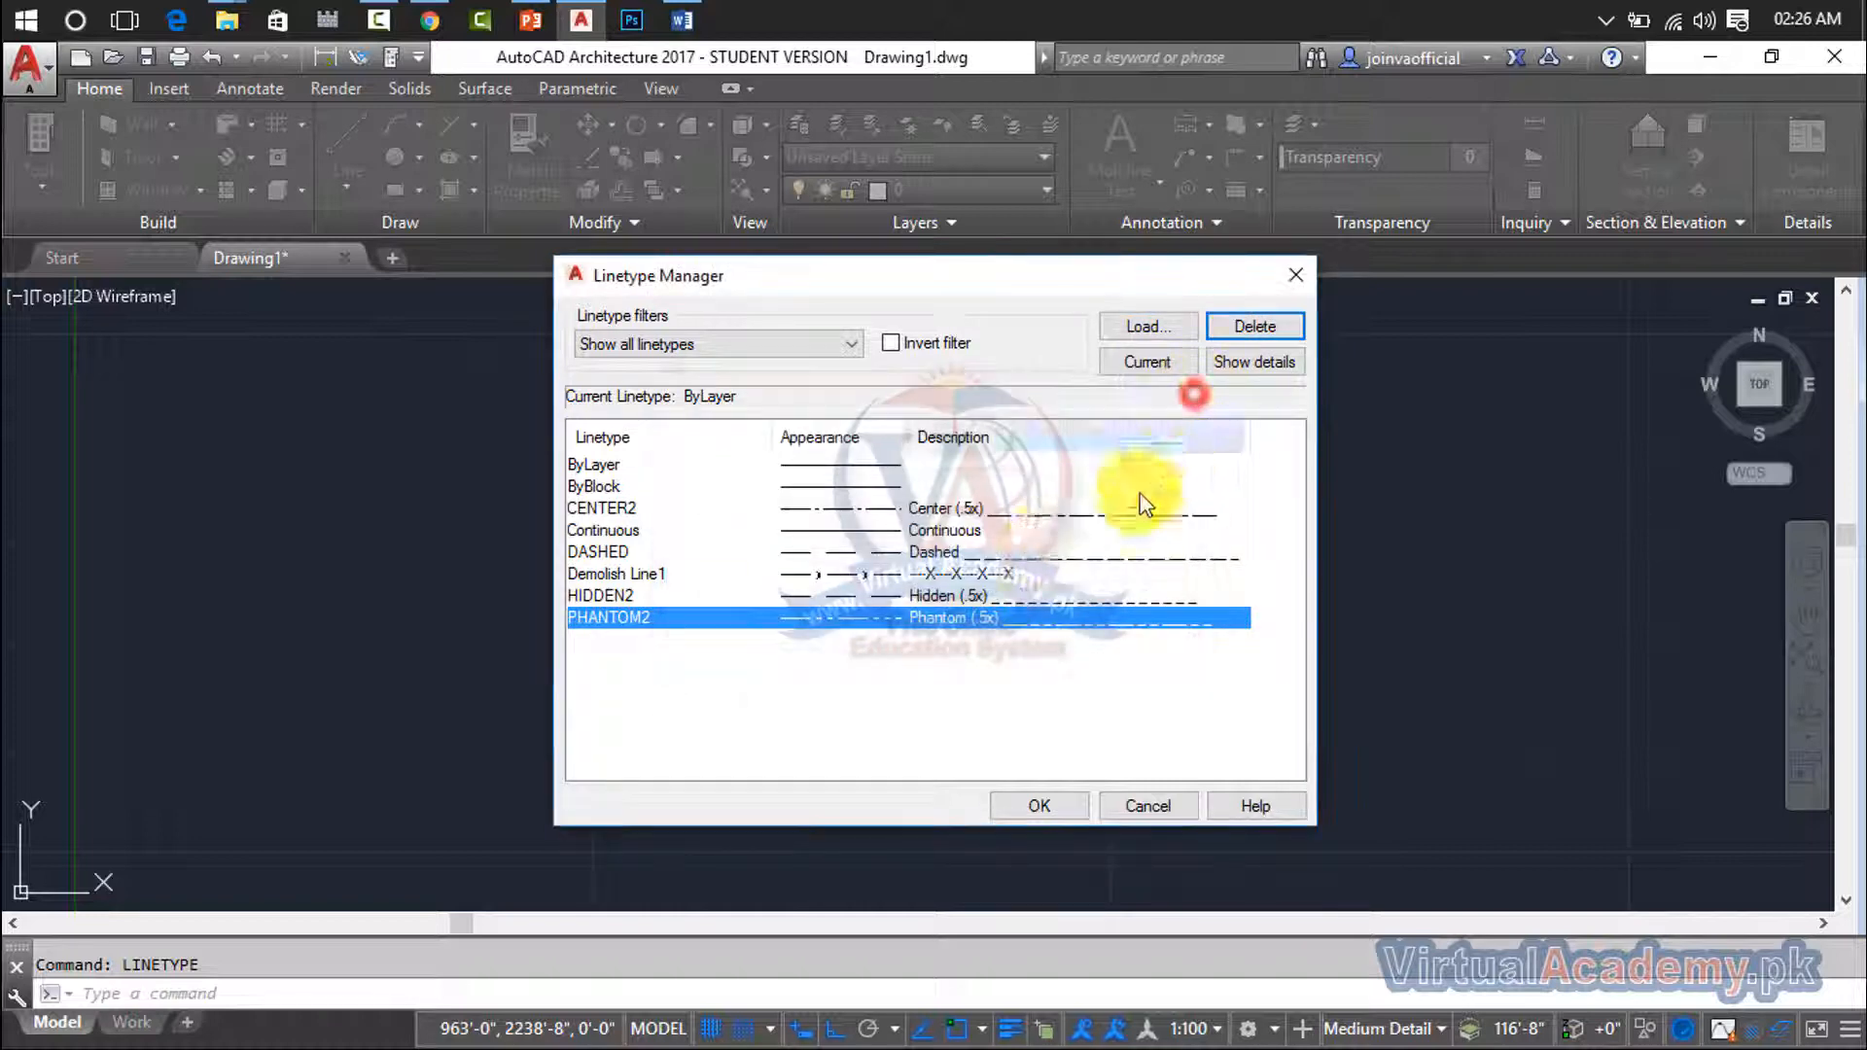
- Set ByLayer as the current linetype once more and accept the Linetype Manager changes
click(824, 465)
click(1164, 364)
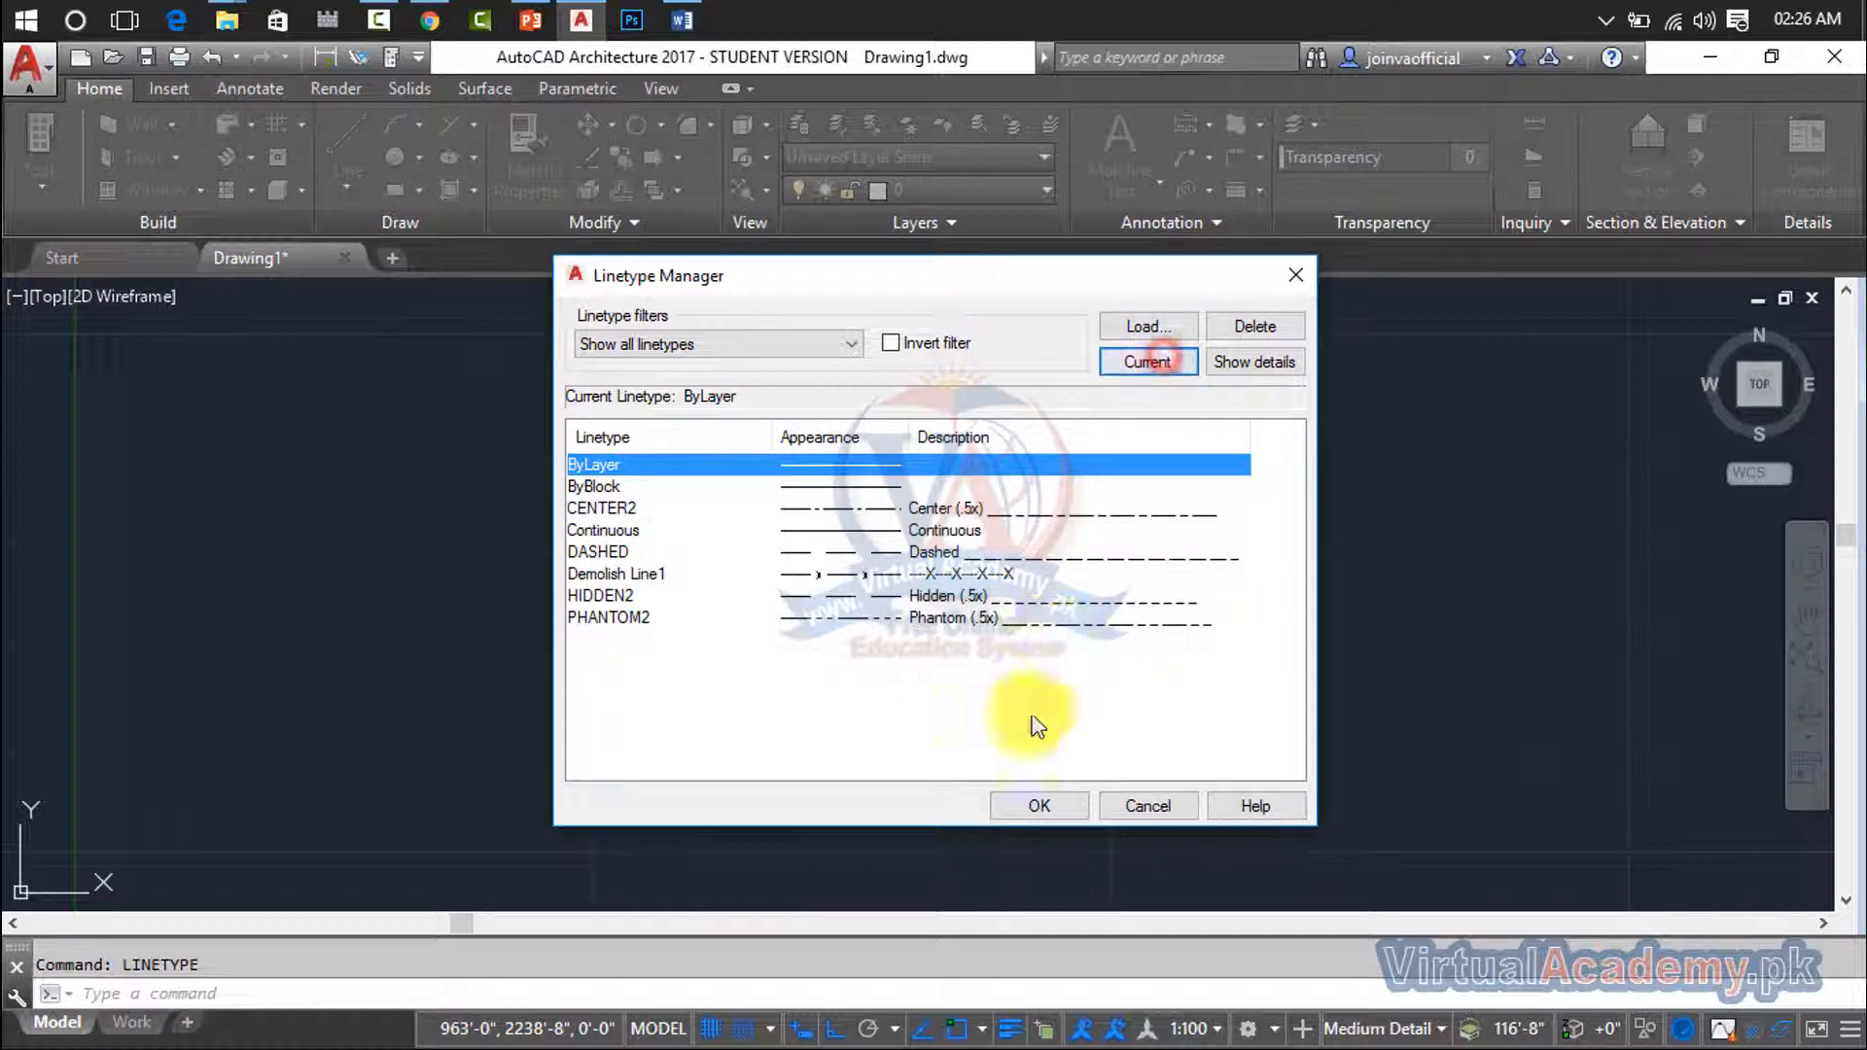
click(1030, 803)
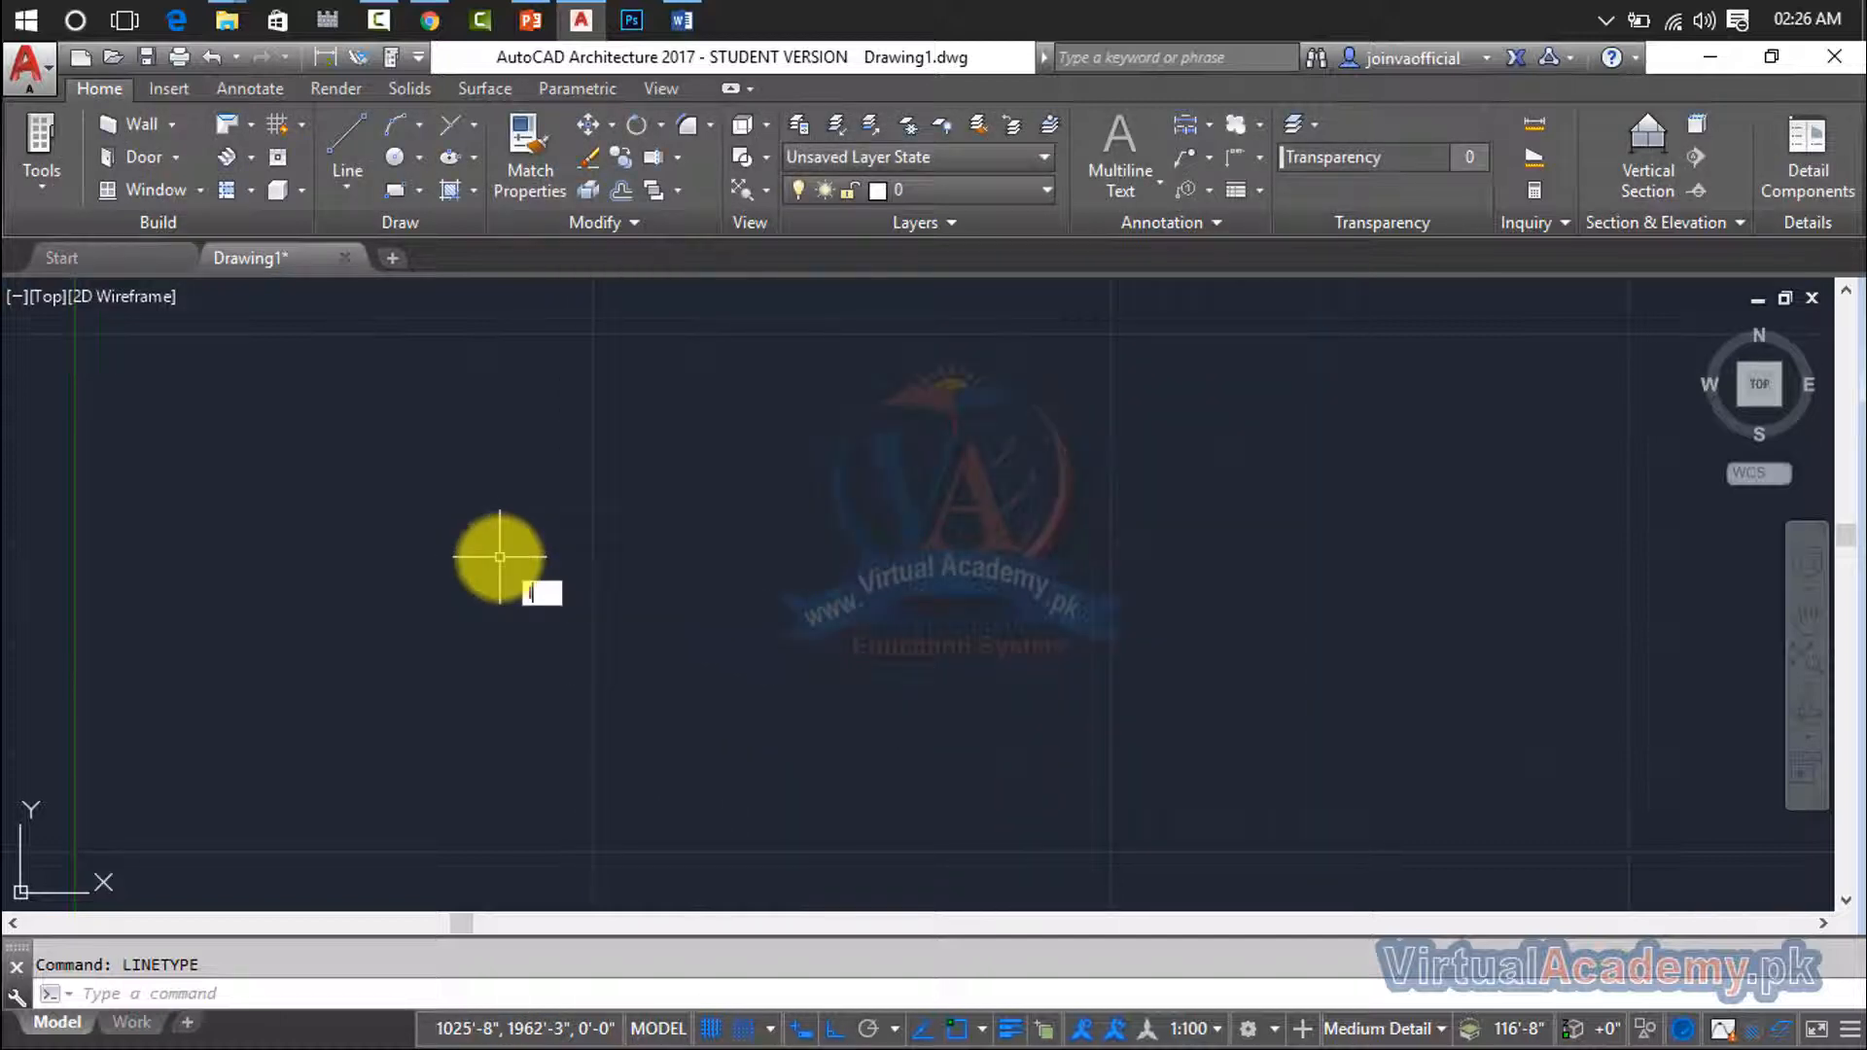
- Draw a horizontal line about 2700 feet long across the middle of the empty drawing
text(l)
key(Return)
click(428, 555)
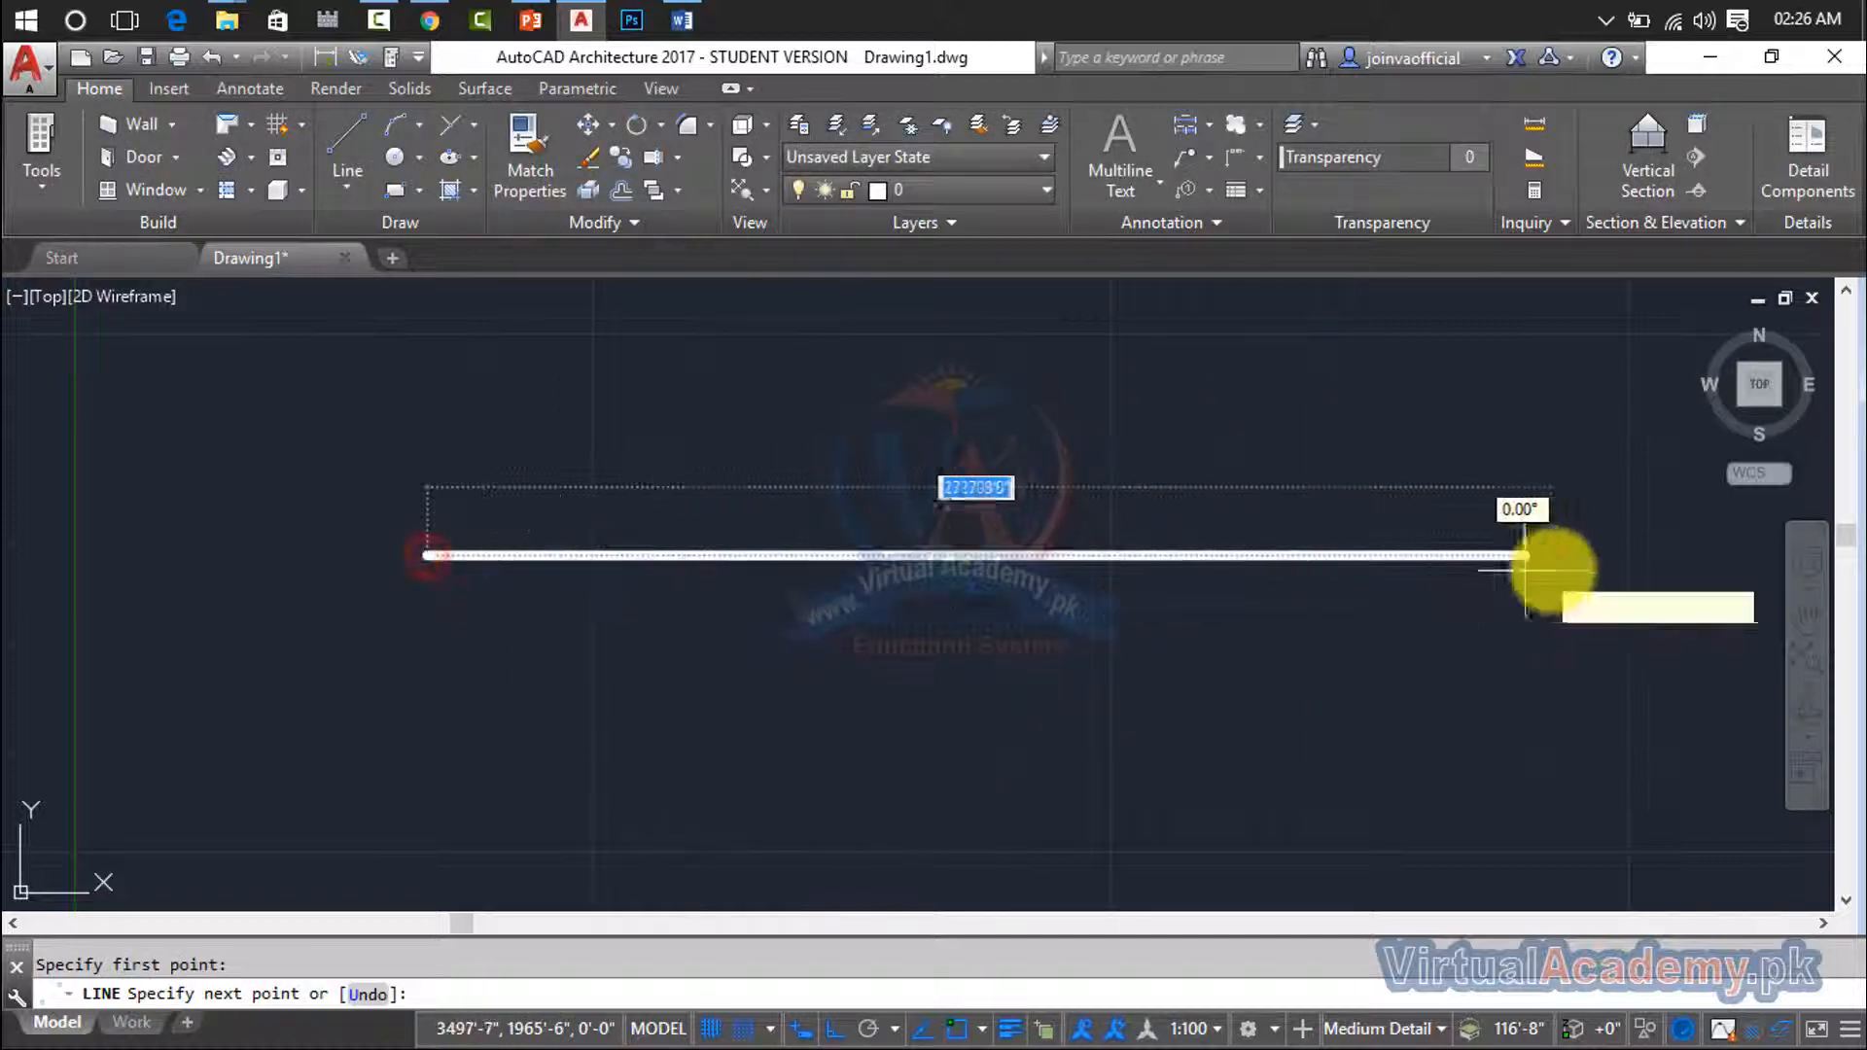
click(1556, 559)
key(Escape)
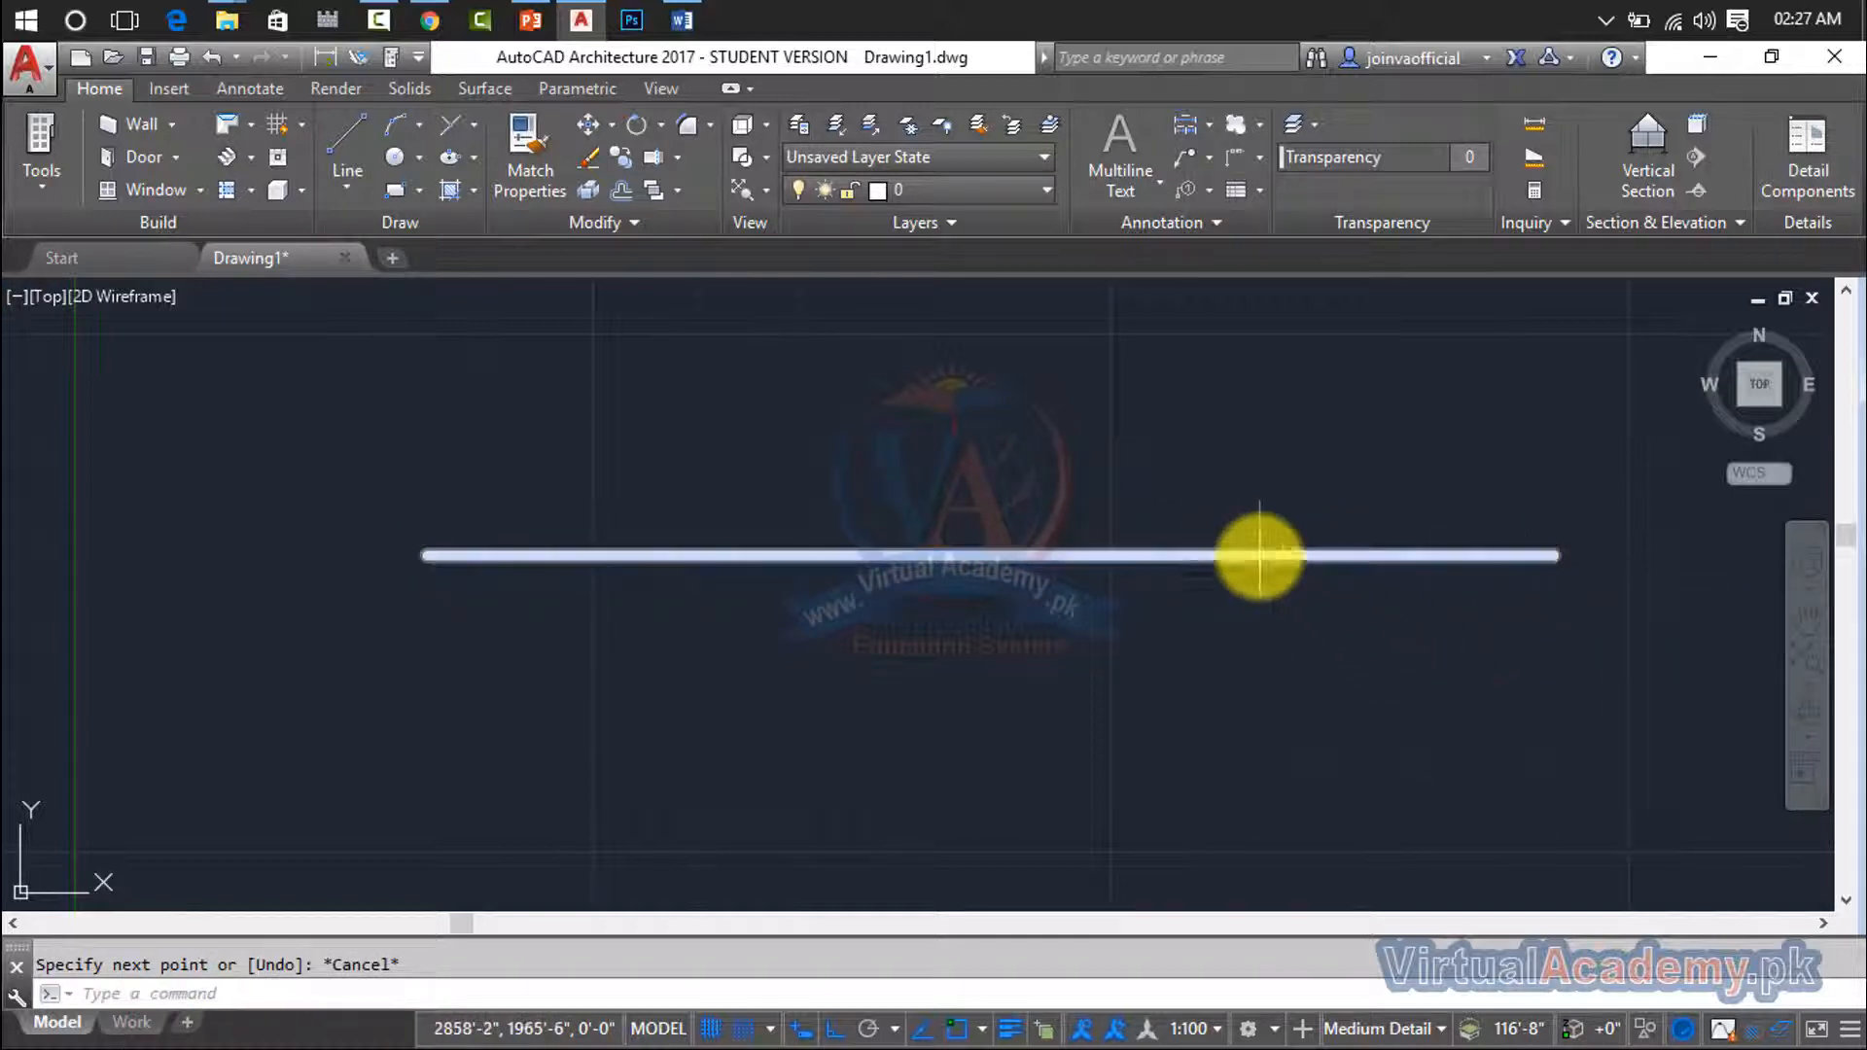
- Set the current lineweight to ByLayer in the Lineweight Settings
text(Lw)
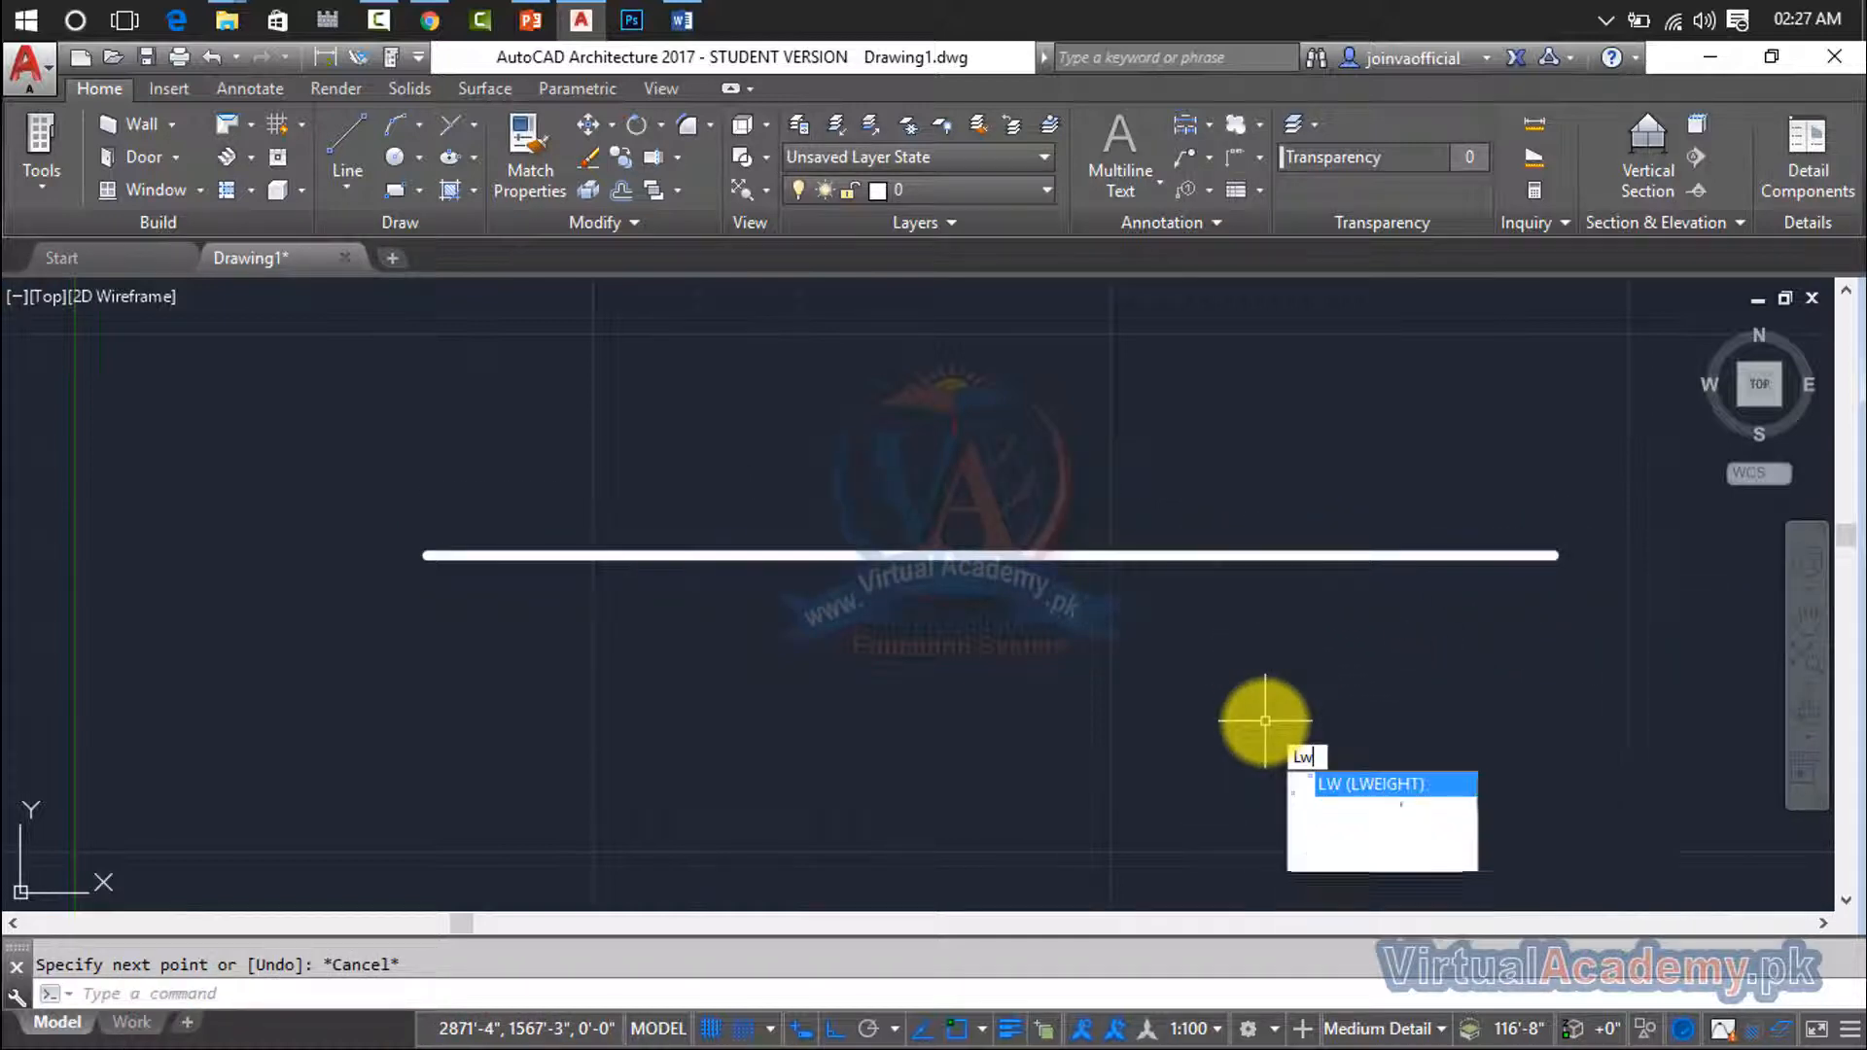
key(Return)
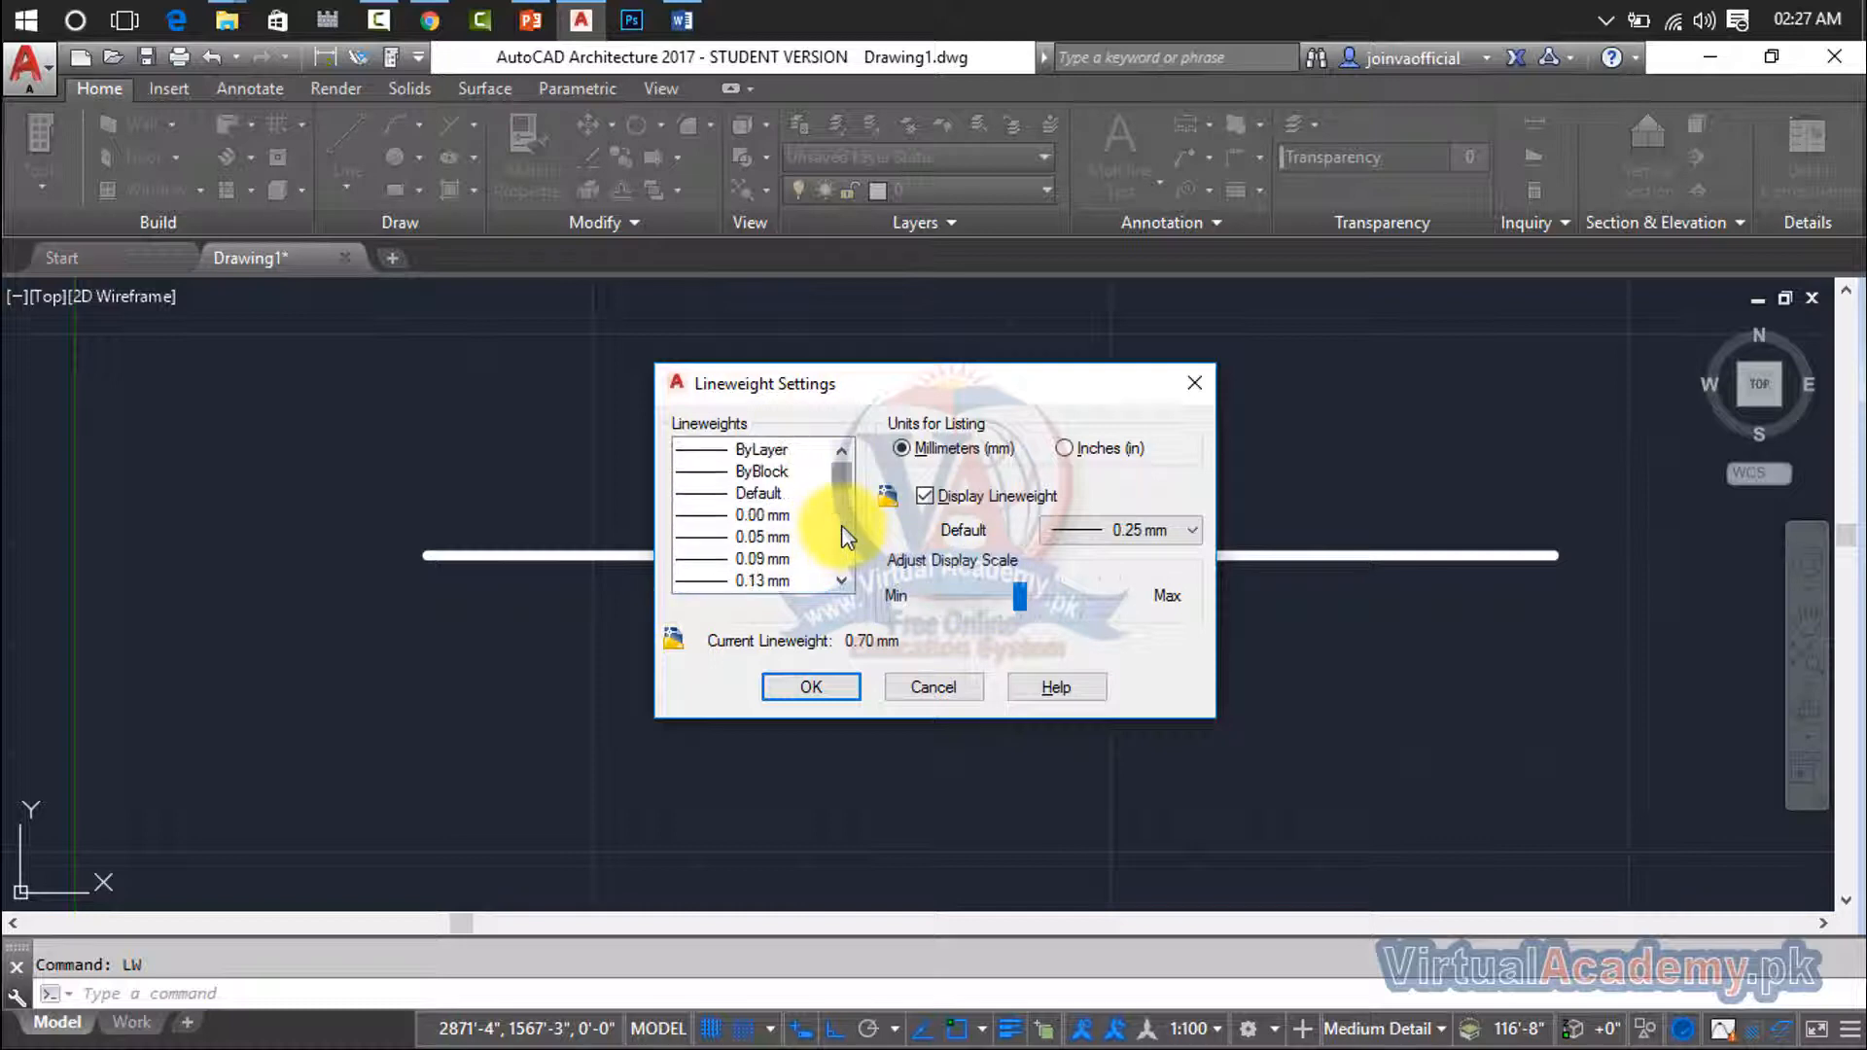
click(762, 449)
click(829, 687)
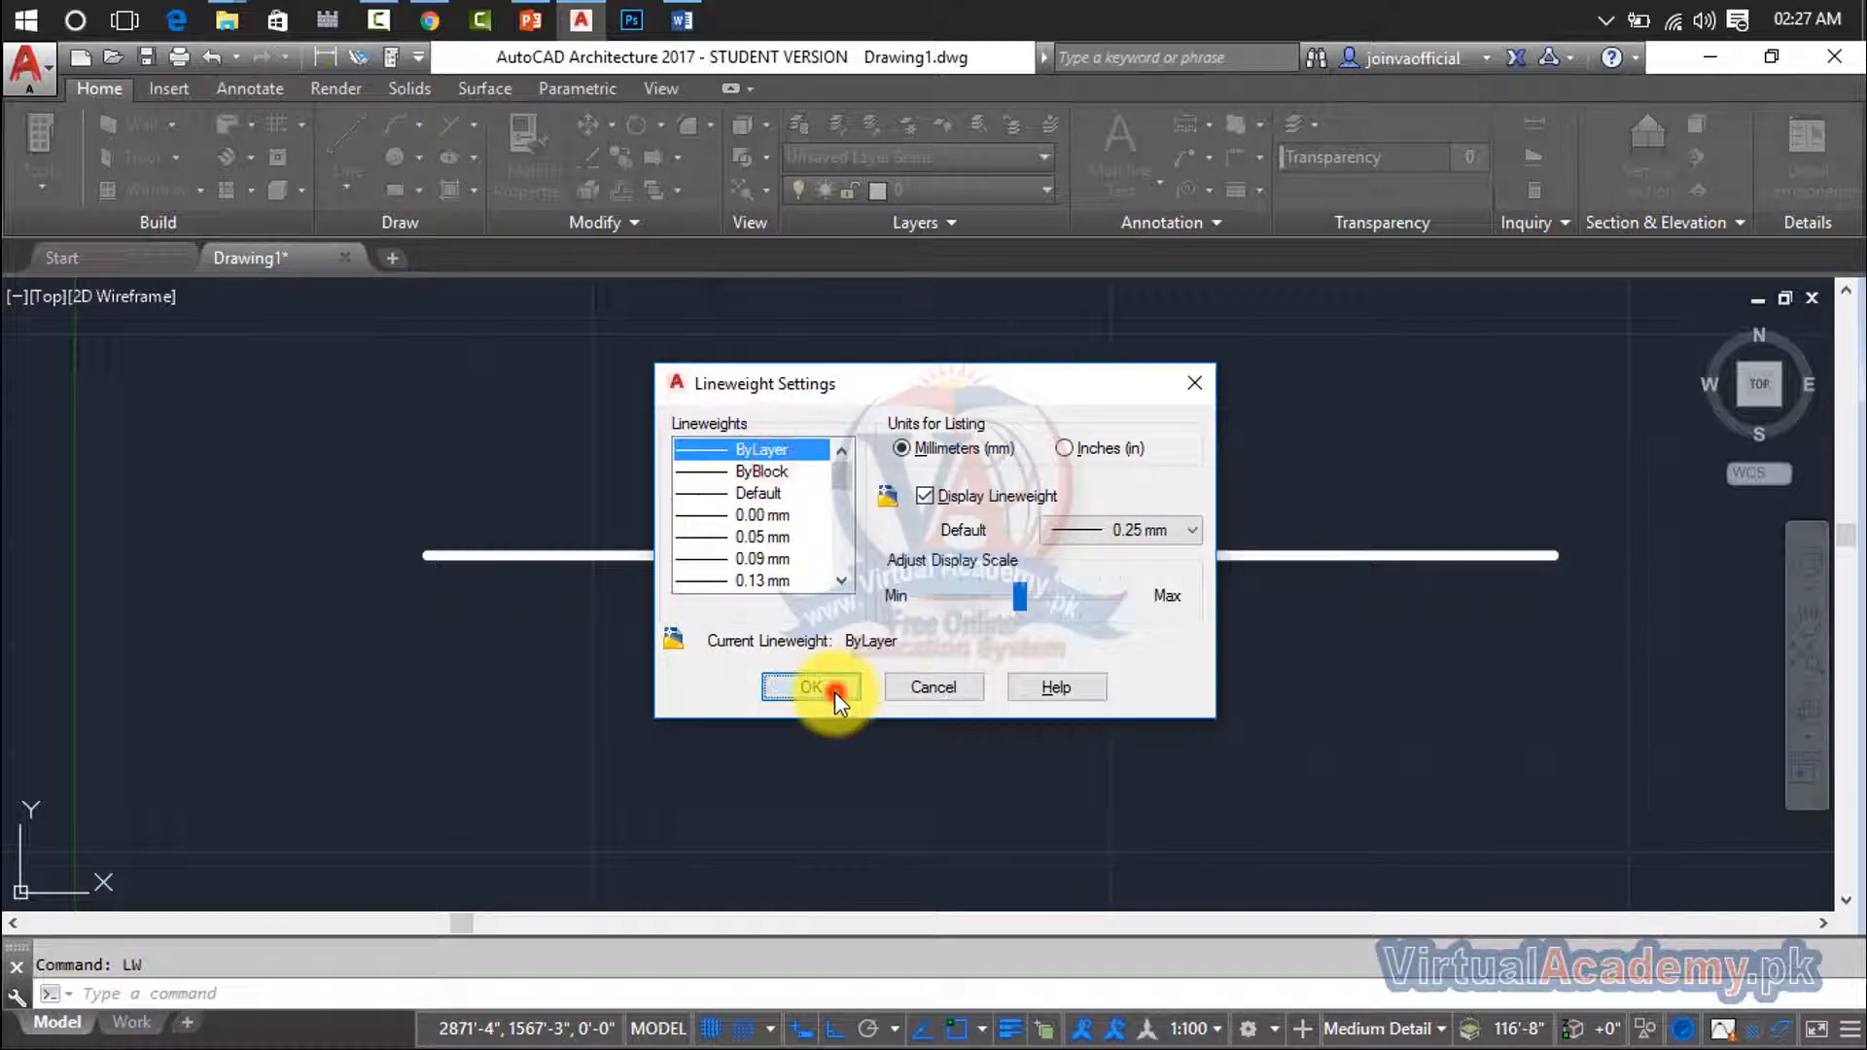
- Draw a second, shorter horizontal line below the thick one with the ByLayer lineweight
text(l)
key(Return)
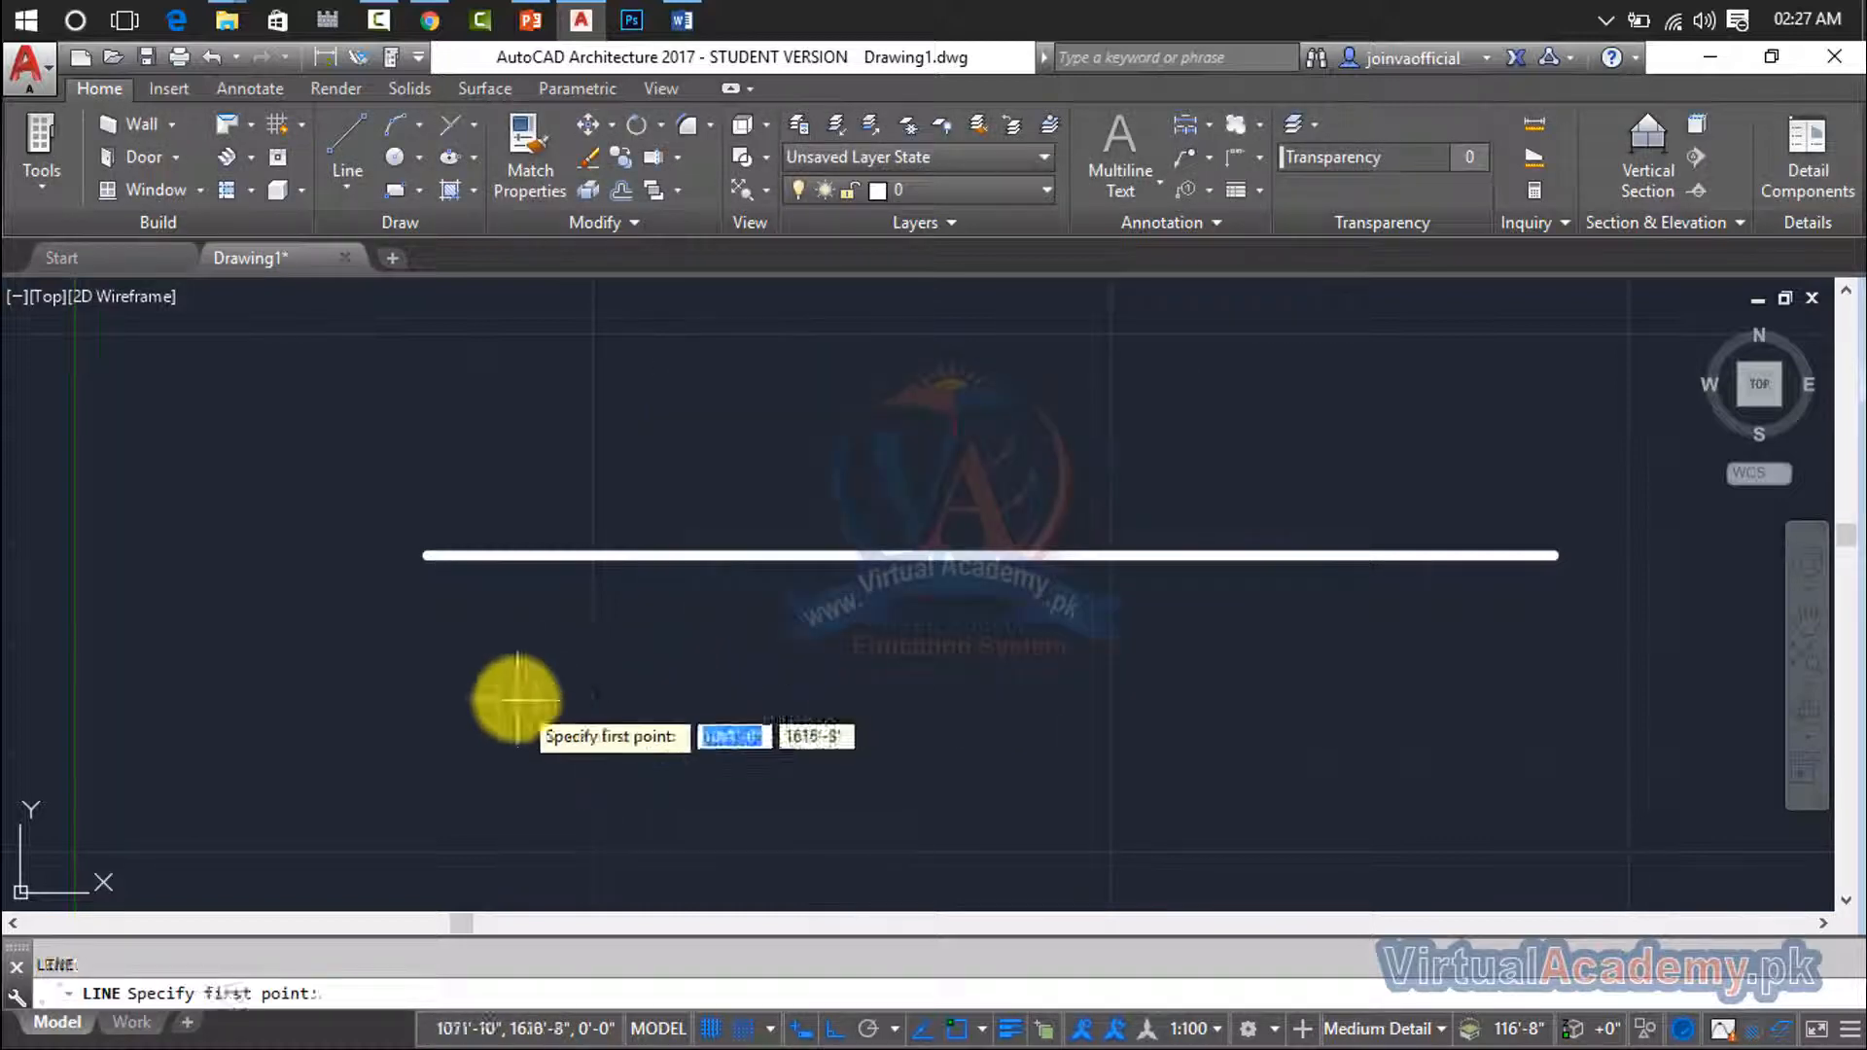
click(515, 698)
click(1159, 697)
key(Escape)
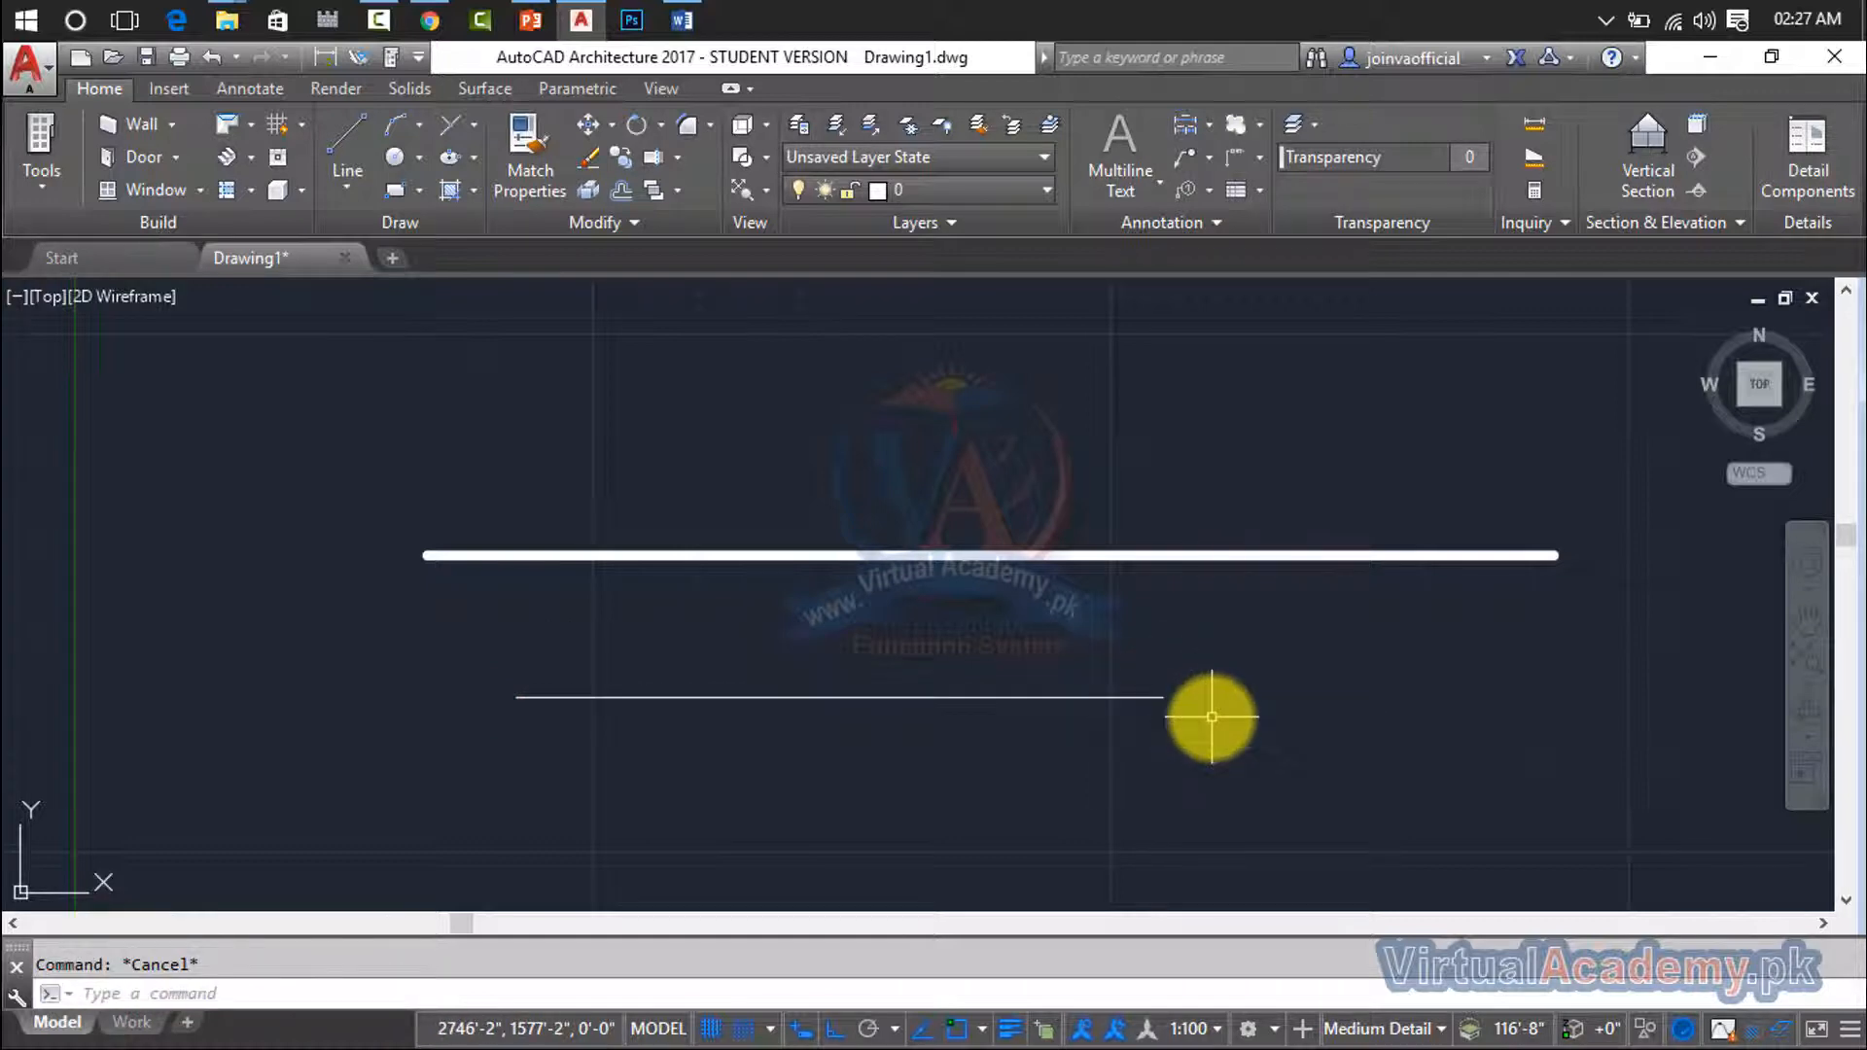
- Turn off the display of lineweights in the Lineweight Settings
text(lw)
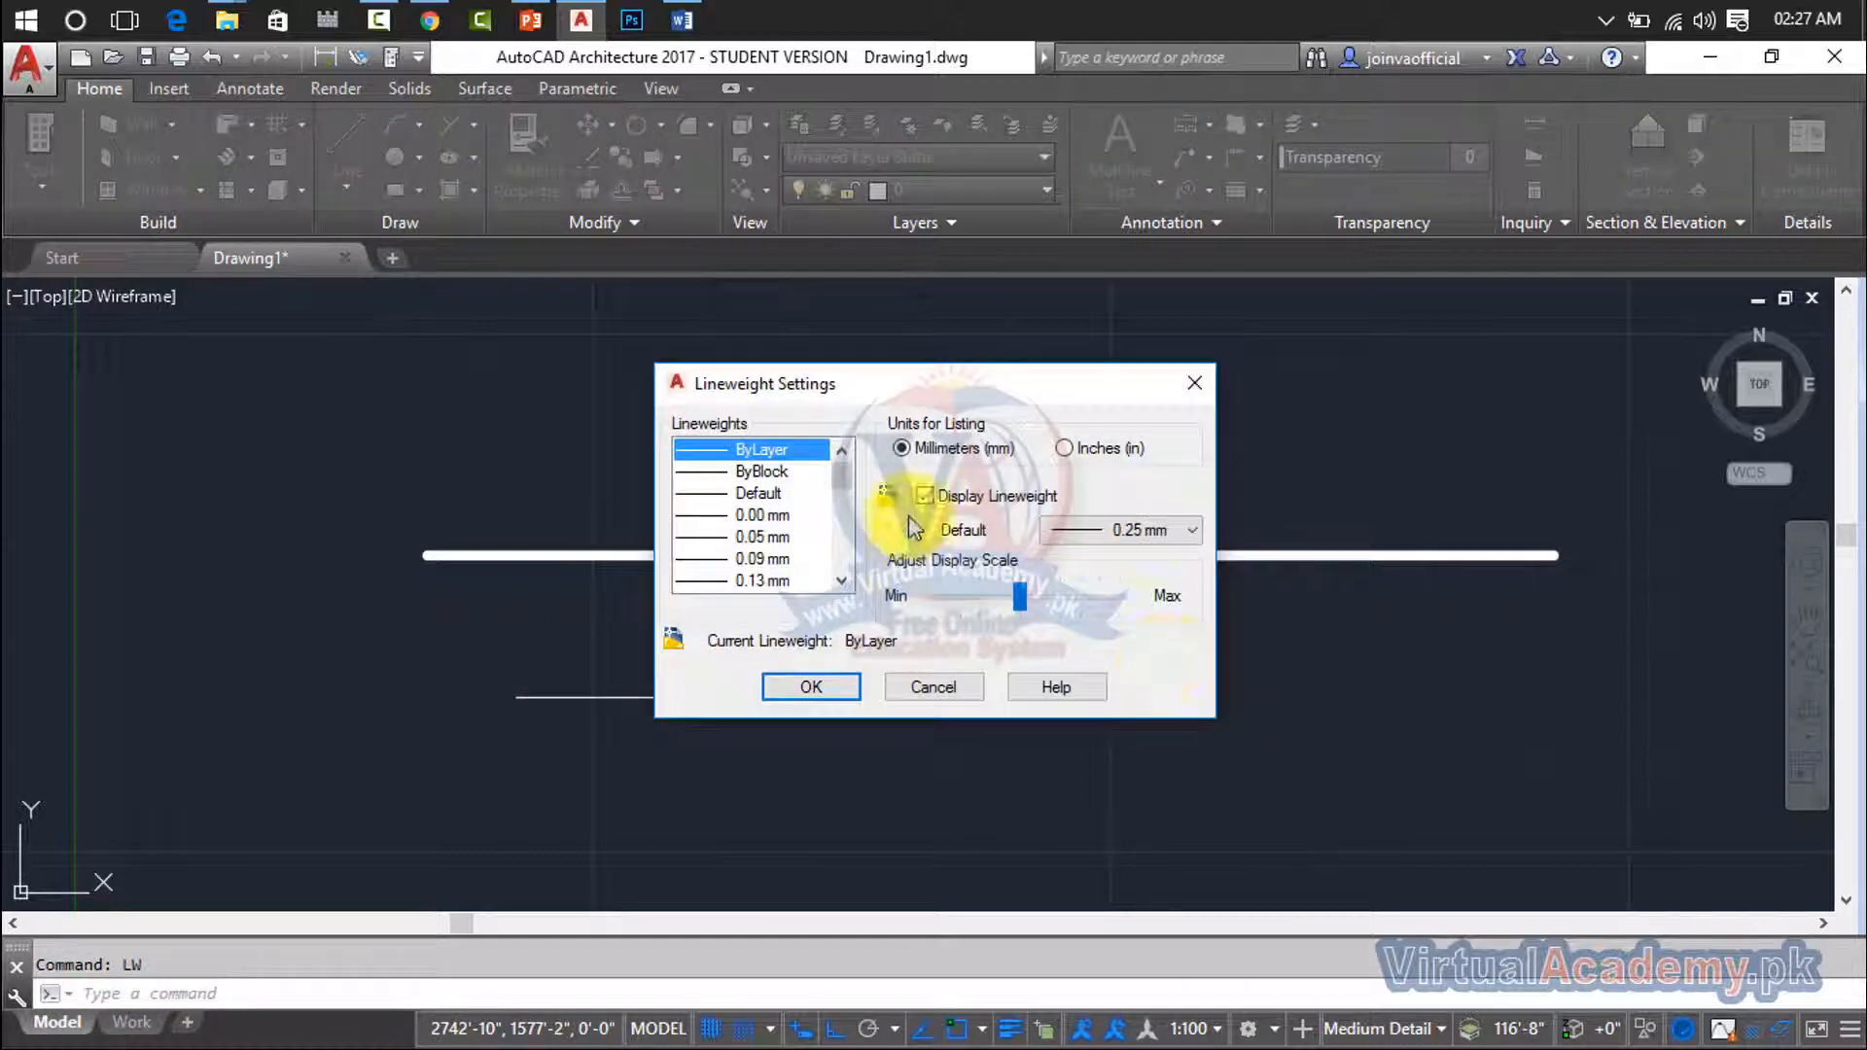
click(924, 496)
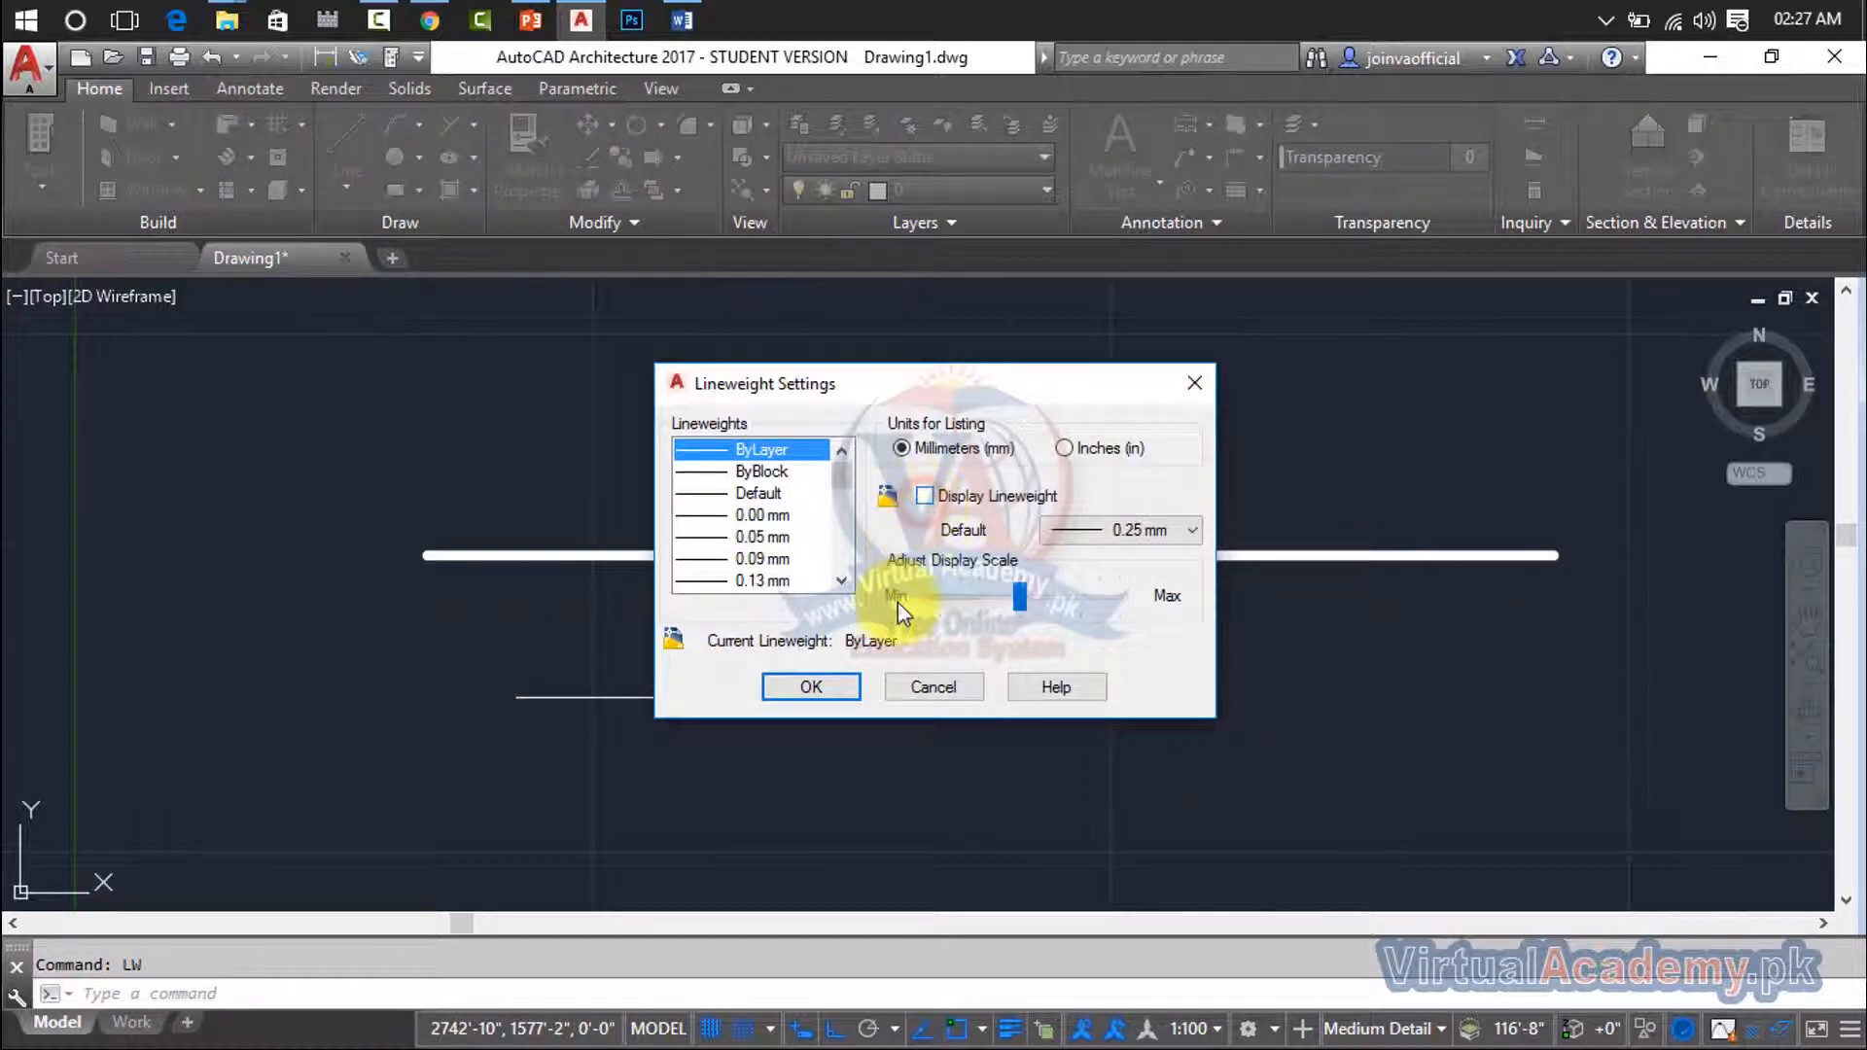
click(824, 690)
- Select both horizontal lines with a crossing window and erase them
click(1600, 428)
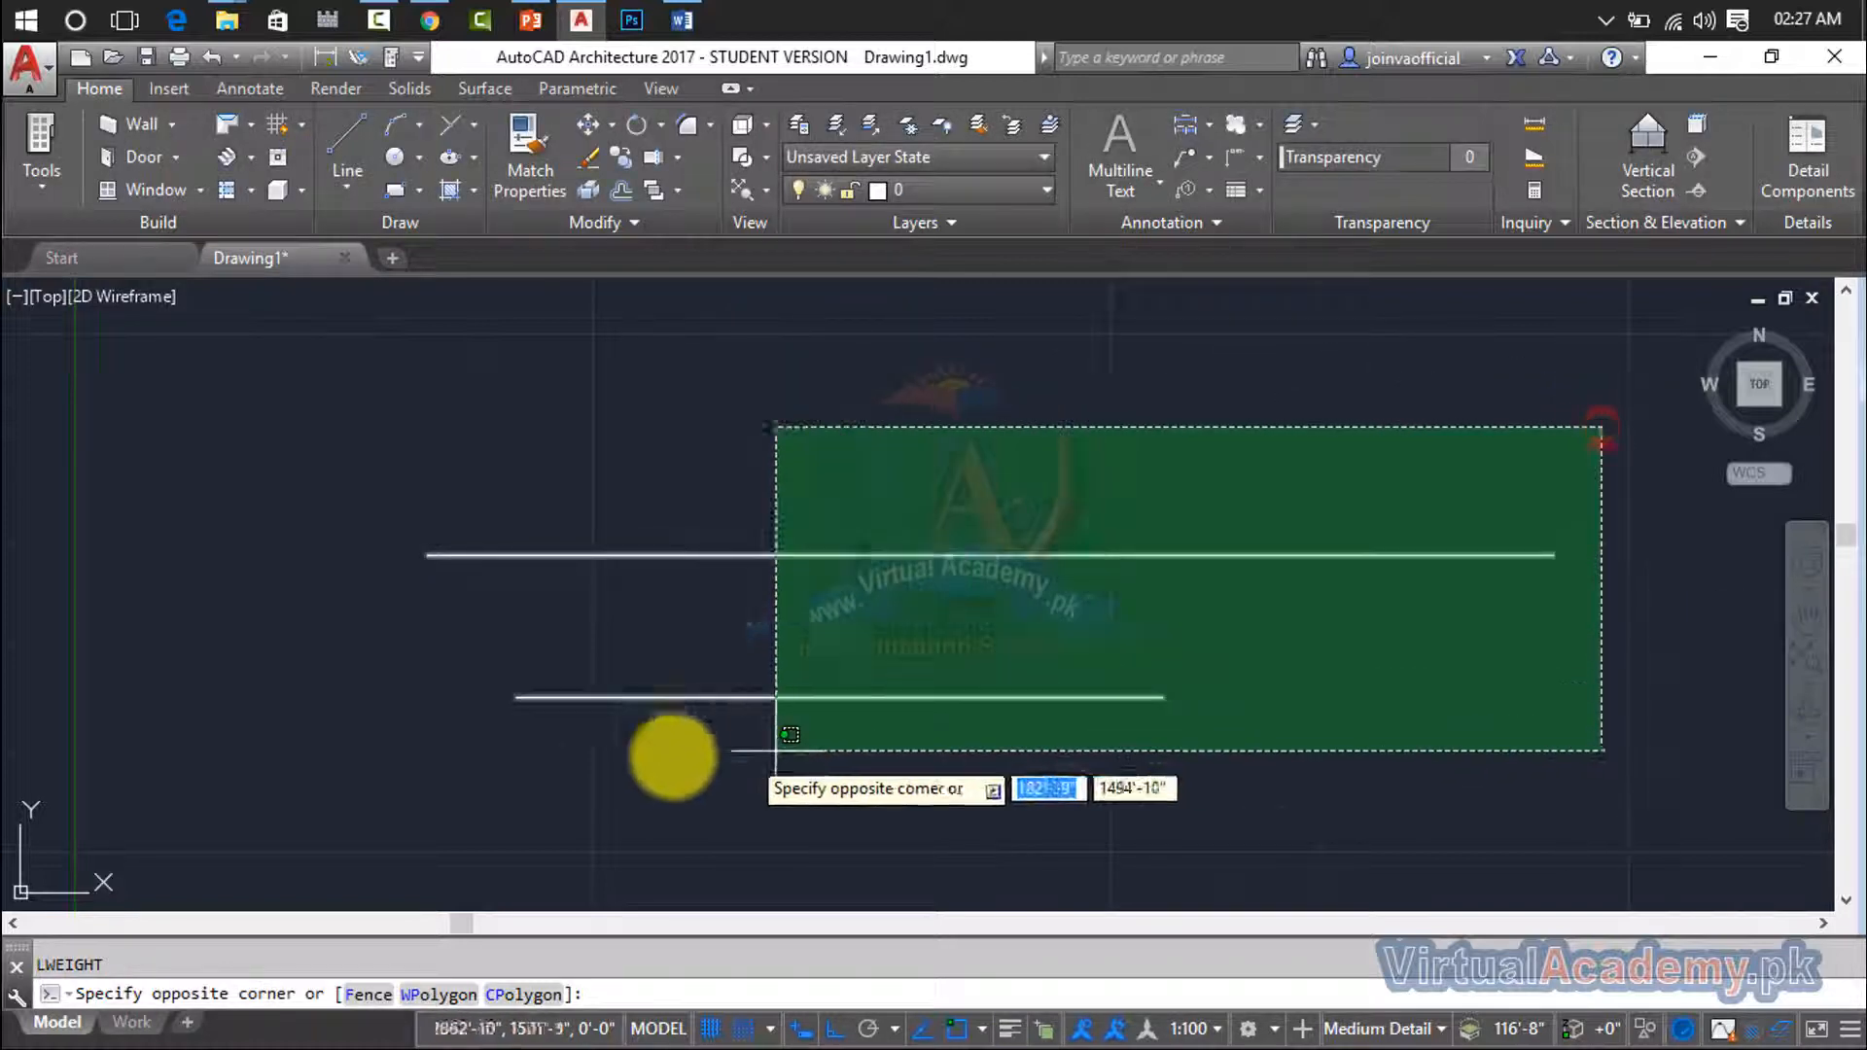
click(385, 775)
key(Delete)
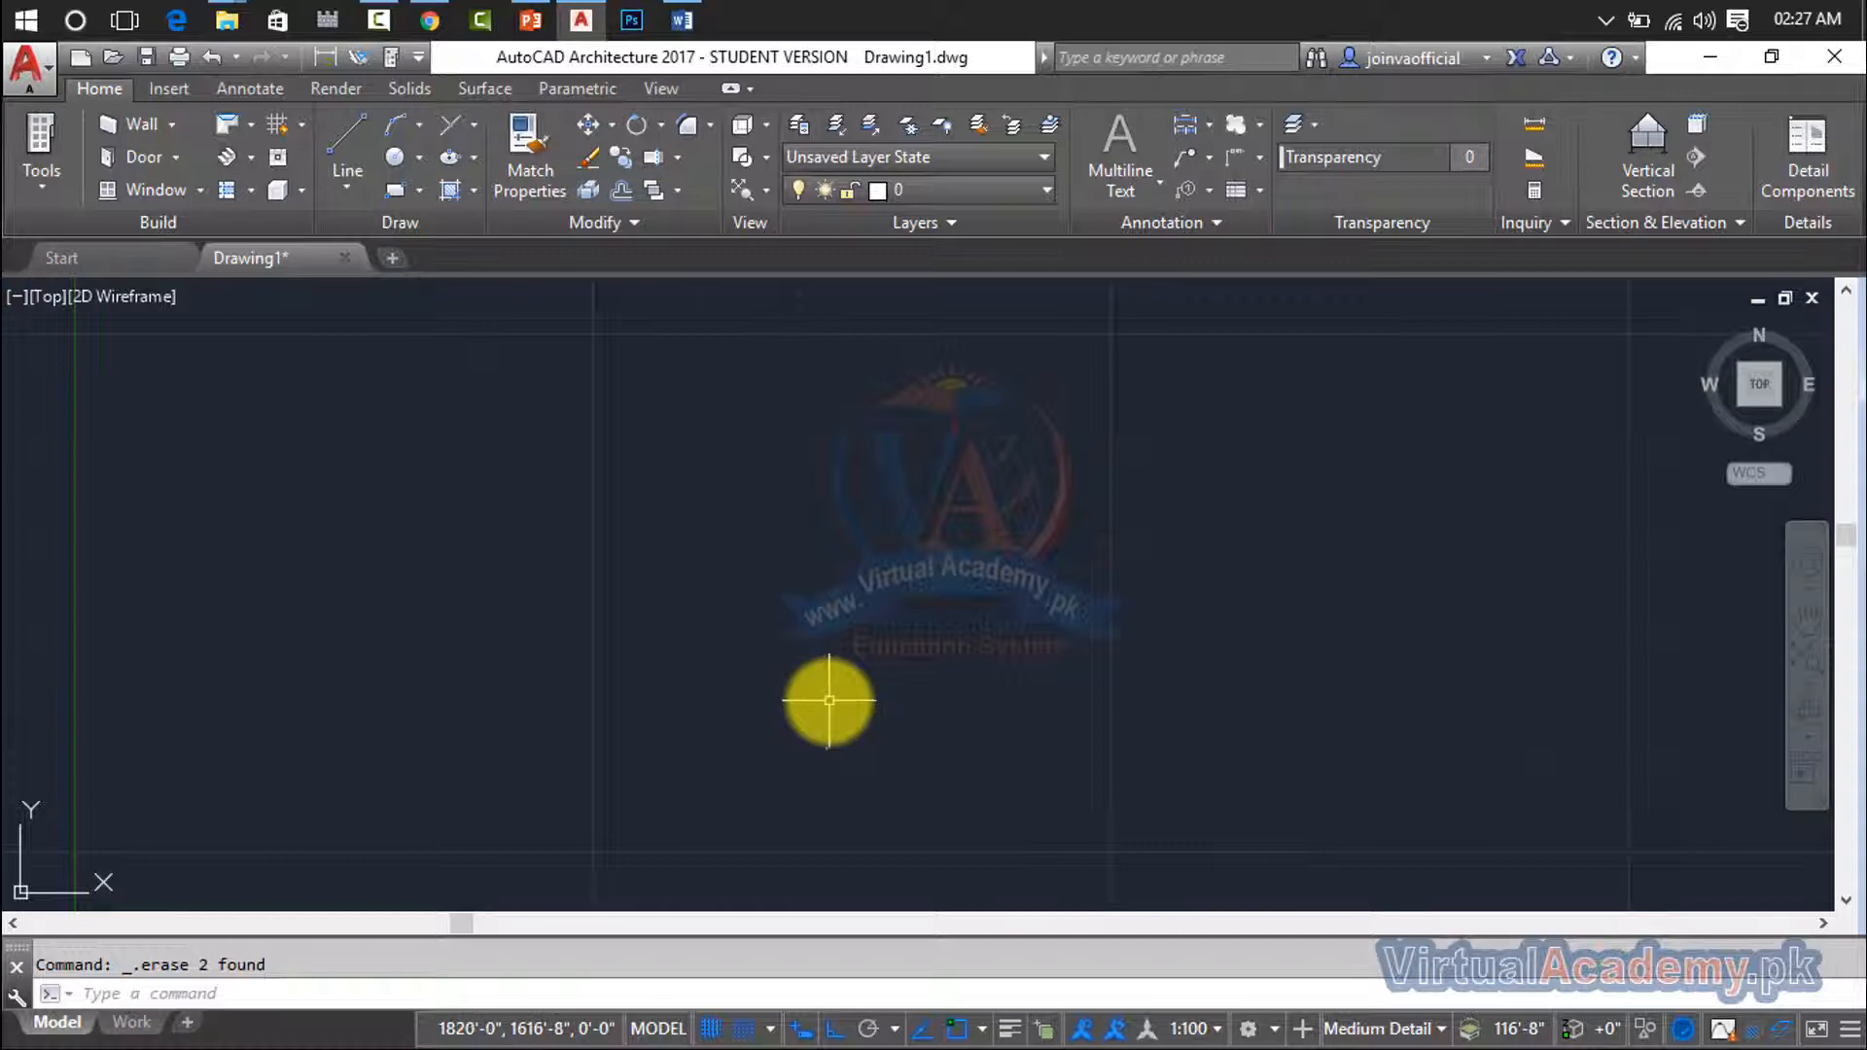
- Draw a one-segment horizontal multiline with top justification, scale 20 and the STANDARD style
text(M)
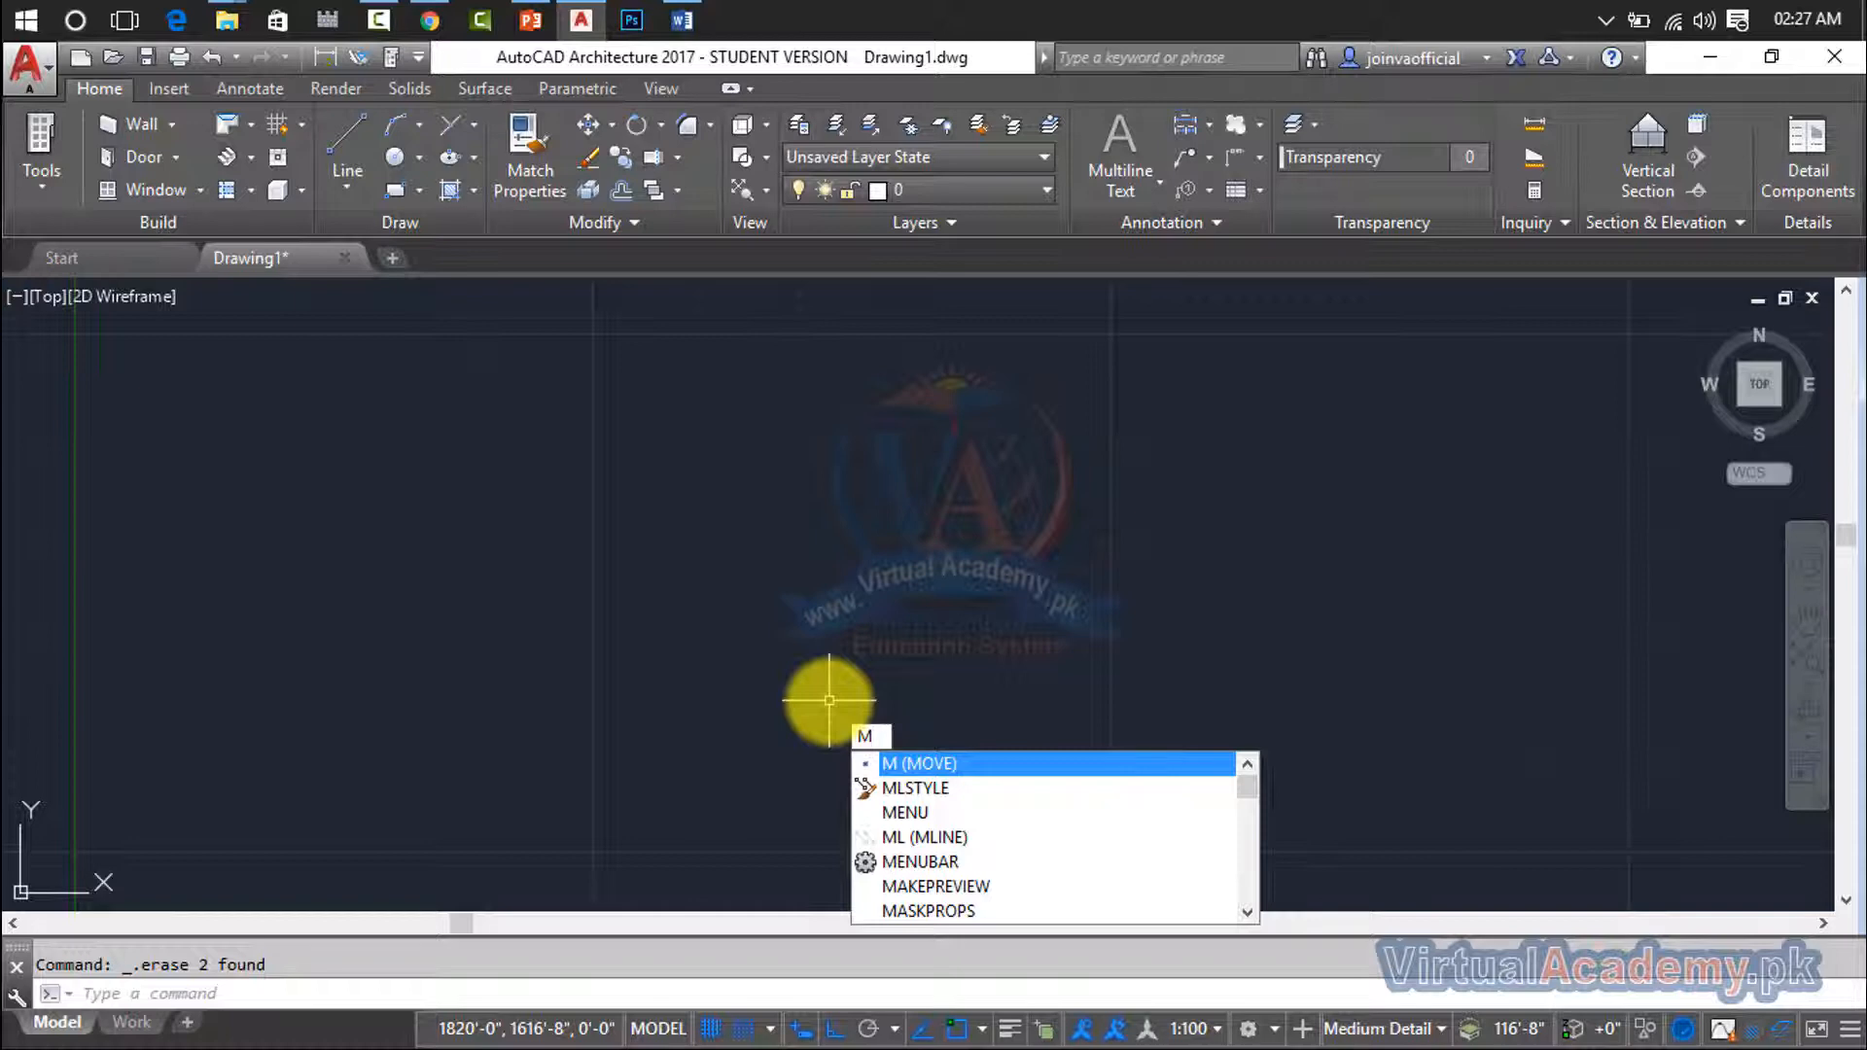
text(L)
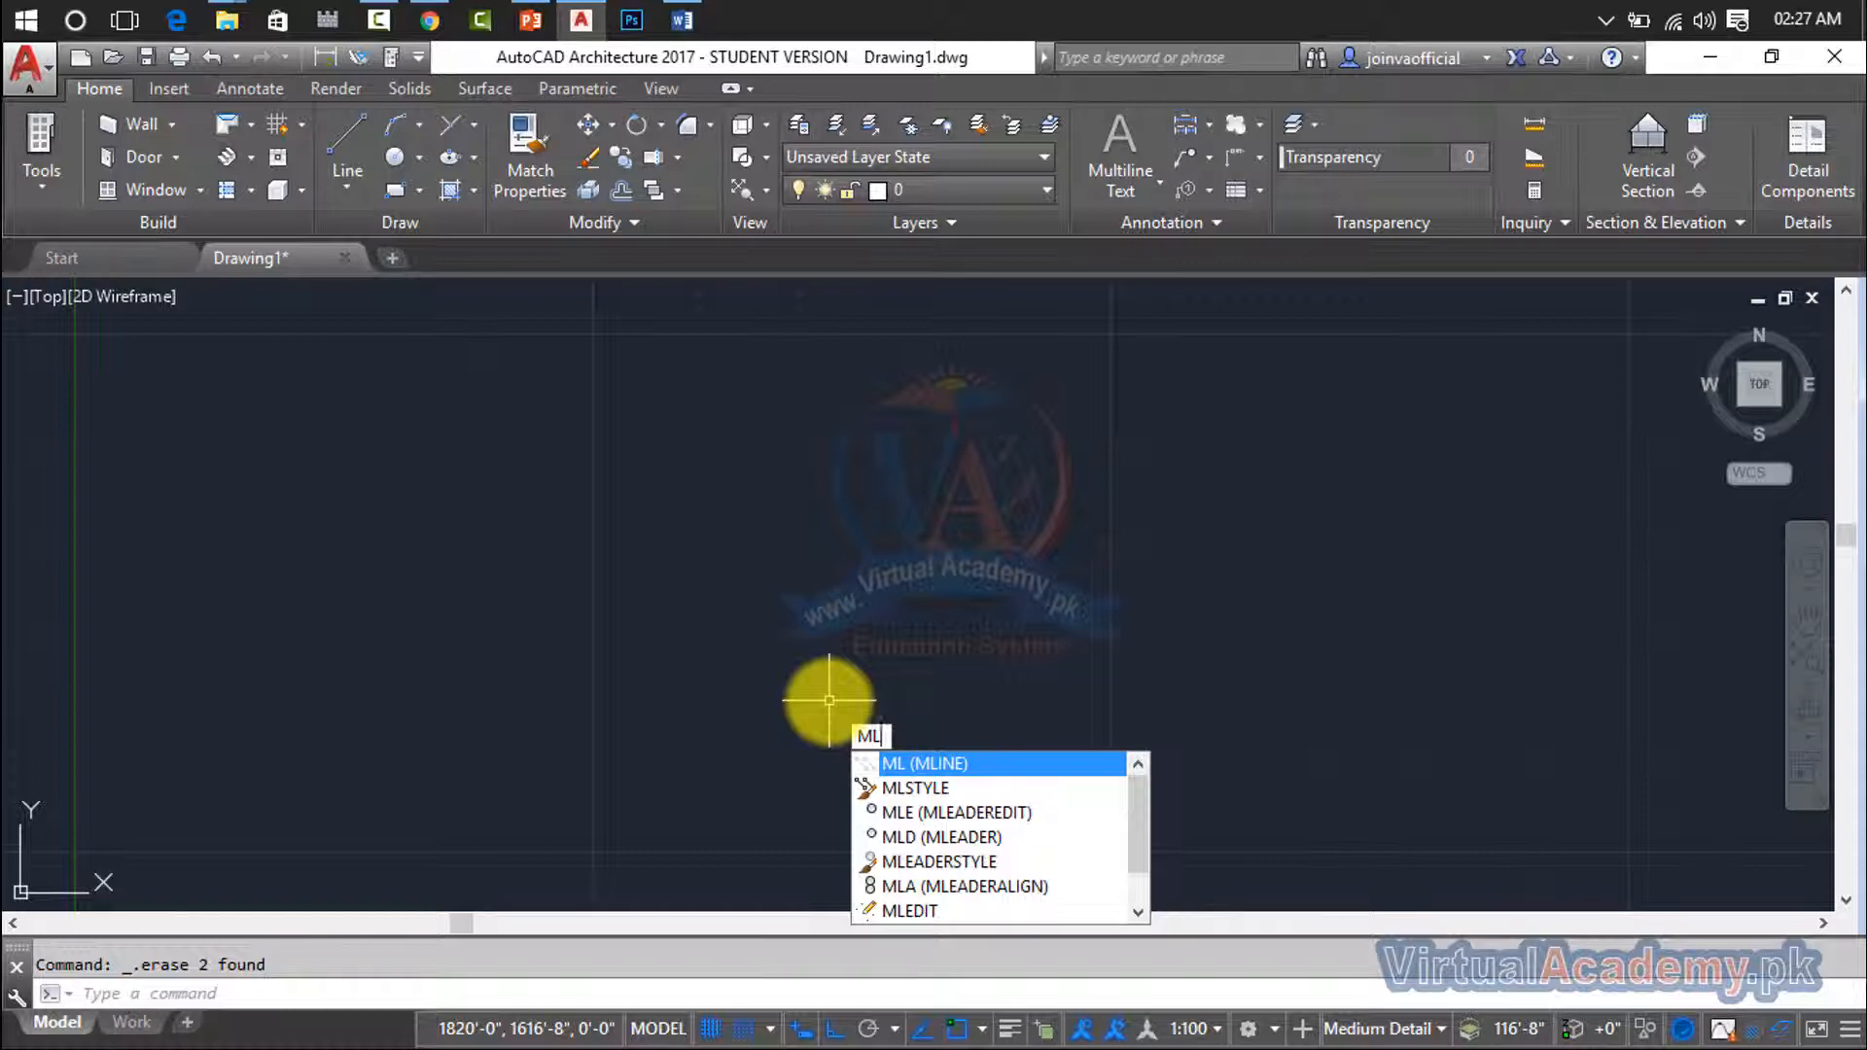
key(Return)
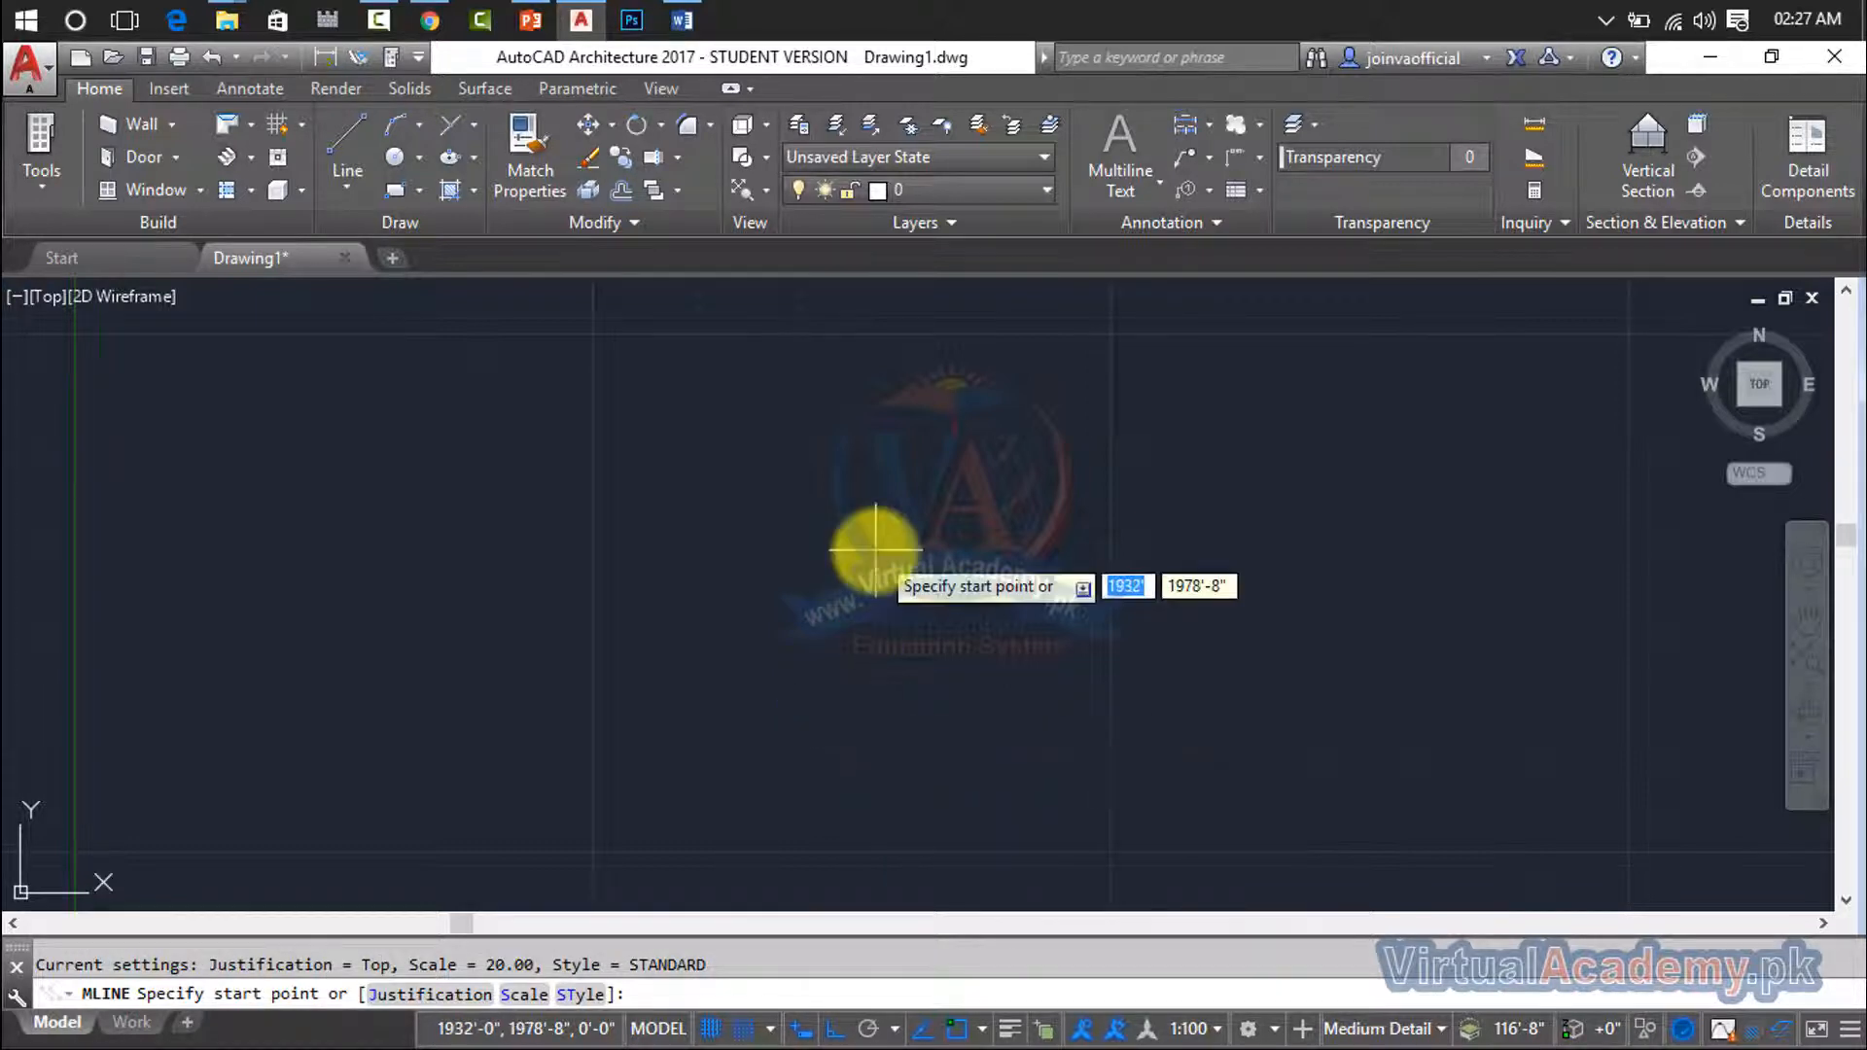
click(297, 525)
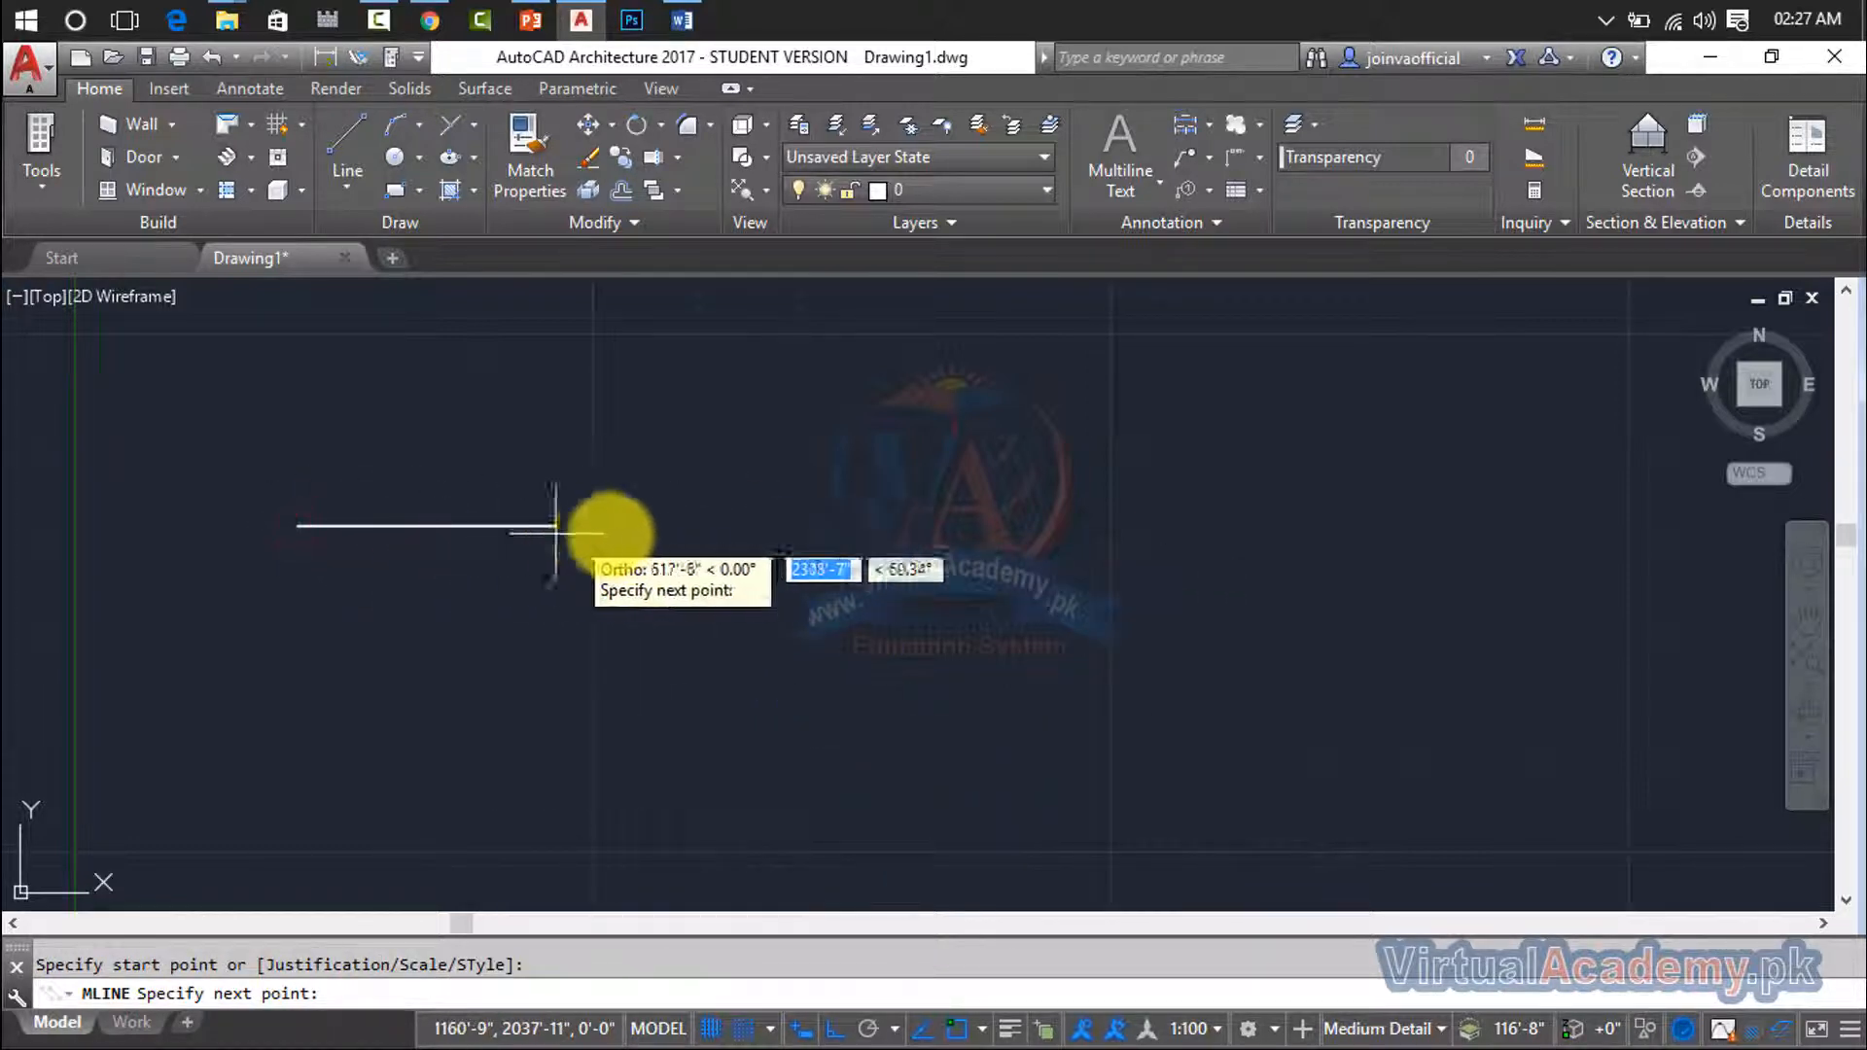
click(949, 545)
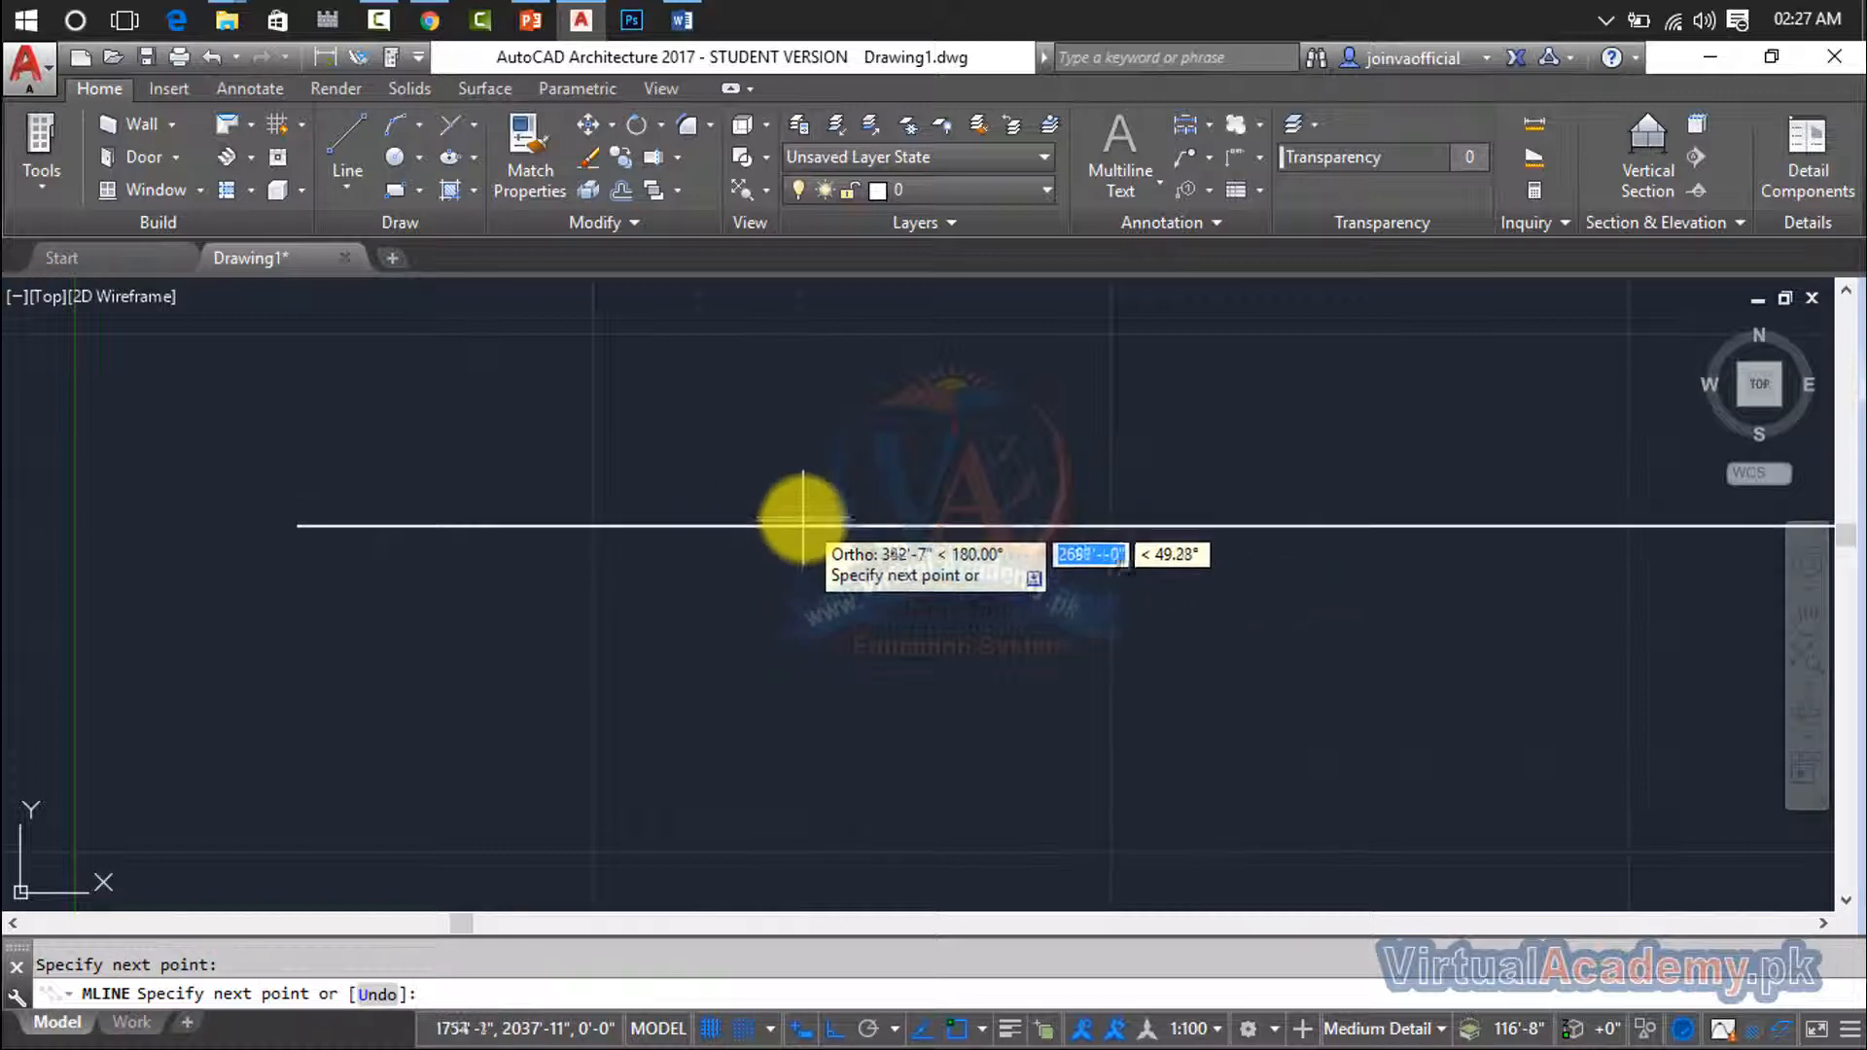
key(Escape)
- Look closely at the multiline's two parallel lines and erase the multiline
scroll(807, 533, up, 10)
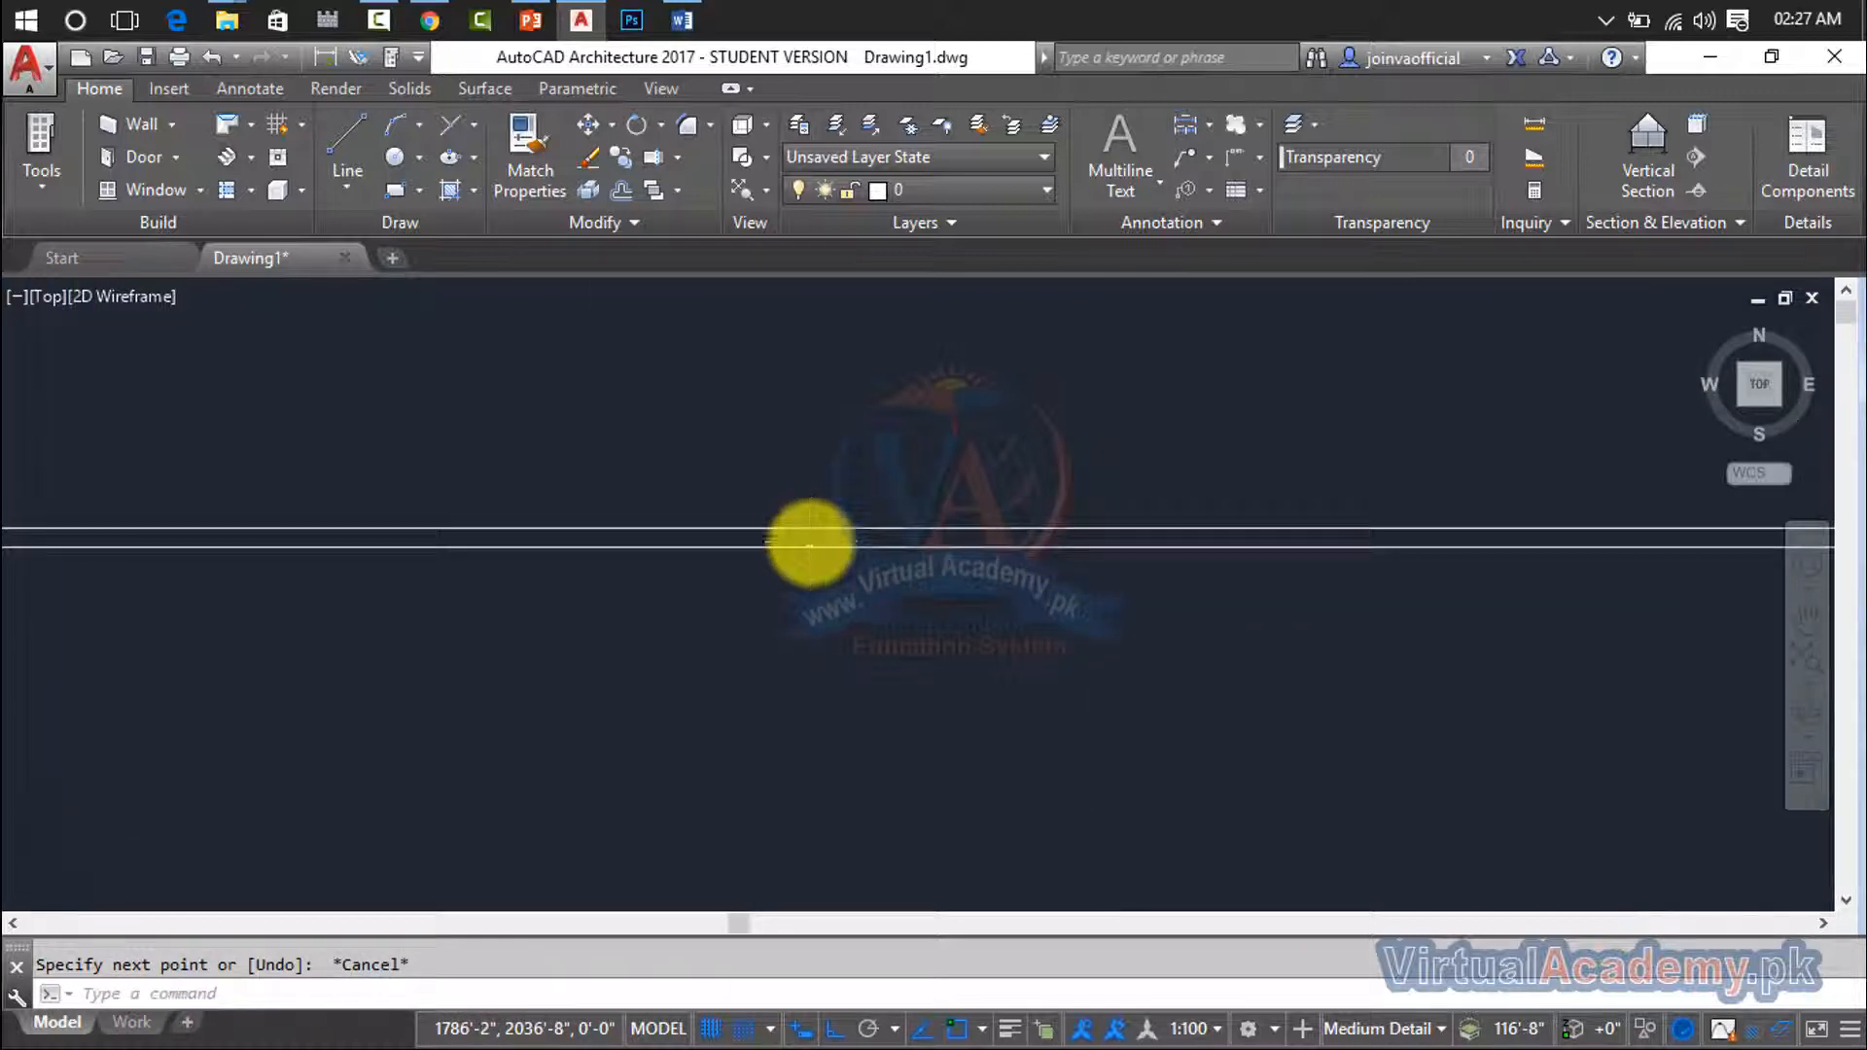
scroll(810, 534, down, 8)
scroll(817, 532, down, 2)
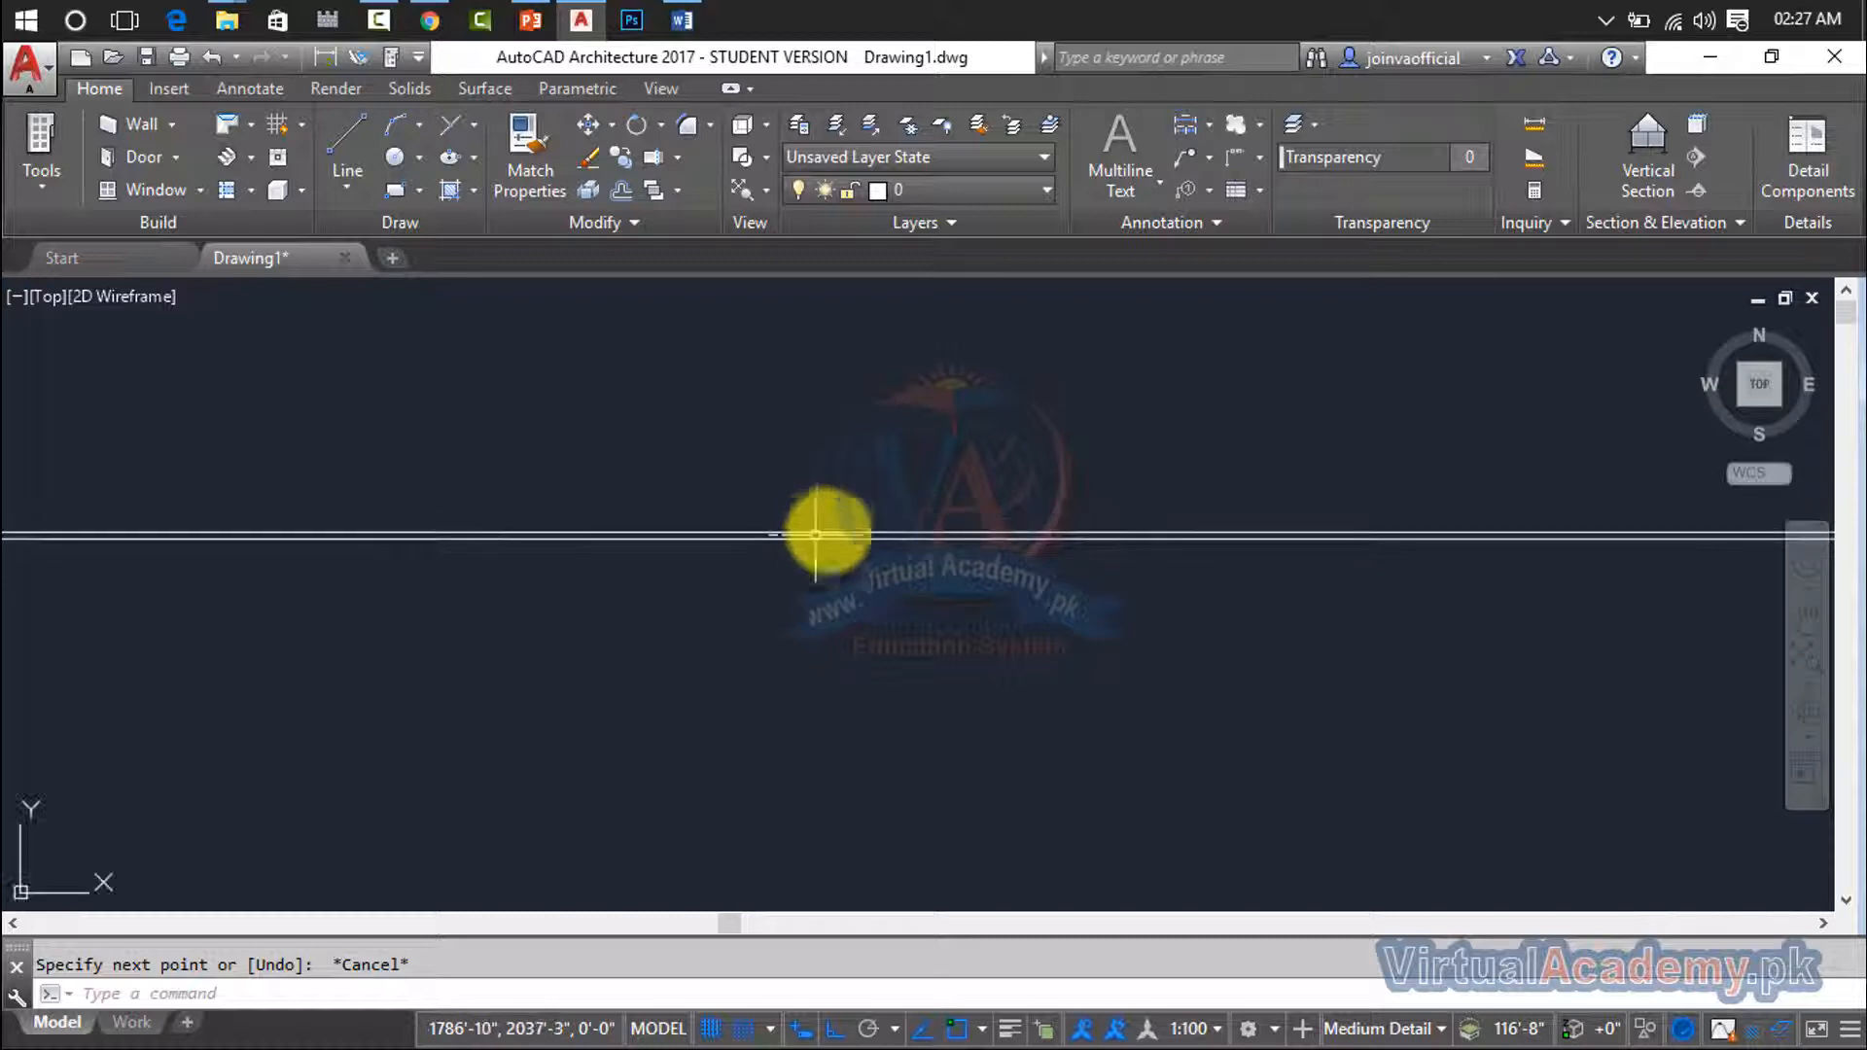
click(921, 404)
click(733, 733)
key(Delete)
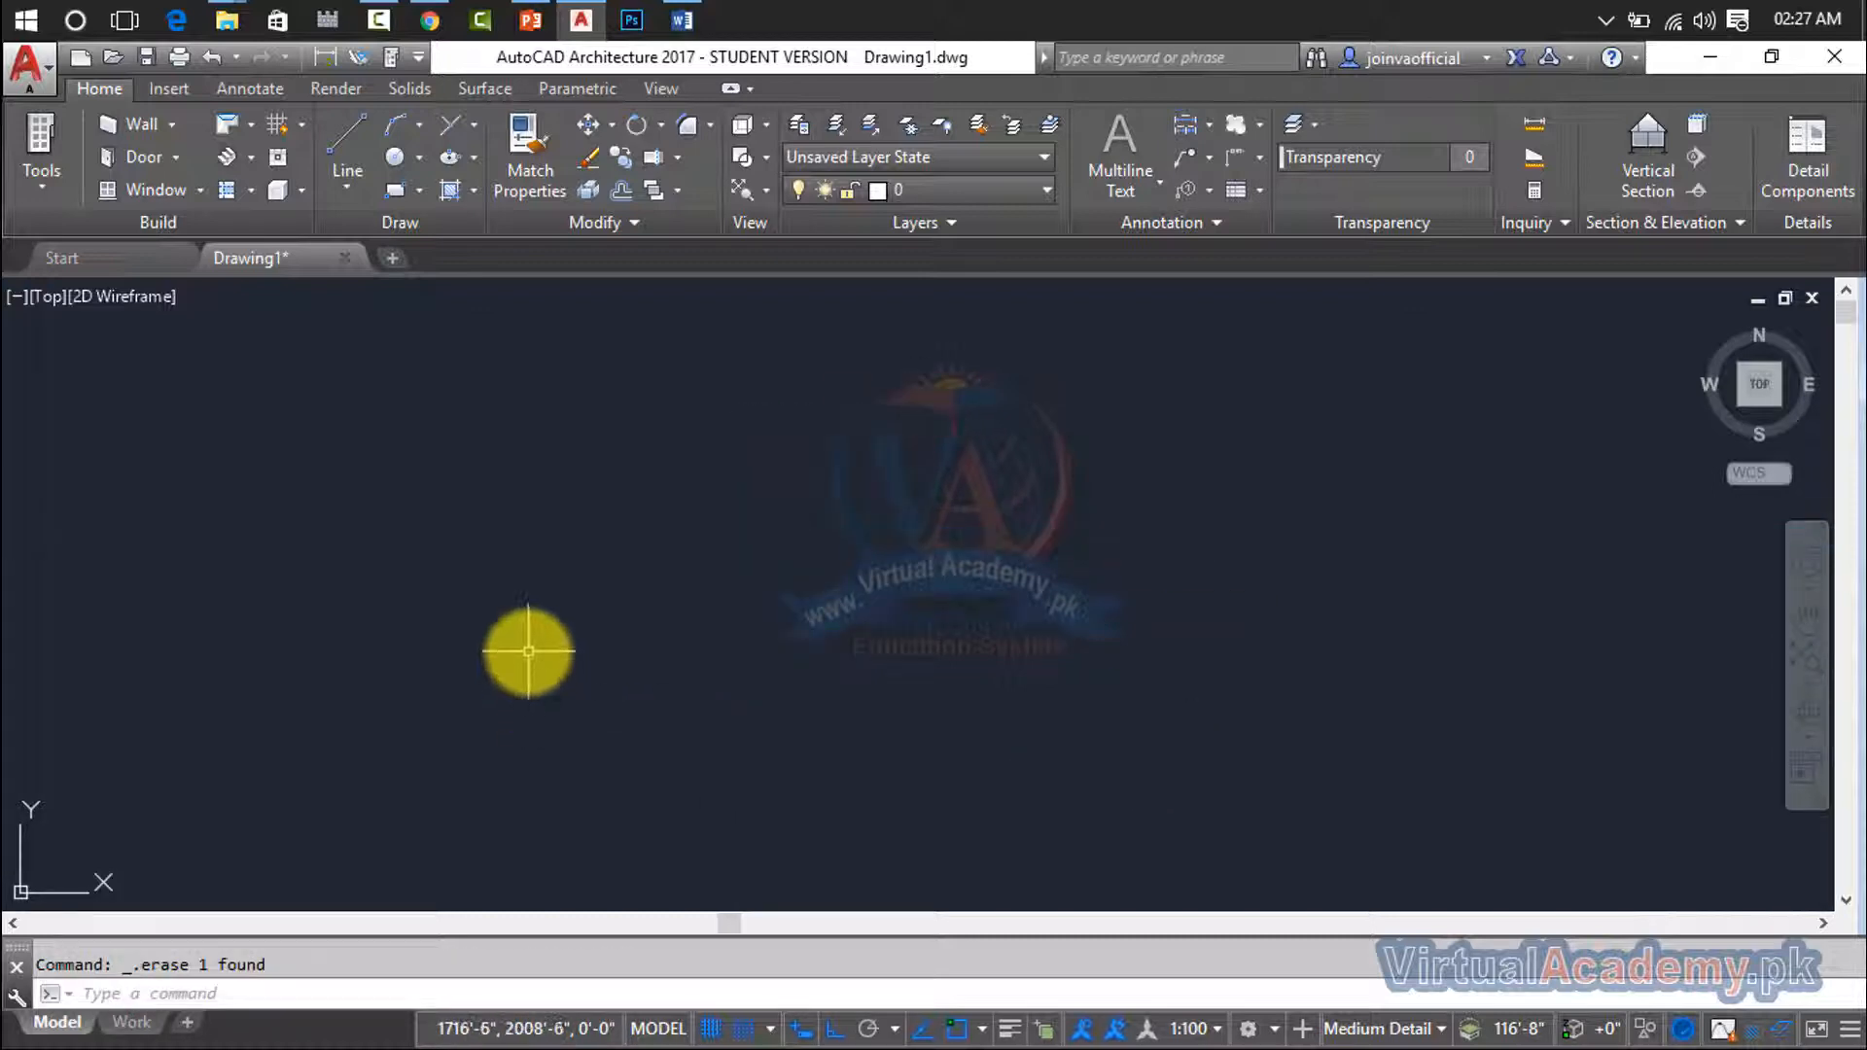
- Draw a closed rectangular multiline with four segments, joining the last side back to the start with the Close option
text(ml)
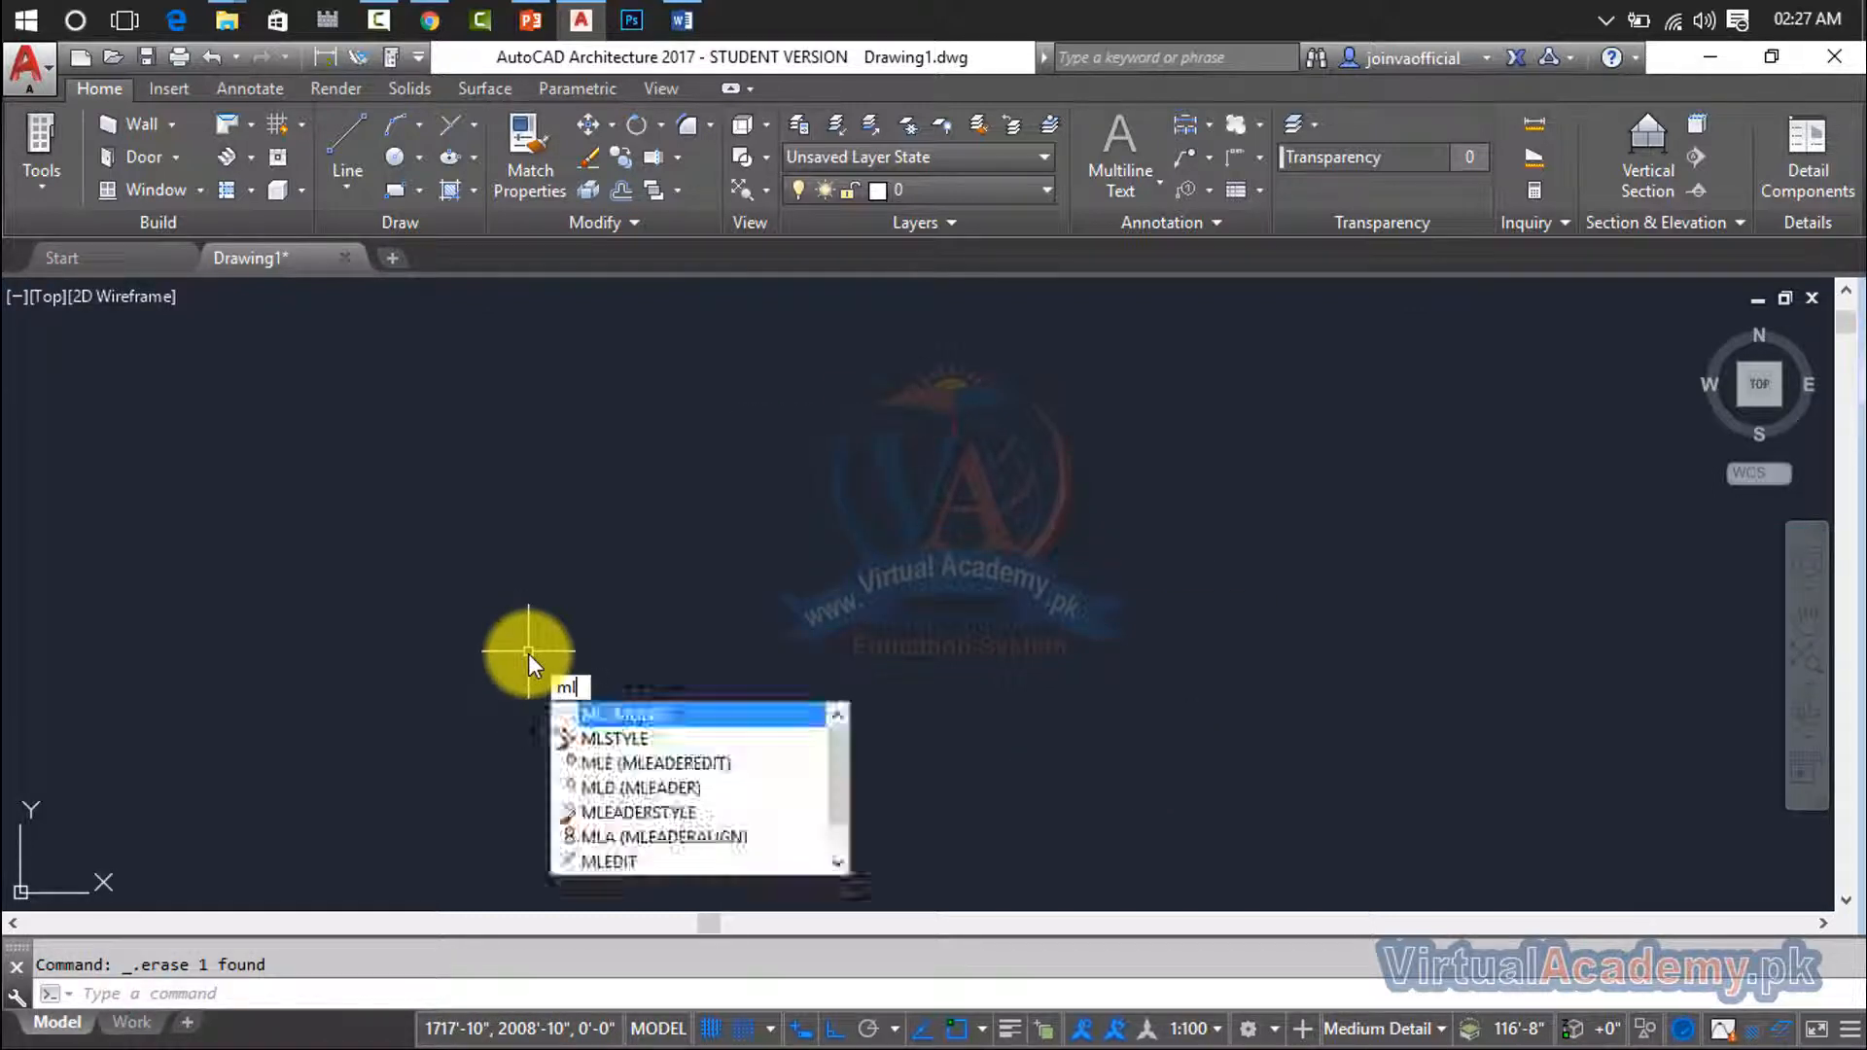
key(Return)
click(380, 573)
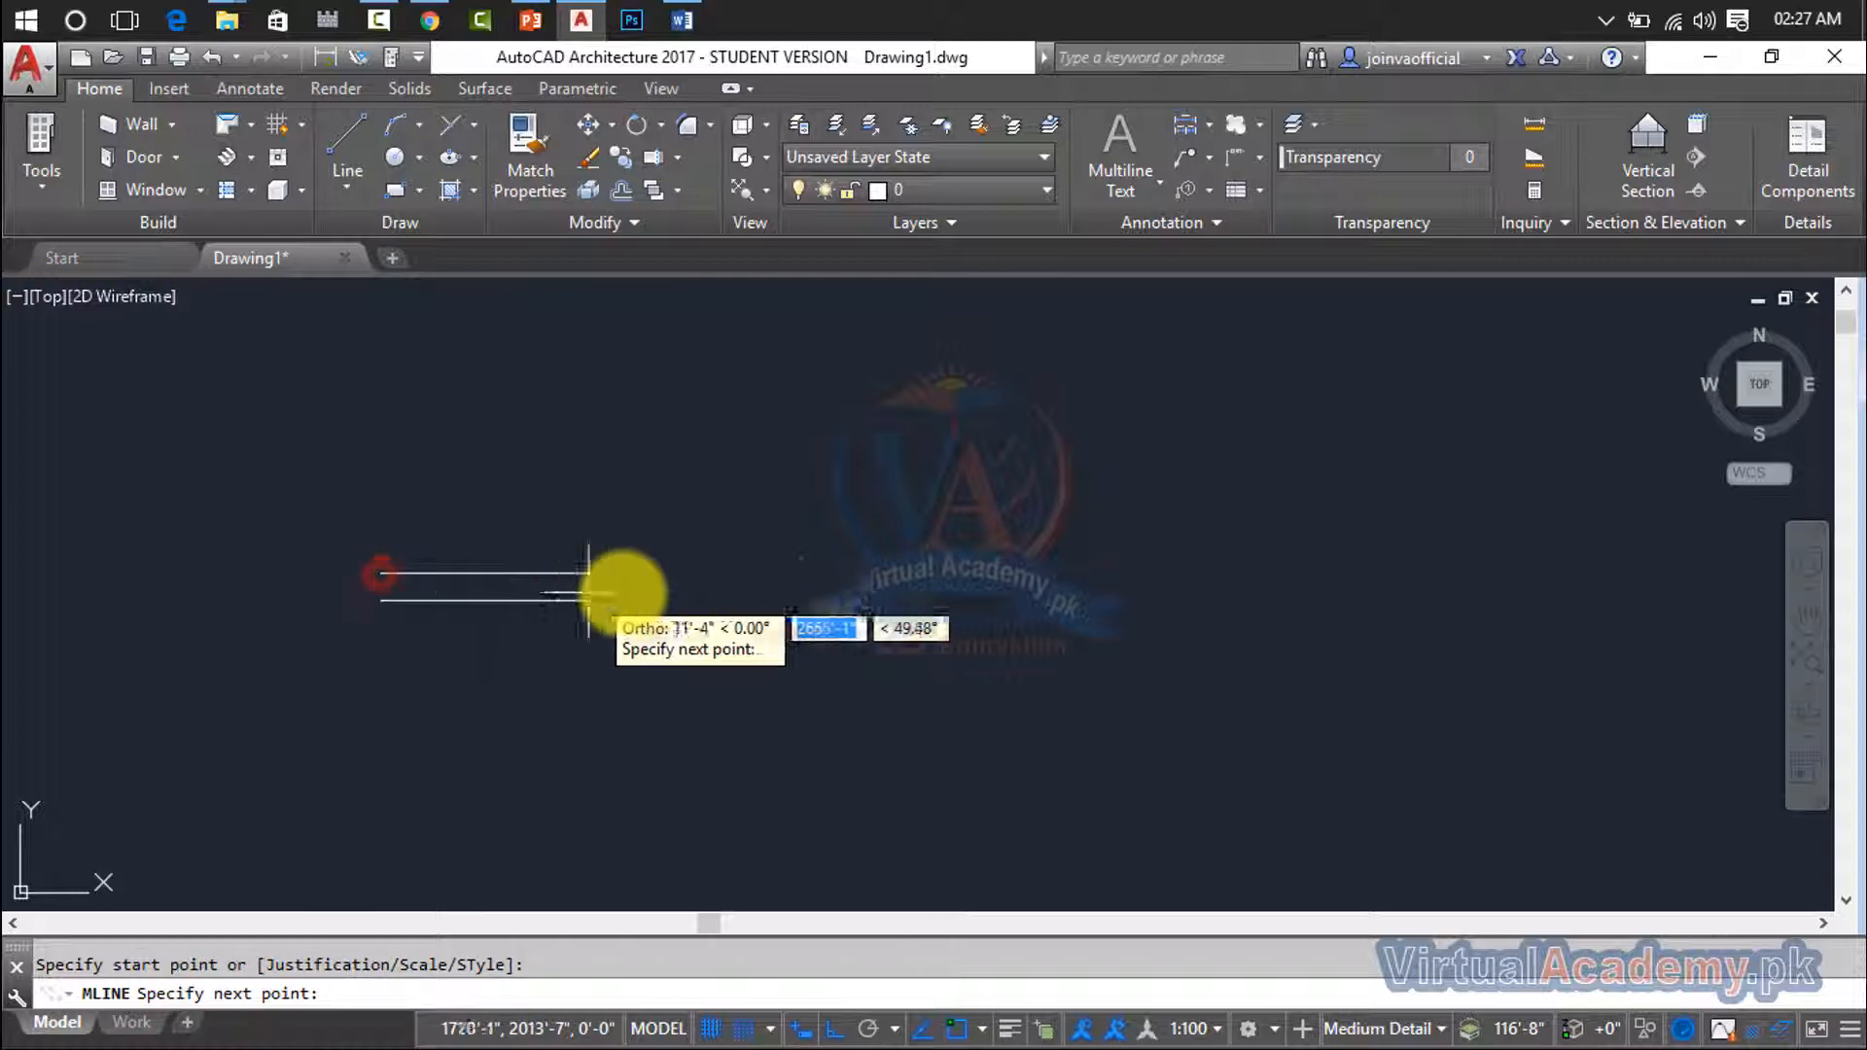
click(846, 589)
middle_drag(842, 354, 891, 581)
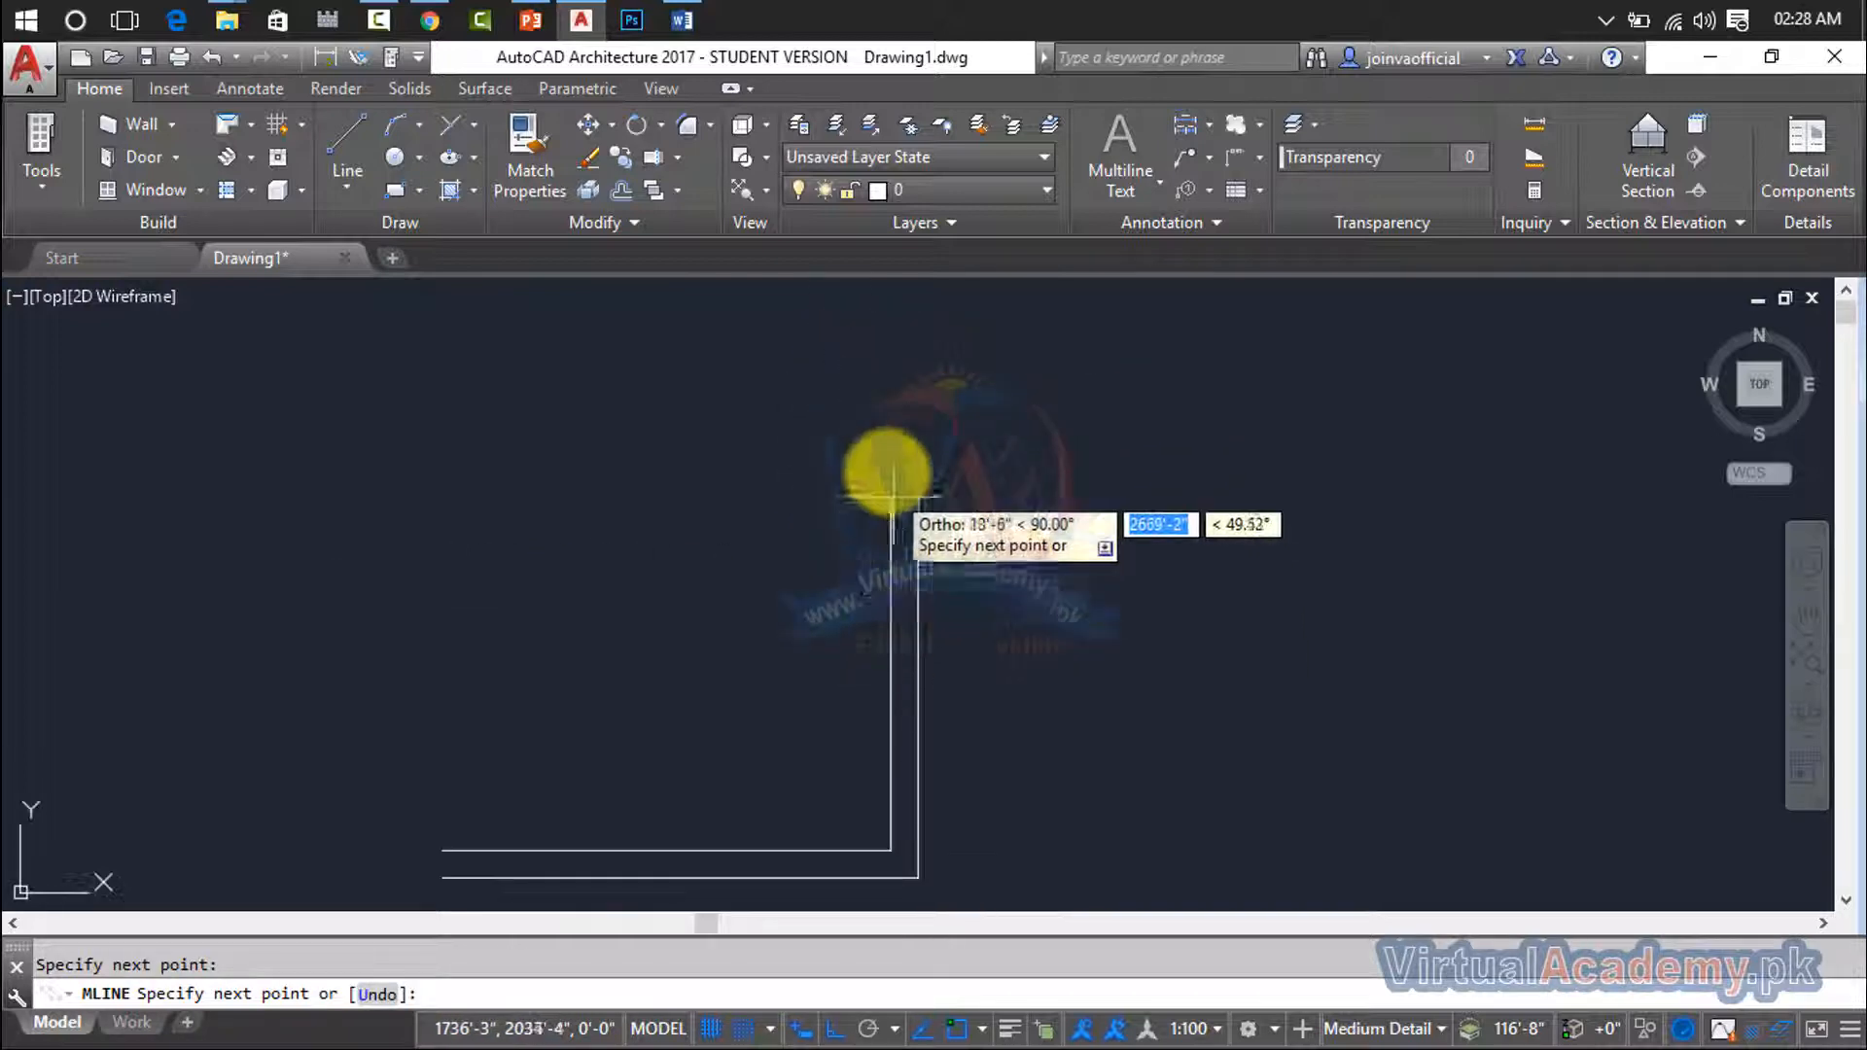
click(890, 430)
click(432, 472)
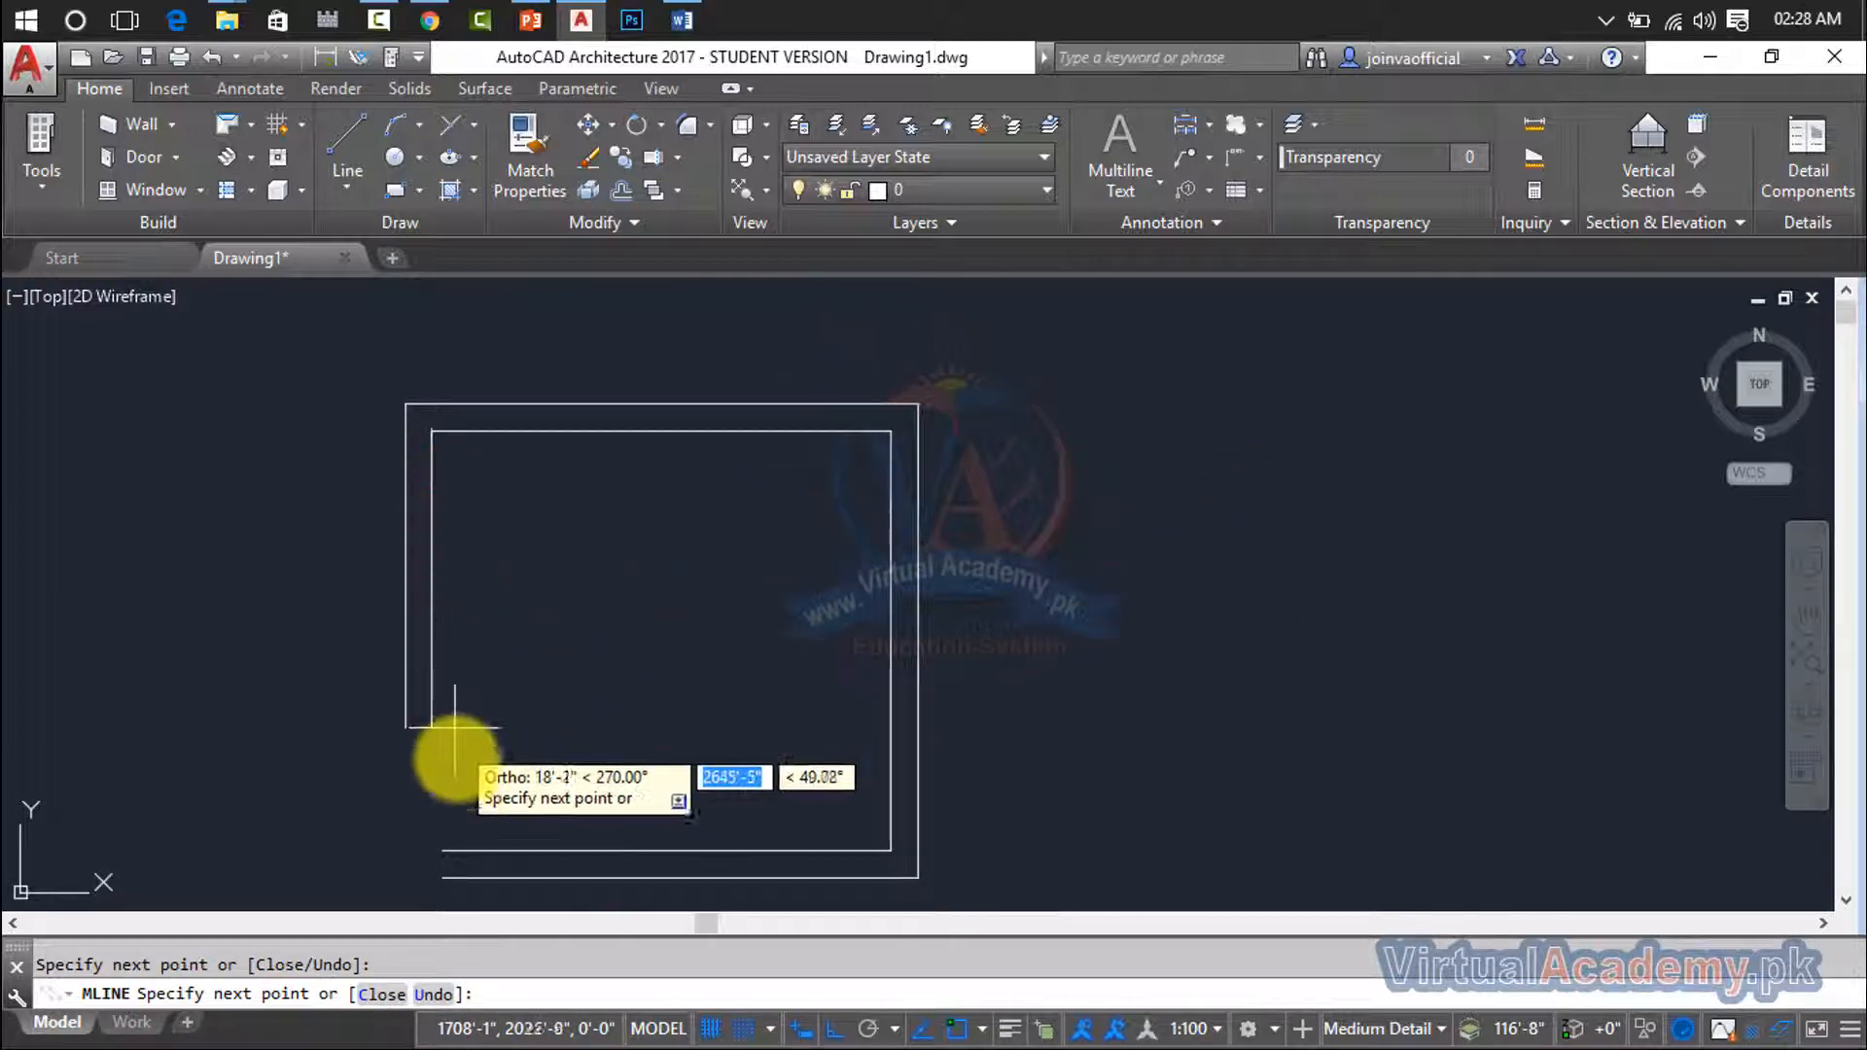
text(c)
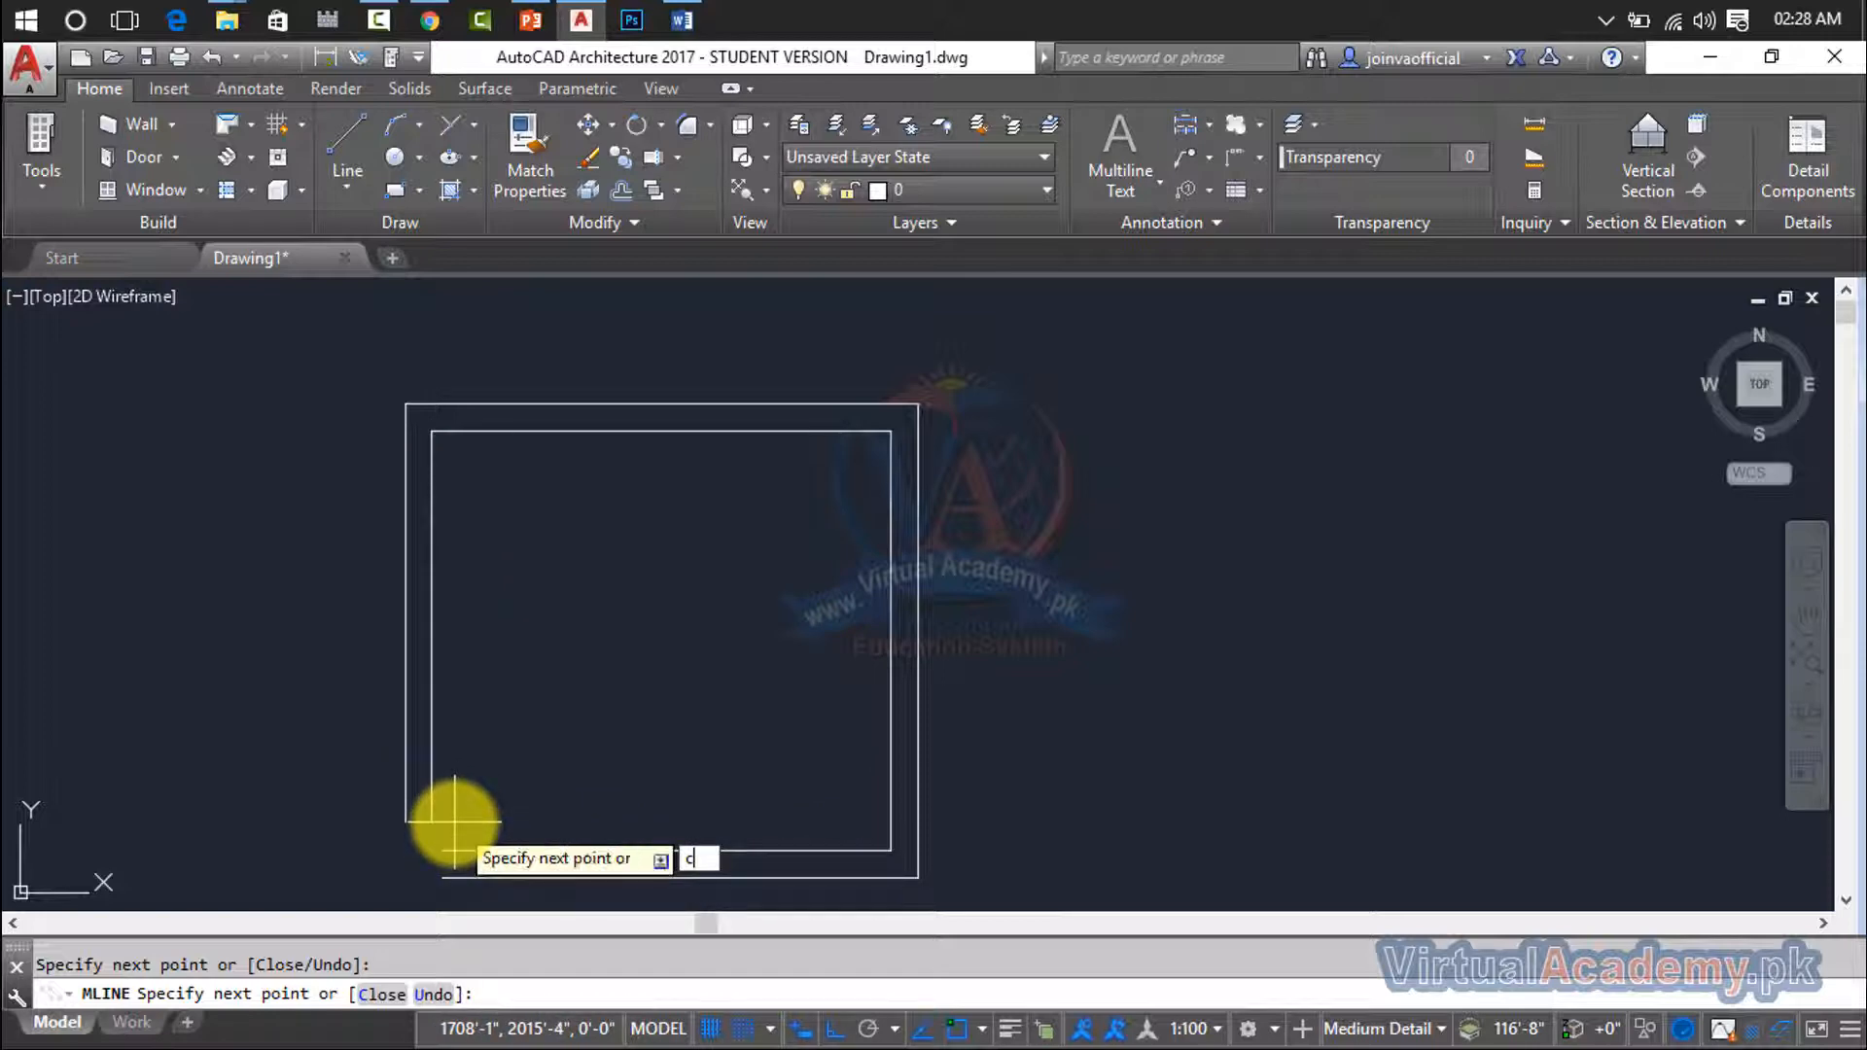
key(Return)
- Select the rectangular multiline with a crossing window and erase it
click(1155, 350)
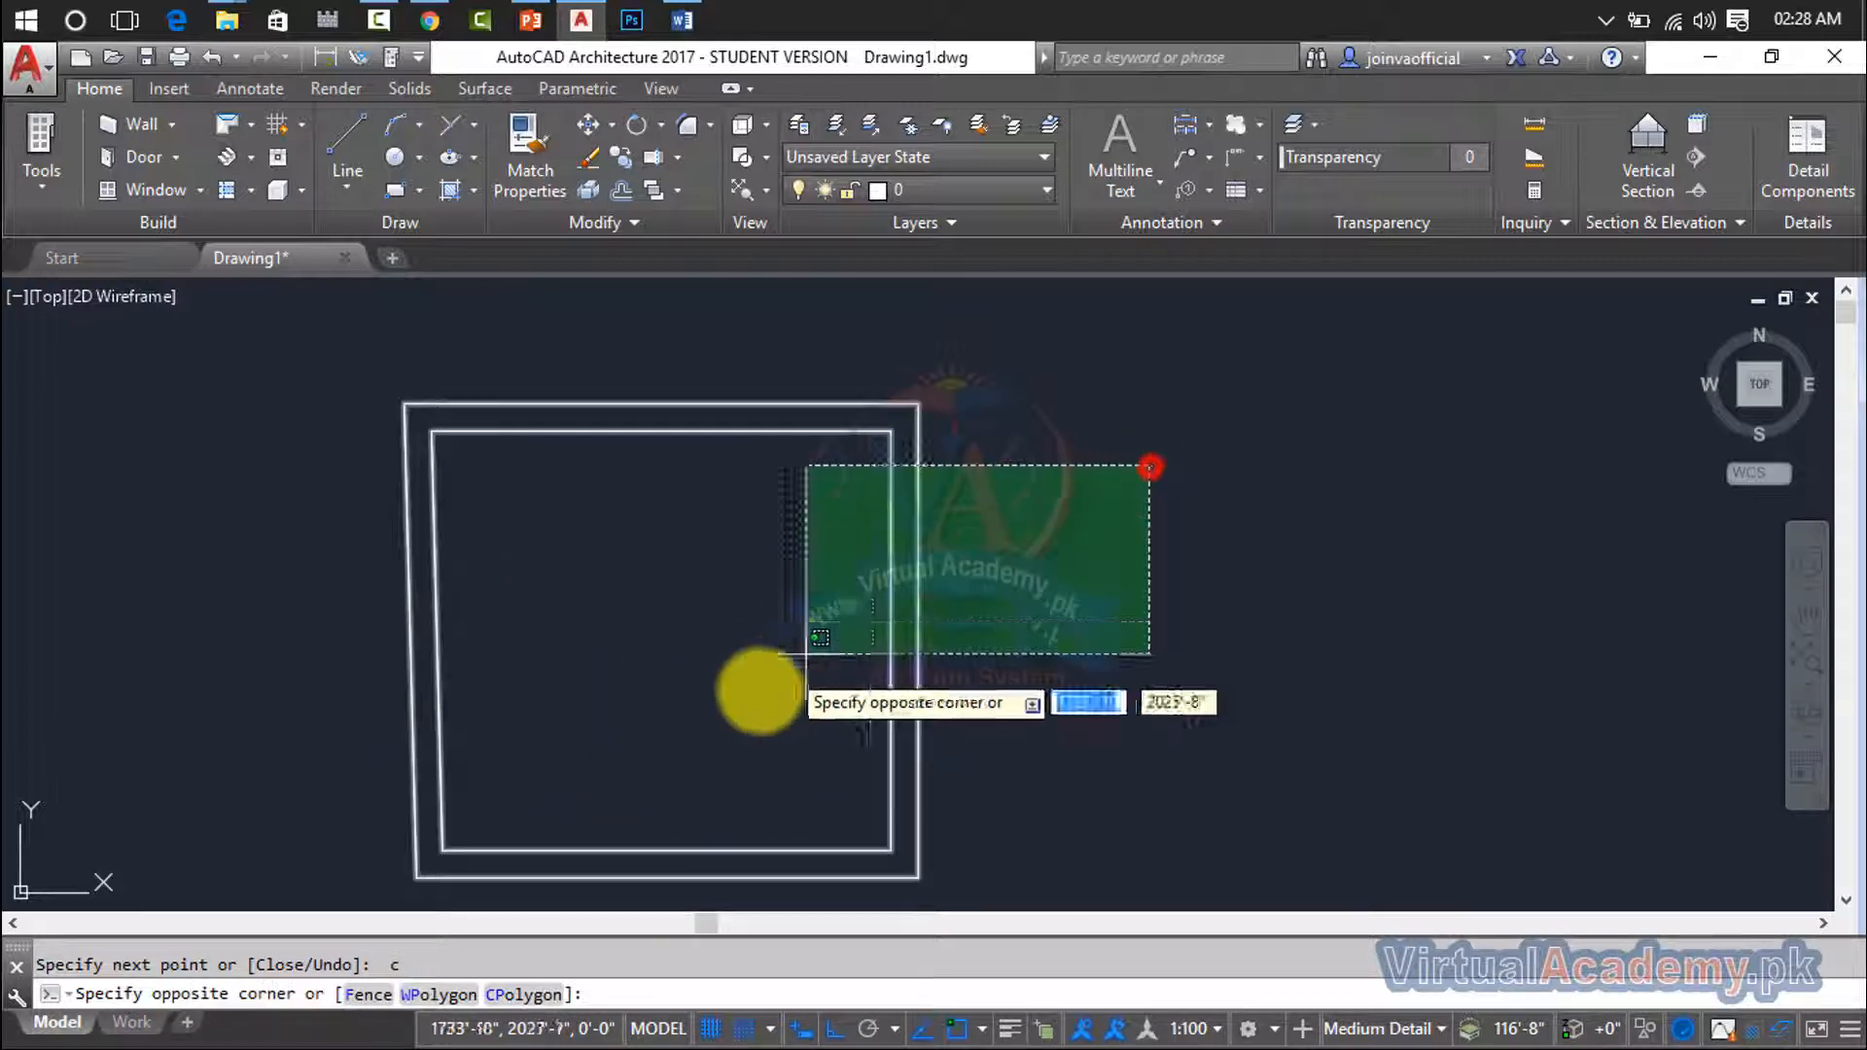
click(751, 698)
key(Delete)
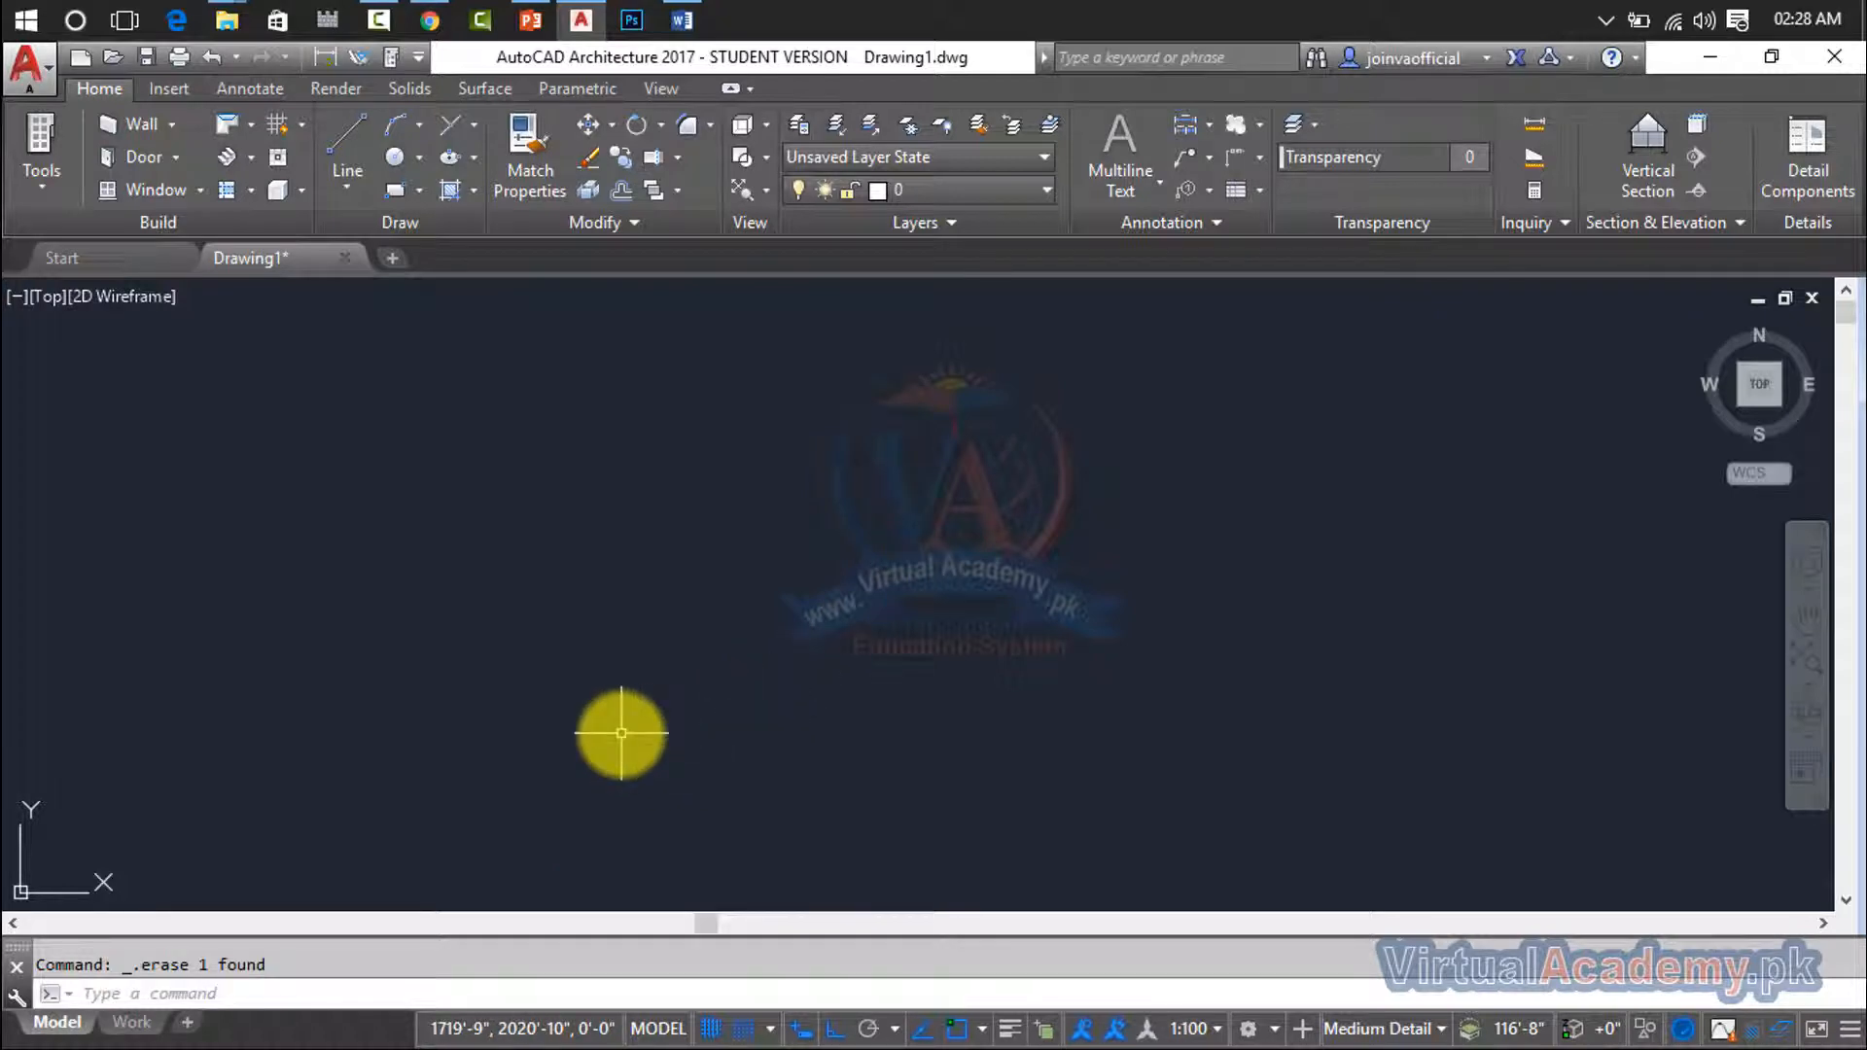
key(Escape)
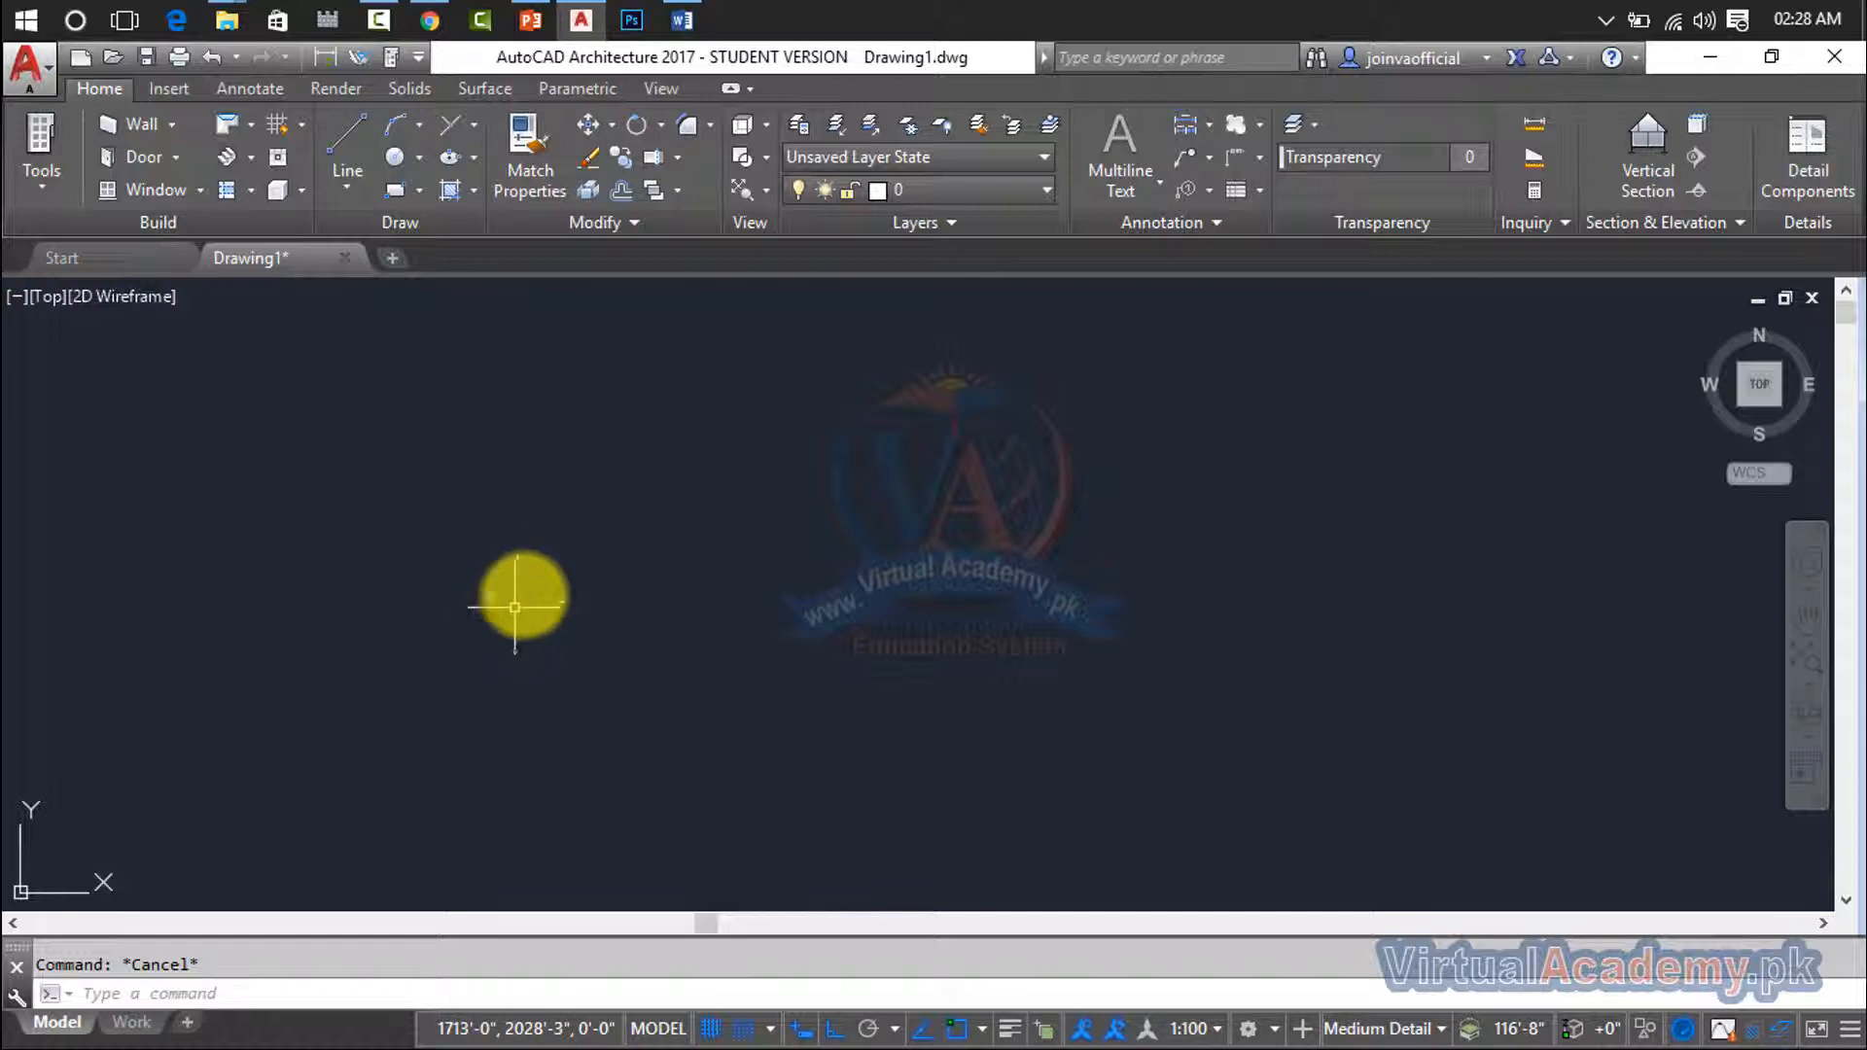
text(m)
key(Return)
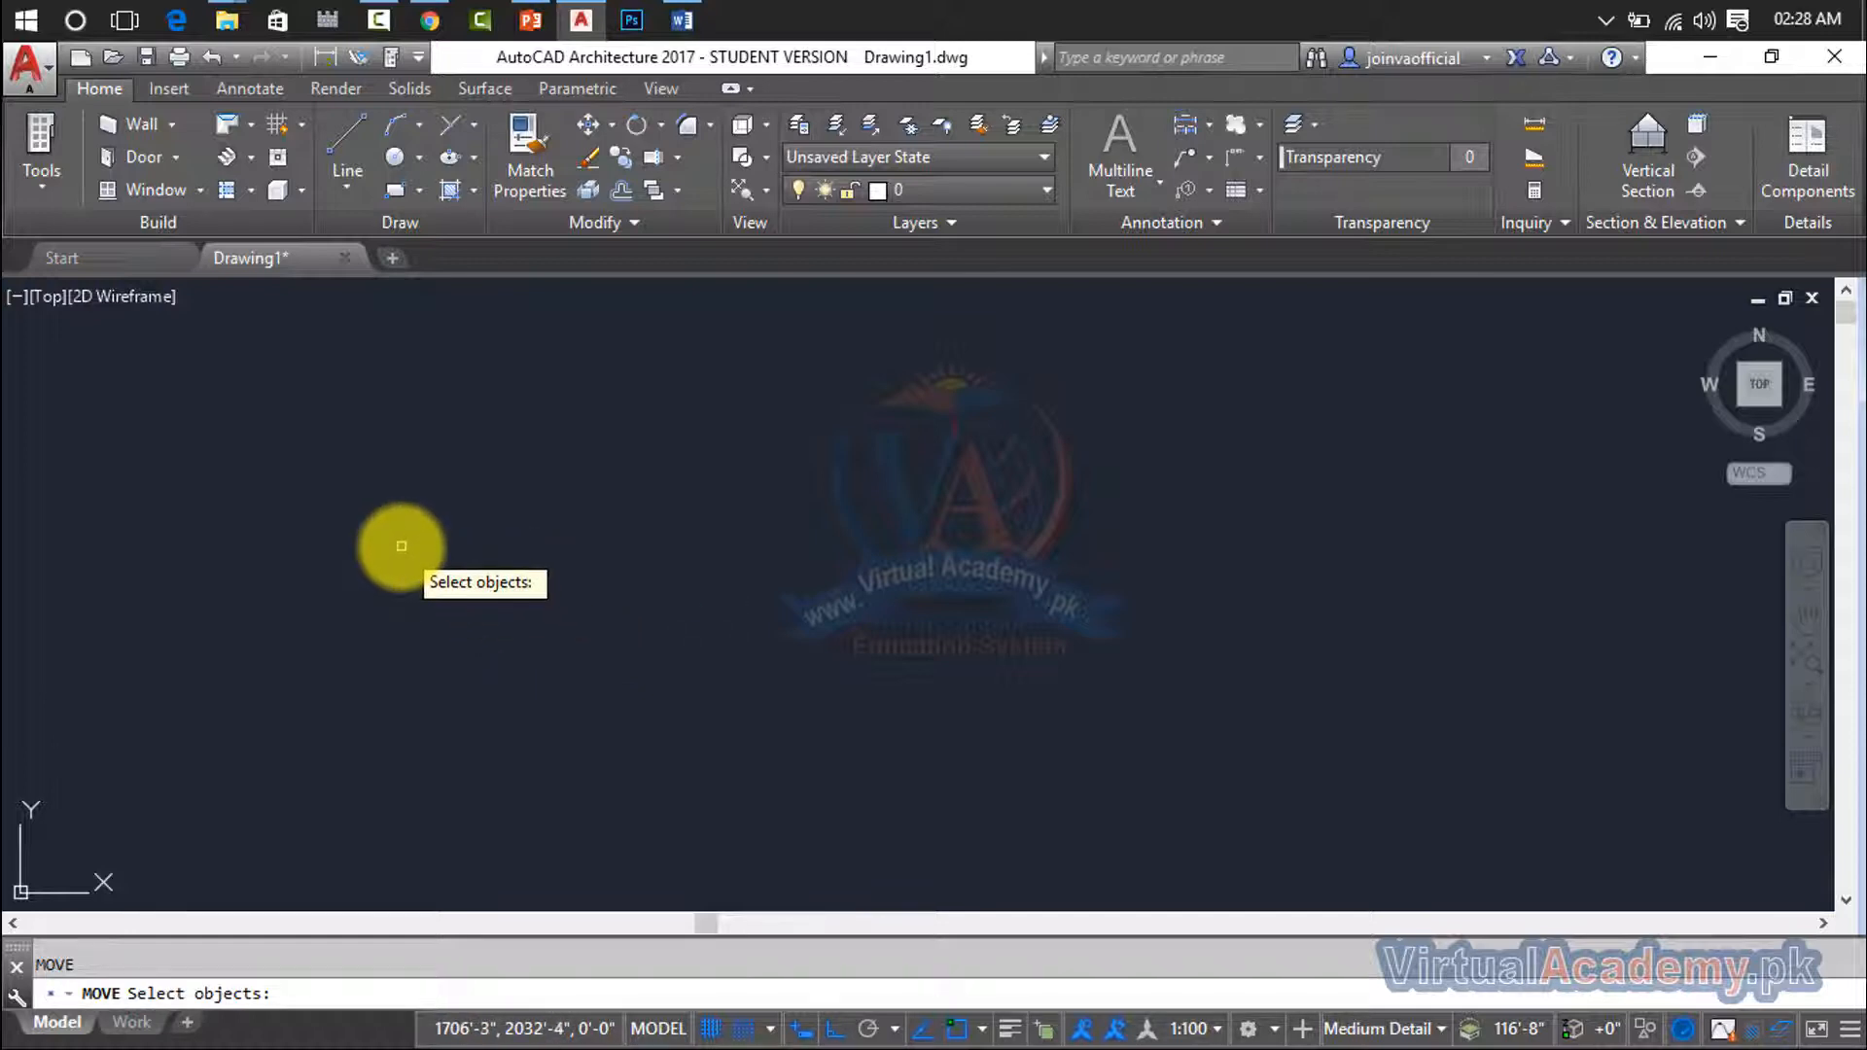
key(Escape)
- Draw a one-segment horizontal multiline and examine its two parallel lines up close
text(ml)
key(Return)
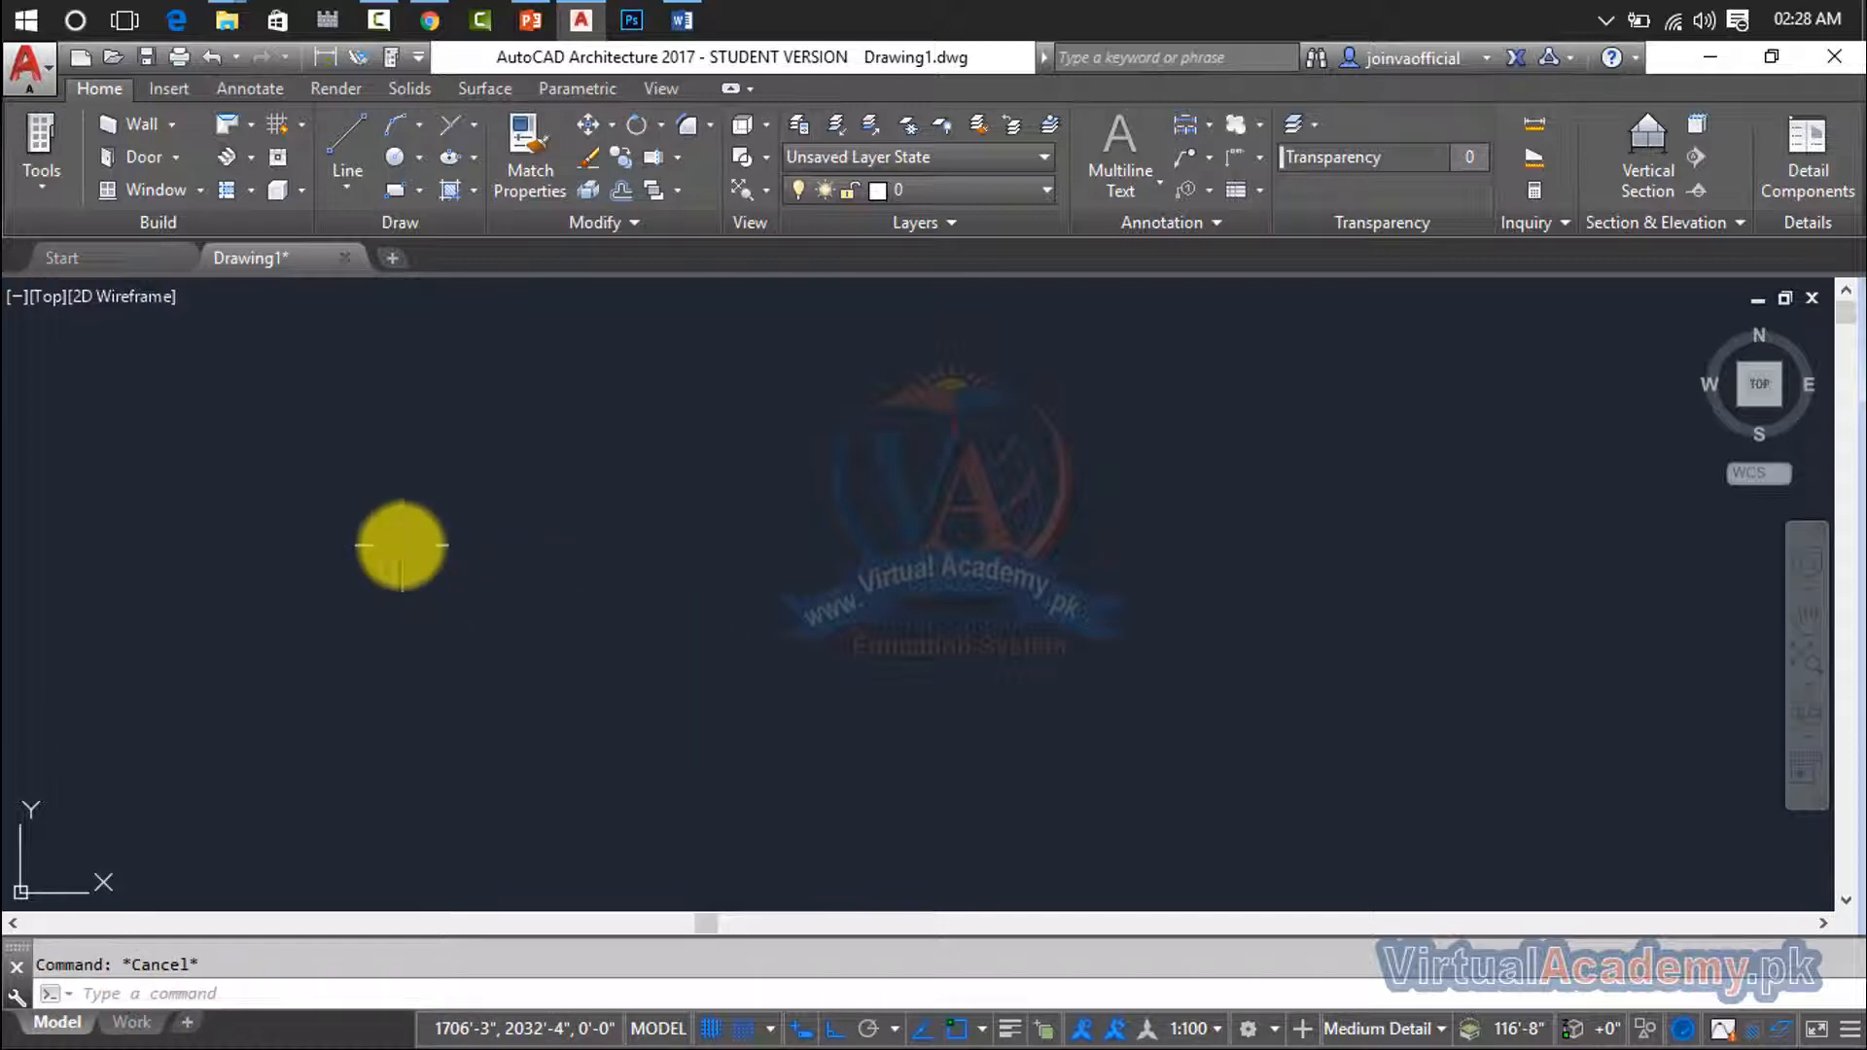
click(401, 550)
key(Escape)
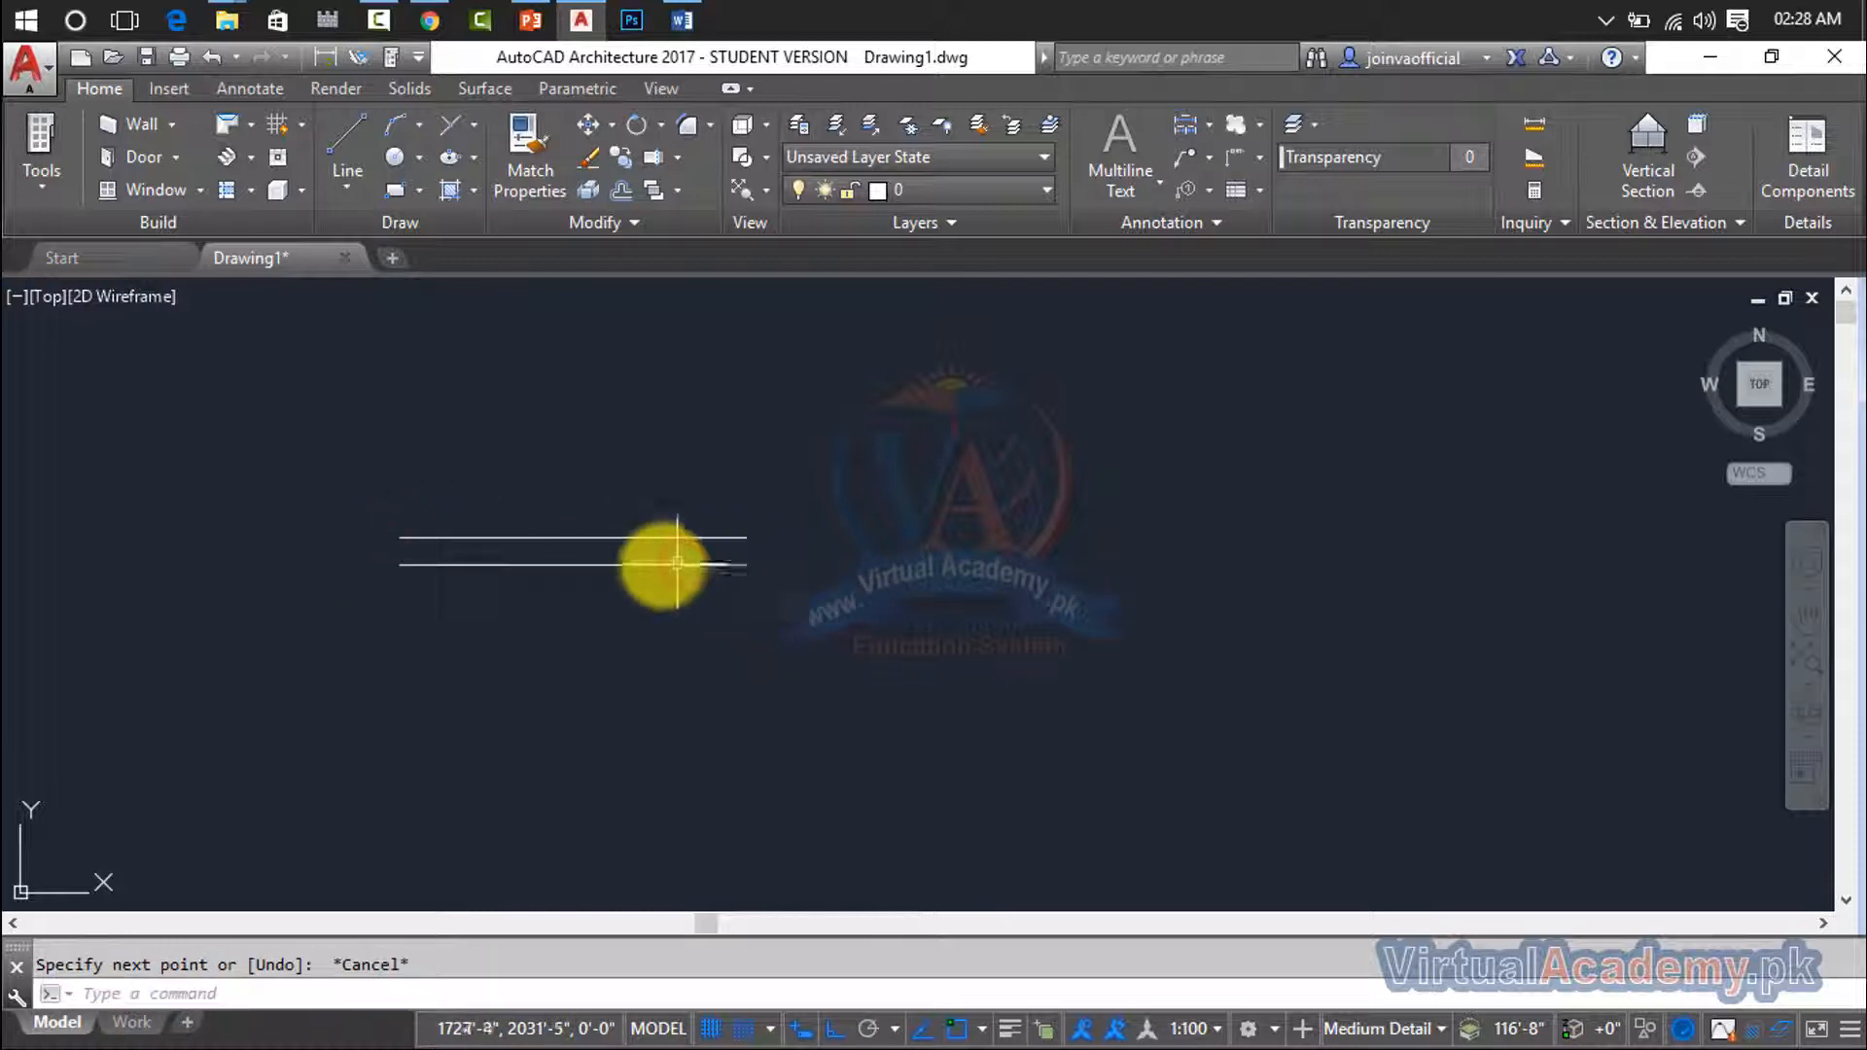
scroll(588, 541, up, 2)
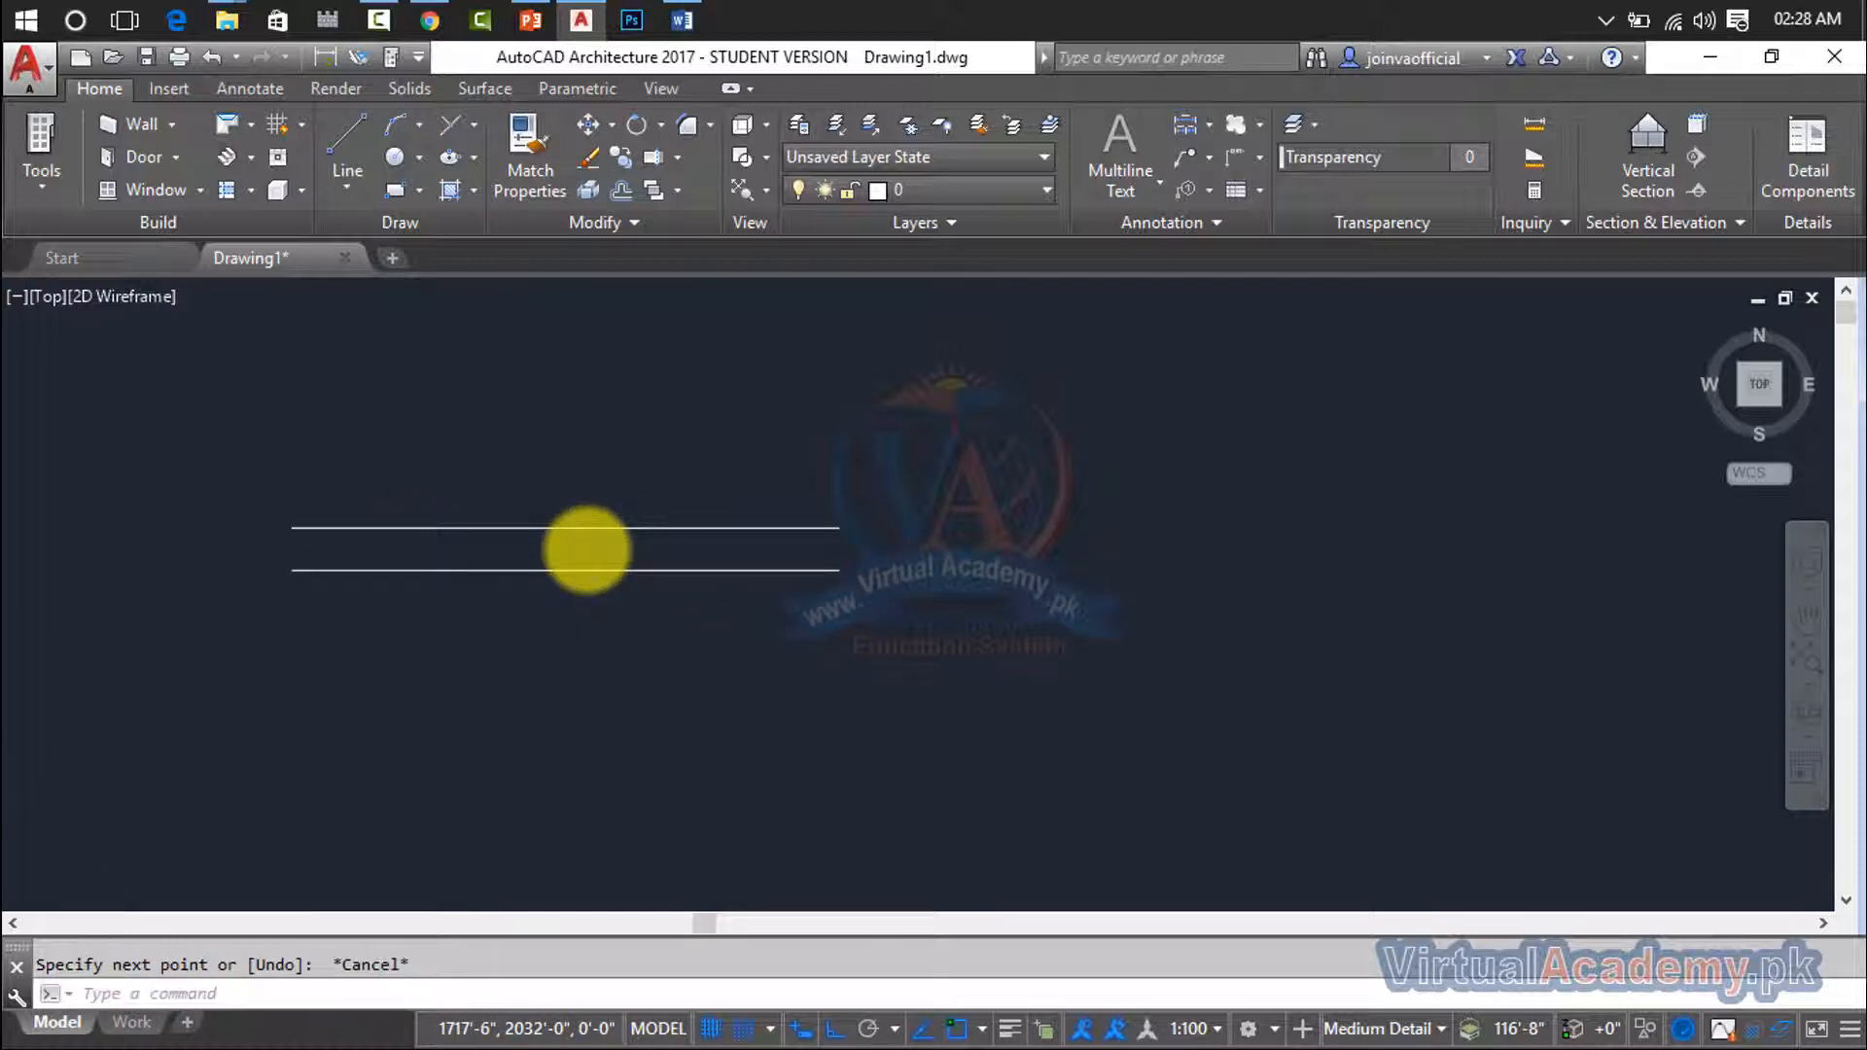
scroll(588, 541, up, 4)
scroll(594, 595, down, 2)
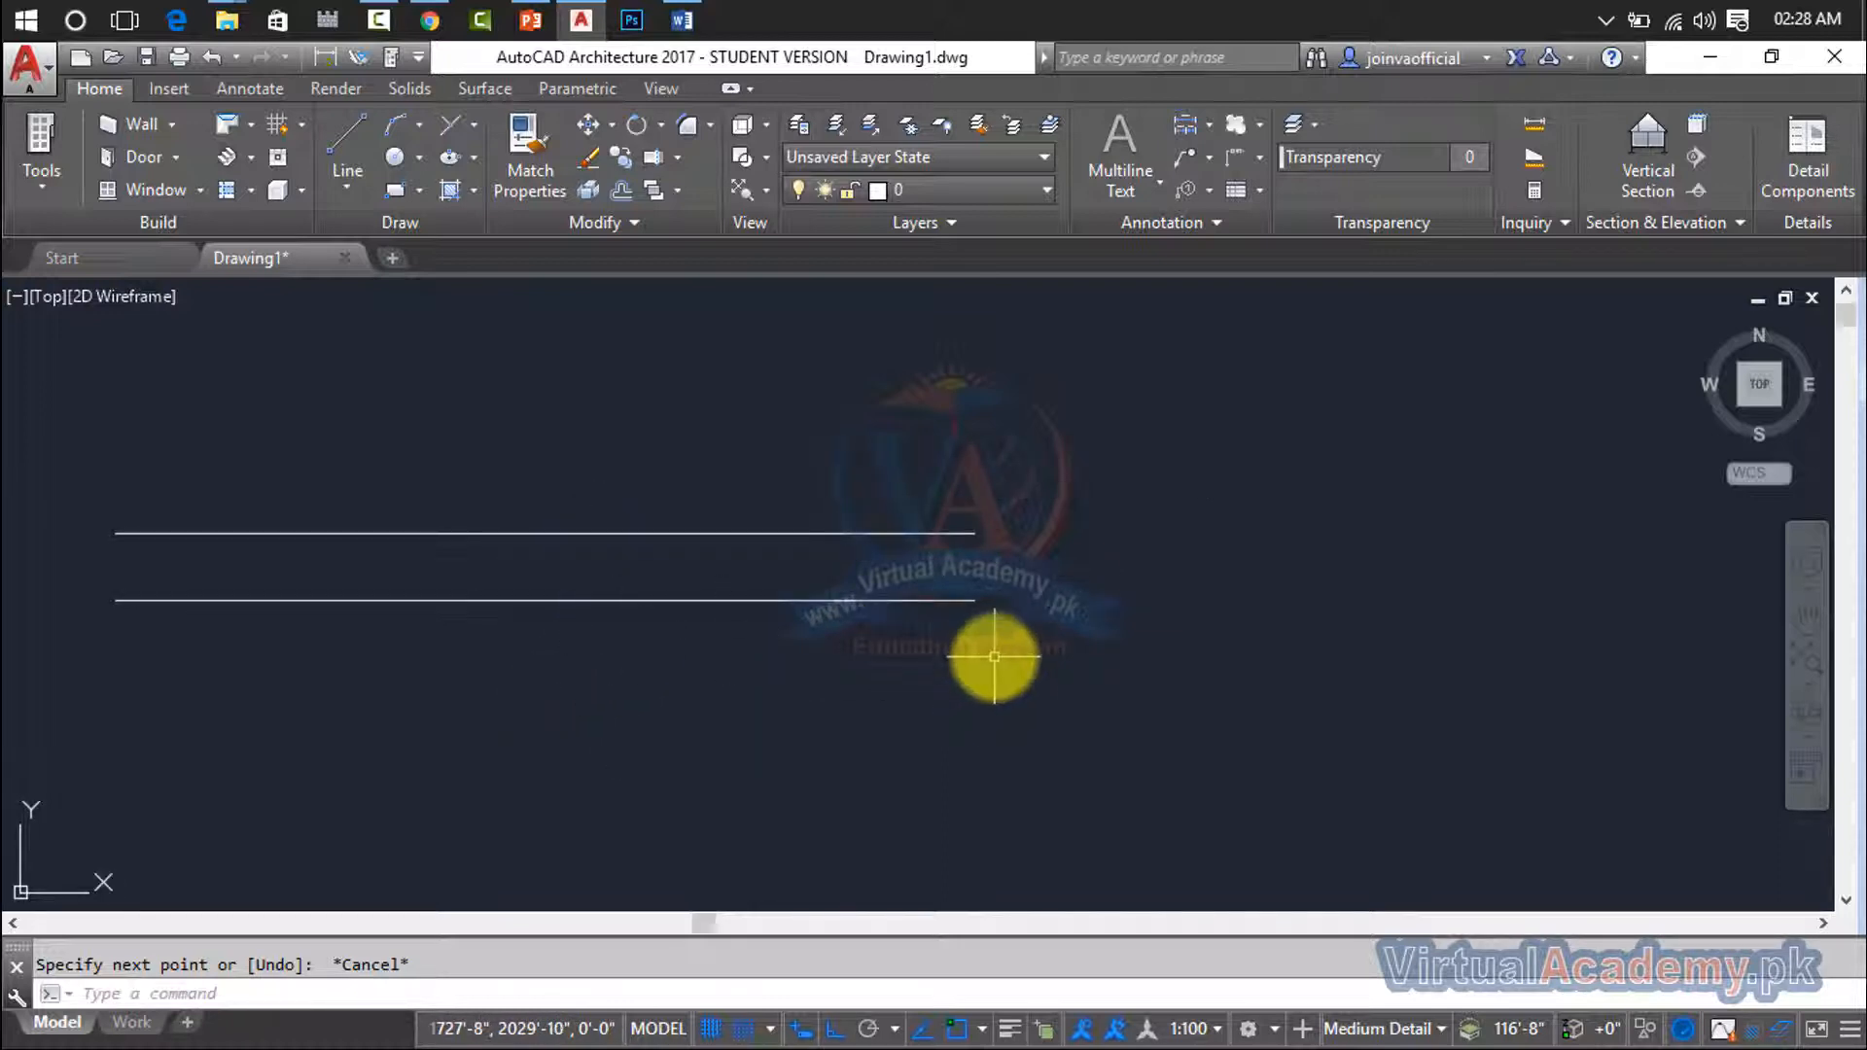
- Open the multiline styles with MLSTYLE and create a new style based on STANDARD, named with a person's first name
text(m)
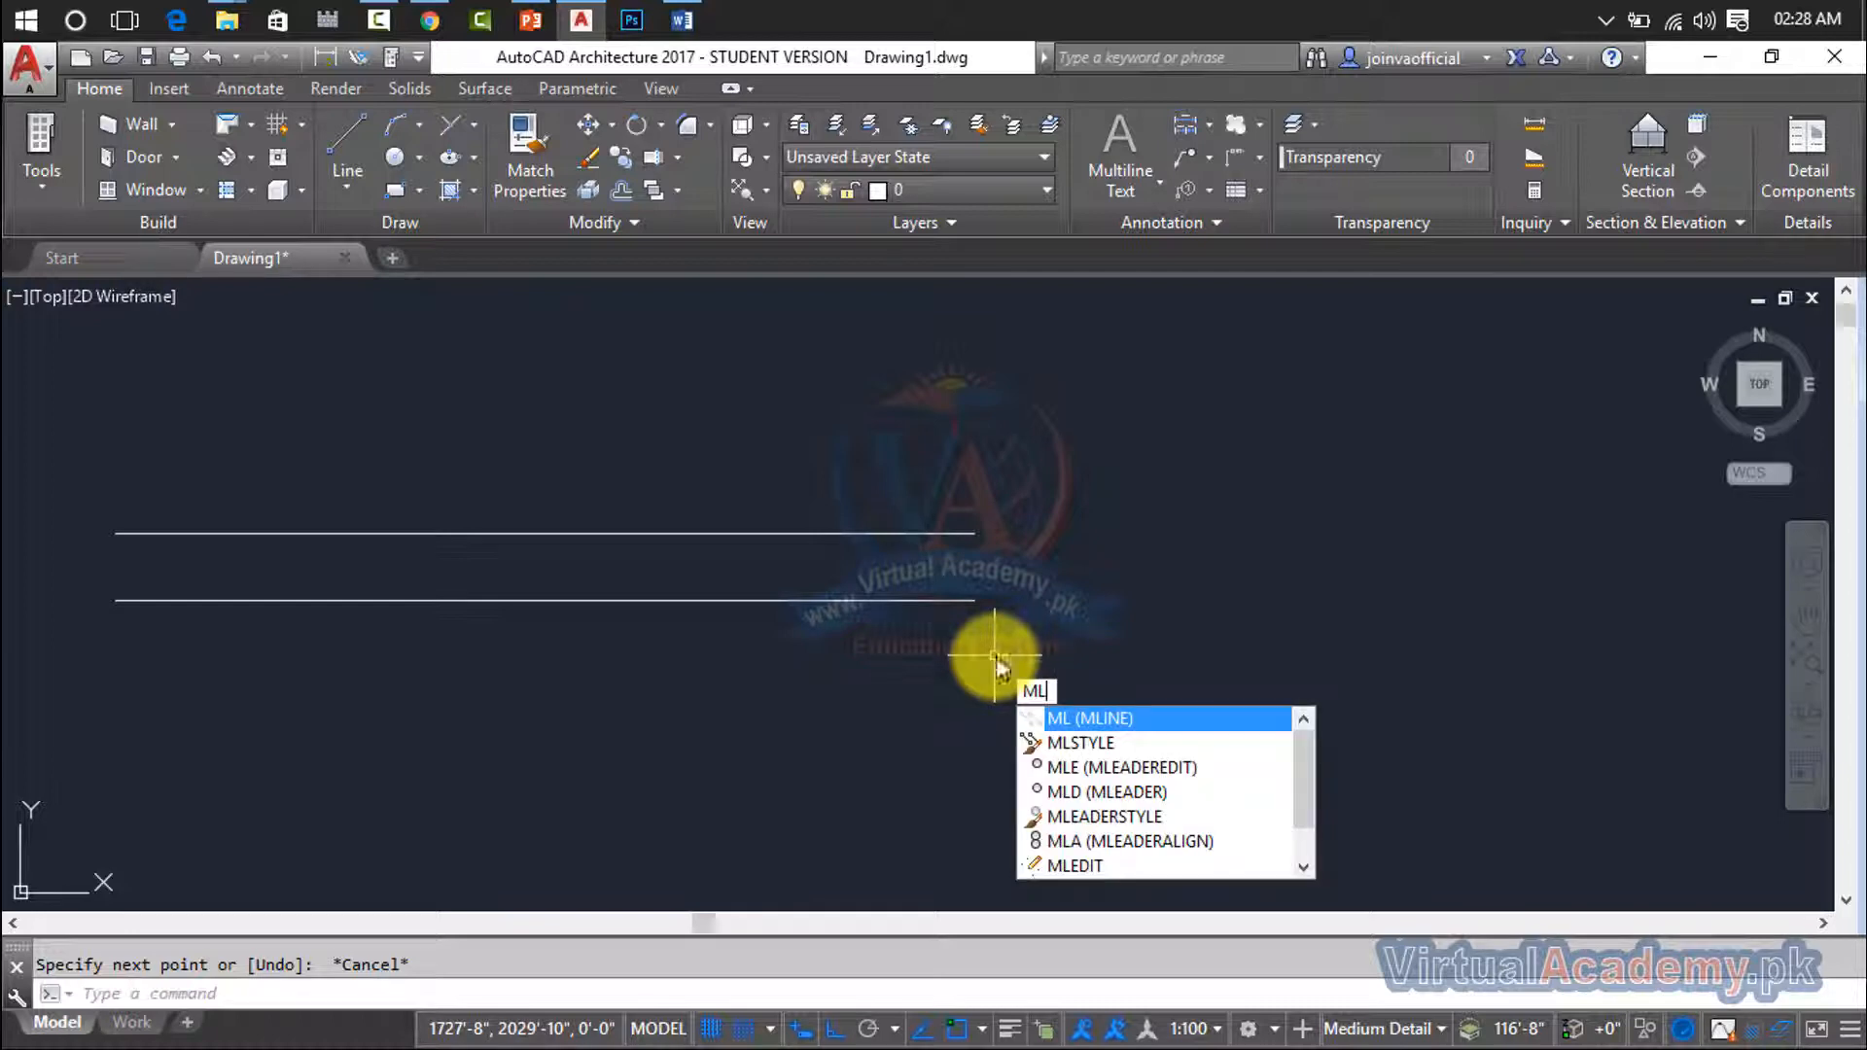
click(1096, 746)
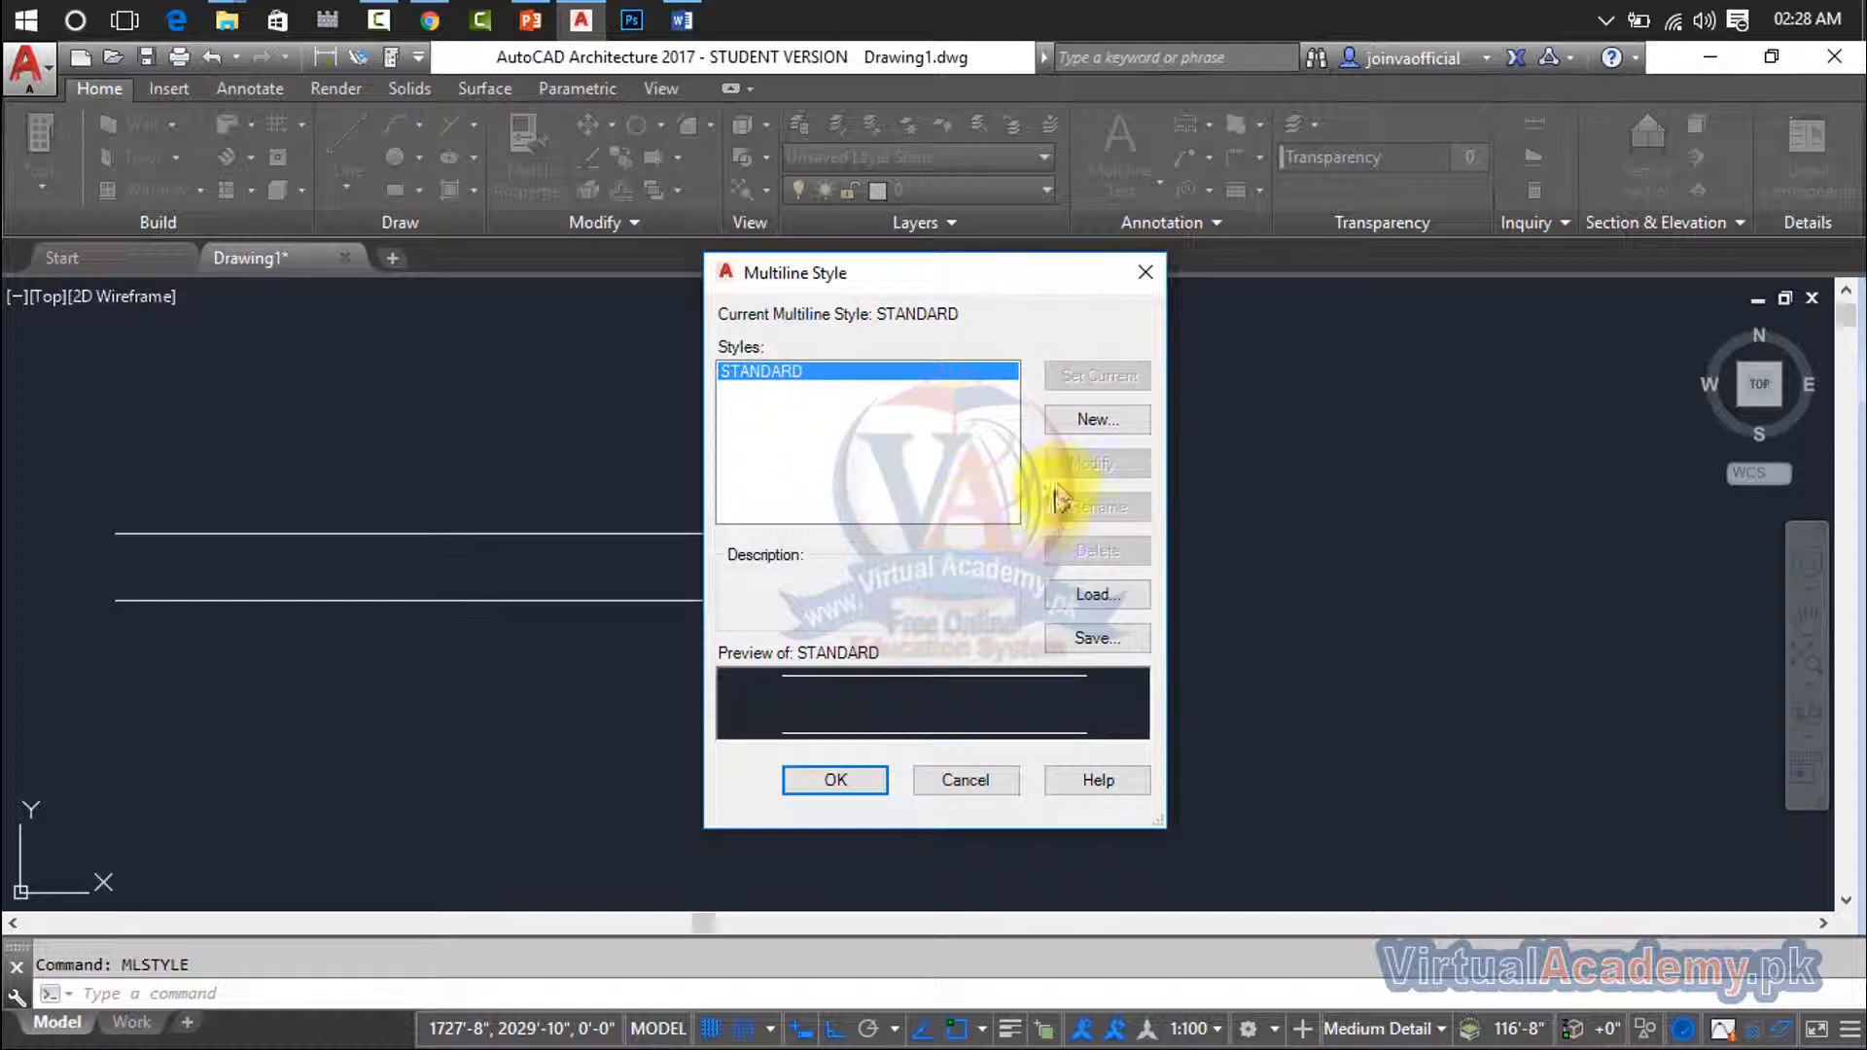
click(1094, 418)
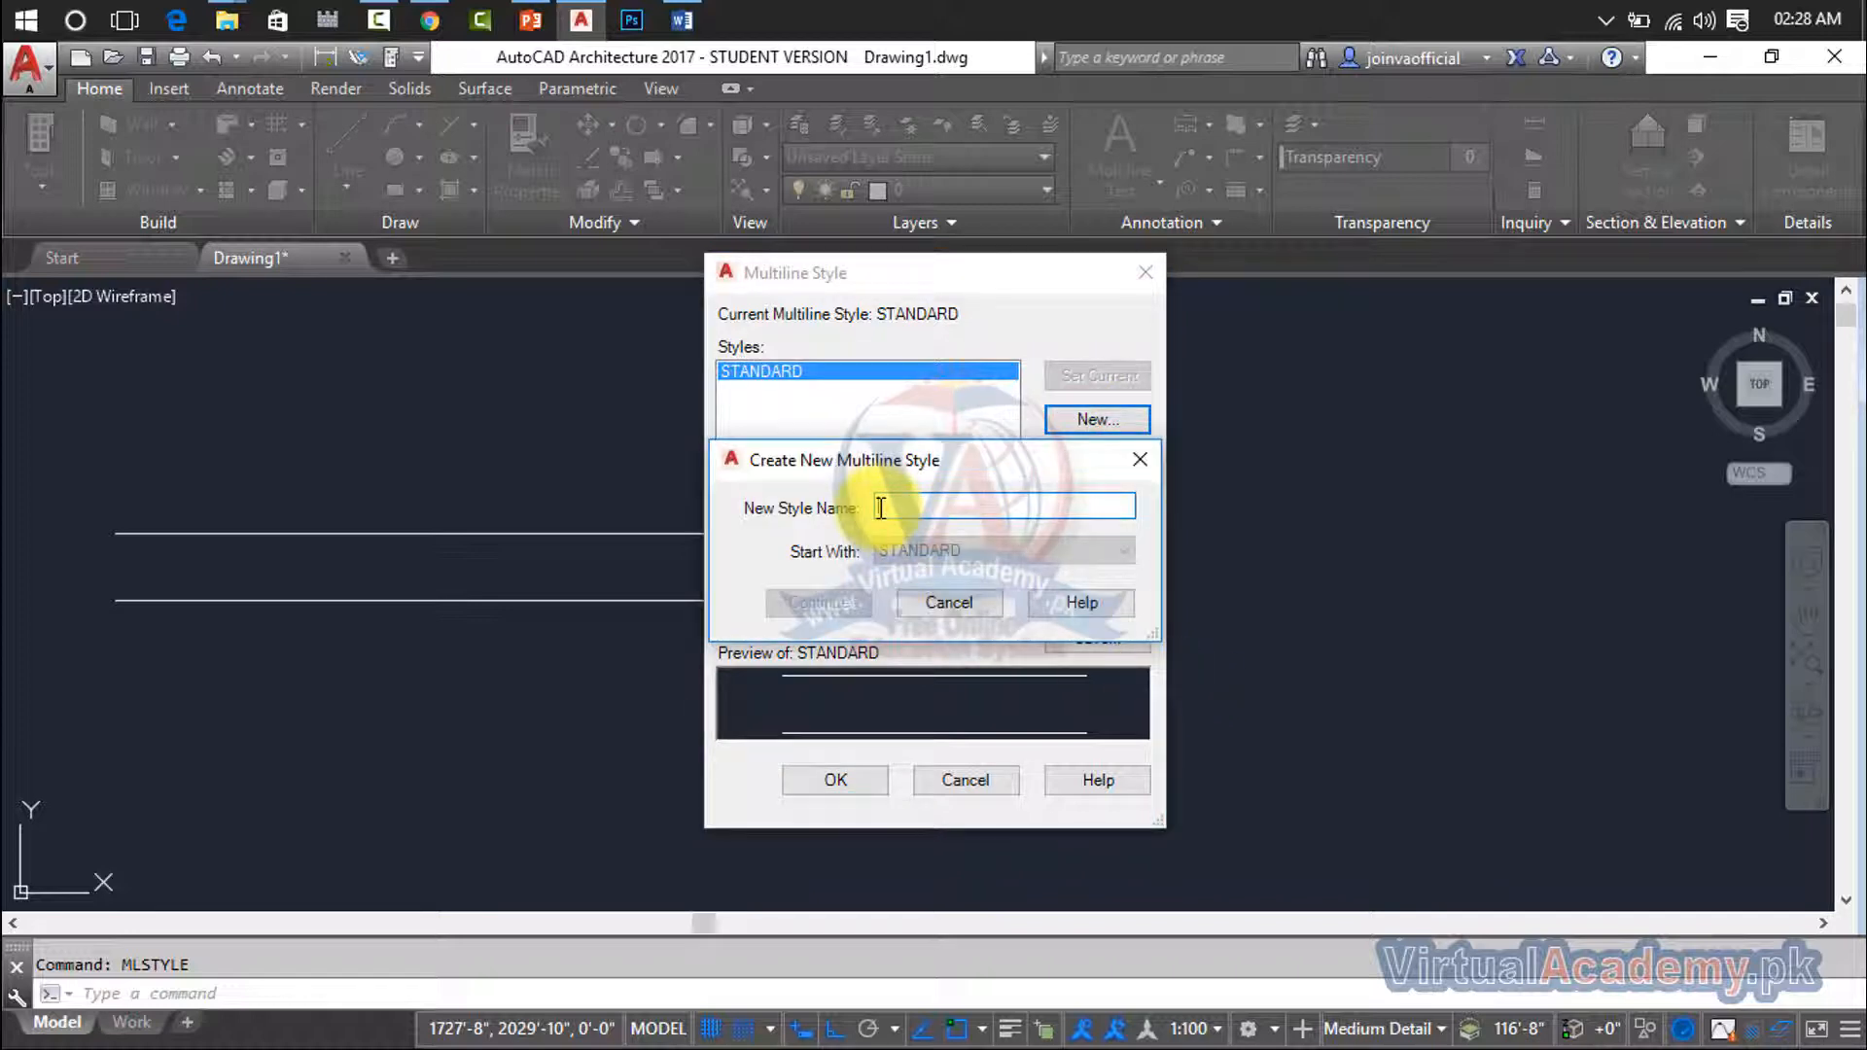
text(Jamul)
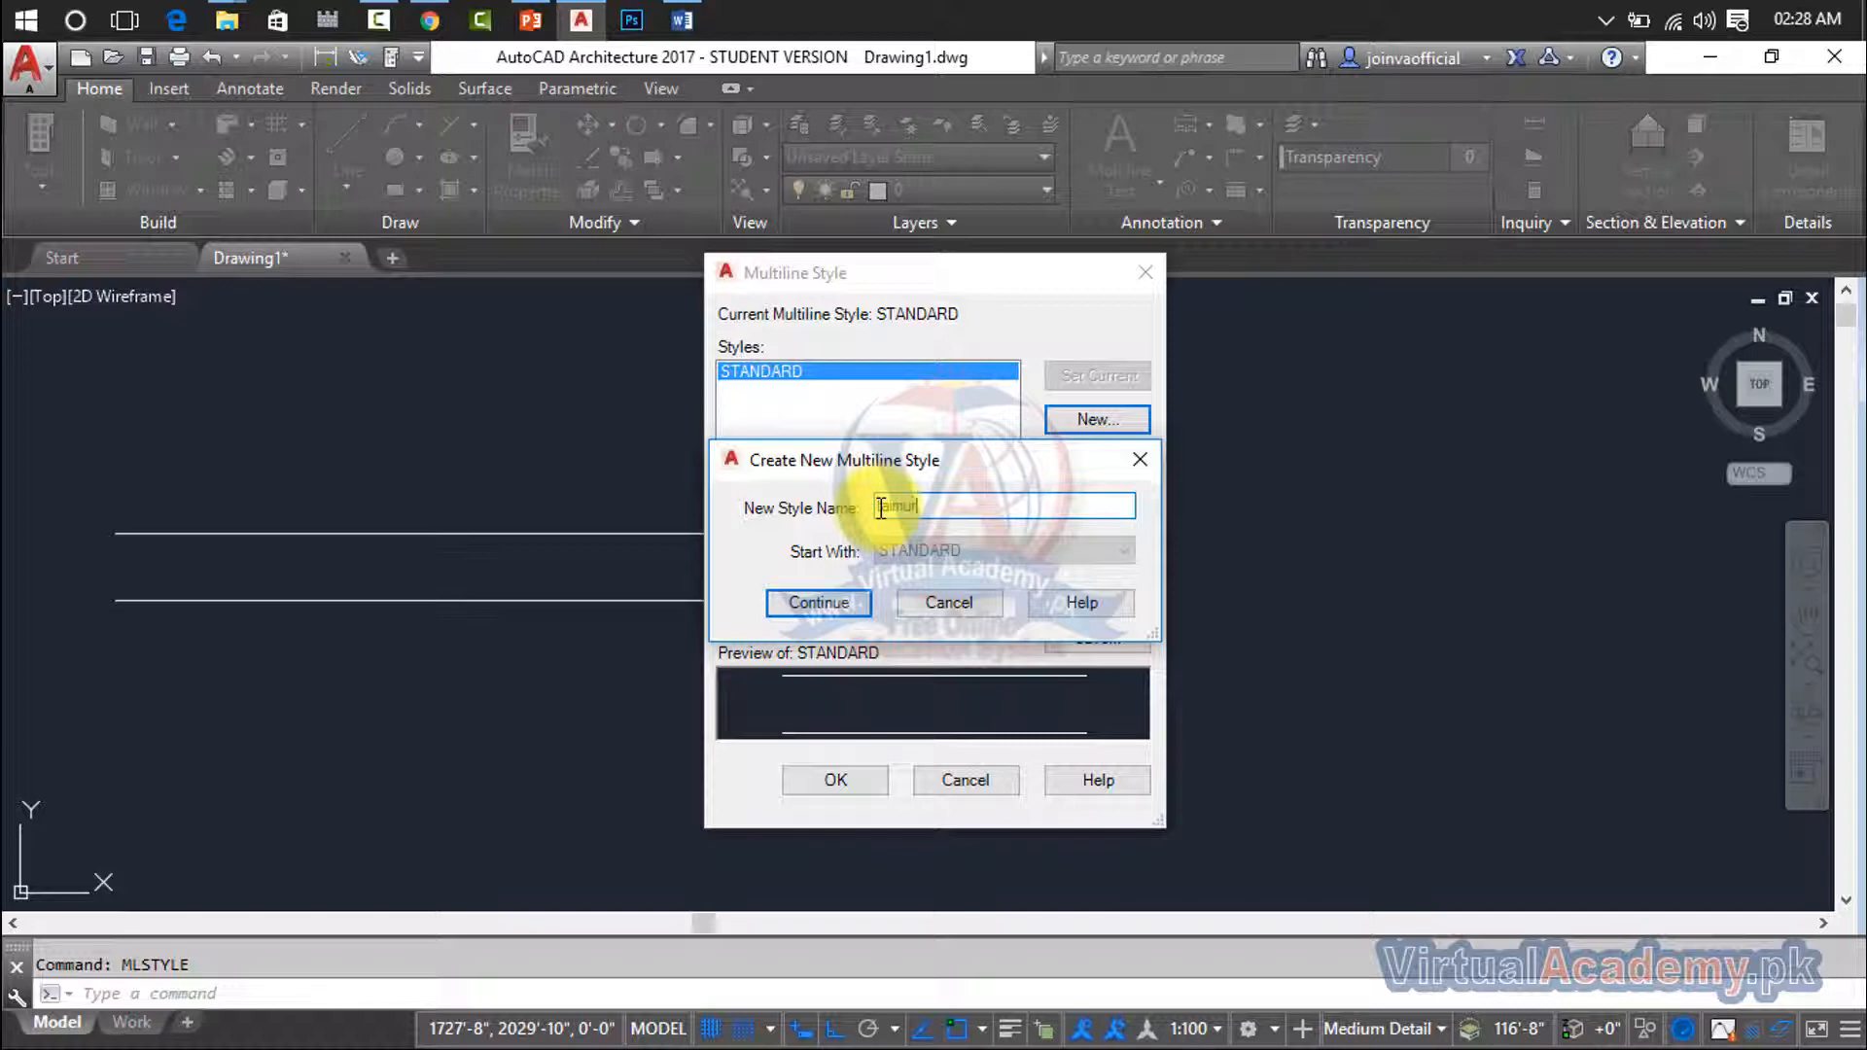
click(815, 602)
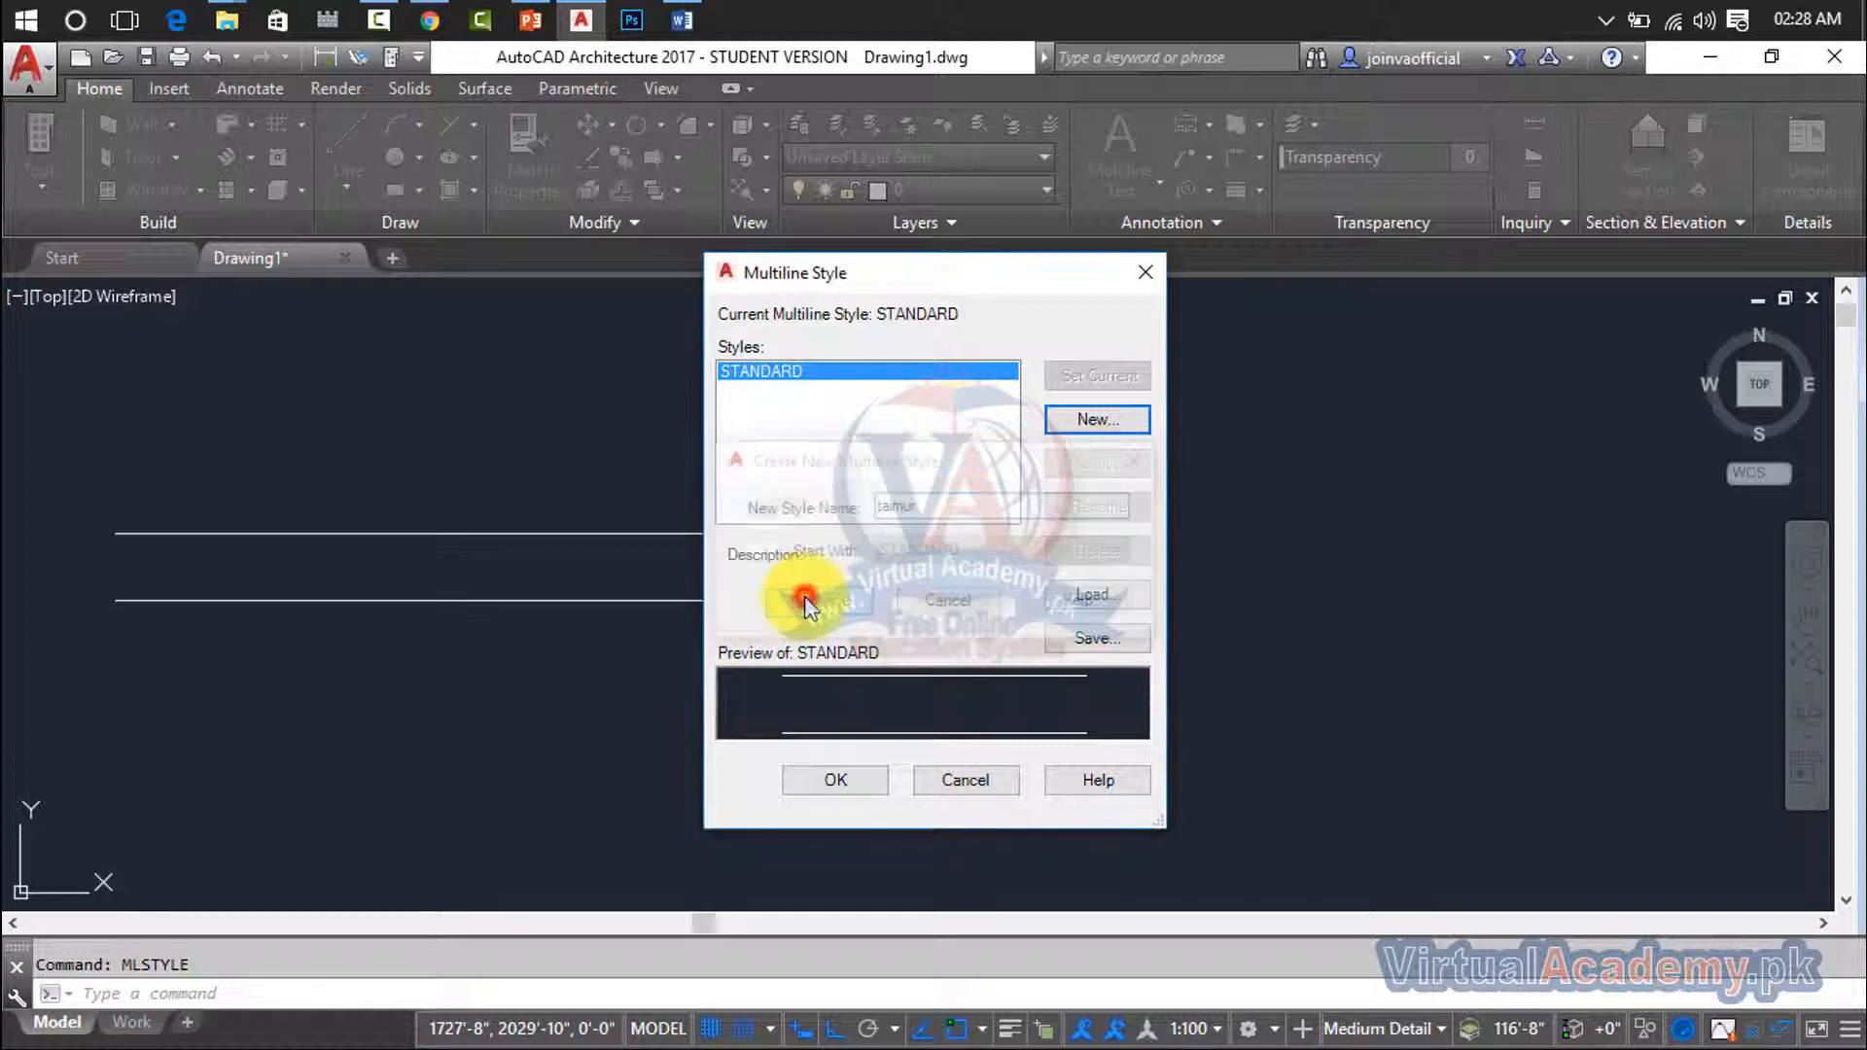
drag(887, 300, 1264, 359)
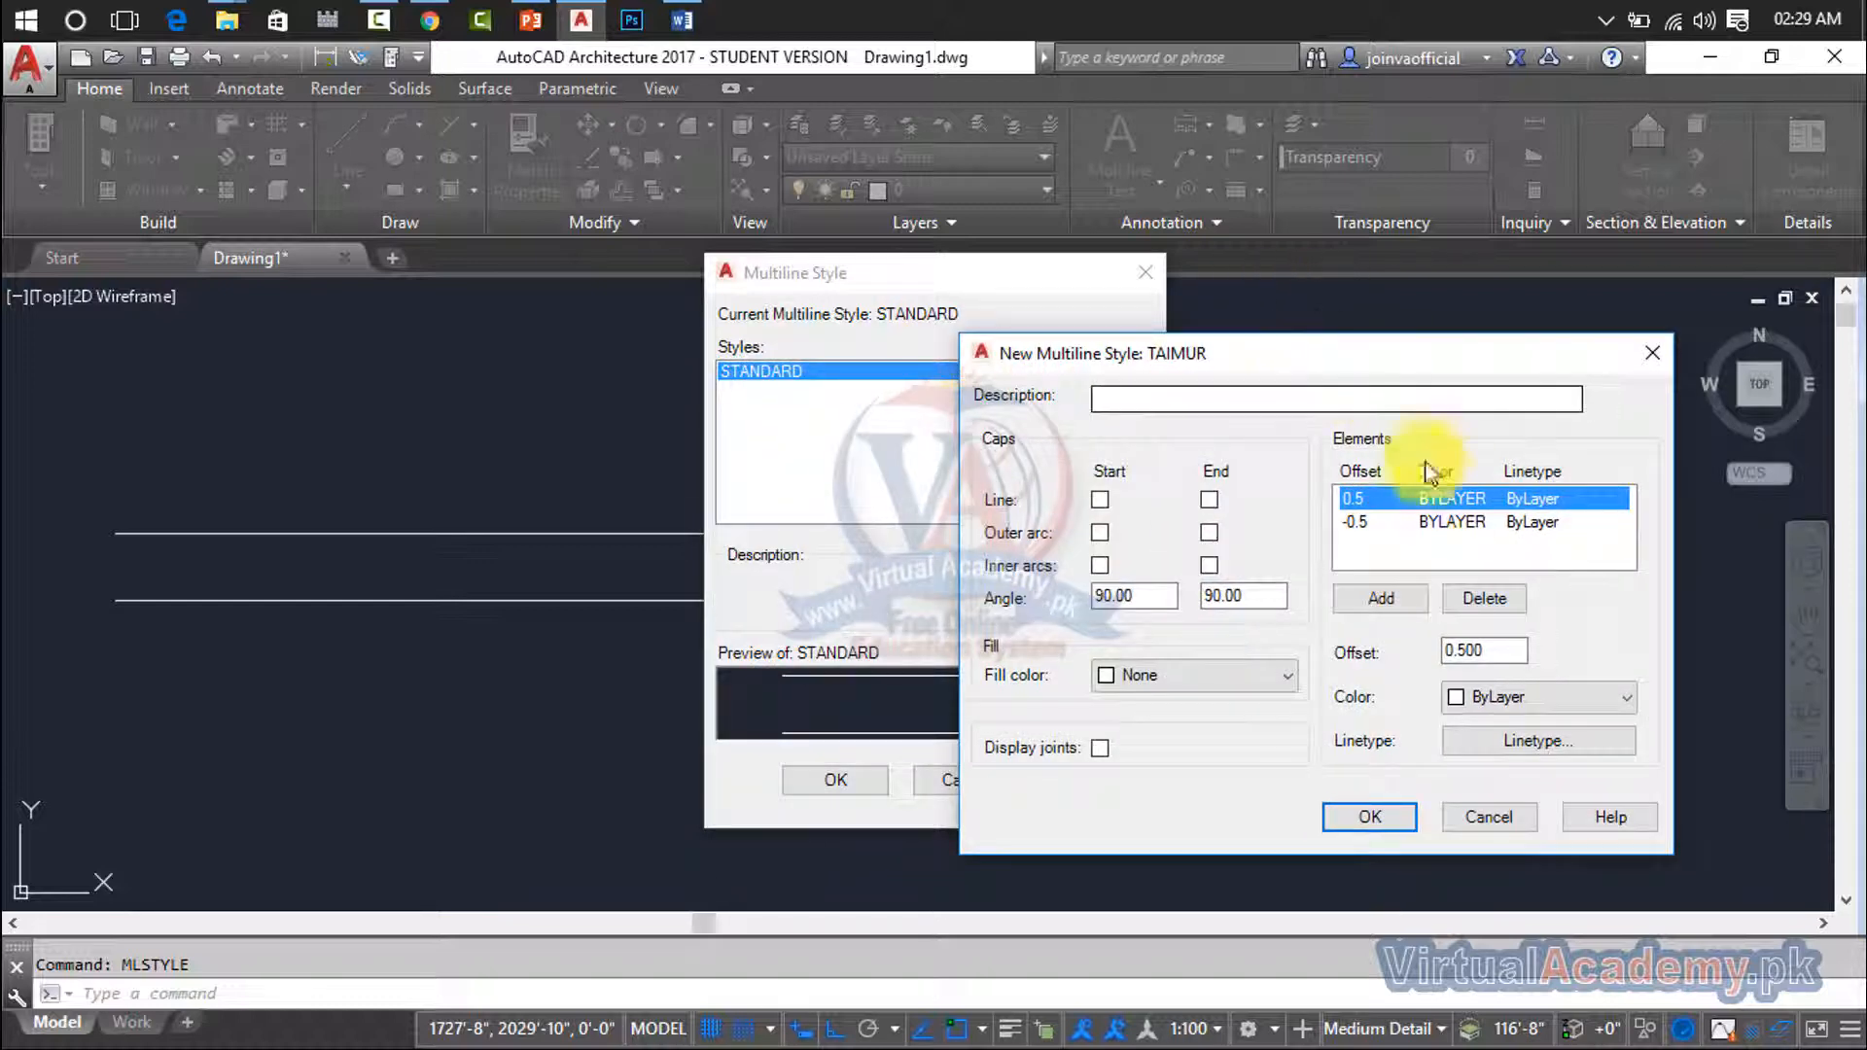
- Set the offset of the new style's first element to 5'
click(1371, 525)
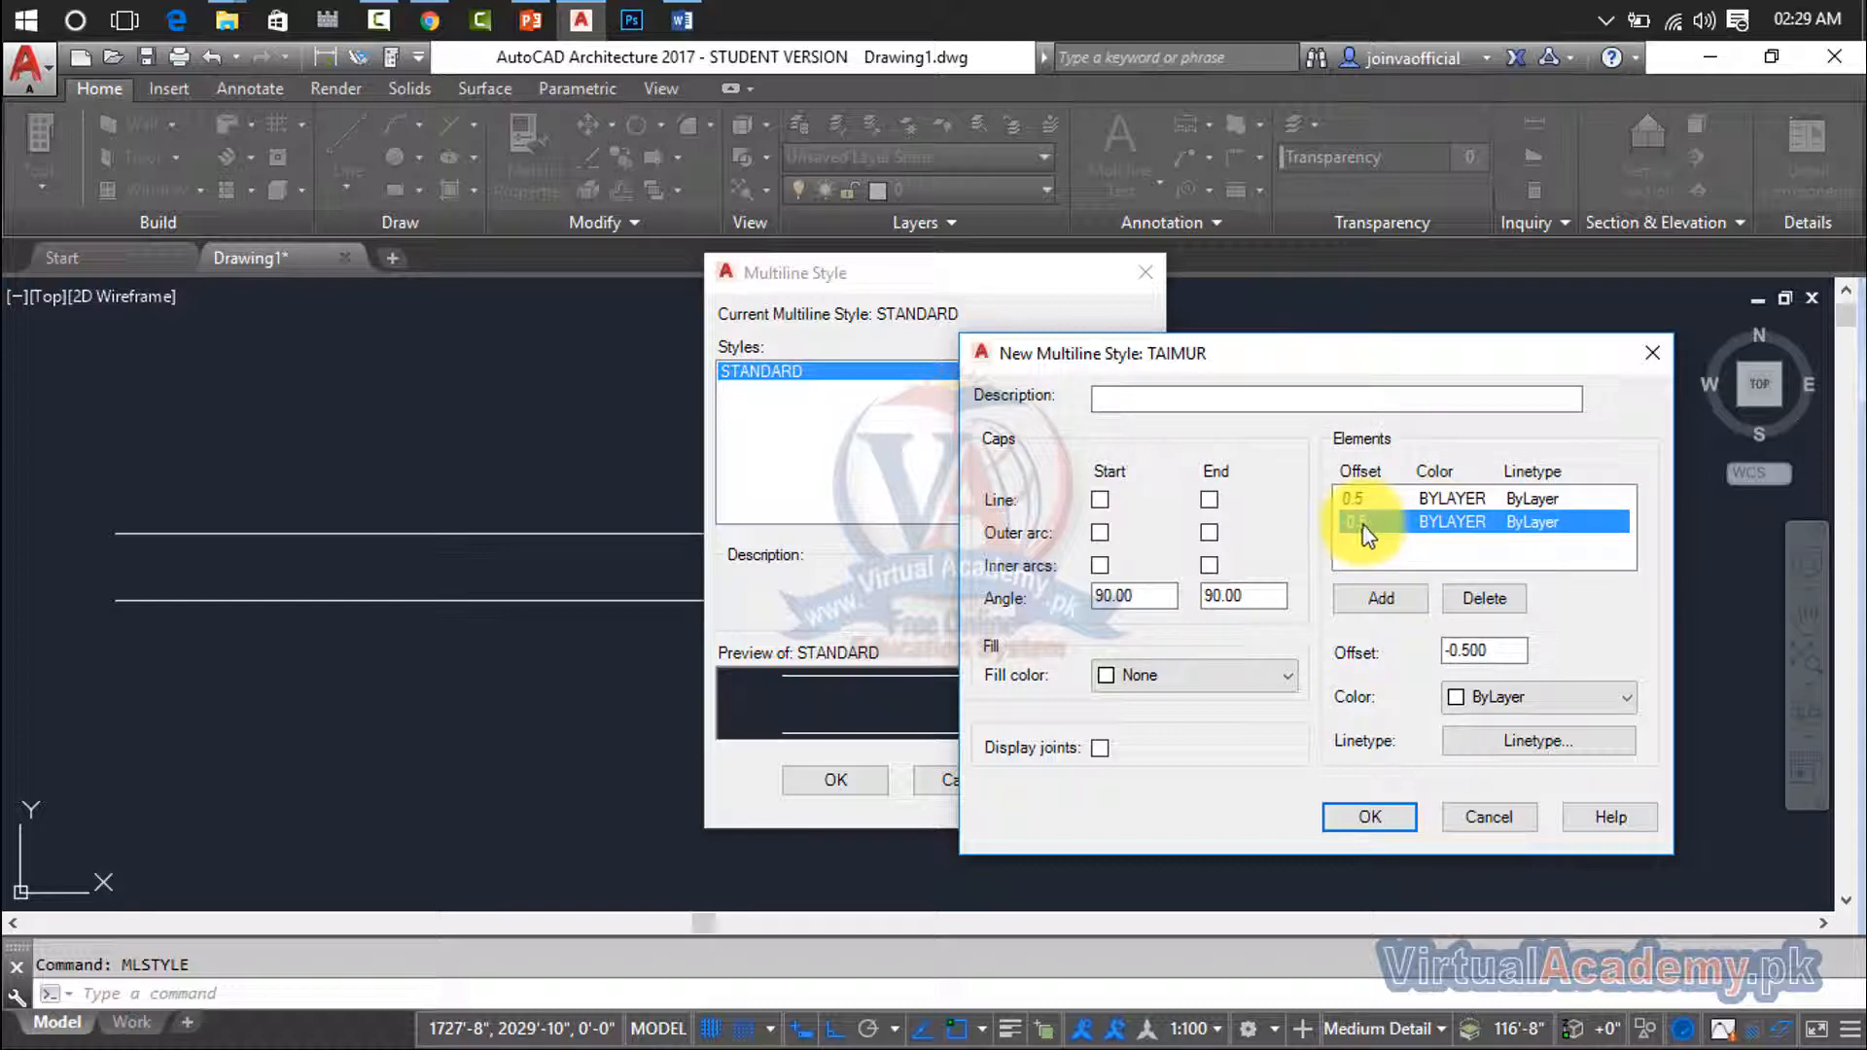
click(1382, 499)
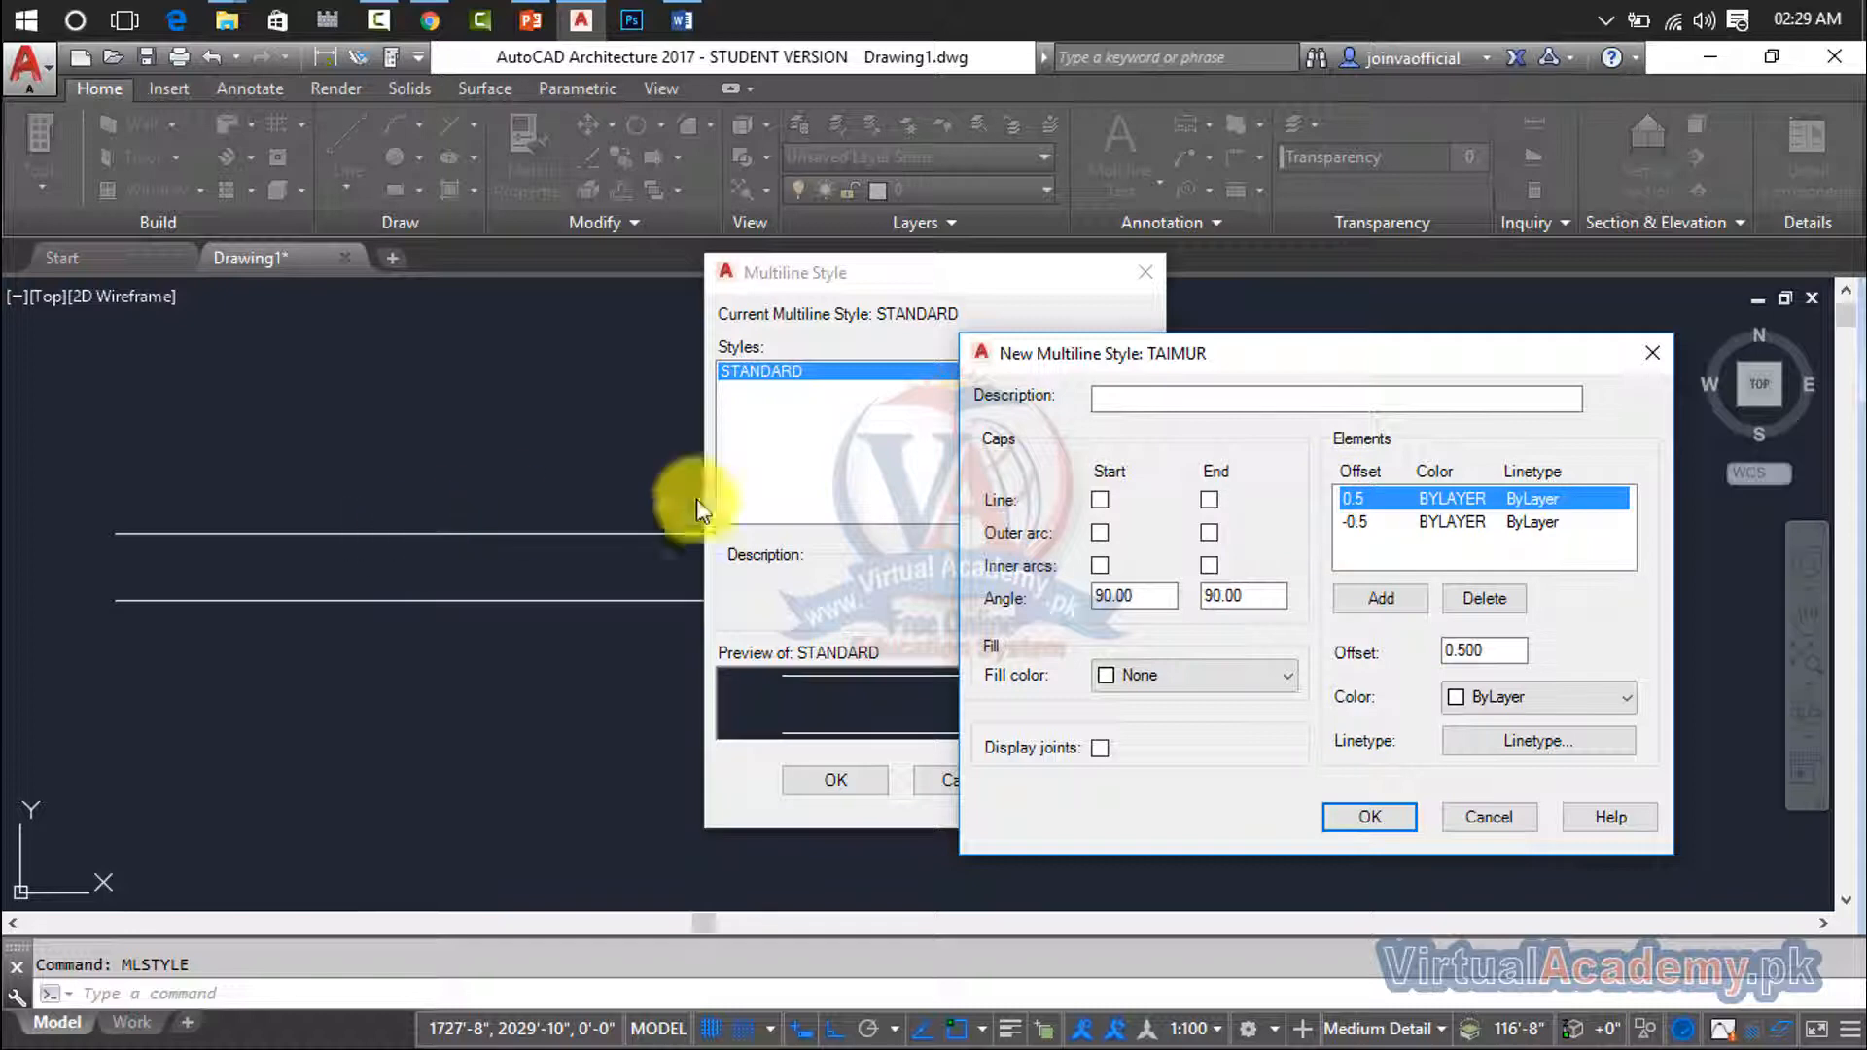
double_click(1497, 648)
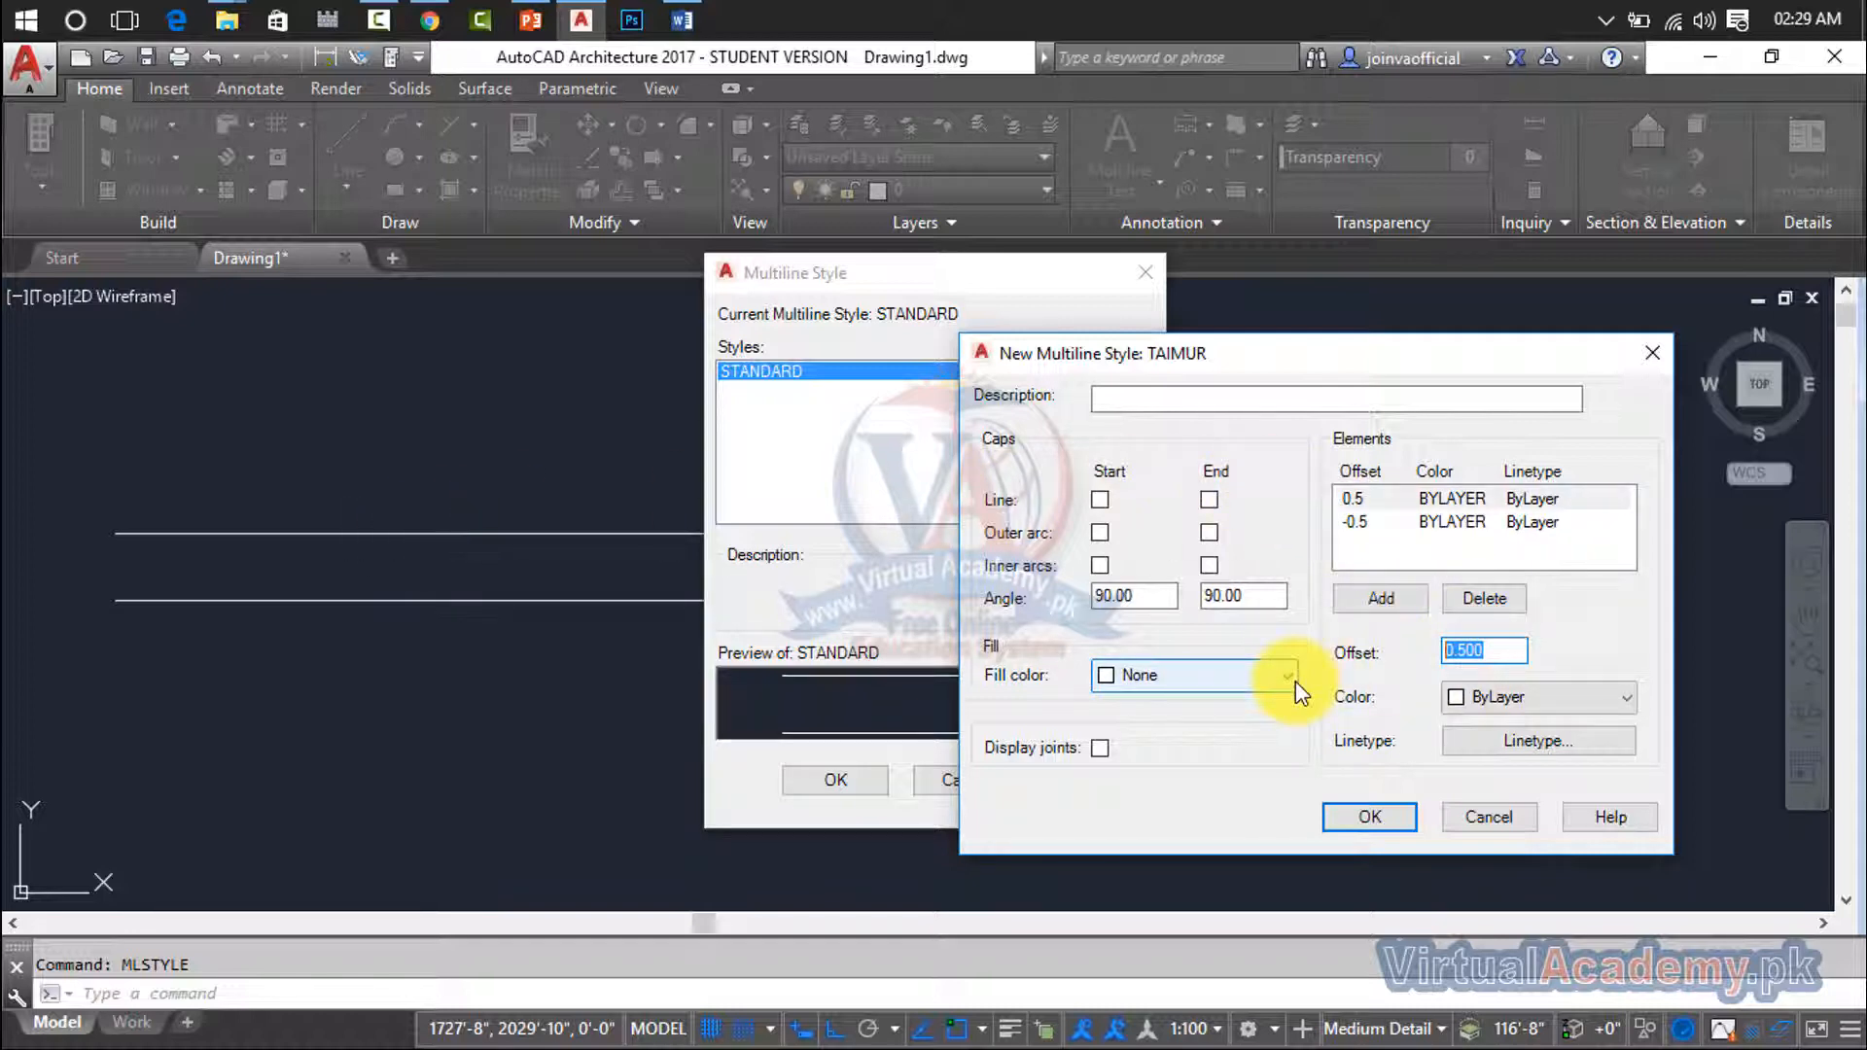
text(5")
key(BackSpace)
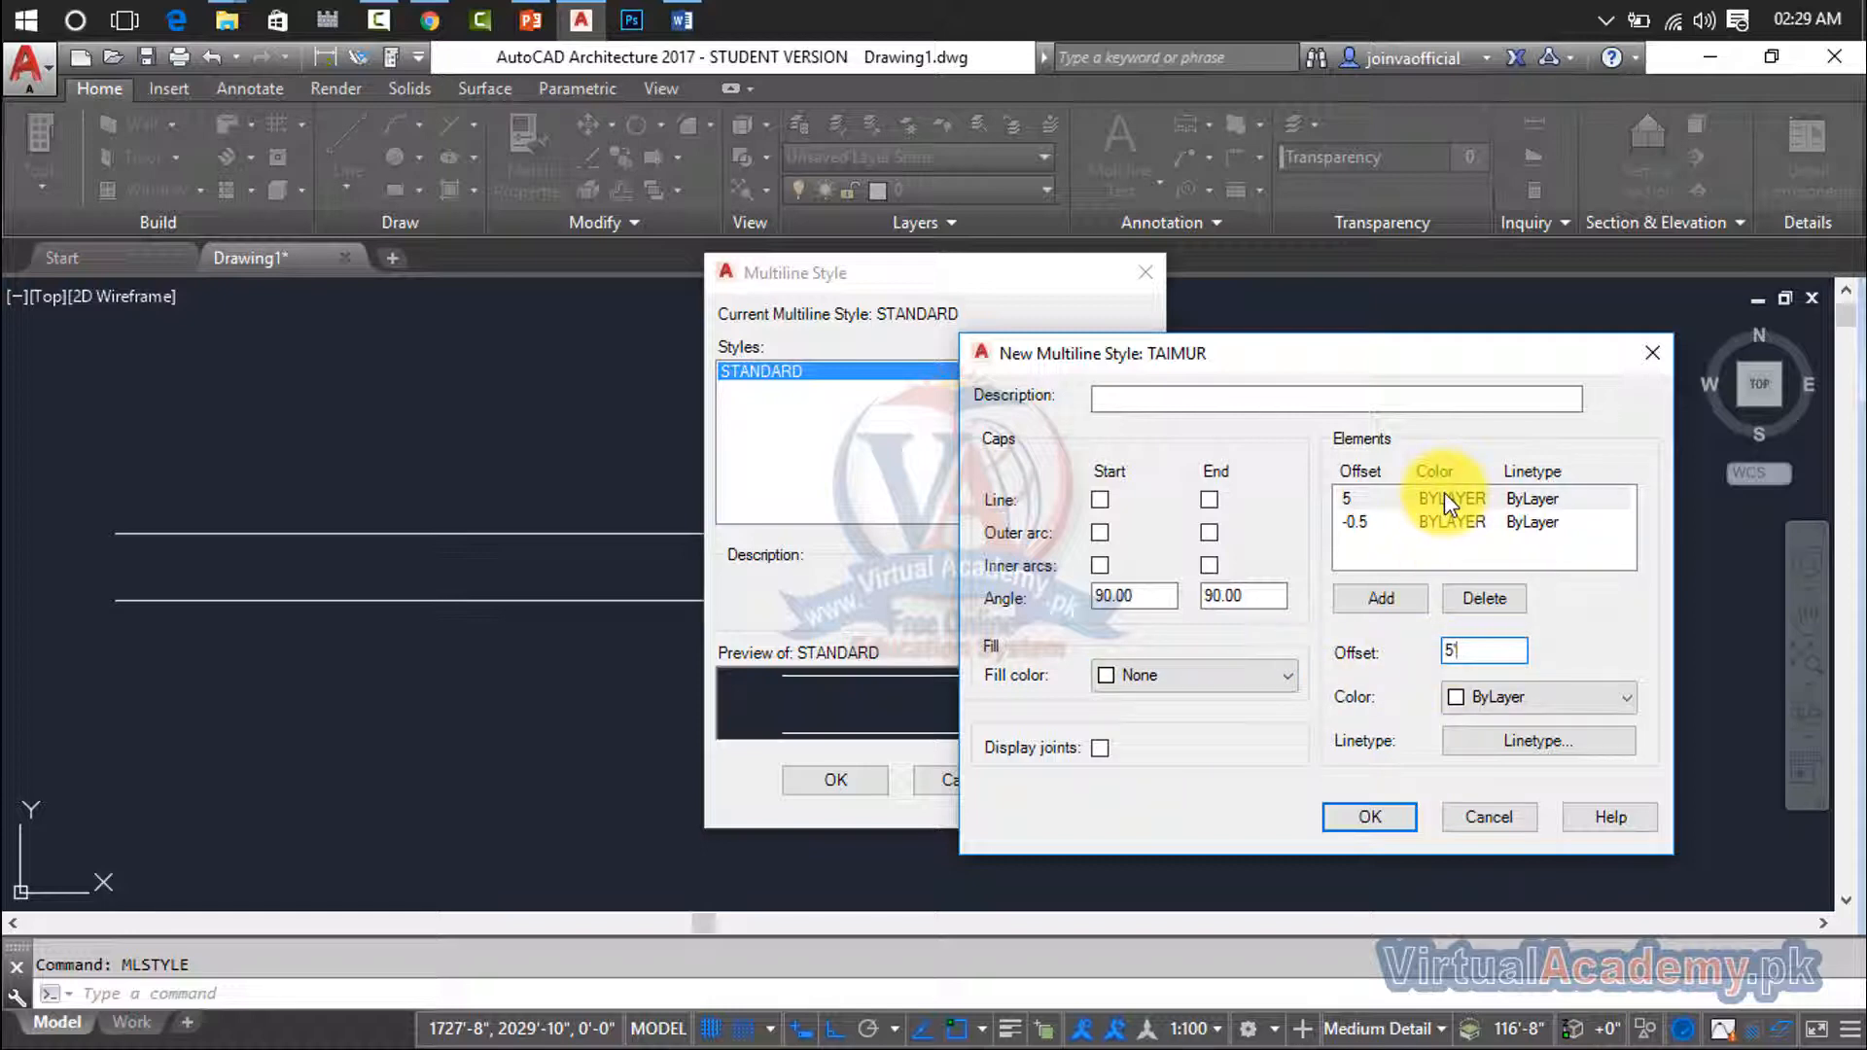
- Try to add an element and accept the style with the 5' offset, and discard the new style
click(1384, 599)
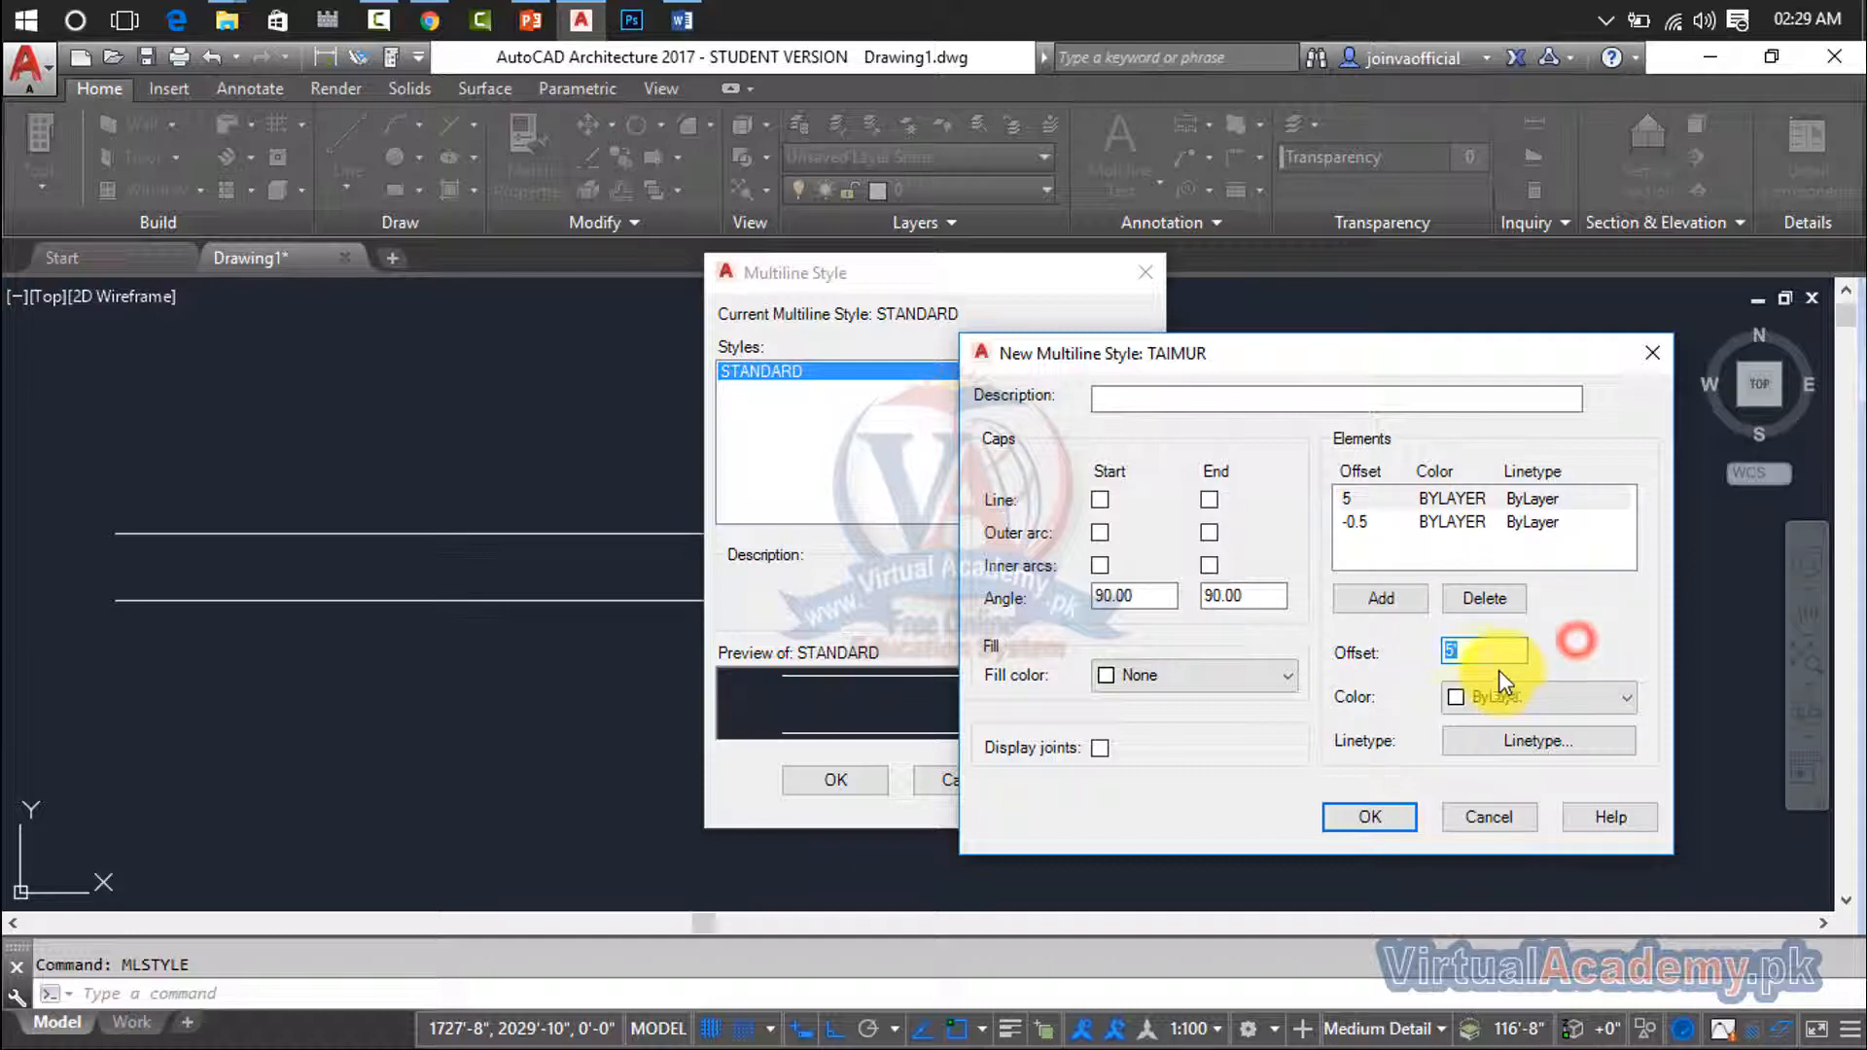
click(1470, 650)
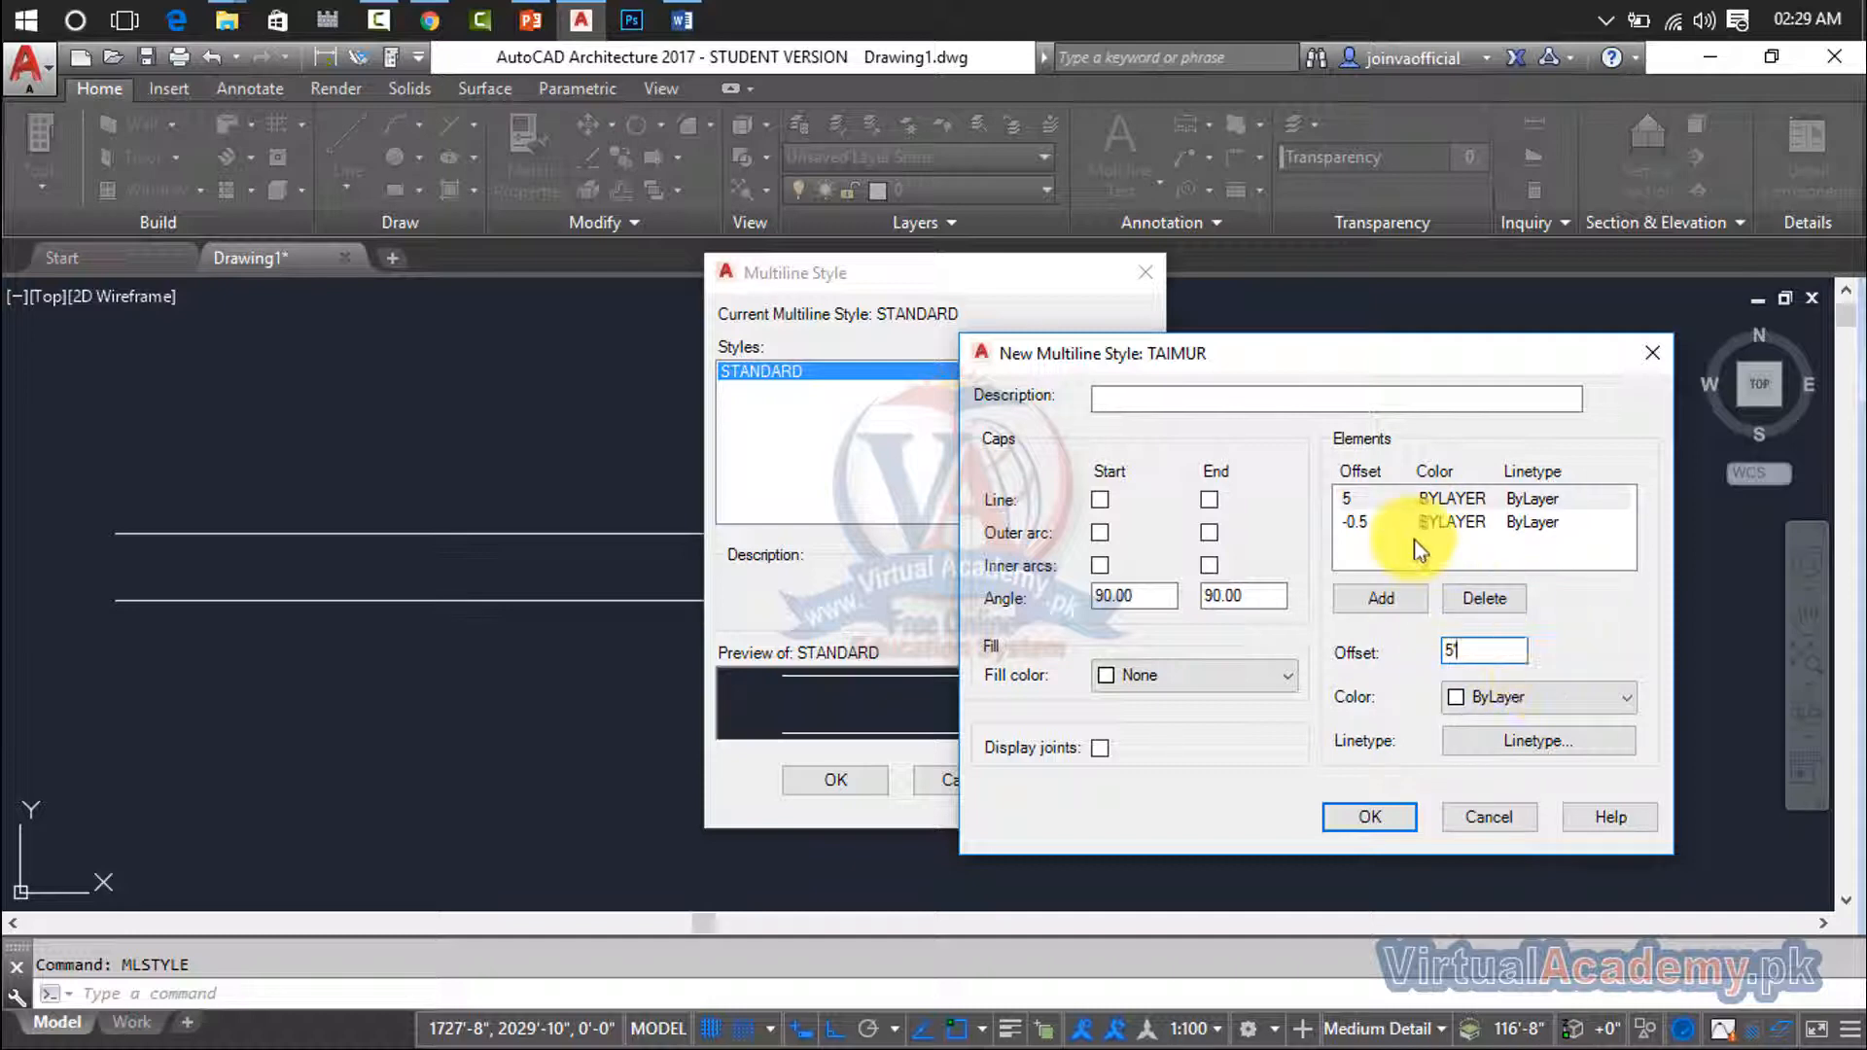
click(1369, 517)
click(1370, 523)
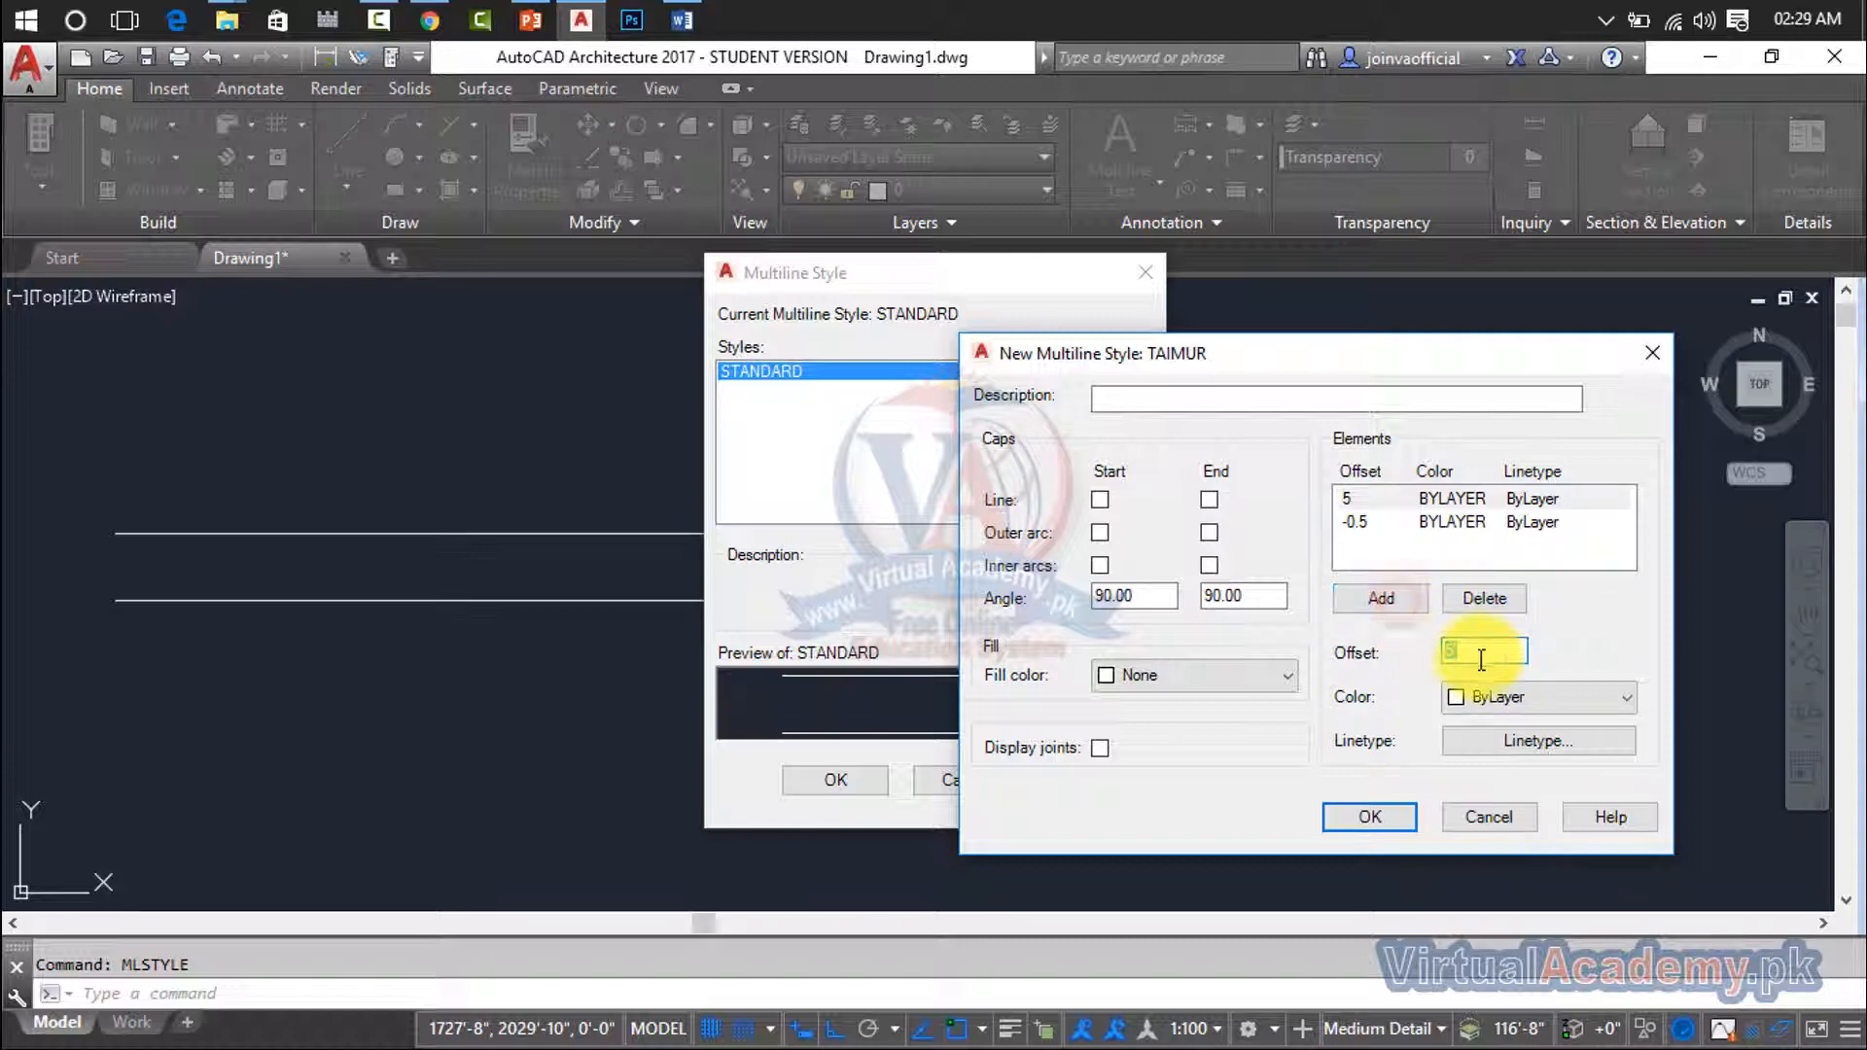
click(1579, 643)
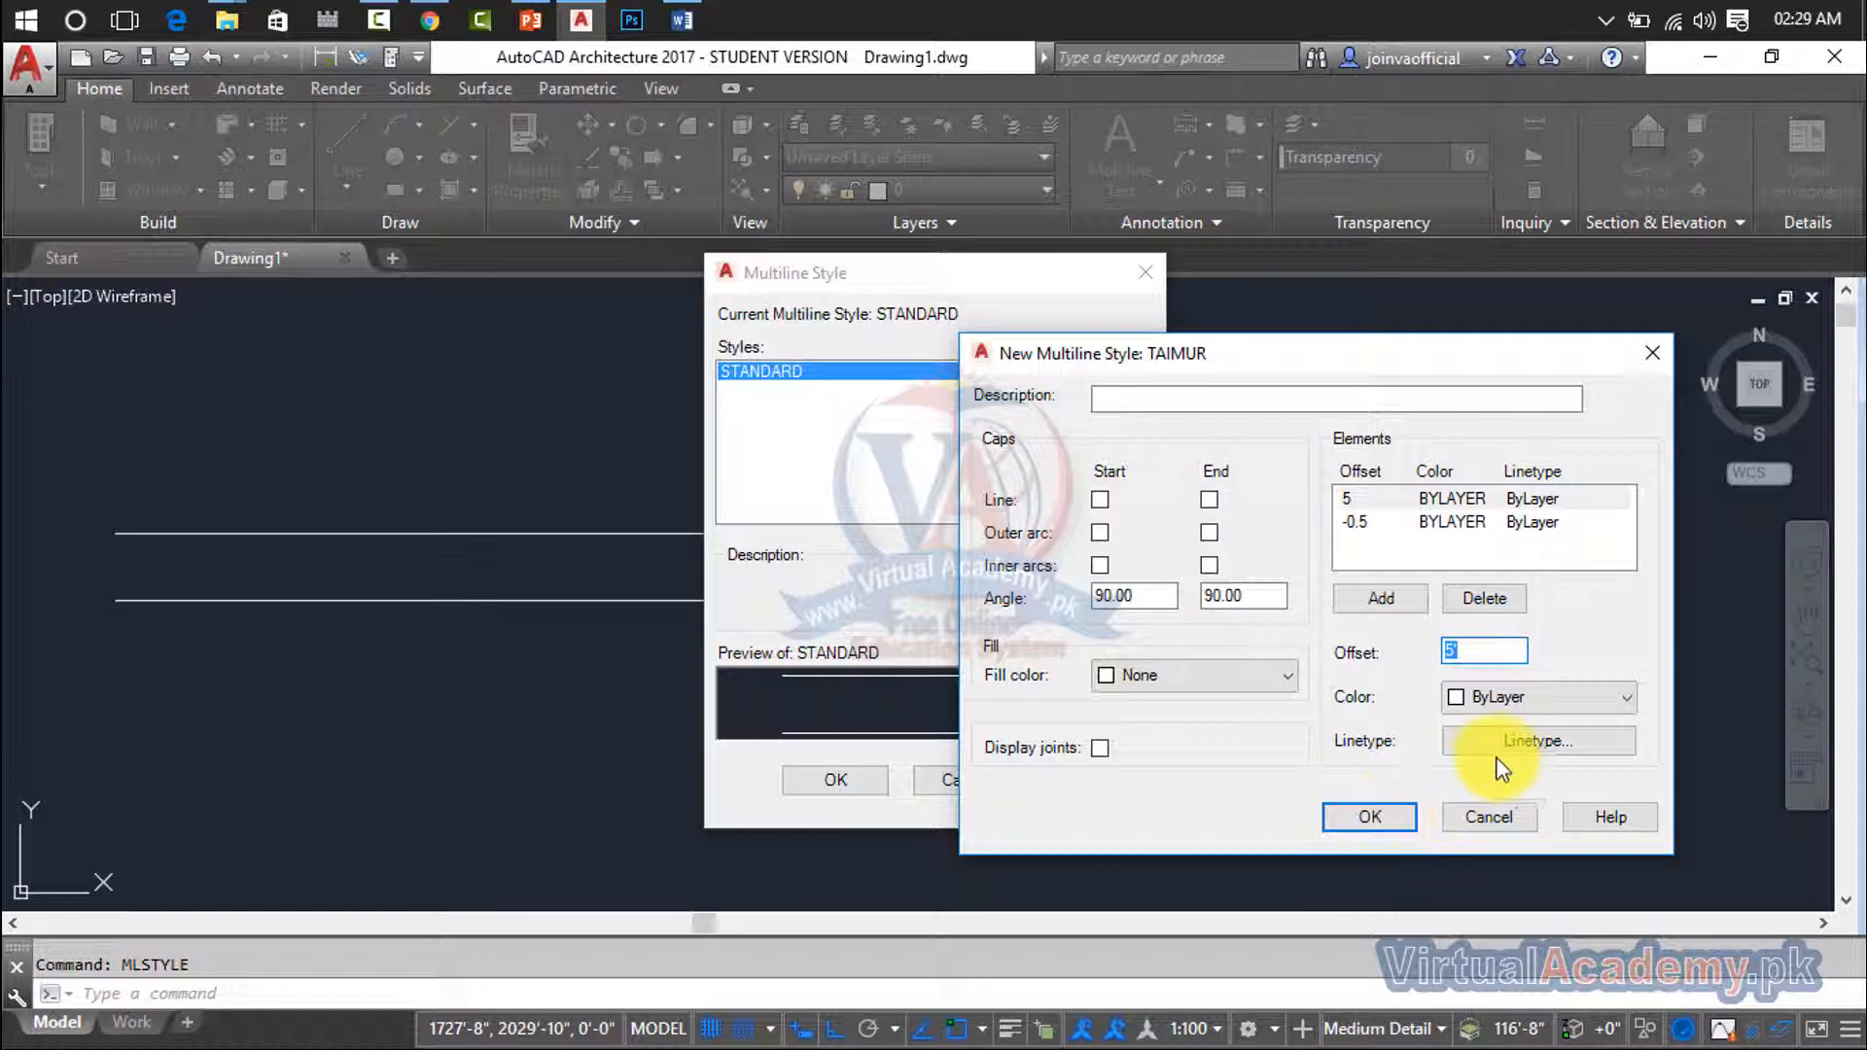
click(1513, 700)
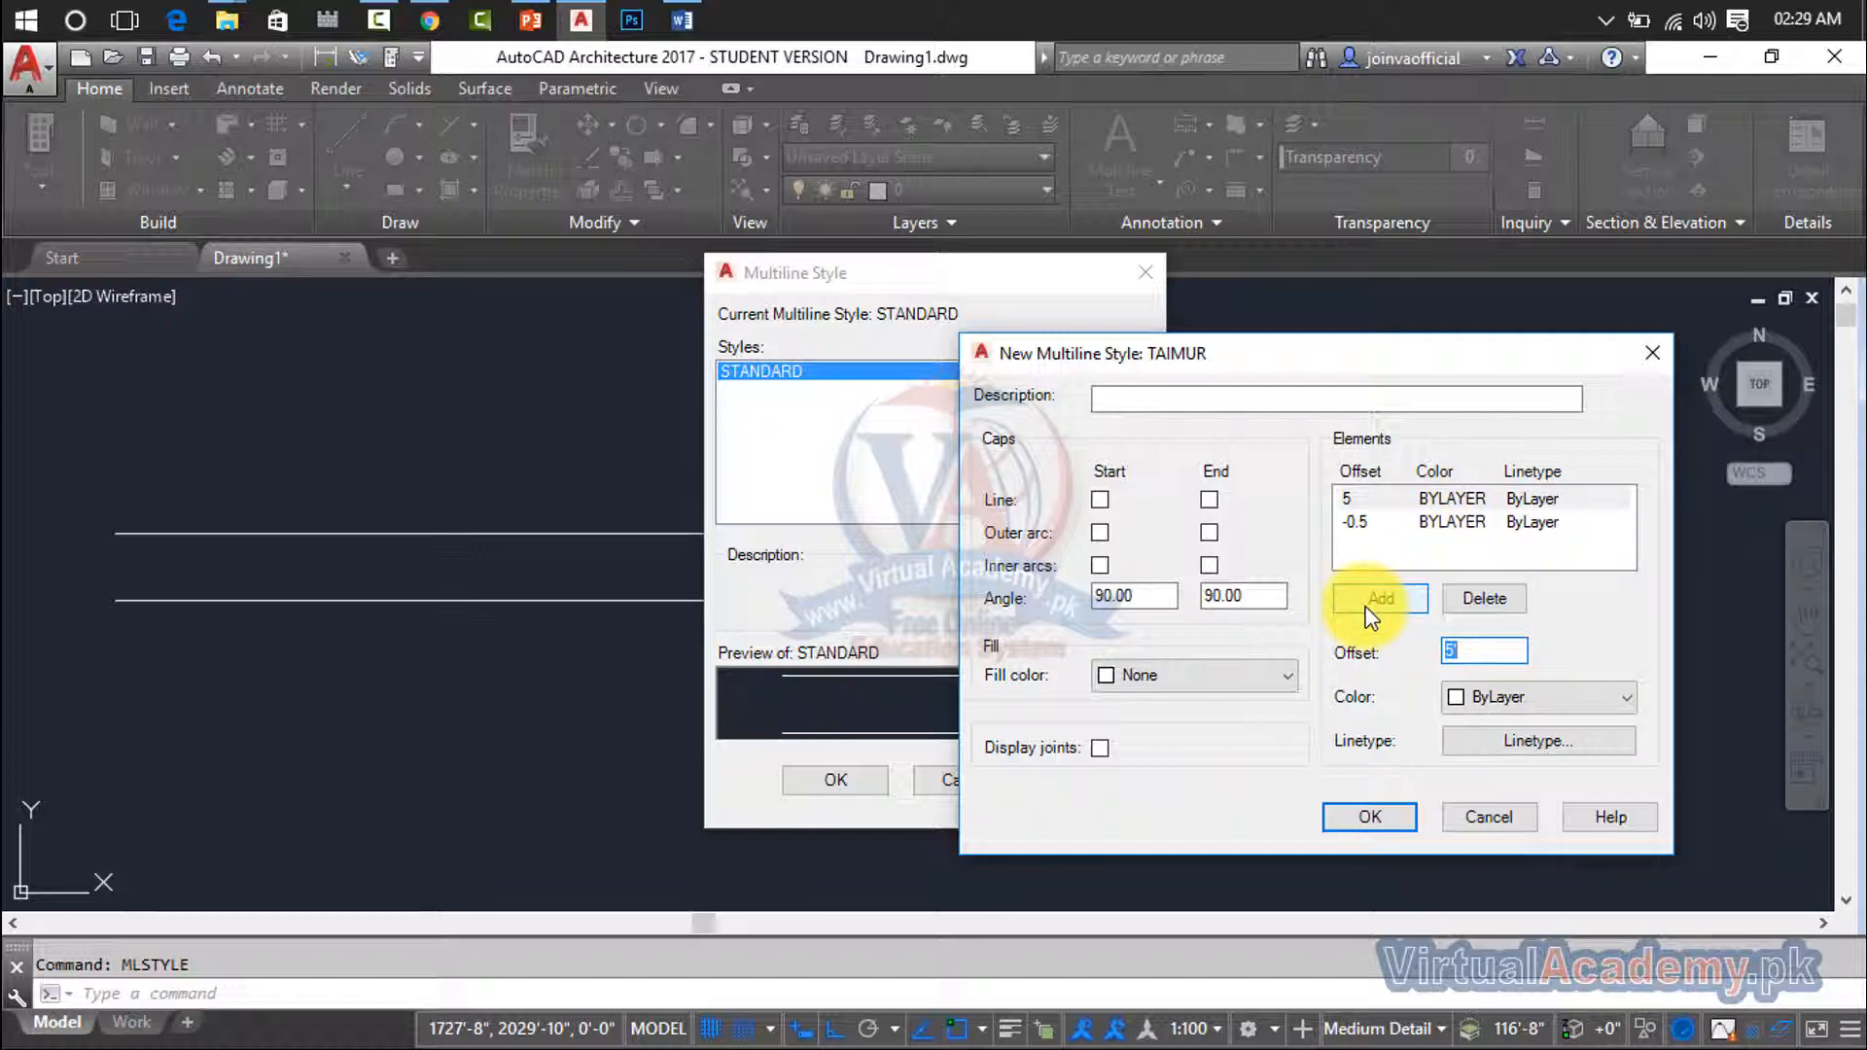
click(1398, 820)
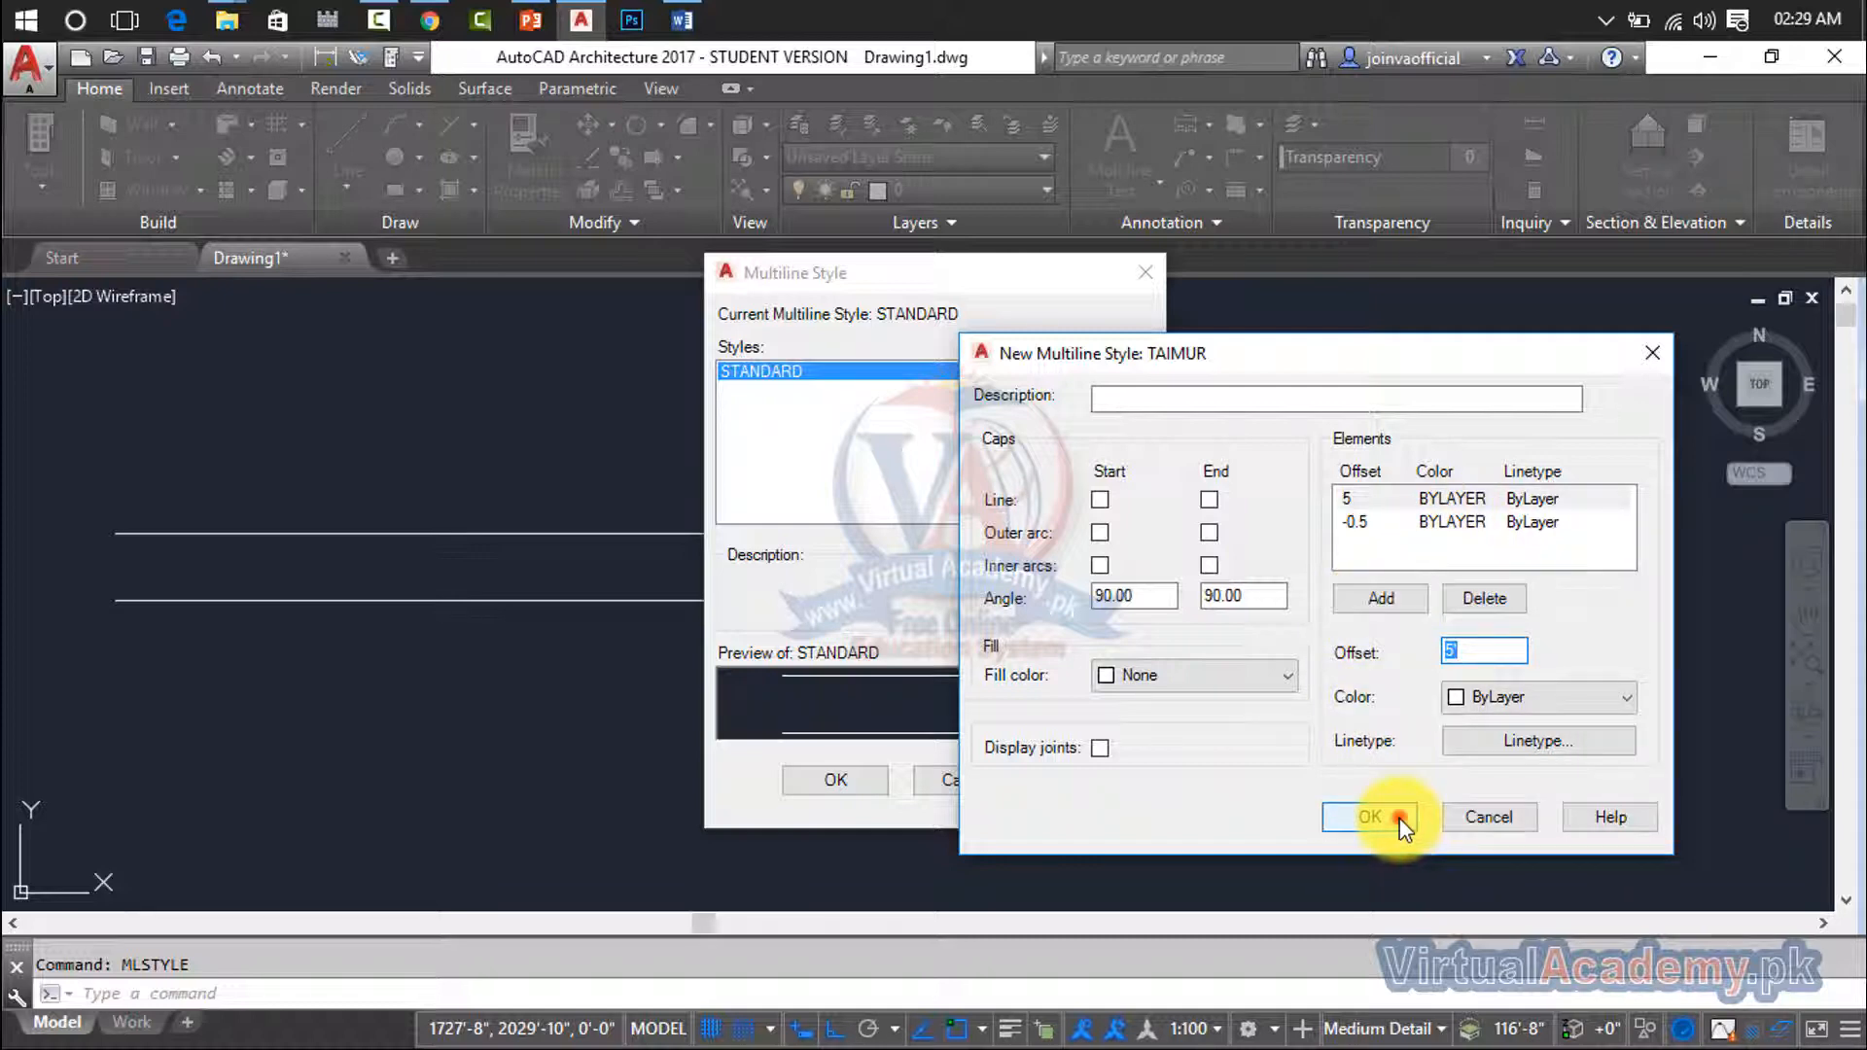
click(1651, 353)
- Create the new multiline style again from STANDARD, using the same first name as before
click(1089, 419)
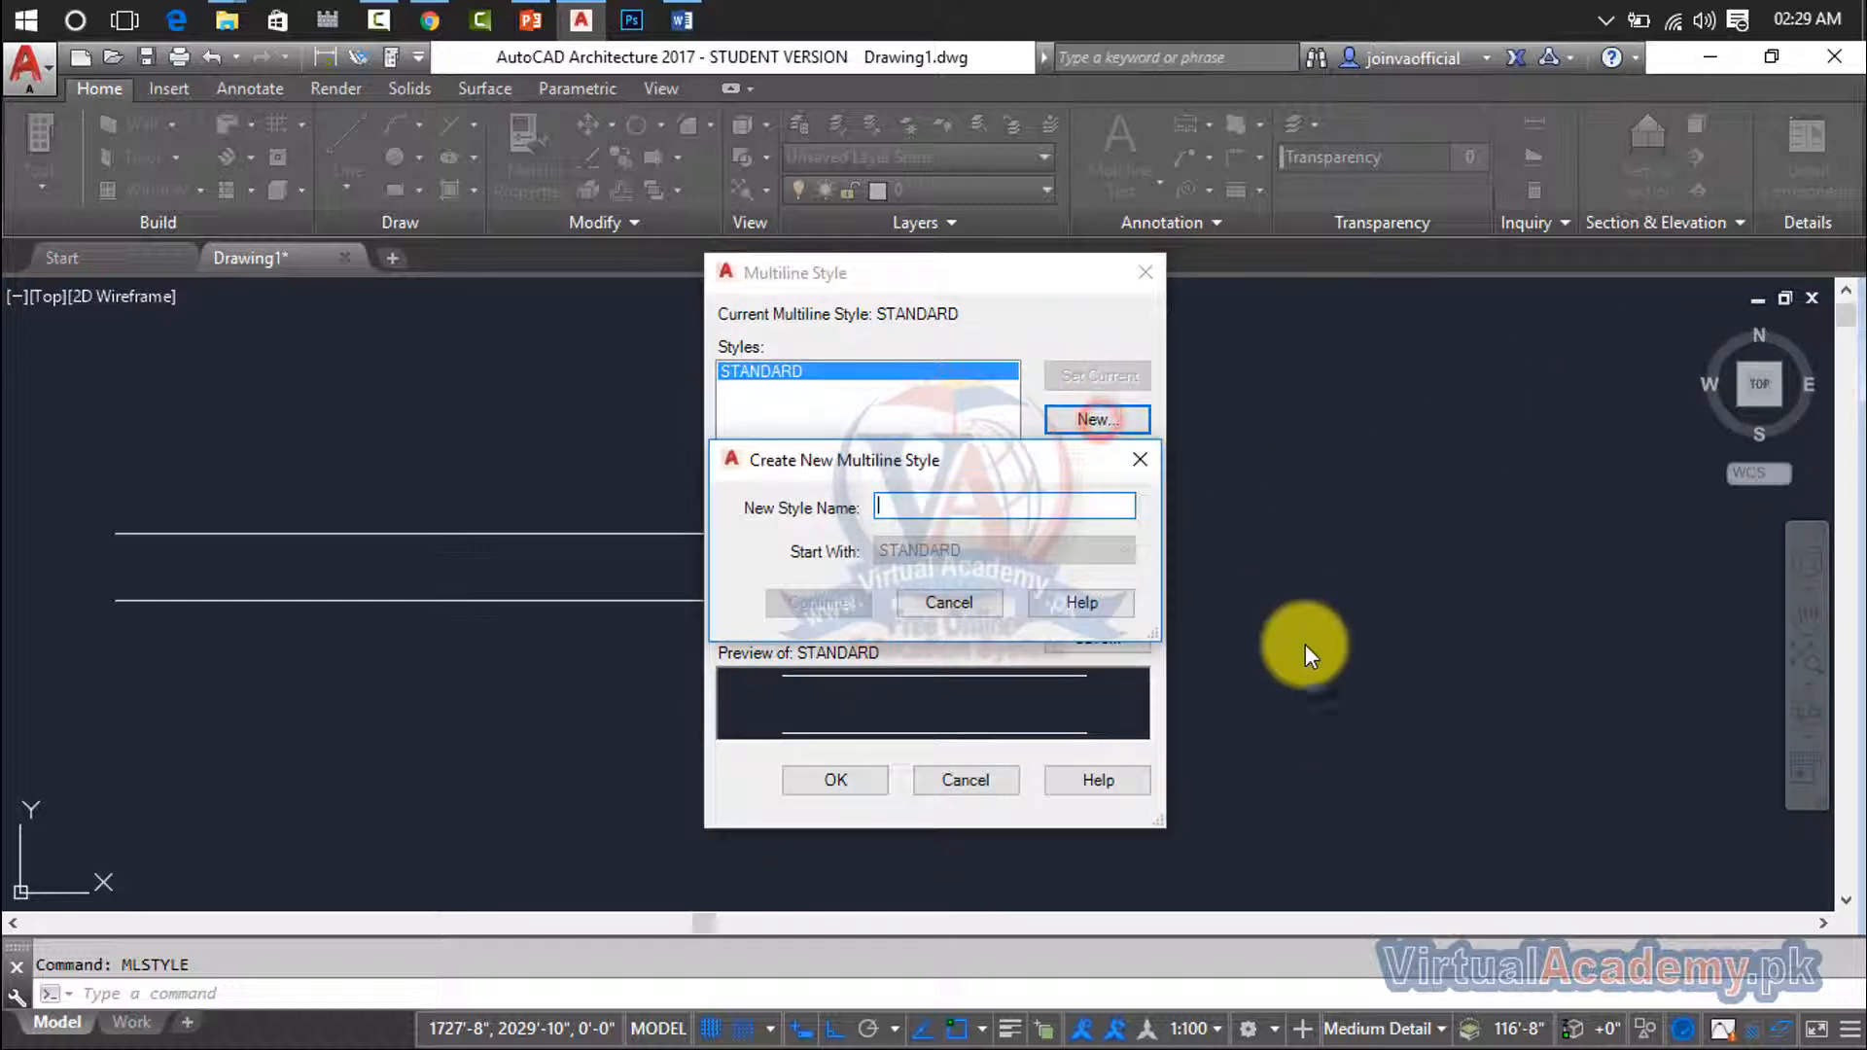
text(taimur)
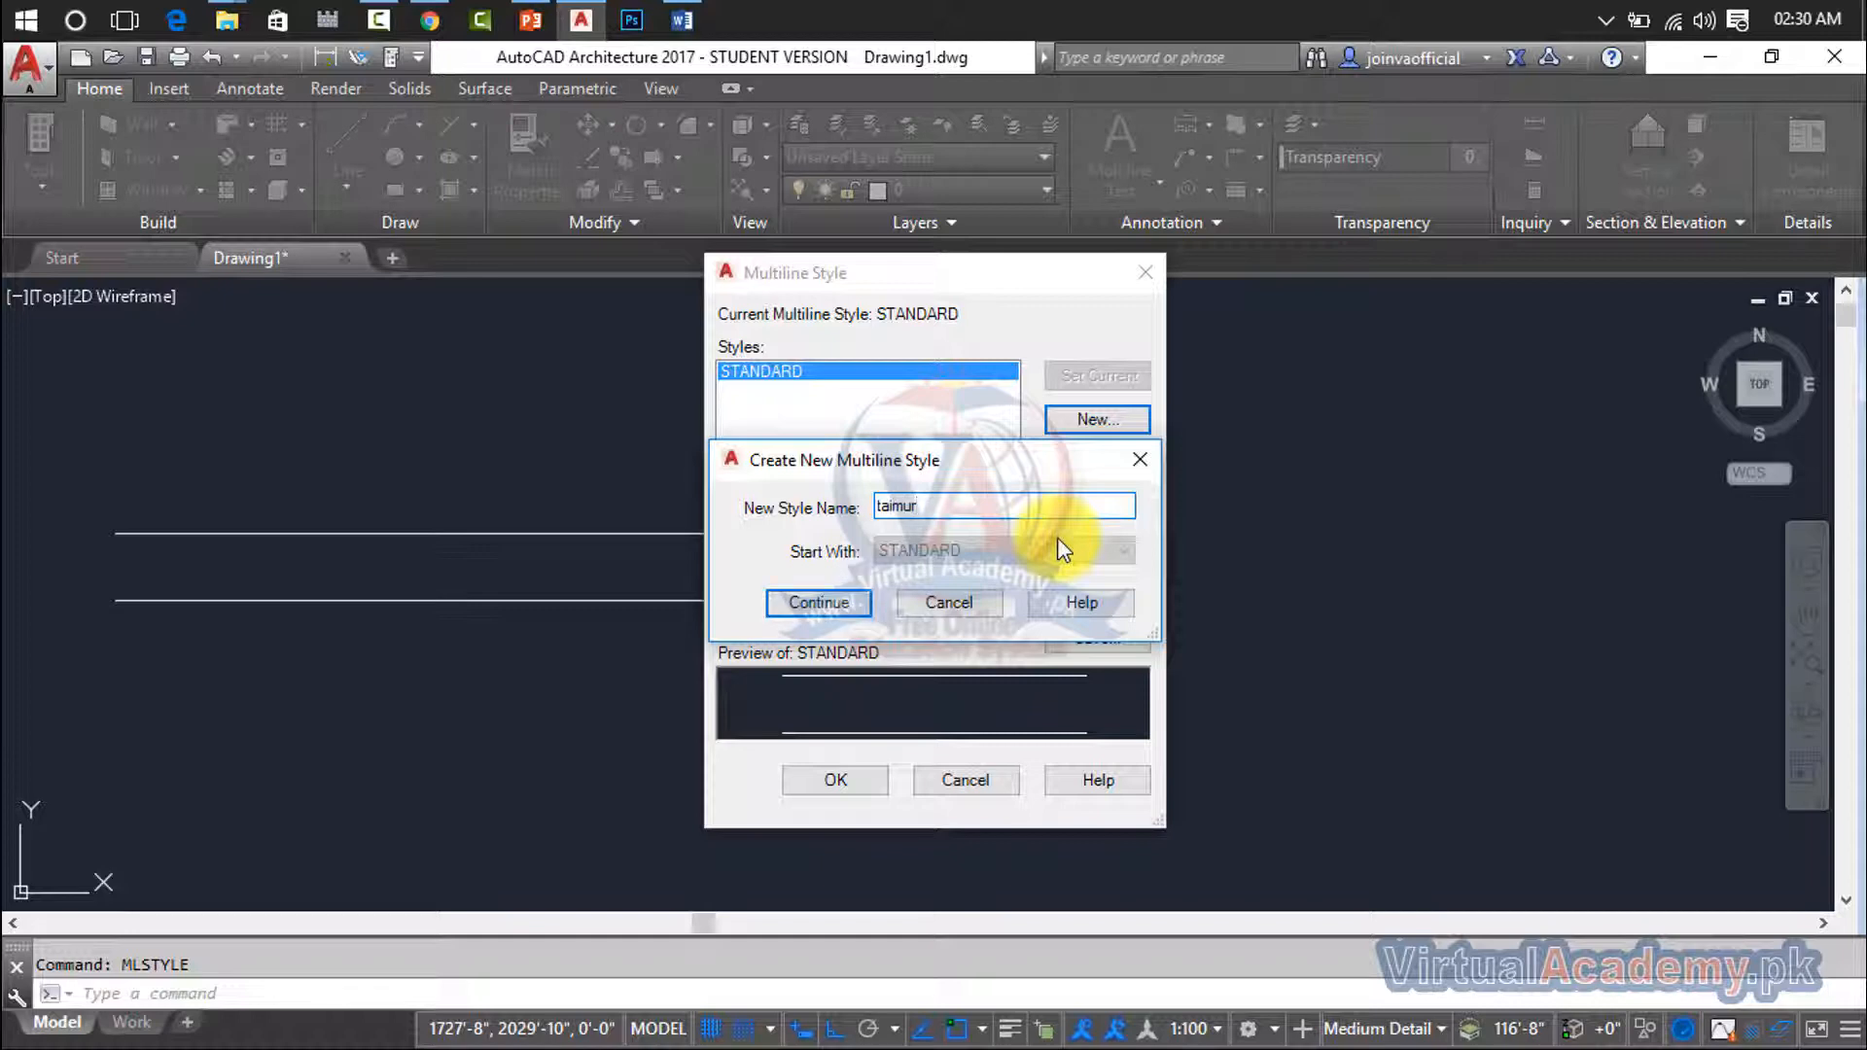
key(Return)
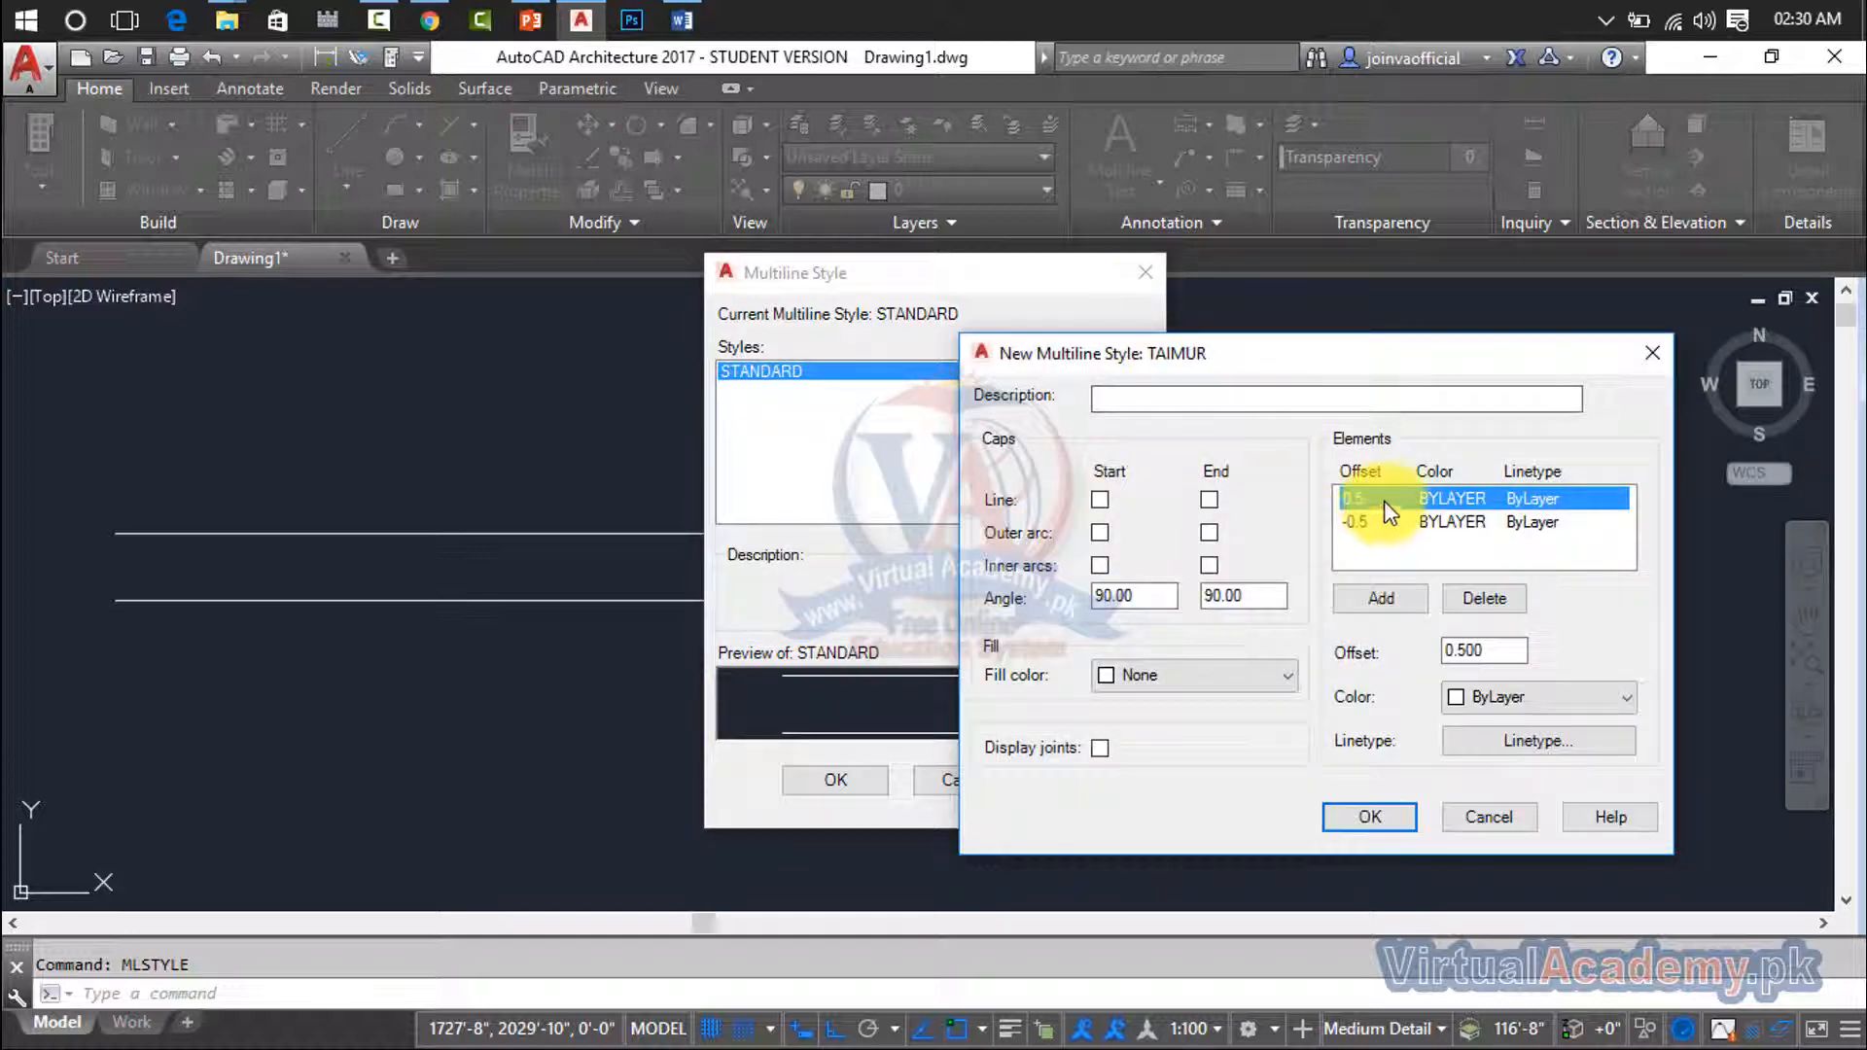
- Set the new multiline style's two element offsets to 1 and 0.5, and add a third element at offset 0
double_click(1481, 650)
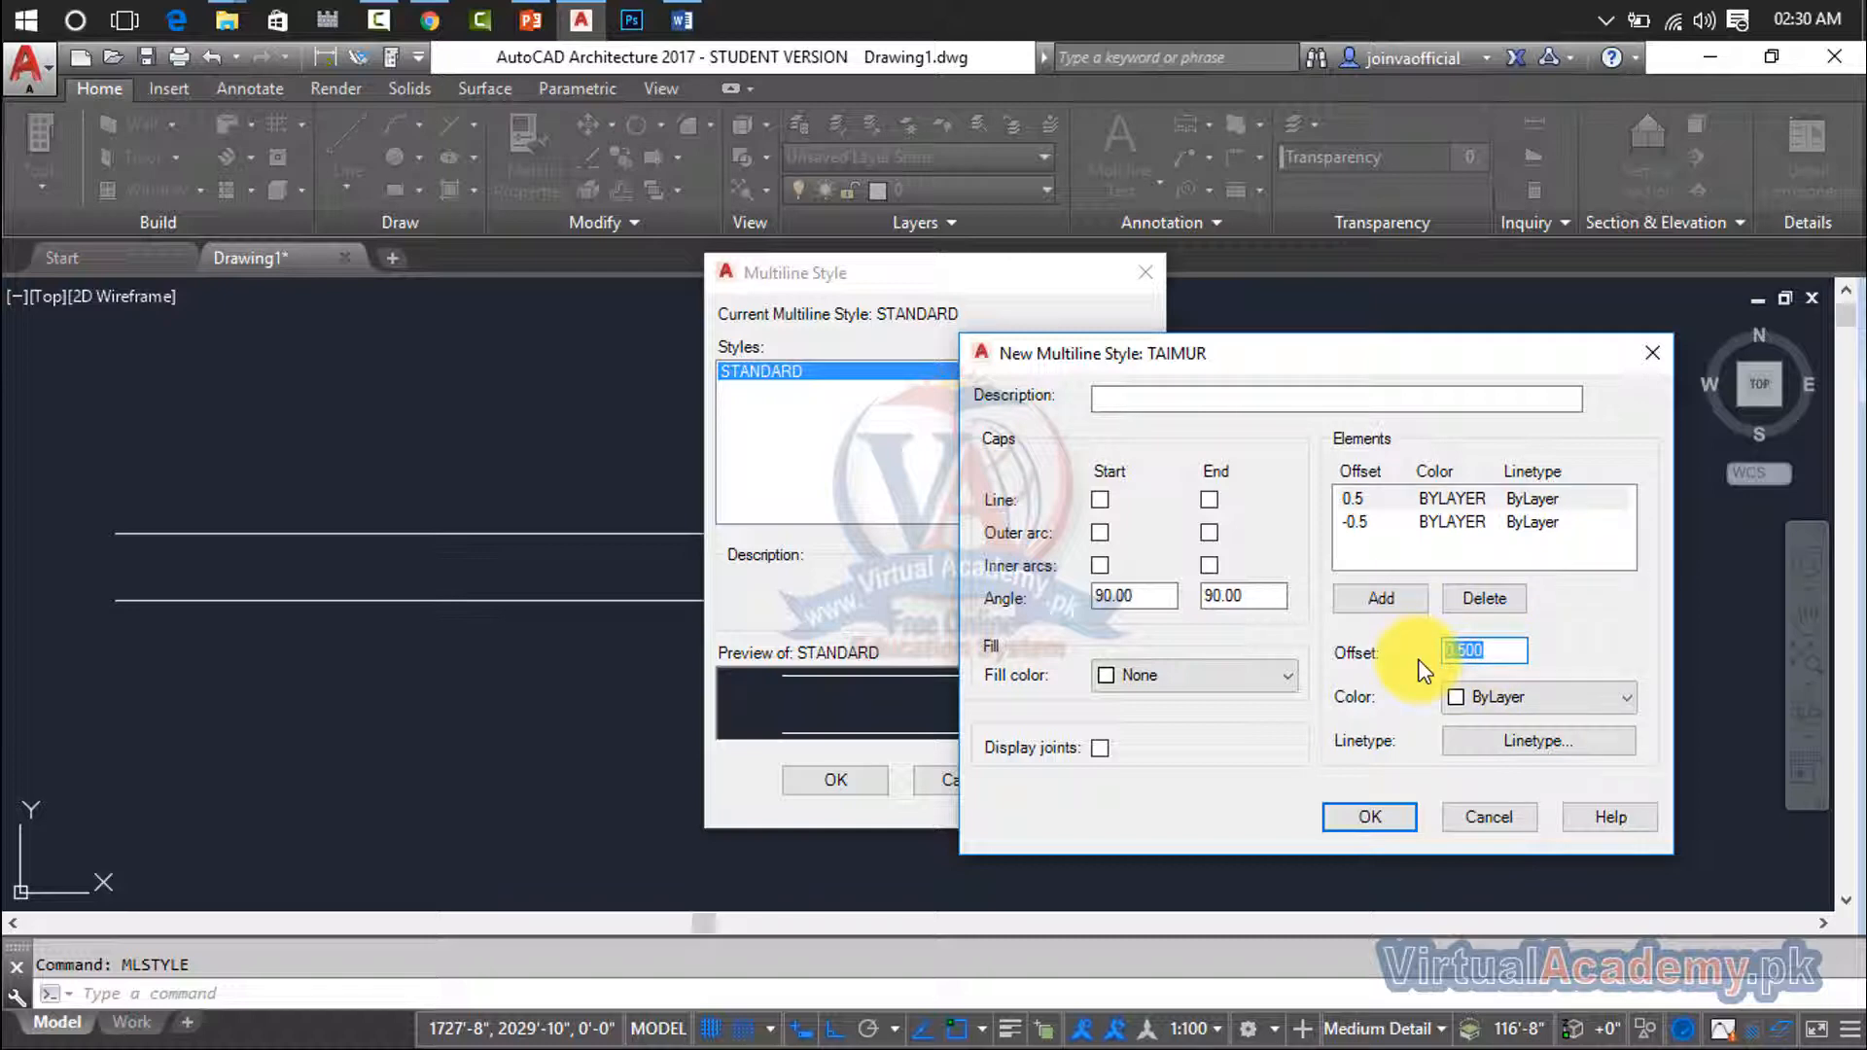
text(1)
click(1466, 528)
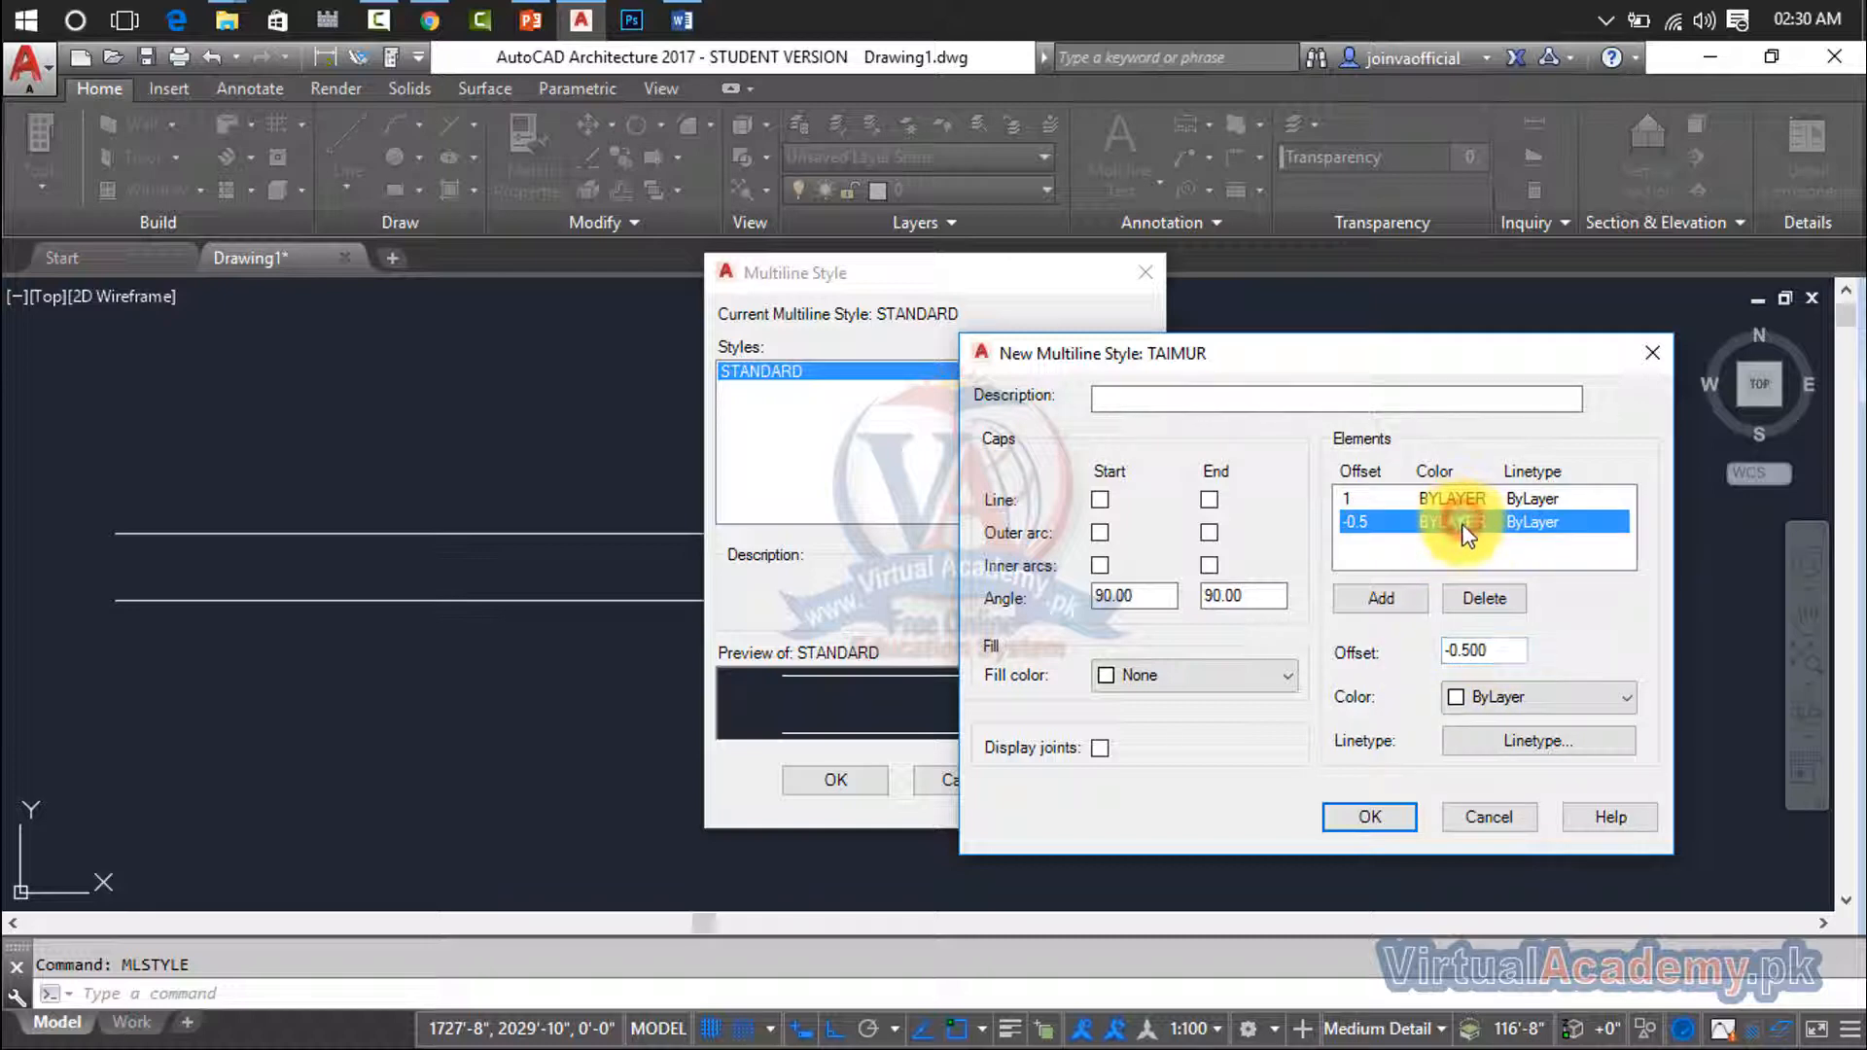
double_click(1507, 650)
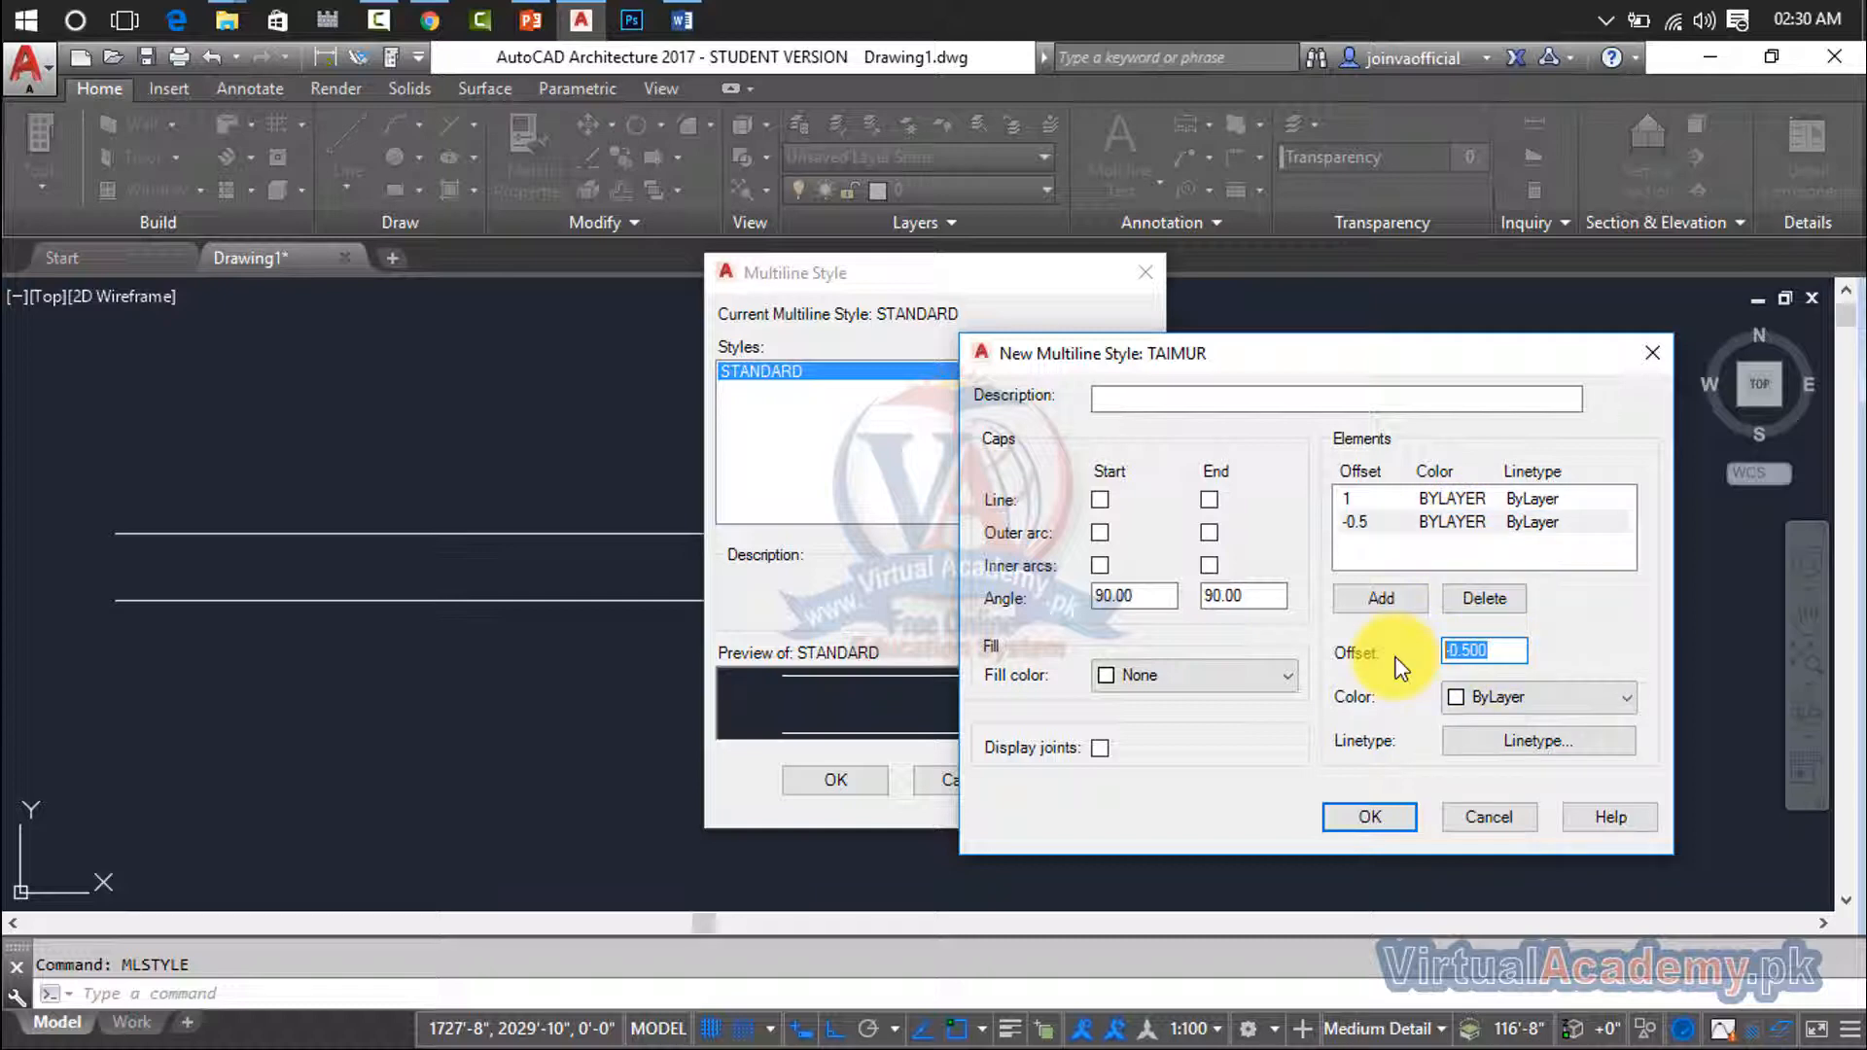
text(.5)
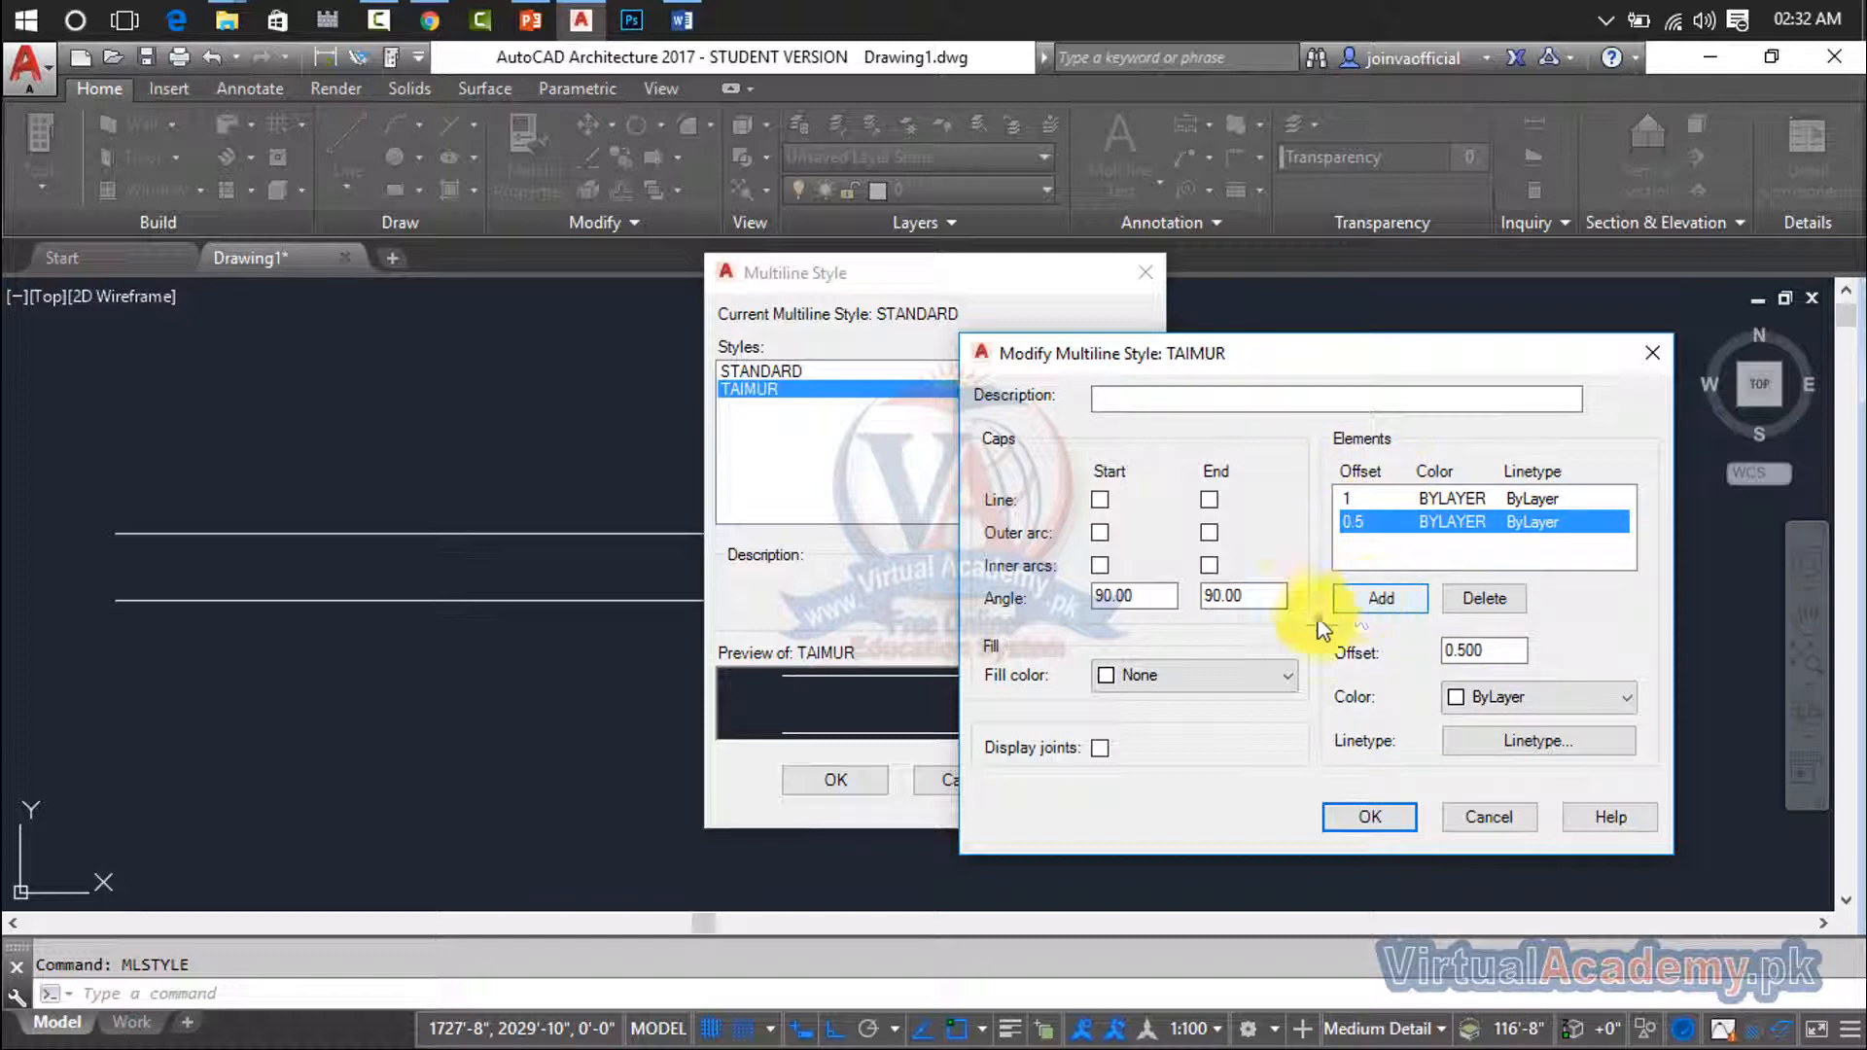
click(1377, 597)
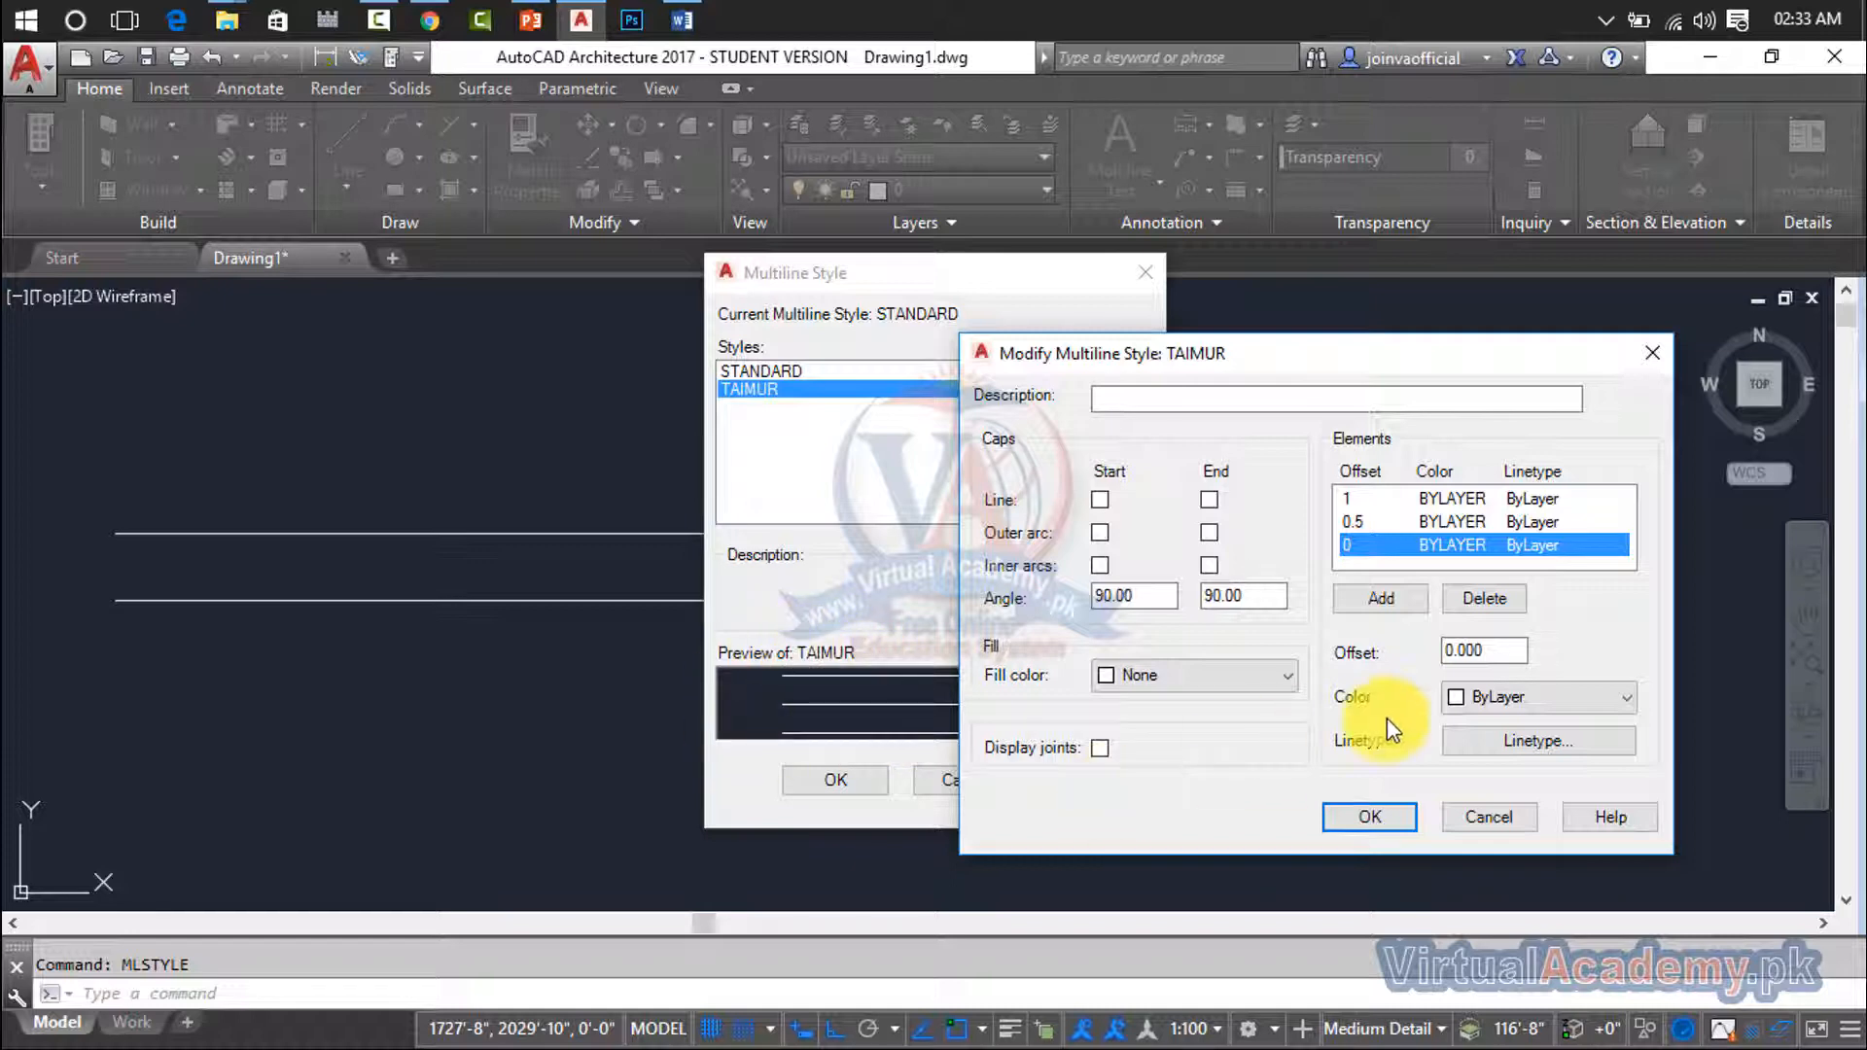
- Color the elements at offsets 0 and 1 red and the element at offset 0.5 yellow, previewing the style
drag(1360, 363, 1616, 330)
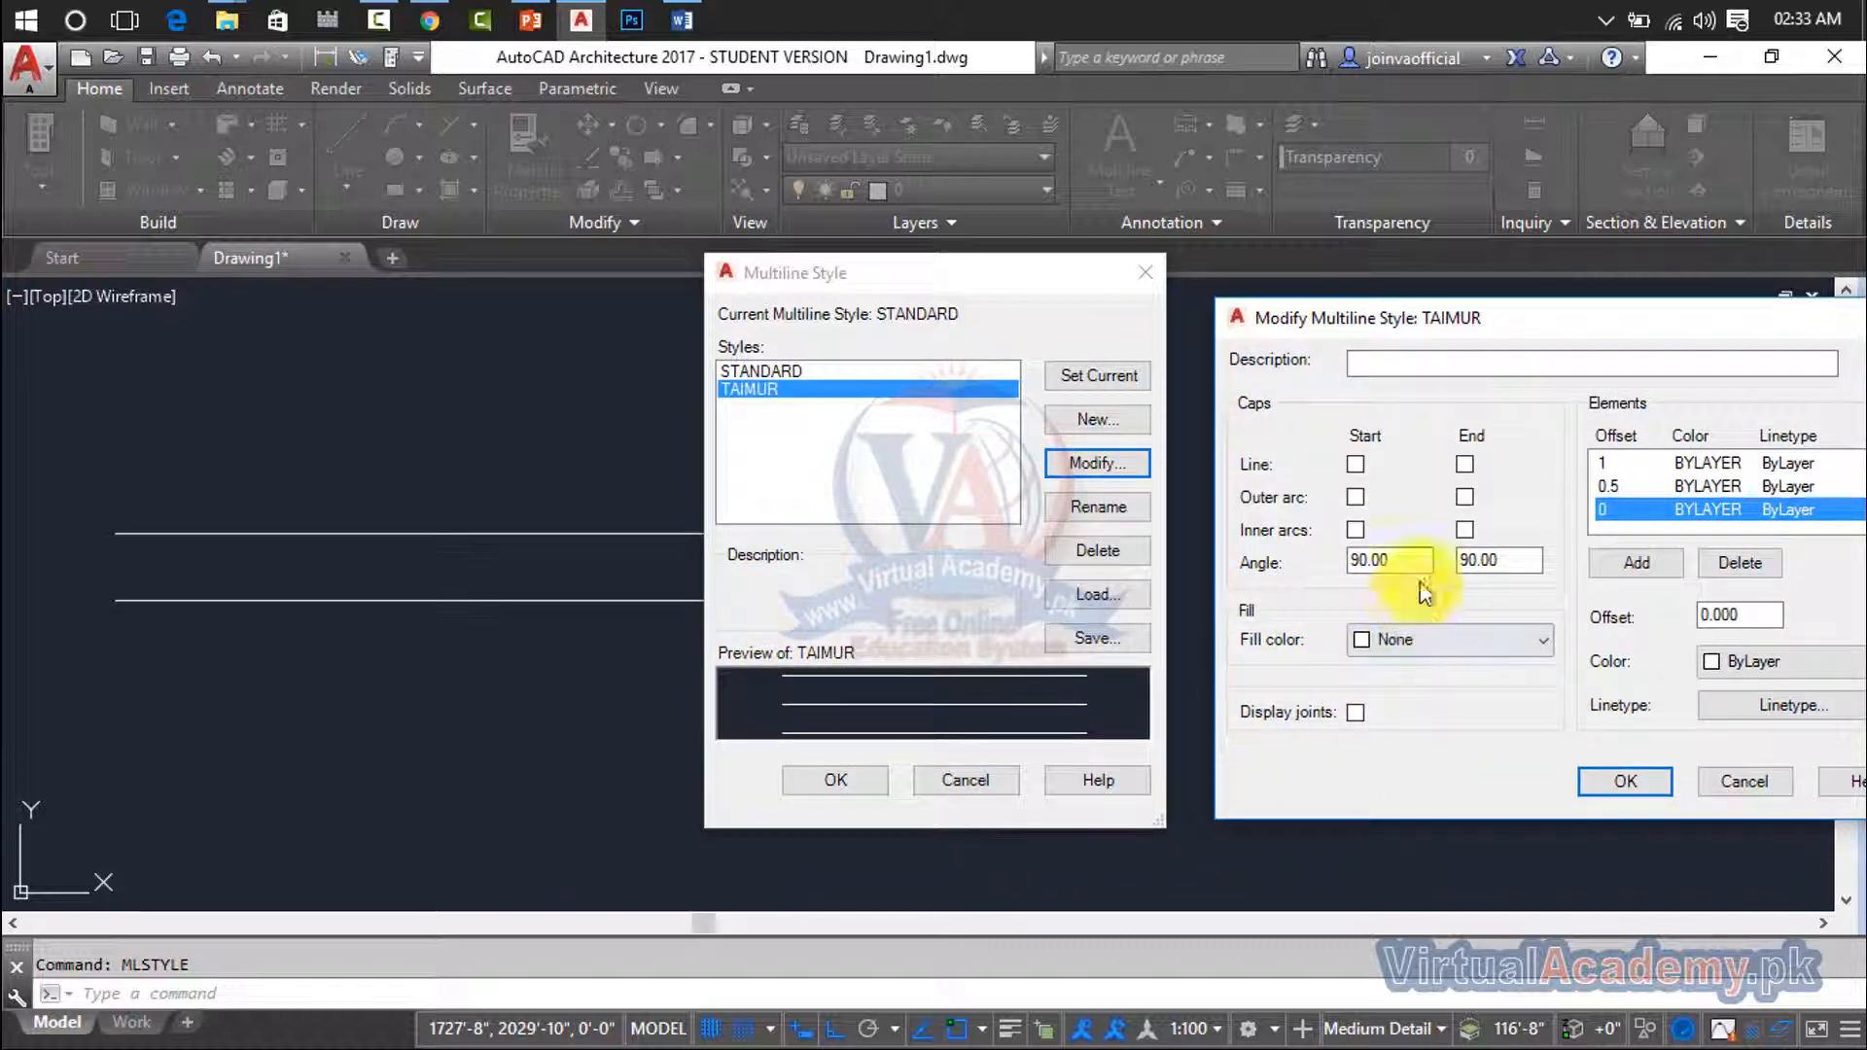
drag(1663, 329, 1552, 261)
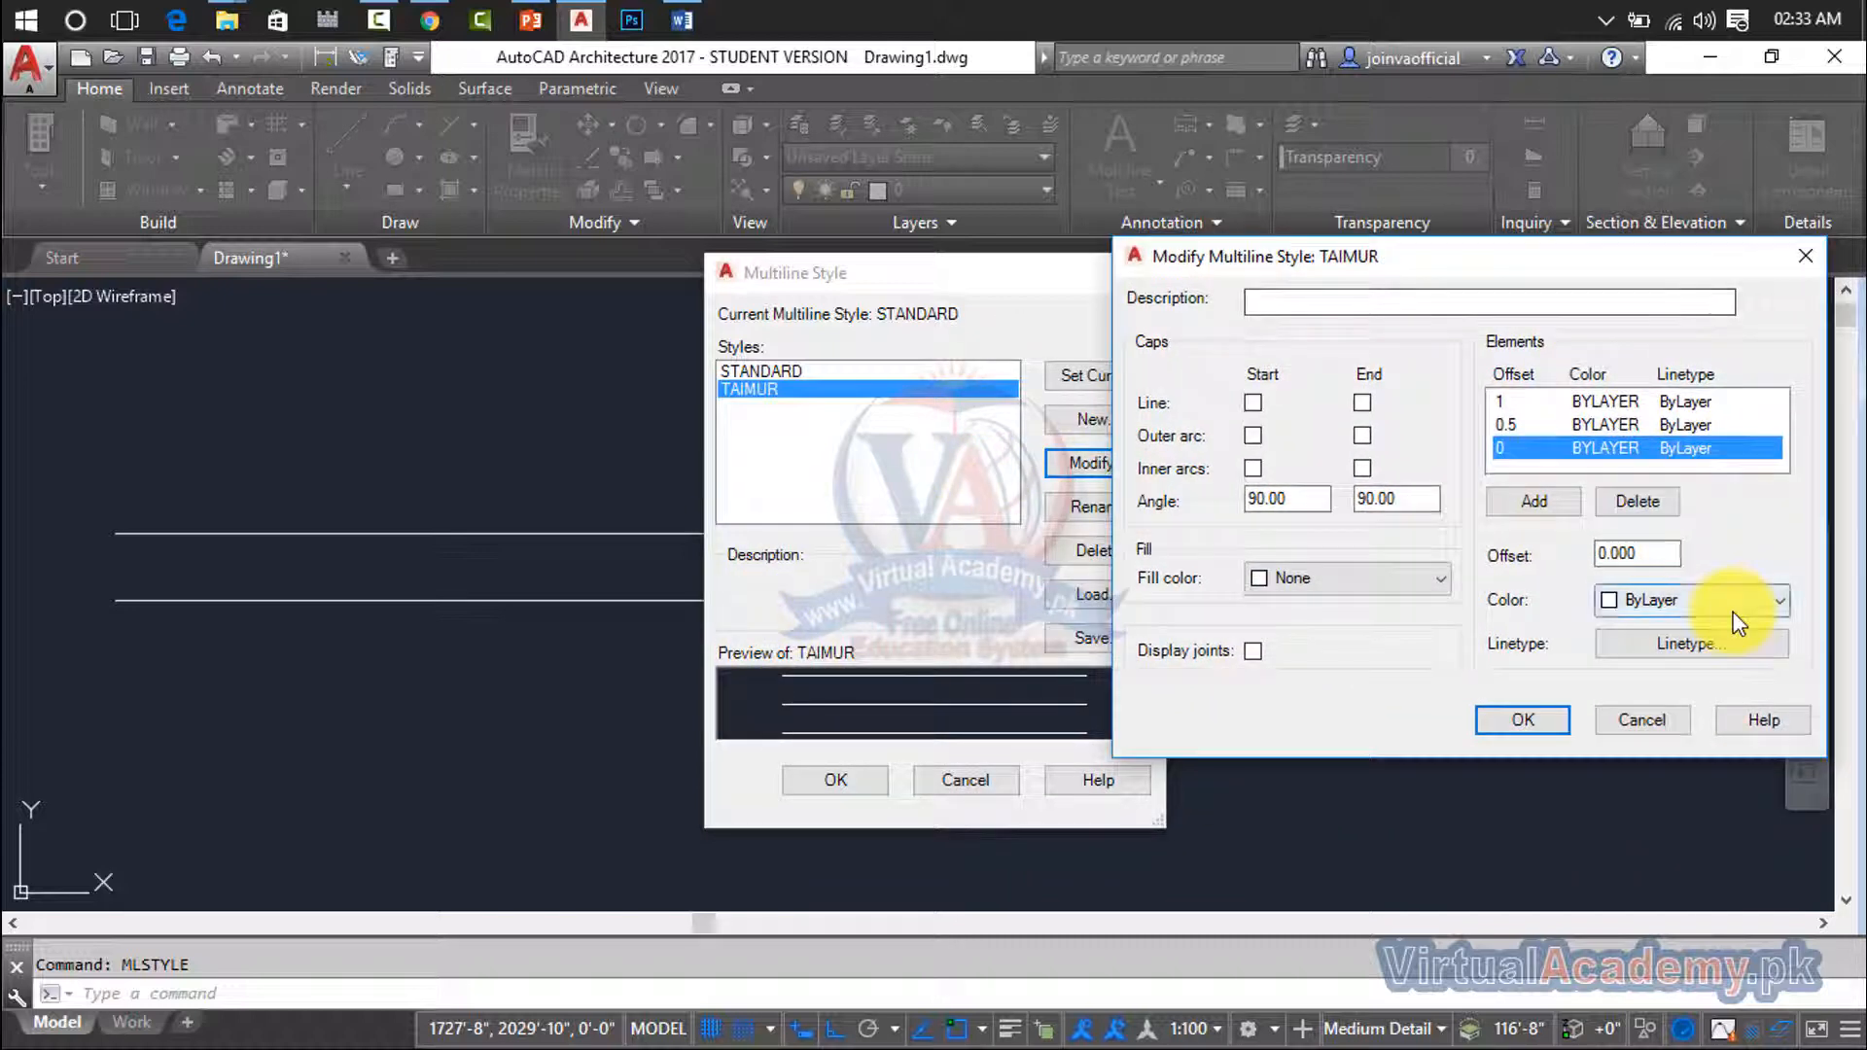
click(1711, 601)
click(1648, 674)
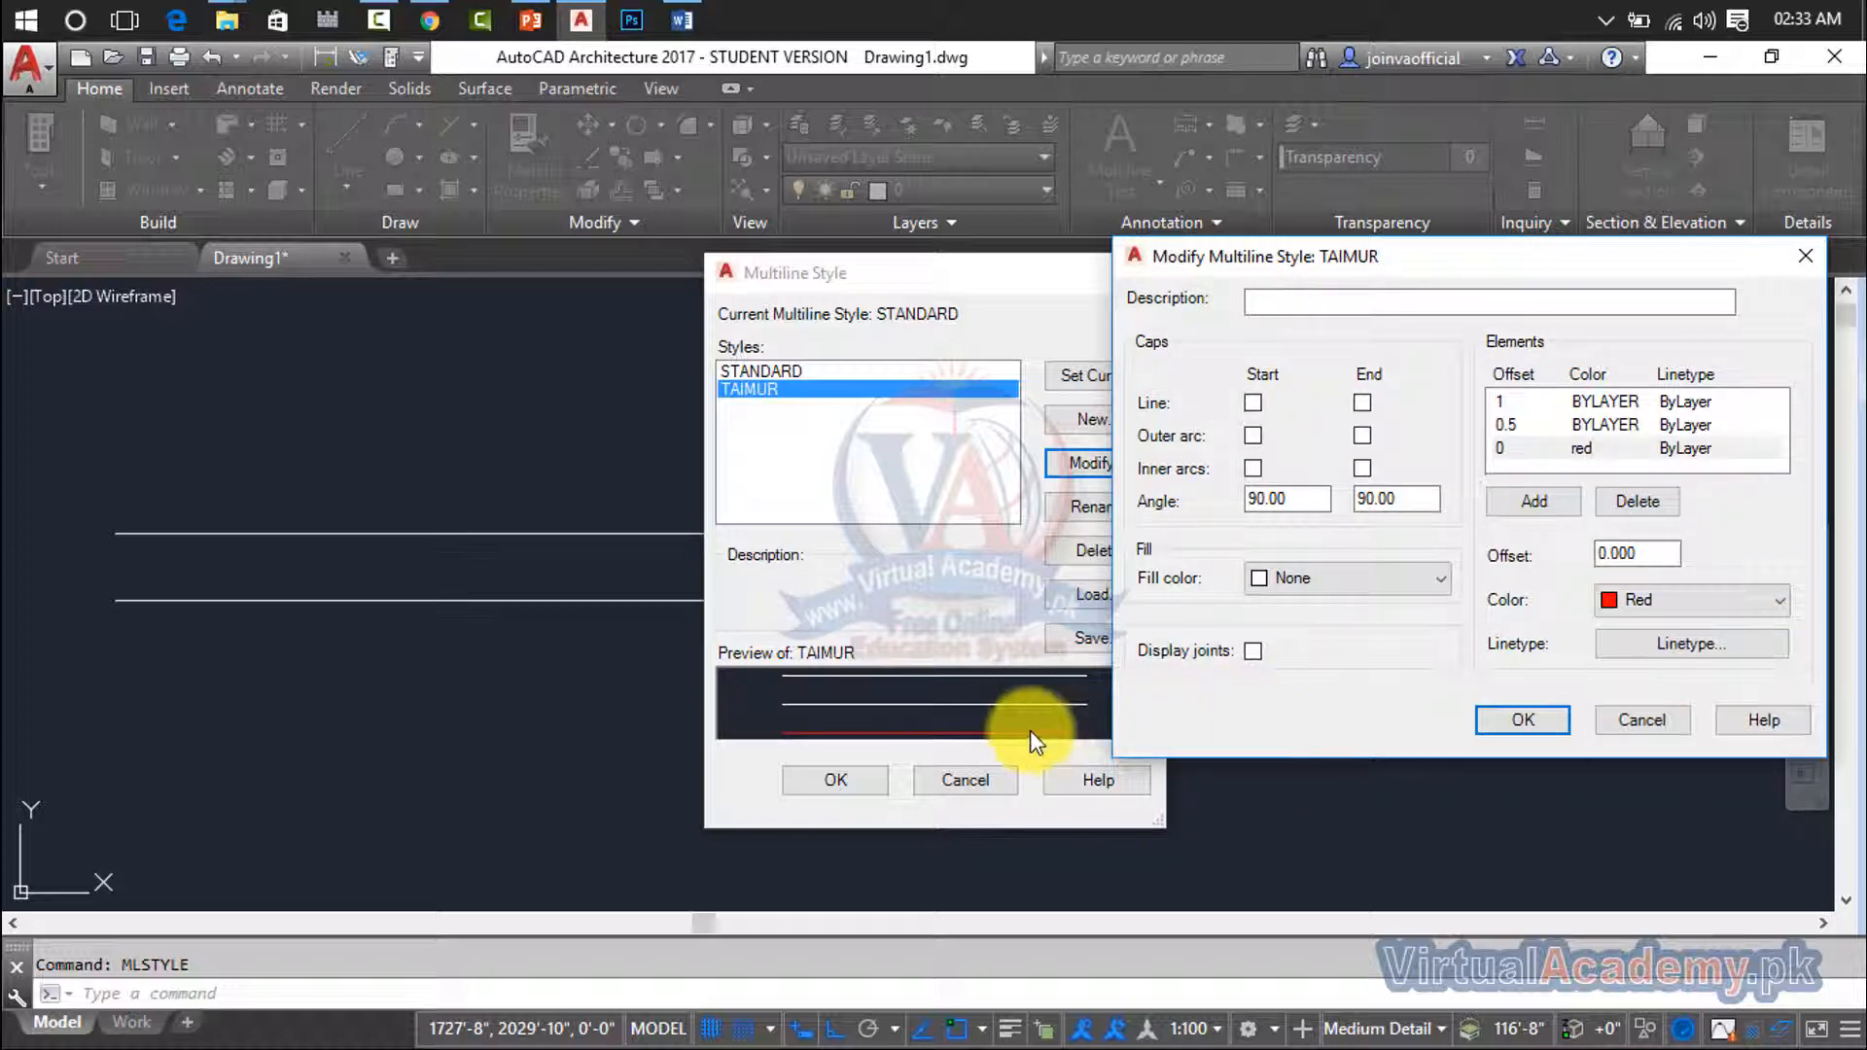
click(1643, 425)
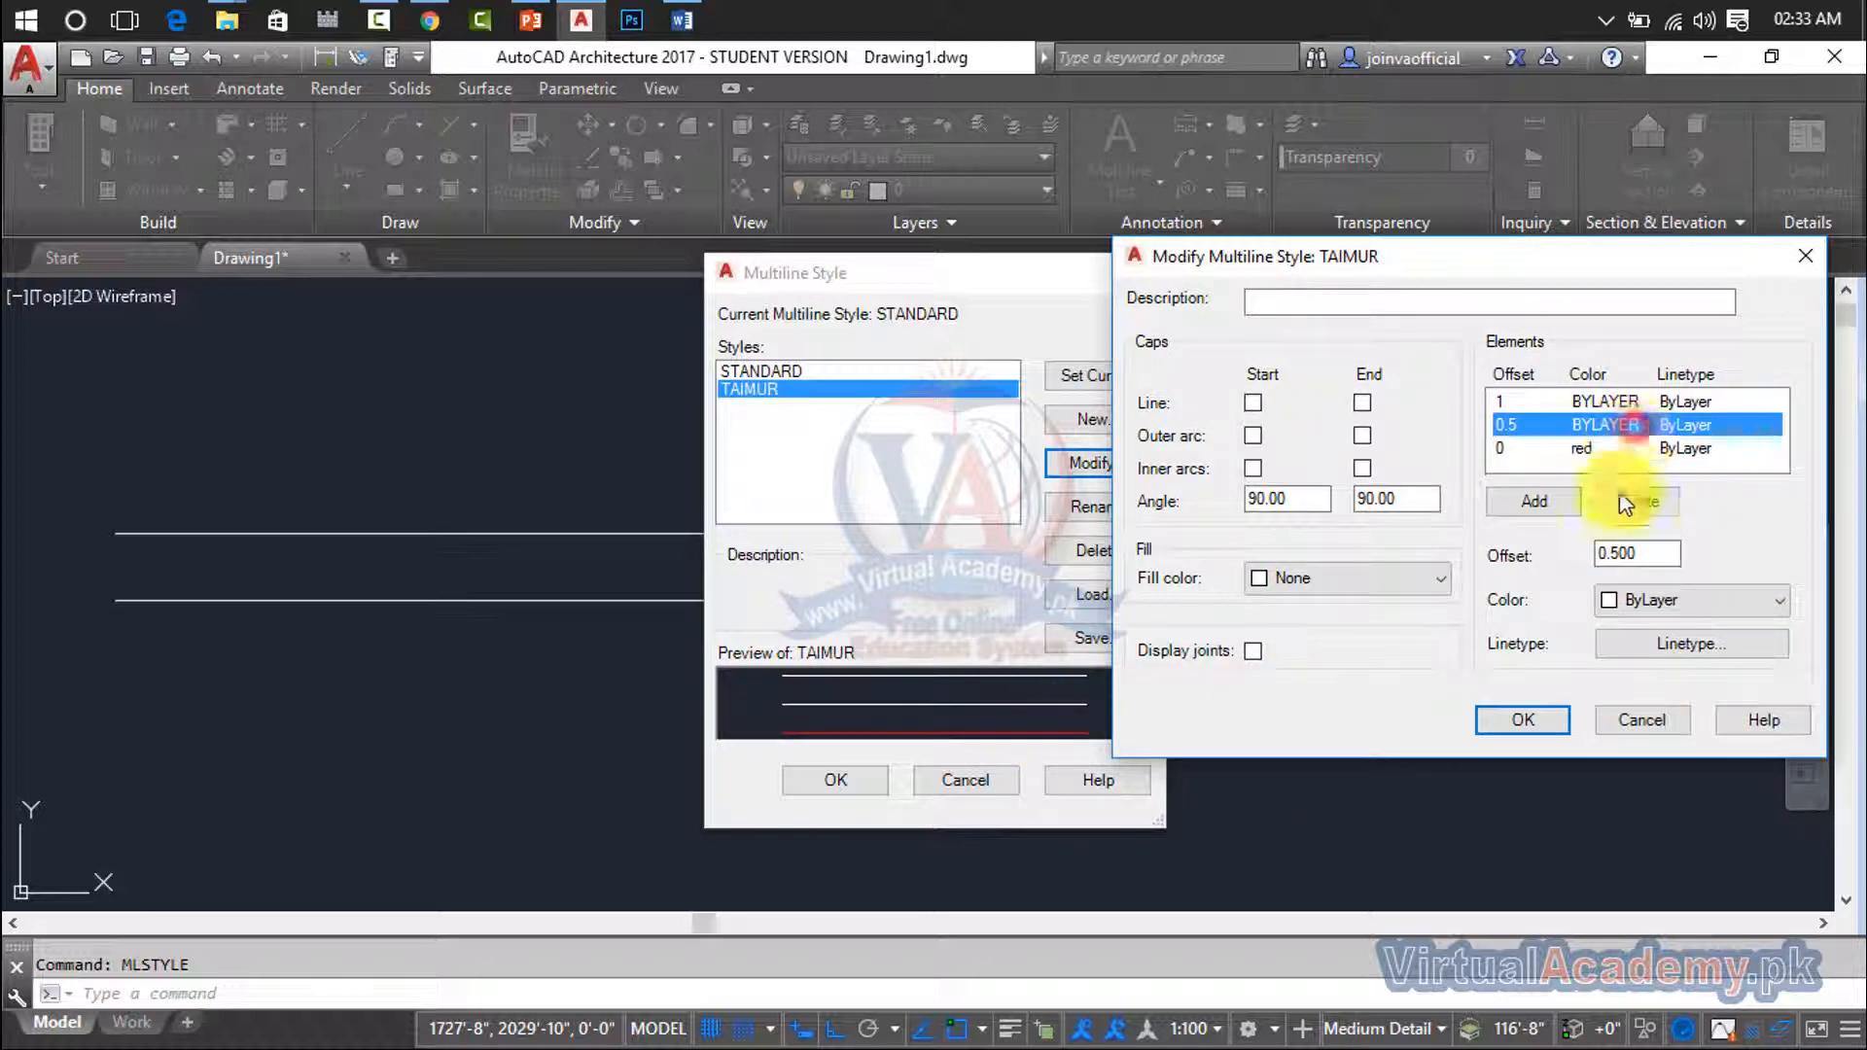
click(1643, 597)
click(1643, 695)
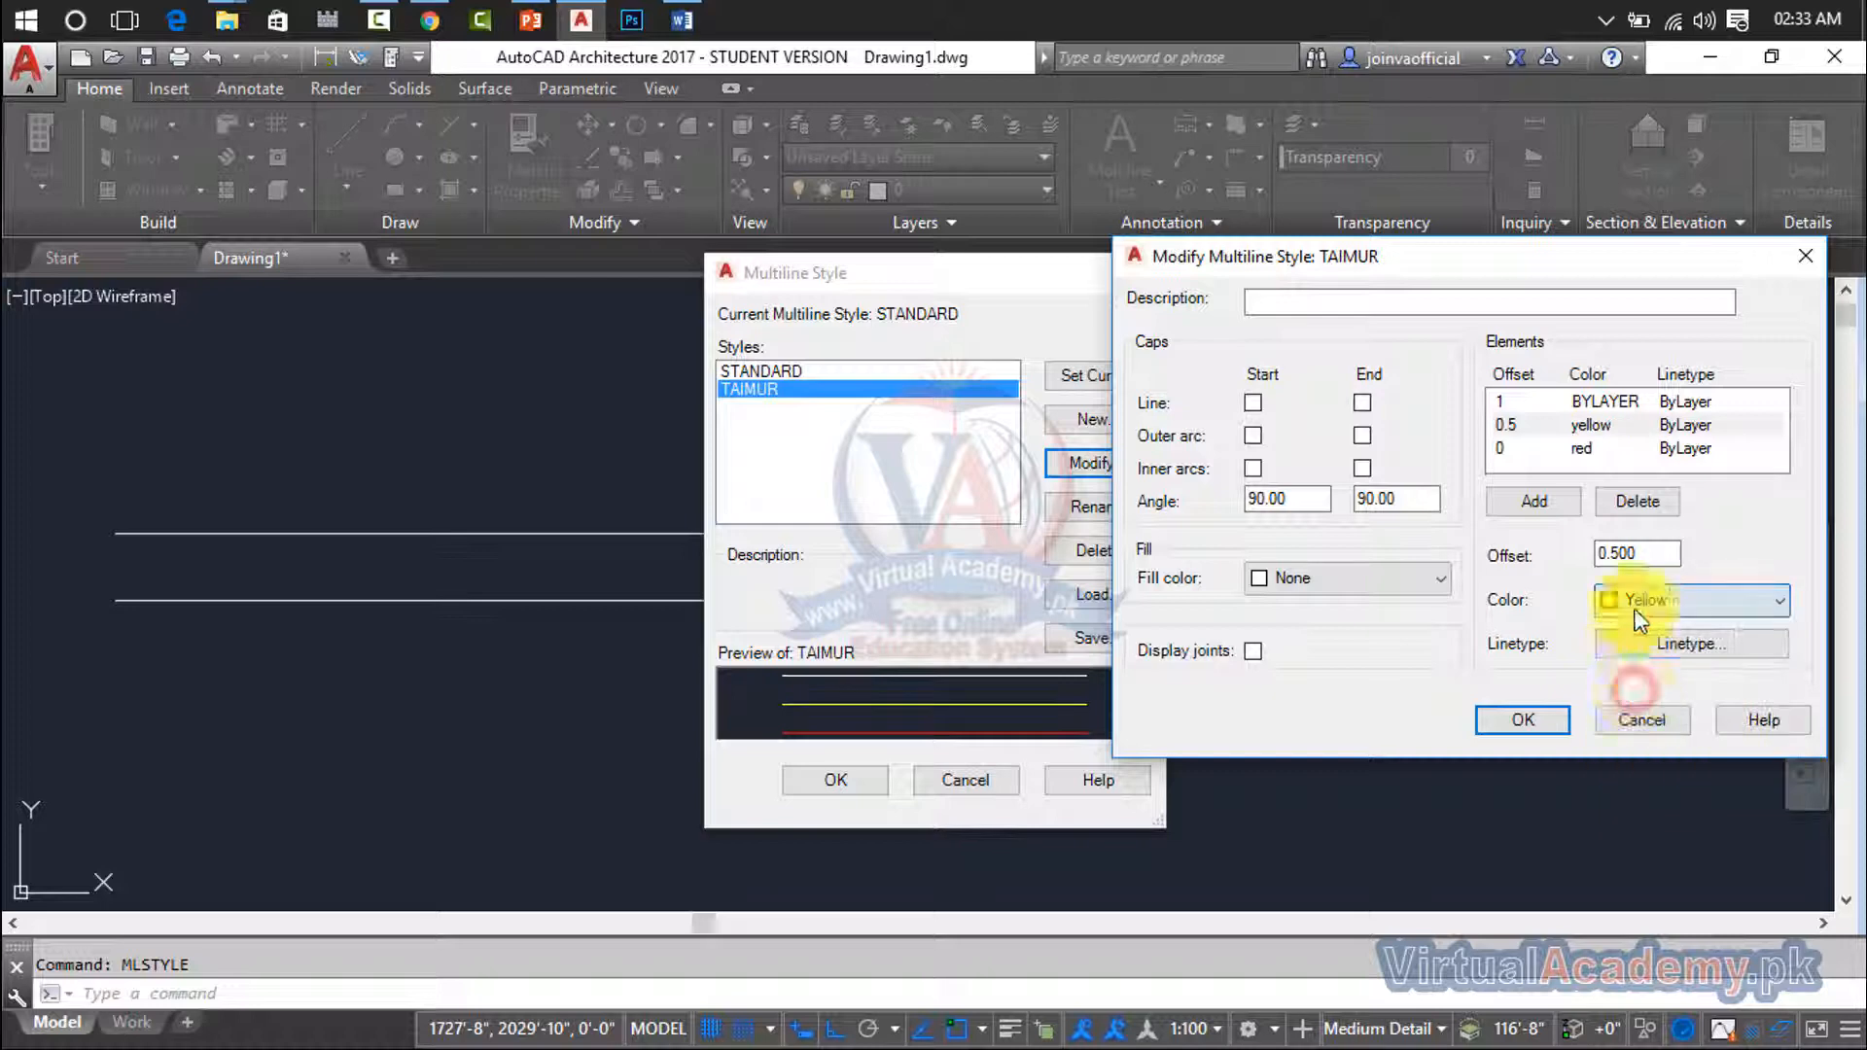
click(1609, 401)
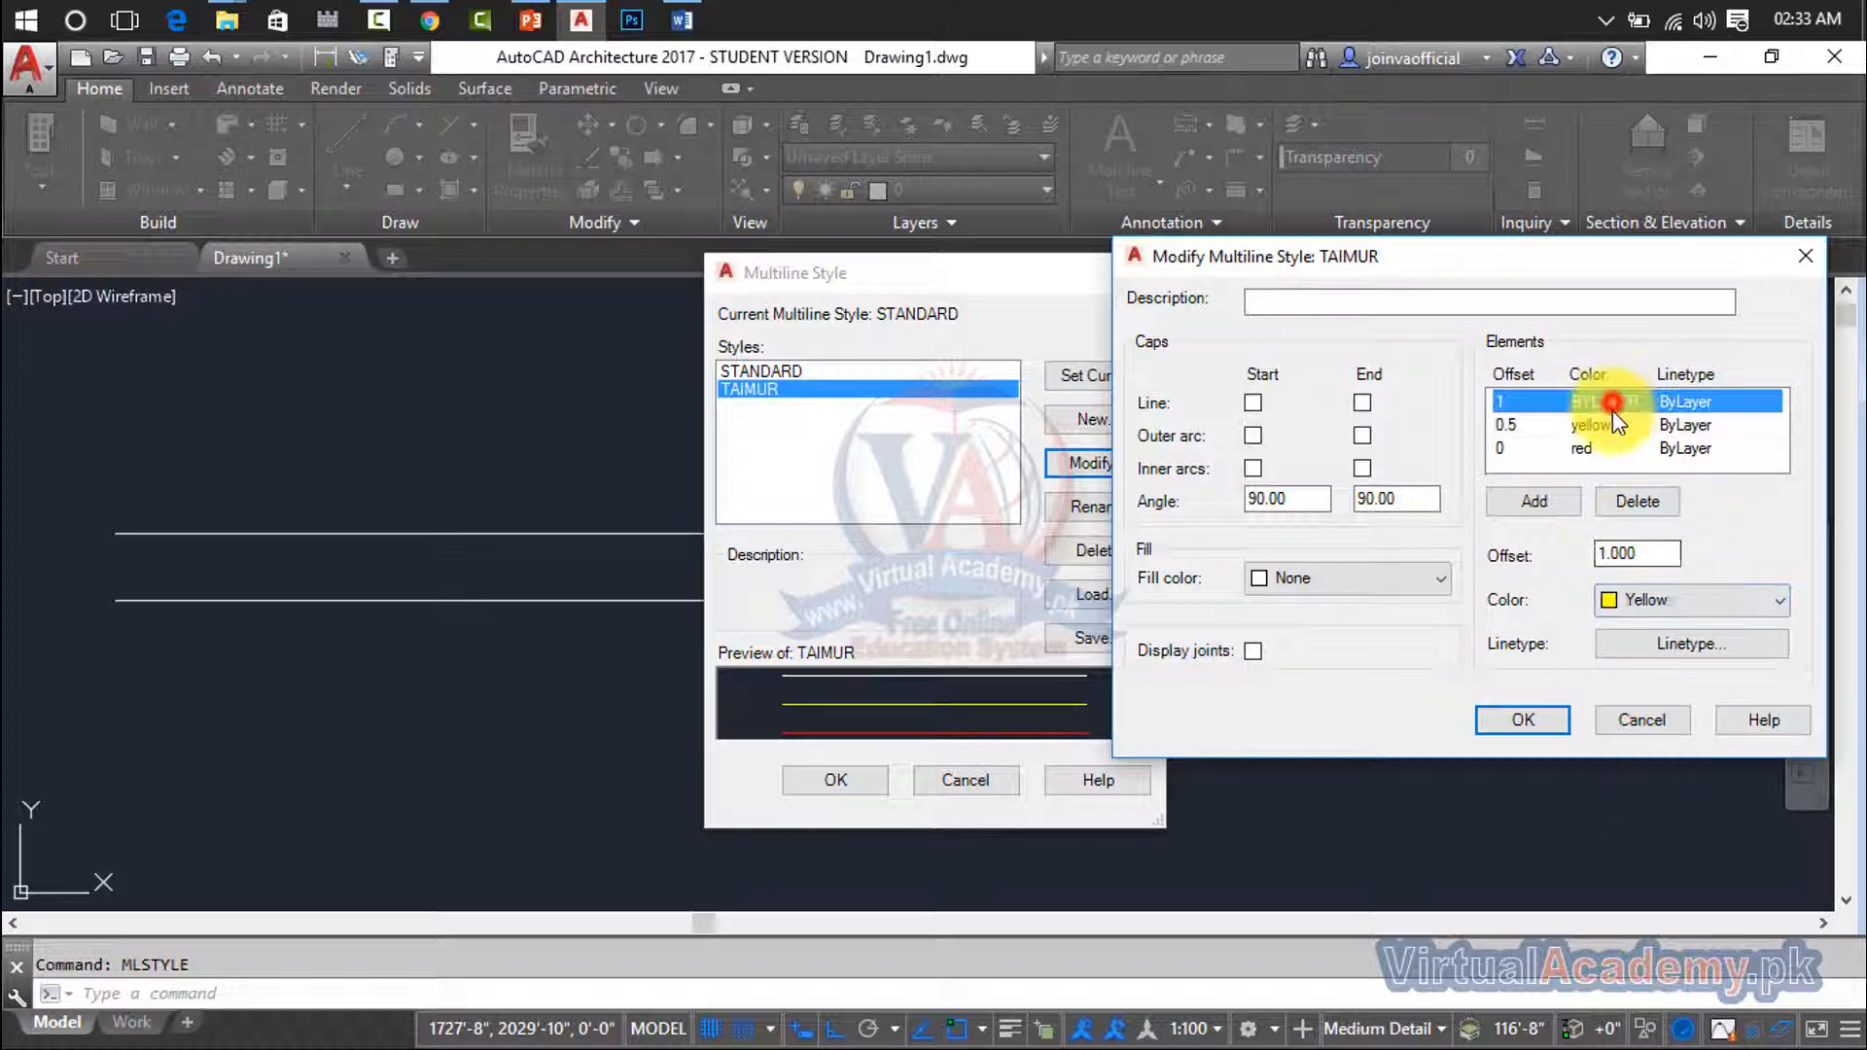
click(1643, 599)
click(1633, 694)
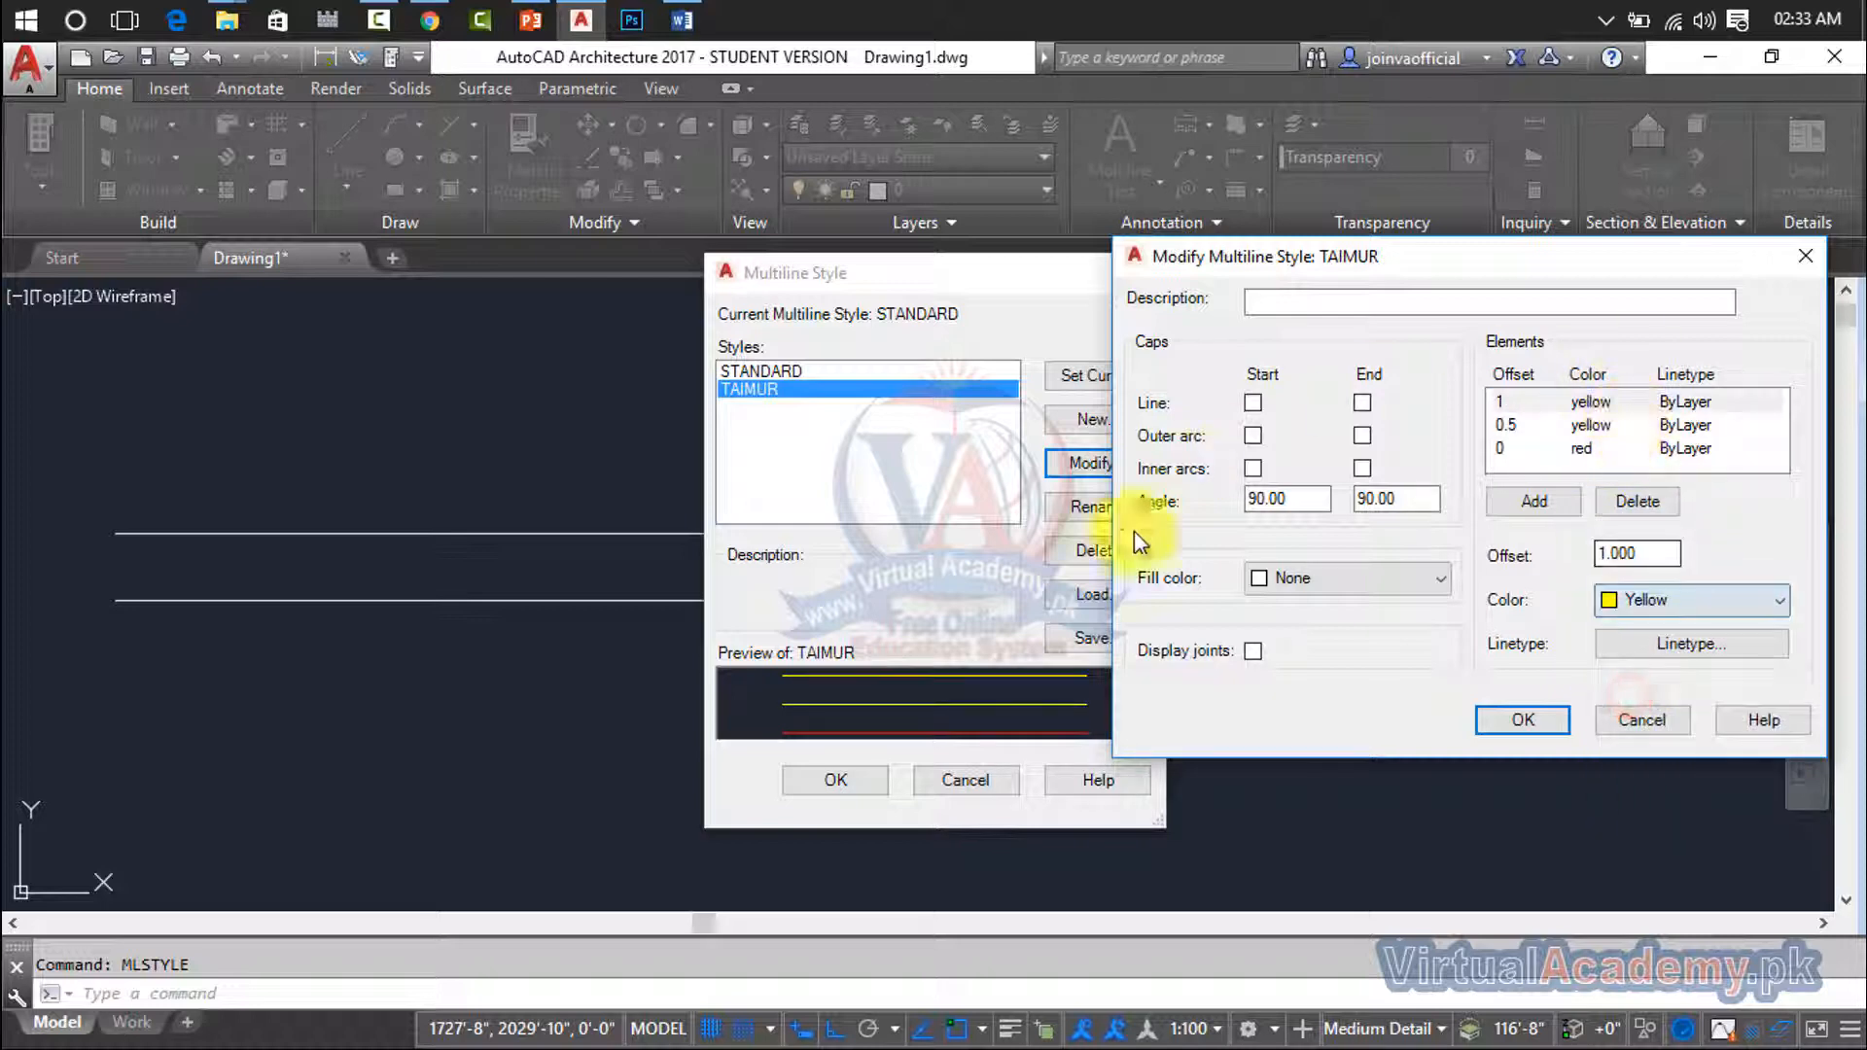
click(1687, 600)
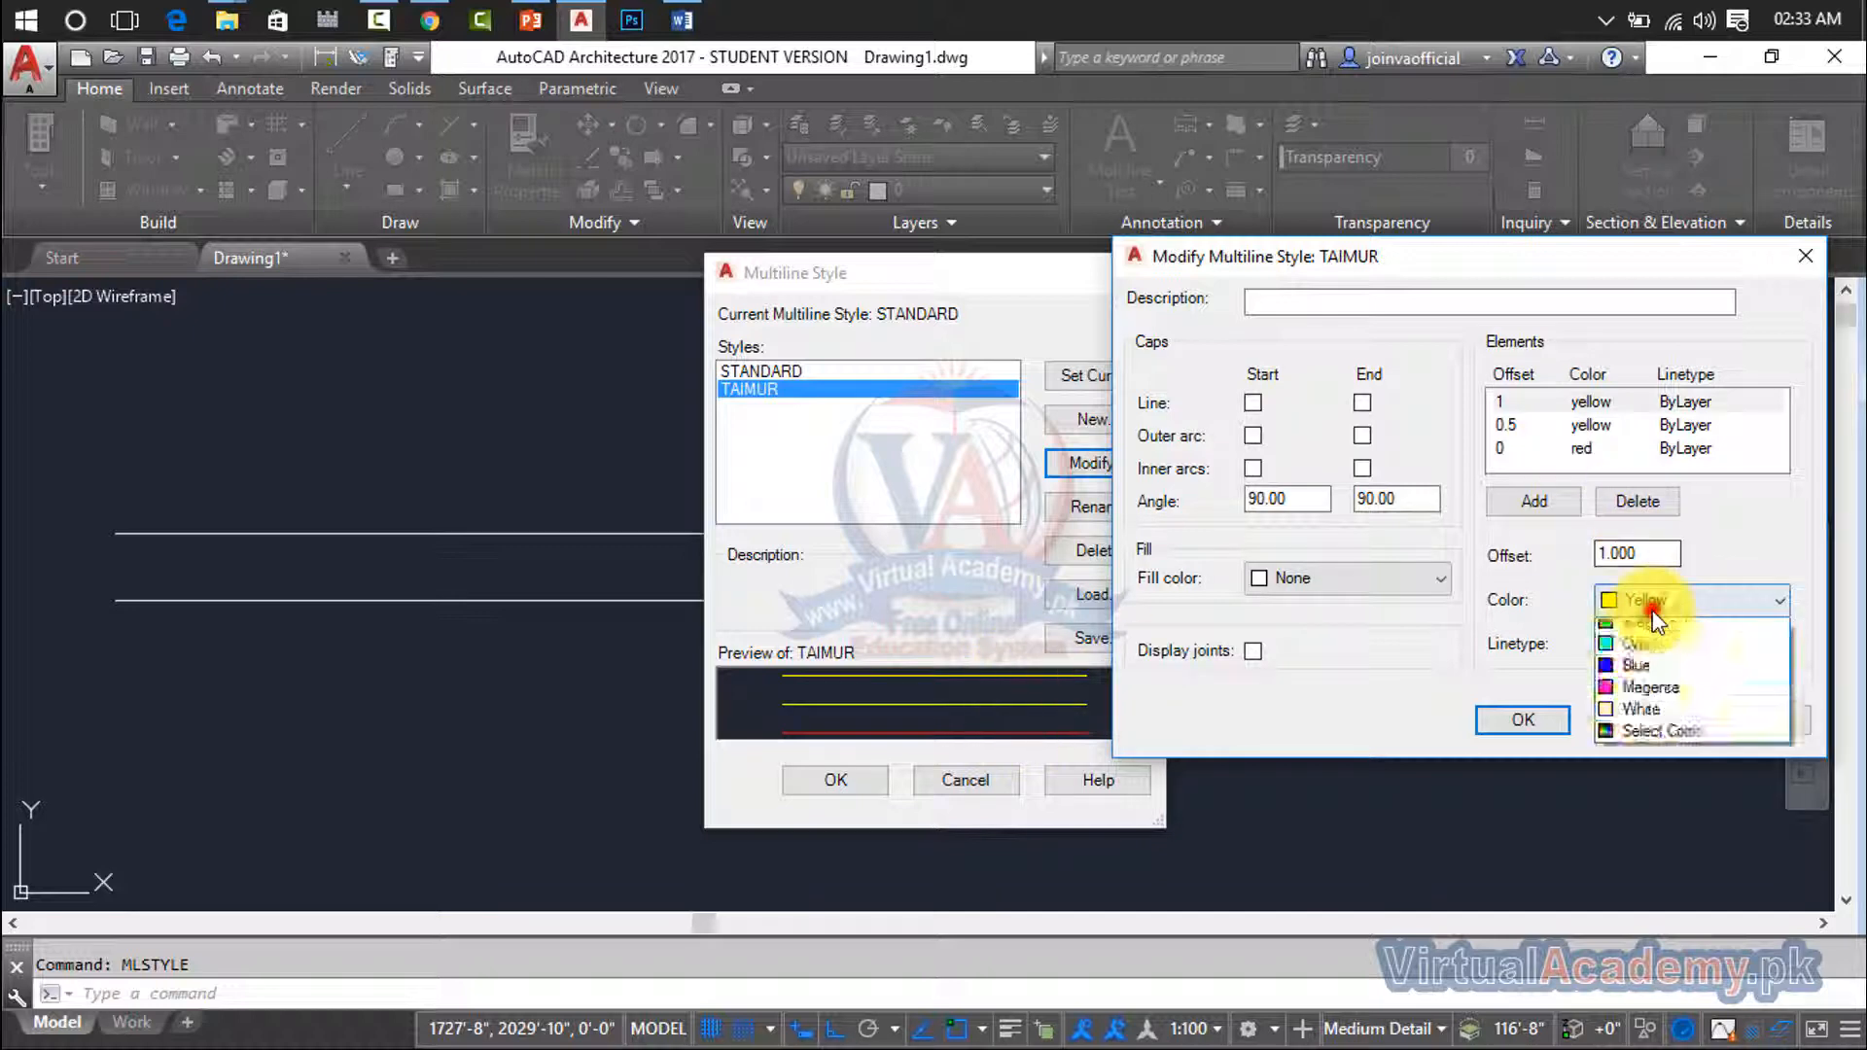
click(1612, 675)
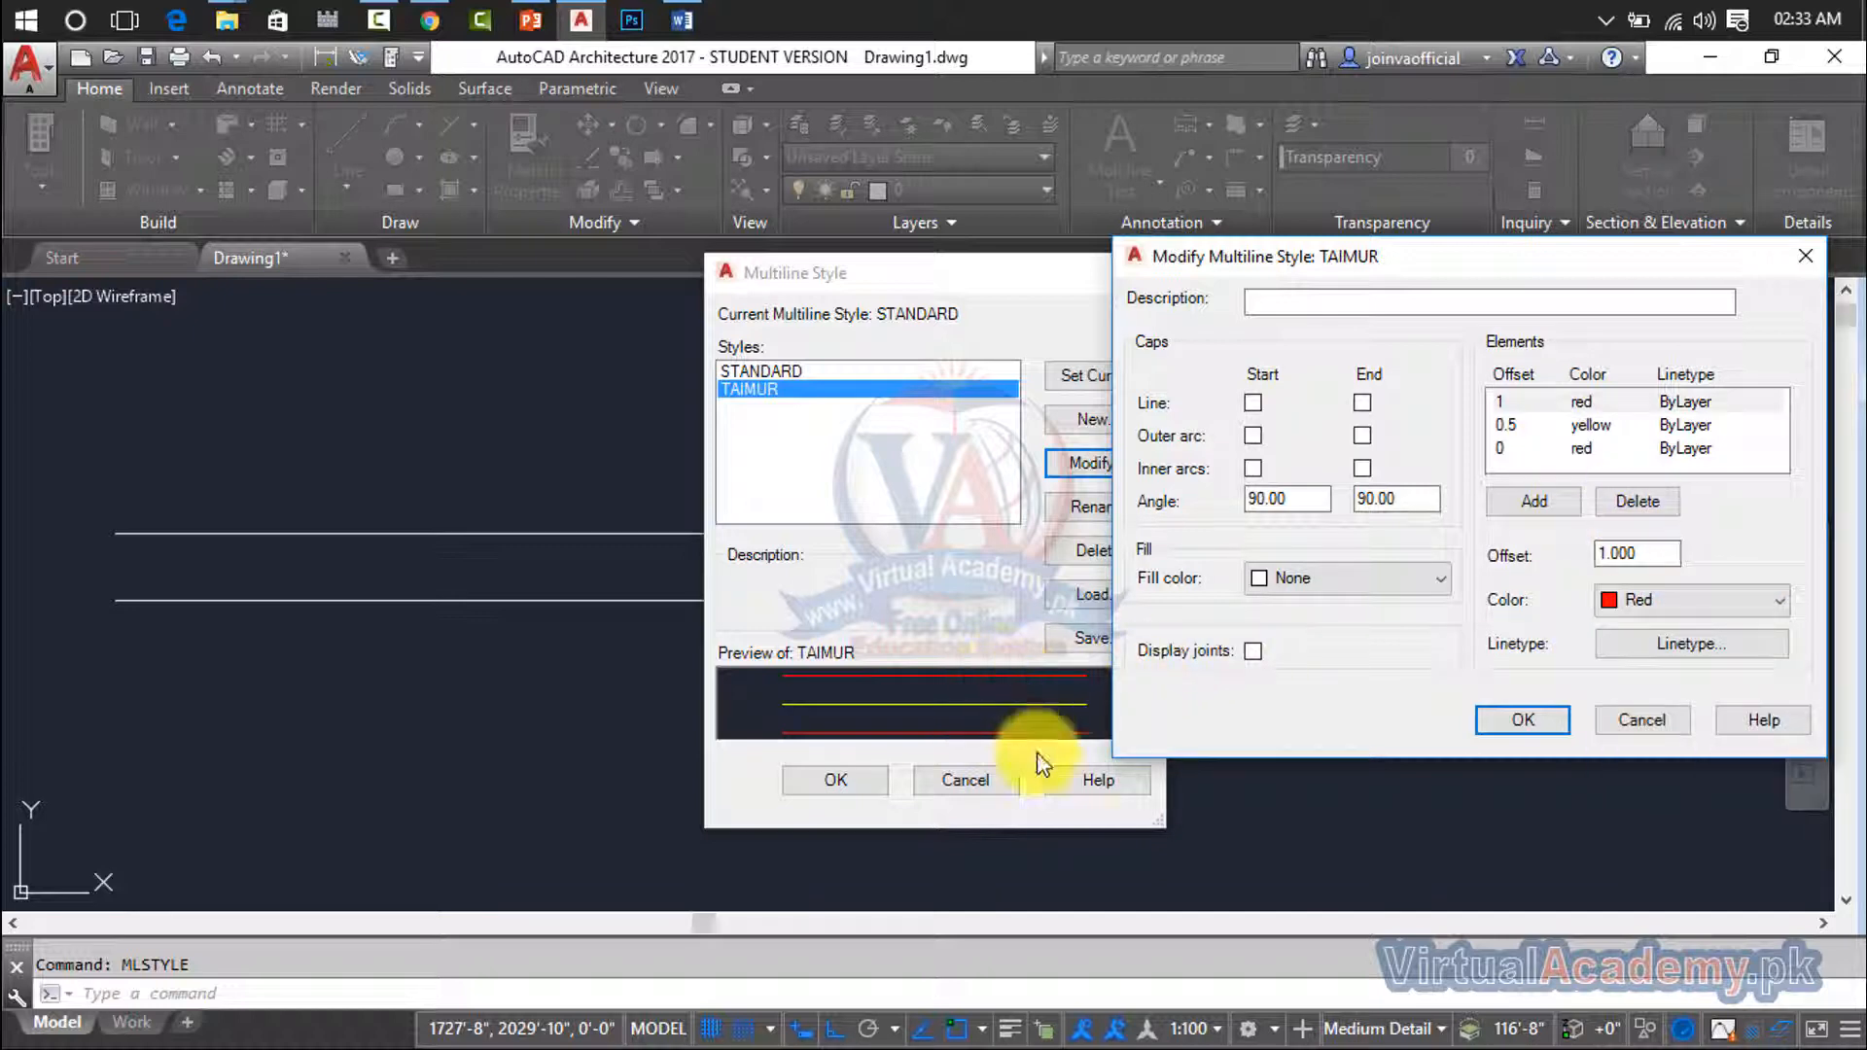
- Reset the color of all three elements to ByLayer, and view the loaded linetypes without choosing one
click(1651, 600)
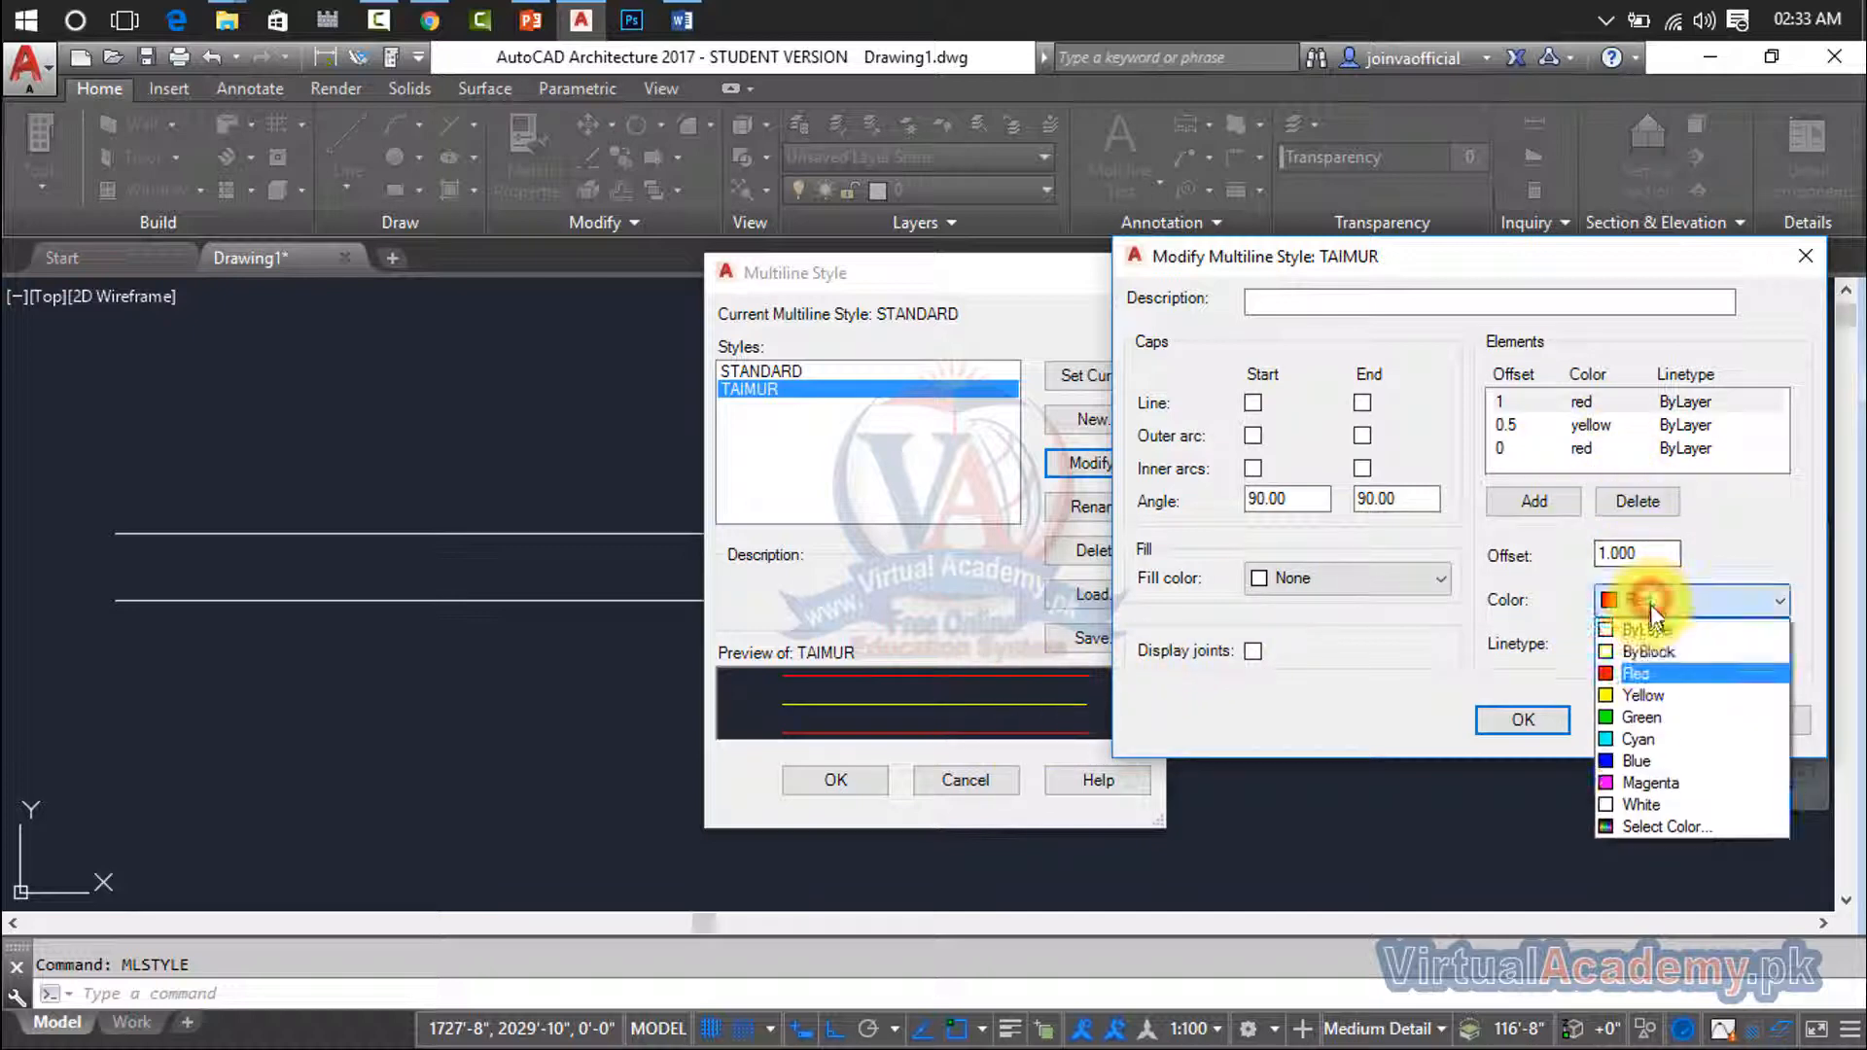
click(1646, 629)
click(1594, 425)
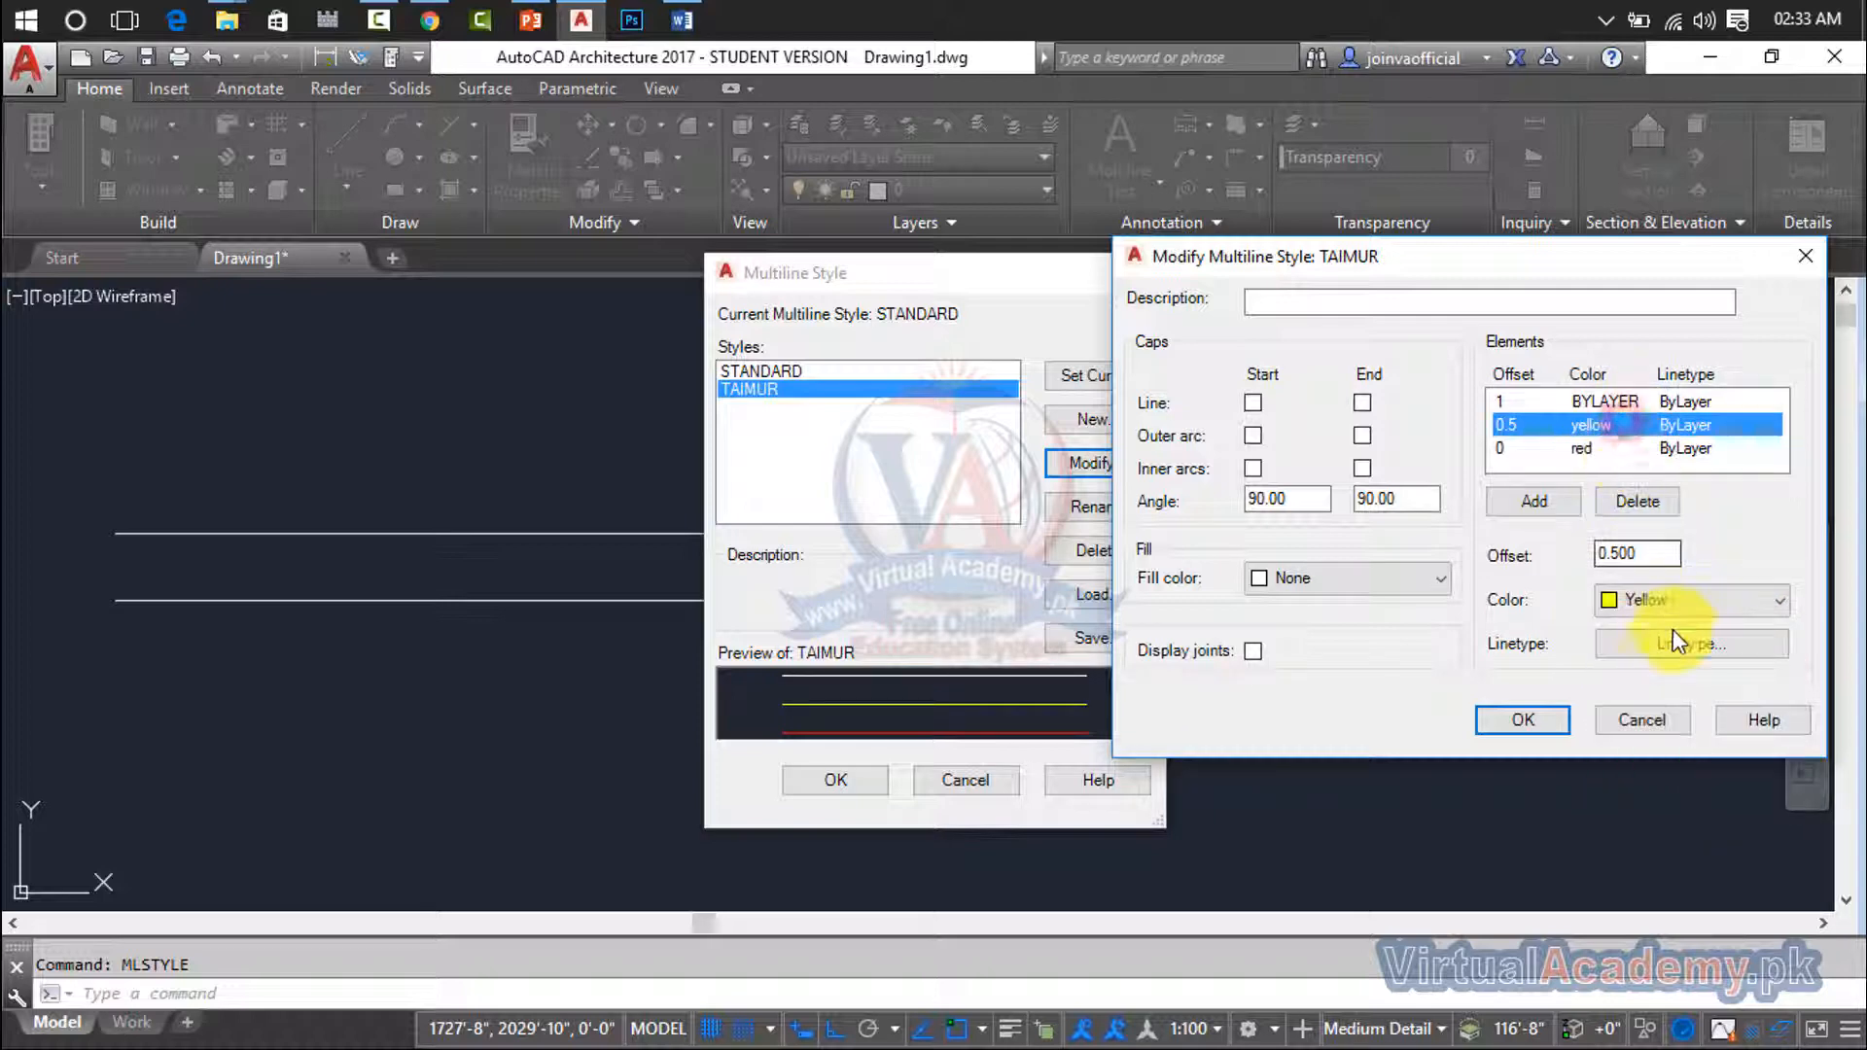
click(1691, 599)
click(1646, 629)
click(1646, 448)
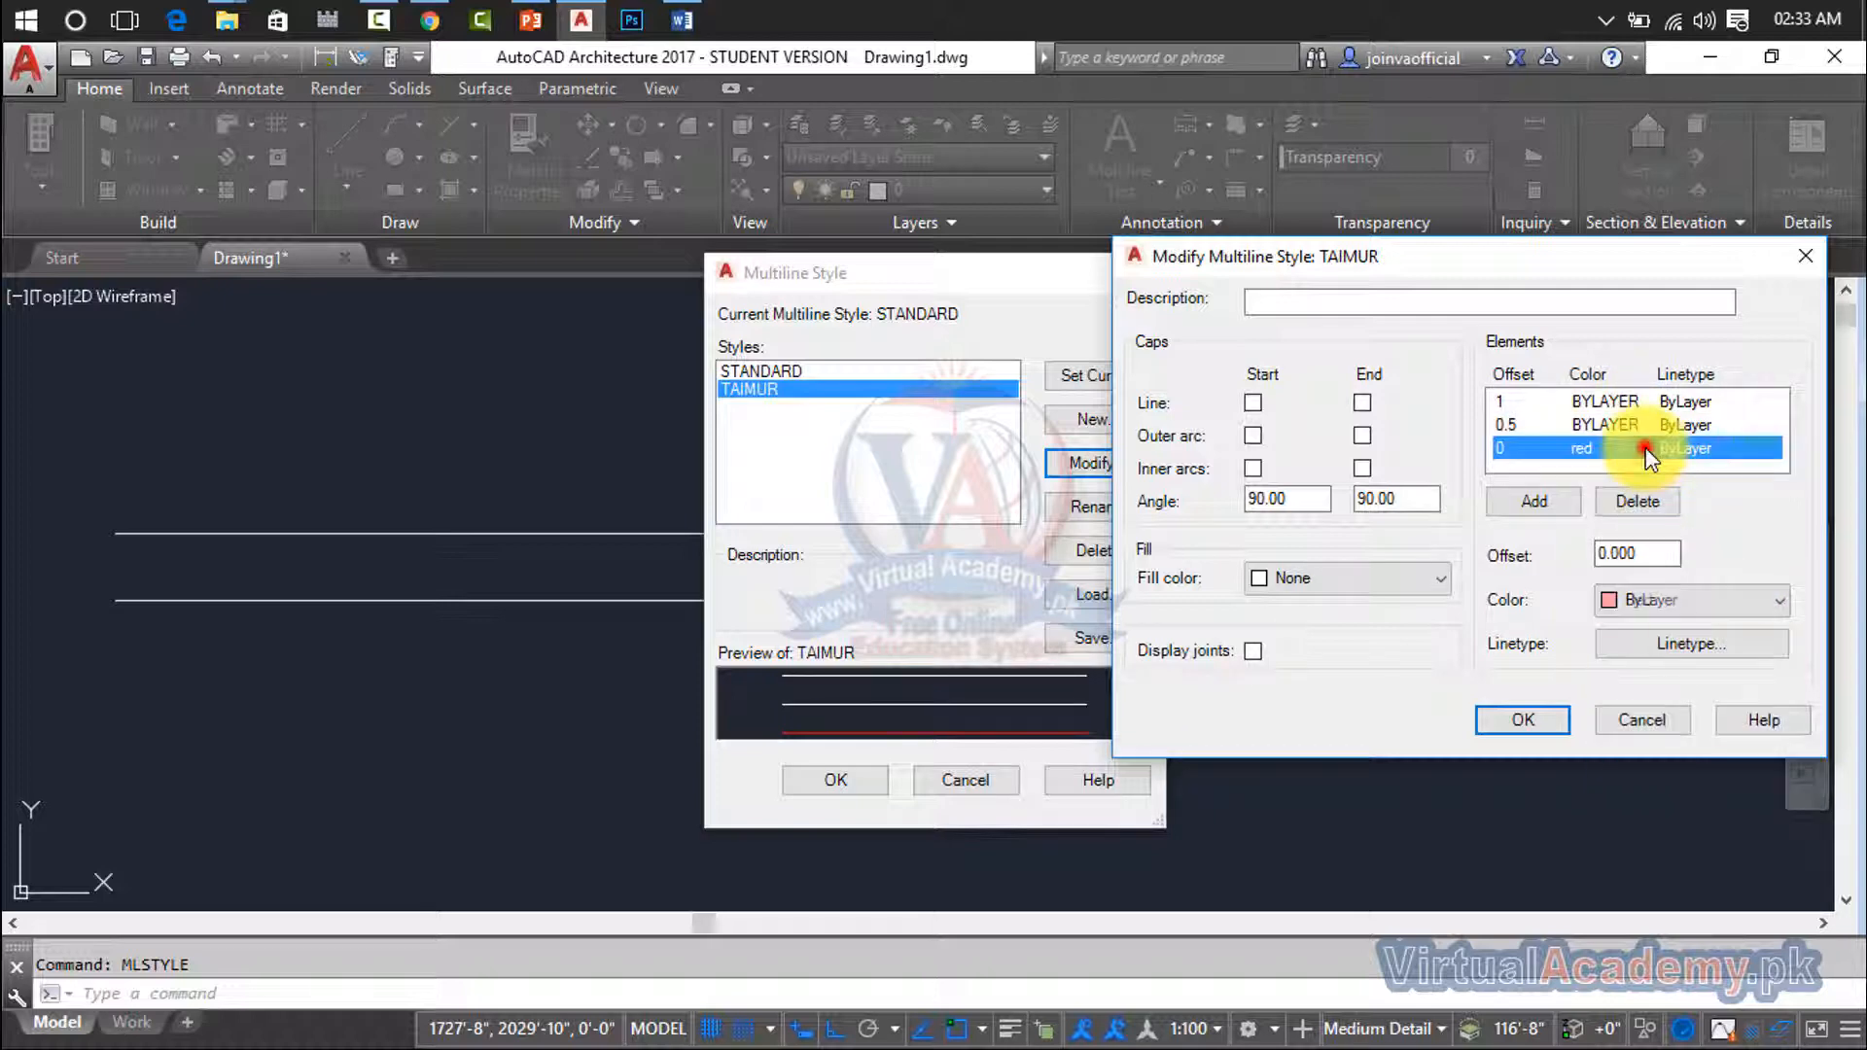
click(1657, 597)
click(1660, 628)
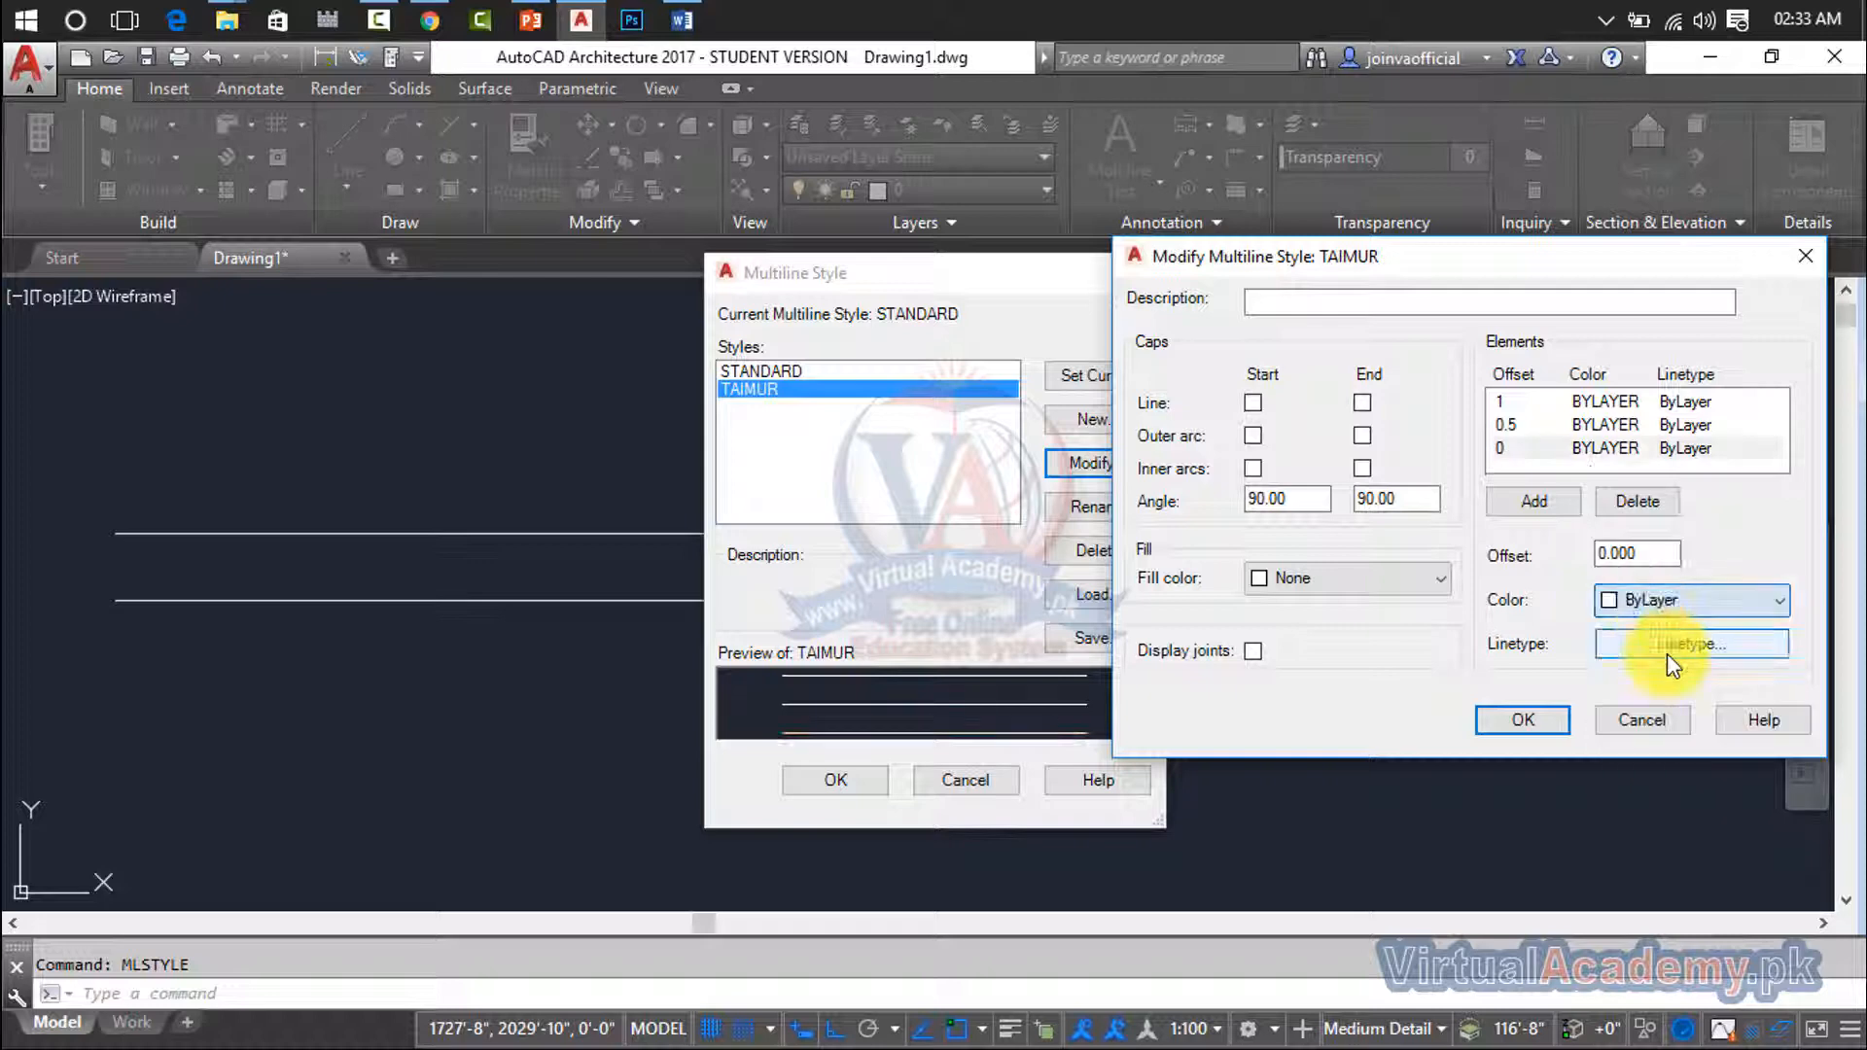
click(1694, 646)
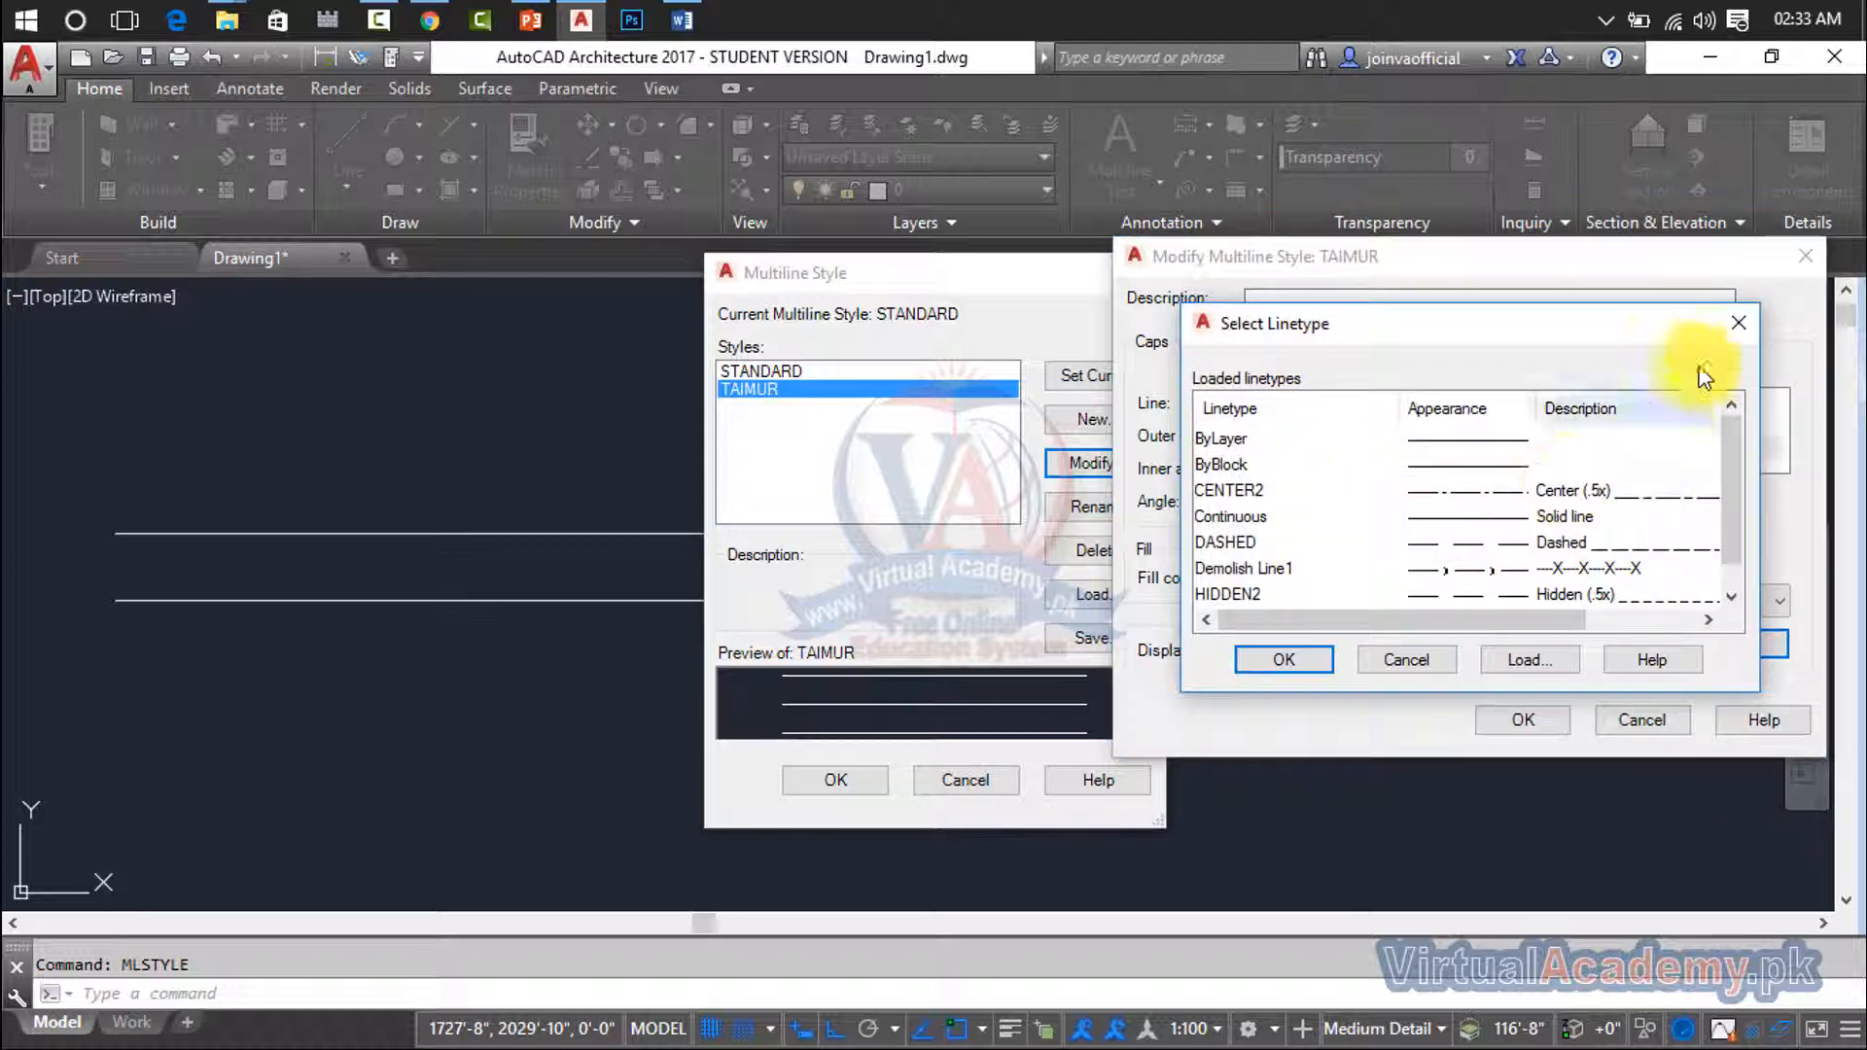
click(1754, 327)
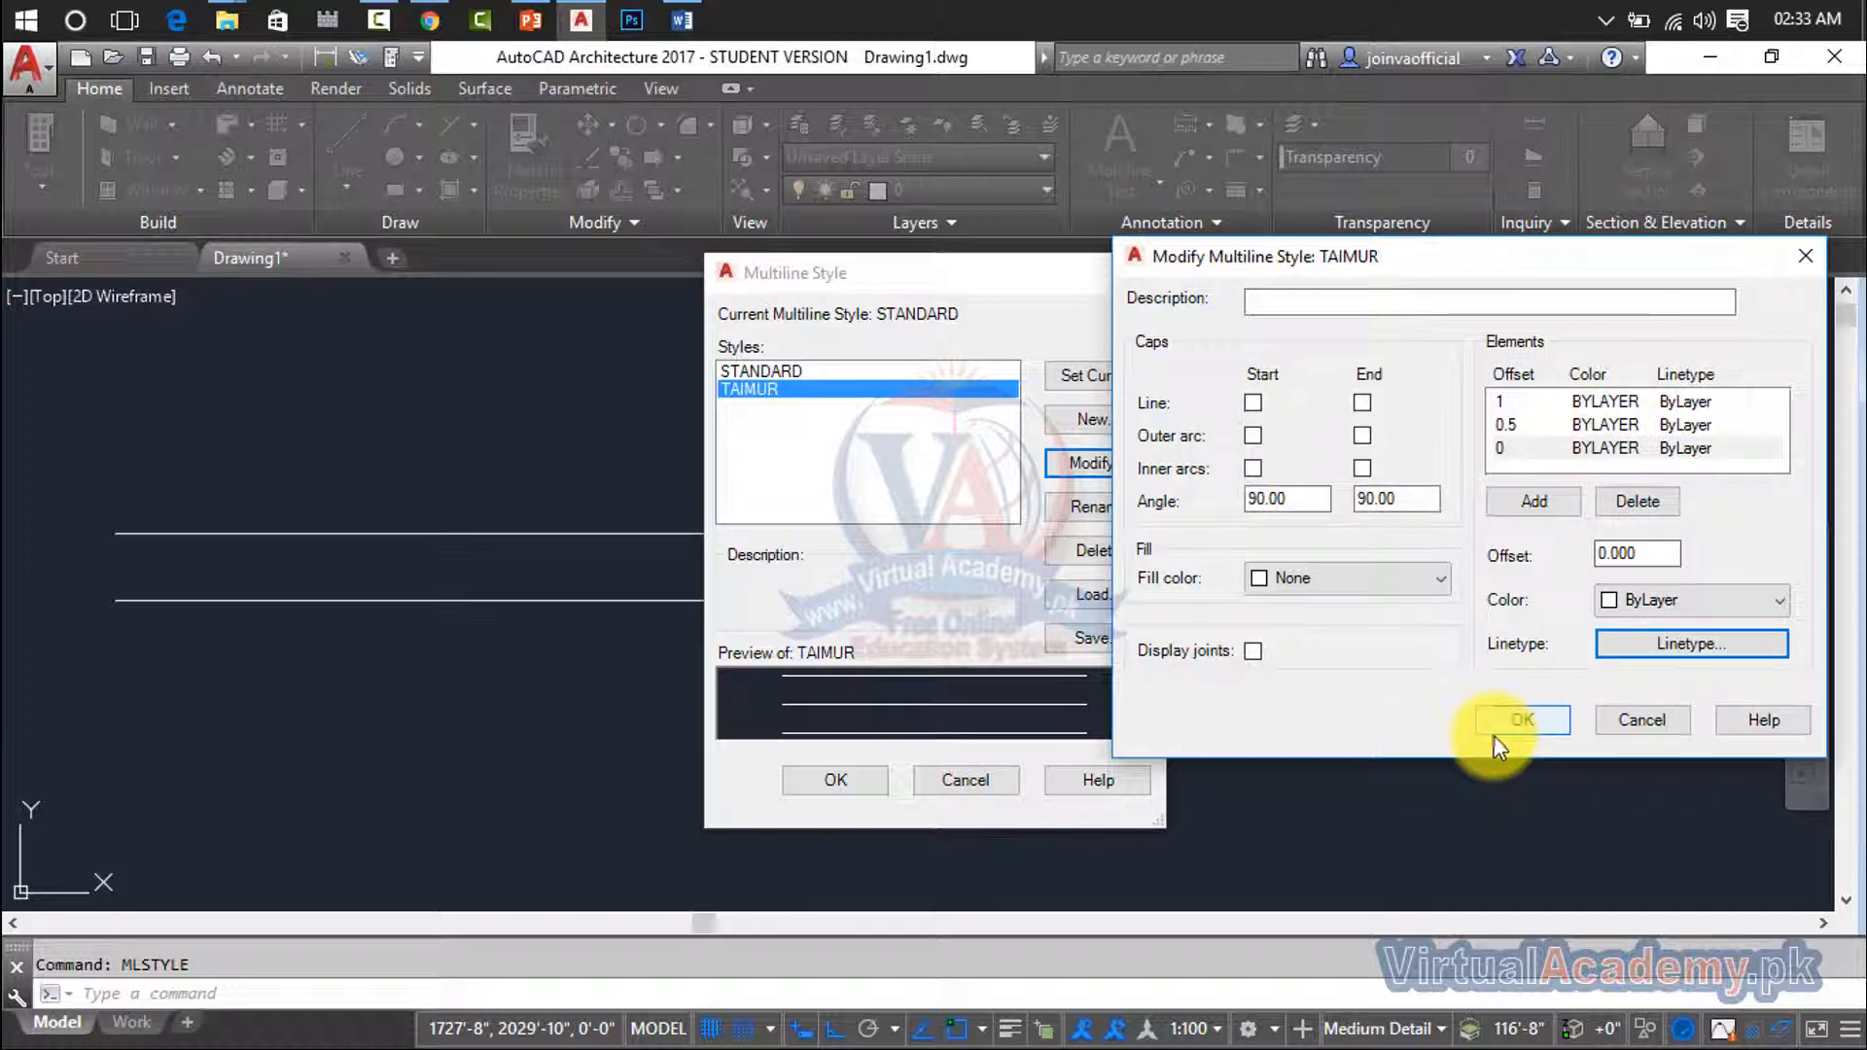
- Try the line, outer arc and inner arc caps at the multiline's start and end, leaving every cap off
click(1252, 403)
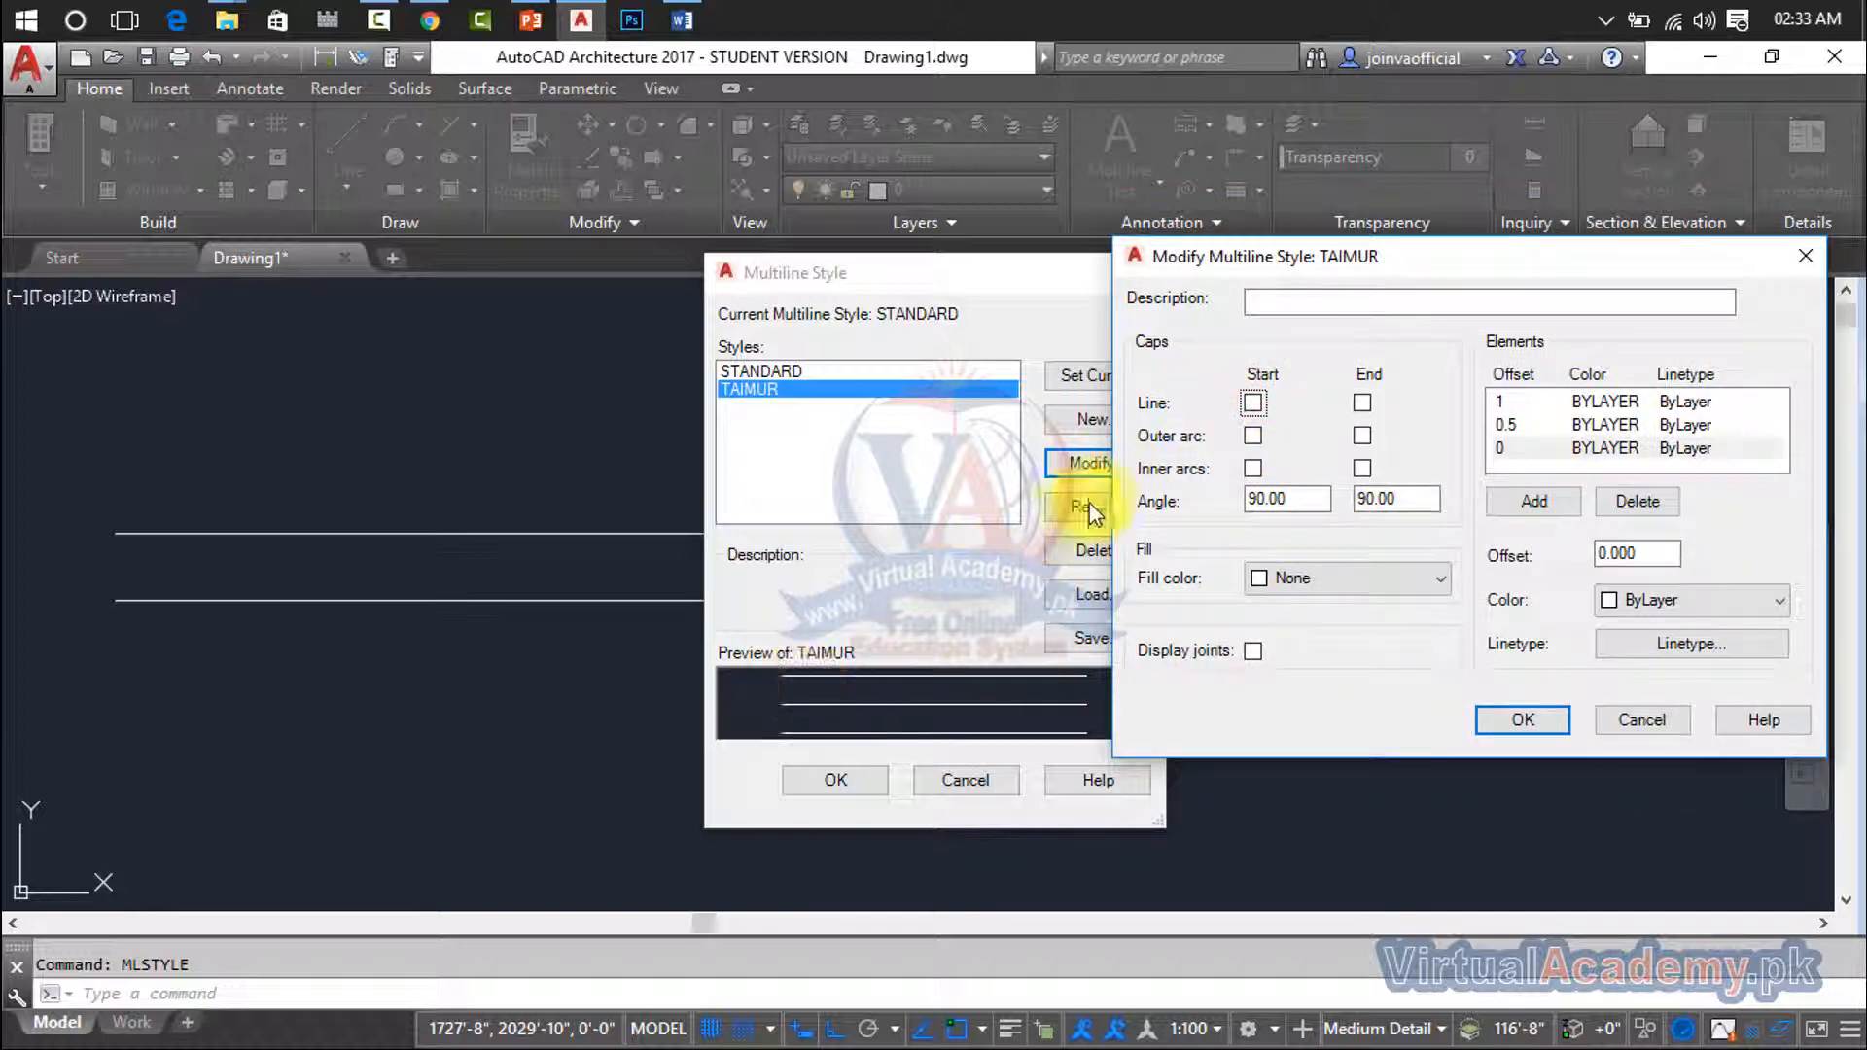
click(1253, 402)
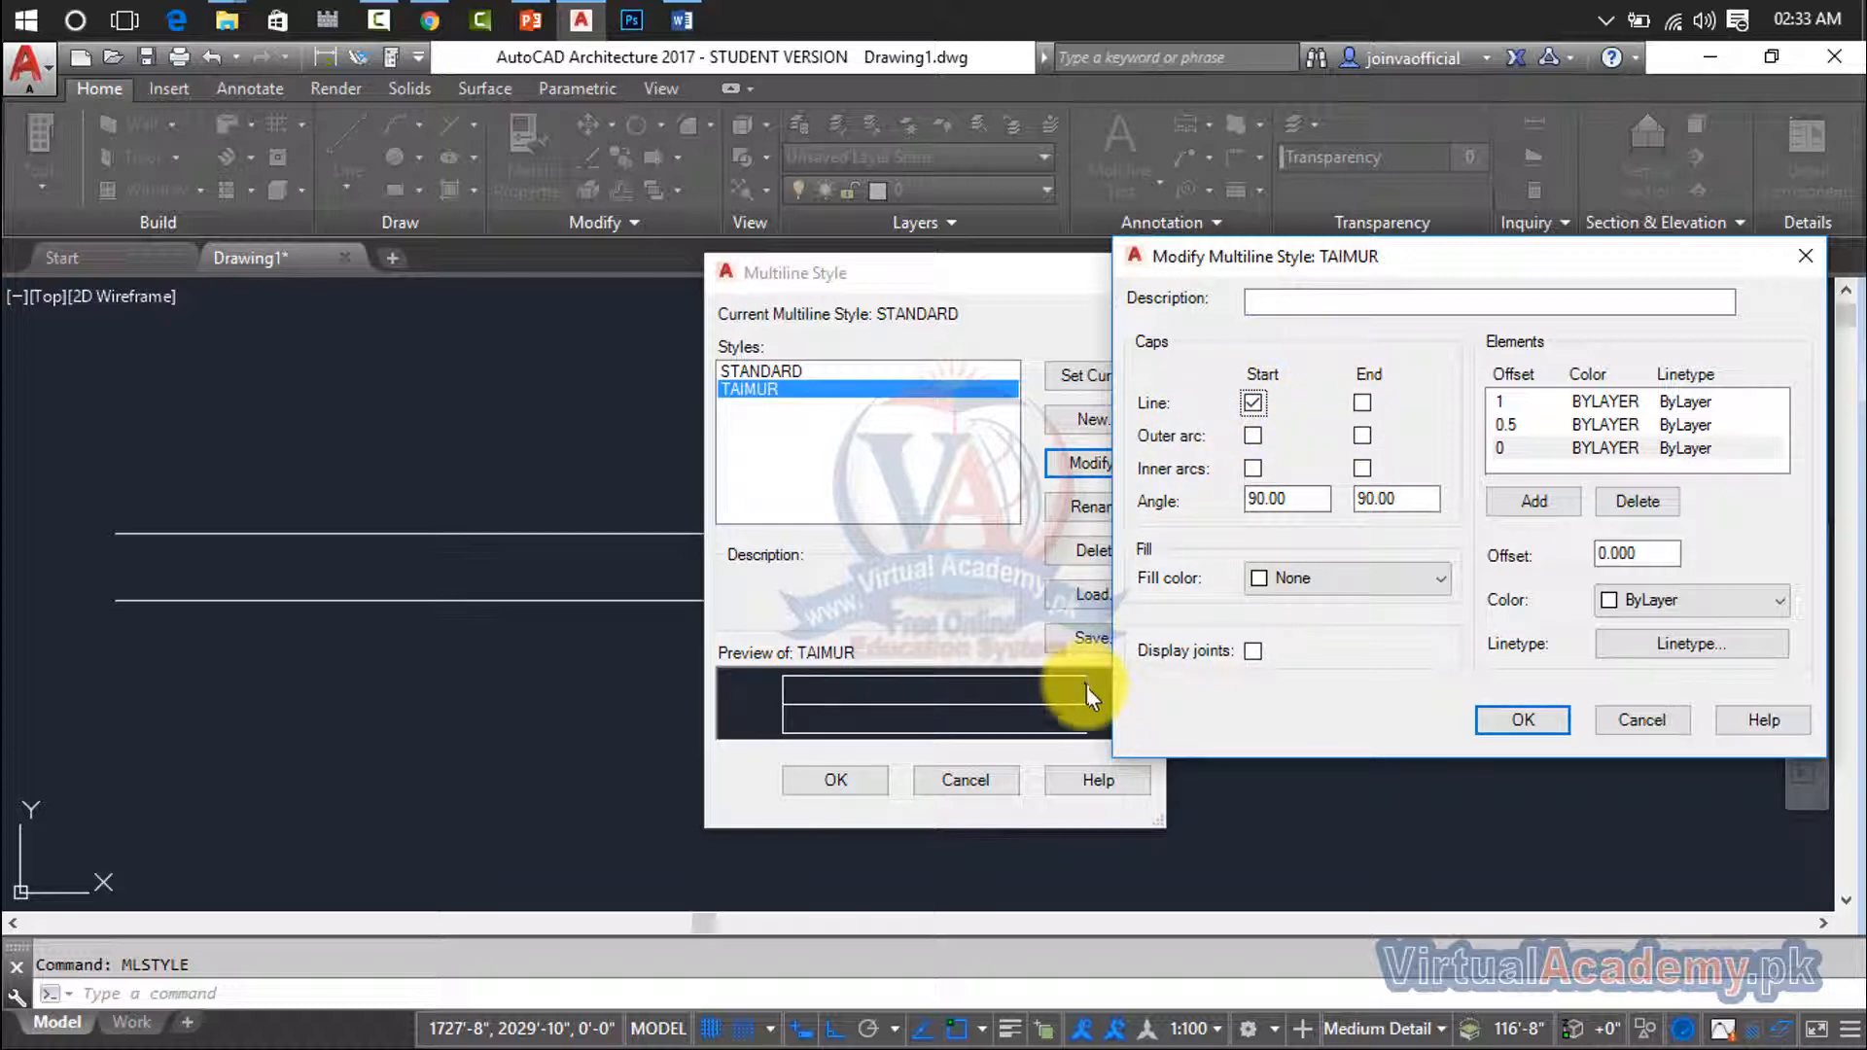
click(1251, 405)
click(1361, 401)
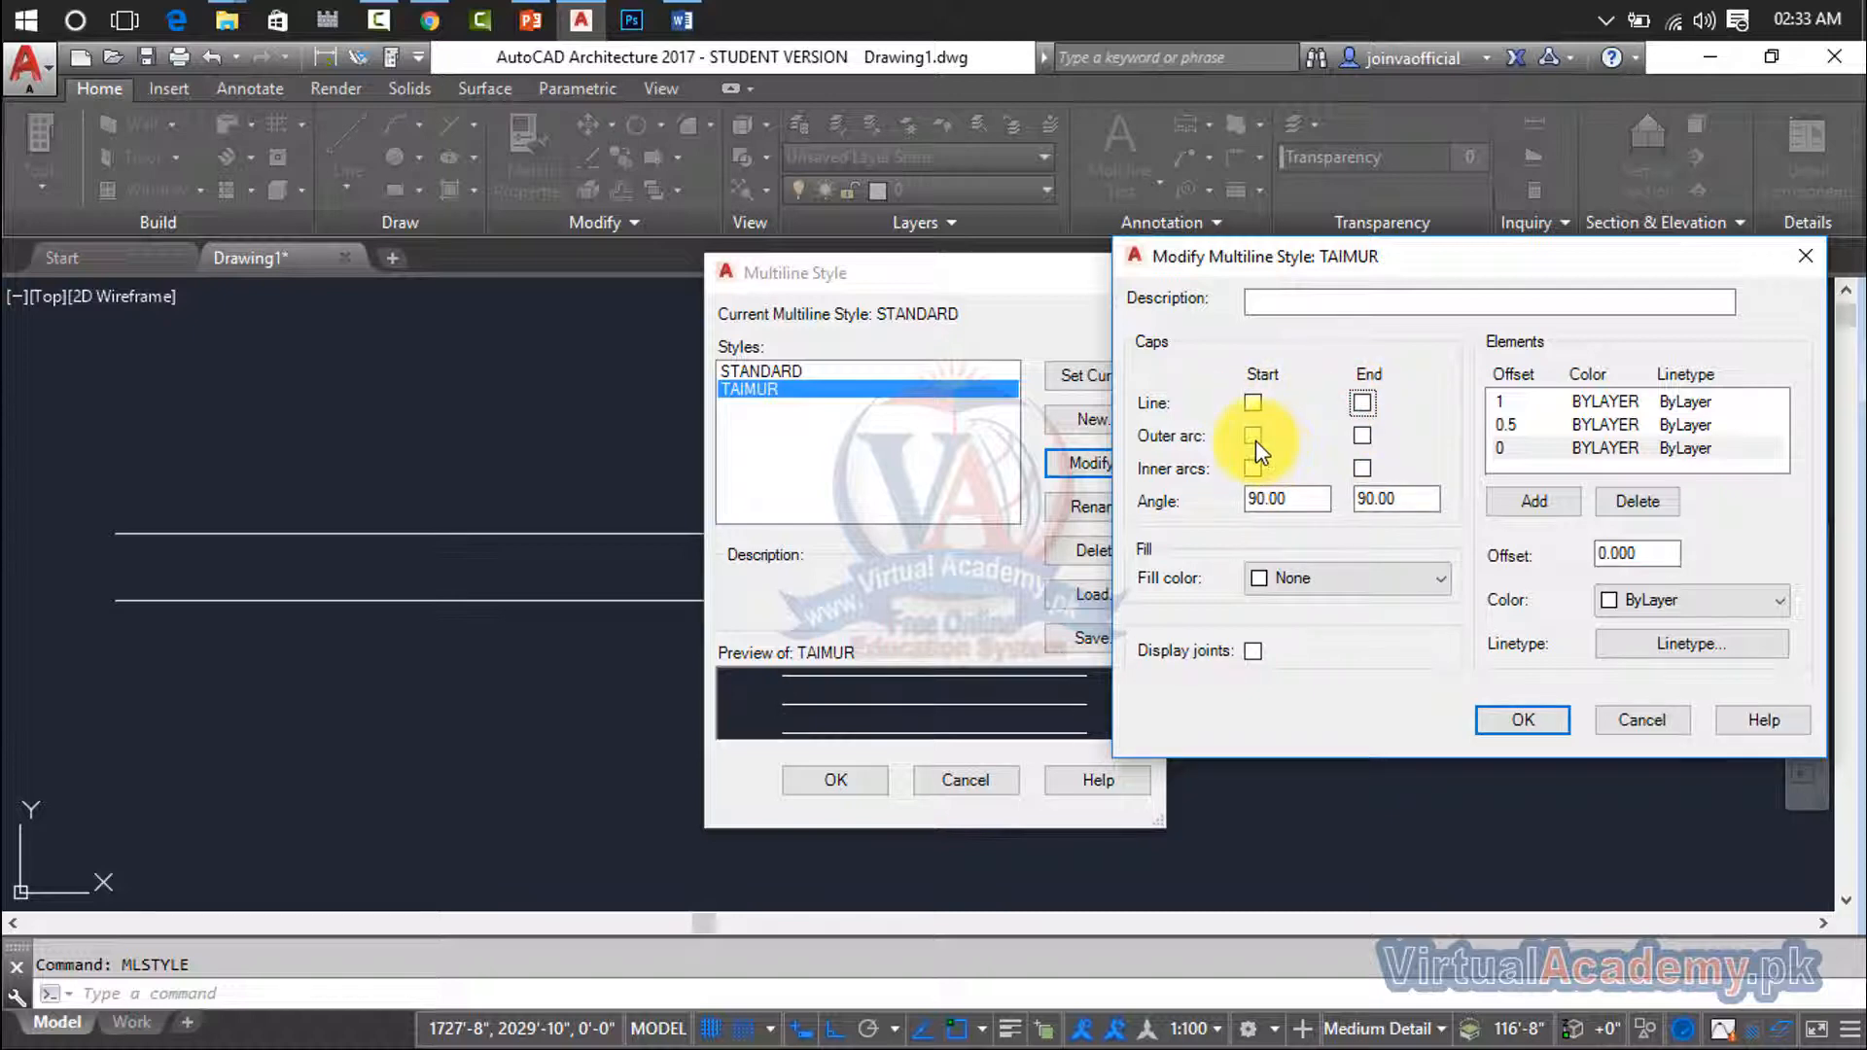
click(1254, 438)
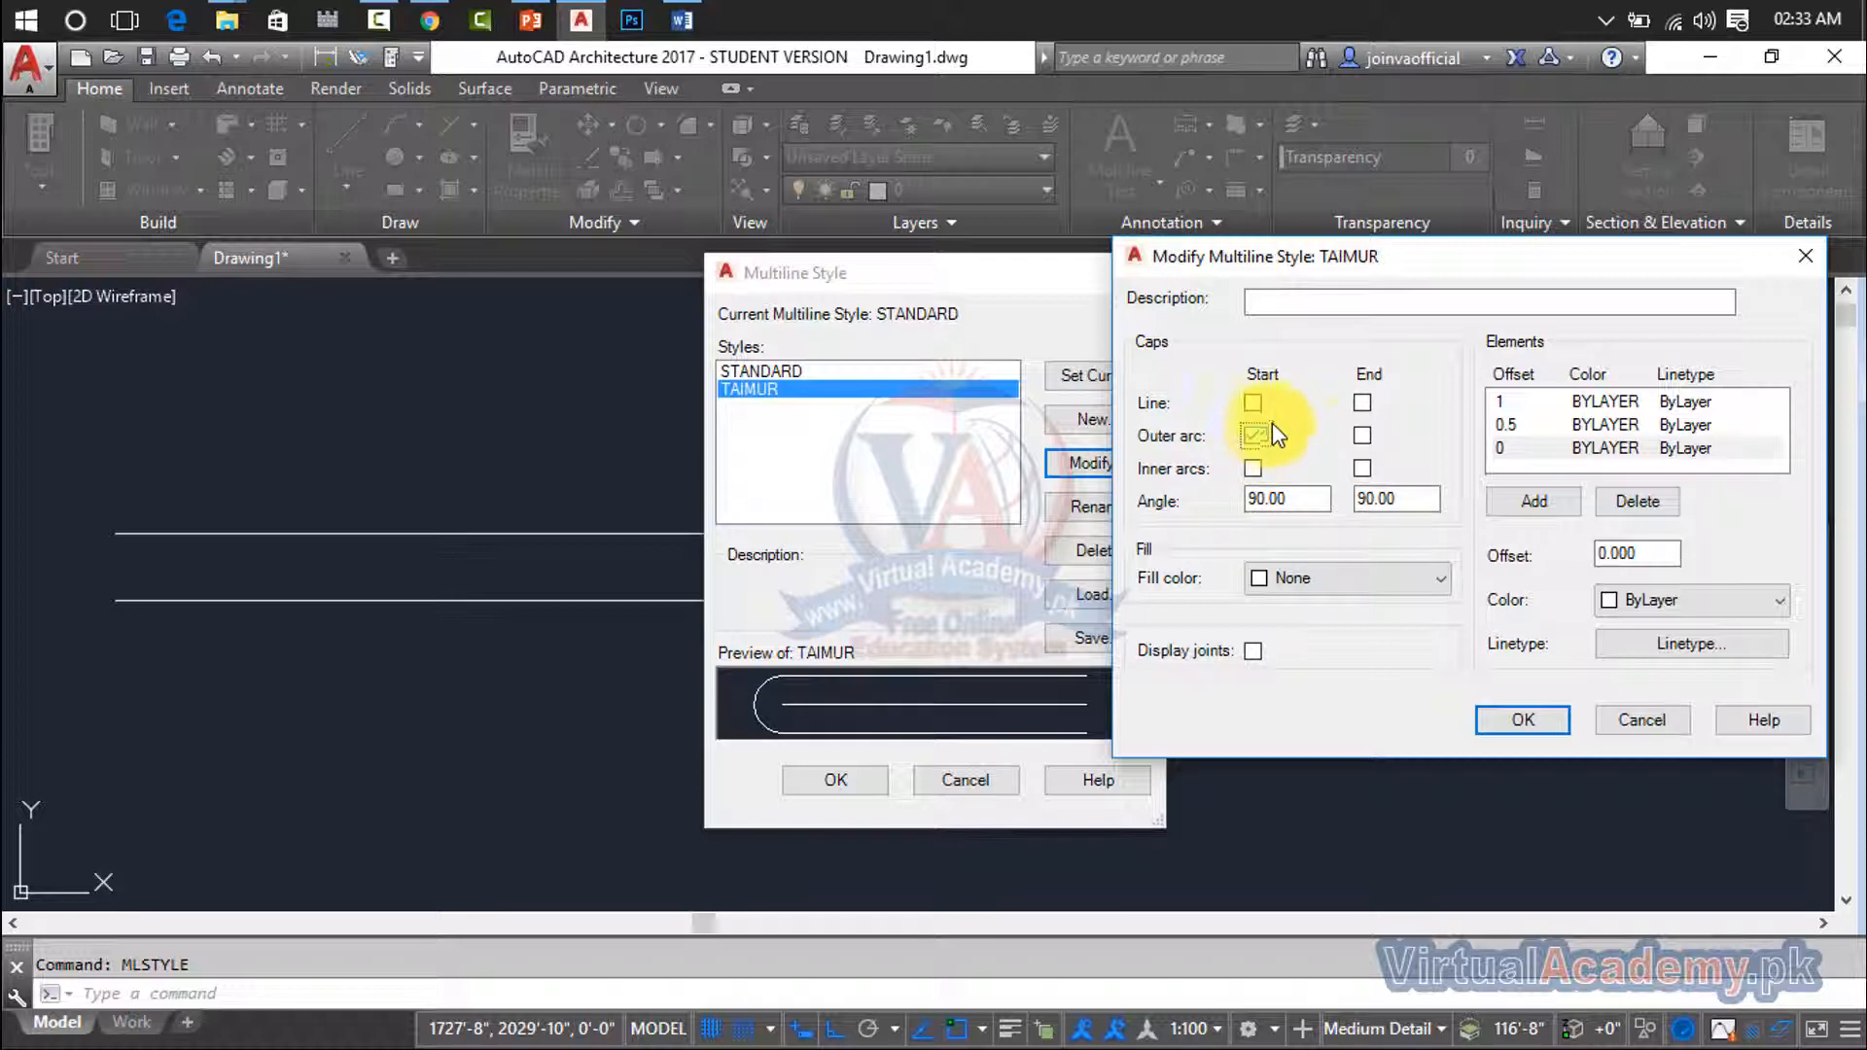
click(1363, 438)
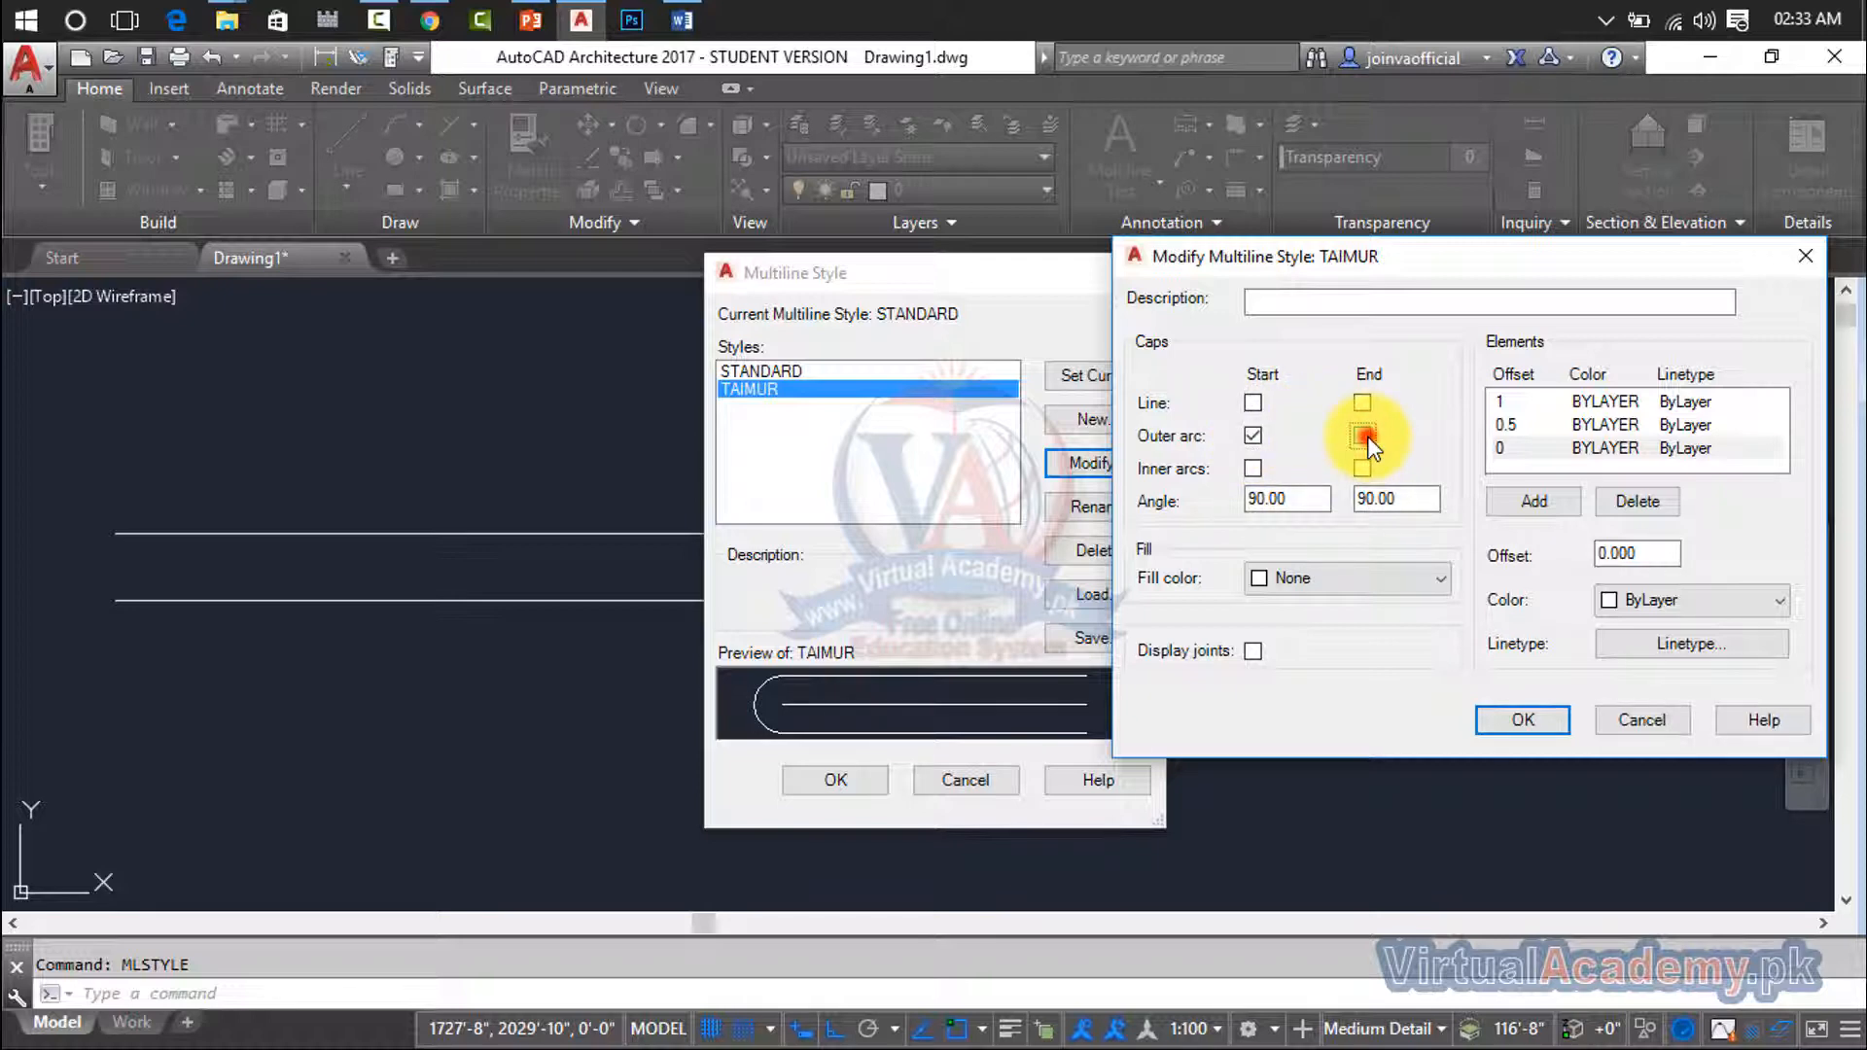
click(1363, 436)
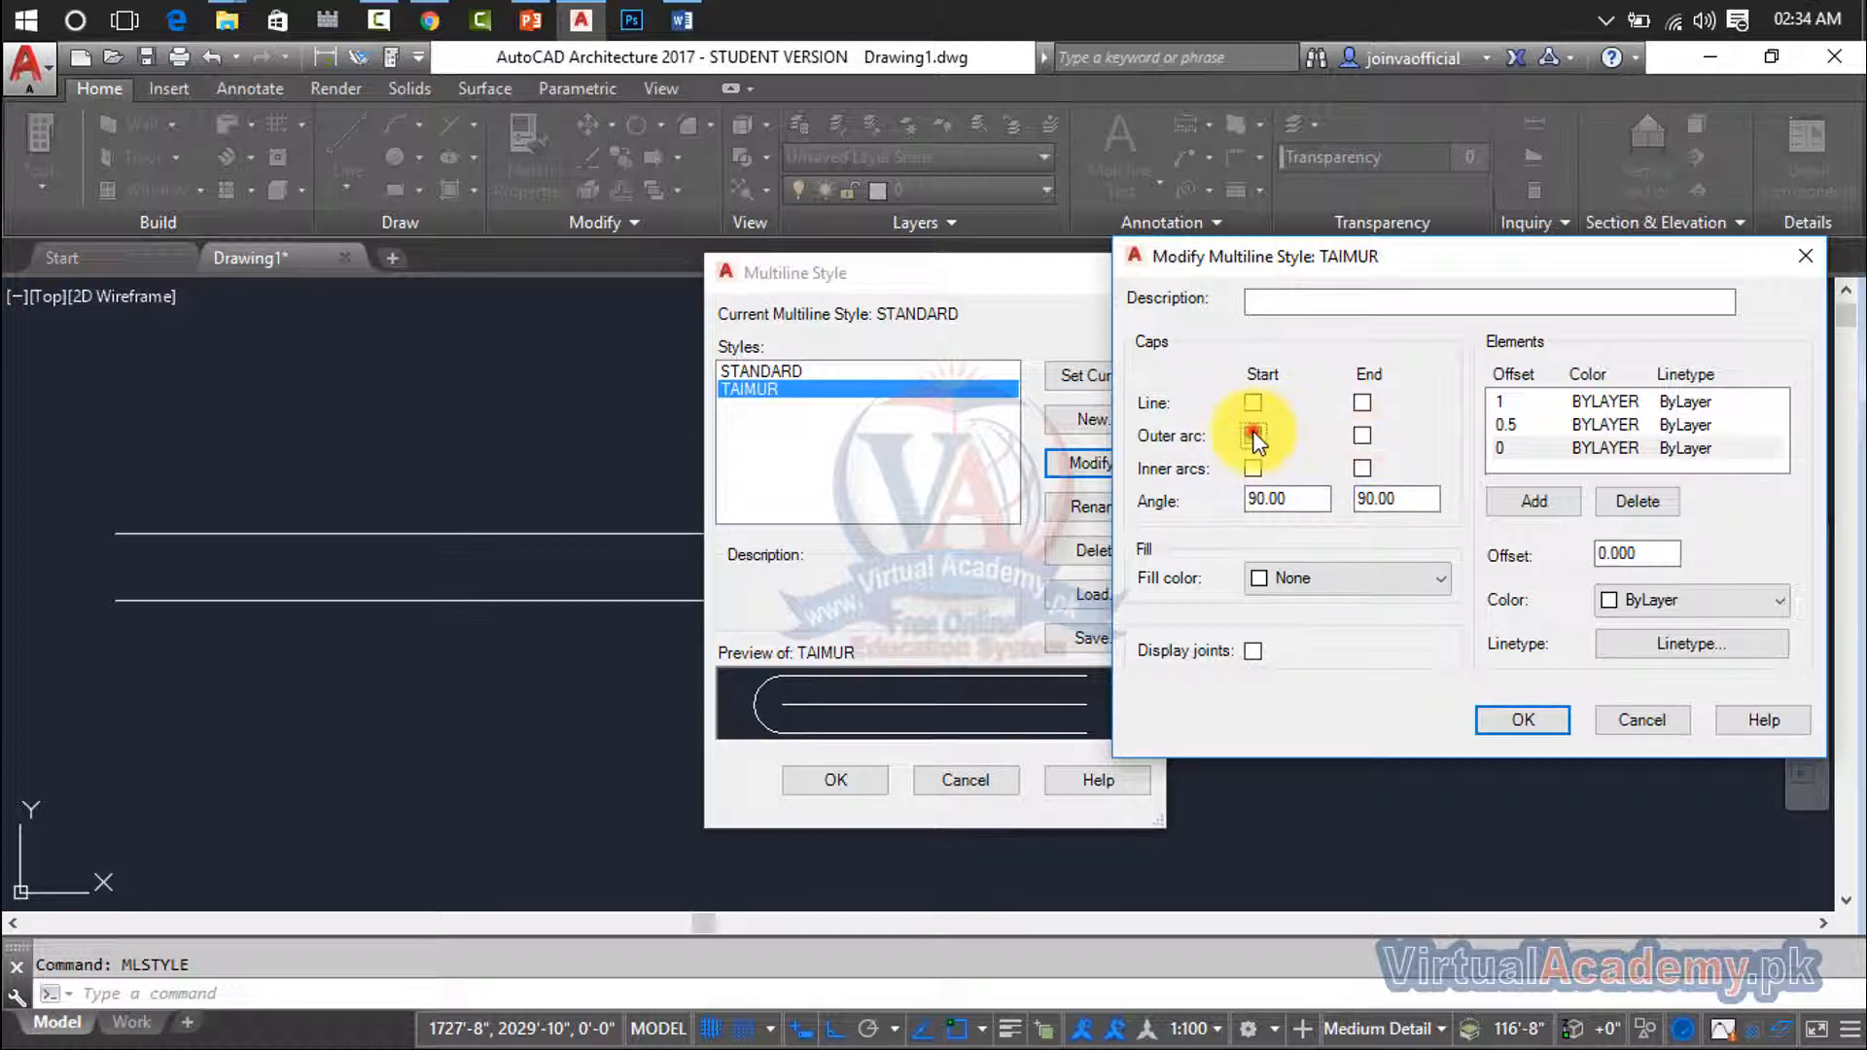
click(1253, 436)
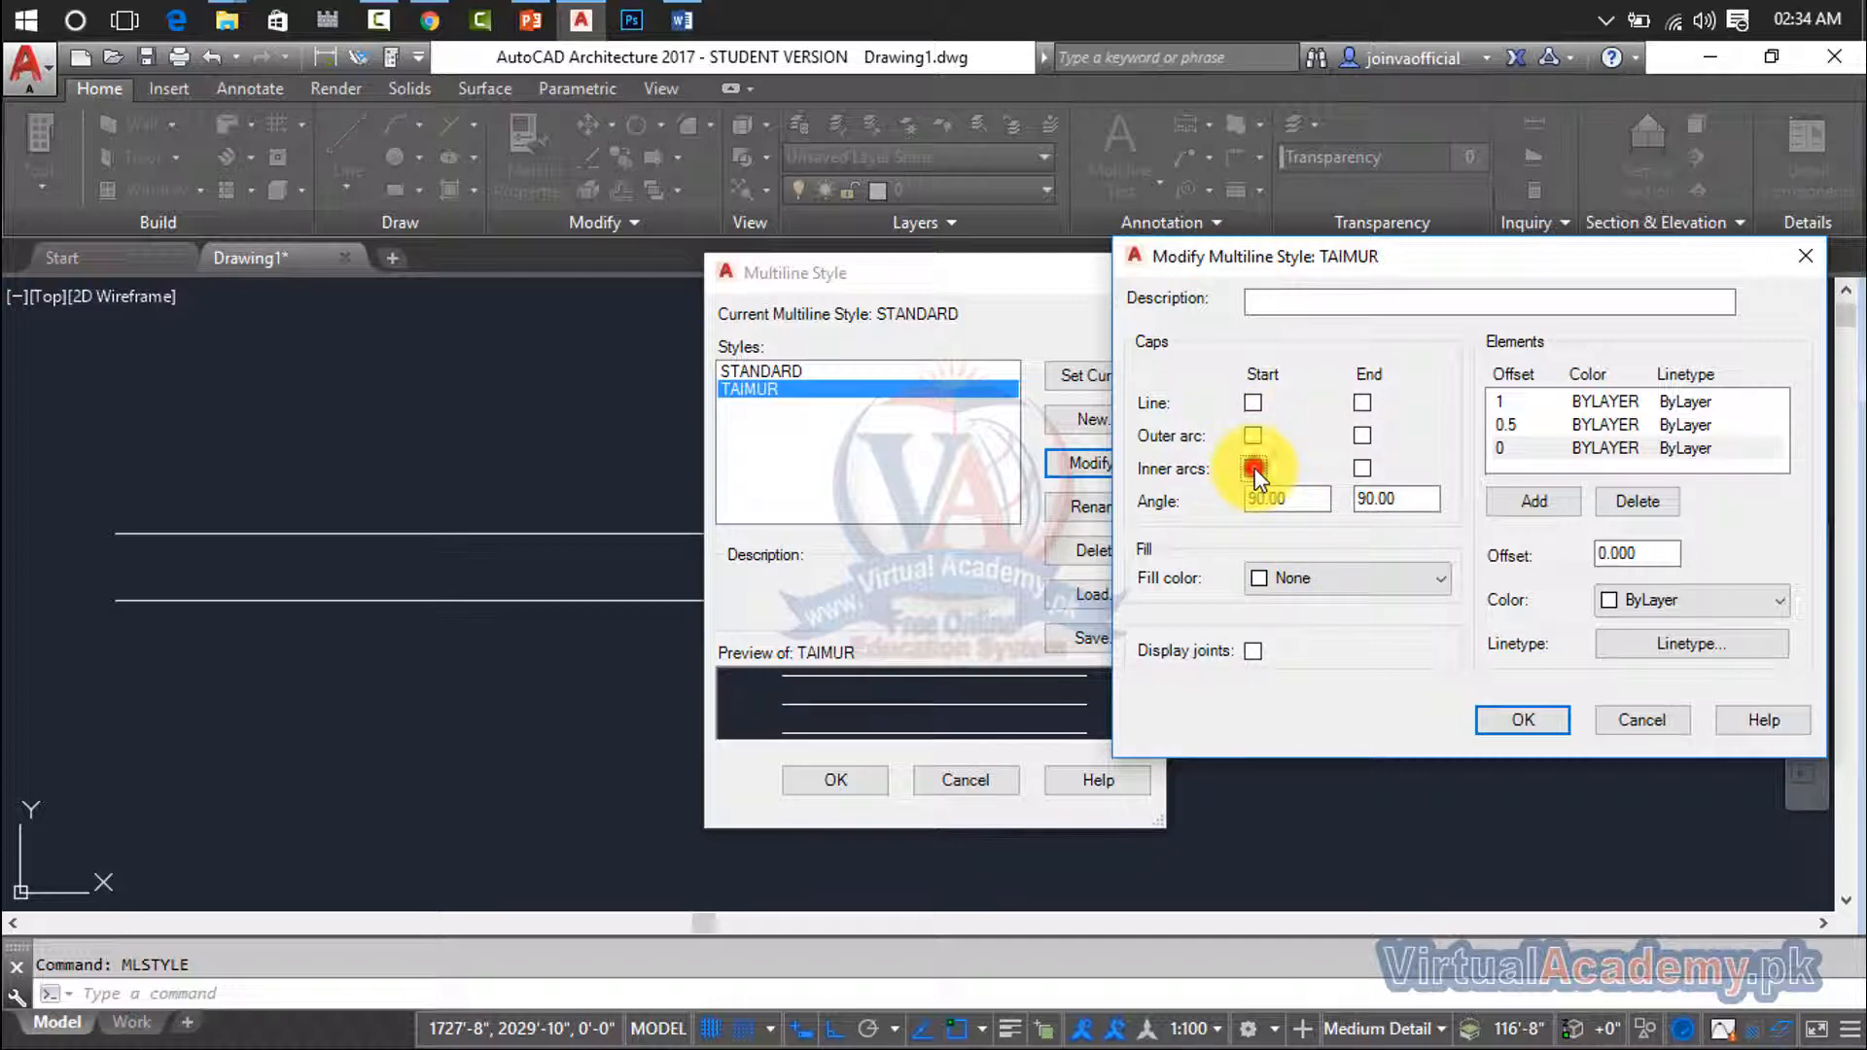
click(1360, 469)
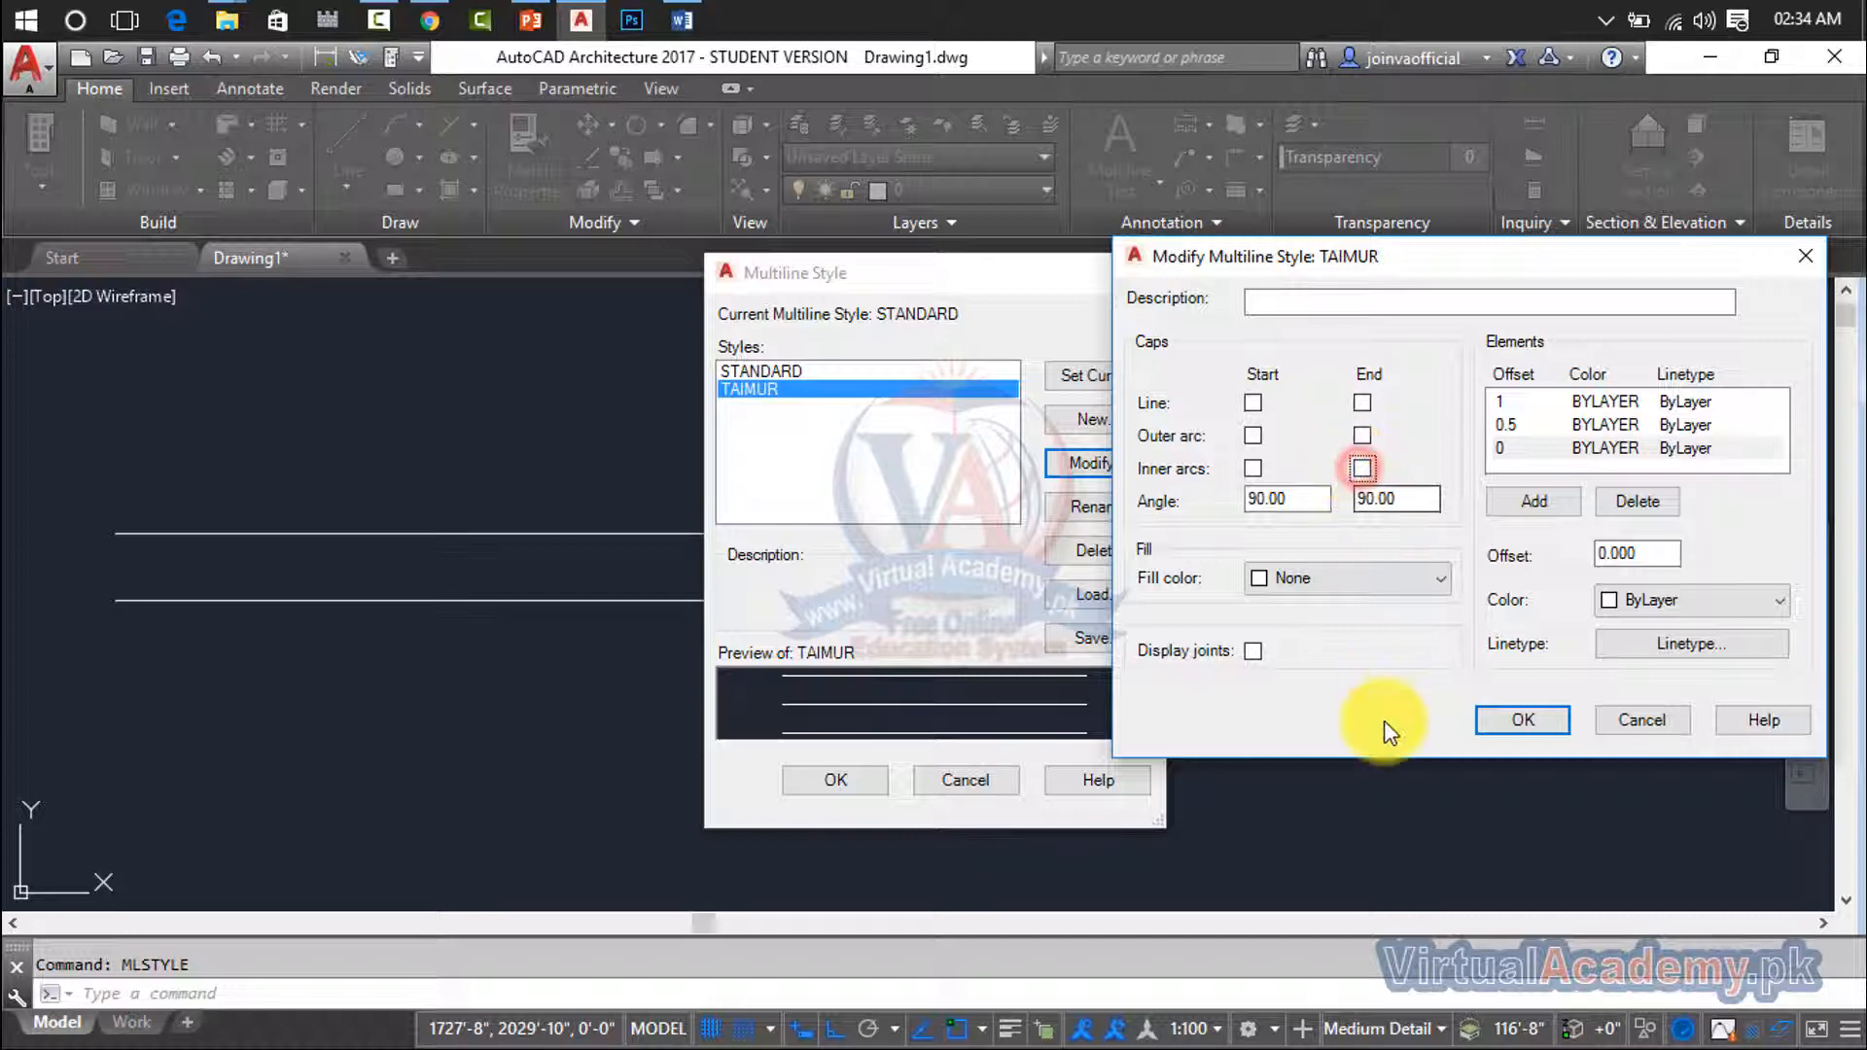
- Try a yellow fill and displayed joints for the multiline style, and restore the fill to None with joints off
click(1349, 586)
click(1303, 697)
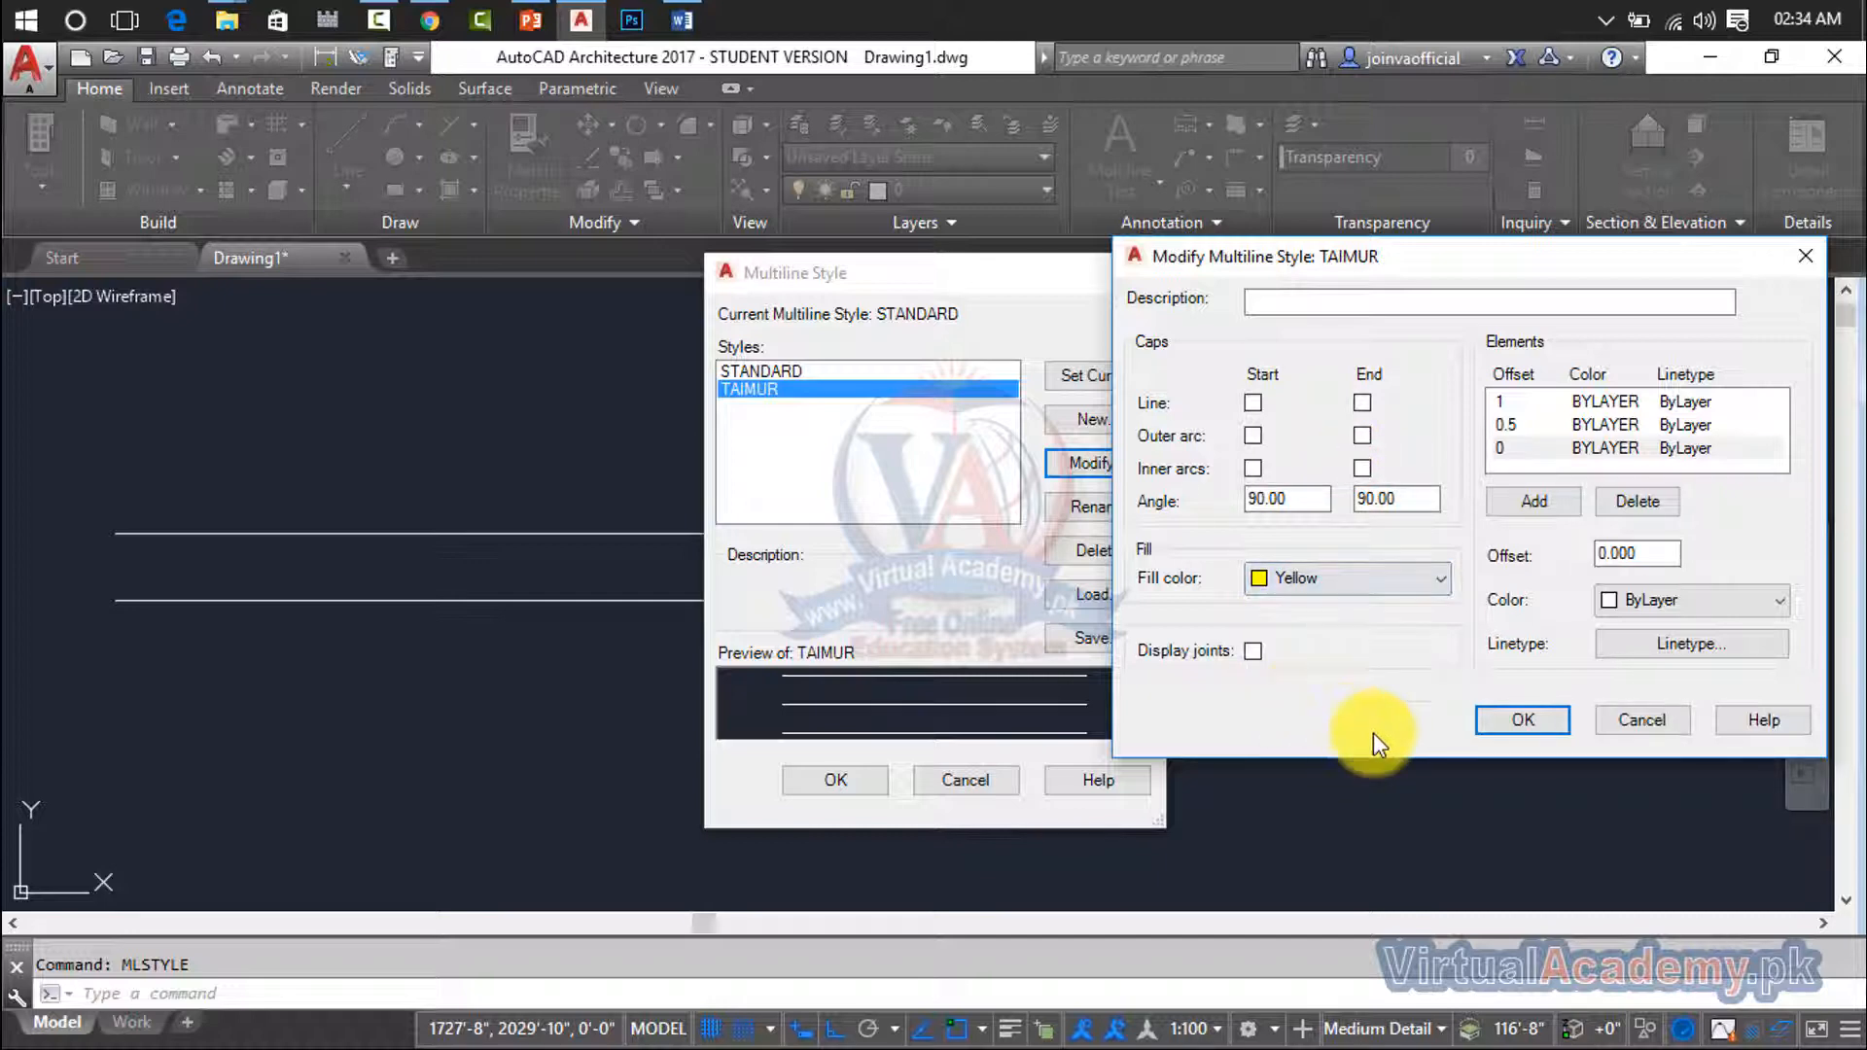
click(1384, 584)
click(1359, 611)
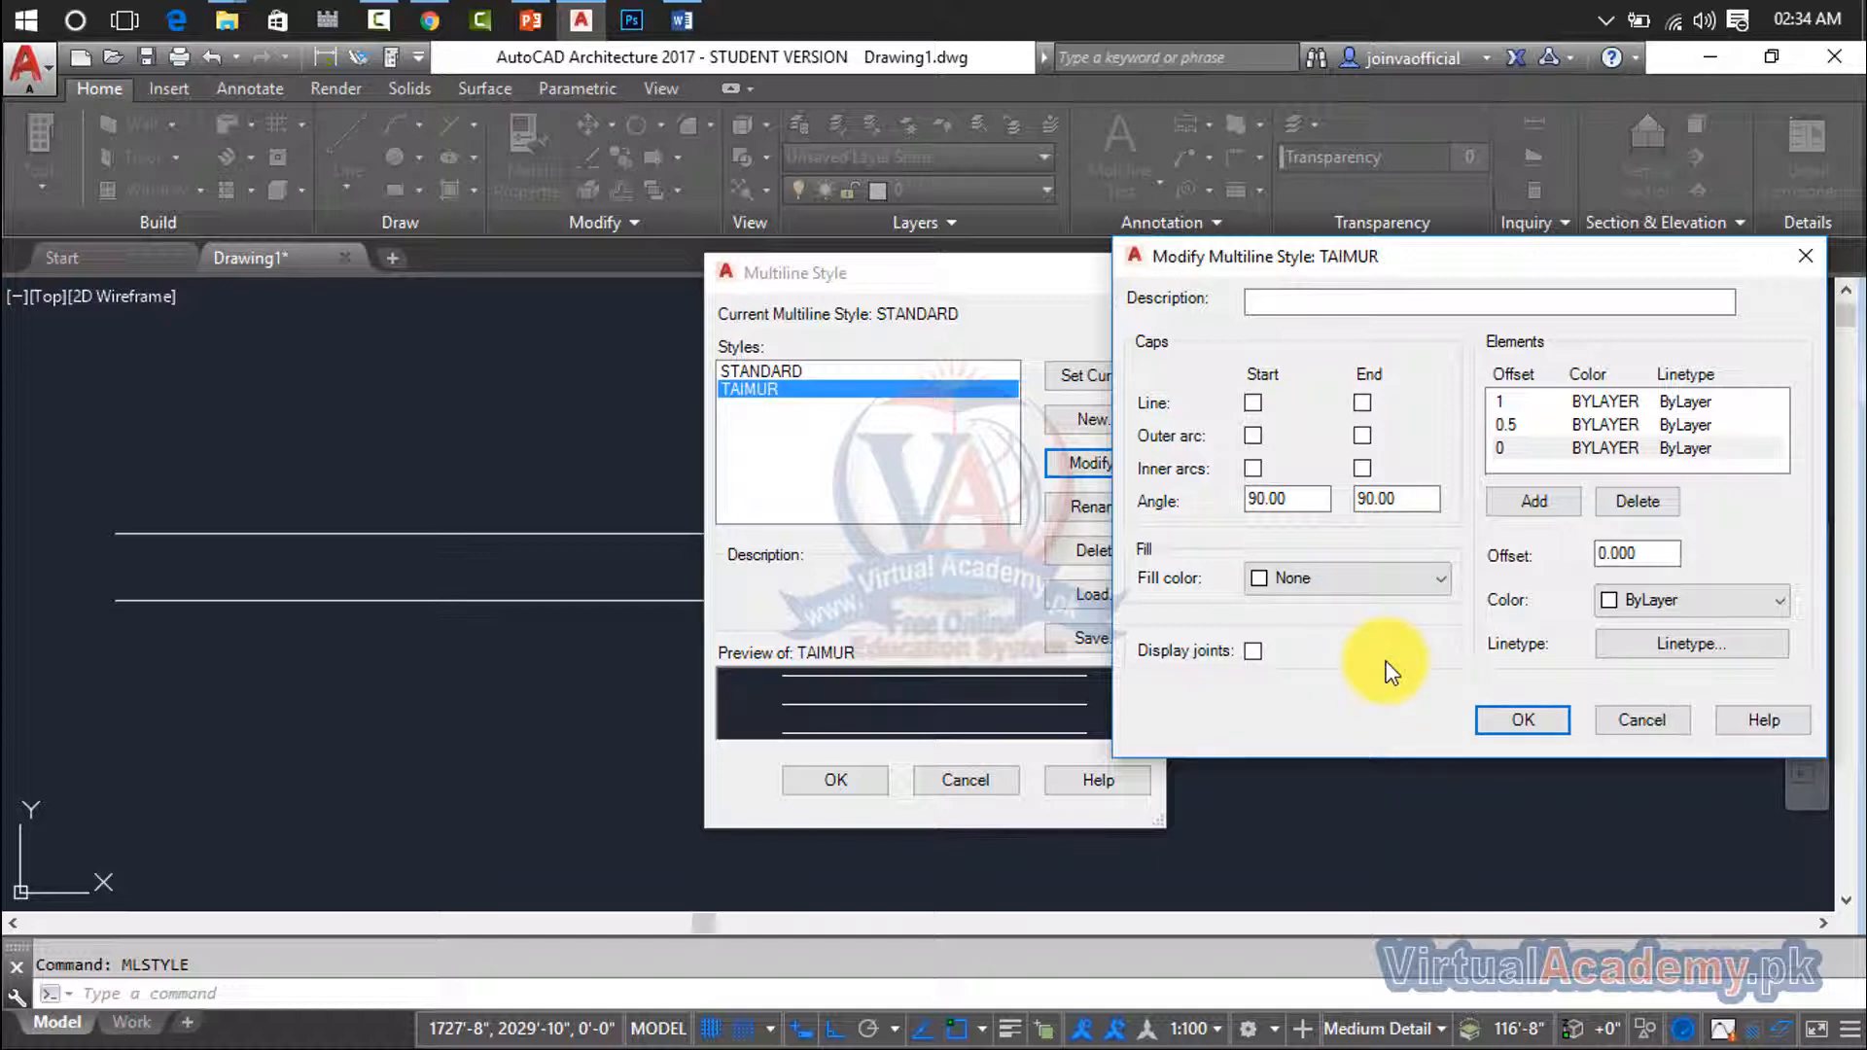
click(1253, 651)
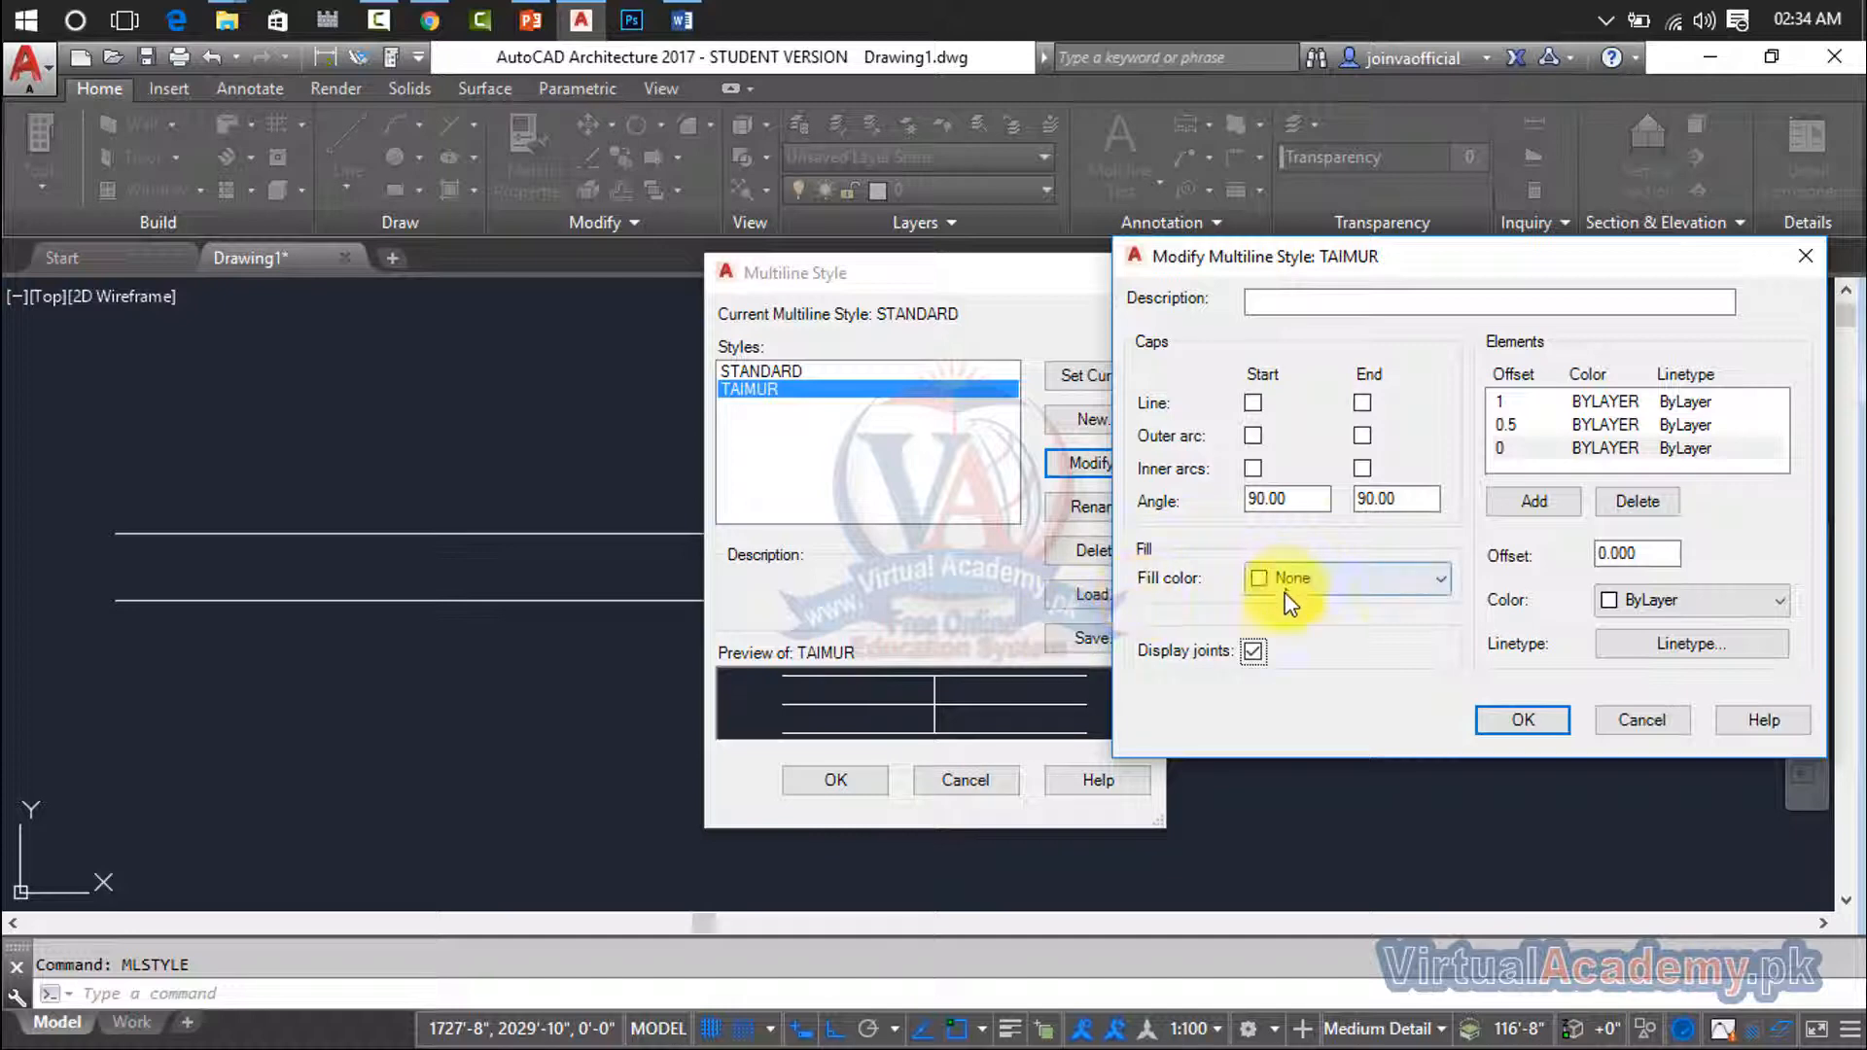
click(1254, 651)
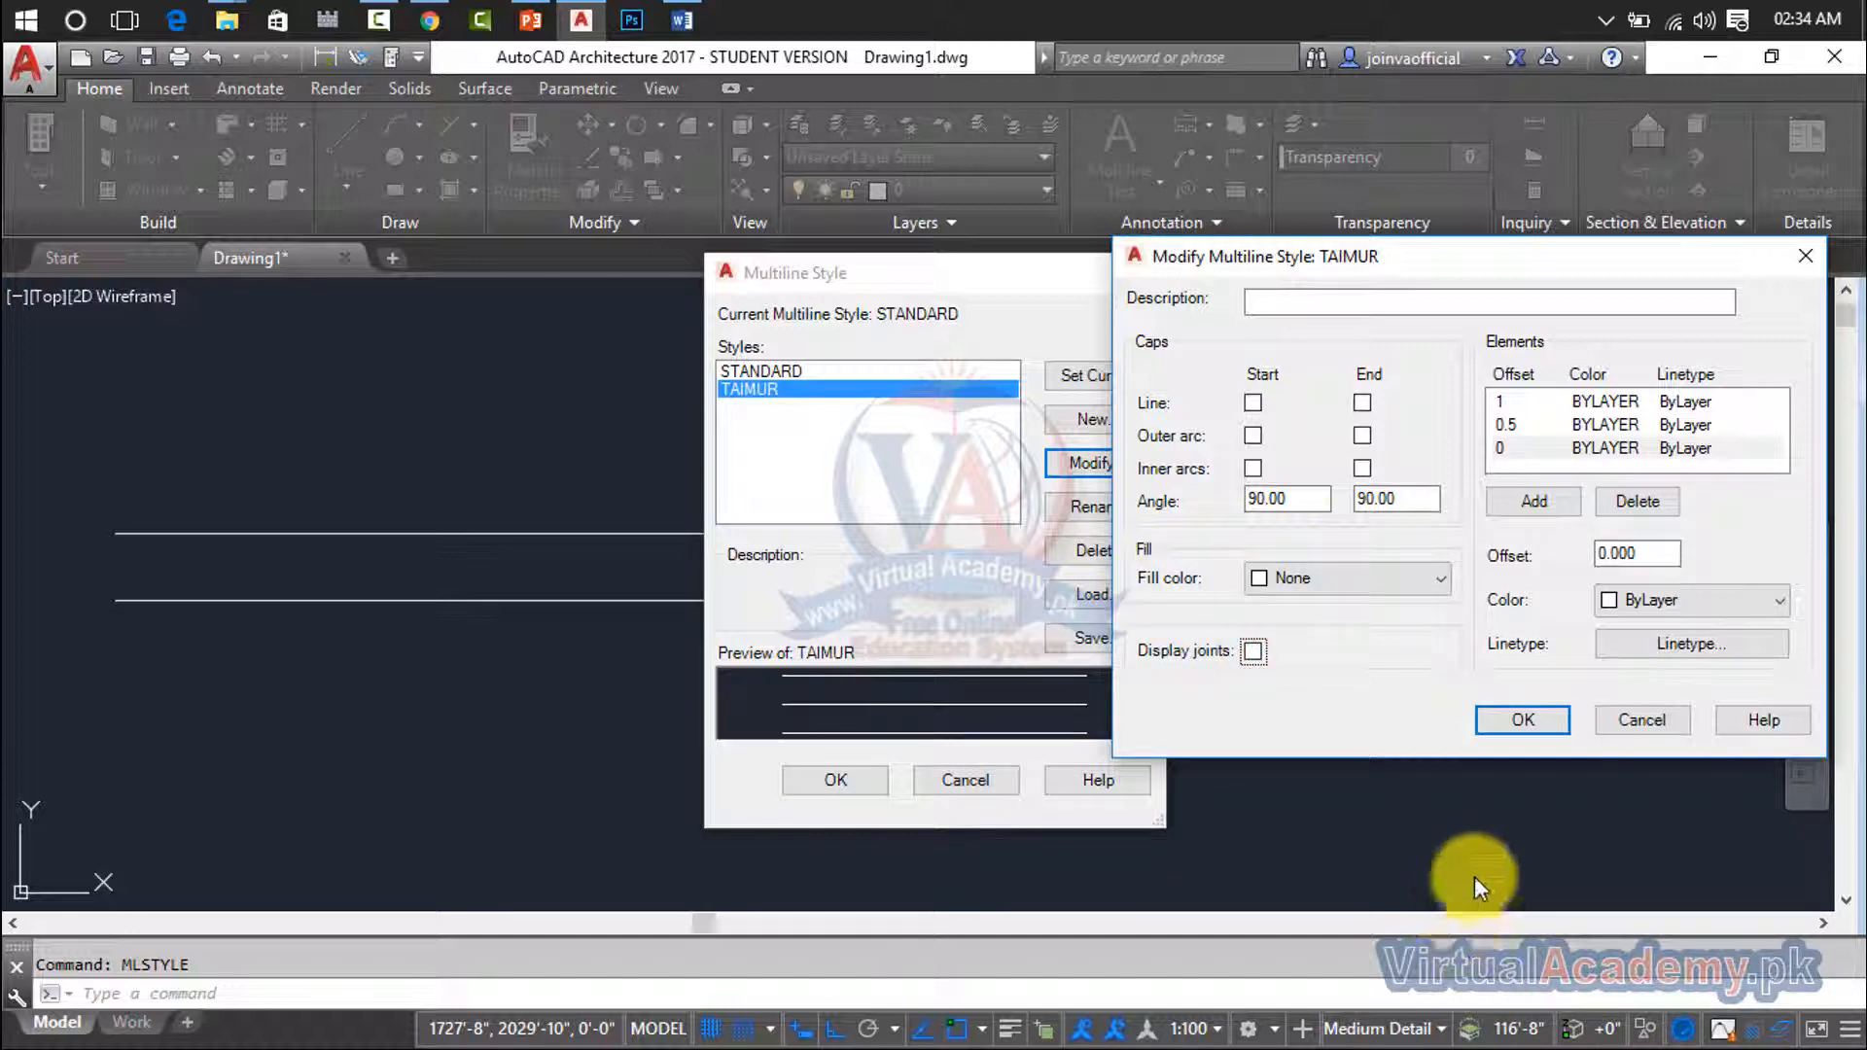
- Accept the modified three-element style, make it the current multiline style, and finish the multiline style setup
click(1534, 728)
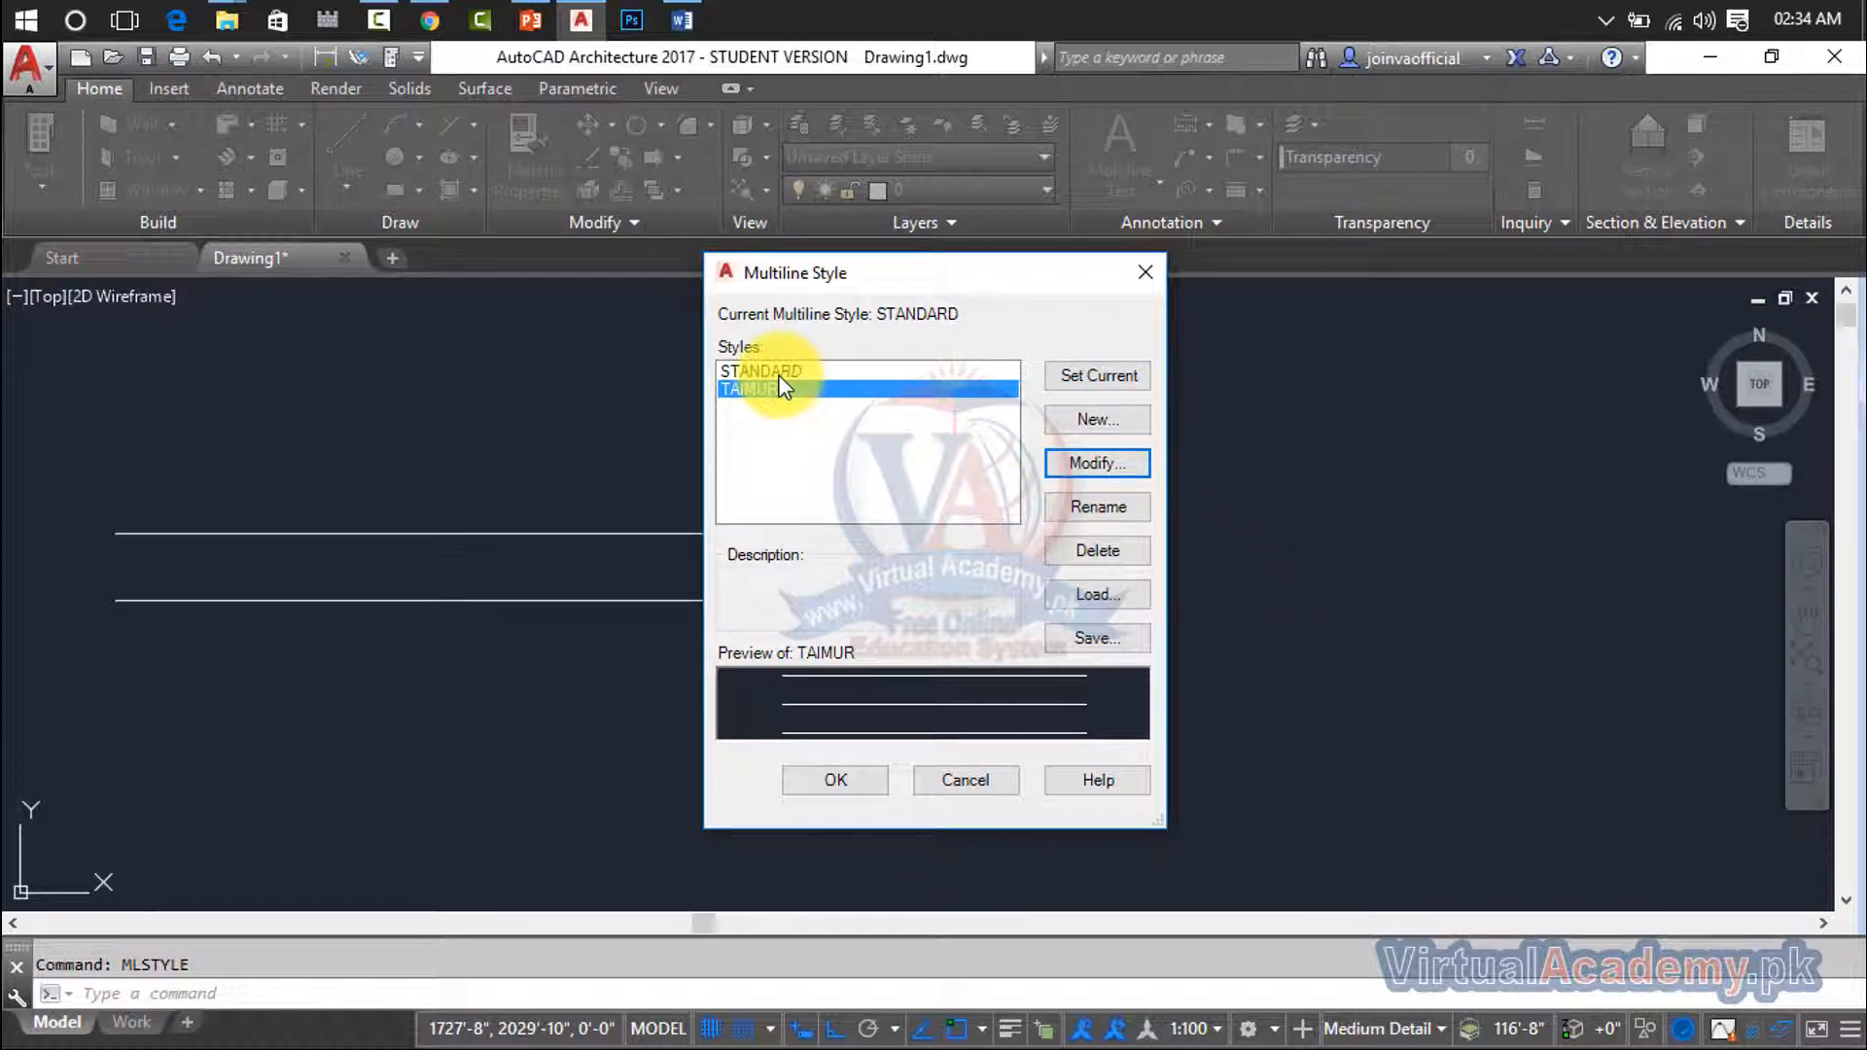
click(1081, 381)
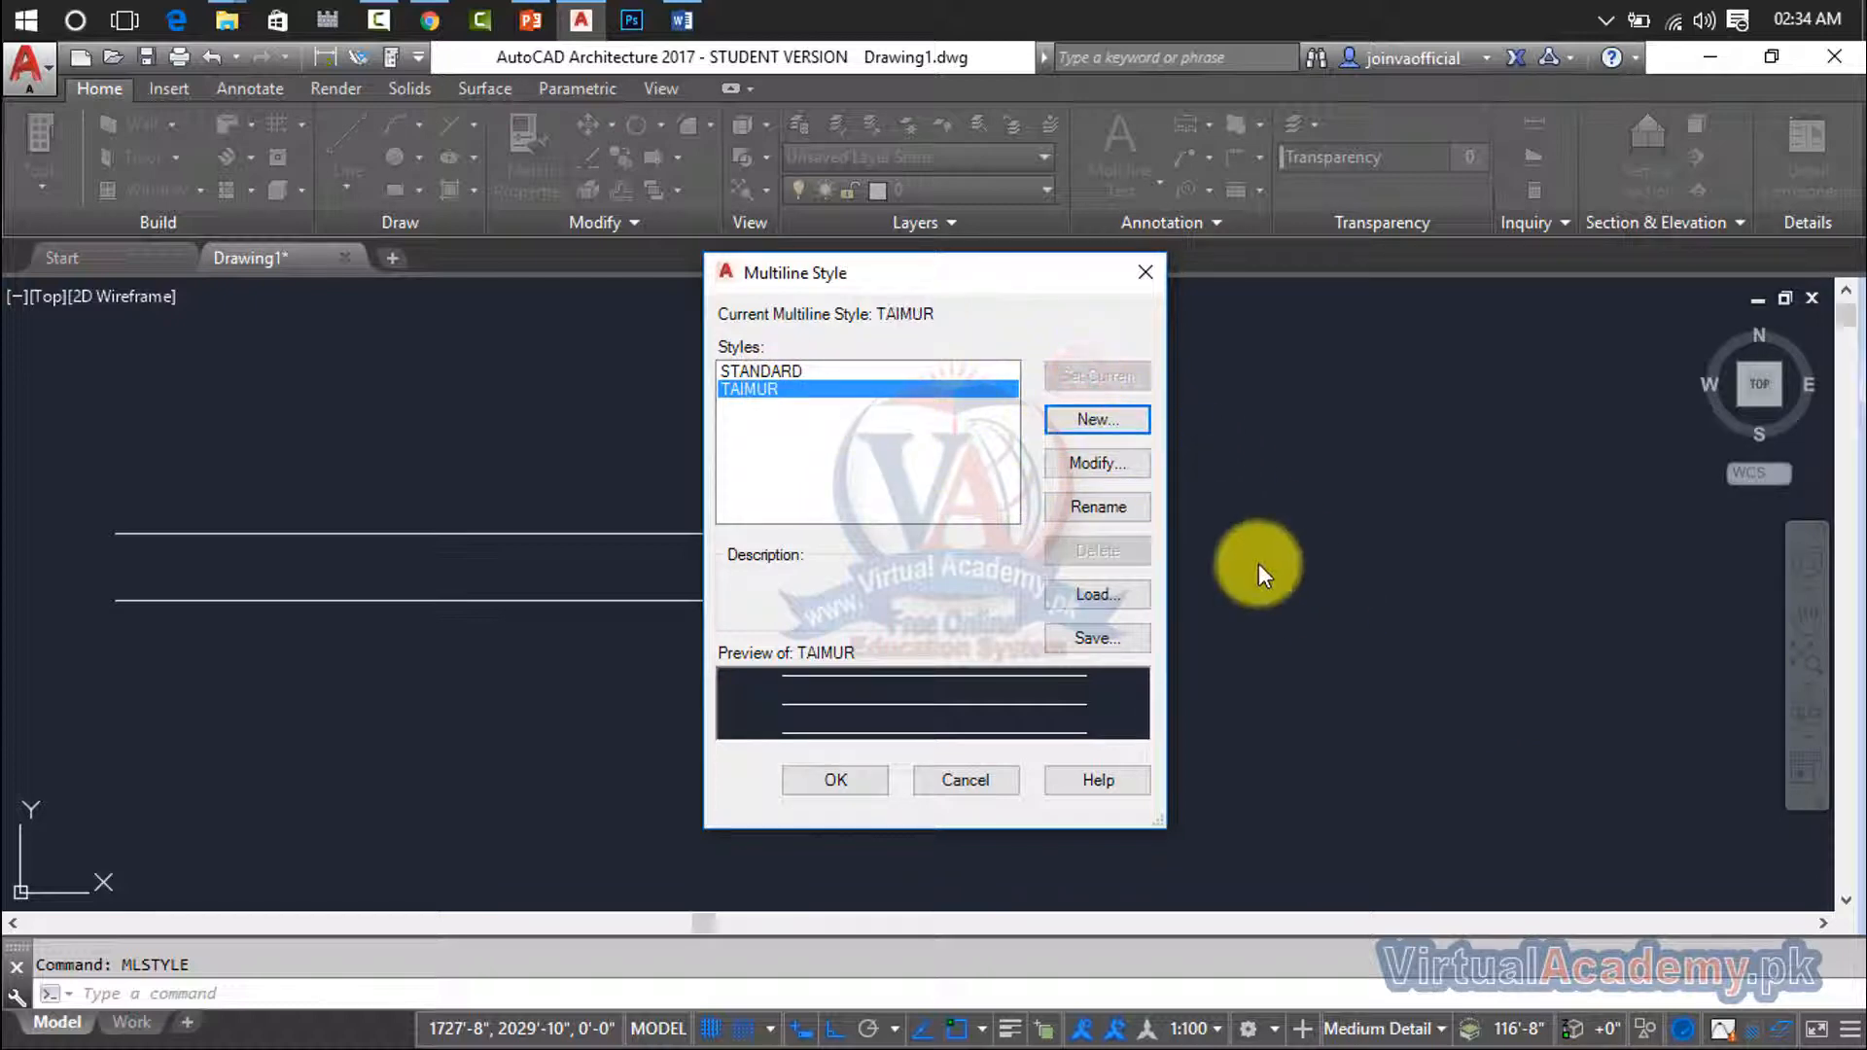
click(838, 778)
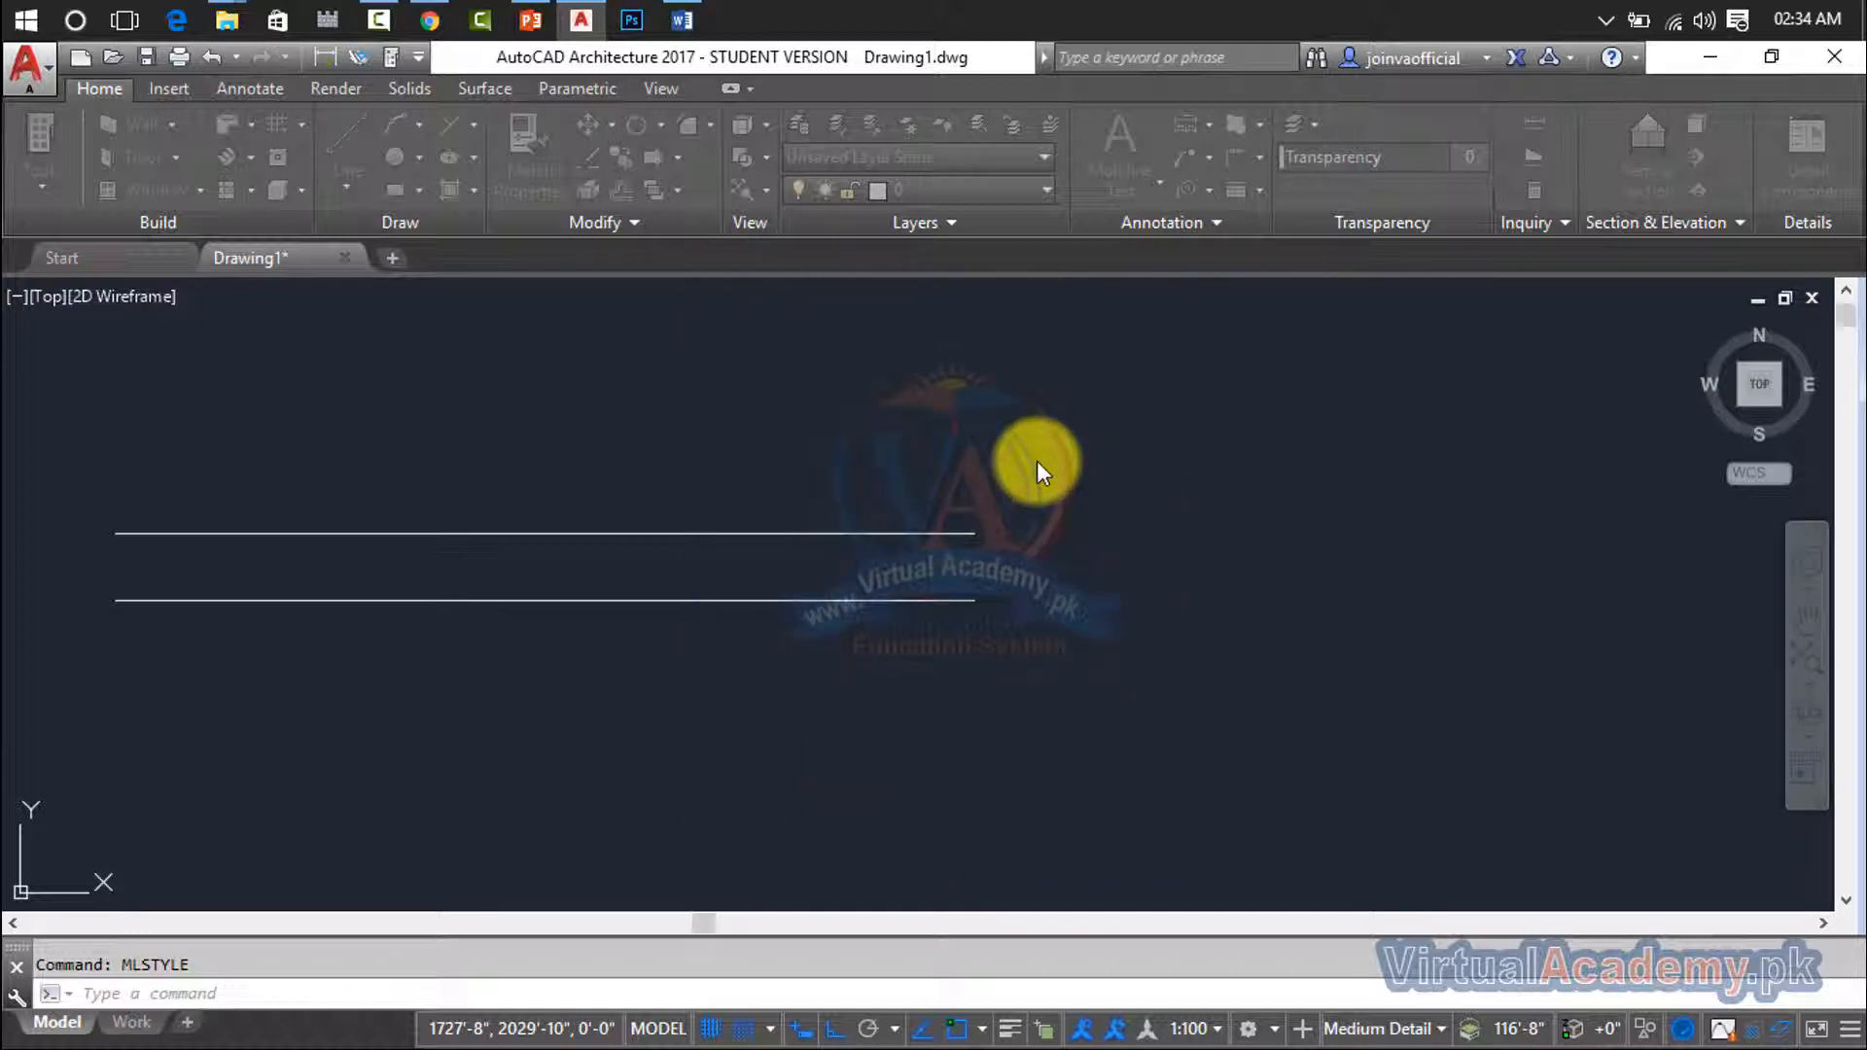
- Draw a multiline in the current three-element style, running right, down, left and diagonally up to the existing multiline's right end
text(ml)
key(Return)
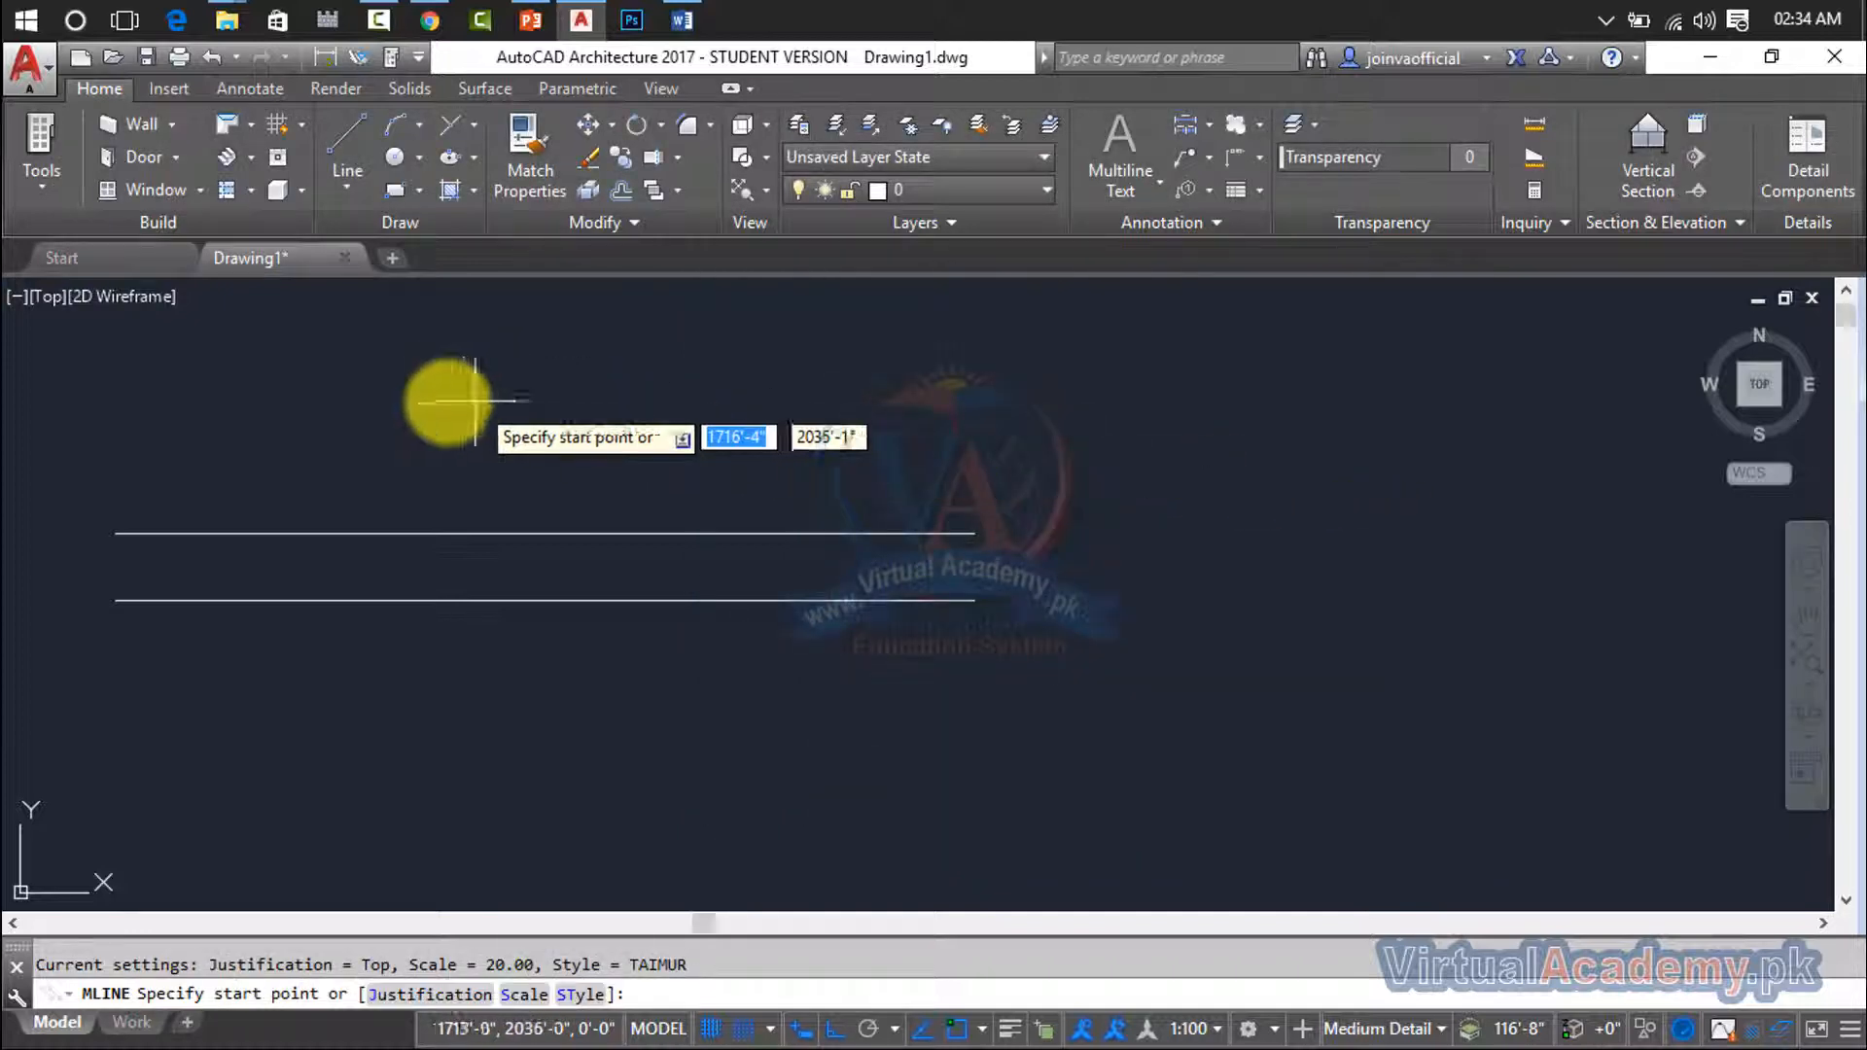
click(427, 398)
click(1029, 398)
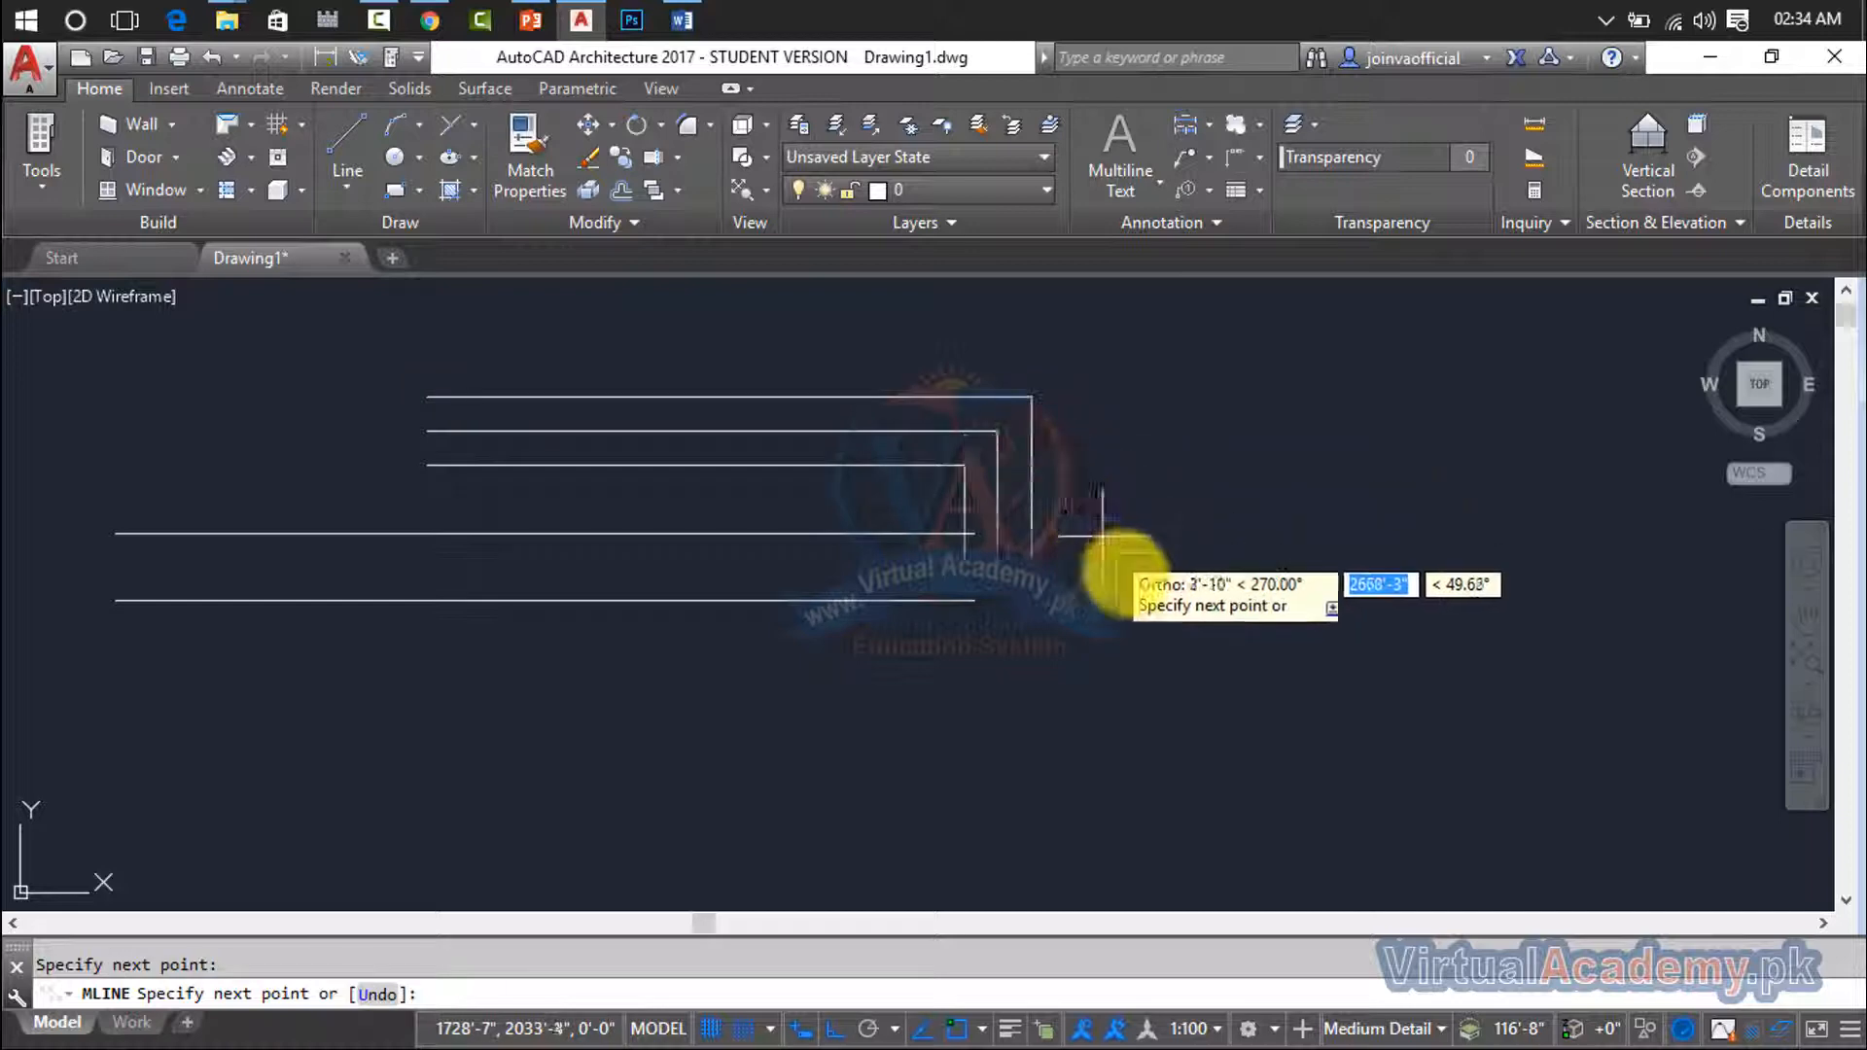
click(1153, 780)
click(594, 706)
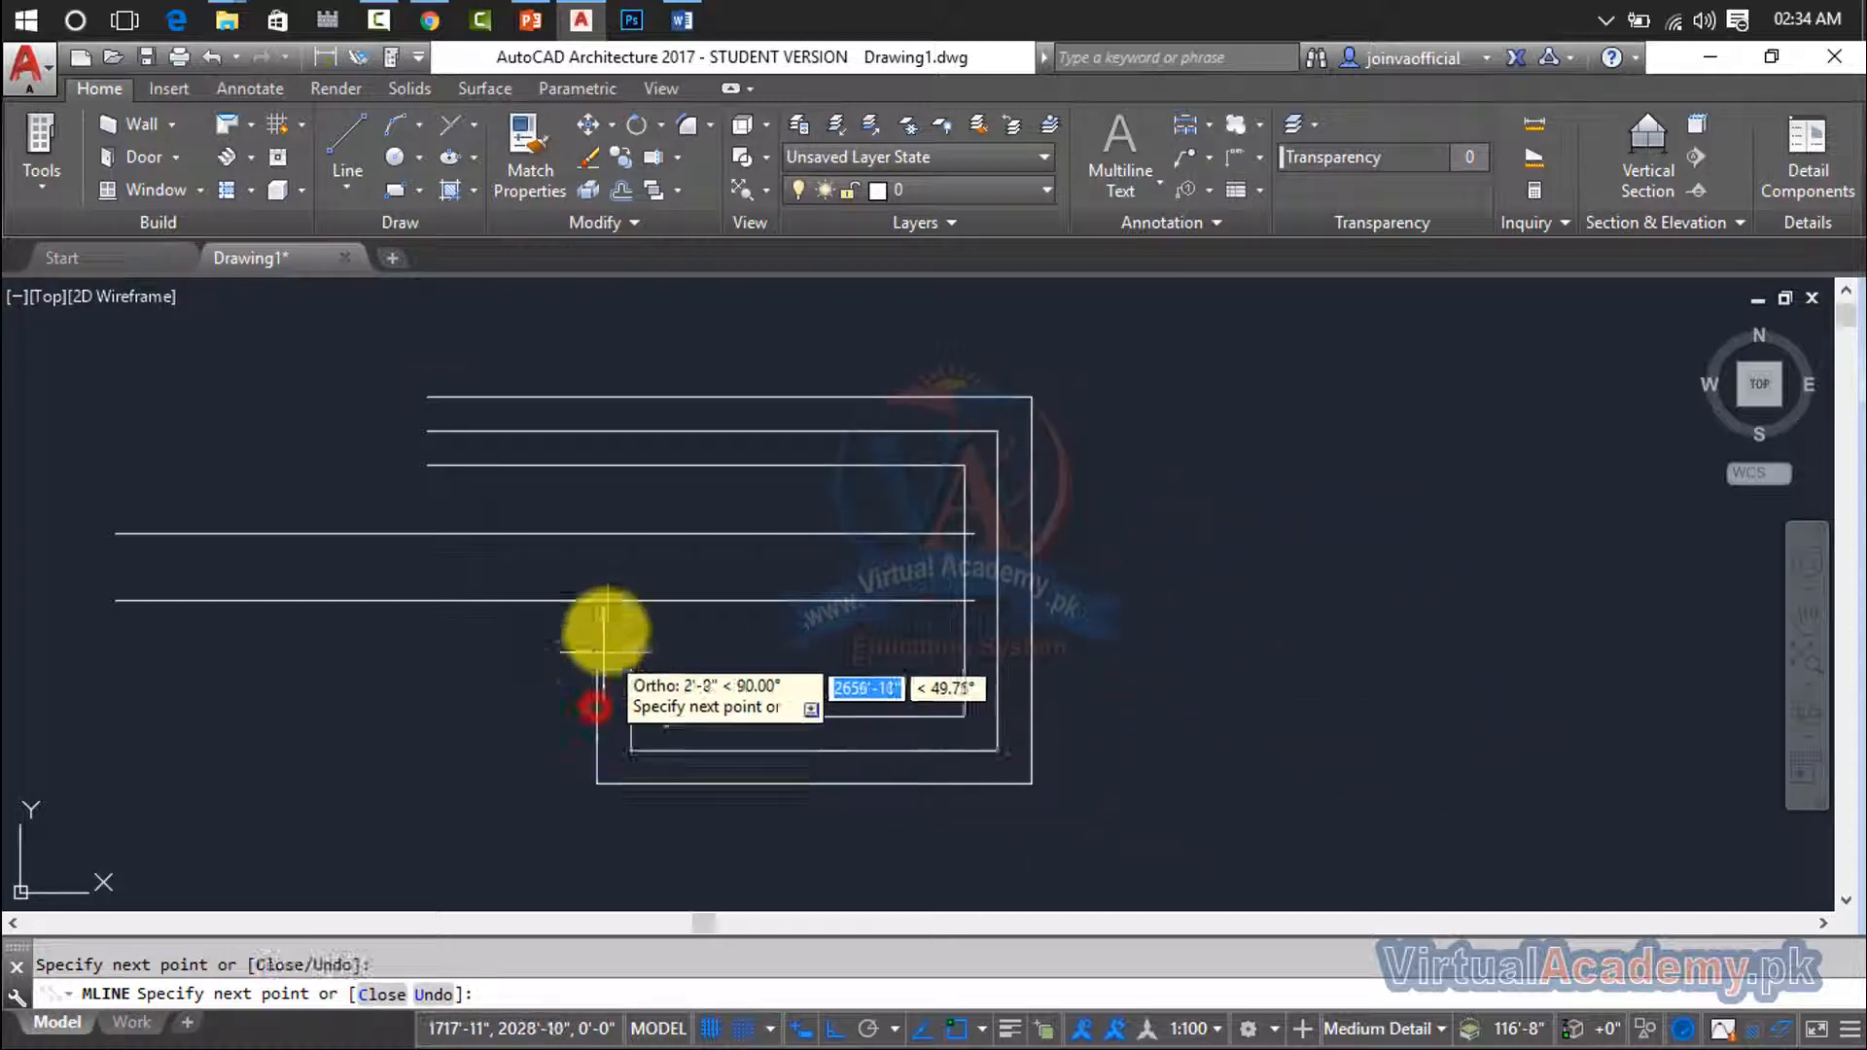
click(619, 546)
key(Return)
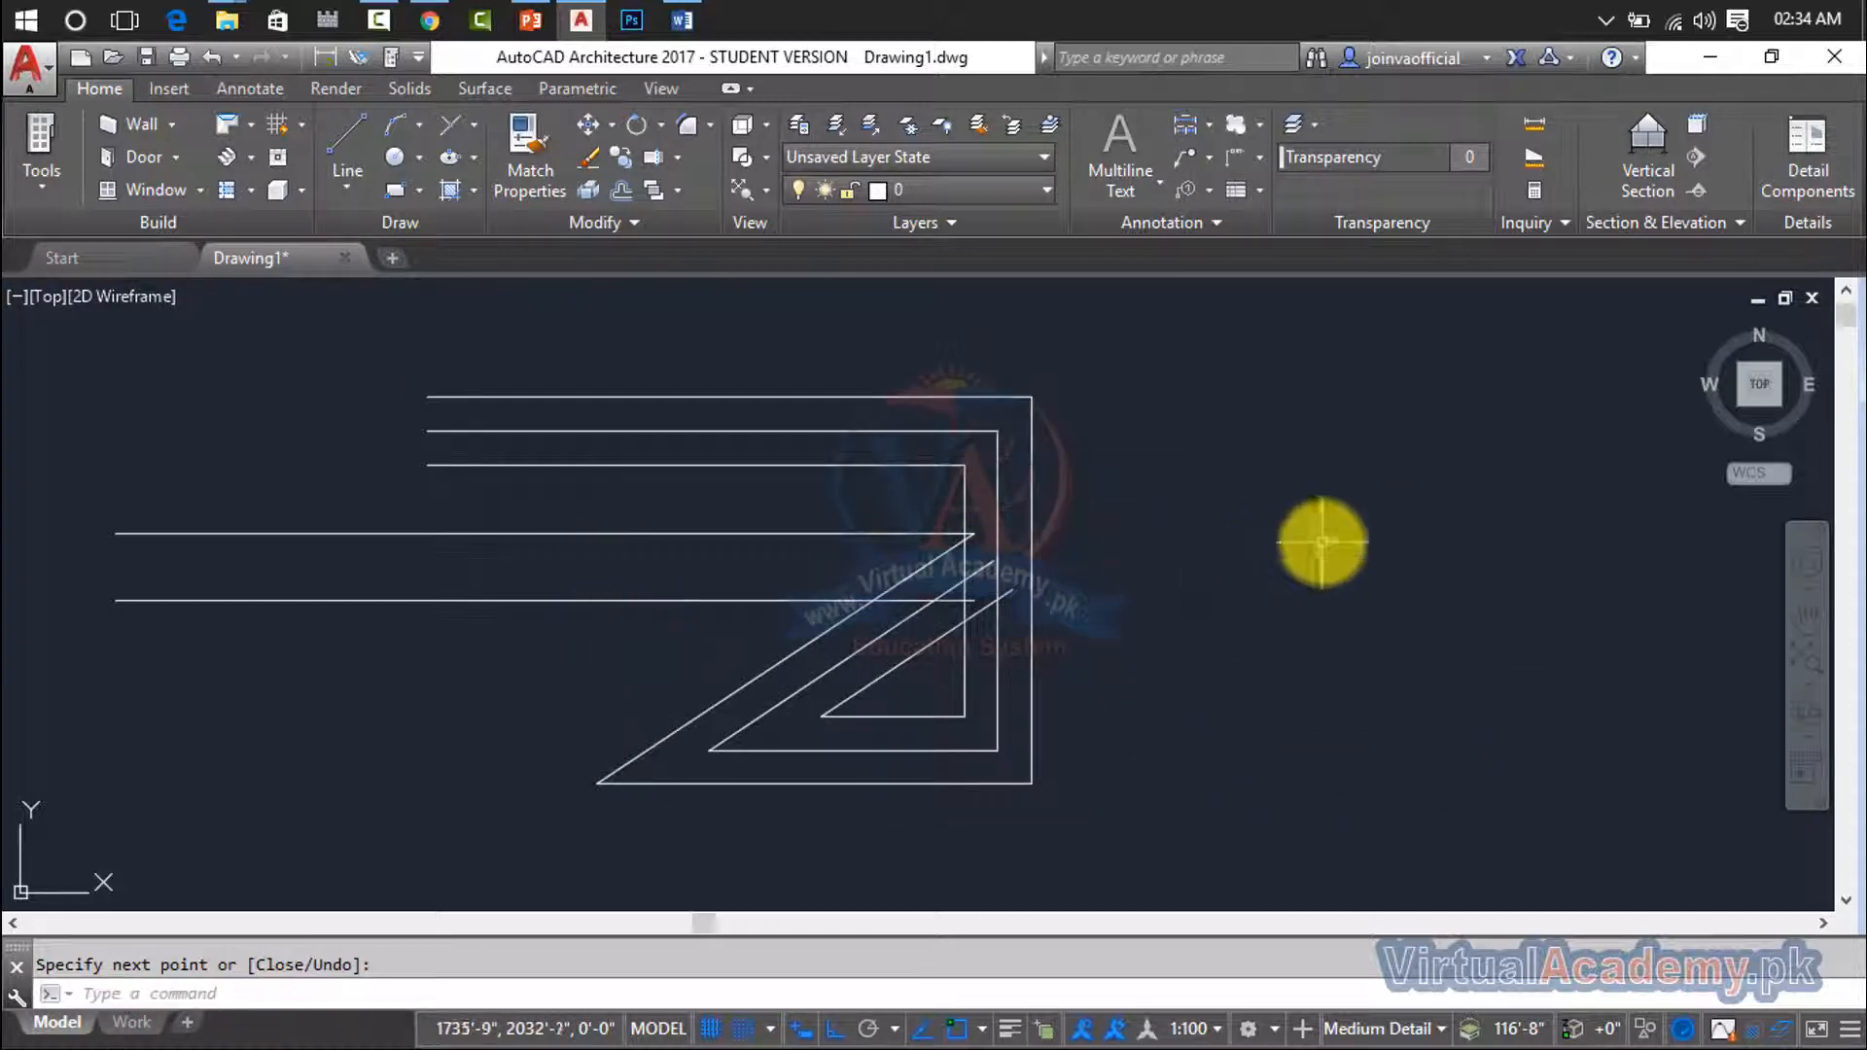
- Erase both multilines from the drawing
click(1333, 398)
click(555, 731)
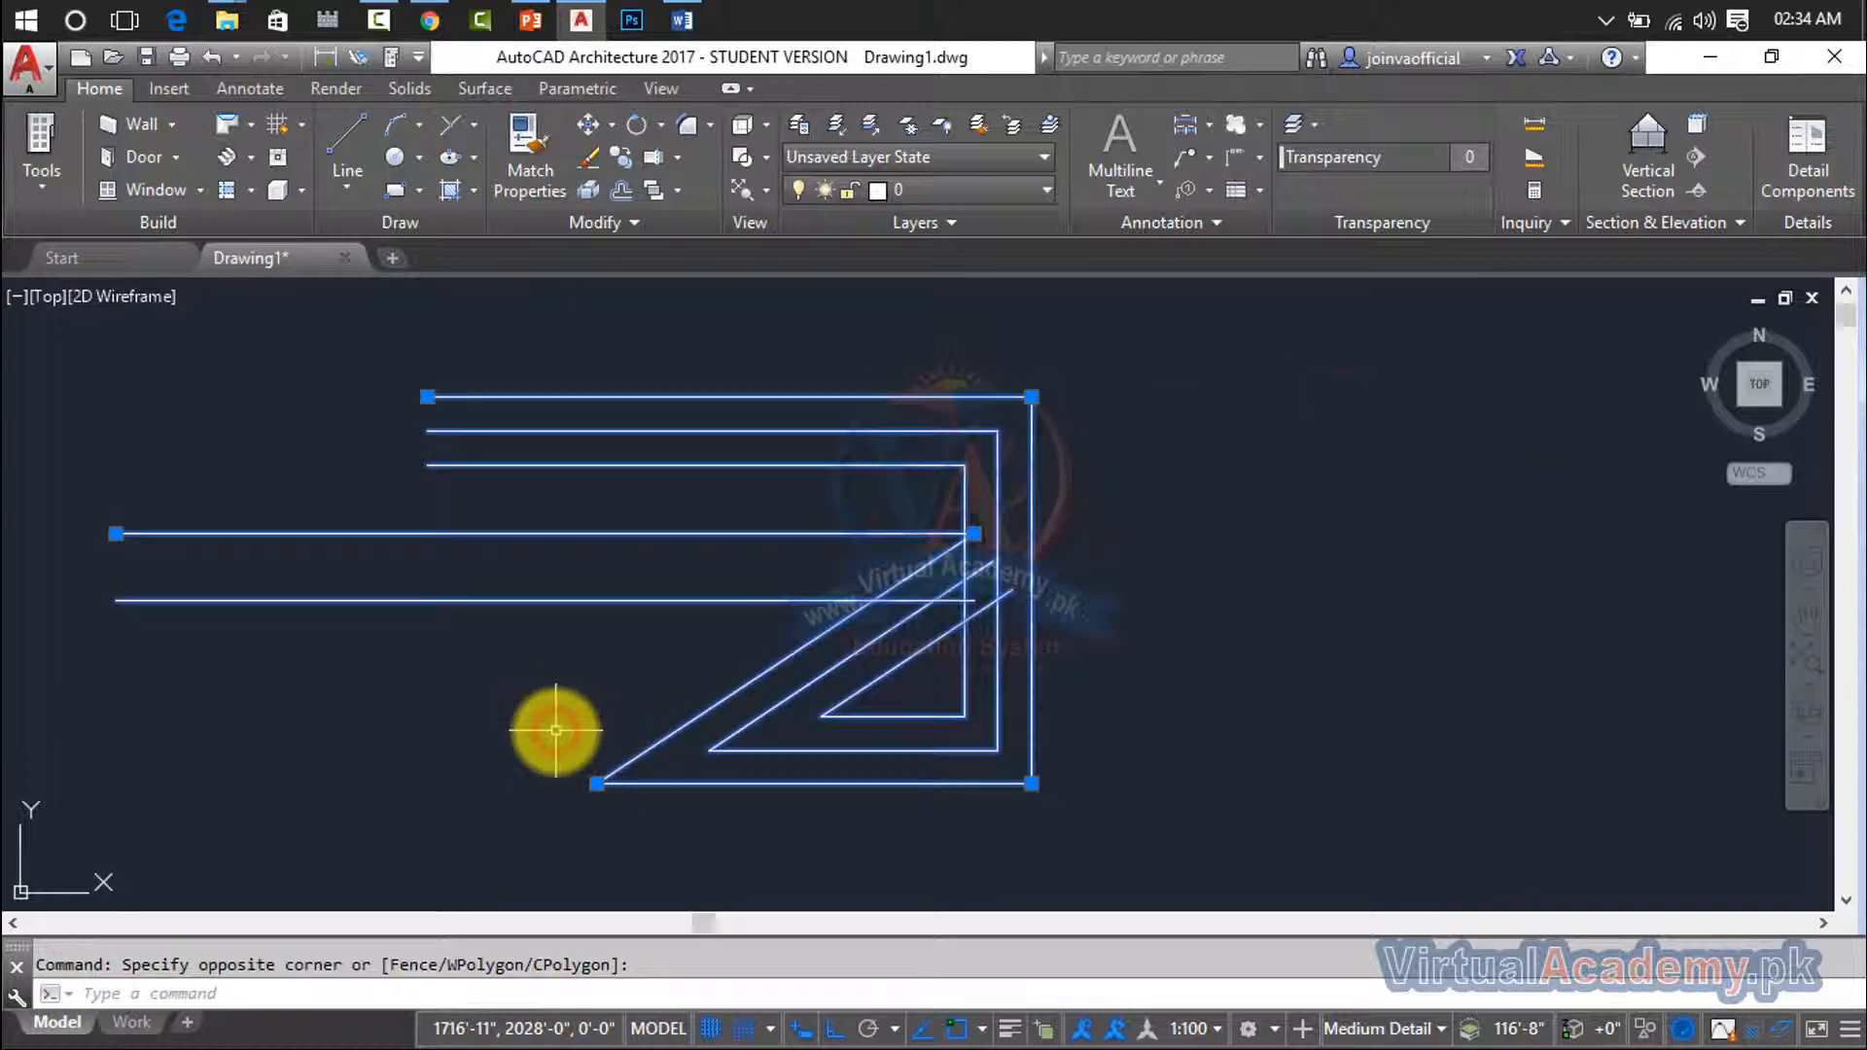
key(Delete)
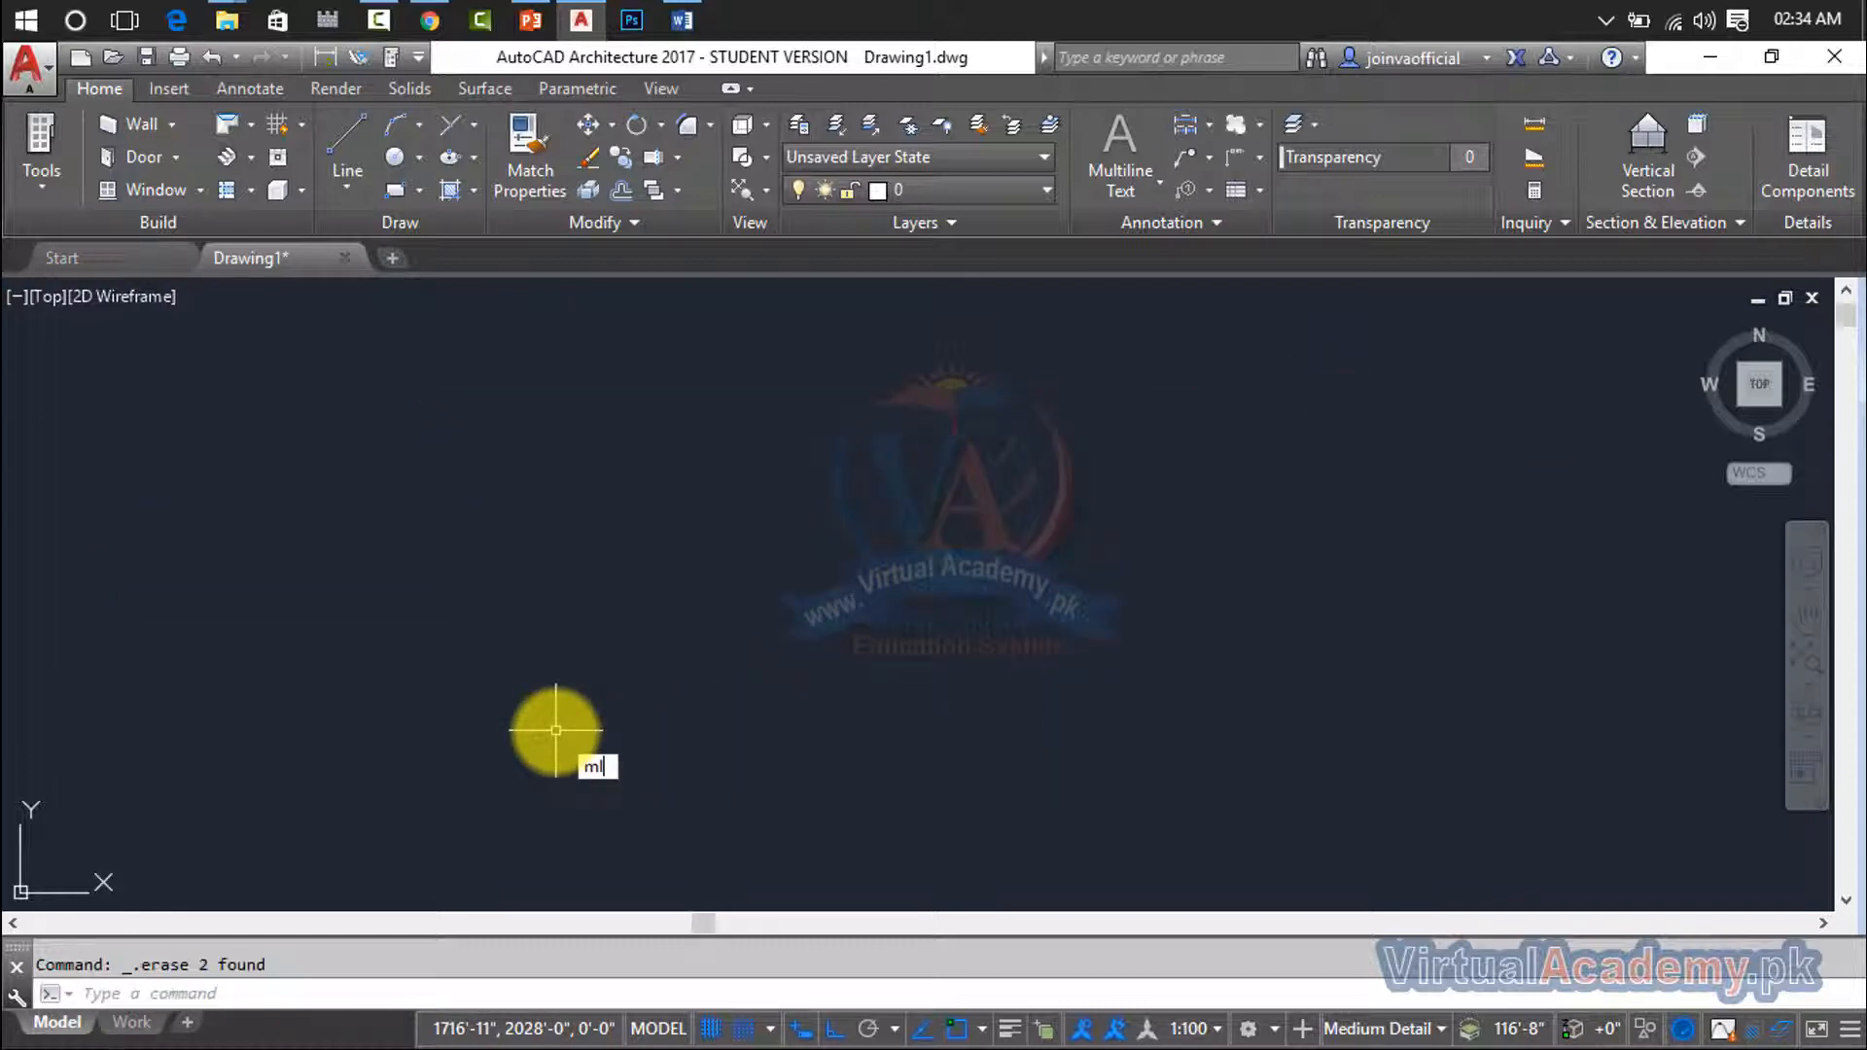
- Open the multiline style manager with the MLSTYLE command
key(Return)
key(Escape)
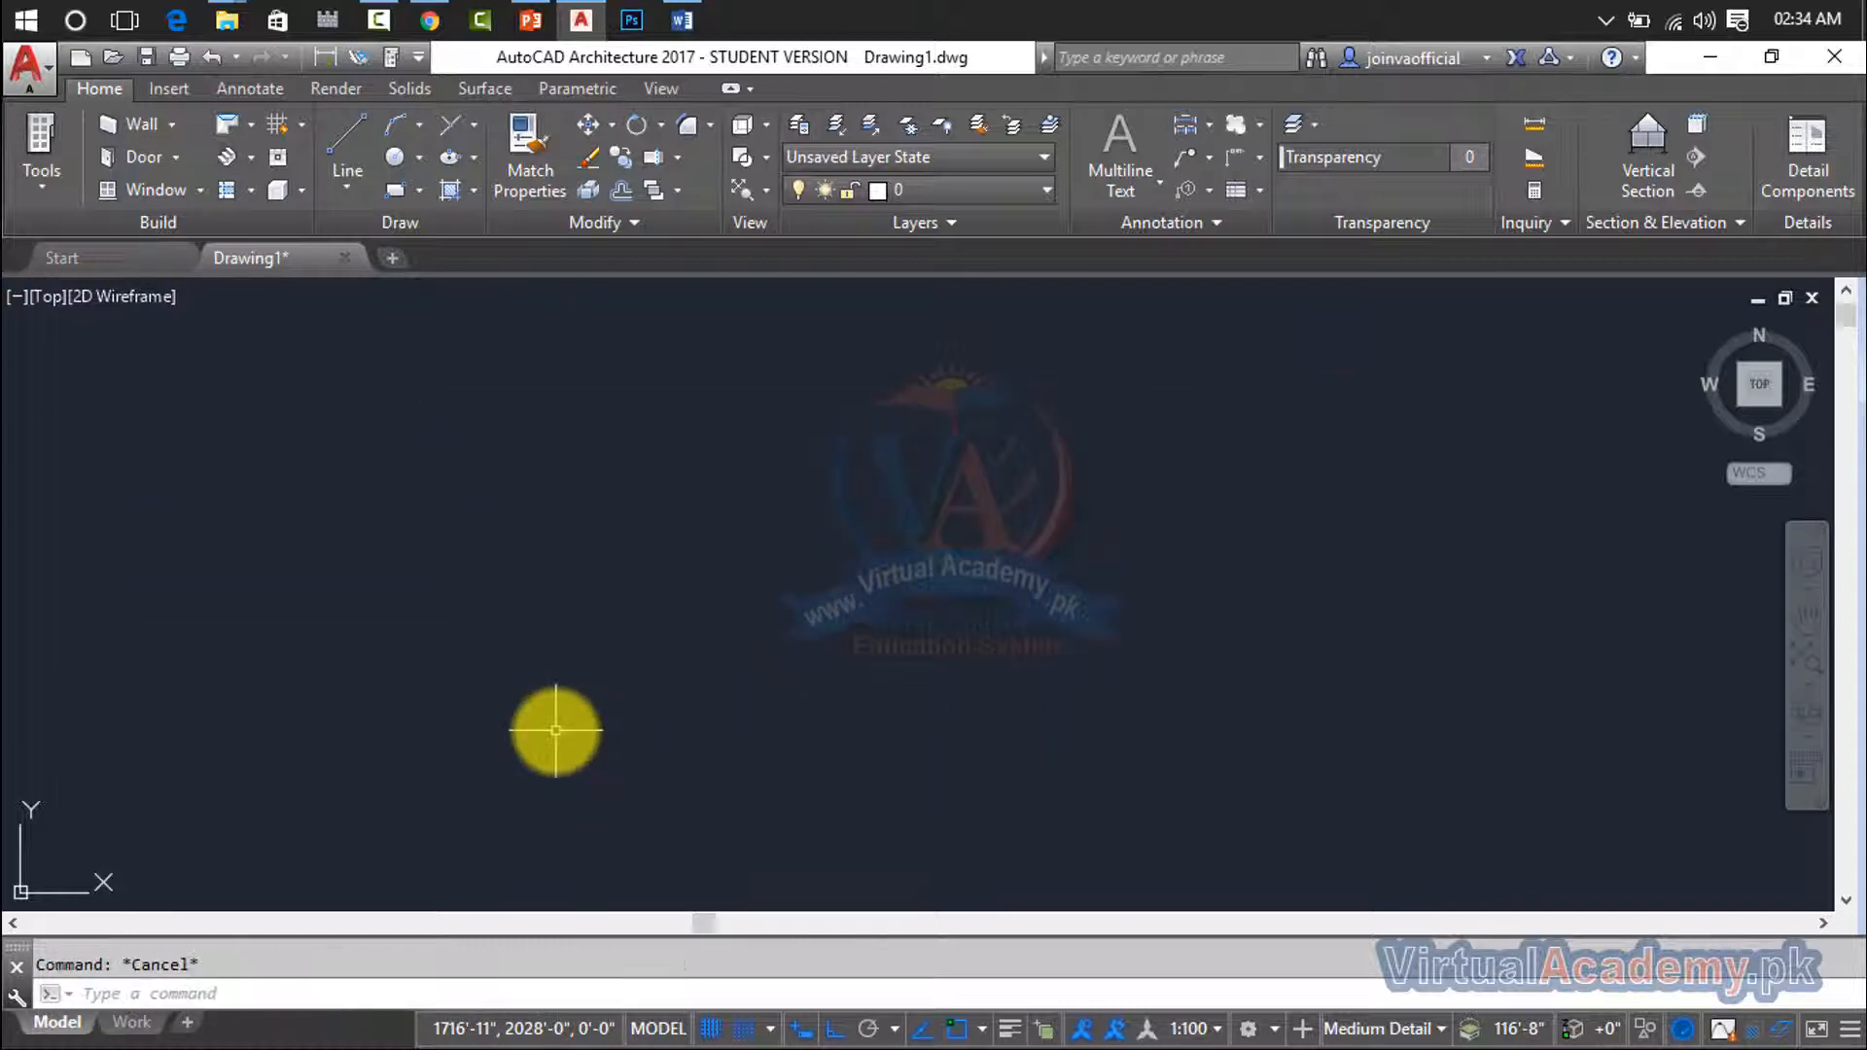
text(ml)
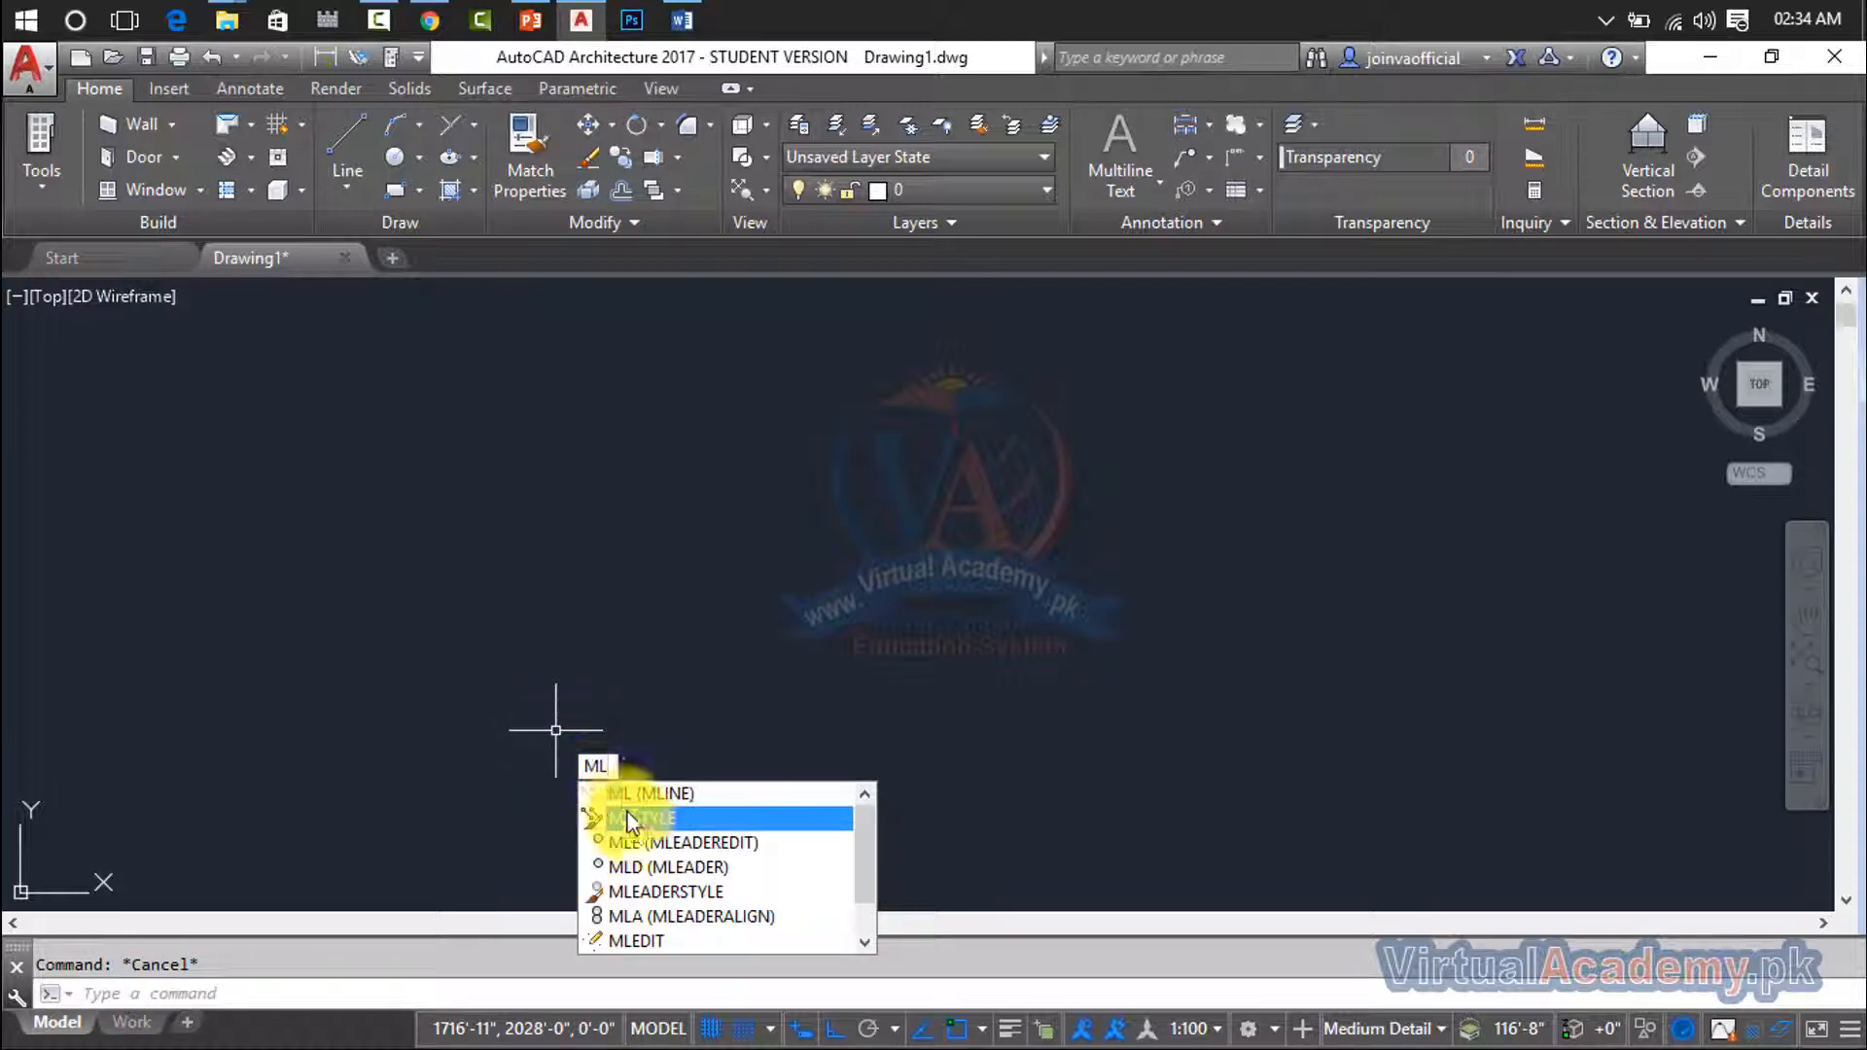
click(632, 819)
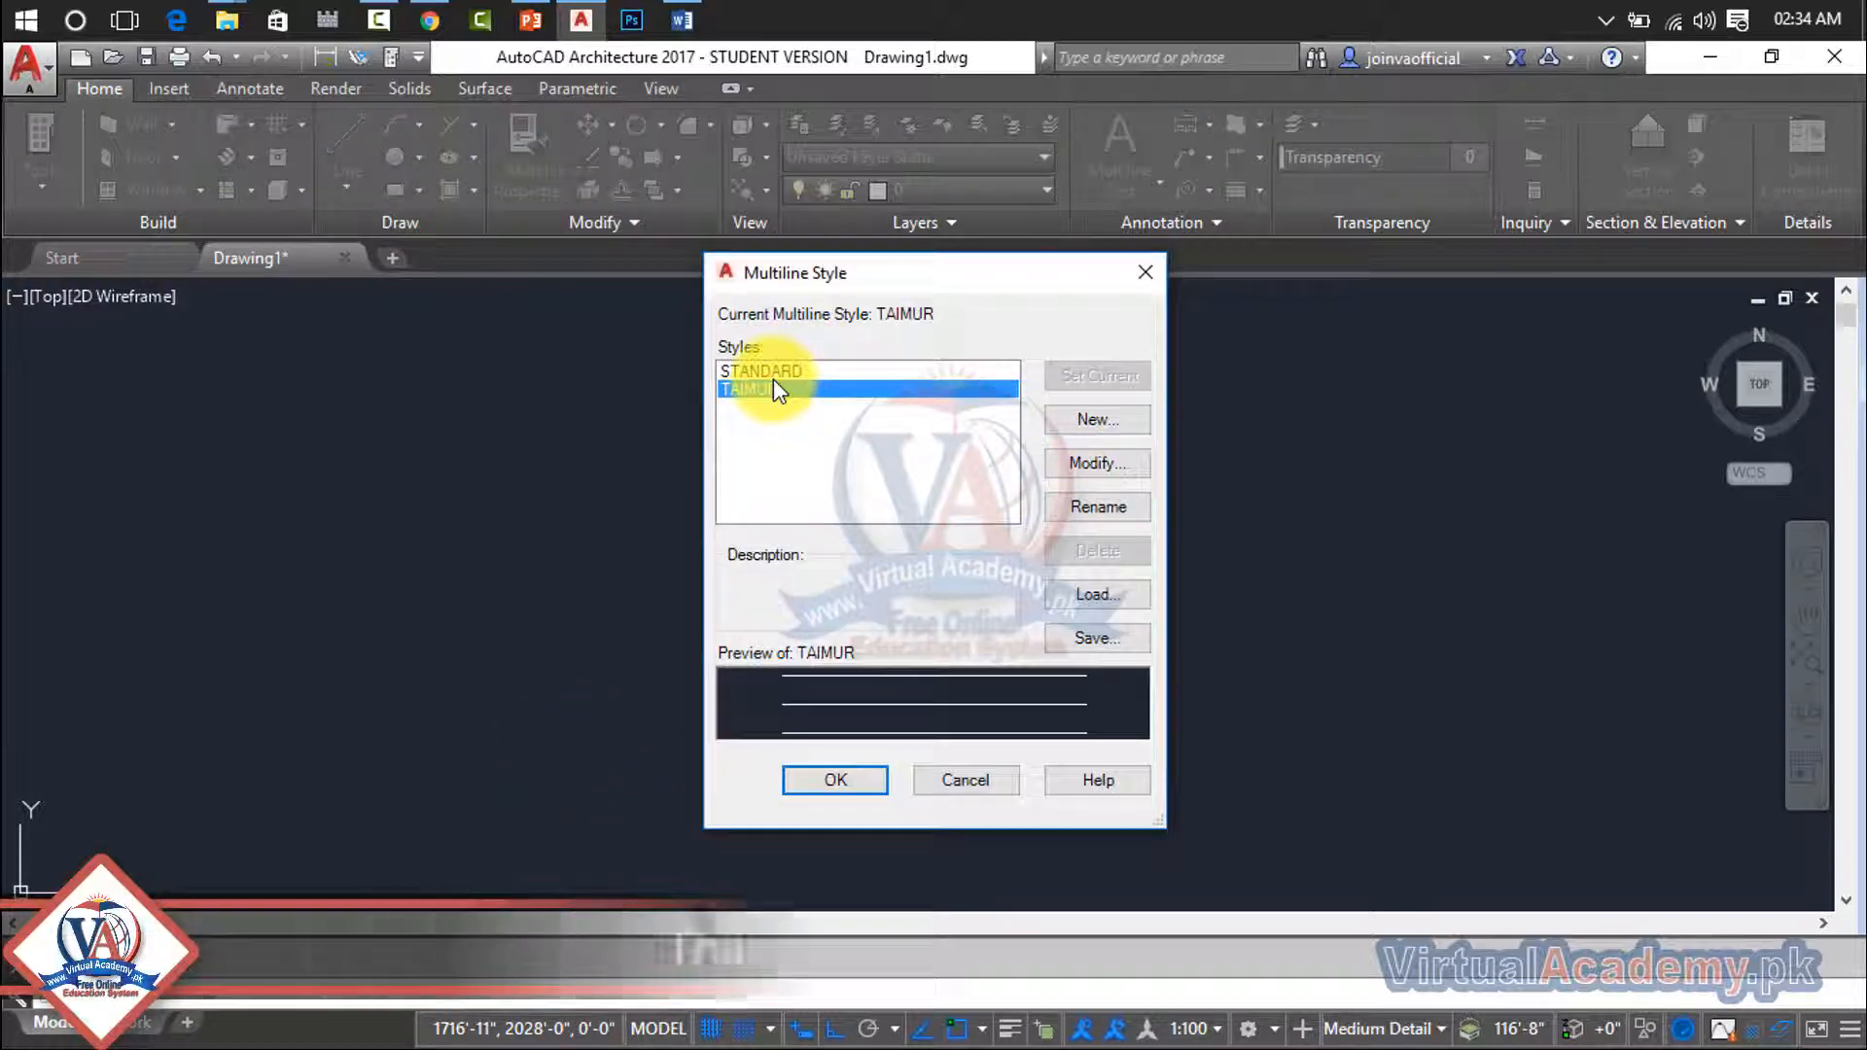